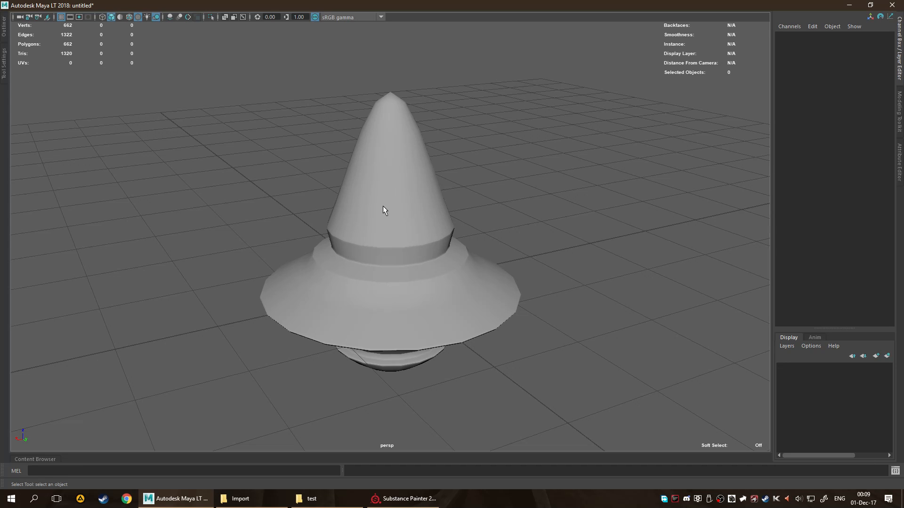
Switch to Substance Painter and create a new project from Top_low.fbx with the Unreal Engine 4 template.
click(401, 499)
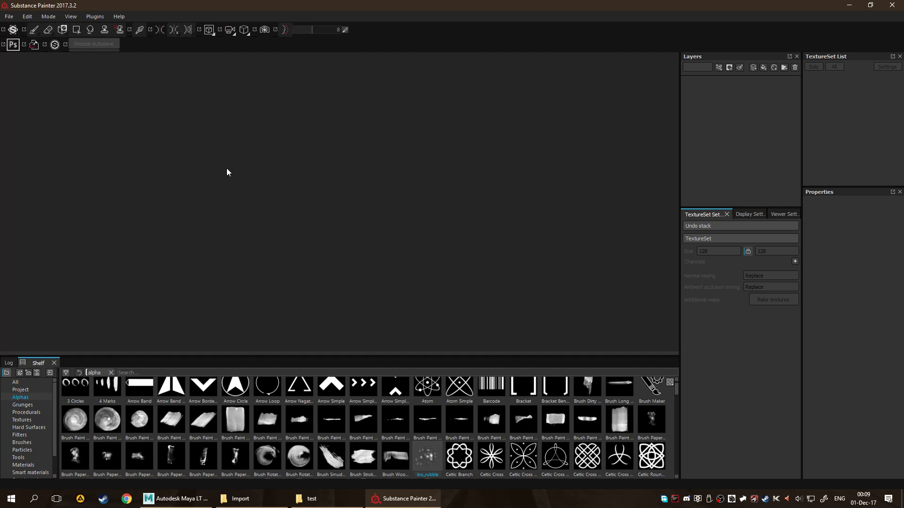
click(9, 17)
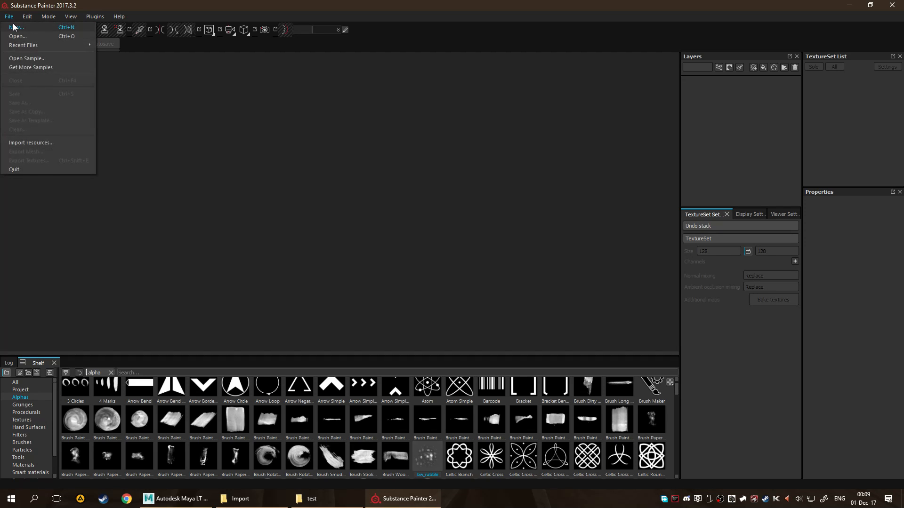
click(19, 34)
click(553, 161)
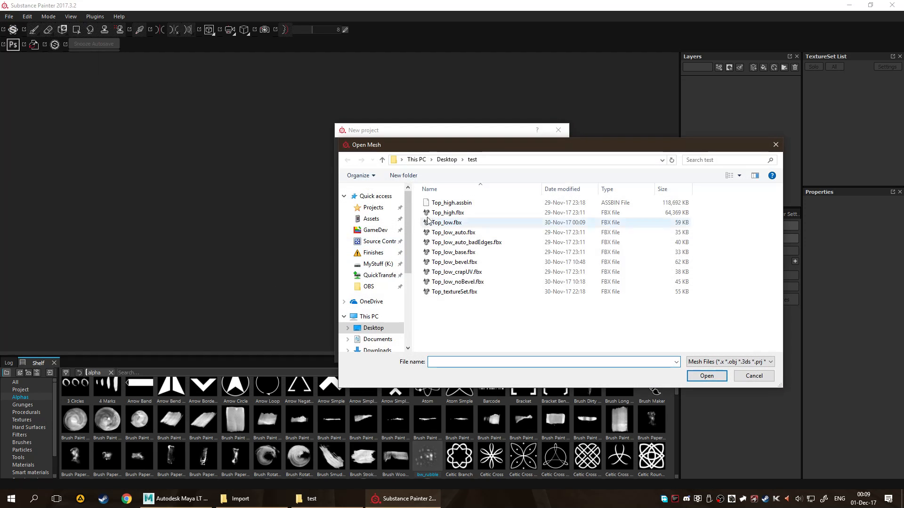
double_click(480, 222)
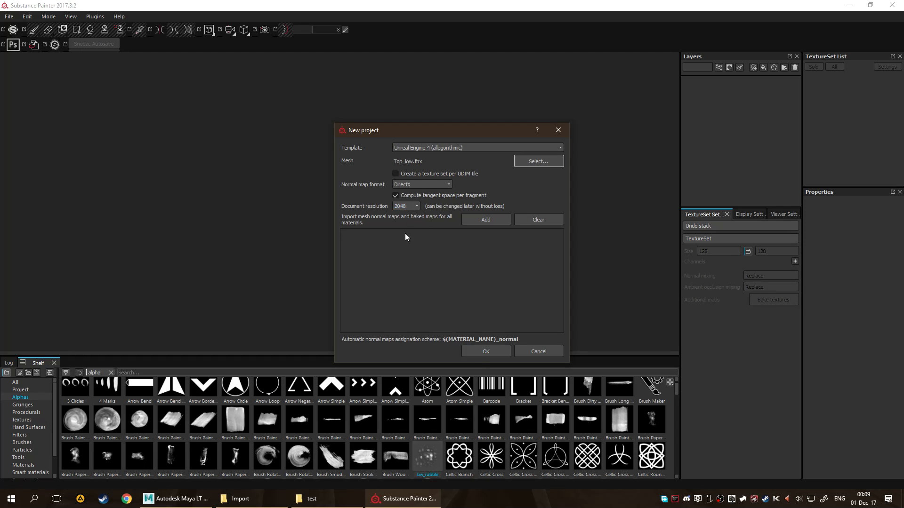
click(475, 348)
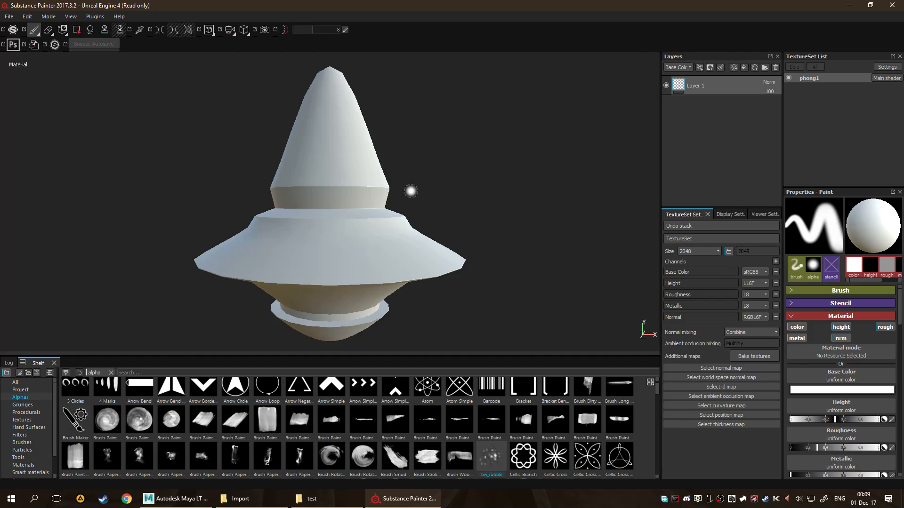
Examine the low-poly spinning top in 3D from several angles and distances.
alt+drag(378, 206, 276, 254)
scroll(377, 202, down, 4)
alt+drag(408, 199, 410, 222)
scroll(393, 221, up, 4)
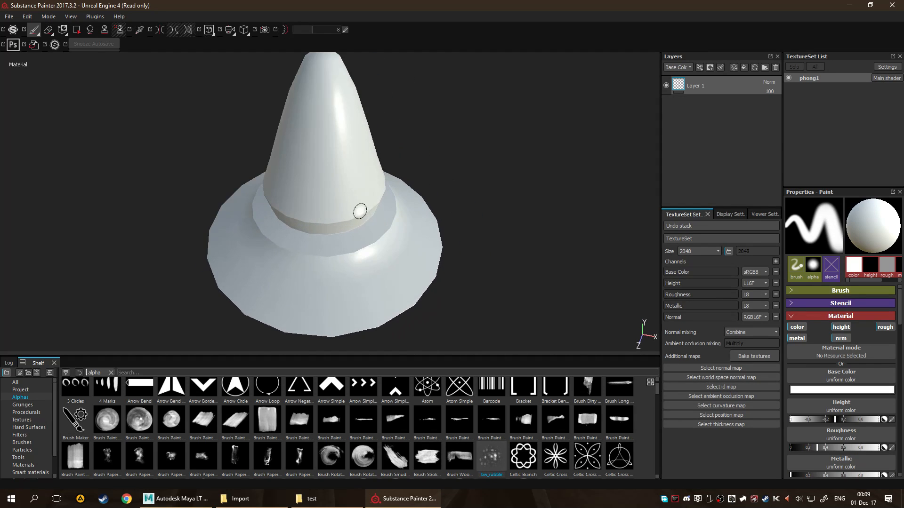
alt+drag(359, 209, 414, 246)
Examine the model's UV layout in the 2D view, especially the borders of the cone's island.
key(F2)
scroll(373, 237, up, 1)
alt+middle_drag(310, 224, 347, 181)
scroll(343, 194, up, 3)
alt+middle_drag(419, 233, 337, 174)
scroll(360, 188, up, 3)
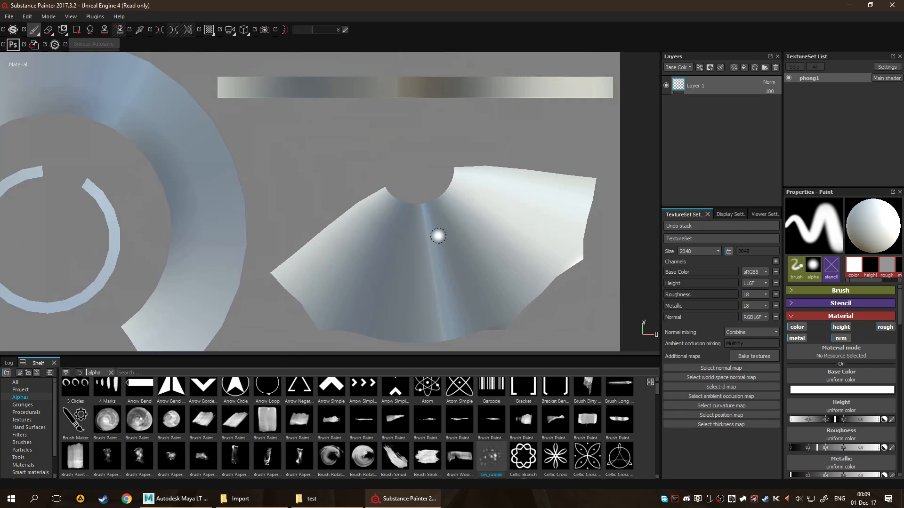
scroll(438, 236, up, 1)
alt+middle_drag(502, 263, 414, 173)
scroll(448, 248, down, 3)
alt+middle_drag(345, 177, 362, 263)
alt+middle_drag(520, 149, 440, 335)
alt+middle_drag(424, 278, 411, 129)
alt+middle_drag(492, 339, 460, 175)
scroll(453, 207, up, 3)
alt+middle_drag(336, 295, 434, 253)
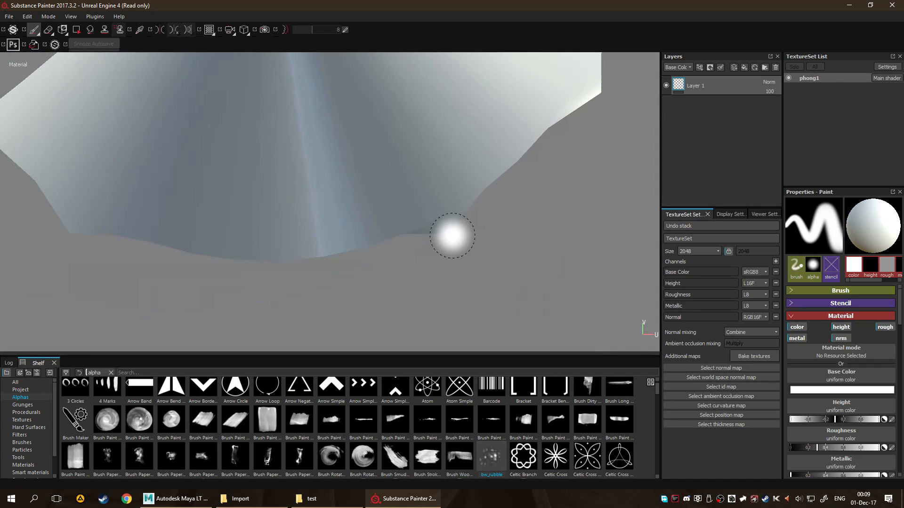
scroll(455, 215, down, 1)
alt+middle_drag(323, 177, 508, 238)
scroll(424, 248, down, 2)
Return to the 3D-only view and set up the texture bake for the Normal map only.
key(F1)
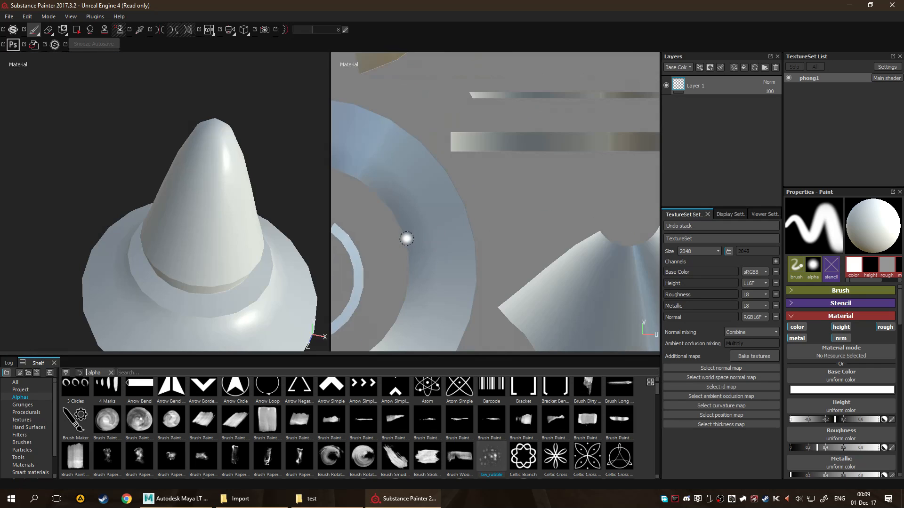
key(F2)
alt+middle_drag(413, 258, 400, 179)
mouse_move(399, 184)
alt+mouse_down()
mouse_move(399, 203)
mouse_move(396, 191)
alt+mouse_up()
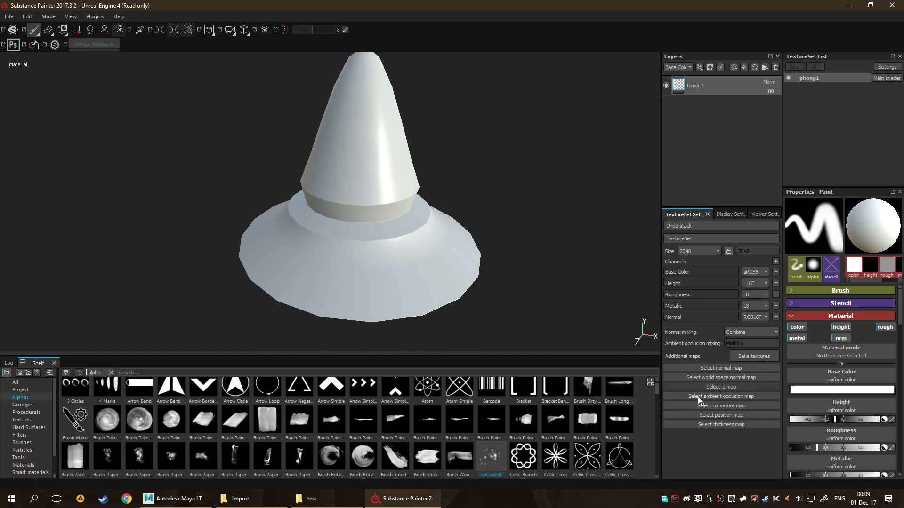
click(753, 356)
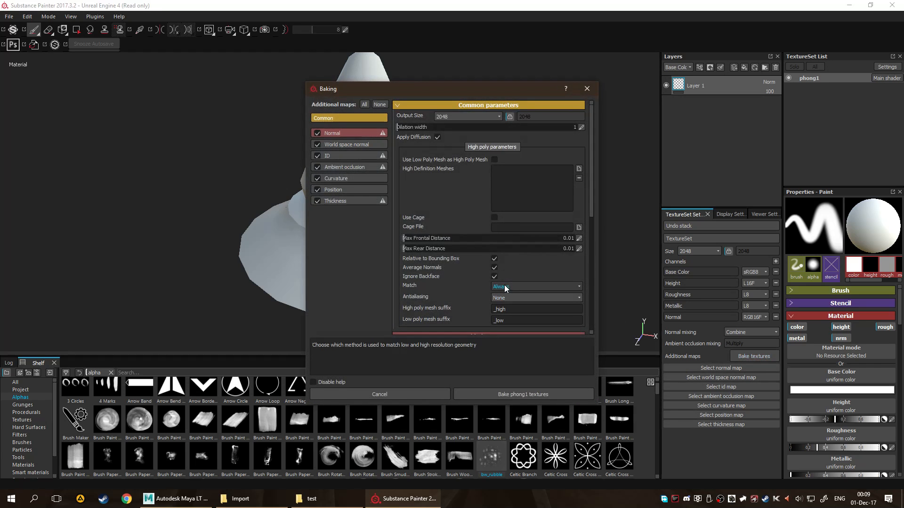
click(379, 105)
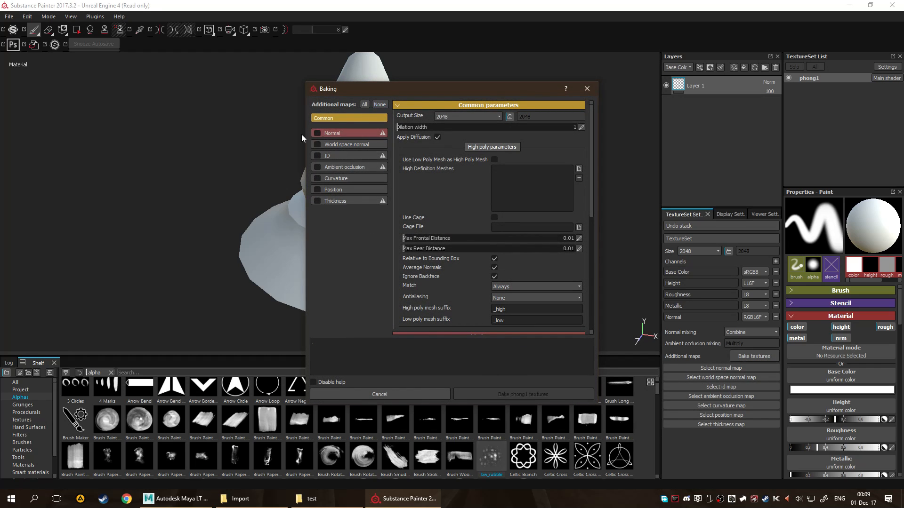
click(318, 133)
Load Top_high.fbx as the high definition mesh and set the bake's antialiasing to Subsampling 8x8.
click(579, 169)
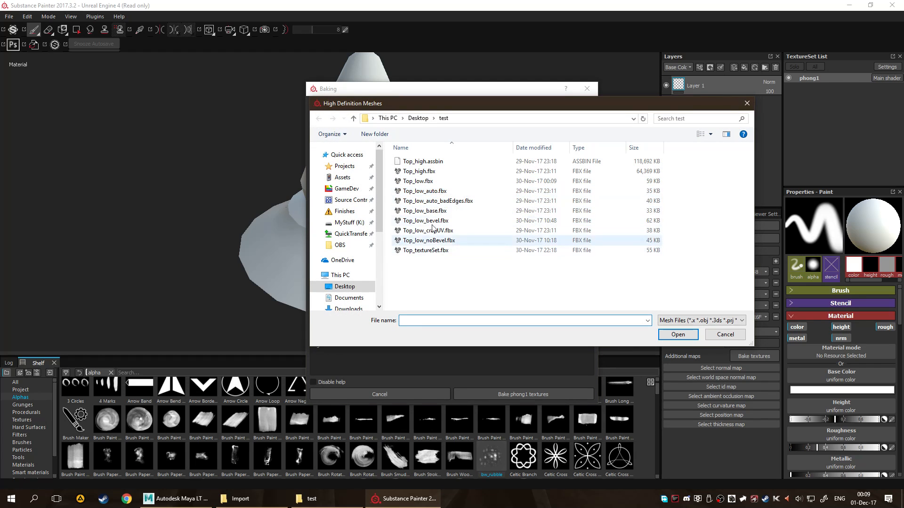
double_click(416, 172)
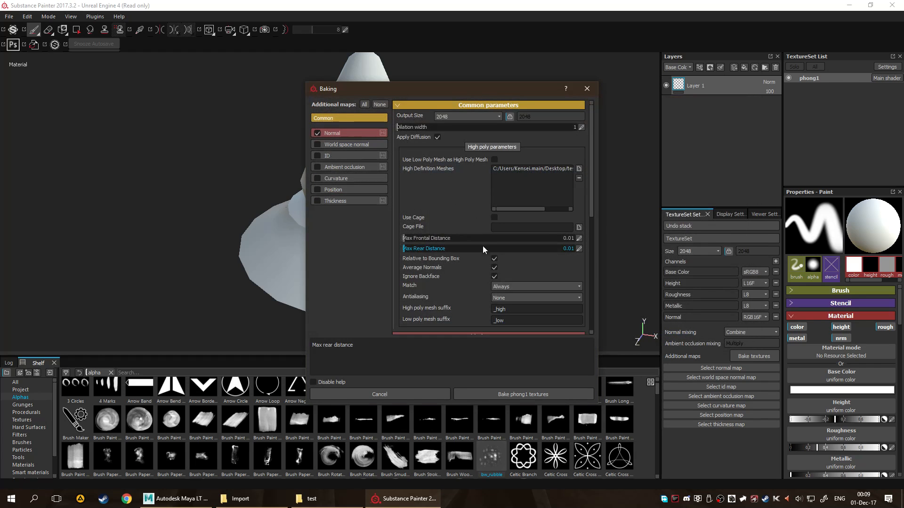
click(517, 299)
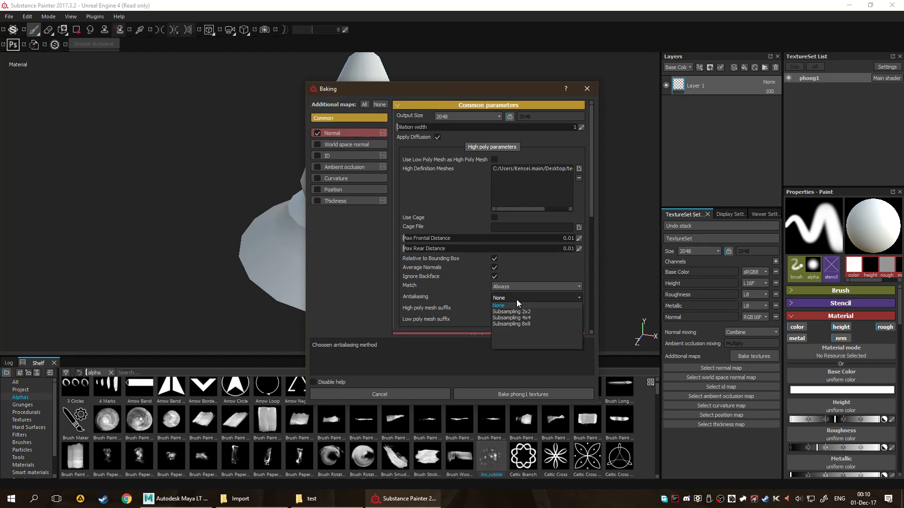
click(513, 324)
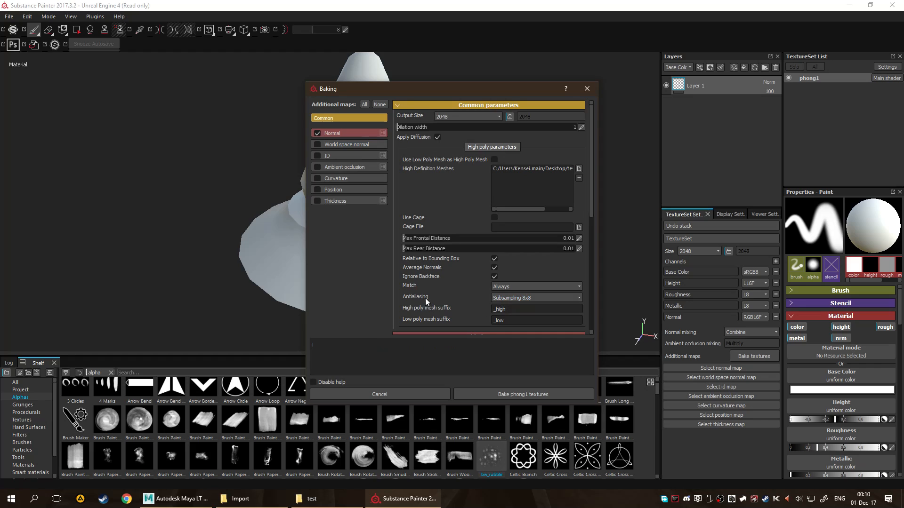
Set the max frontal and max rear distances to 0.005 and bake the phong1 textures.
click(402, 239)
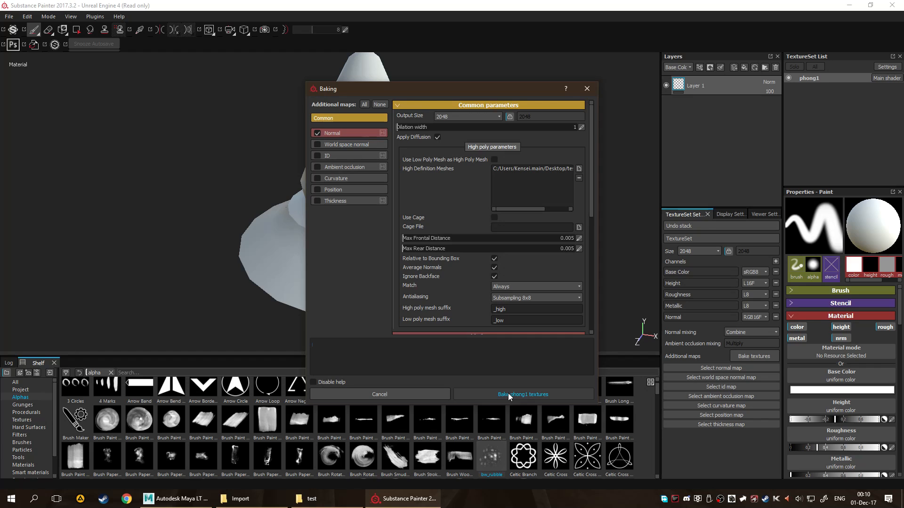
click(535, 392)
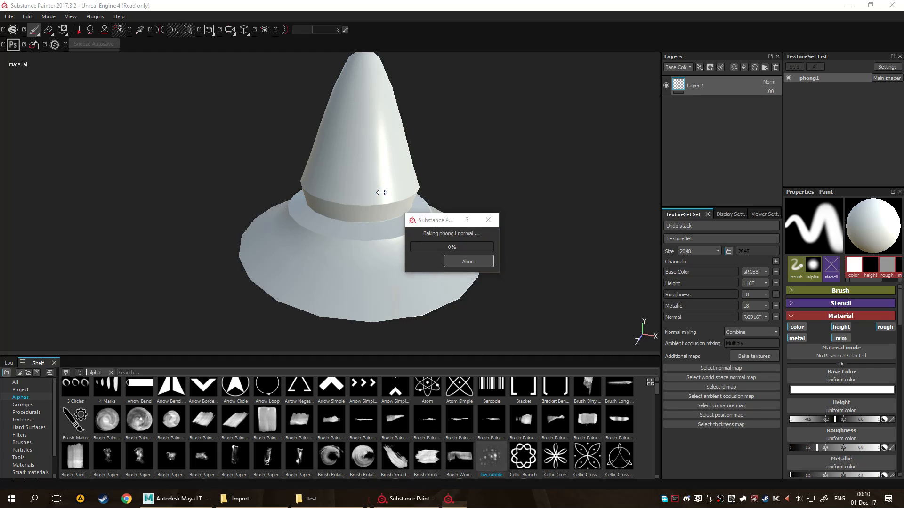
key(Return)
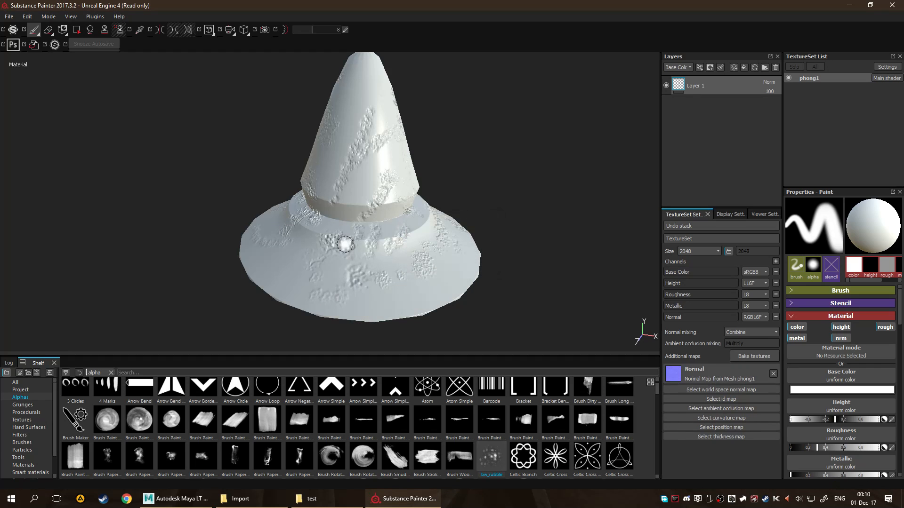
Inspect the baked normal detail around the neck seam up close and delete Layer 1.
scroll(372, 204, up, 6)
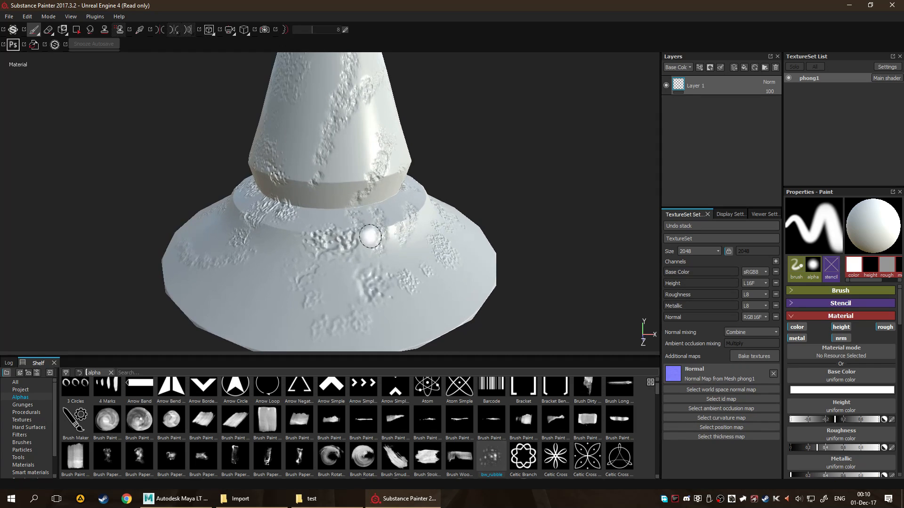
scroll(420, 197, up, 6)
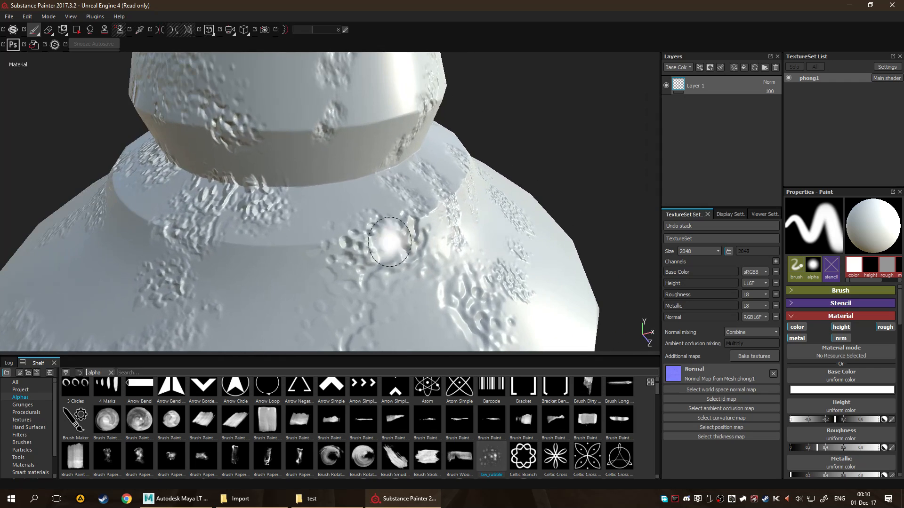
scroll(386, 191, up, 5)
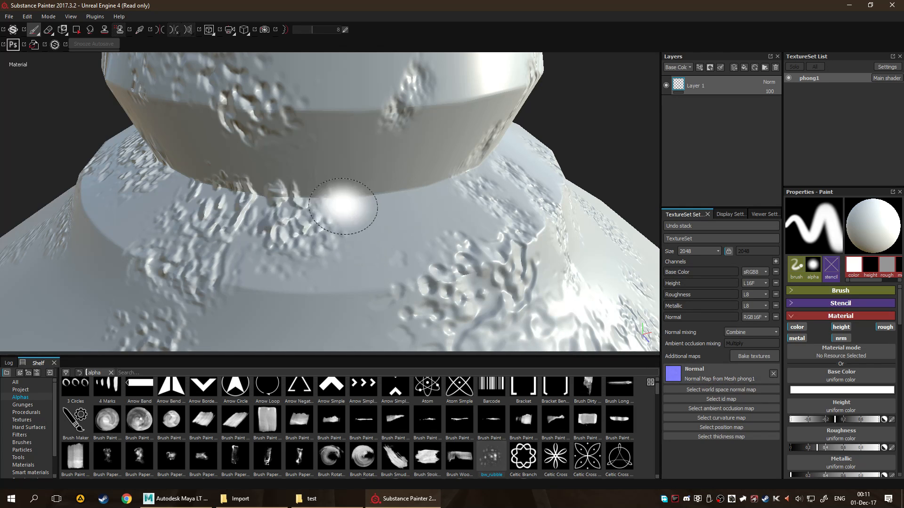
scroll(303, 202, up, 5)
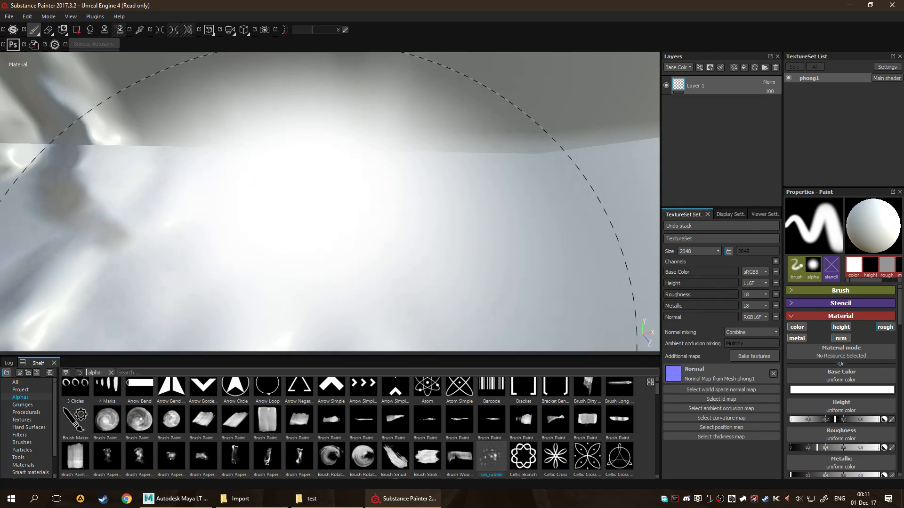
scroll(303, 202, up, 2)
scroll(405, 193, down, 1)
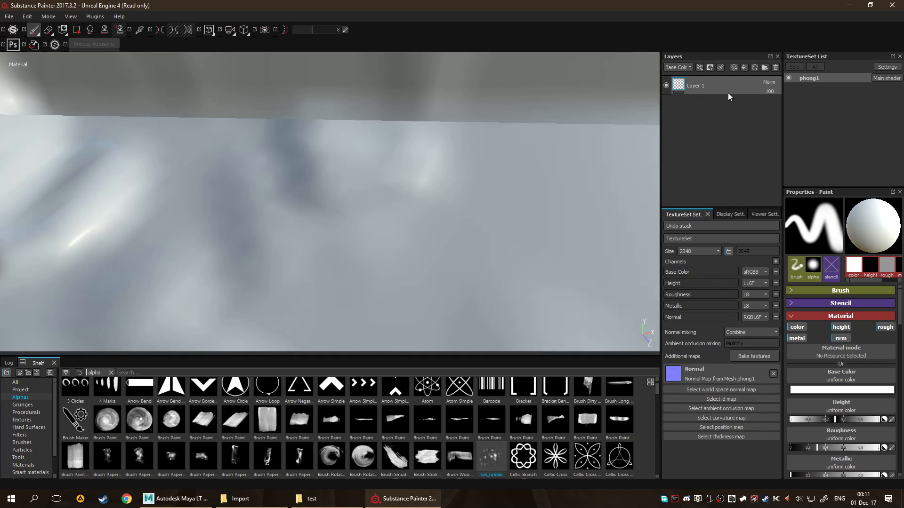
key(Delete)
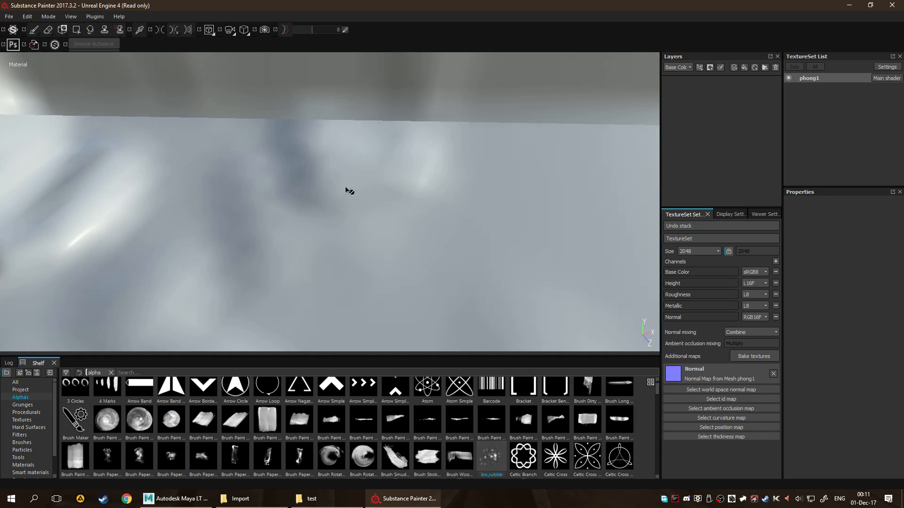
Examine the baked normal shading along the edge where the neck band meets the collar, close up and from the side.
alt+right_drag(353, 198, 311, 160)
scroll(287, 141, up, 3)
scroll(312, 146, up, 2)
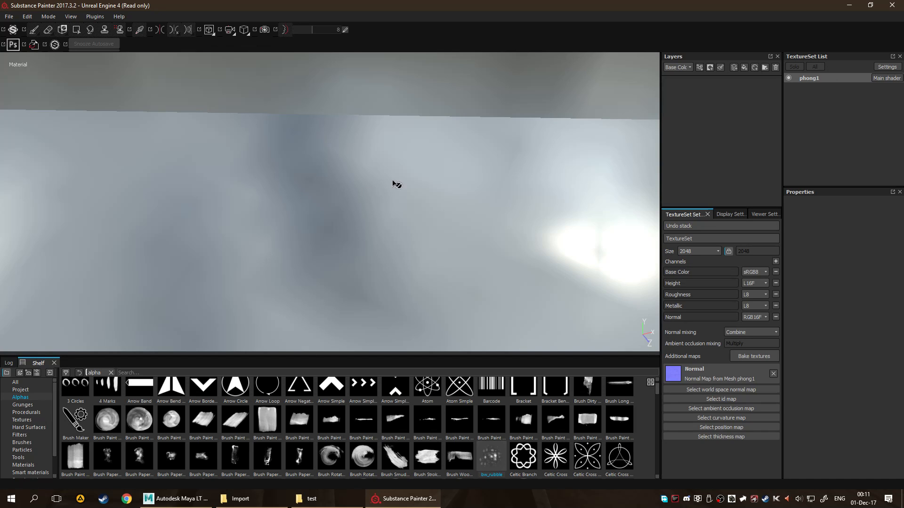
scroll(377, 195, down, 2)
scroll(374, 198, down, 2)
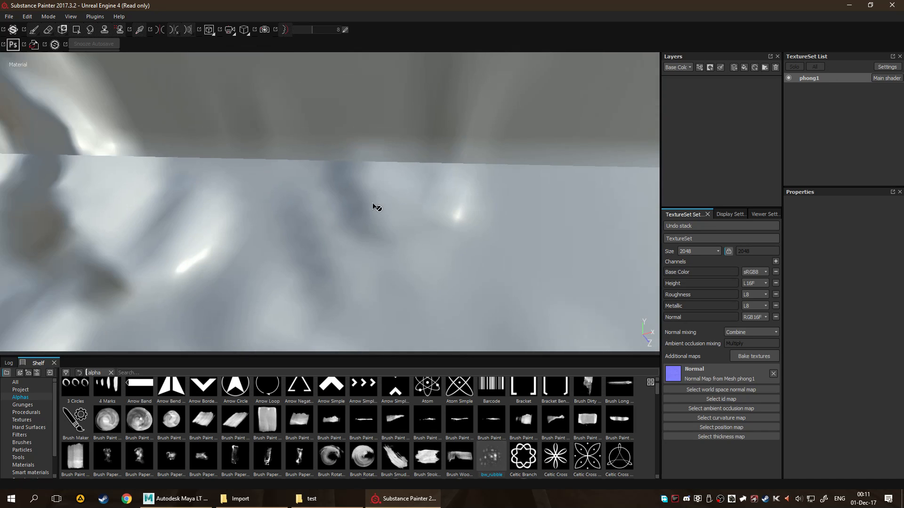
scroll(369, 211, down, 2)
scroll(343, 217, up, 4)
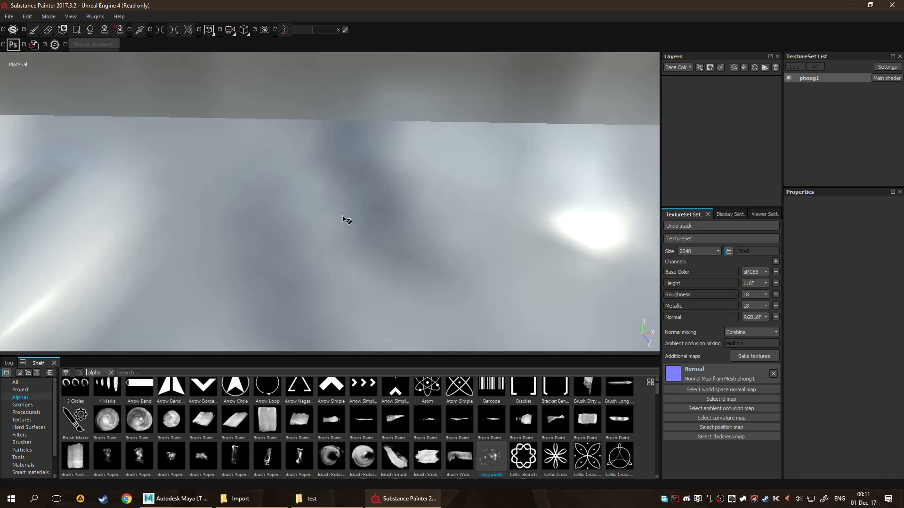
scroll(399, 194, down, 3)
scroll(430, 159, up, 4)
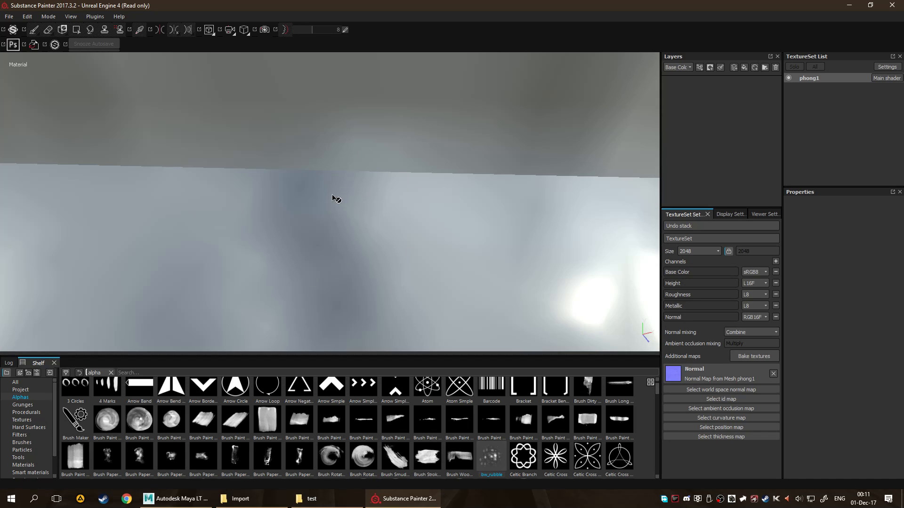
alt+drag(332, 184, 162, 228)
alt+drag(379, 226, 392, 185)
alt+drag(480, 191, 607, 182)
alt+drag(444, 199, 407, 204)
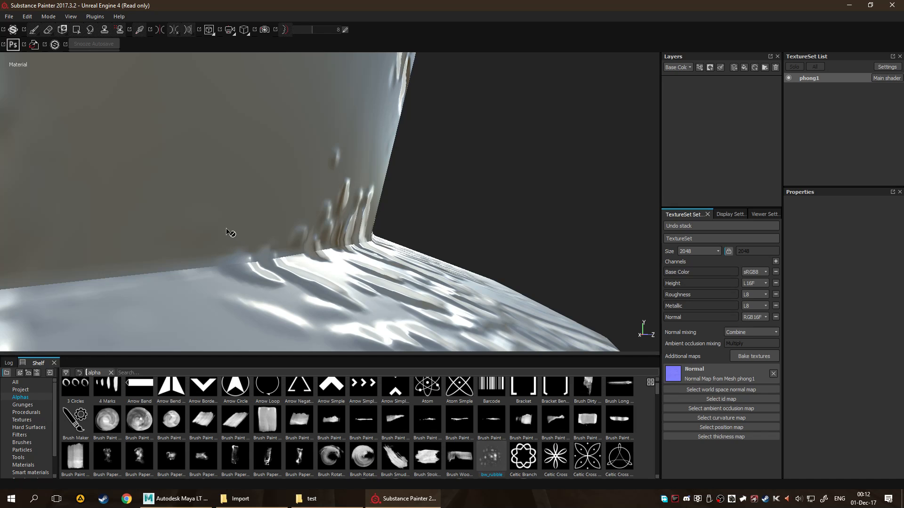
alt+drag(372, 243, 310, 278)
Examine the baked normal detail across the separate UV islands in the 2D view, including the long straight strip.
key(F3)
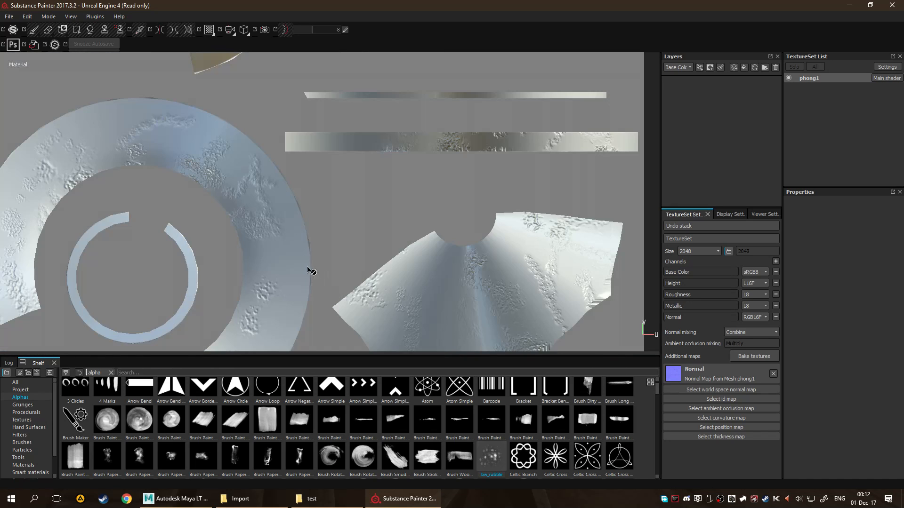
scroll(313, 267, down, 4)
alt+middle_drag(312, 204, 327, 266)
scroll(411, 243, up, 3)
scroll(411, 242, down, 3)
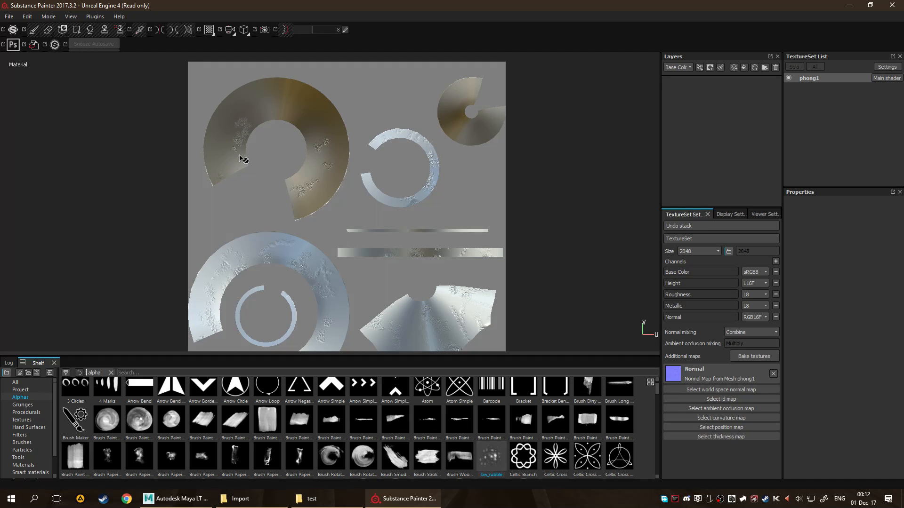
scroll(282, 226, down, 2)
scroll(283, 243, up, 1)
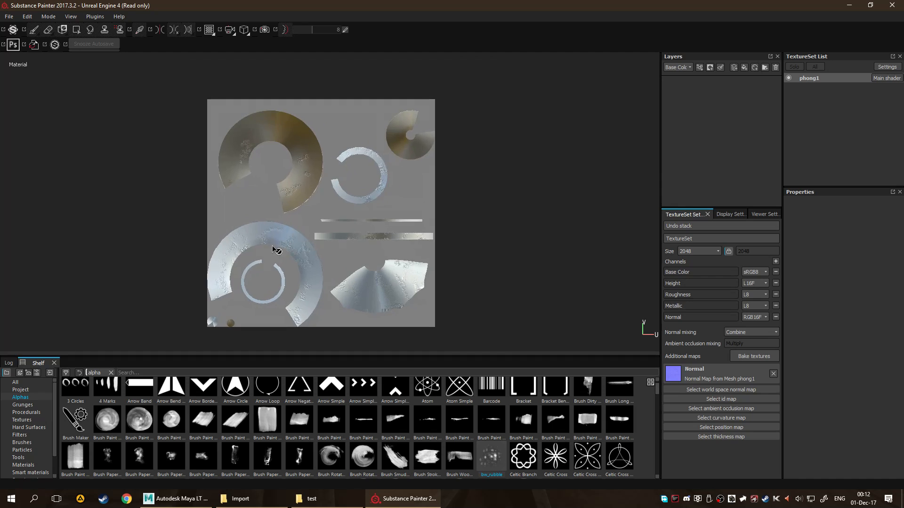
scroll(271, 251, up, 1)
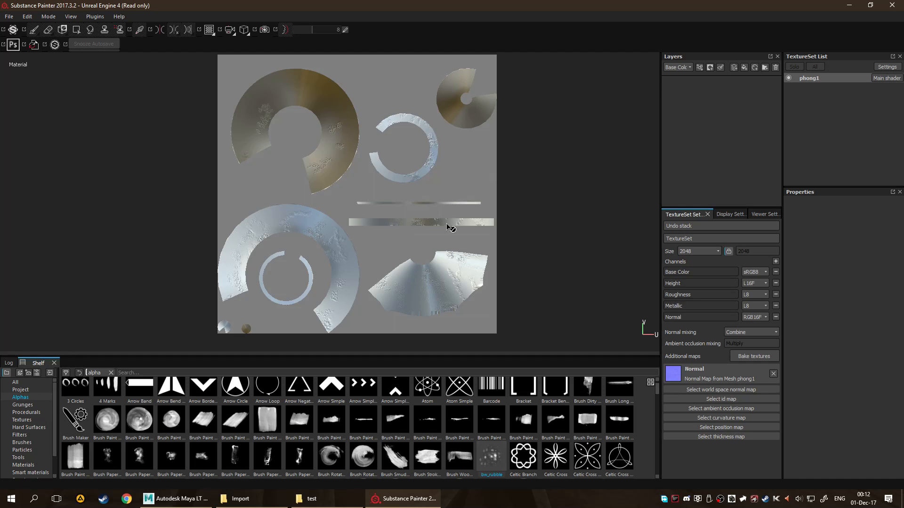
scroll(460, 225, up, 2)
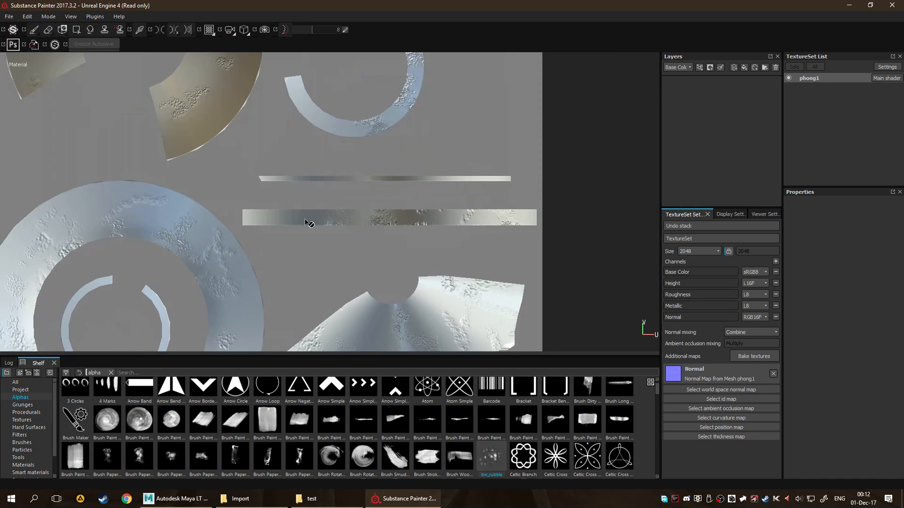
Examine the spacing and baked normal detail of all UV islands across the full 2D texture layout.
scroll(403, 228, down, 1)
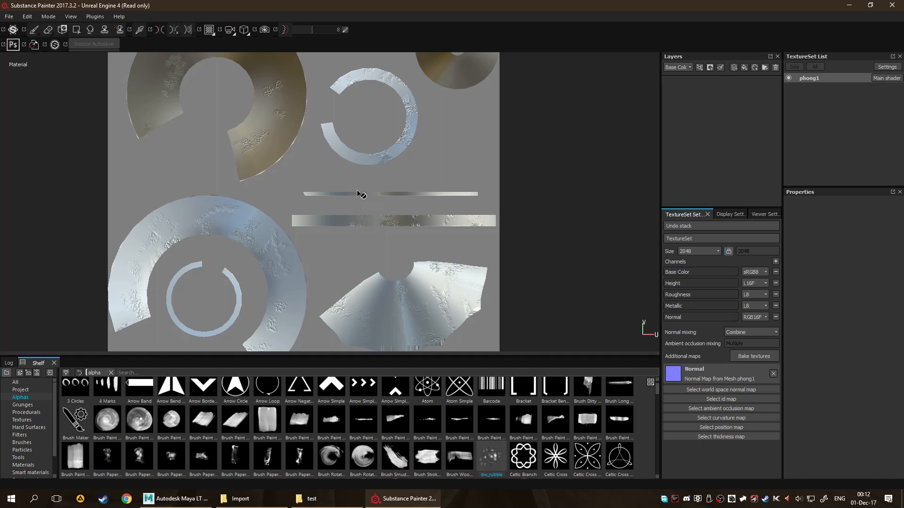
middle_drag(393, 282, 388, 236)
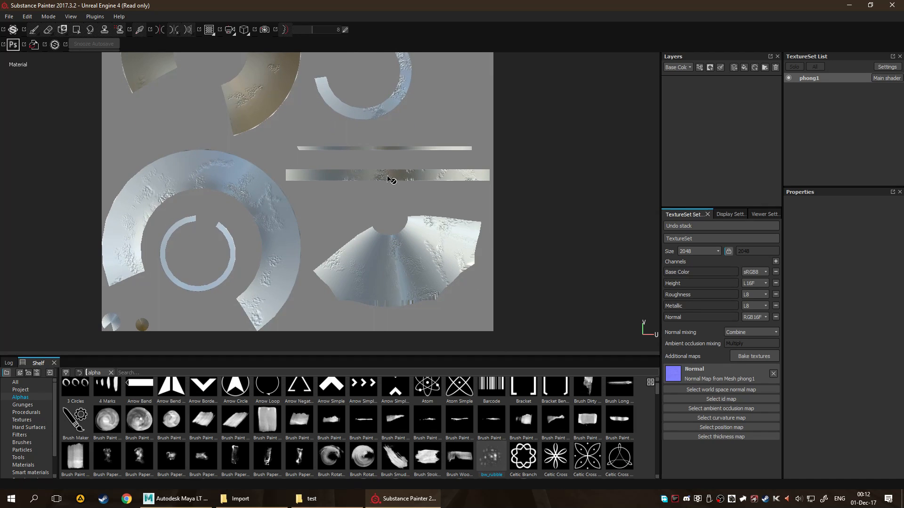
alt+middle_drag(365, 64, 343, 187)
alt+middle_drag(362, 285, 358, 176)
alt+middle_drag(432, 53, 428, 190)
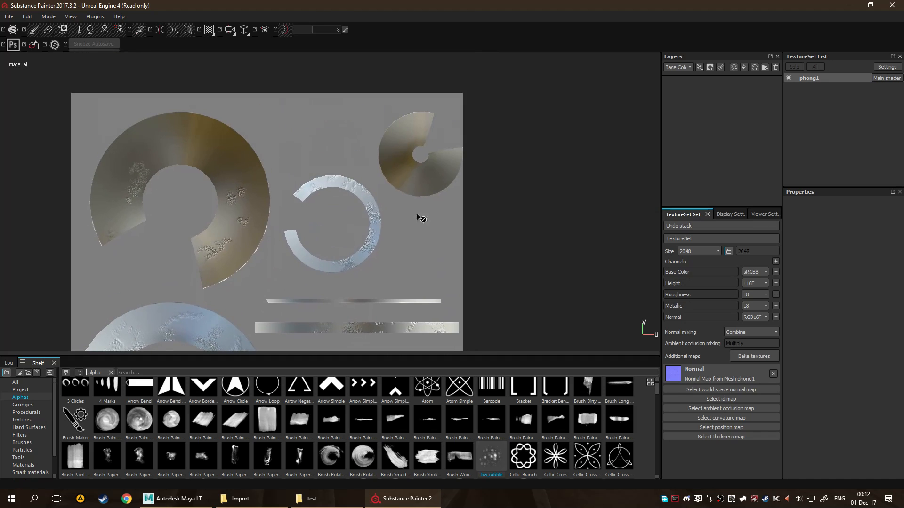
alt+middle_drag(339, 306, 349, 145)
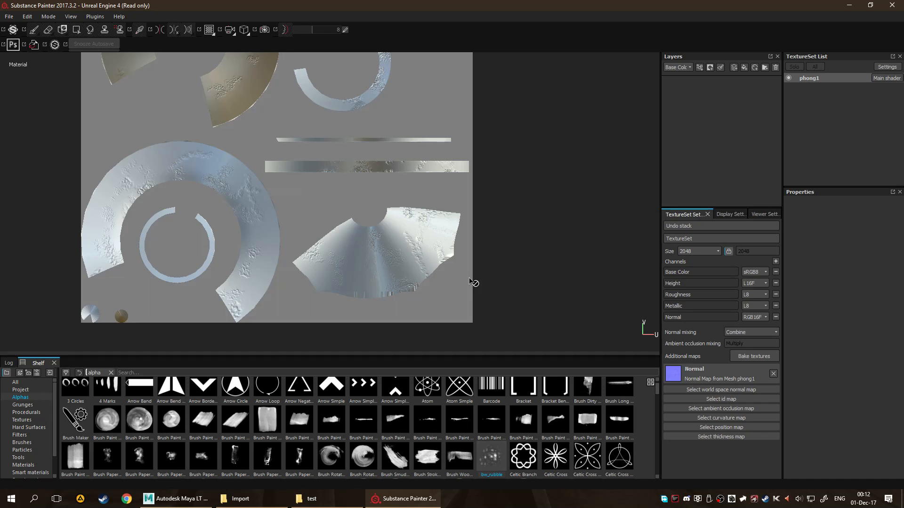
scroll(325, 234, down, 2)
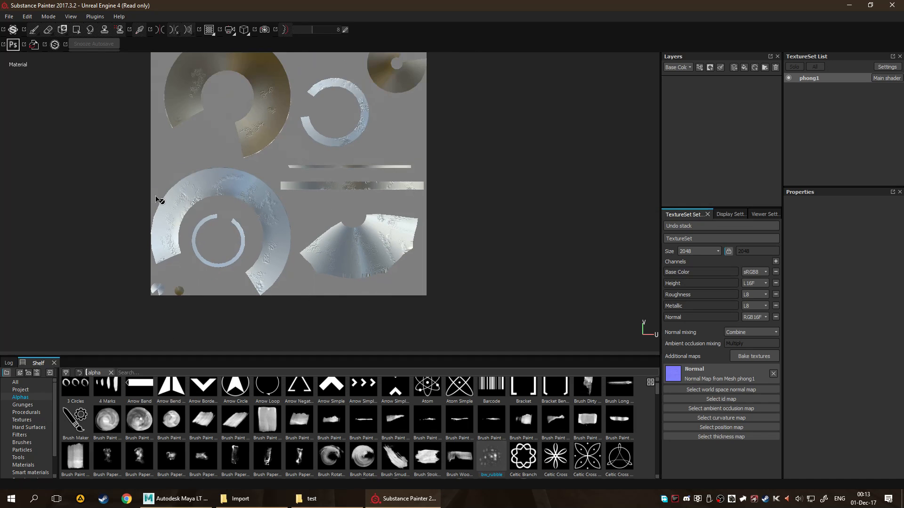
alt+middle_drag(363, 182, 407, 241)
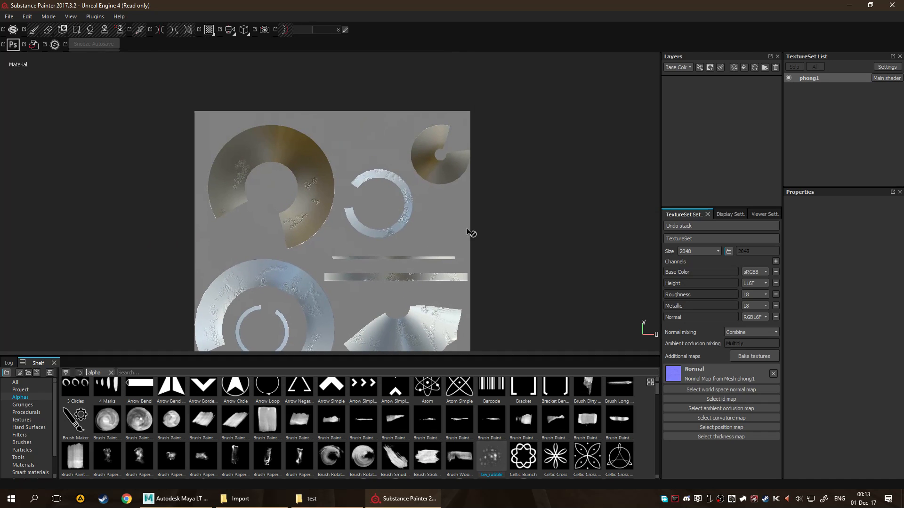
alt+middle_drag(379, 279, 368, 219)
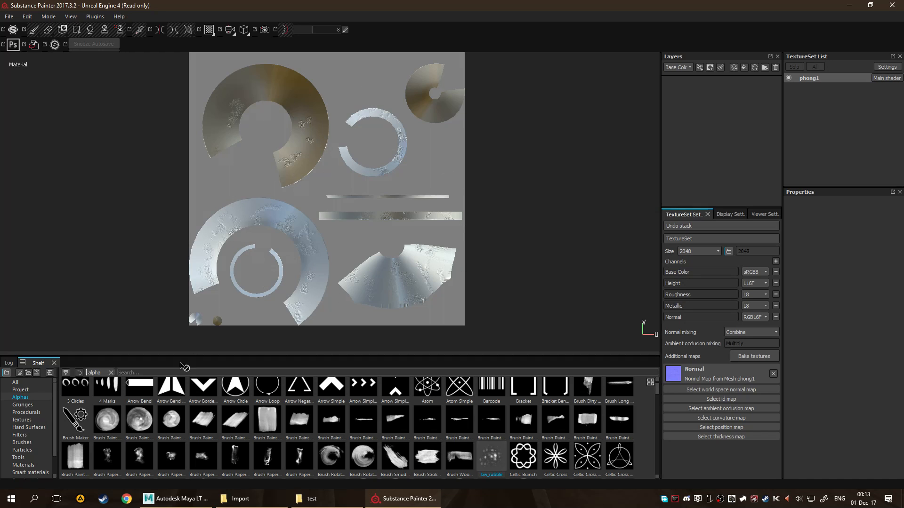
Switch to Maya LT and inspect the low-poly top's UV layout in the UV Editor, closing the editor when done.
click(174, 500)
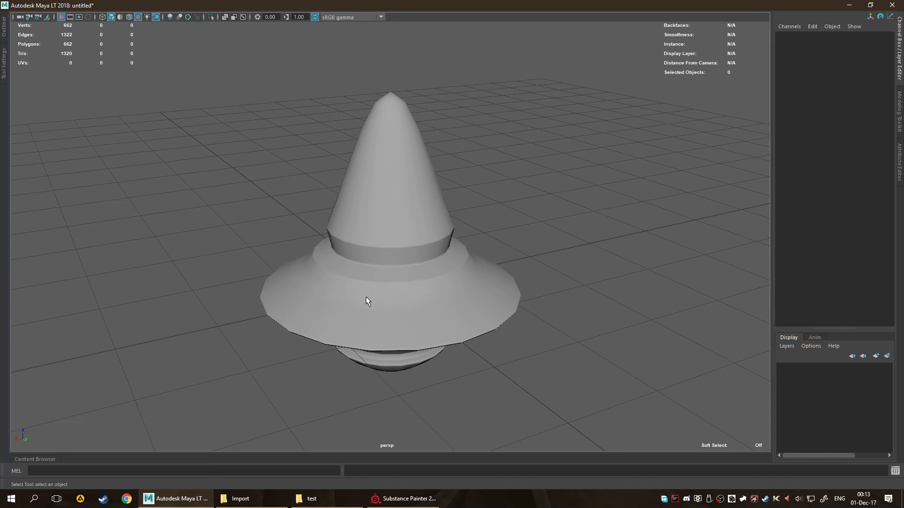
click(367, 279)
key(space)
click(501, 281)
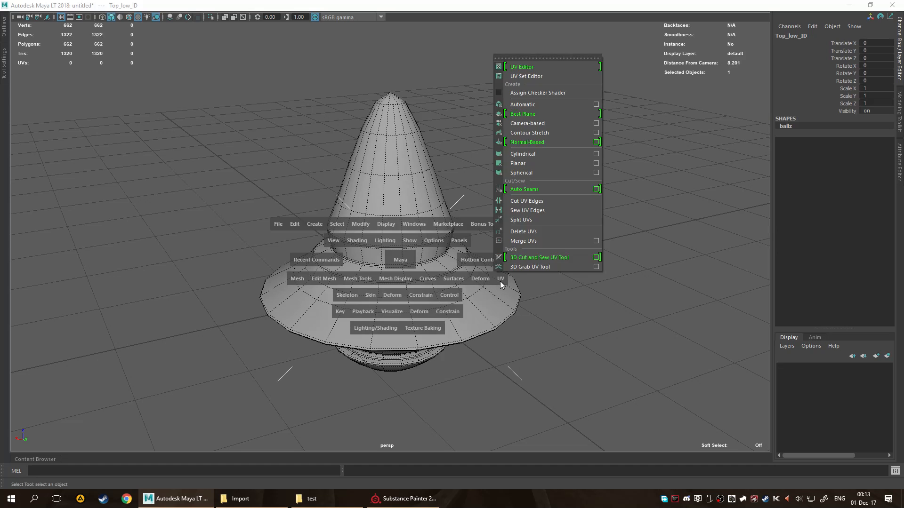
click(521, 70)
scroll(528, 314, down, 2)
scroll(474, 346, up, 1)
scroll(392, 352, up, 3)
scroll(400, 359, down, 3)
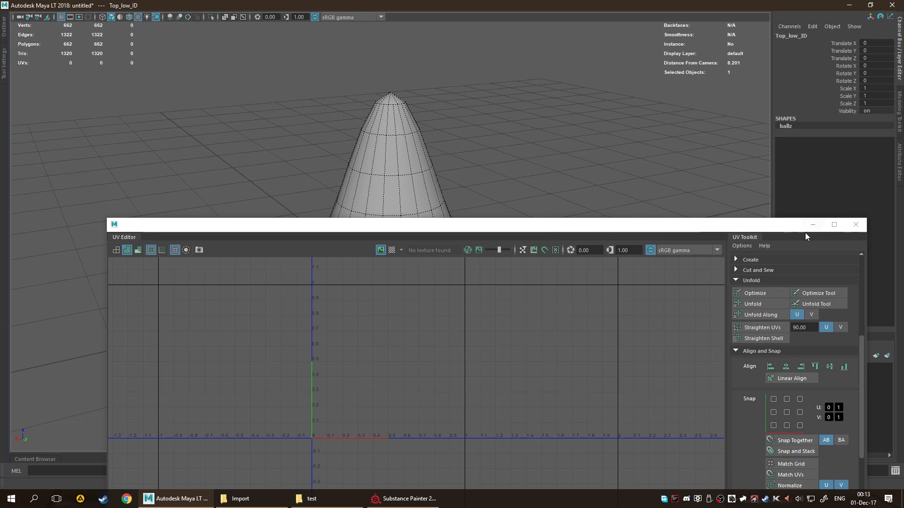
click(856, 230)
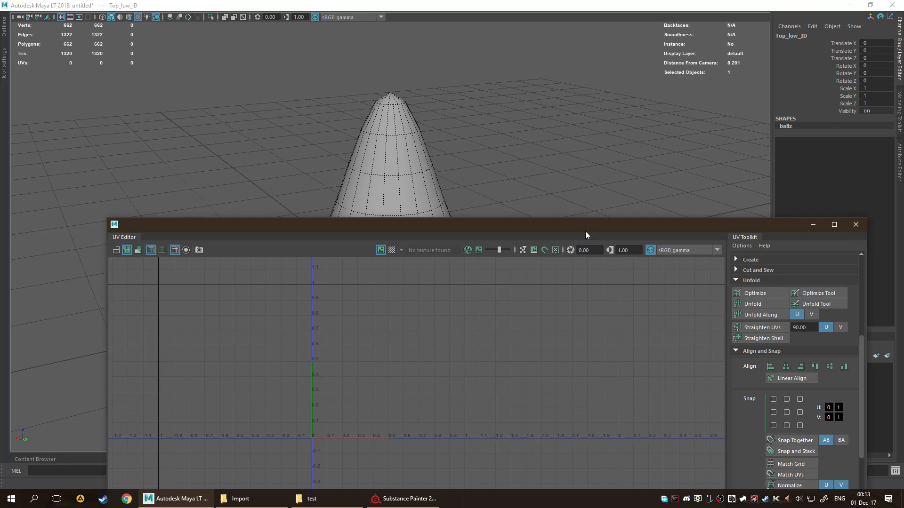
click(526, 222)
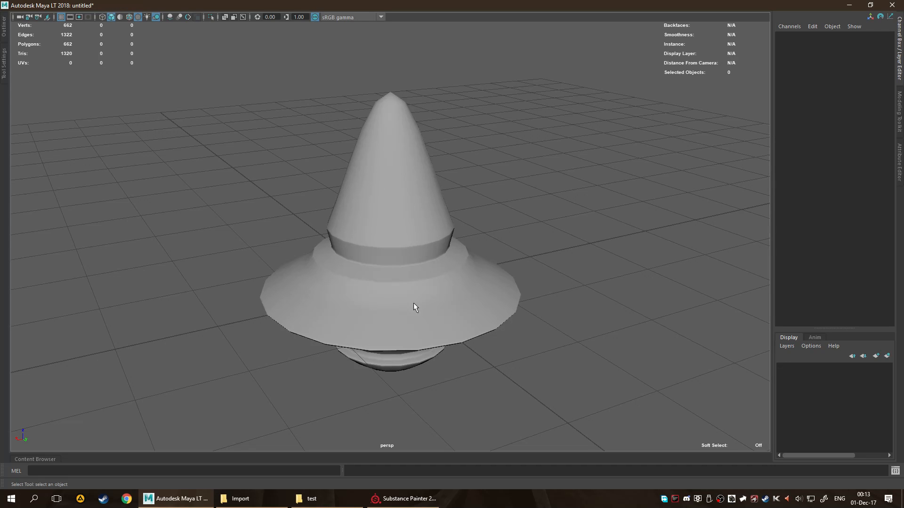
Switch back to Substance Painter and compare the baked UV islands in the 2D view with the 3D model.
click(404, 498)
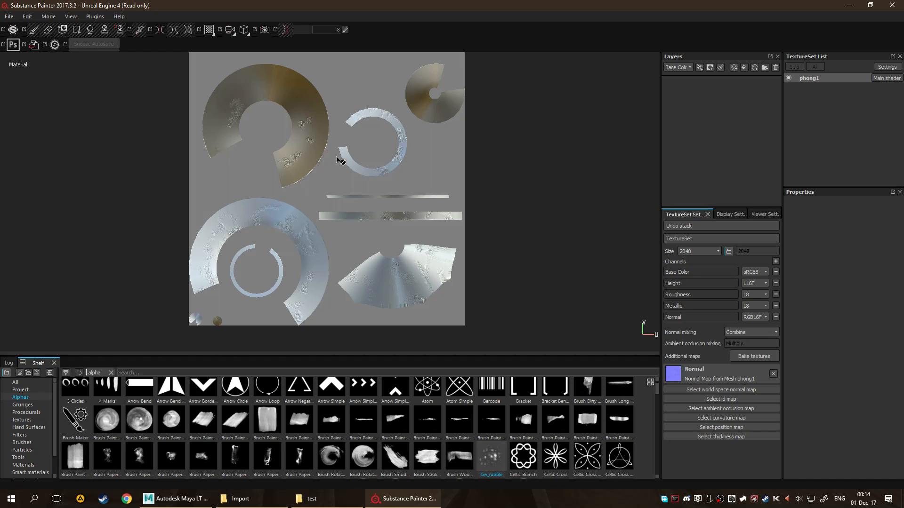
scroll(329, 275, up, 3)
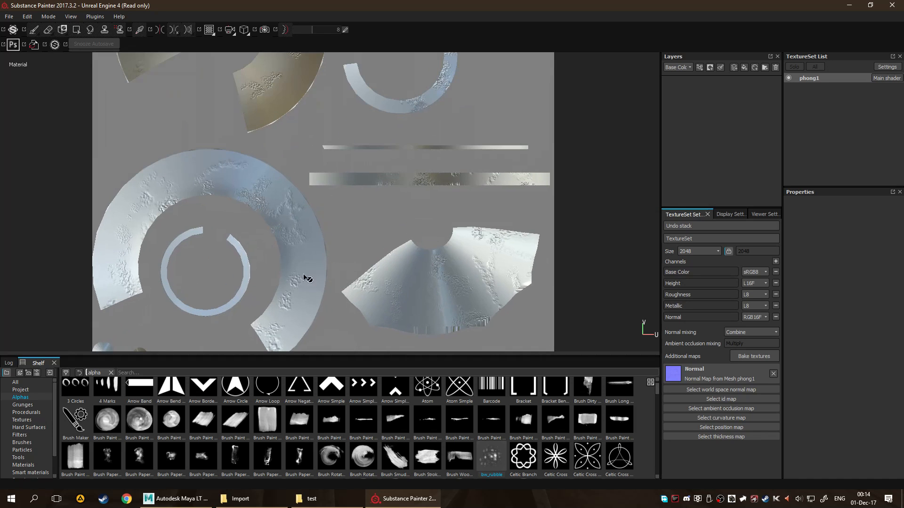
scroll(315, 261, down, 3)
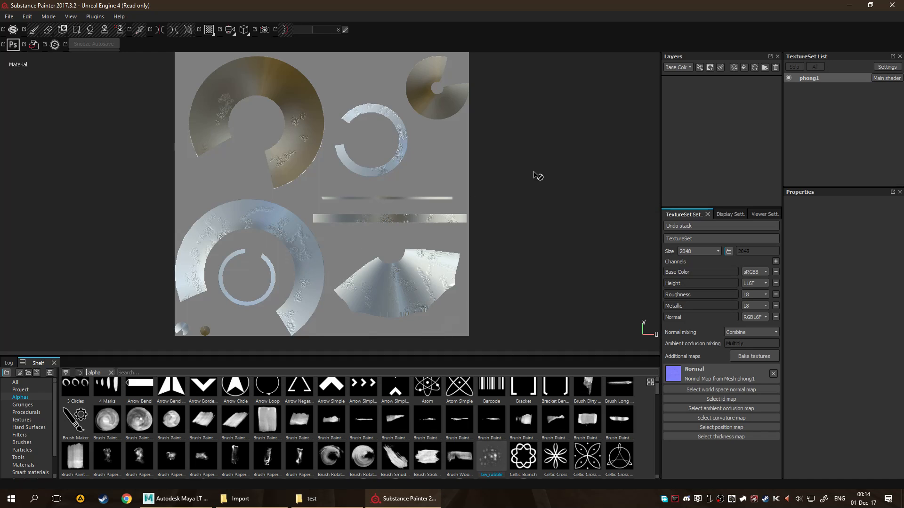
scroll(543, 181, down, 2)
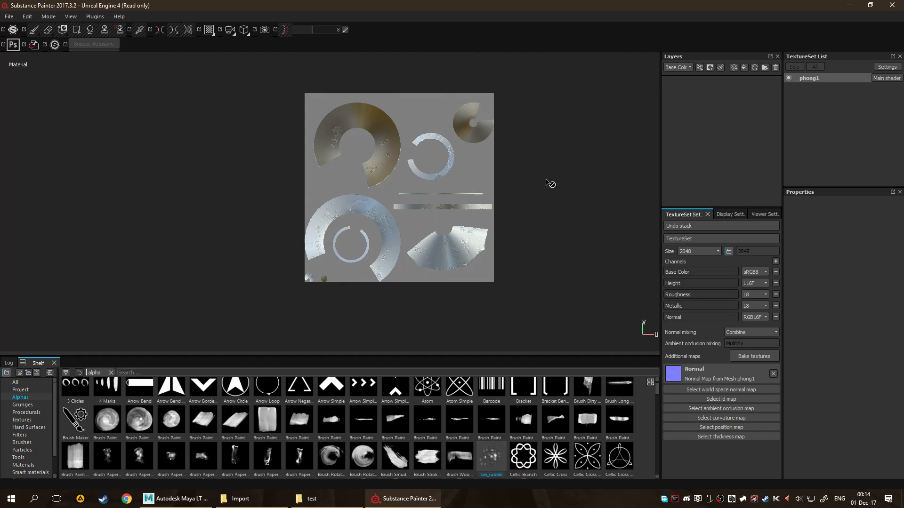
middle_drag(561, 180, 468, 173)
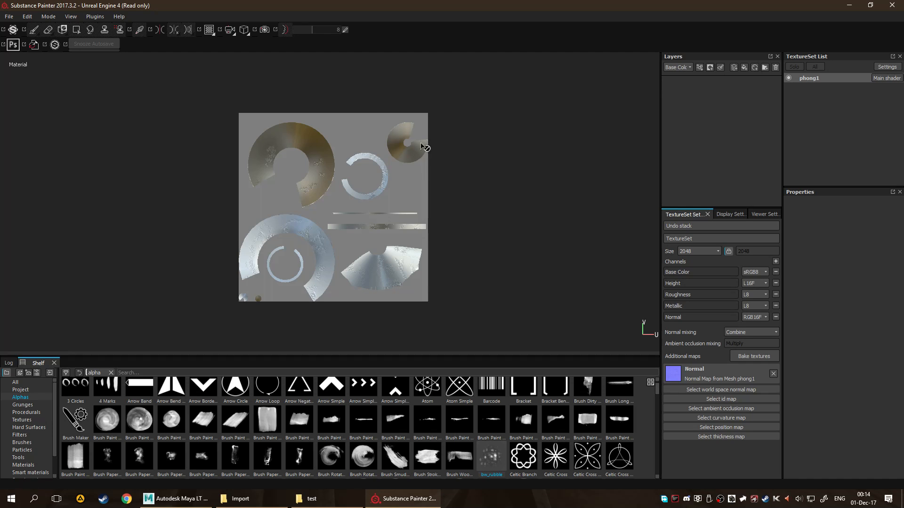
scroll(302, 208, up, 5)
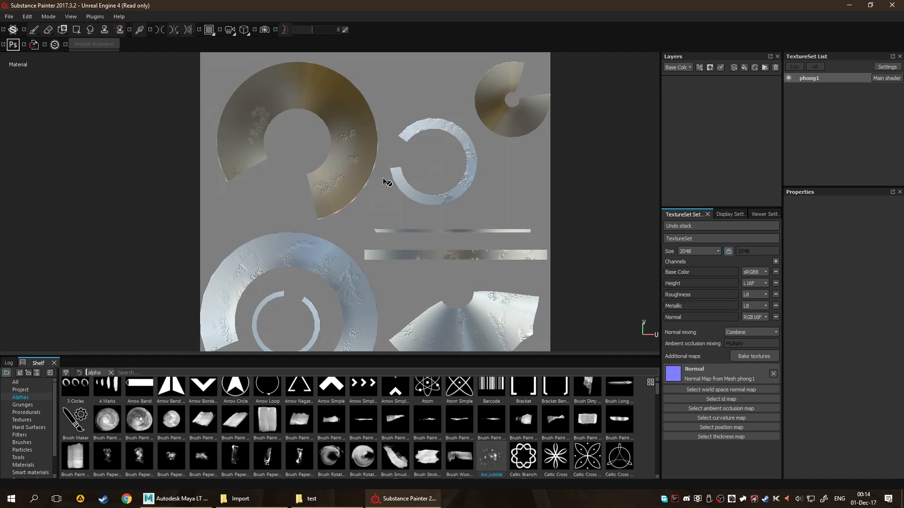
key(F1)
key(F2)
scroll(325, 208, down, 5)
key(F1)
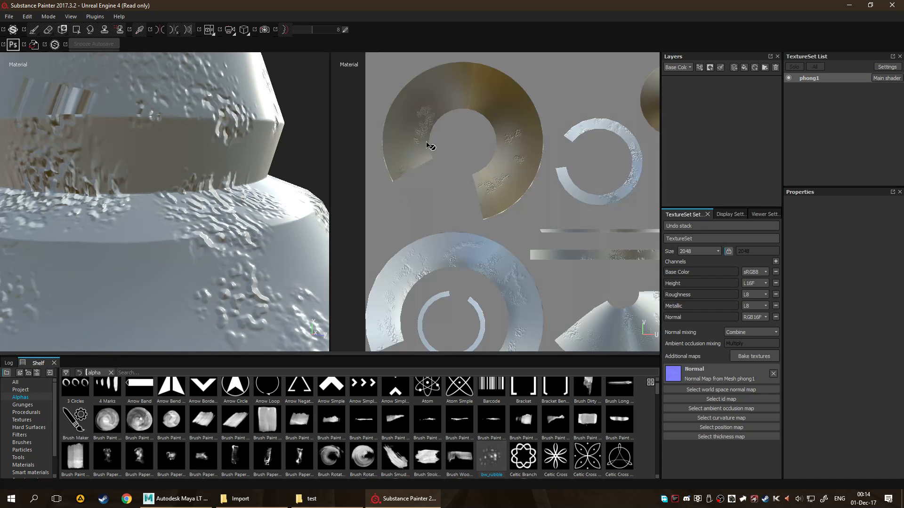
scroll(445, 190, up, 5)
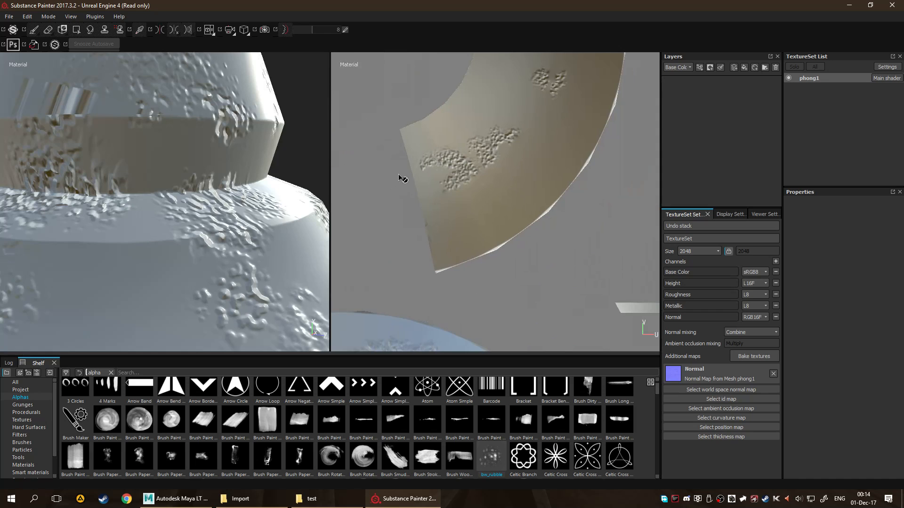
Examine the cut ends and outer rim of the large brown ring island in the 2D-only view.
key(F3)
scroll(393, 216, down, 5)
scroll(257, 228, up, 4)
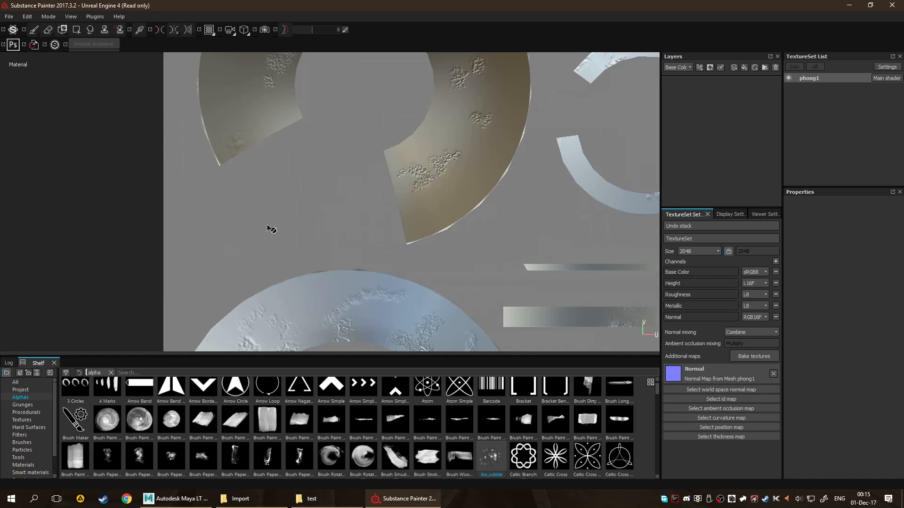
alt+middle_drag(473, 222, 379, 229)
scroll(360, 232, up, 3)
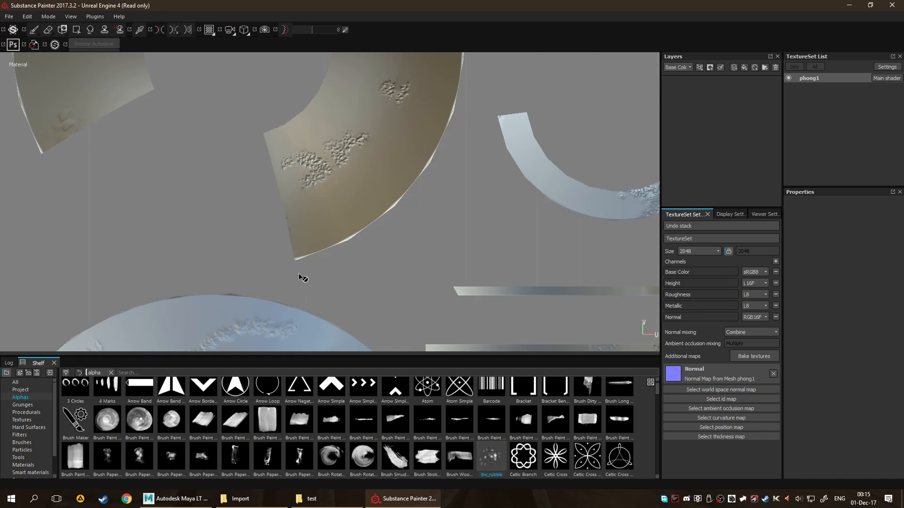
alt+middle_drag(409, 250, 405, 204)
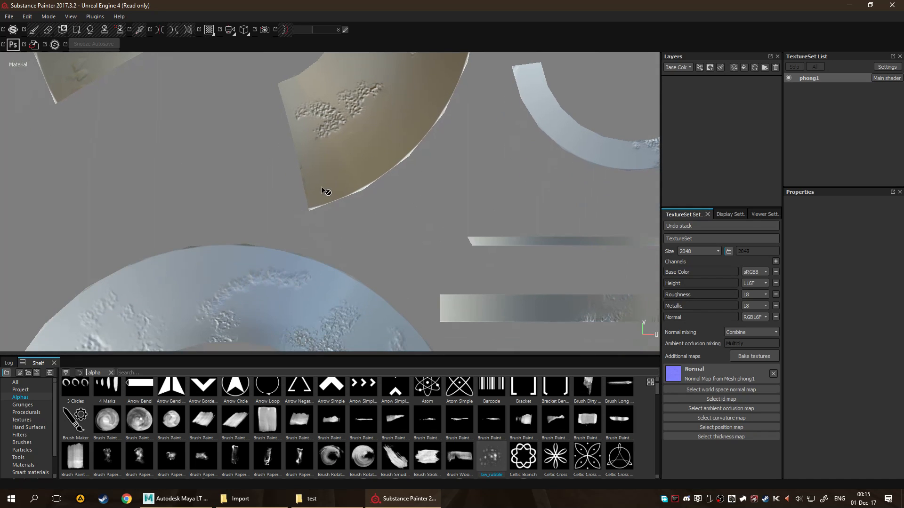
scroll(332, 281, down, 3)
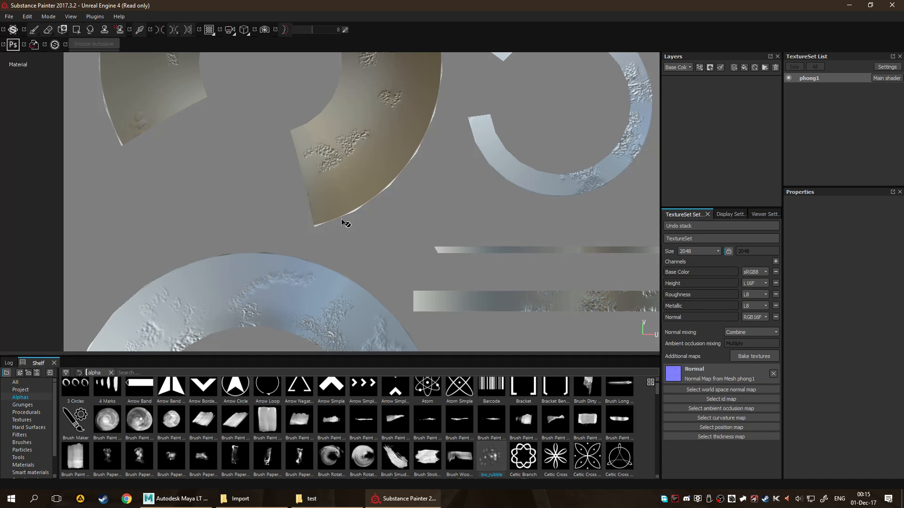
Inspect the baked normals up close along the brown ring island's outer border, from its lower corner onward.
scroll(336, 269, down, 3)
alt+middle_drag(369, 272, 273, 232)
scroll(340, 251, down, 2)
scroll(247, 203, up, 7)
scroll(248, 205, up, 6)
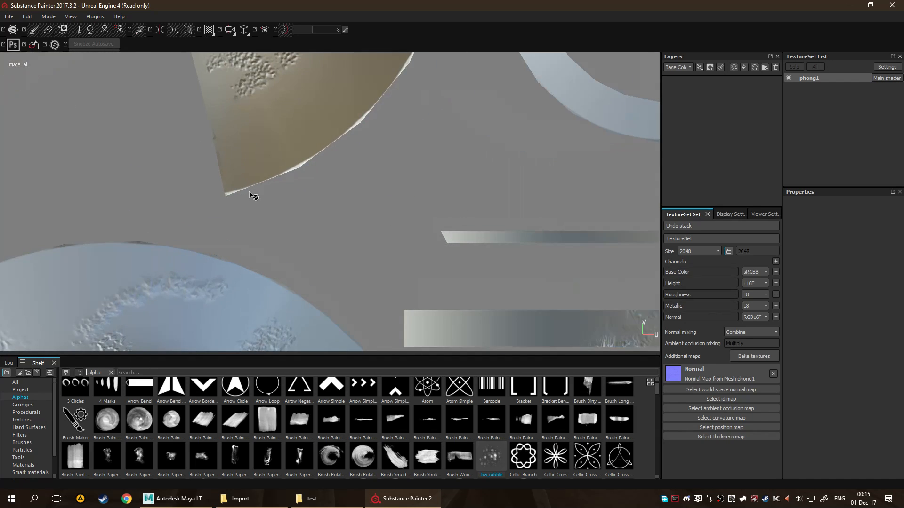
alt+middle_drag(306, 187, 362, 238)
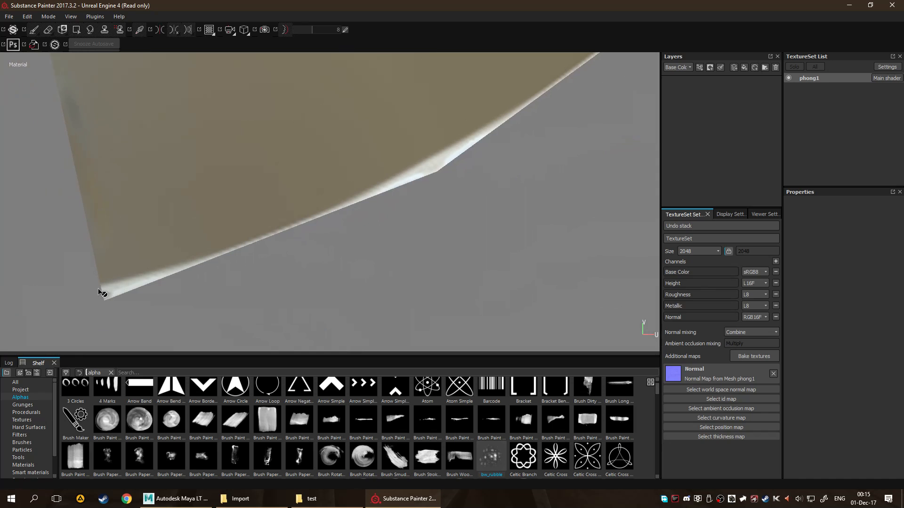
alt+drag(446, 167, 335, 238)
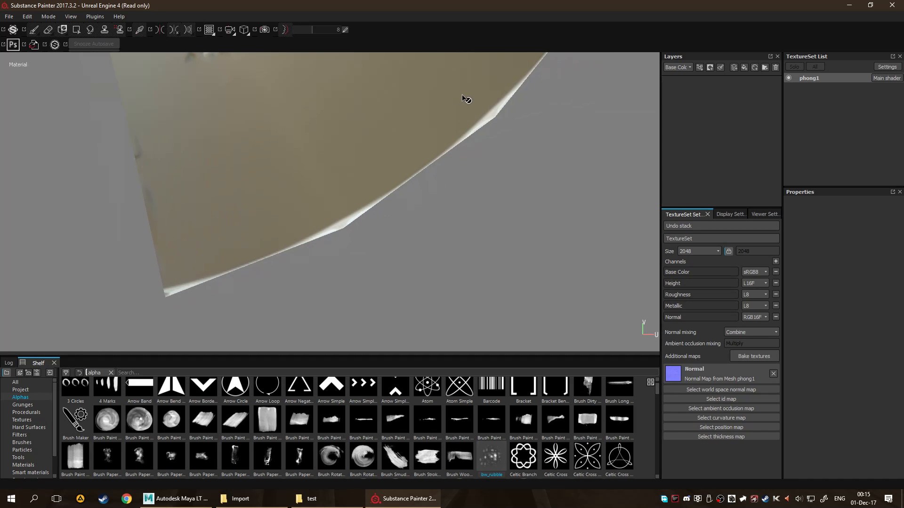
alt+middle_drag(472, 177, 423, 234)
scroll(426, 233, down, 6)
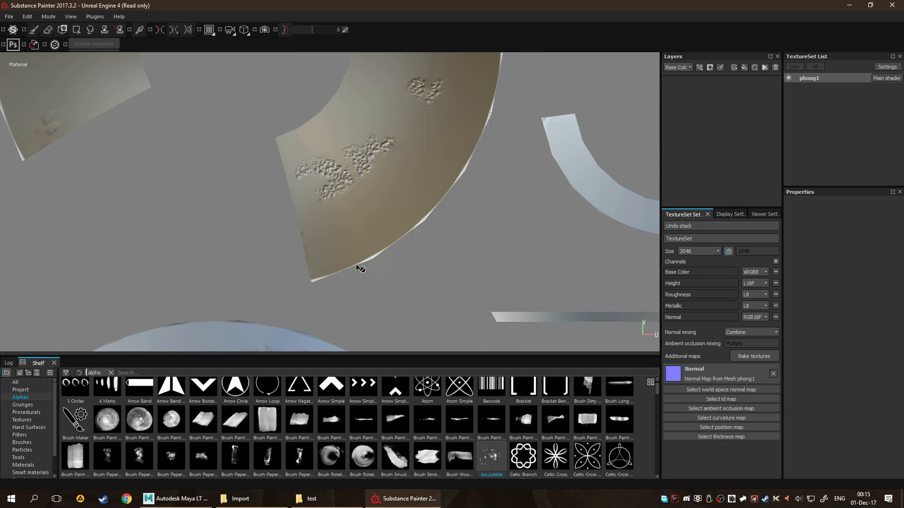
scroll(366, 286, up, 3)
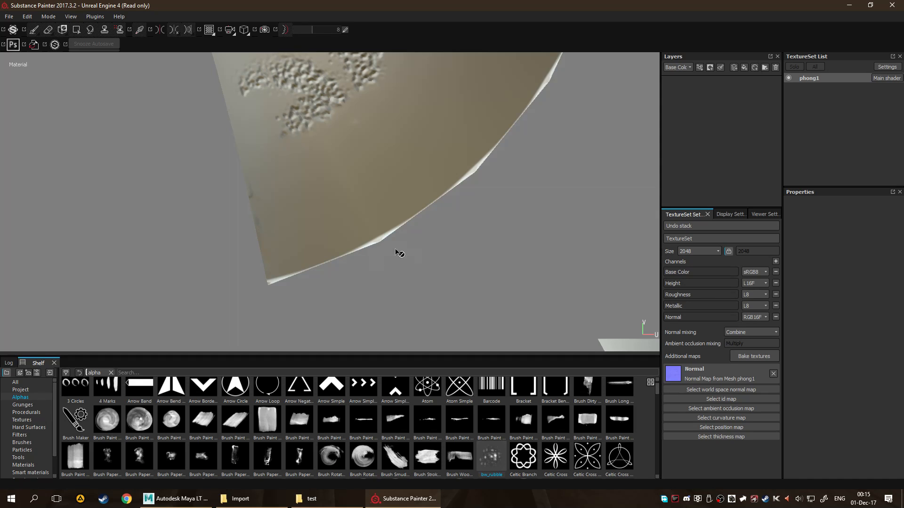
scroll(379, 259, up, 2)
Inspect the baked shading along the brim's outer edge in the 3D-only view, from a low angle.
key(F1)
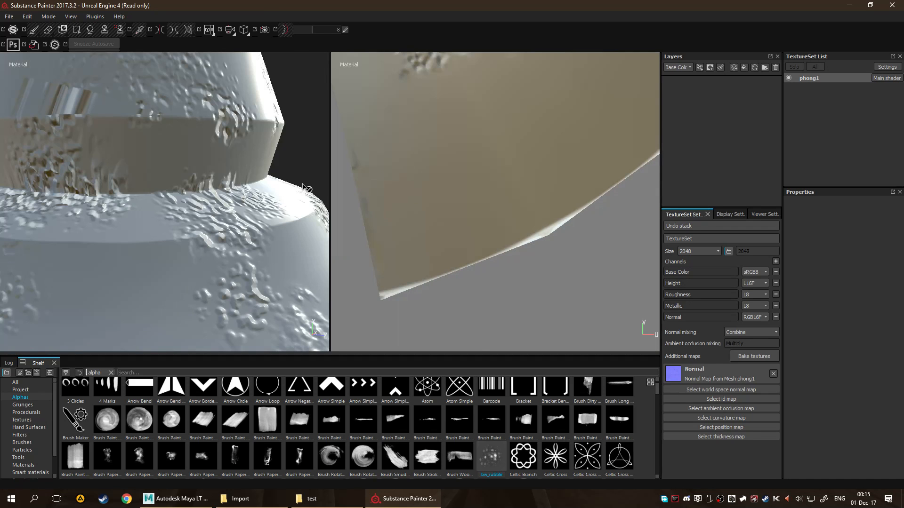
key(F2)
alt+drag(315, 257, 260, 242)
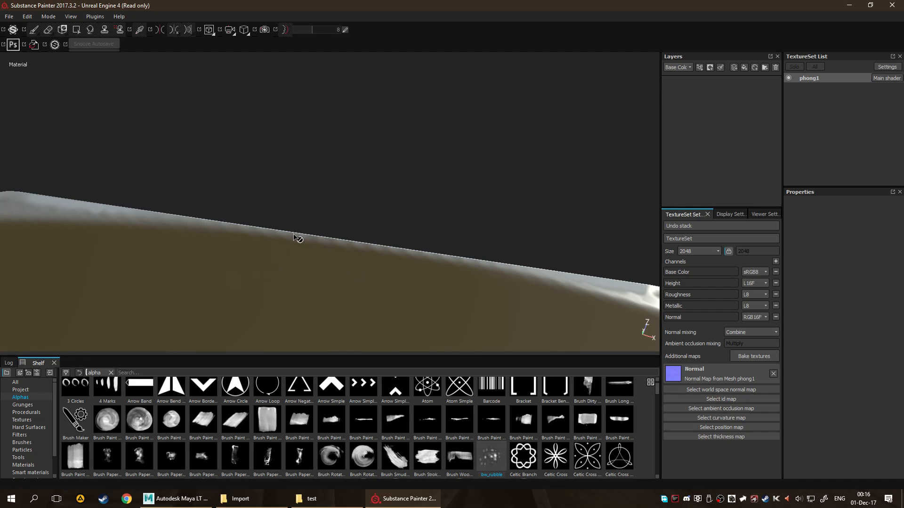
alt+drag(413, 259, 614, 328)
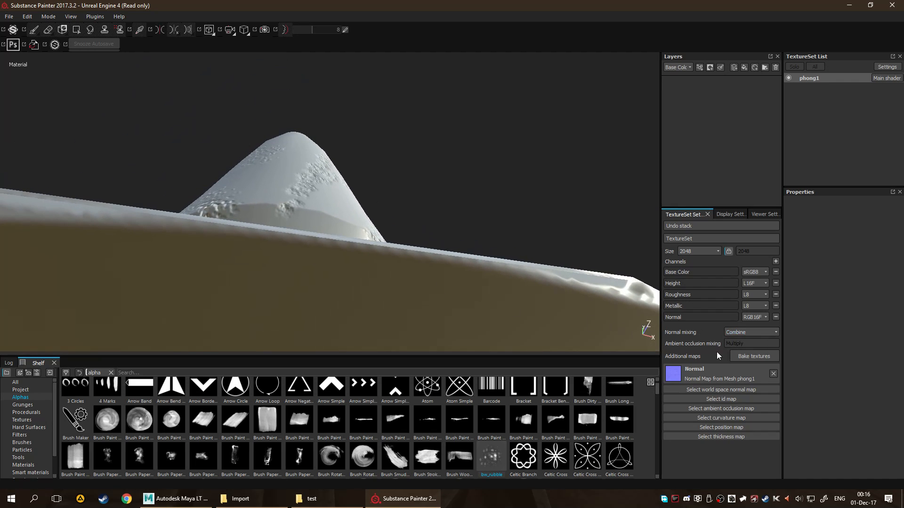
Try a texture set size of 4096 and restore it to 2048.
click(706, 249)
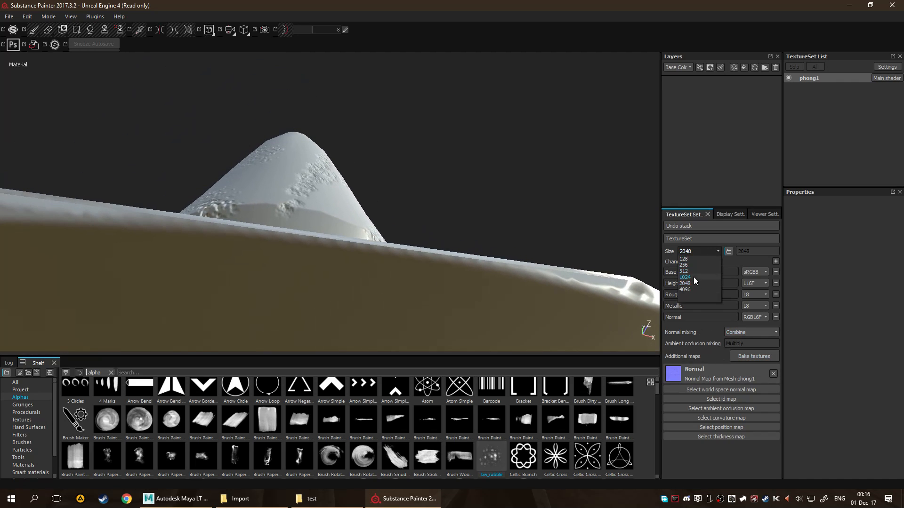
click(692, 290)
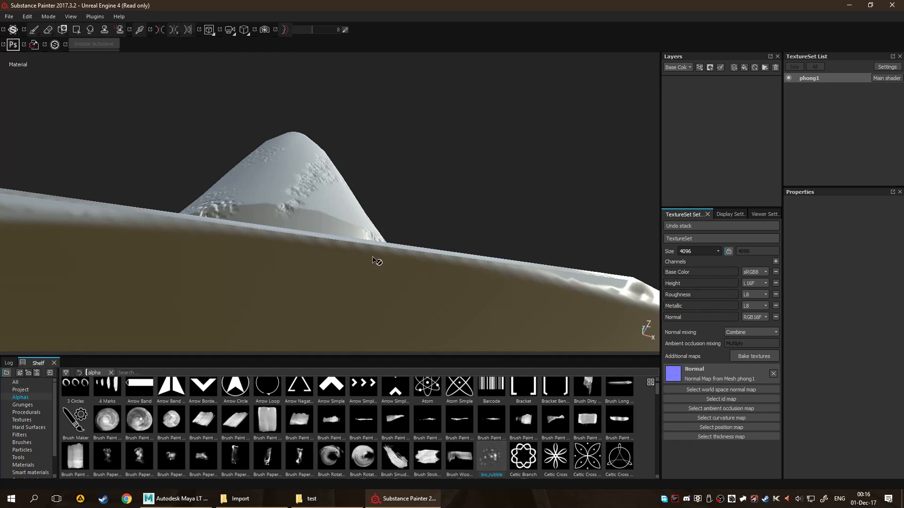
click(707, 253)
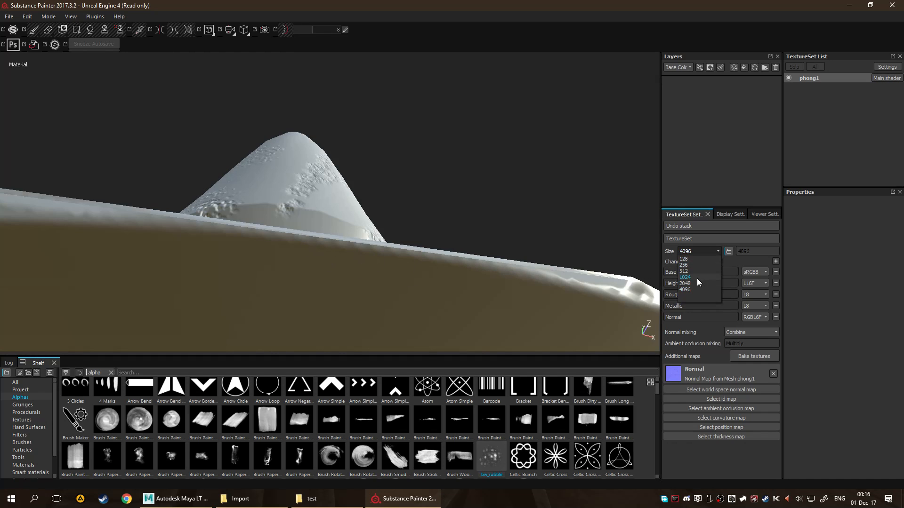
click(697, 281)
Examine the low-poly corners and baked shading along the wide brim's outer edge from below and above.
alt+drag(457, 254, 317, 241)
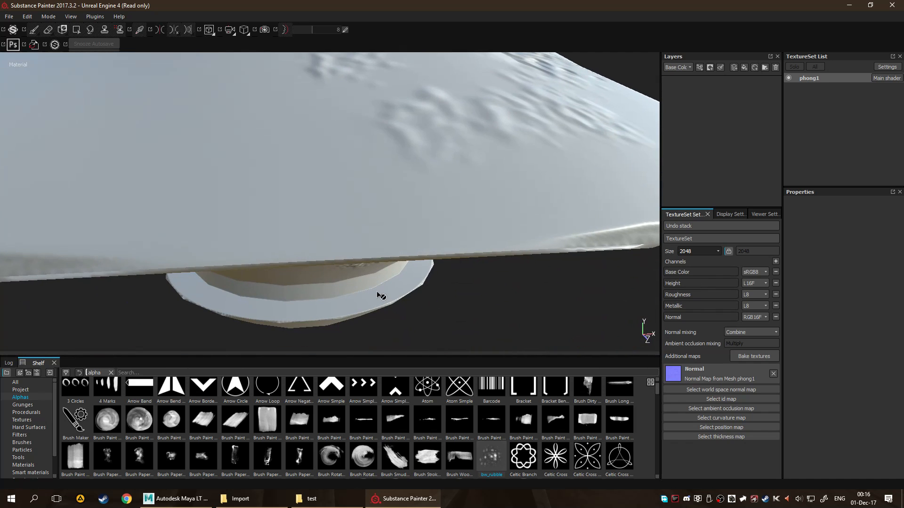
alt+drag(378, 293, 394, 239)
alt+drag(436, 149, 431, 361)
alt+drag(433, 318, 438, 297)
alt+drag(355, 298, 363, 351)
mouse_move(399, 266)
alt+middle_down()
mouse_move(403, 273)
mouse_move(403, 264)
alt+middle_up()
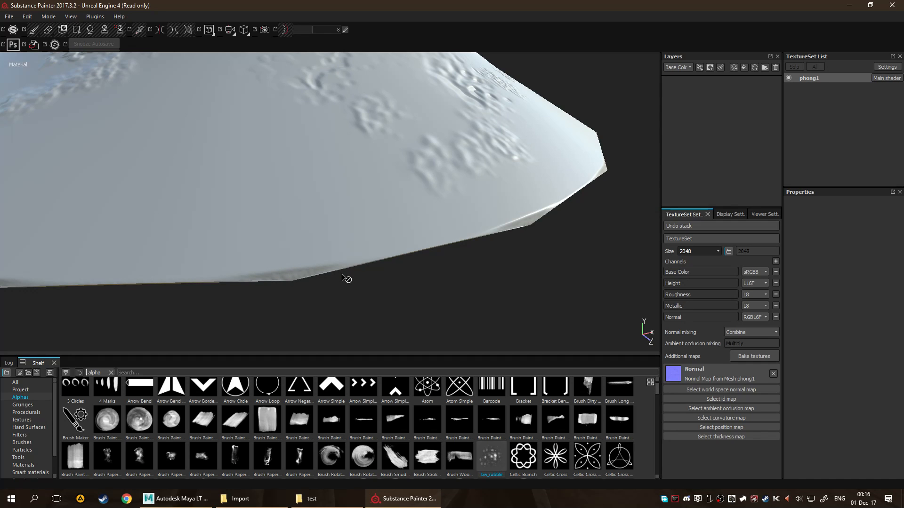
alt+drag(387, 256, 427, 264)
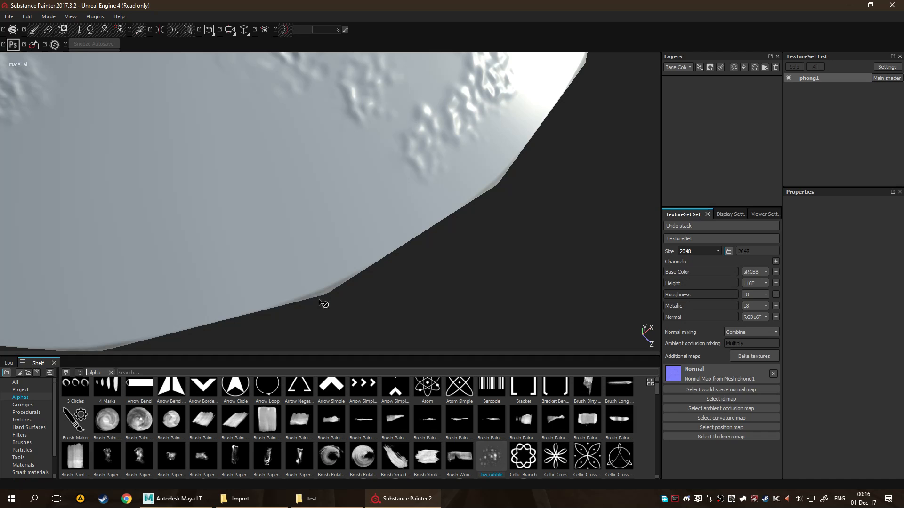
scroll(345, 313, up, 2)
alt+middle_drag(394, 285, 480, 226)
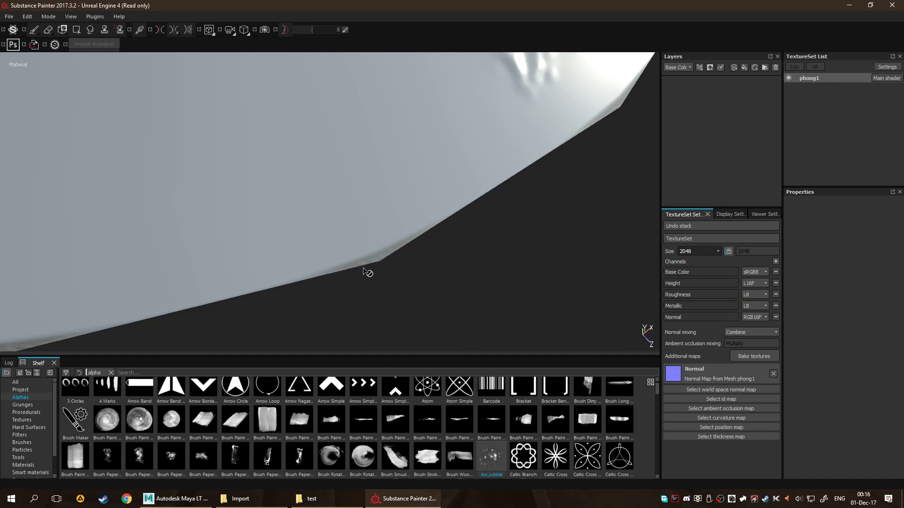
scroll(379, 258, down, 2)
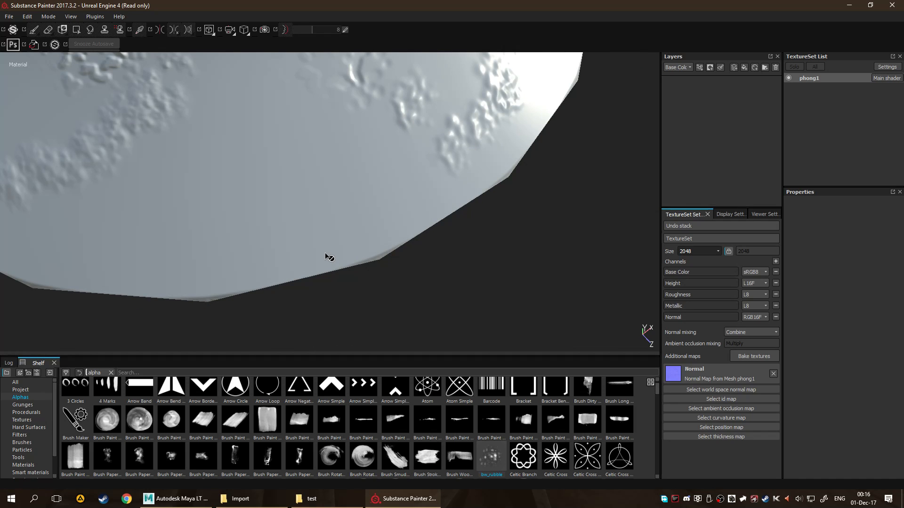
scroll(363, 244, down, 4)
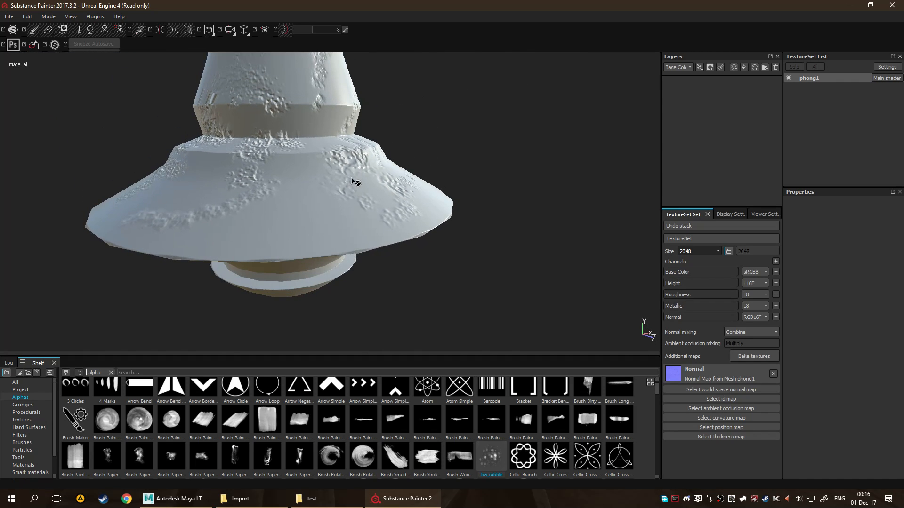
Cycle the viewport channels to display Normal + Height + Base normal on the model.
key(c)
key(c)
key(c)
key(c)
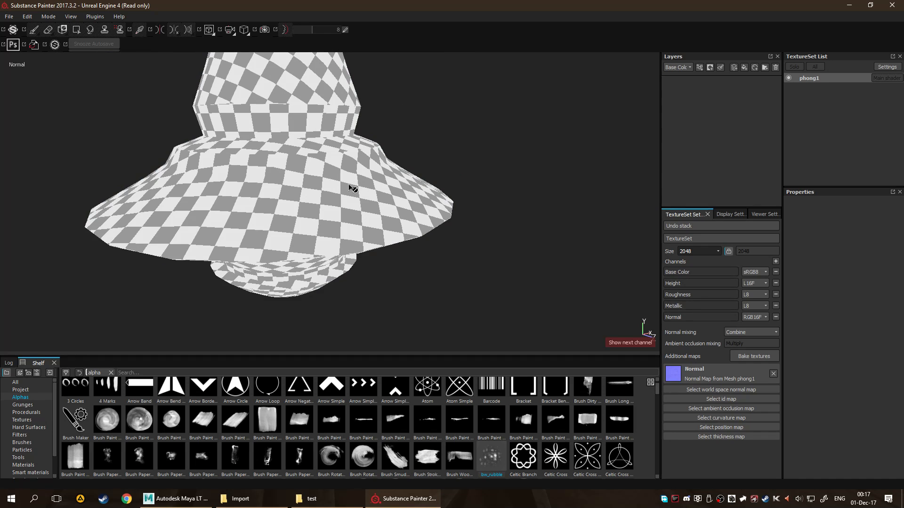
alt+drag(390, 255, 386, 218)
key(c)
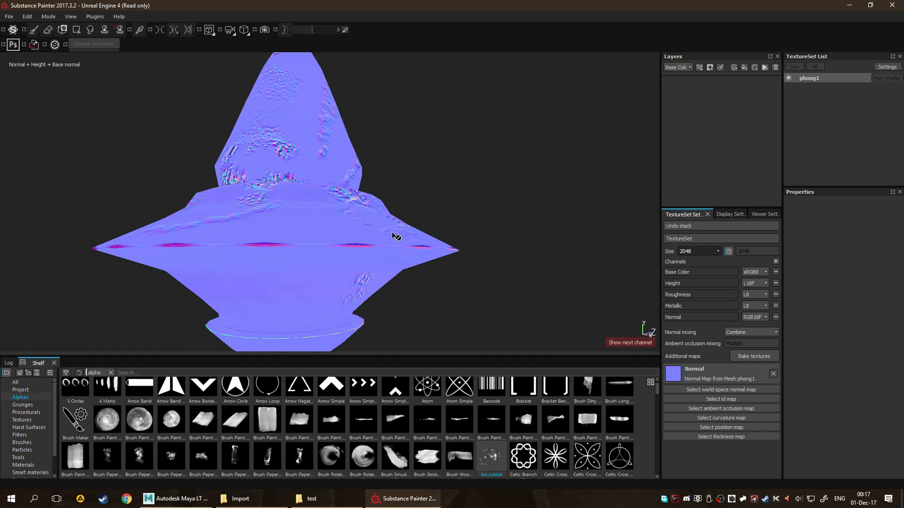
Inspect the normal colours up close around the rim of the small lower disc from several sides.
alt+drag(394, 177, 195, 256)
scroll(314, 238, up, 8)
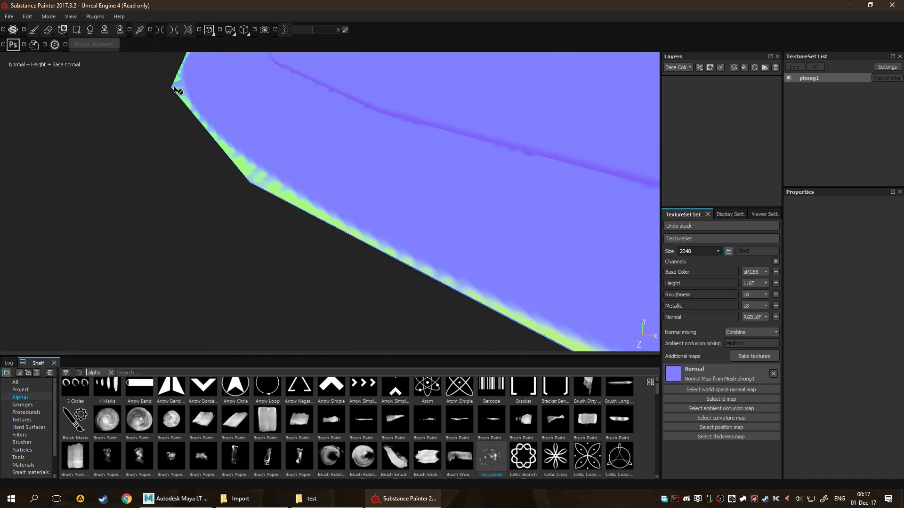
alt+drag(245, 167, 207, 153)
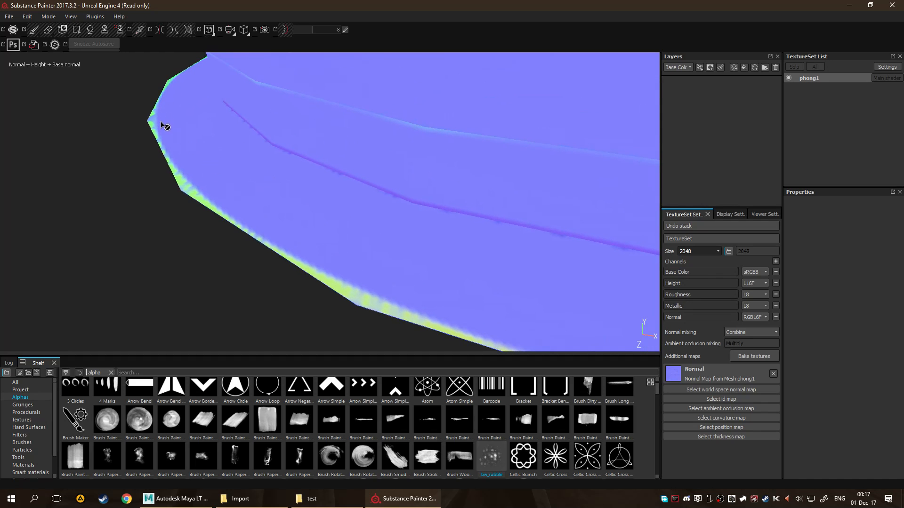
alt+drag(385, 289, 363, 260)
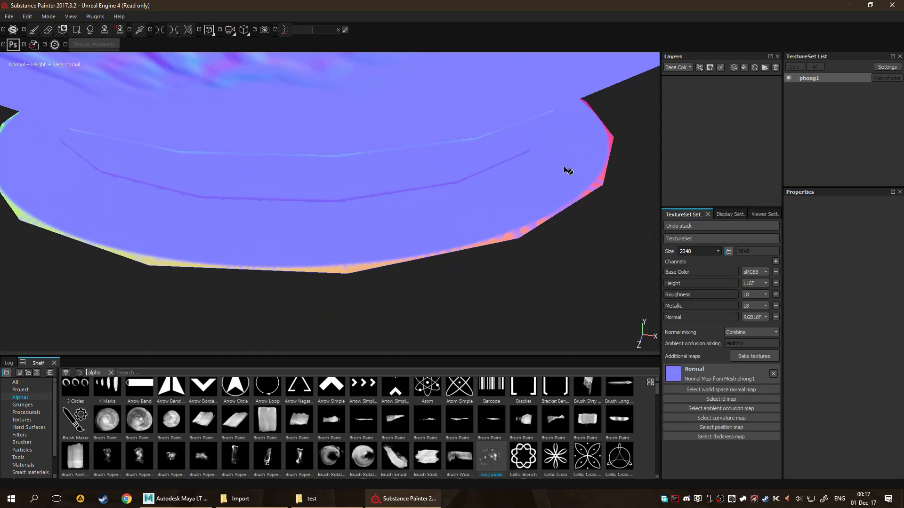
alt+drag(188, 259, 391, 263)
alt+drag(333, 252, 466, 259)
alt+drag(339, 250, 315, 240)
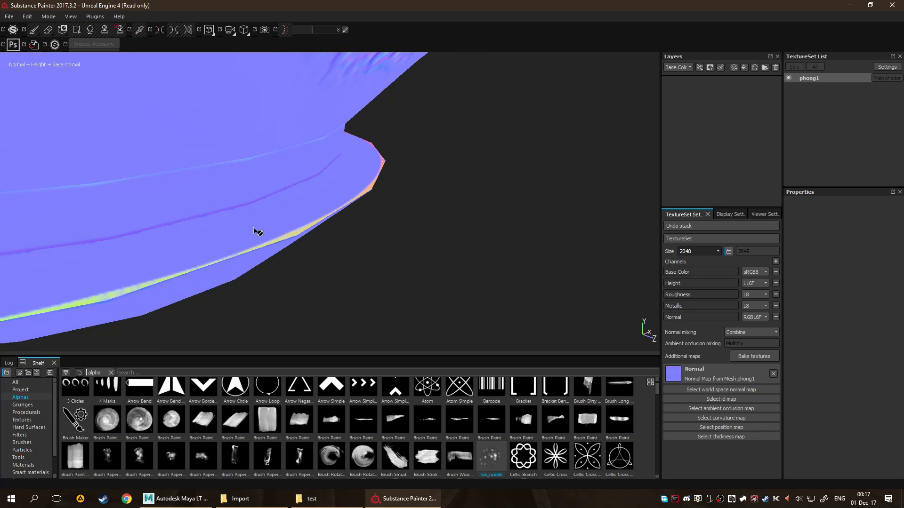
Examine the corners and straight segments of the lower disc's outer edge from shallow angles.
alt+drag(303, 209, 307, 215)
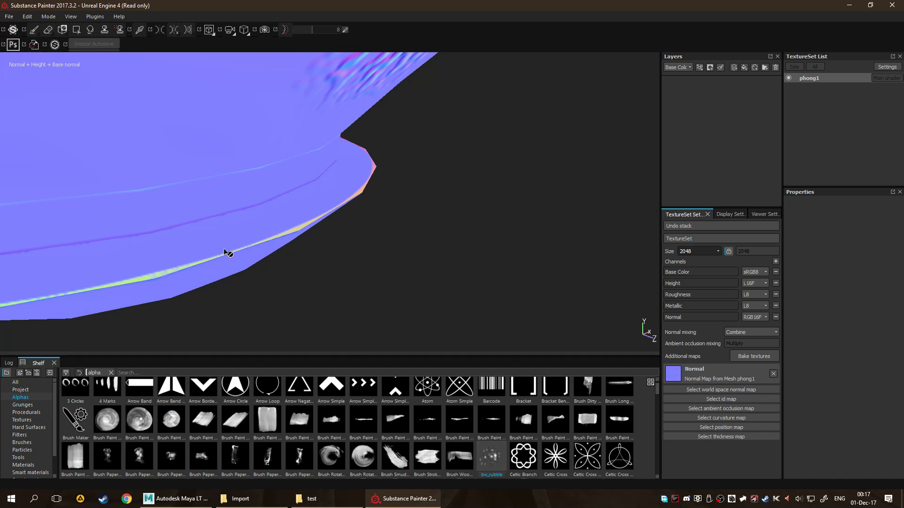
scroll(299, 255, down, 1)
alt+middle_drag(300, 229, 367, 215)
scroll(386, 214, down, 1)
scroll(386, 216, up, 1)
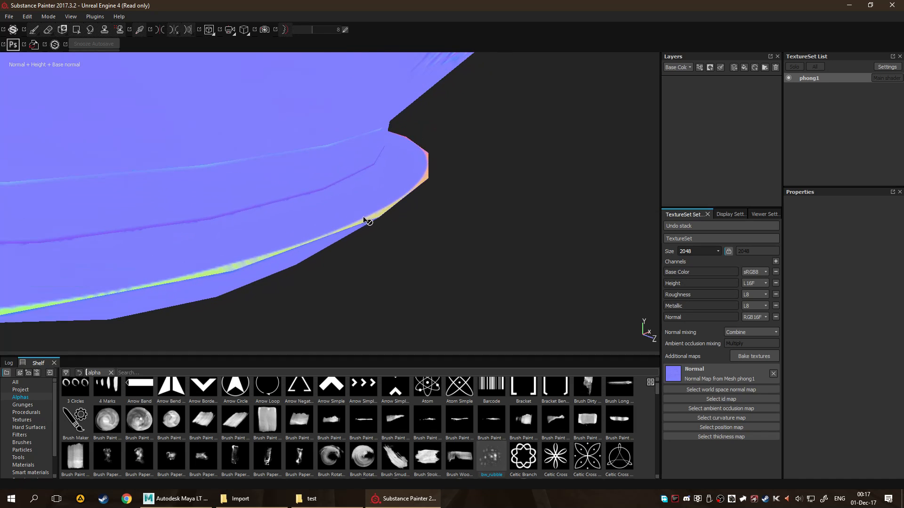
alt+drag(278, 254, 274, 268)
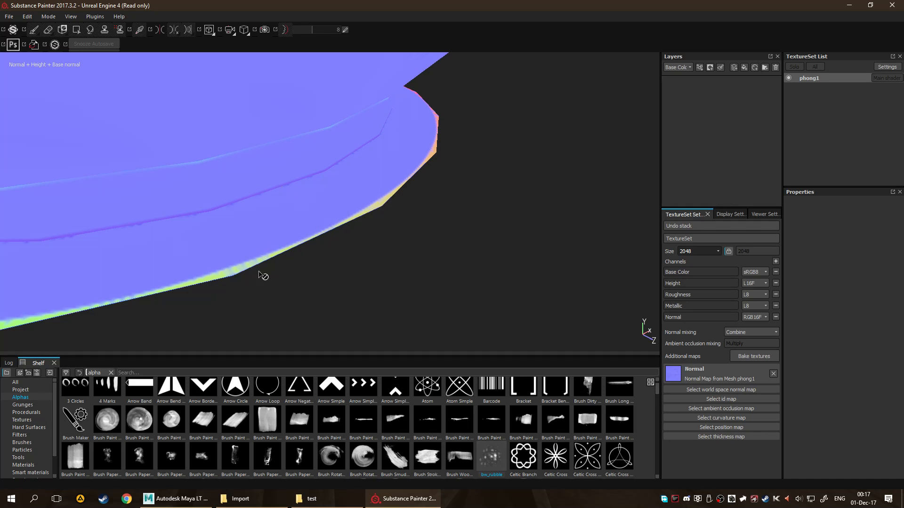
alt+right_drag(369, 220, 372, 242)
Inspect the cone's normals on the model, and examine the cone island's borders in the 2D-only view.
mouse_move(375, 245)
alt+mouse_down()
mouse_move(298, 216)
mouse_move(315, 234)
mouse_move(456, 166)
mouse_move(400, 248)
mouse_move(375, 235)
mouse_move(327, 246)
mouse_move(264, 190)
mouse_move(427, 196)
mouse_move(524, 178)
mouse_move(310, 236)
mouse_move(184, 192)
mouse_move(329, 261)
mouse_move(332, 222)
mouse_move(375, 232)
alt+mouse_up()
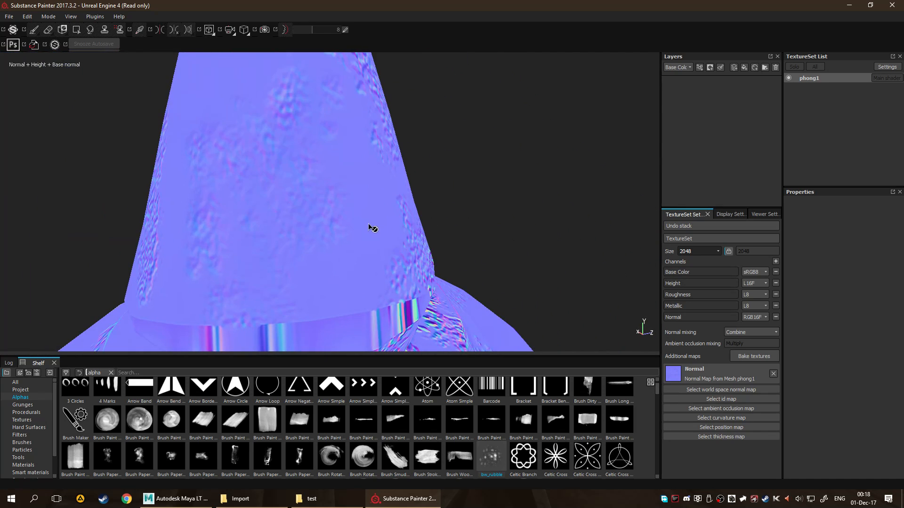
alt+drag(398, 265, 480, 232)
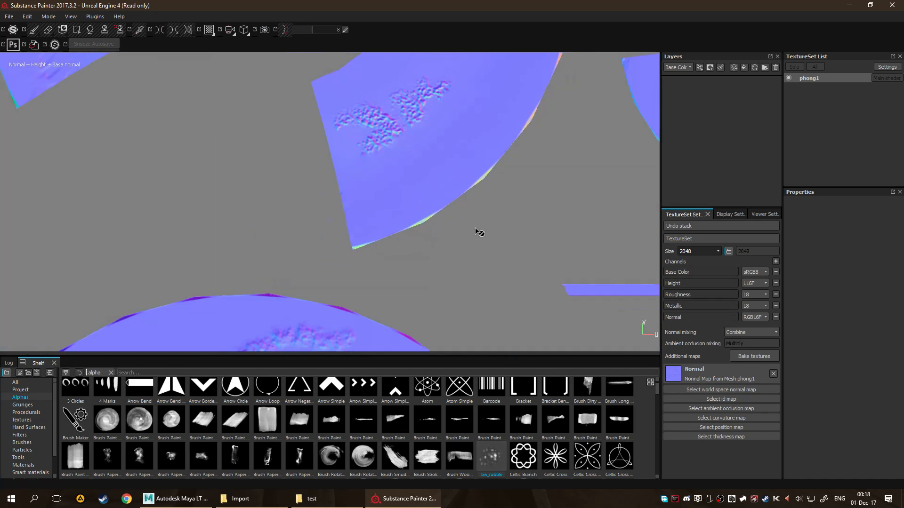
scroll(492, 234, down, 4)
alt+middle_drag(447, 281, 375, 216)
scroll(517, 227, up, 2)
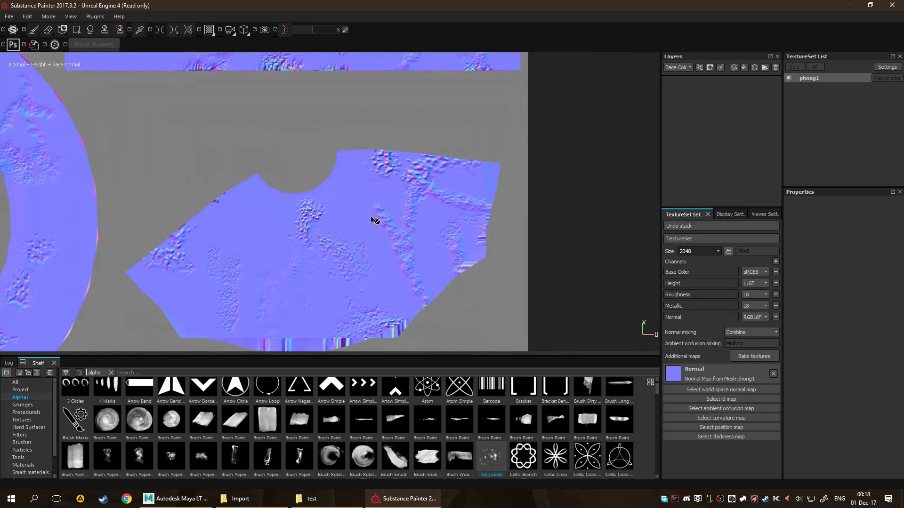
alt+middle_drag(405, 249, 484, 165)
scroll(473, 245, up, 3)
scroll(476, 203, down, 2)
alt+middle_drag(620, 80, 510, 134)
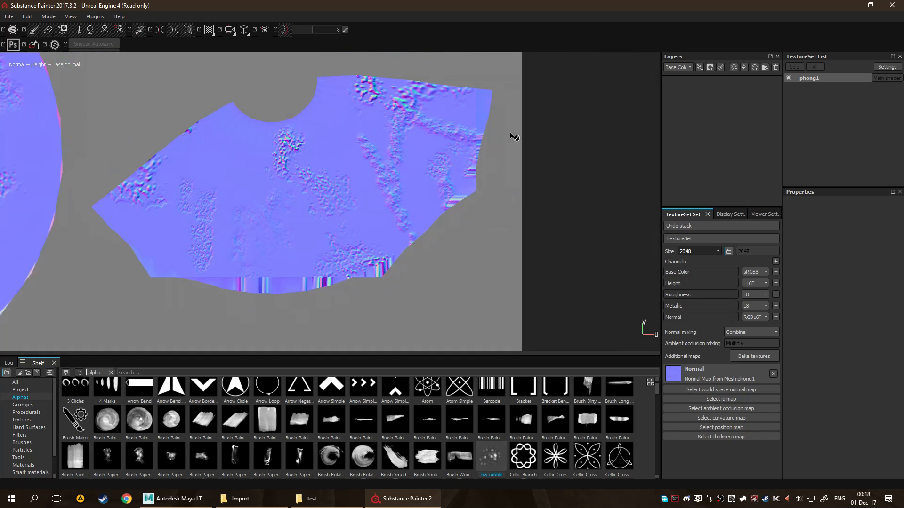
Return to the 3D-only view and inspect the normals from the cone's collar up to its tip.
key(F2)
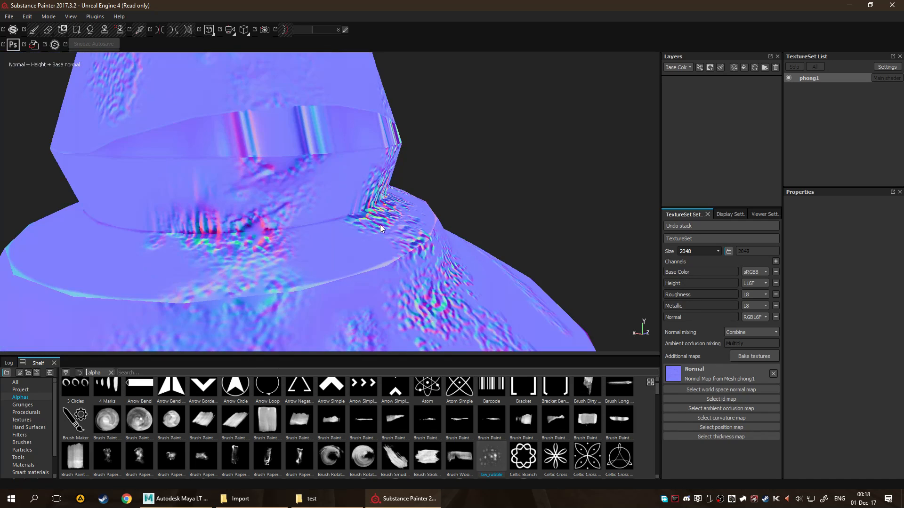
scroll(377, 222, down, 2)
alt+drag(334, 186, 360, 248)
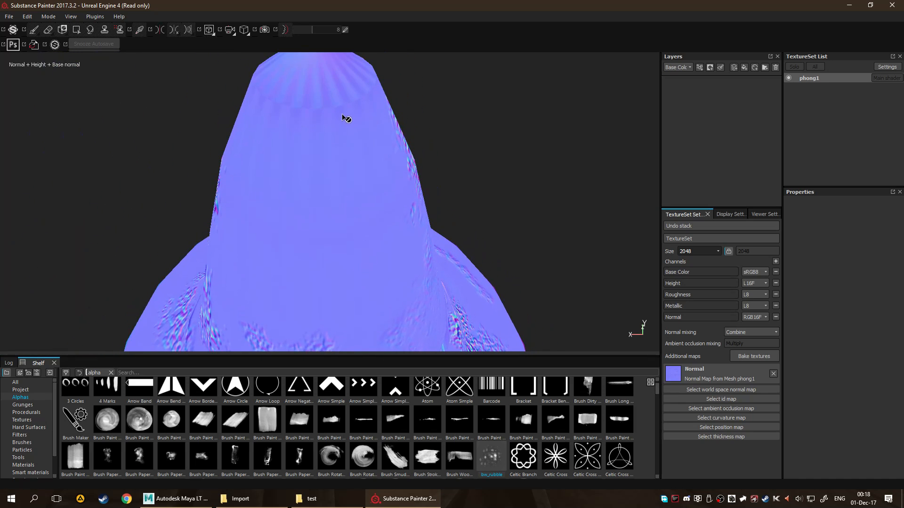
alt+drag(347, 147, 308, 161)
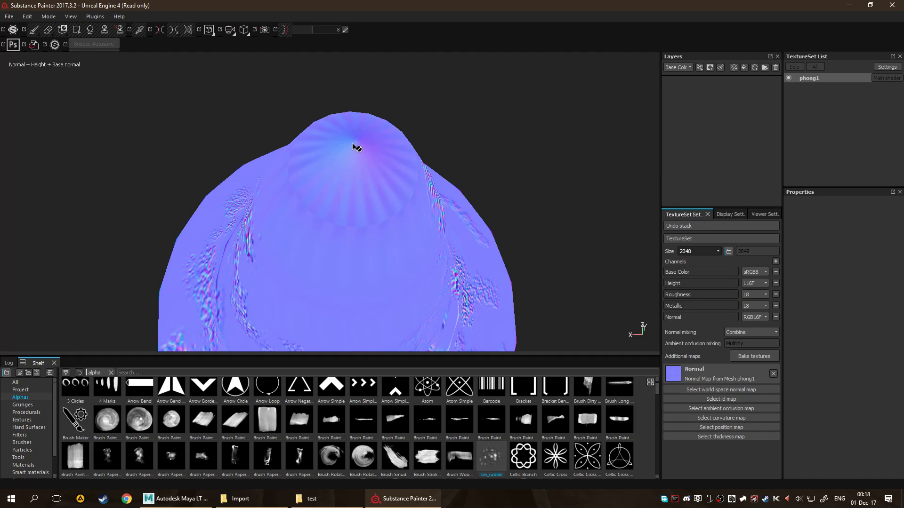
Switch the viewport back to material display and inspect the shading around the cone's tip.
key(c)
key(c)
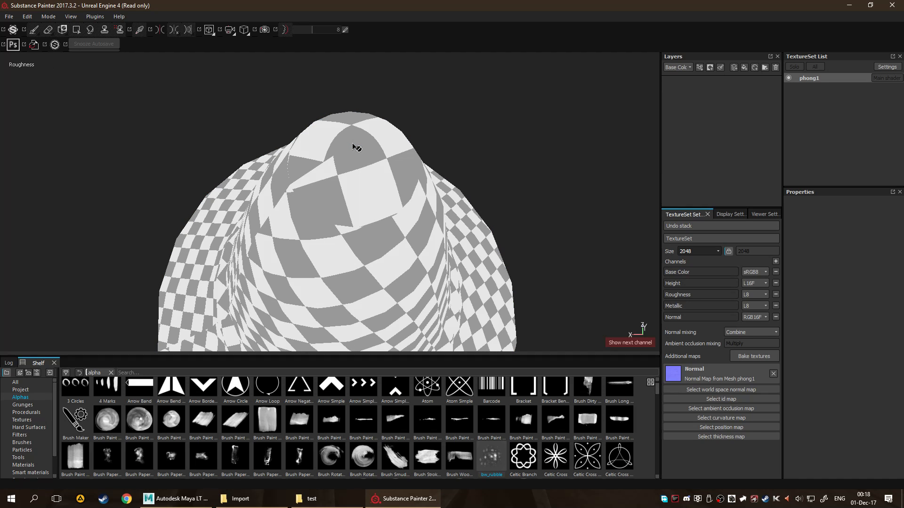
key(m)
alt+drag(356, 148, 313, 182)
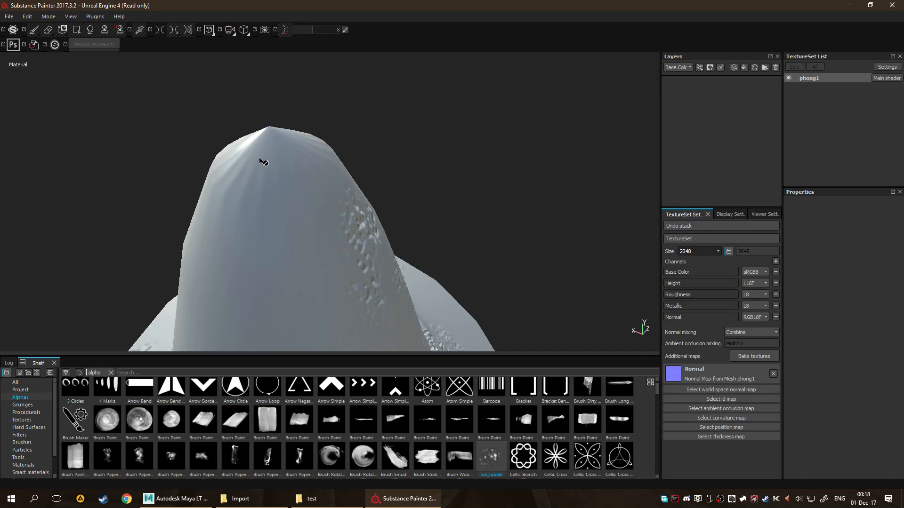
alt+drag(283, 222, 375, 196)
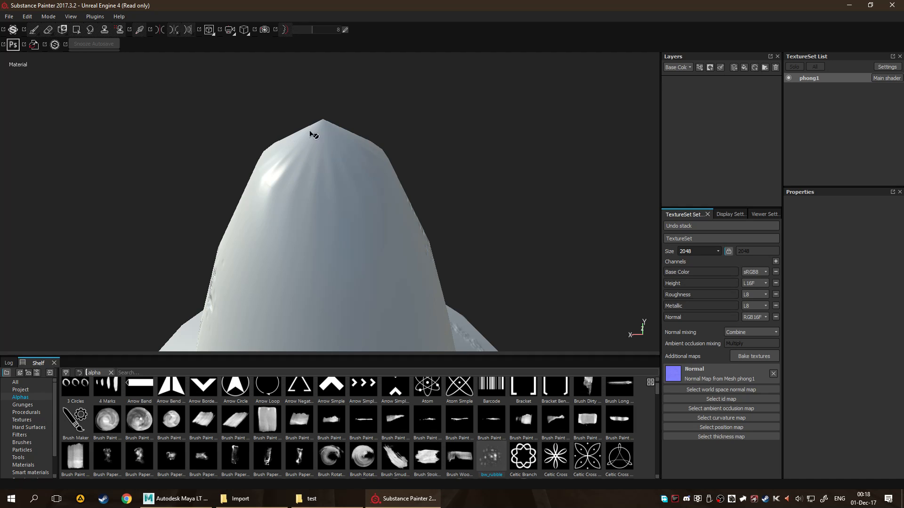
alt+drag(356, 177, 320, 197)
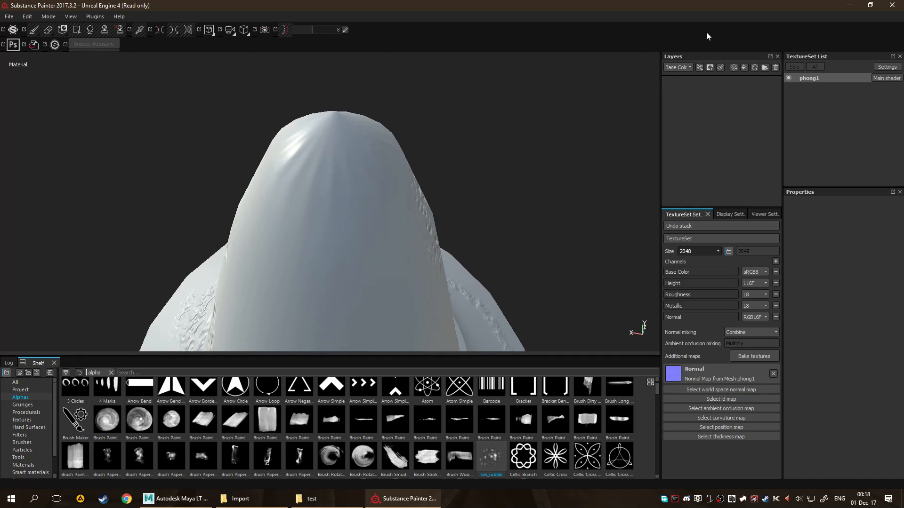
Try the Replace normal mixing mode, compare the model and UV islands in the split 3D/2D view, and restore Combine.
click(735, 333)
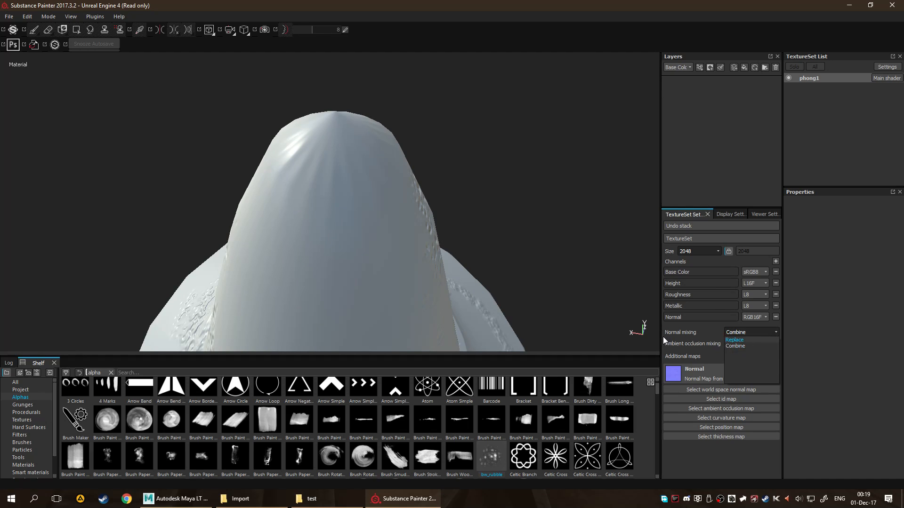
click(739, 340)
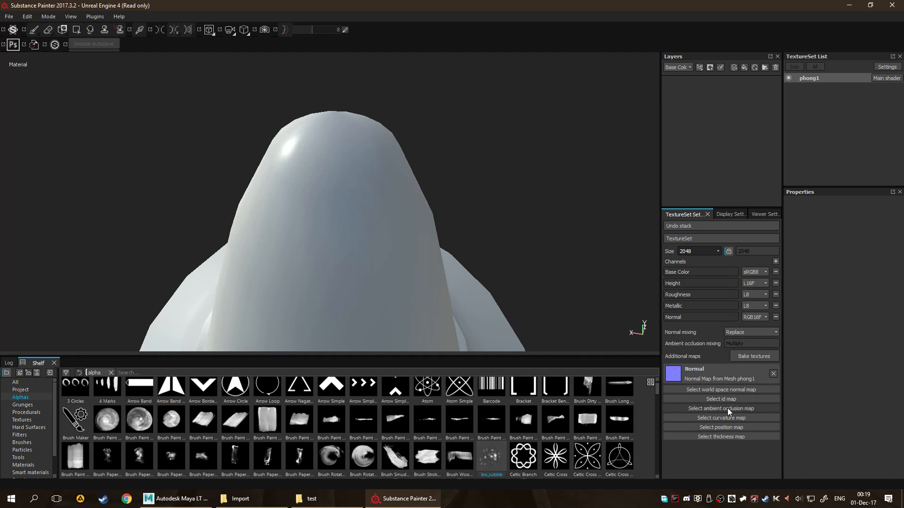
alt+drag(546, 262, 512, 302)
key(F1)
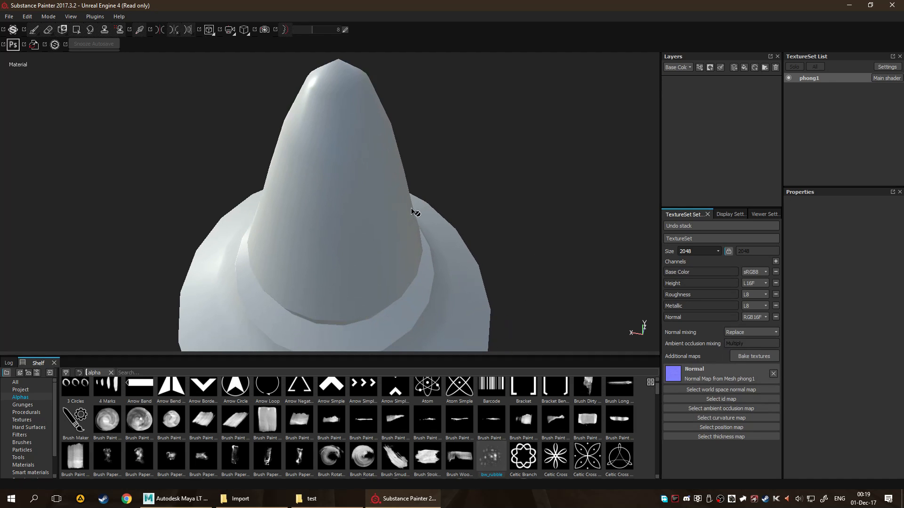
scroll(434, 221, down, 5)
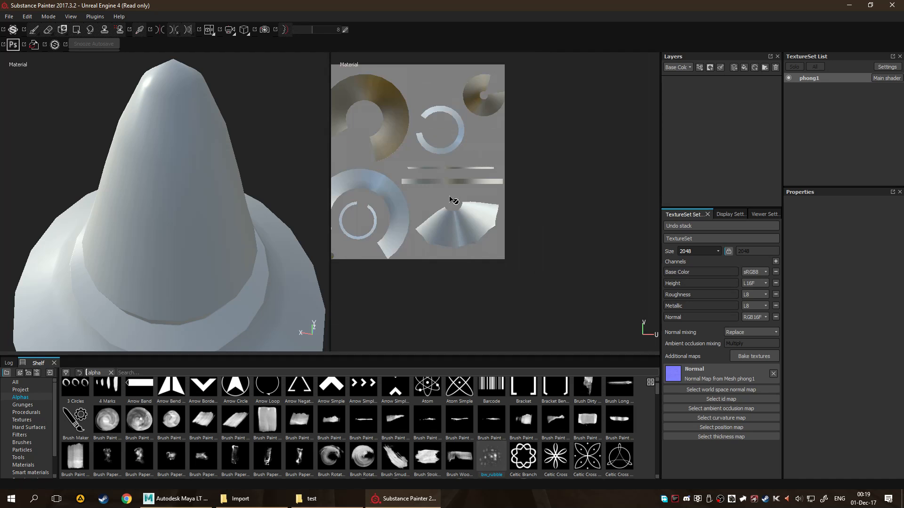
middle_drag(491, 287, 472, 195)
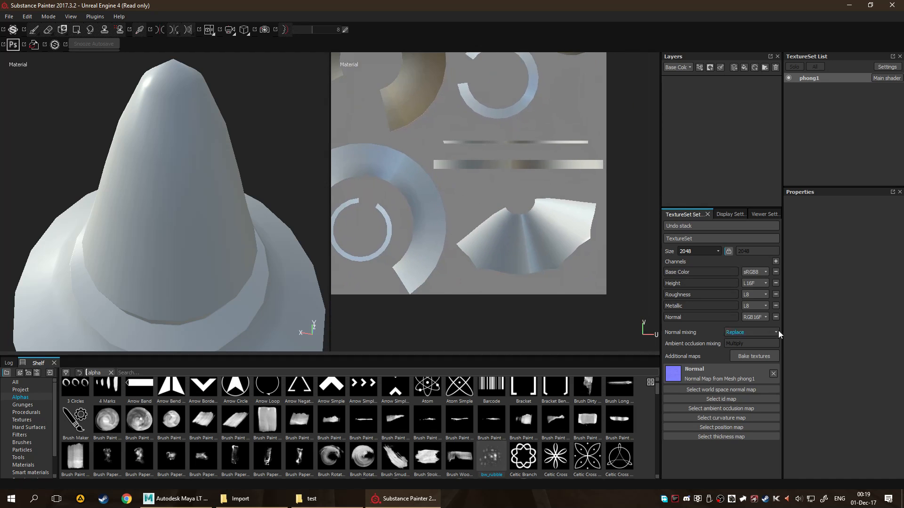
click(740, 331)
click(736, 343)
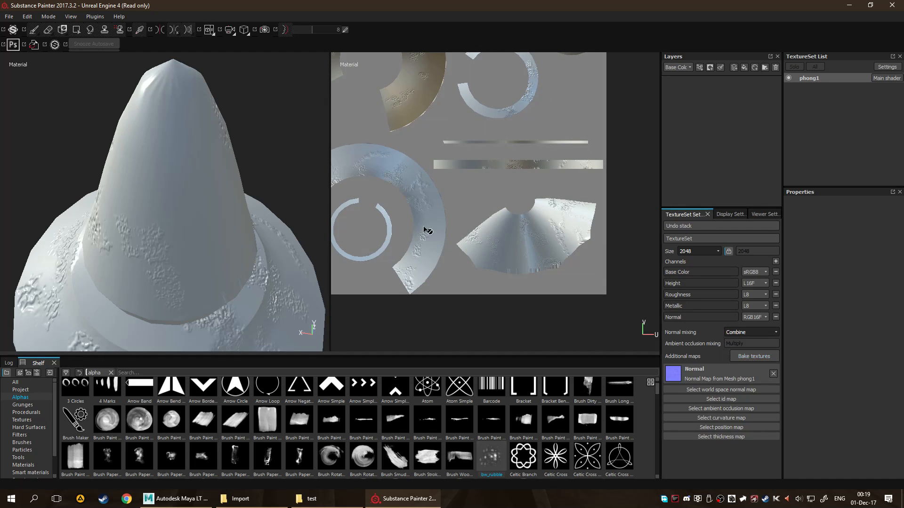
Examine the ring, strip and cone UV islands up close in the 2D view.
scroll(545, 243, up, 2)
scroll(551, 247, up, 3)
mouse_move(575, 259)
alt+middle_down()
mouse_move(601, 247)
mouse_move(642, 248)
alt+middle_up()
alt+middle_drag(349, 207, 527, 245)
mouse_move(466, 233)
alt+middle_down()
mouse_move(541, 300)
mouse_move(551, 334)
alt+middle_up()
scroll(494, 240, down, 2)
alt+middle_drag(531, 246, 486, 211)
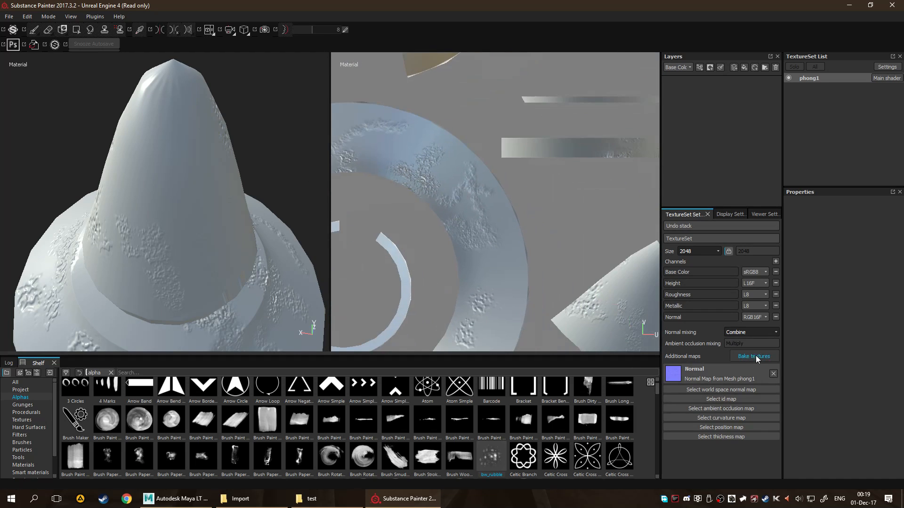
Set the normal mixing mode to Replace and show only the 3D view of the model.
click(749, 335)
click(746, 340)
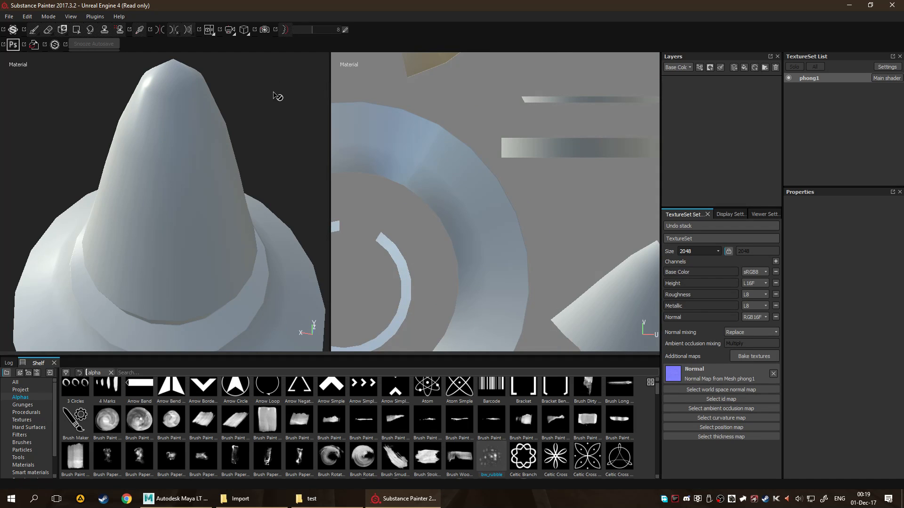
key(F2)
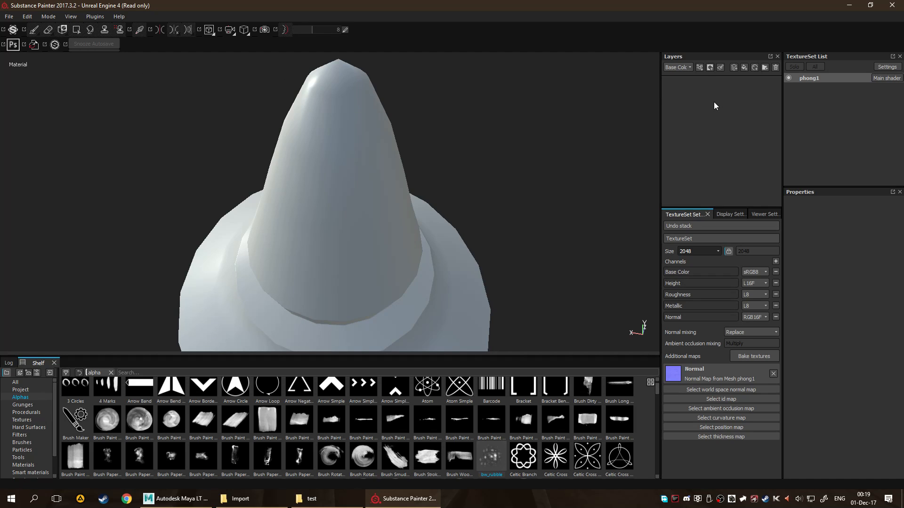
Add a fill layer, show the project's own textures in the shelf, and limit the fill to the normal channel.
click(743, 68)
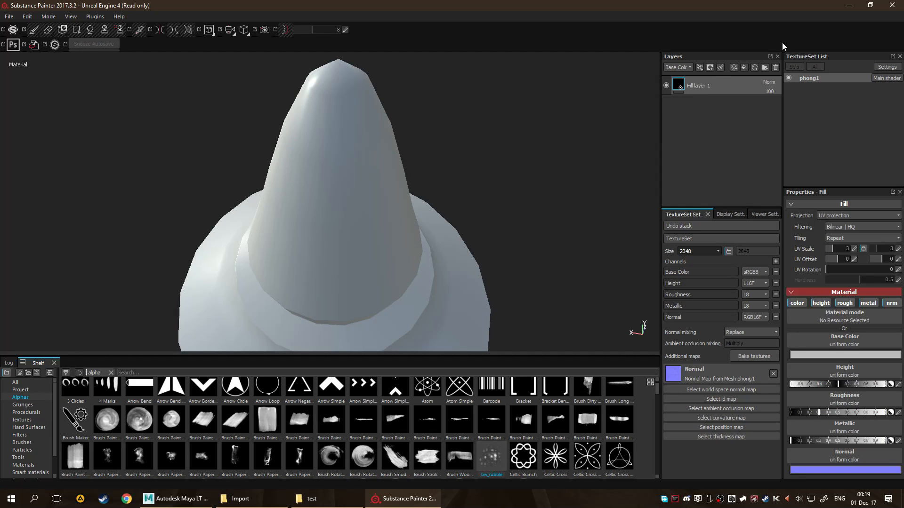
click(21, 390)
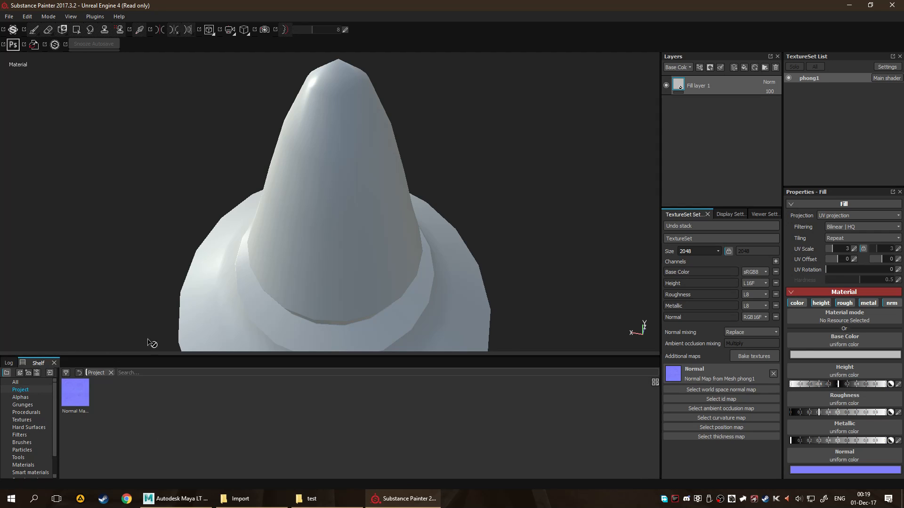
drag(75, 394, 192, 421)
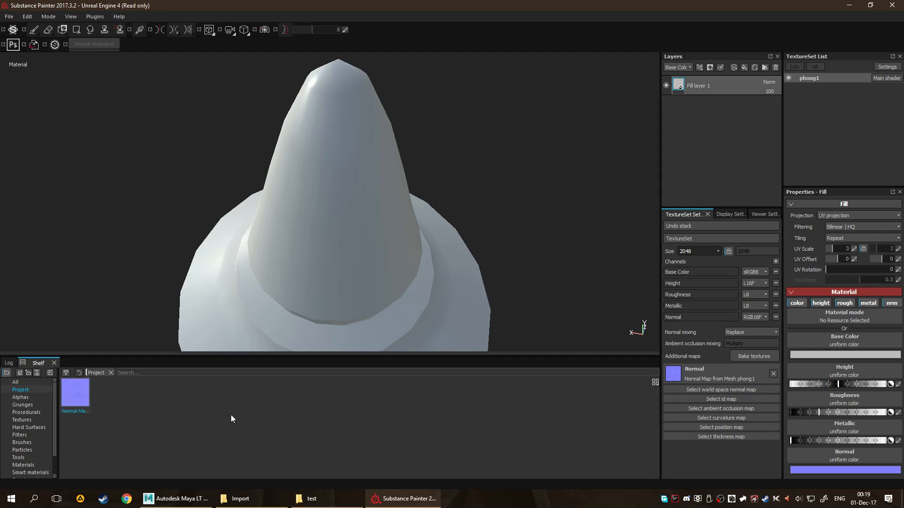
click(800, 304)
click(820, 303)
click(843, 303)
click(868, 303)
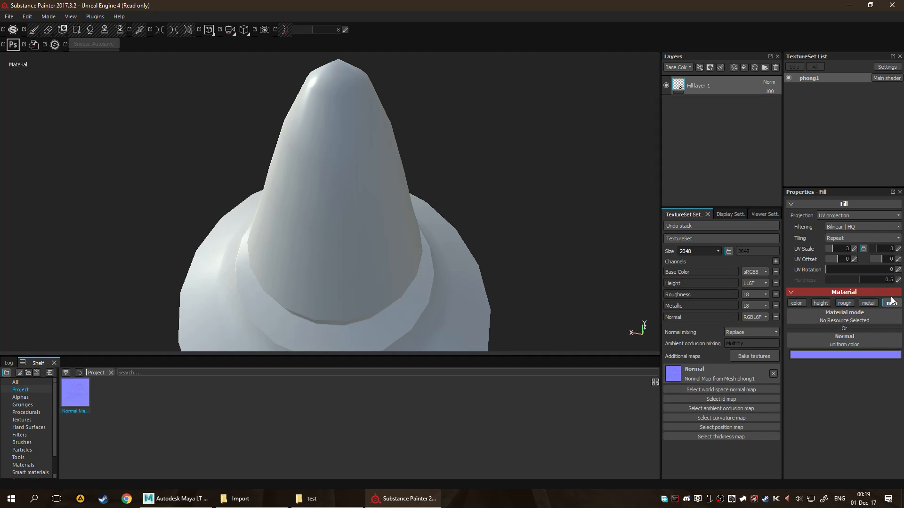
Assign the baked normal map to the fill layer's normal channel and set its UV scale to 1.
drag(72, 402, 829, 346)
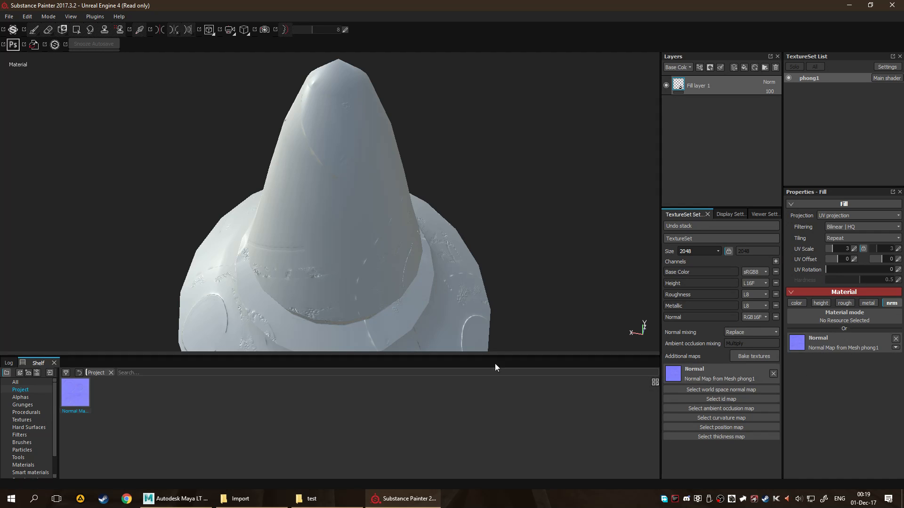
alt+drag(440, 278, 414, 261)
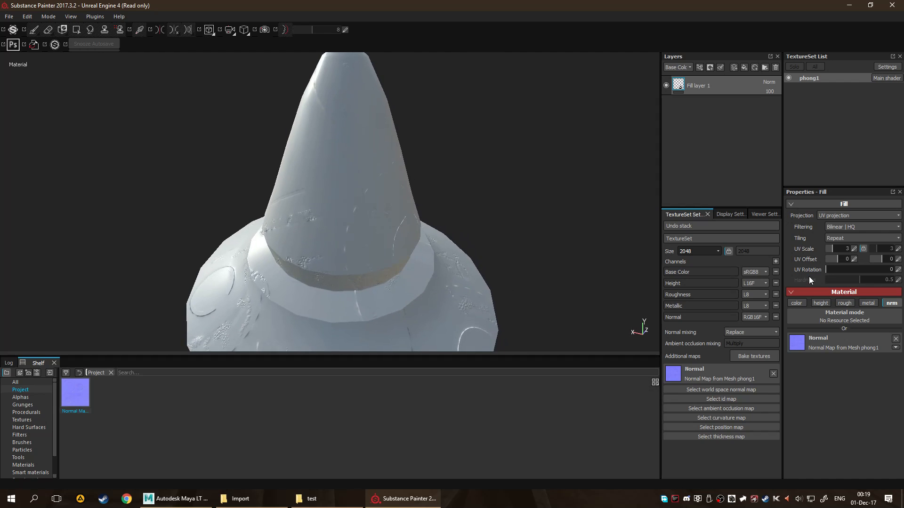
click(840, 248)
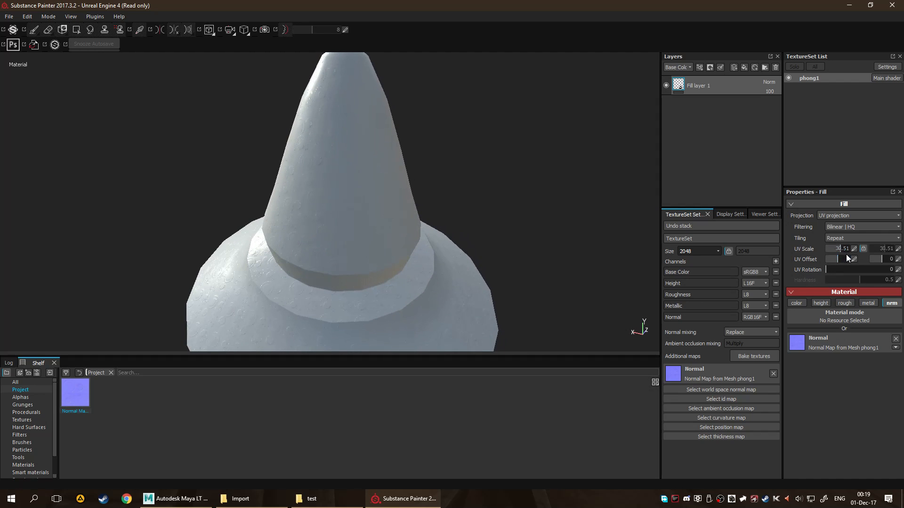
text(1)
key(Return)
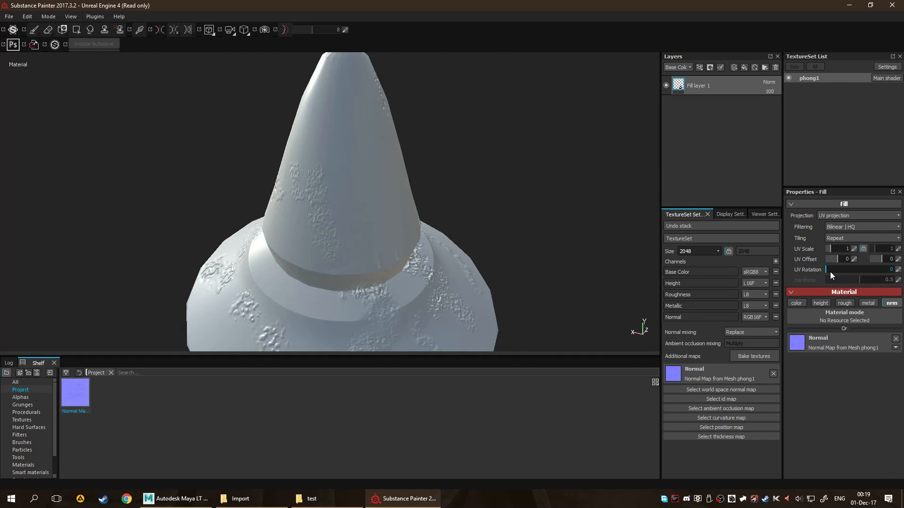
alt+drag(583, 258, 585, 230)
alt+drag(313, 252, 275, 182)
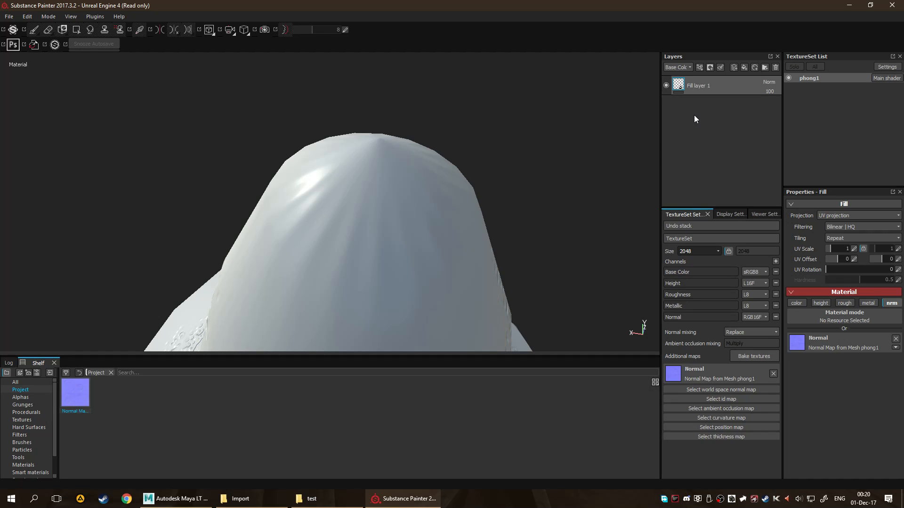
Display the layer stack's Normal channel and set the fill layer's blending mode to Normal.
click(678, 67)
click(769, 84)
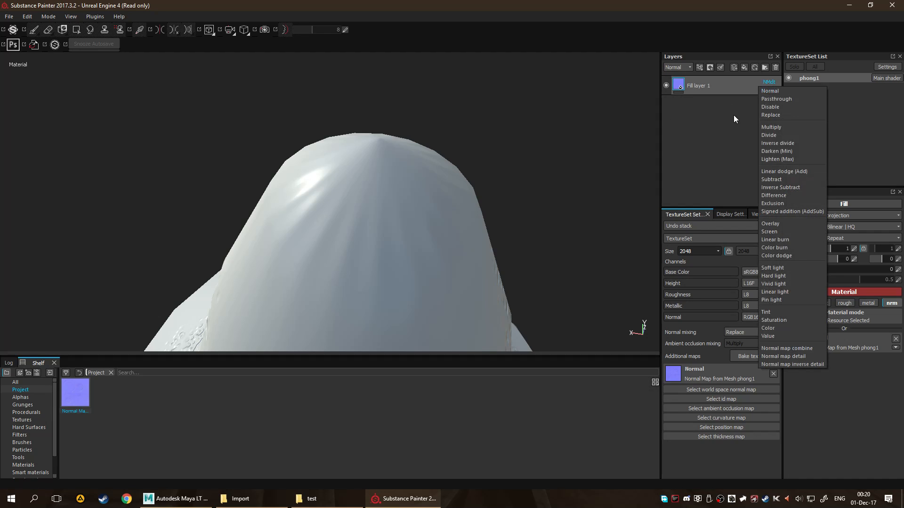
click(771, 91)
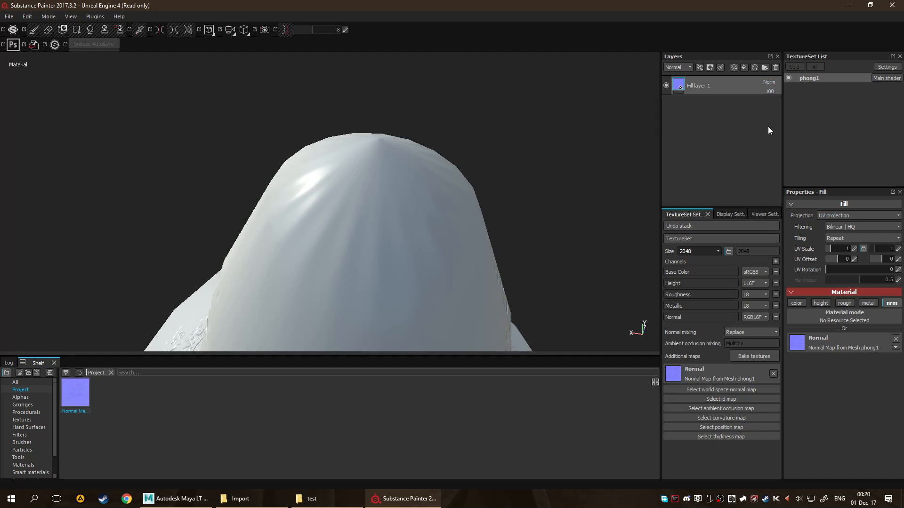
click(769, 83)
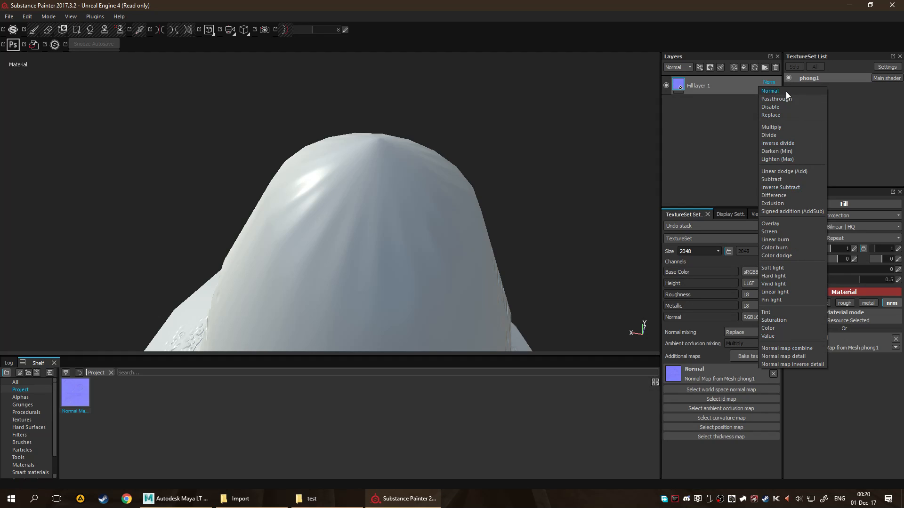
click(670, 140)
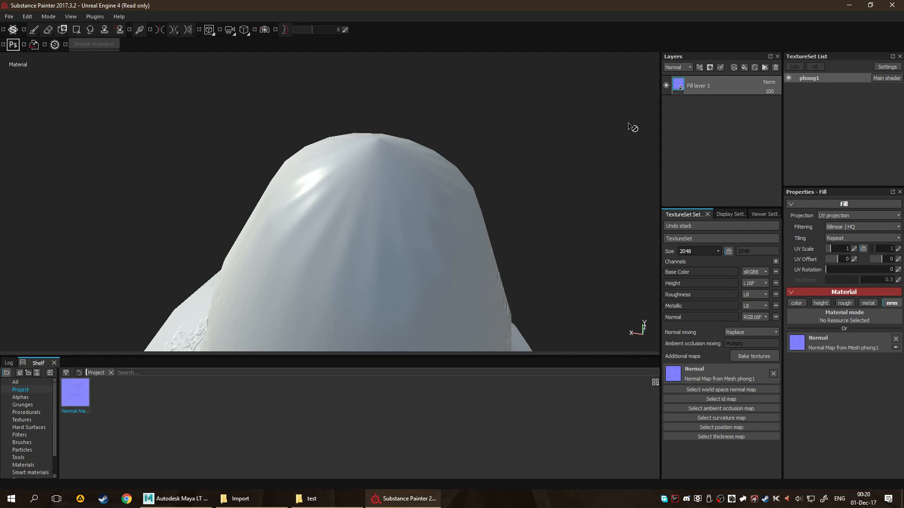
Add a paint layer above the fill layer and set its Normal channel blending mode to Normal.
click(732, 67)
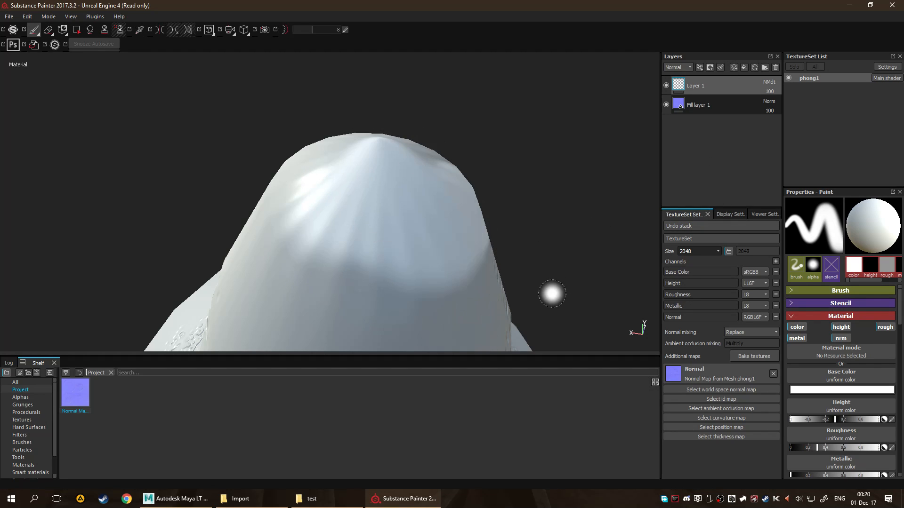
click(768, 82)
click(770, 92)
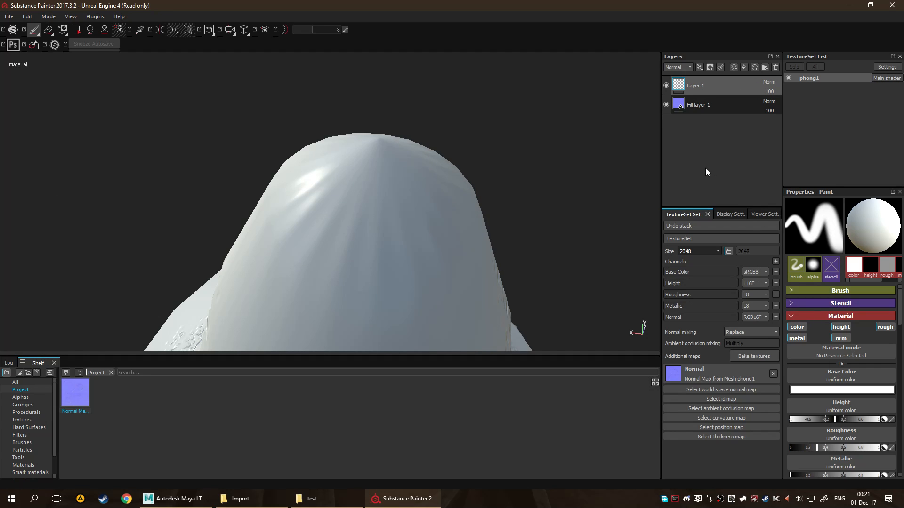
Restrict the brush to the normal channel by disabling color, metal, height and roughness.
click(796, 326)
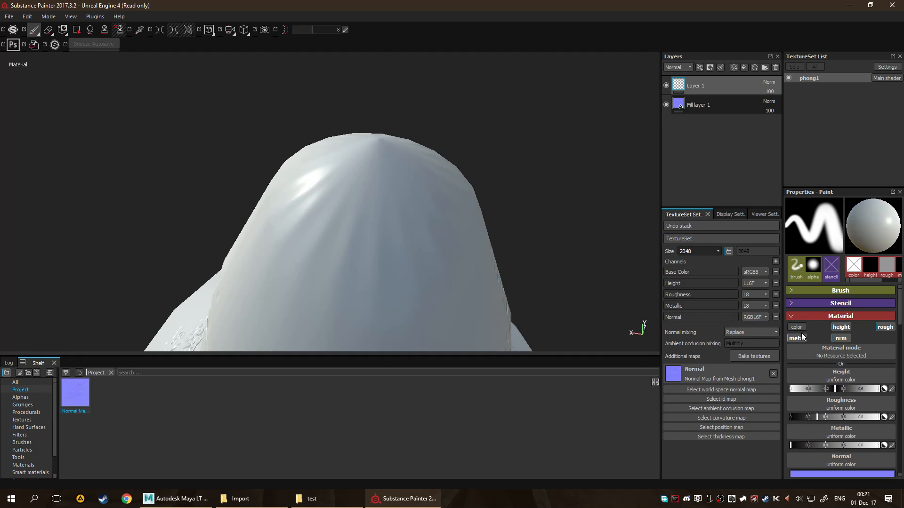
click(796, 339)
click(840, 340)
click(841, 339)
click(845, 328)
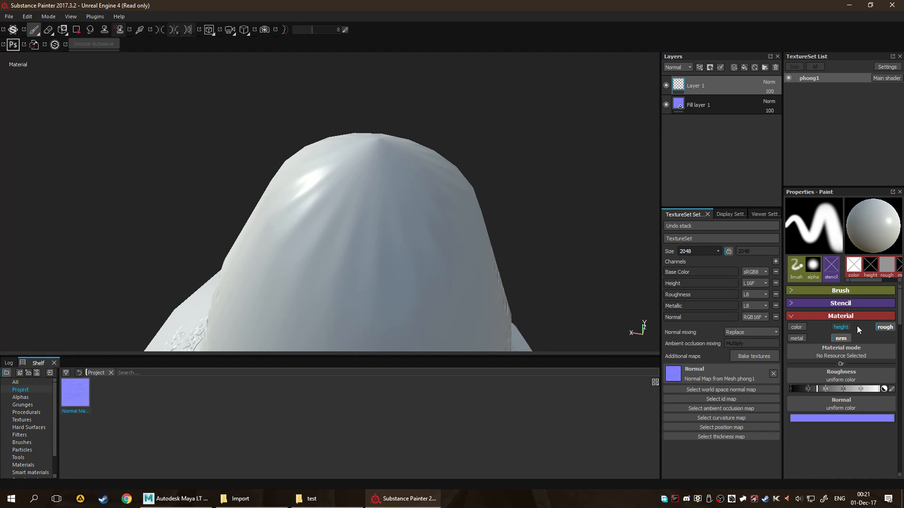
click(884, 328)
Paint flat normals over the streaks around the cone's tip with a resized brush, working around the cone.
click(345, 222)
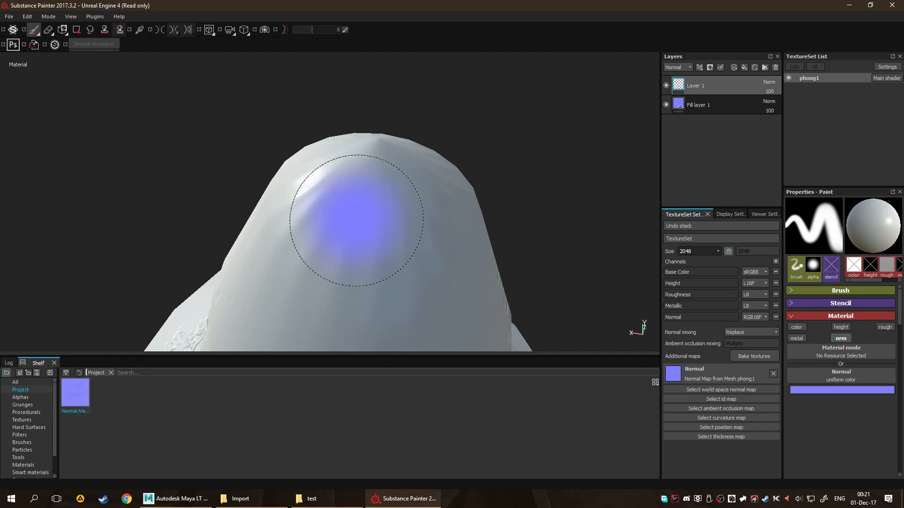
mouse_move(363, 220)
ctrl+right_down()
mouse_move(312, 219)
mouse_move(361, 219)
mouse_move(342, 219)
ctrl+right_up()
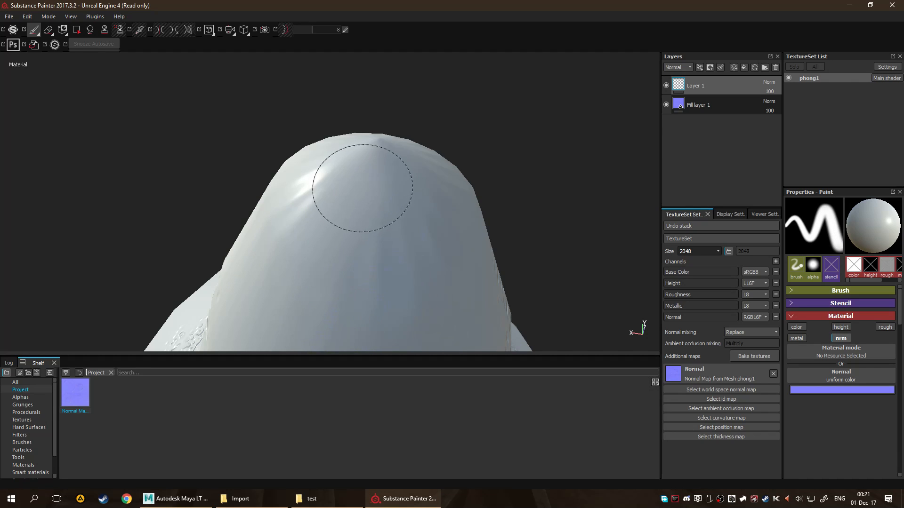
mouse_move(410, 240)
alt+mouse_down()
mouse_move(431, 216)
mouse_move(372, 196)
mouse_move(435, 280)
mouse_move(388, 227)
mouse_move(527, 192)
mouse_move(355, 303)
alt+mouse_up()
mouse_move(303, 234)
alt+mouse_down()
mouse_move(361, 242)
mouse_move(541, 224)
alt+mouse_up()
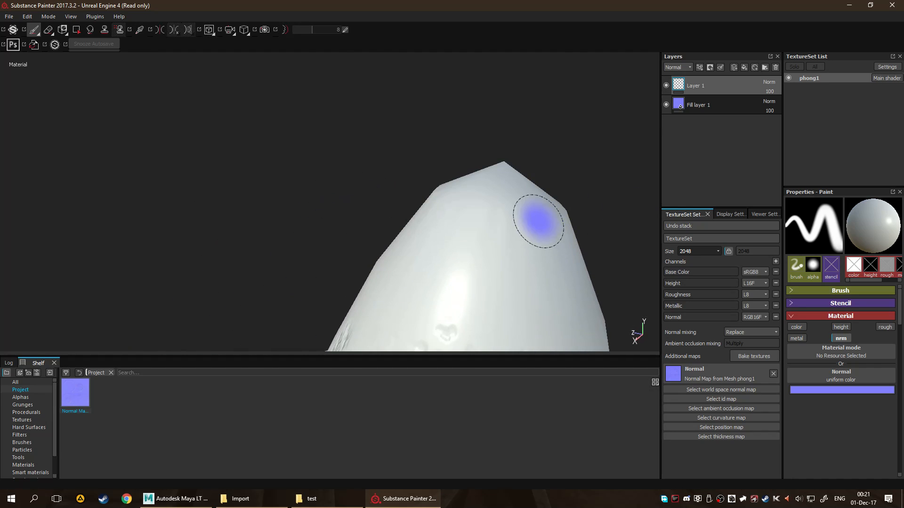
mouse_move(470, 246)
alt+mouse_down()
mouse_move(496, 226)
mouse_move(444, 242)
alt+mouse_up()
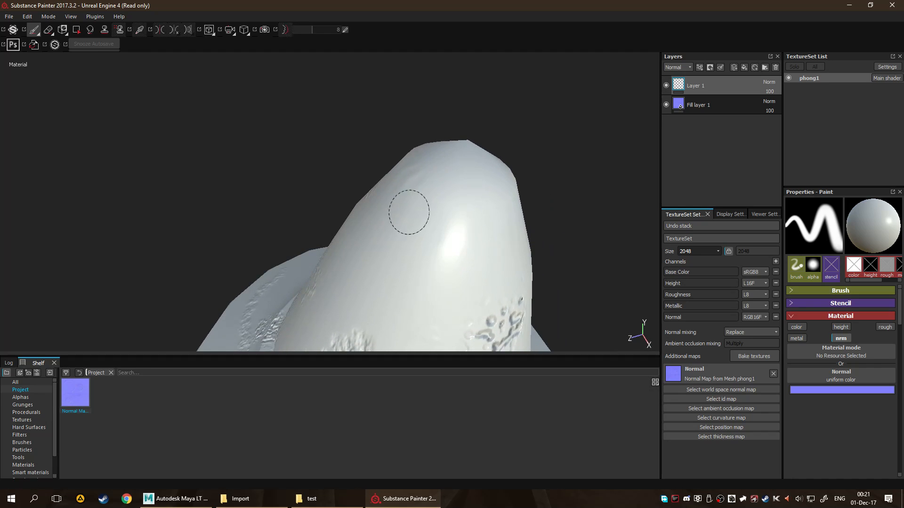
mouse_move(401, 176)
alt+mouse_down()
mouse_move(536, 218)
mouse_move(397, 201)
alt+mouse_up()
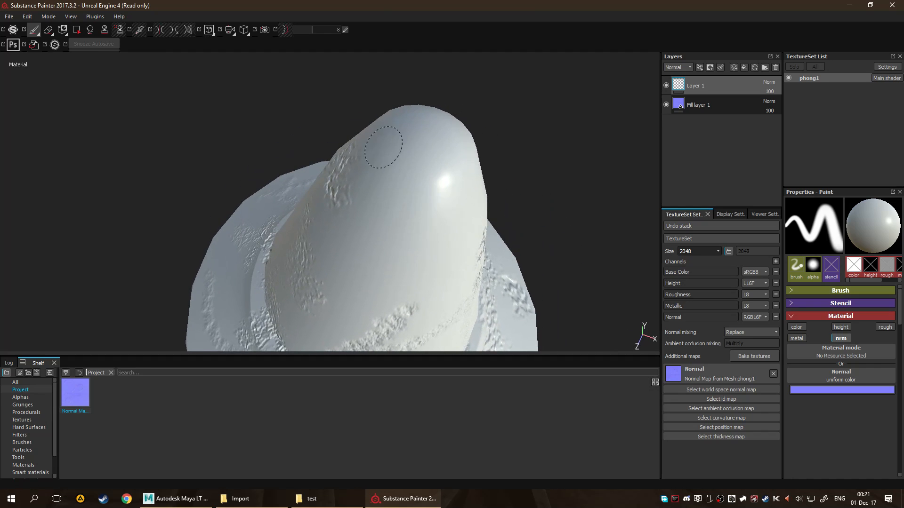
mouse_move(489, 206)
alt+mouse_down()
mouse_move(400, 155)
mouse_move(410, 180)
alt+mouse_up()
alt+middle_drag(409, 180, 352, 183)
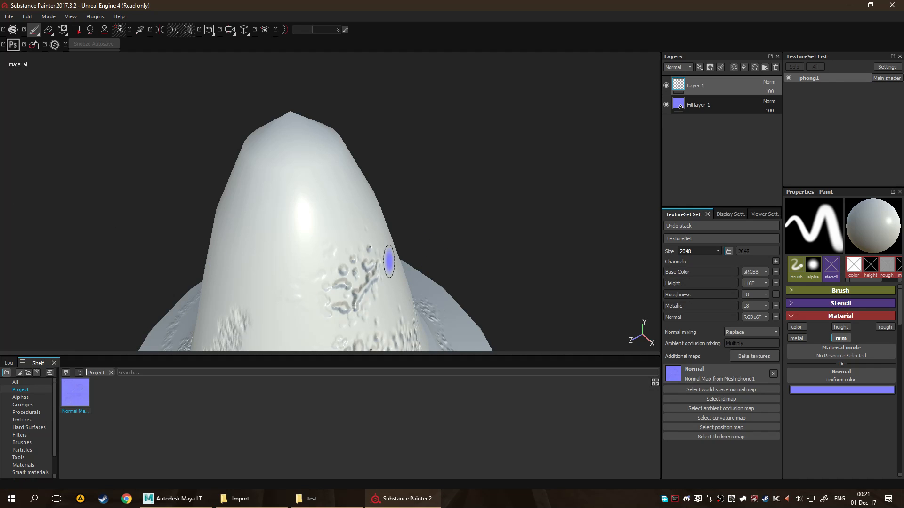
Check the cone's scuffed side down to its collar and enlarge the brush.
alt+drag(396, 256, 319, 260)
scroll(319, 259, down, 2)
mouse_move(383, 301)
alt+mouse_down()
mouse_move(391, 268)
mouse_move(345, 173)
mouse_move(312, 183)
alt+mouse_up()
scroll(303, 230, up, 2)
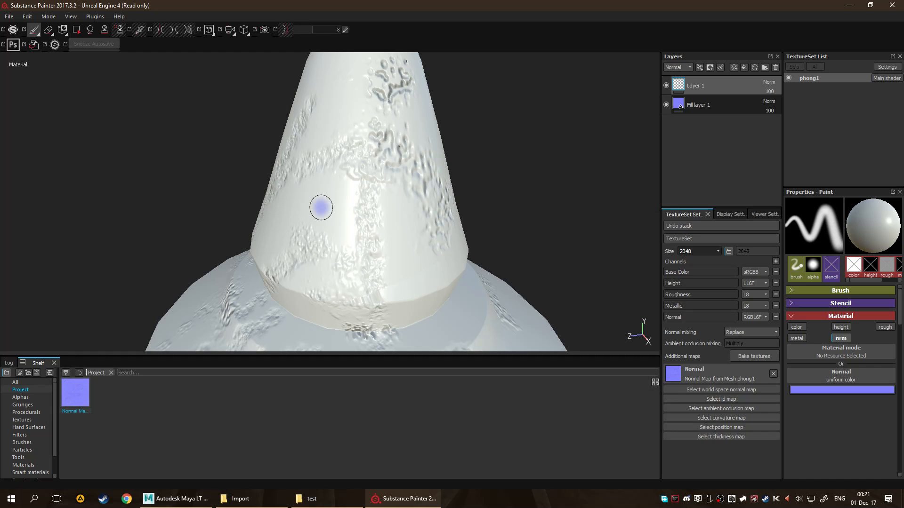
ctrl+right_drag(324, 210, 341, 209)
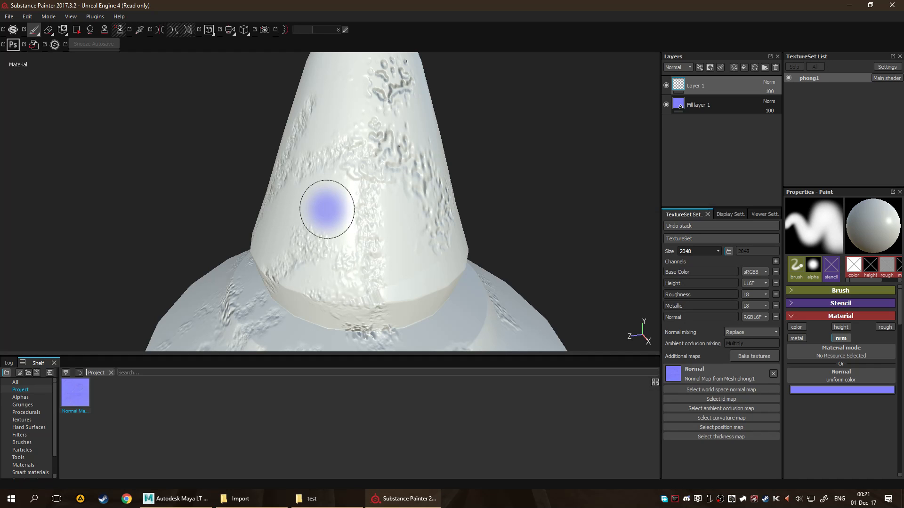
alt+middle_drag(353, 188, 349, 333)
alt+drag(370, 281, 381, 268)
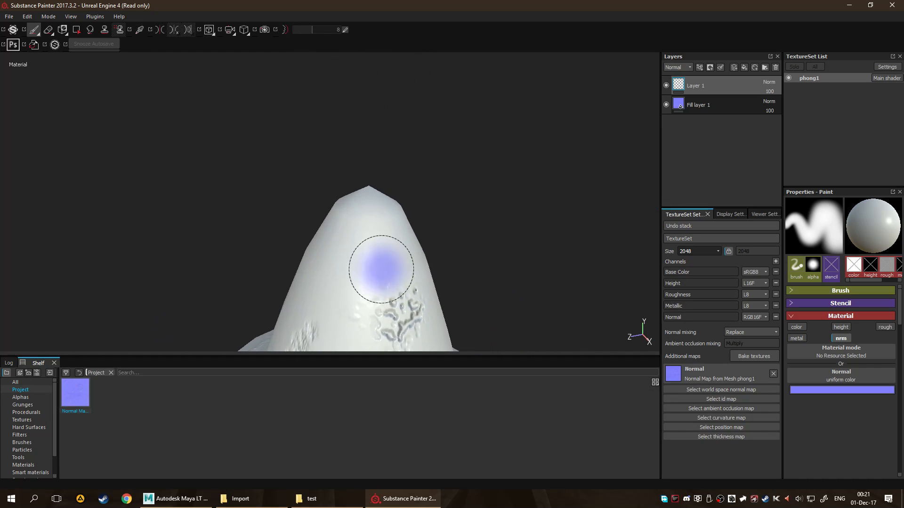
Inspect the scuffed normal details along the cone's side from the tip downward.
scroll(381, 268, up, 3)
alt+drag(341, 219, 272, 223)
alt+middle_drag(433, 216, 435, 105)
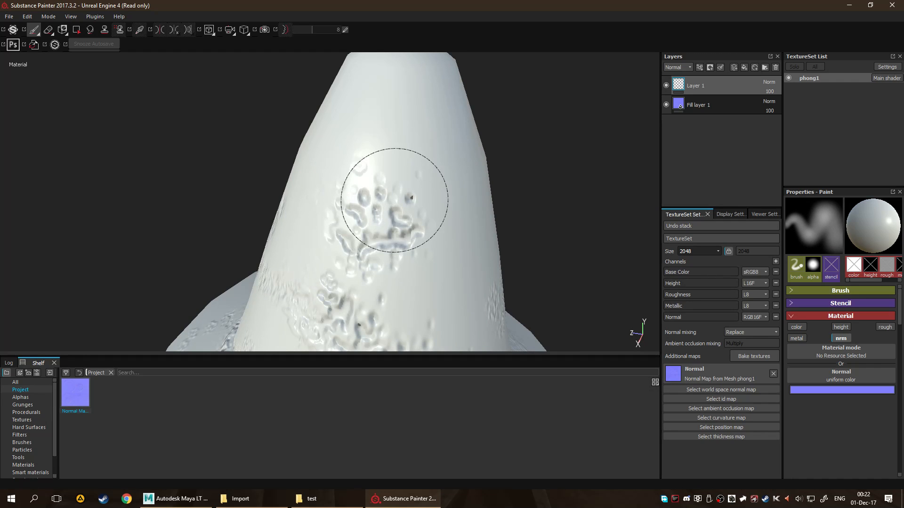
alt+middle_drag(480, 302, 517, 214)
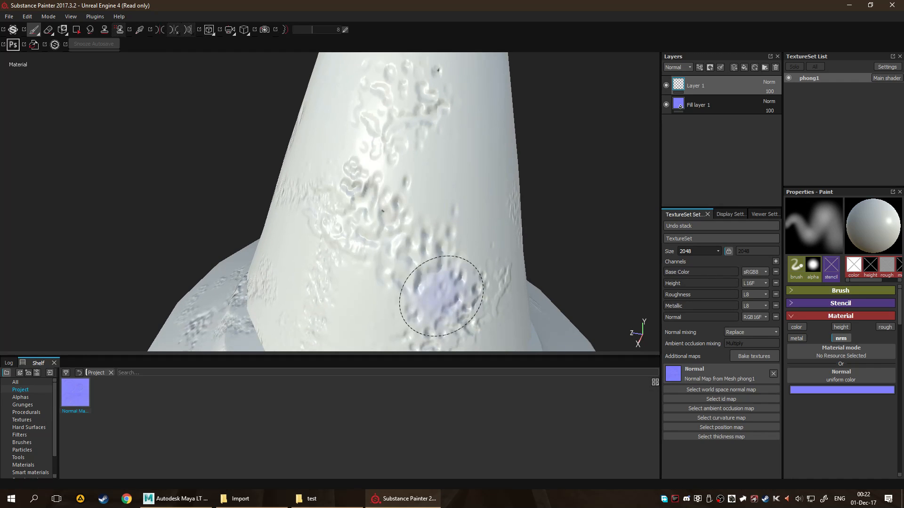
alt+middle_drag(436, 301, 348, 168)
alt+drag(369, 249, 335, 269)
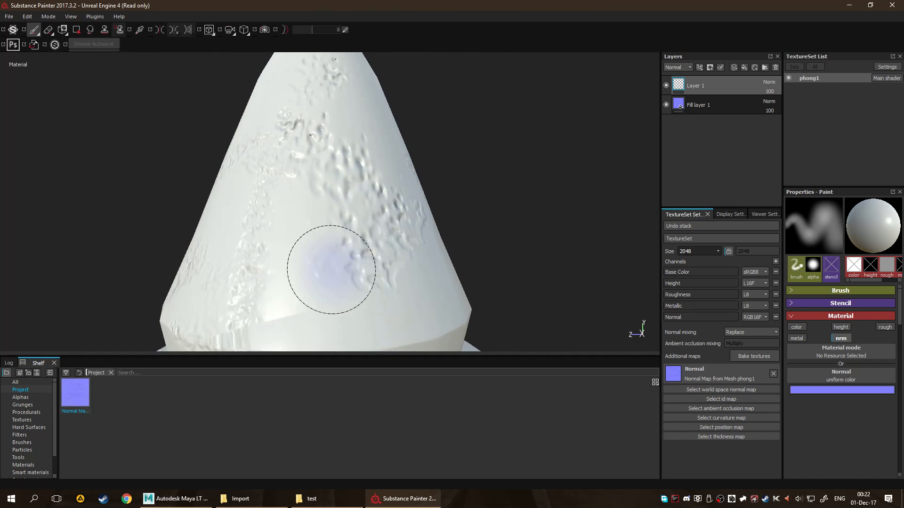
Inspect the normal details and edges around the cone's collar and the body below it.
alt+middle_drag(335, 270, 465, 167)
alt+middle_drag(424, 246, 363, 222)
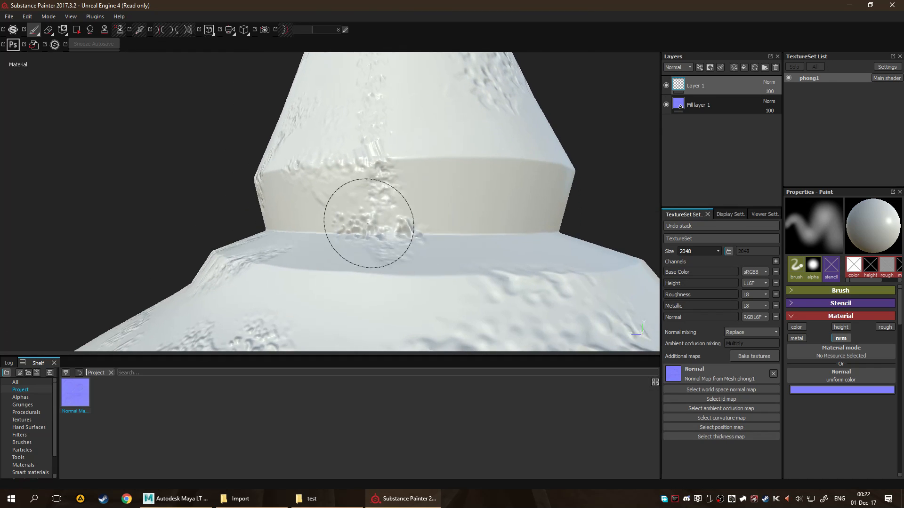
alt+drag(414, 269, 250, 273)
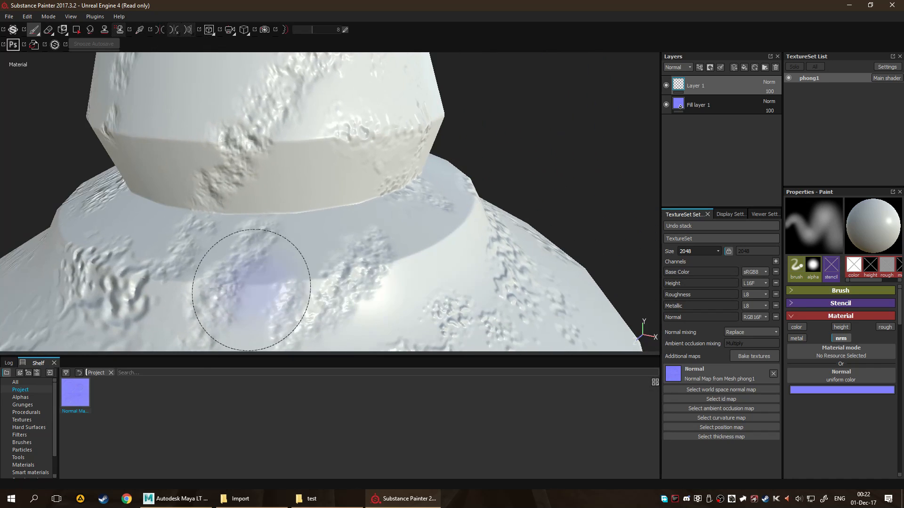
alt+middle_drag(384, 280, 461, 210)
alt+drag(252, 252, 327, 226)
alt+middle_drag(400, 192, 415, 301)
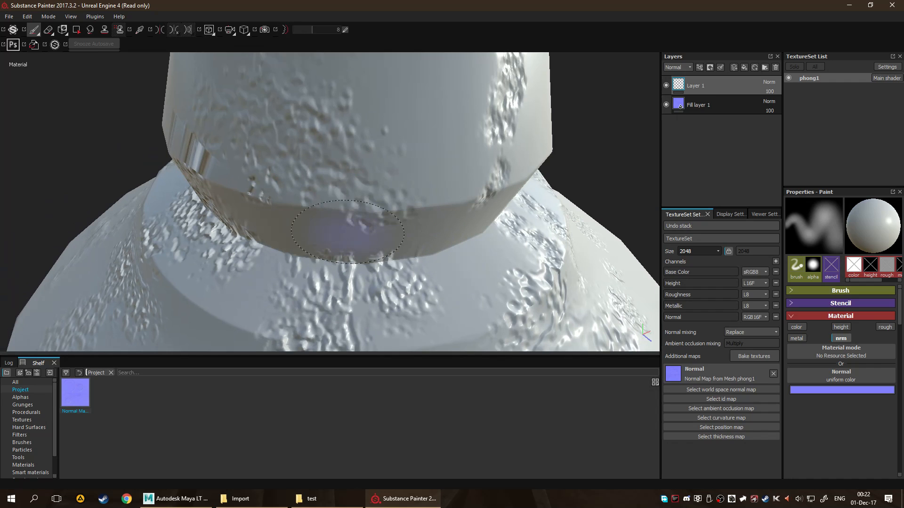
Inspect the normal details around the cone's collar, across the flared body and onto its underside.
alt+drag(344, 196, 418, 254)
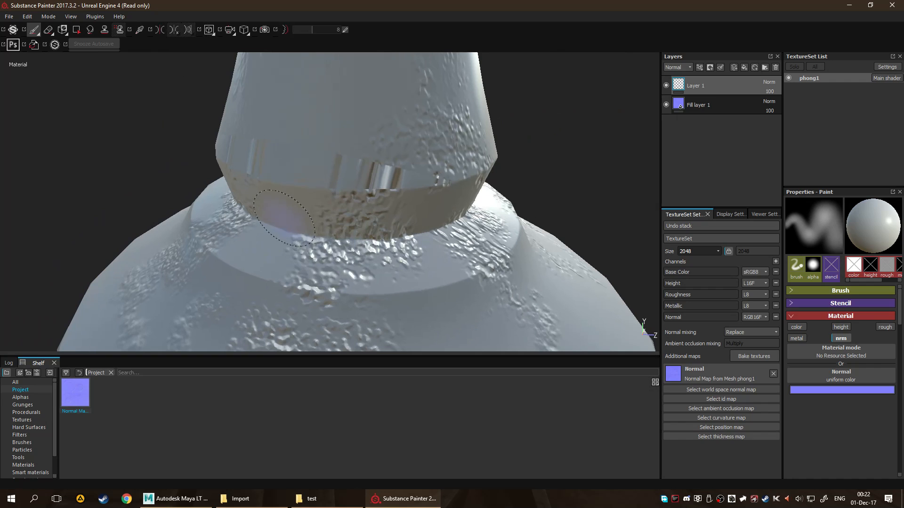
alt+drag(385, 274, 375, 186)
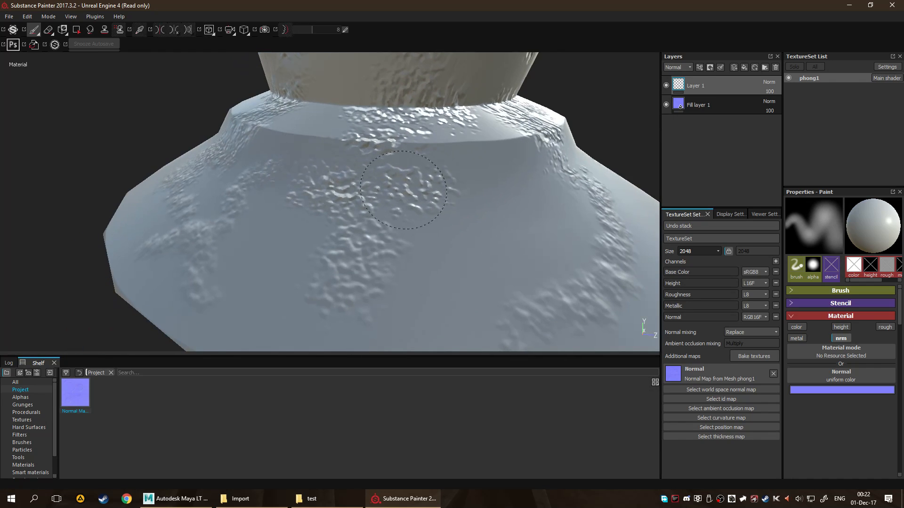
scroll(565, 251, down, 2)
alt+drag(383, 244, 504, 268)
alt+drag(447, 172, 442, 267)
alt+drag(161, 238, 212, 252)
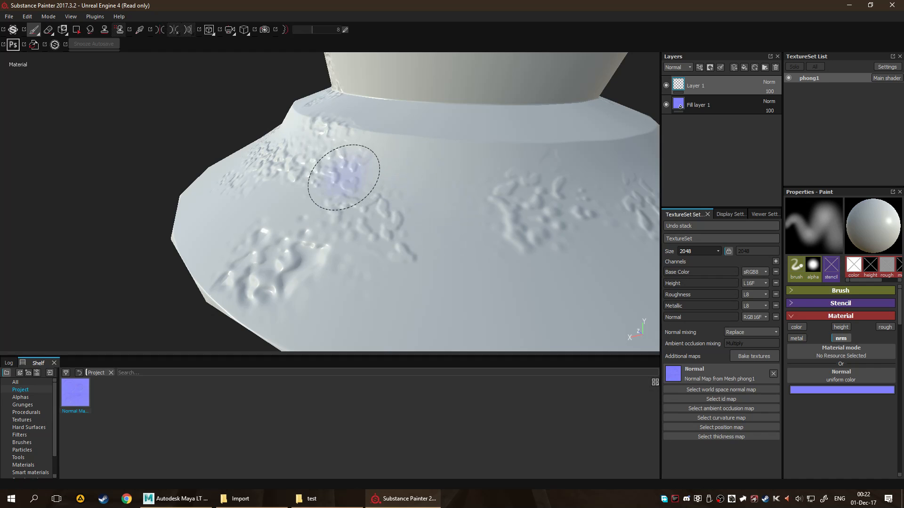
mouse_move(289, 137)
alt+mouse_down()
mouse_move(411, 147)
mouse_move(433, 115)
alt+mouse_up()
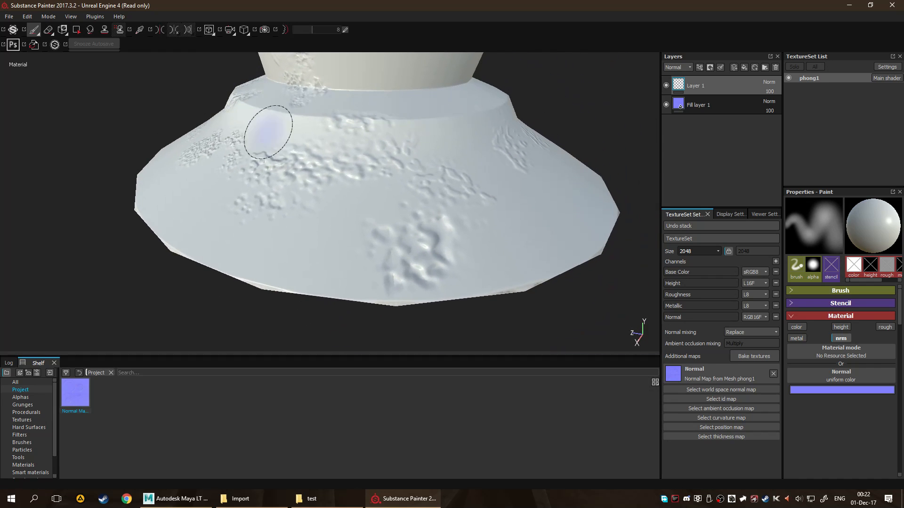
alt+drag(430, 297, 425, 249)
alt+middle_drag(419, 310, 407, 197)
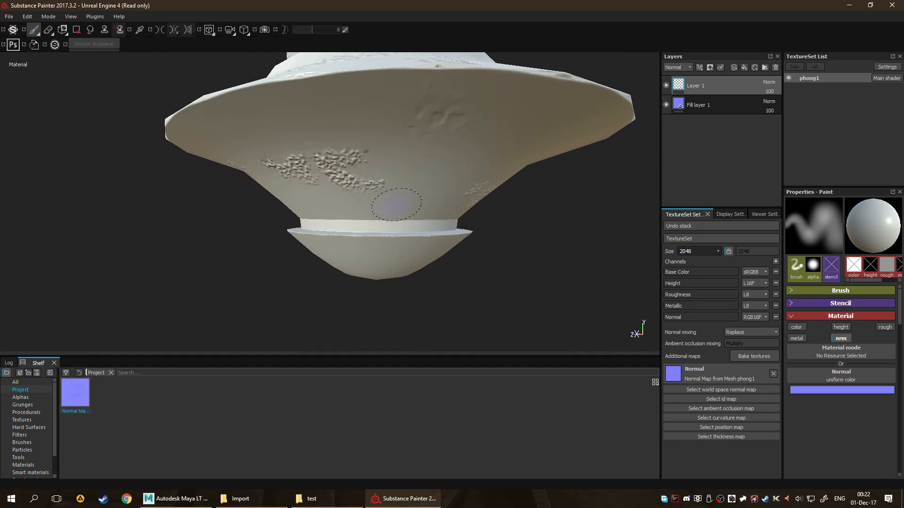
Examine the normal artifacts along the outer edge of the thin rim above the bottom tip.
scroll(414, 207, up, 5)
alt+drag(419, 220, 395, 262)
scroll(426, 285, up, 3)
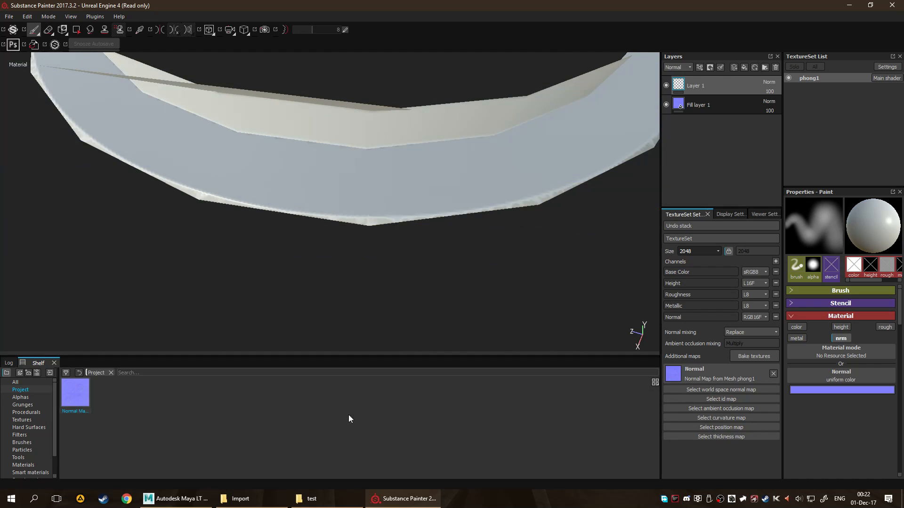
alt+middle_drag(395, 101, 392, 254)
alt+drag(391, 254, 424, 226)
scroll(391, 287, down, 3)
mouse_move(391, 287)
alt+mouse_down()
mouse_move(379, 121)
mouse_move(368, 178)
mouse_move(325, 156)
mouse_move(381, 282)
alt+mouse_up()
scroll(382, 115, up, 3)
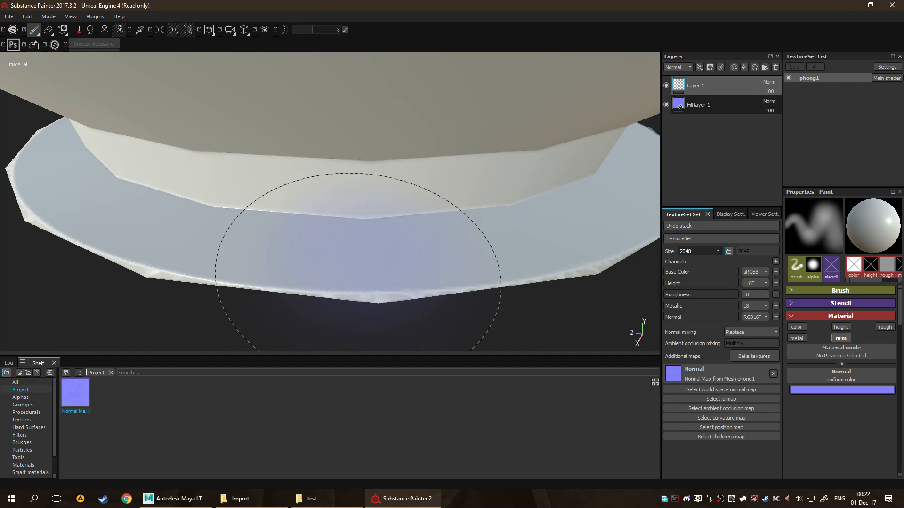
Shrink the brush to size 4.08 and raise its flow to 100 for painting the rim's edge.
right_click(370, 245)
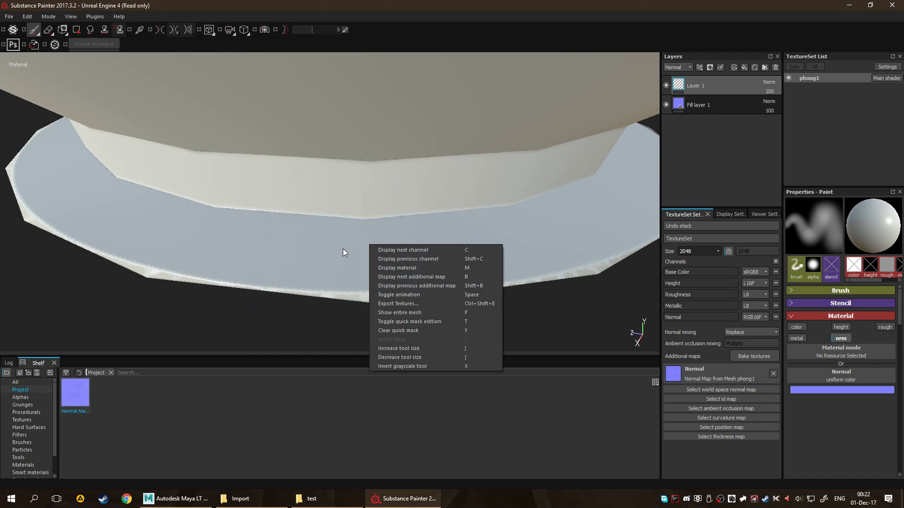
click(349, 253)
mouse_move(398, 245)
ctrl+right_down()
mouse_move(332, 245)
mouse_move(360, 252)
ctrl+right_up()
ctrl+drag(369, 259, 430, 247)
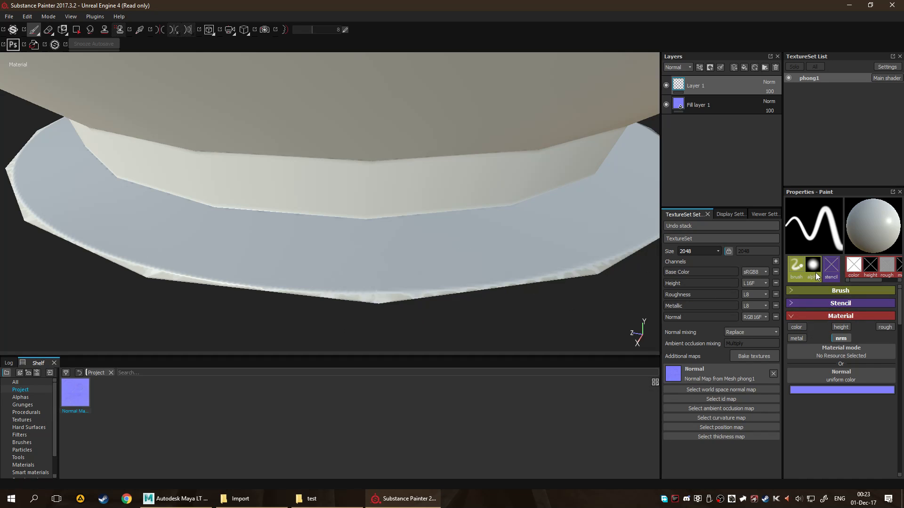
Set the hardness of the brush's Shape alpha to 1.
click(792, 292)
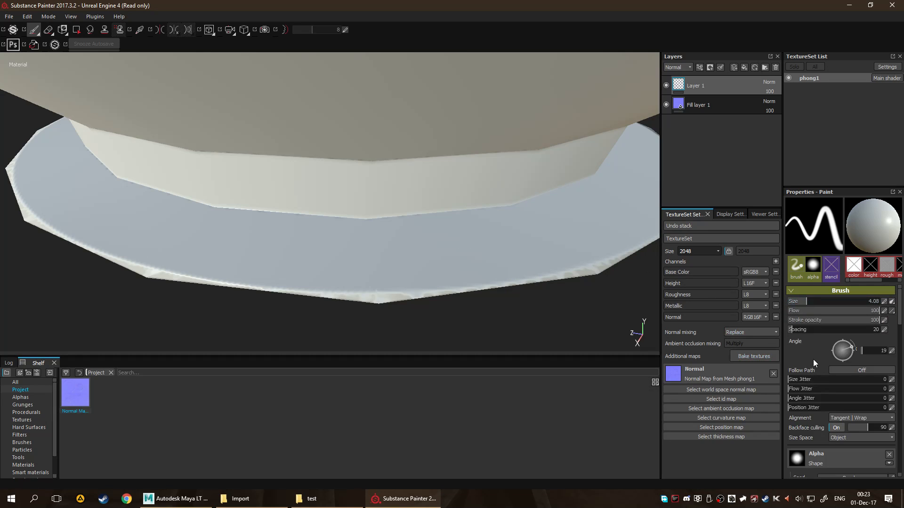
scroll(809, 358, down, 1)
click(820, 433)
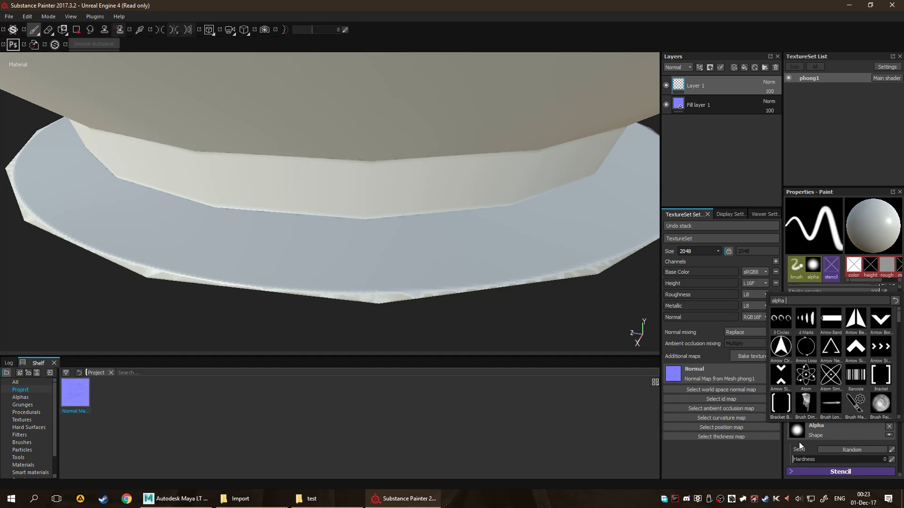
click(812, 445)
scroll(814, 442, down, 1)
click(814, 430)
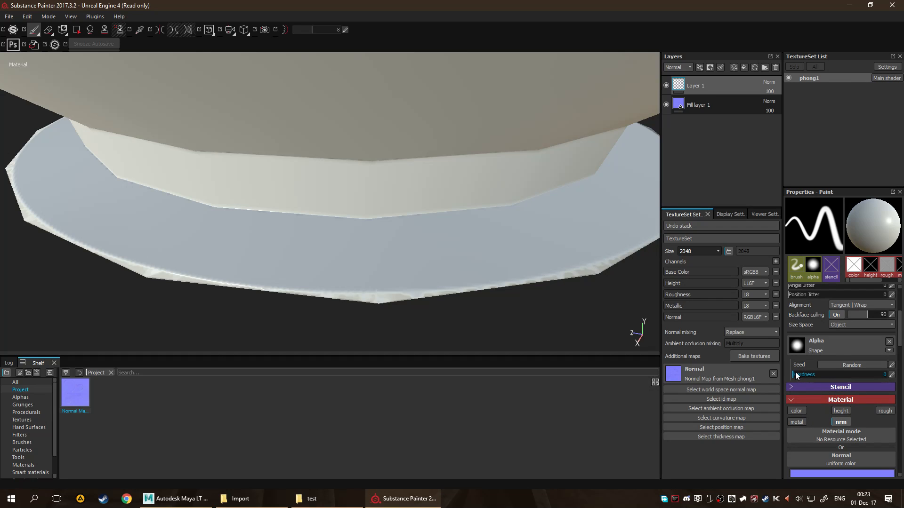
drag(792, 375, 857, 380)
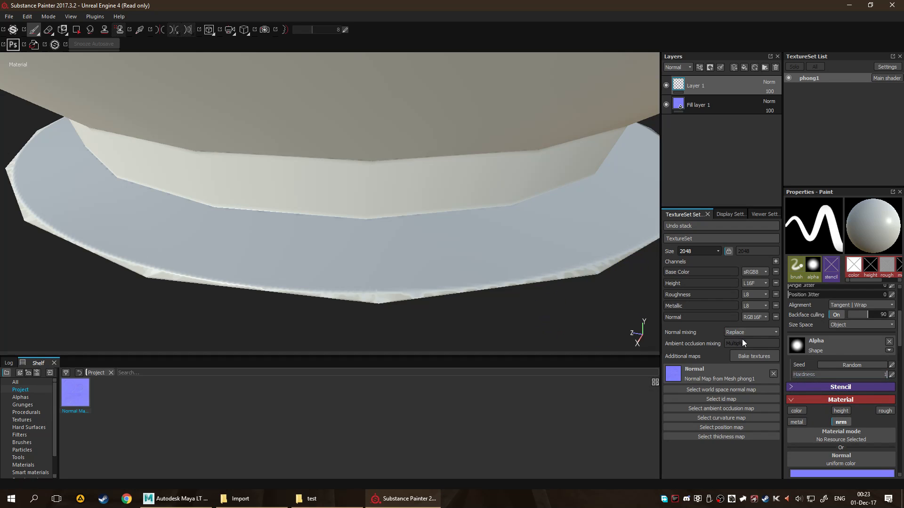
click(836, 350)
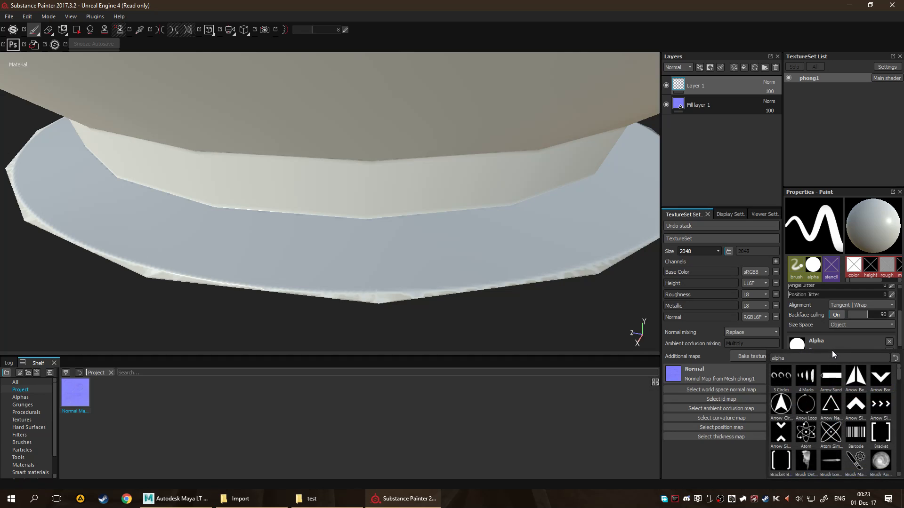
click(831, 348)
Paint flat normals over the artifacts along the front edge of the thin rim.
click(396, 291)
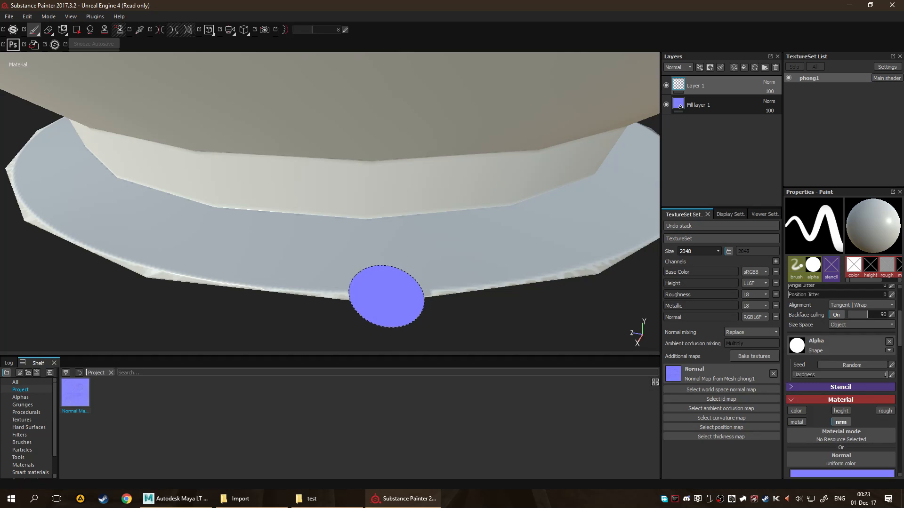
drag(332, 293, 370, 292)
drag(442, 285, 494, 286)
alt+middle_drag(535, 284, 441, 288)
drag(401, 292, 486, 266)
Display the Normal channel and inspect the painted and unpainted stretches of the rim's edge.
scroll(492, 279, down, 4)
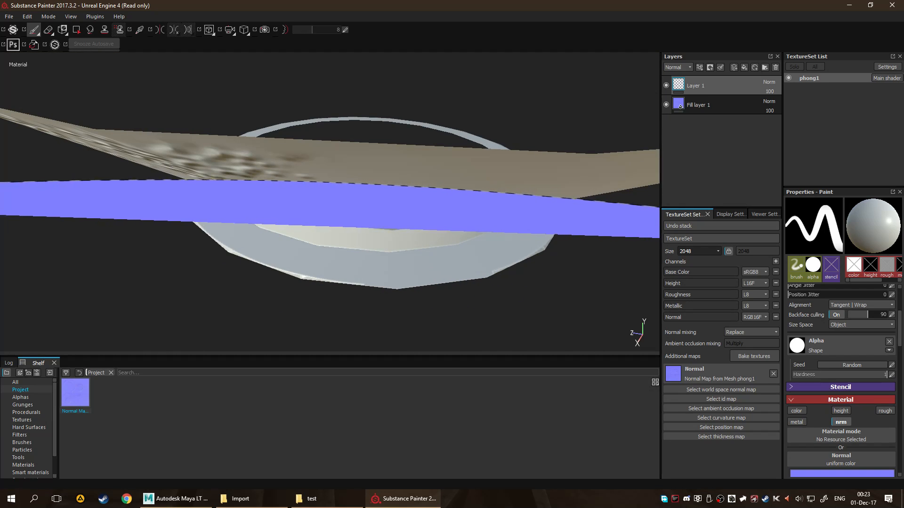
key(c)
scroll(388, 254, down, 2)
key(c)
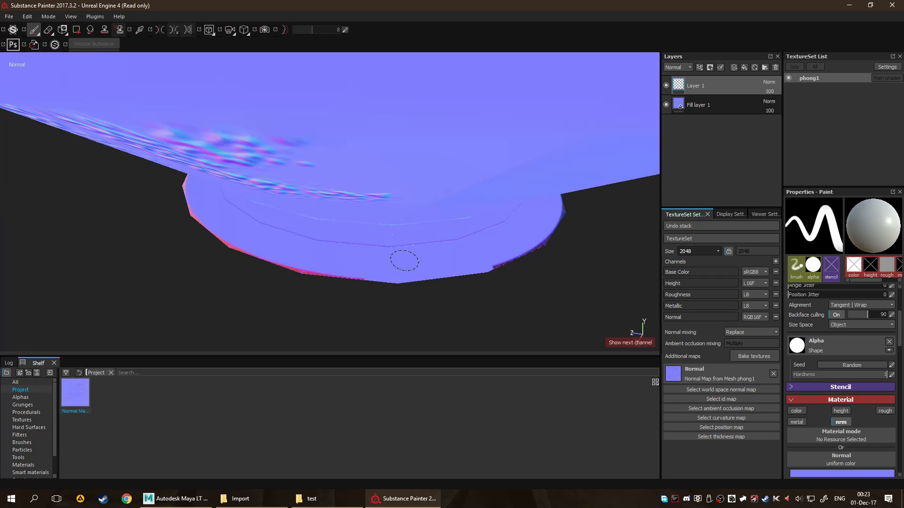
alt+drag(406, 274, 429, 186)
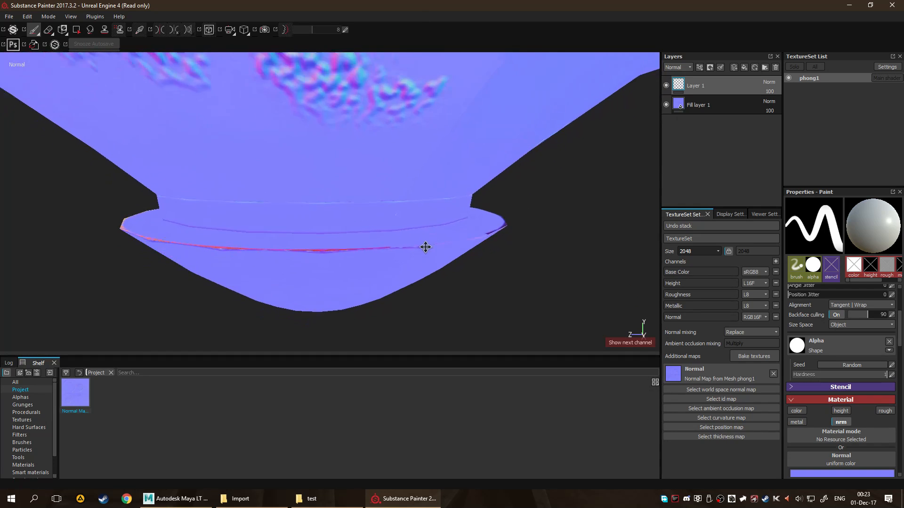
scroll(423, 254, up, 4)
mouse_move(423, 255)
alt+mouse_down()
mouse_move(386, 248)
mouse_move(379, 212)
mouse_move(329, 236)
mouse_move(343, 193)
alt+mouse_up()
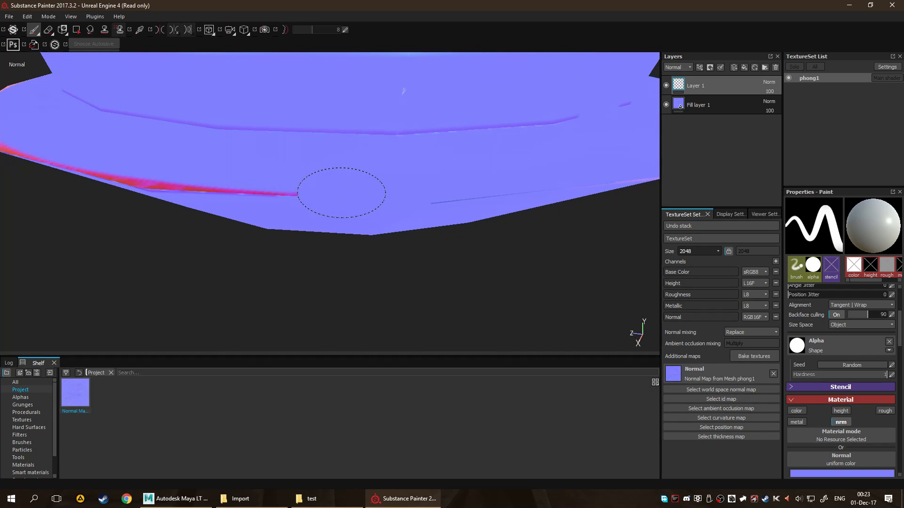
mouse_move(289, 201)
alt+mouse_down()
mouse_move(258, 185)
mouse_move(359, 176)
alt+mouse_up()
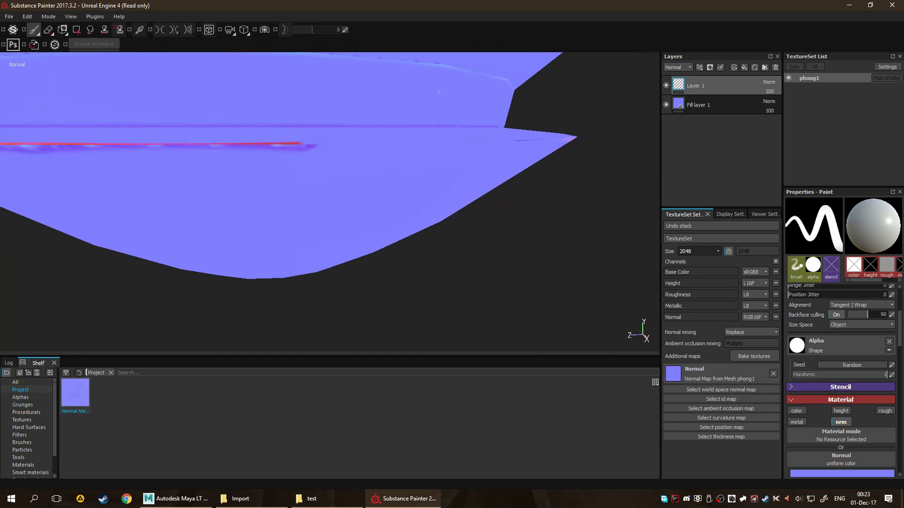
mouse_move(191, 162)
alt+mouse_down()
mouse_move(329, 145)
mouse_move(104, 163)
mouse_move(359, 151)
mouse_move(217, 141)
mouse_move(293, 202)
mouse_move(211, 209)
mouse_move(317, 226)
alt+mouse_up()
mouse_move(456, 251)
alt+mouse_down()
mouse_move(428, 244)
mouse_move(405, 264)
alt+mouse_up()
Return to the Material view and check the shading along the painted rim edge.
key(m)
mouse_move(492, 267)
alt+mouse_down()
mouse_move(529, 248)
mouse_move(524, 217)
mouse_move(467, 204)
alt+mouse_up()
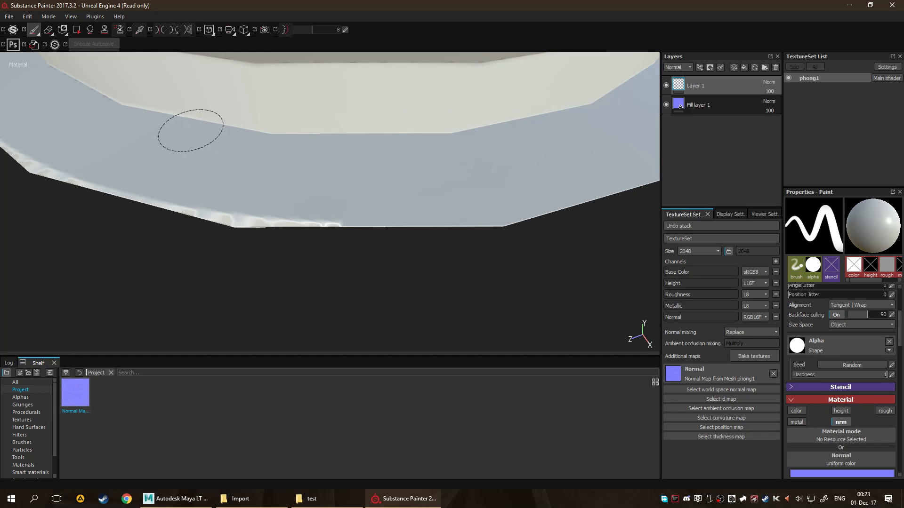
scroll(350, 137, down, 3)
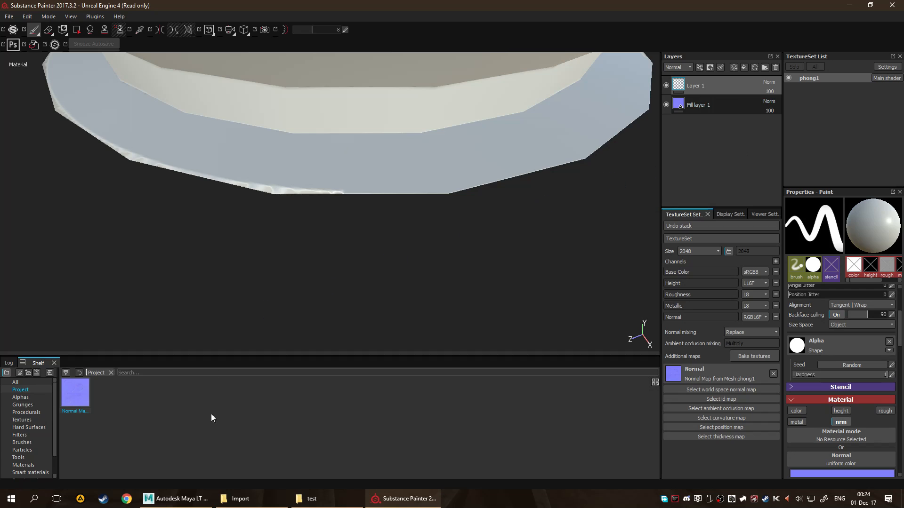
Switch the normal mixing to Combine and compare the shading along the rim's edge.
click(750, 332)
click(744, 345)
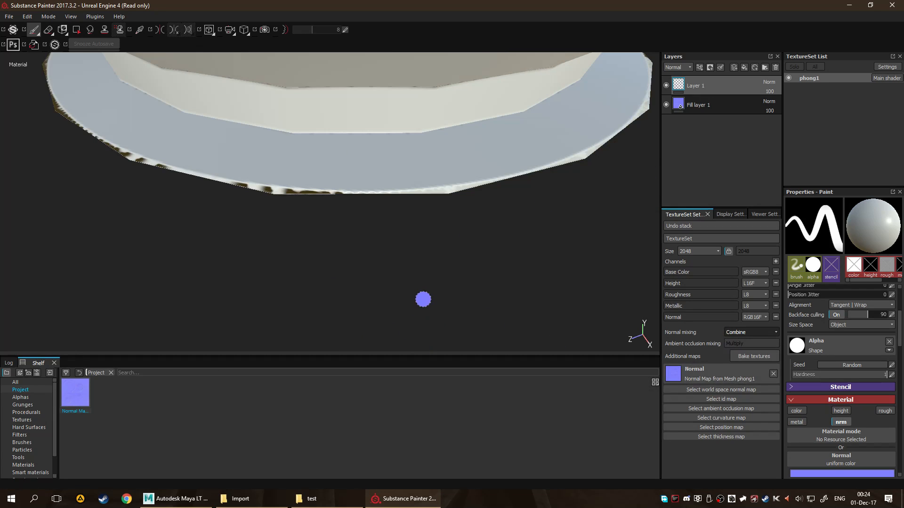
scroll(224, 214, down, 5)
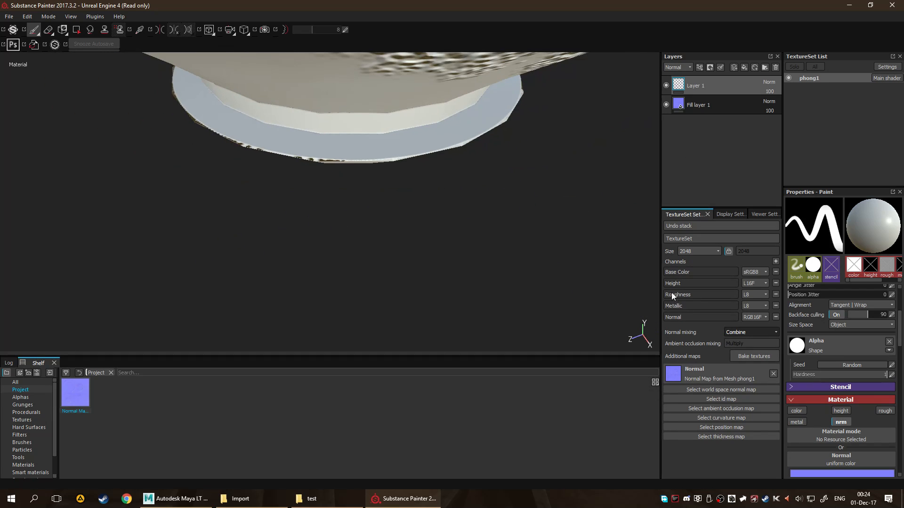
scroll(460, 182, up, 5)
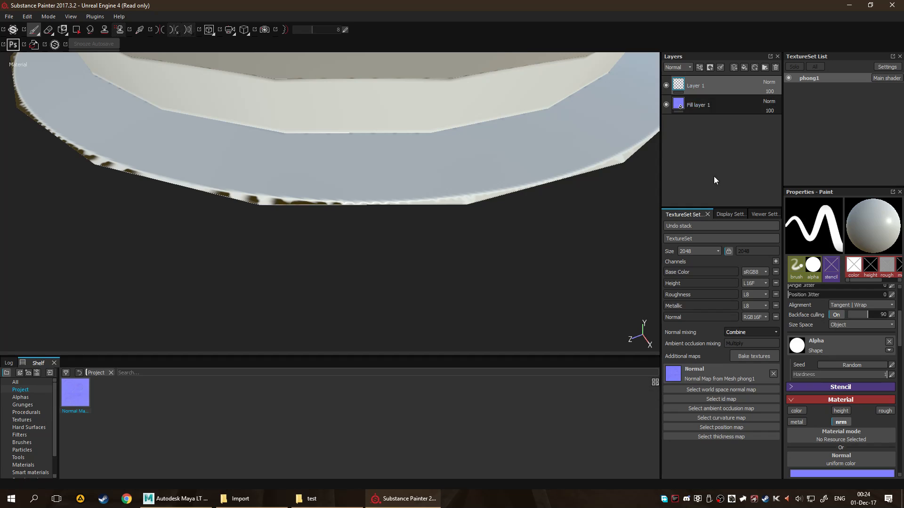
click(727, 89)
click(720, 103)
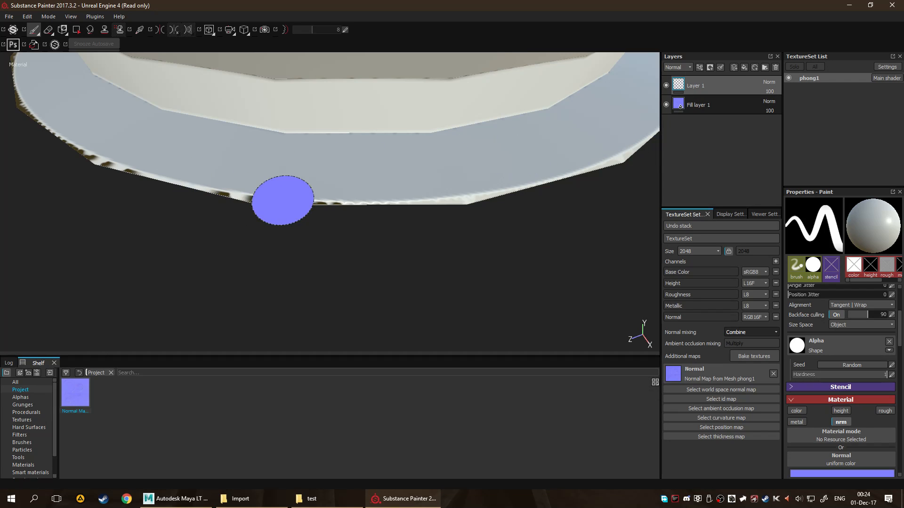
Hide both layers and inspect the baked normal map on the whole model and around the cone's collar.
click(666, 104)
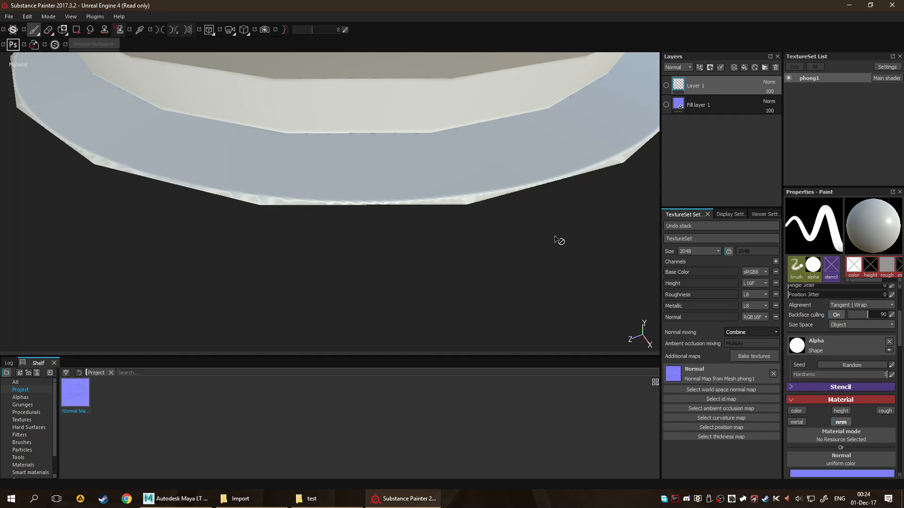
scroll(530, 232, down, 4)
scroll(514, 237, down, 4)
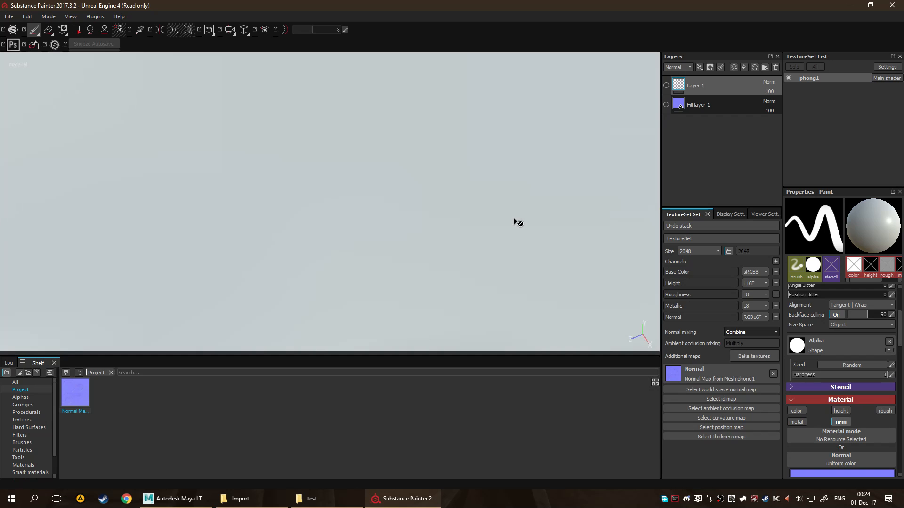
scroll(535, 258, down, 5)
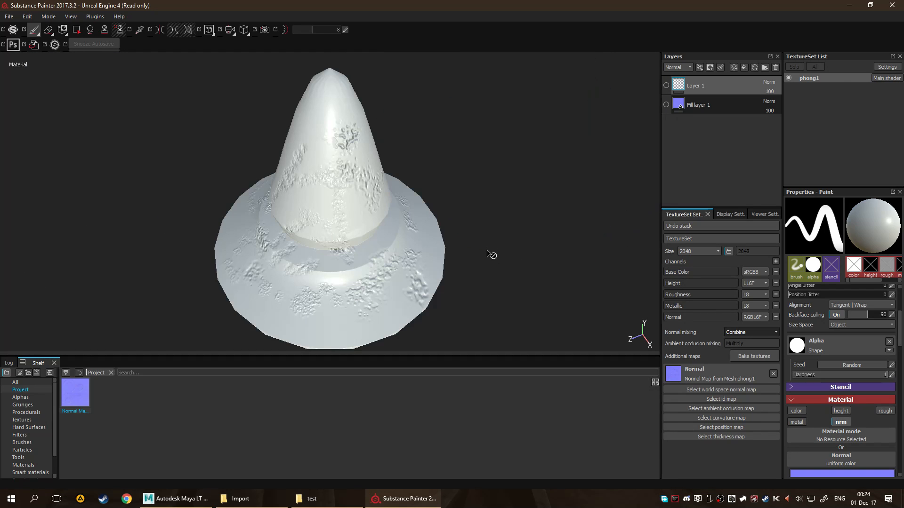
scroll(385, 256, up, 3)
scroll(382, 252, up, 3)
alt+middle_drag(382, 252, 359, 212)
alt+drag(359, 212, 574, 212)
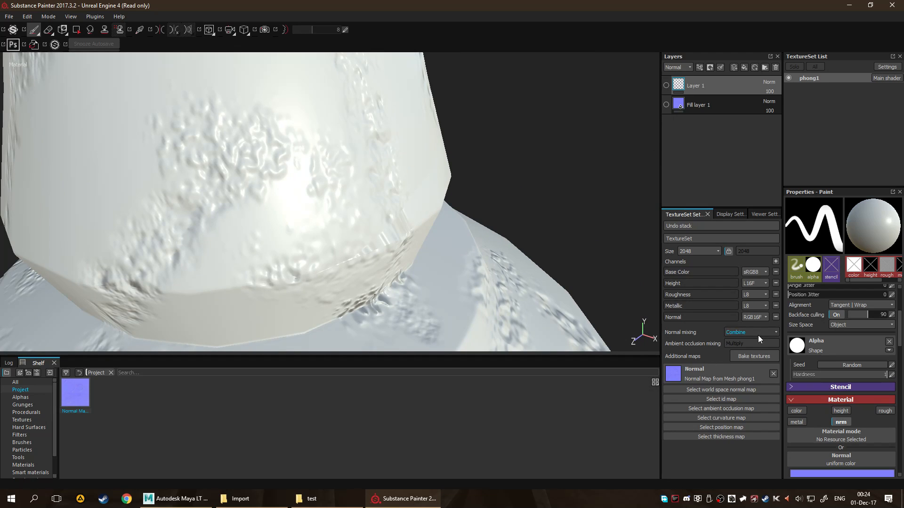
Set the normal mixing back to Replace and show Fill layer 1.
click(757, 334)
click(754, 340)
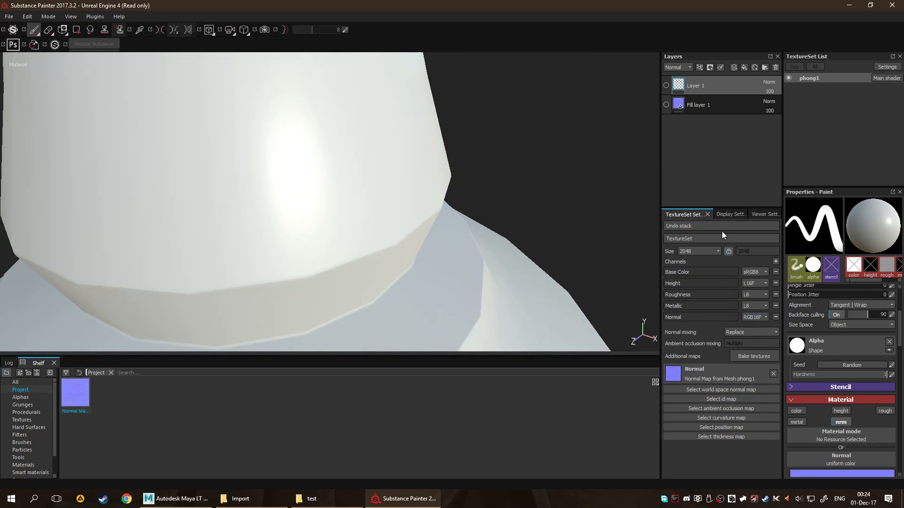
click(666, 104)
alt+drag(506, 201, 301, 232)
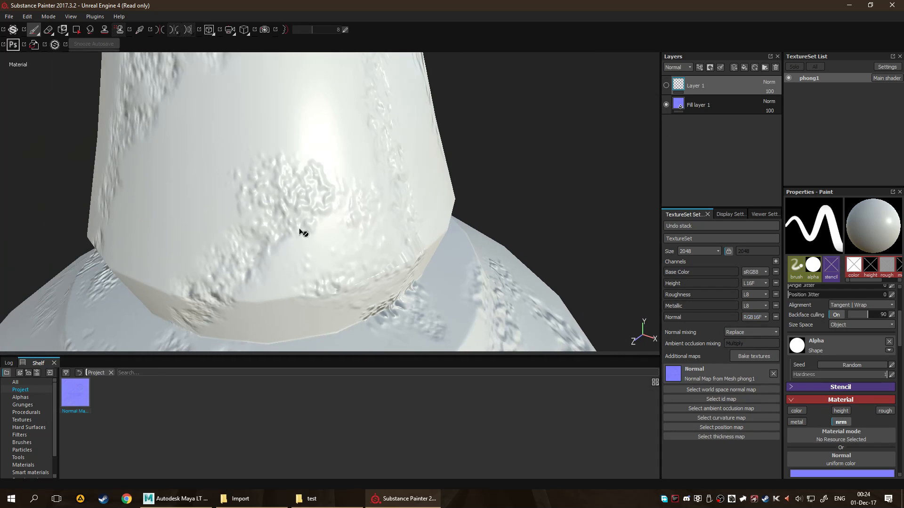
Show Layer 1 and toggle its visibility to compare the painted corrections, leaving it visible.
click(666, 85)
alt+drag(545, 191, 647, 113)
click(665, 85)
click(666, 86)
click(666, 86)
click(665, 85)
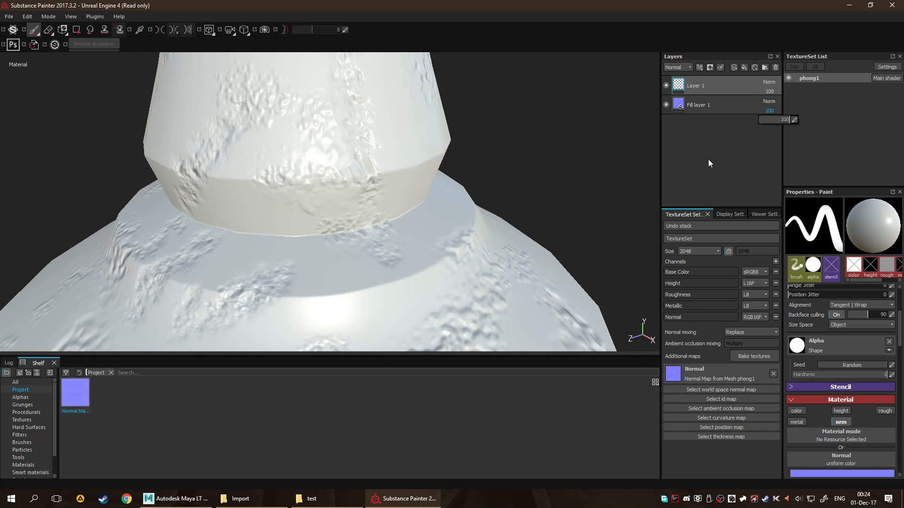
Set the normal opacity of Fill layer 1 to 66 and of Layer 1 to 52.
drag(782, 120, 771, 123)
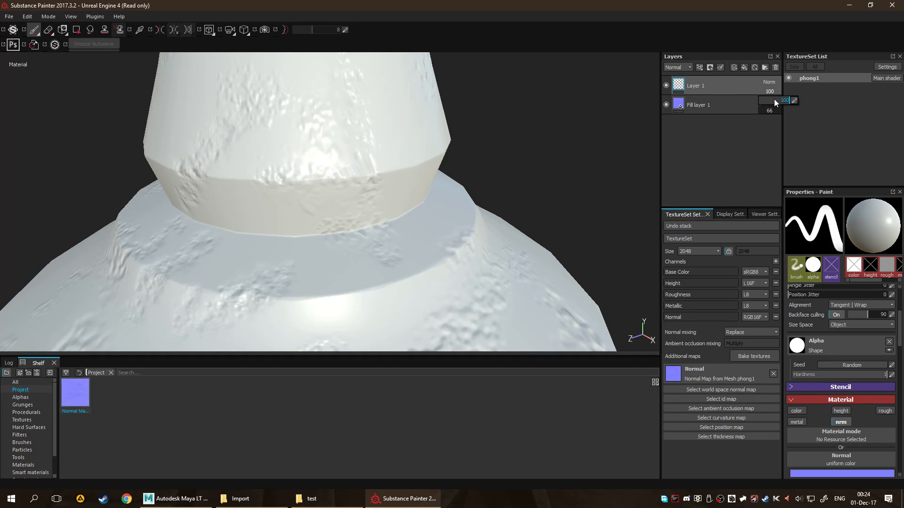
drag(773, 102, 774, 101)
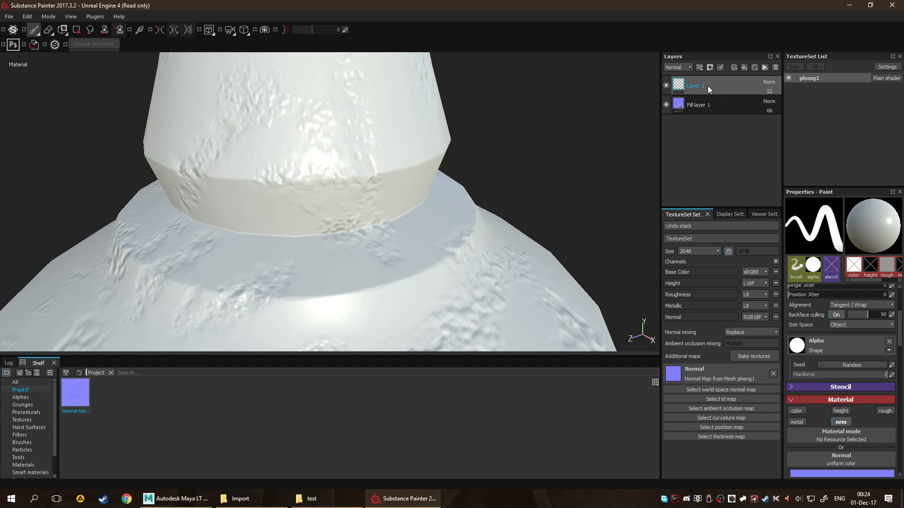
Delete Layer 1 and Fill layer 1, and set the normal mixing to Combine.
key(Delete)
key(Delete)
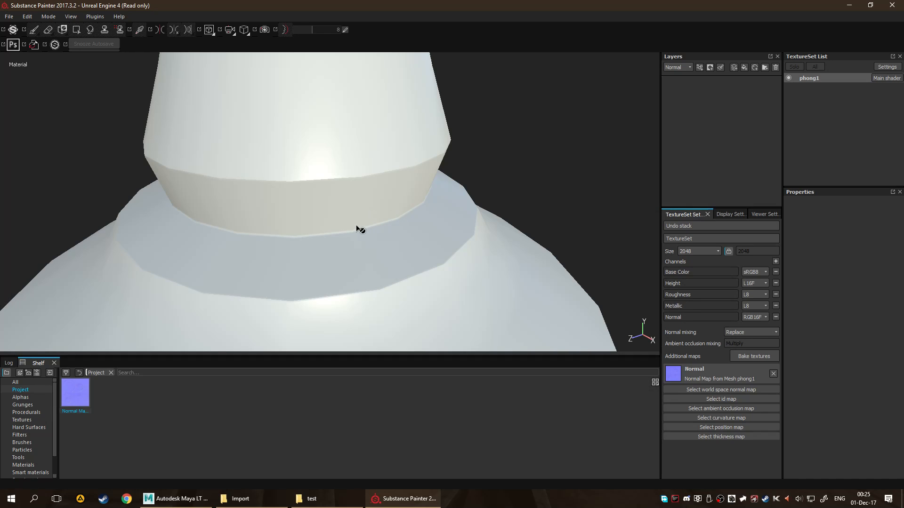
click(735, 332)
click(751, 350)
Inspect the baked normal map across the underside, cone and brim, and close up around the cone's collar.
alt+drag(521, 307, 410, 220)
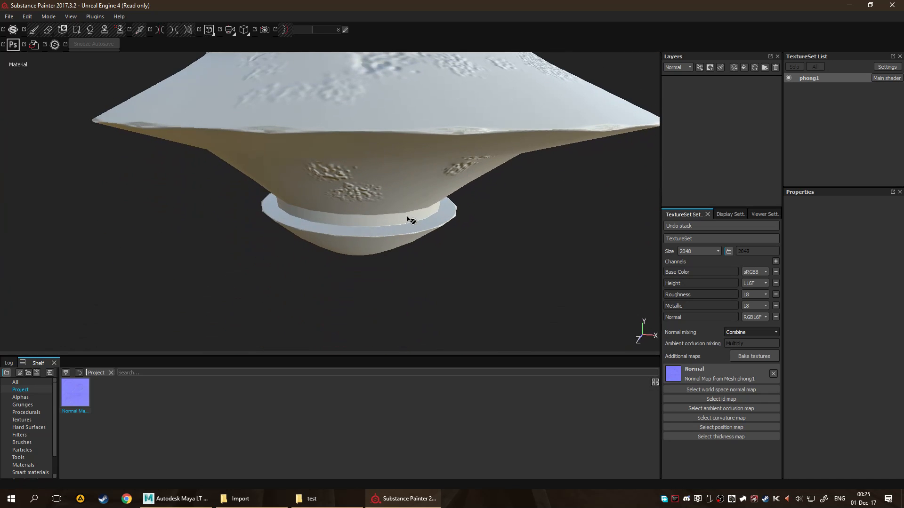
alt+drag(433, 146, 380, 286)
alt+middle_drag(399, 159, 391, 272)
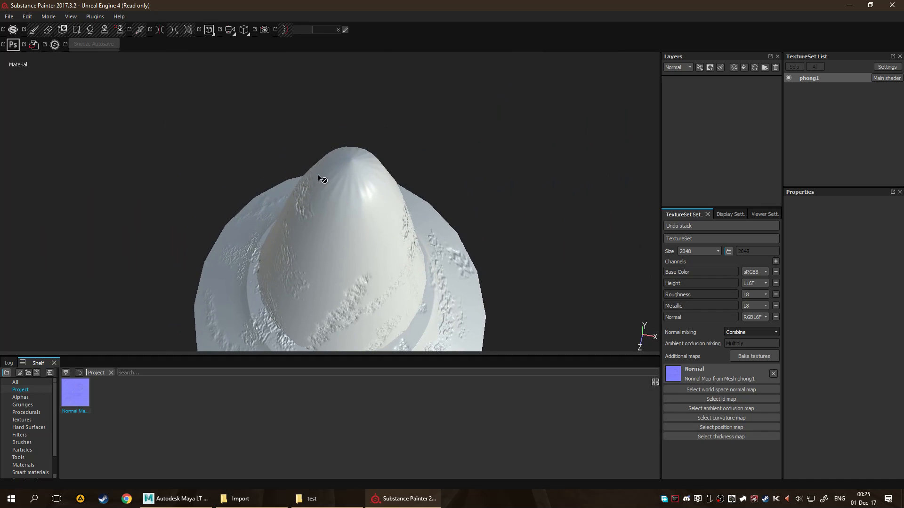
alt+middle_drag(330, 286, 350, 218)
alt+drag(351, 218, 353, 208)
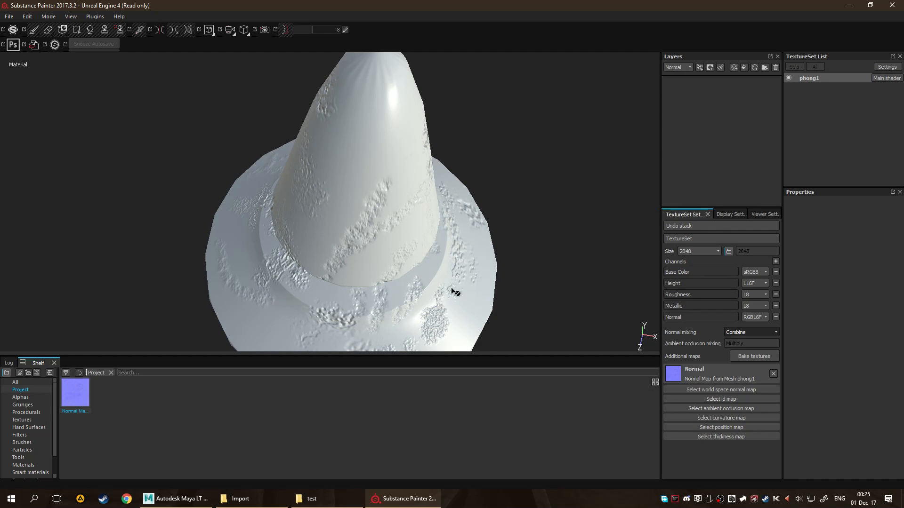
mouse_move(352, 231)
alt+mouse_down()
mouse_move(329, 218)
mouse_move(360, 216)
alt+mouse_up()
alt+middle_drag(360, 216, 433, 149)
scroll(434, 149, up, 5)
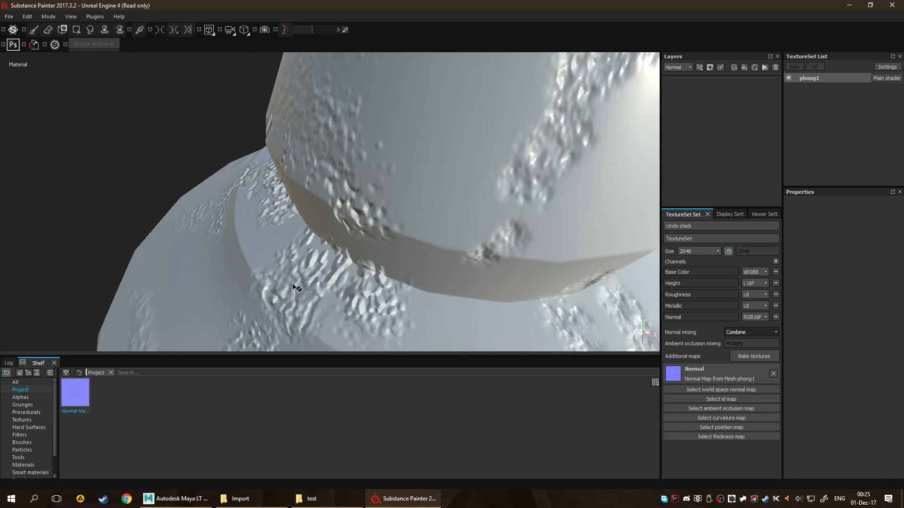
scroll(293, 284, up, 3)
alt+drag(333, 254, 383, 246)
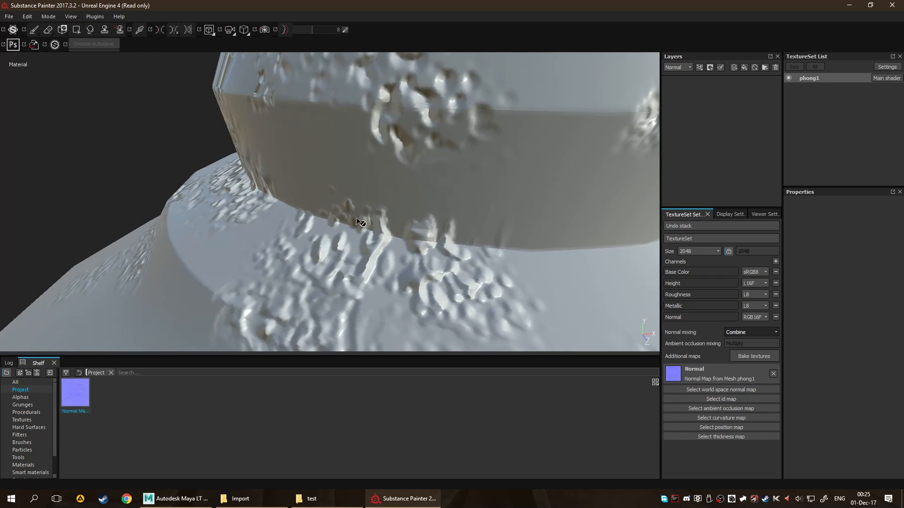
scroll(444, 142, down, 3)
alt+middle_drag(491, 112, 324, 208)
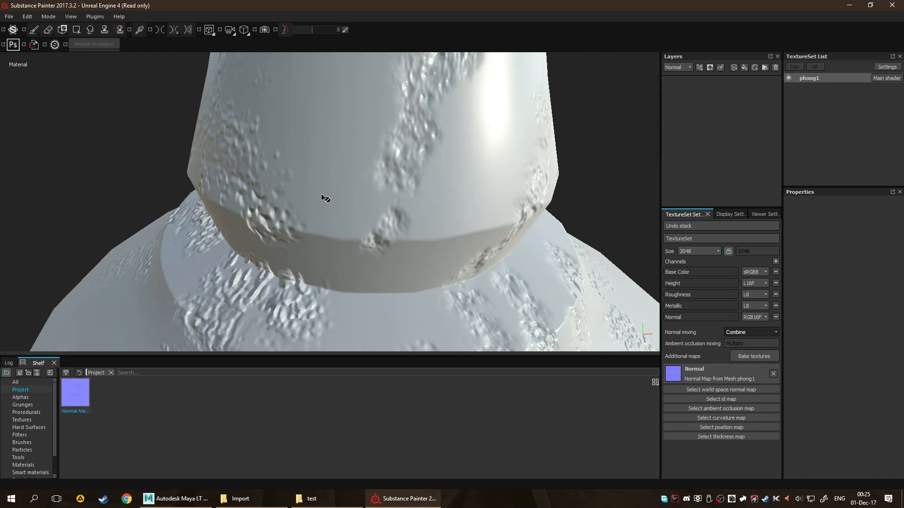
Examine the baked detail along the cone's lower edge up close and compare it with the whole model.
scroll(322, 183, up, 4)
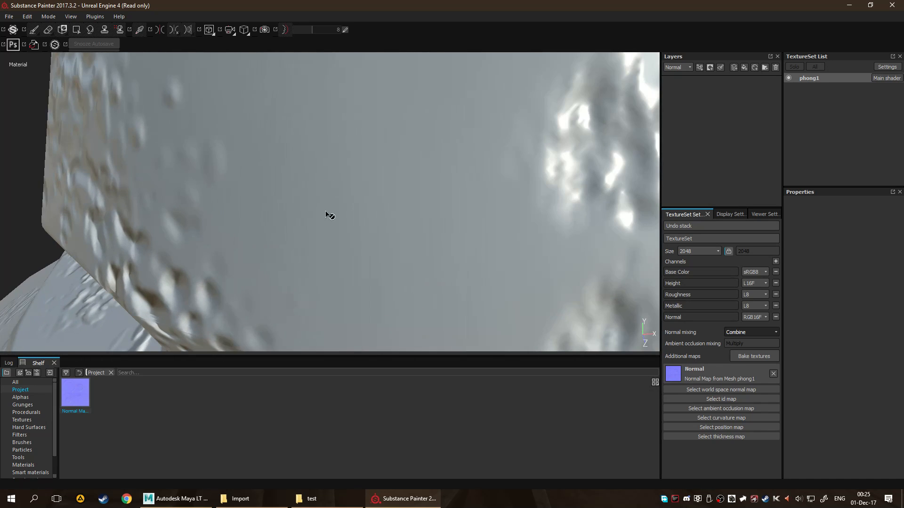
alt+middle_drag(330, 208, 482, 143)
alt+drag(302, 200, 352, 198)
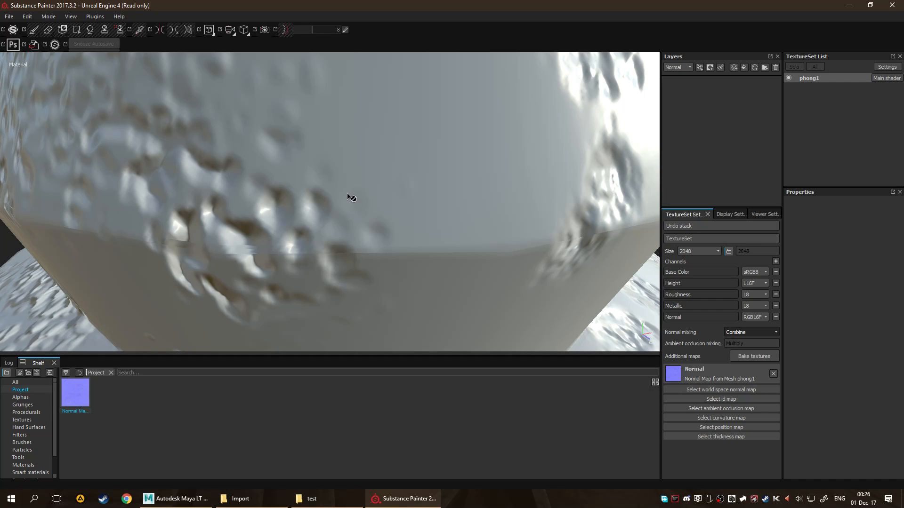
alt+middle_drag(241, 258, 359, 234)
scroll(357, 235, up, 2)
scroll(277, 241, up, 3)
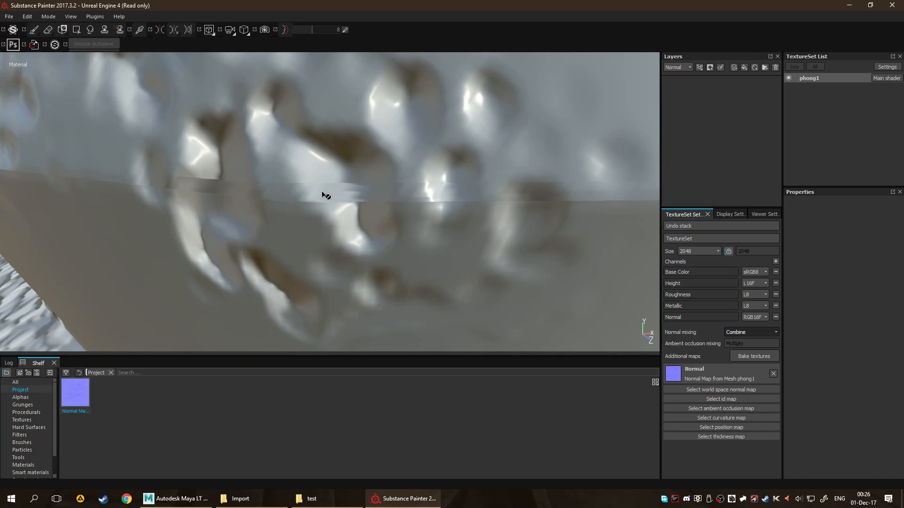
scroll(325, 195, down, 8)
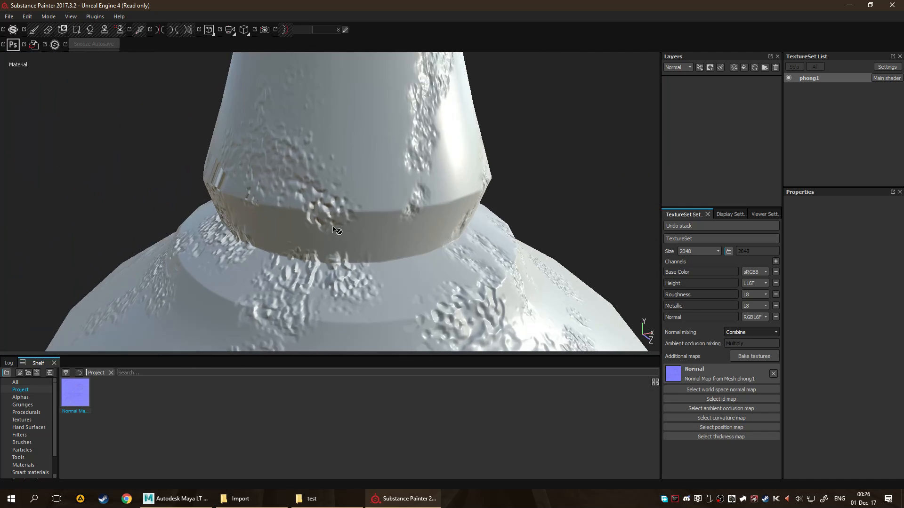
scroll(349, 231, down, 3)
alt+drag(340, 247, 362, 194)
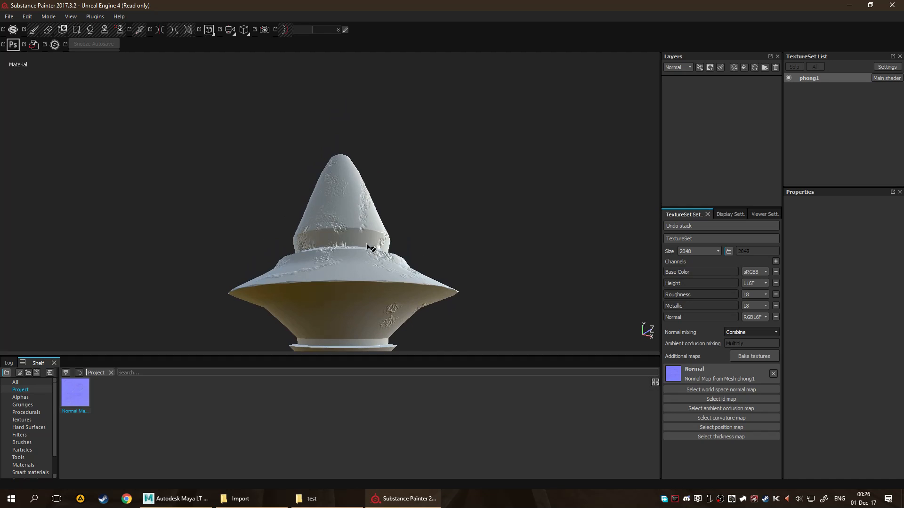
alt+drag(371, 248, 355, 284)
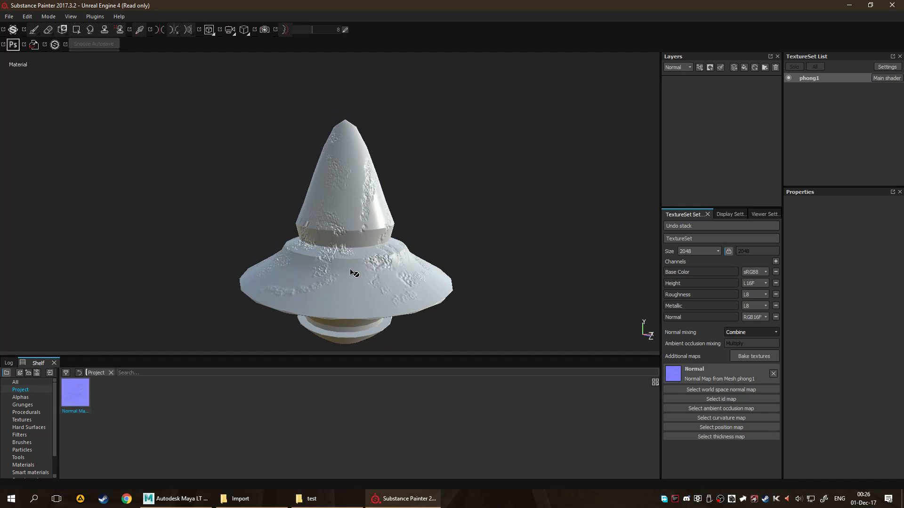
Reduce the texture set size to 1024, 512 and finally 256, comparing the model from far away and up close.
scroll(354, 273, down, 10)
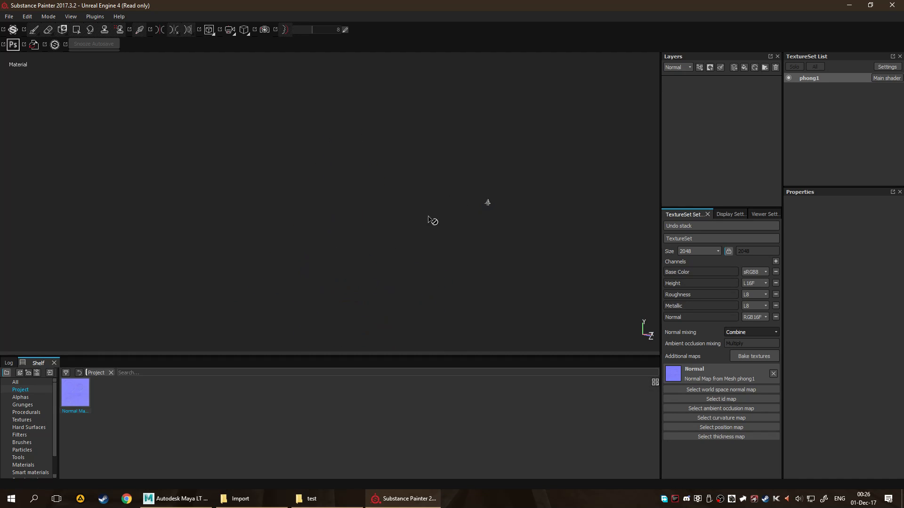
alt+drag(430, 211, 321, 215)
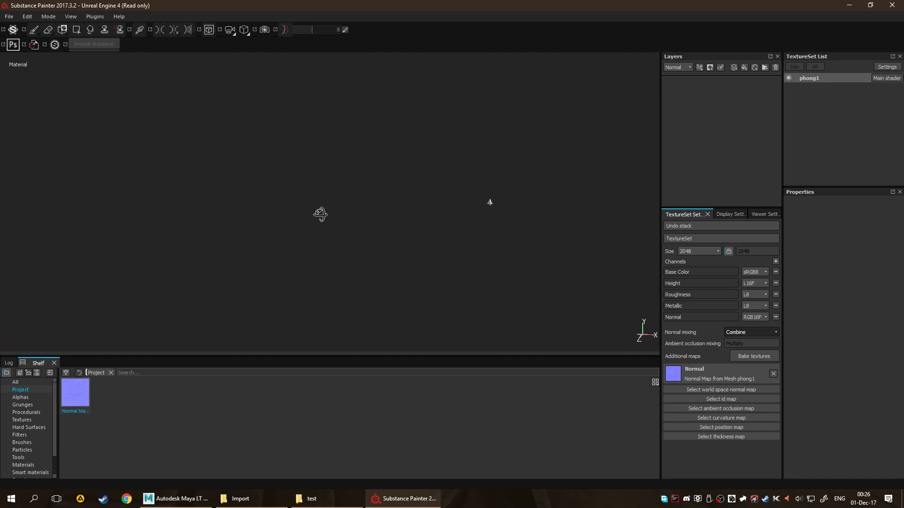
alt+drag(417, 250, 429, 264)
scroll(464, 224, up, 5)
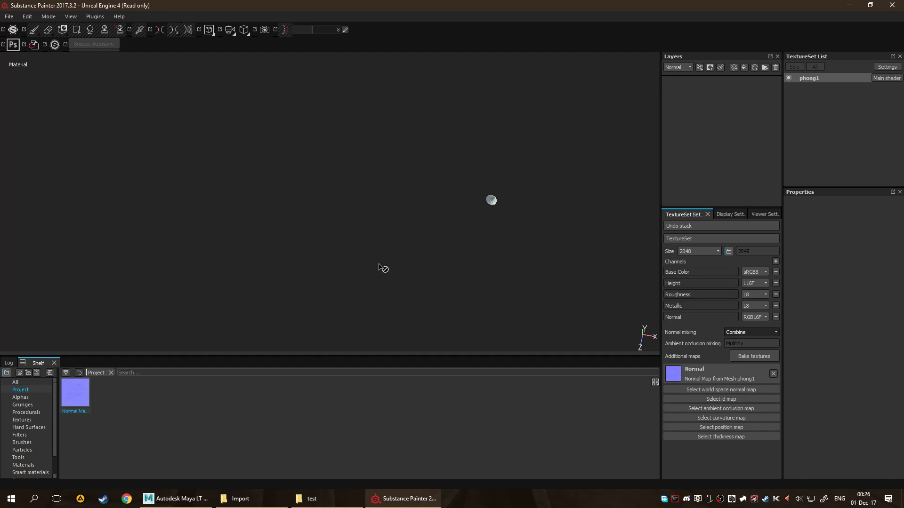
click(716, 251)
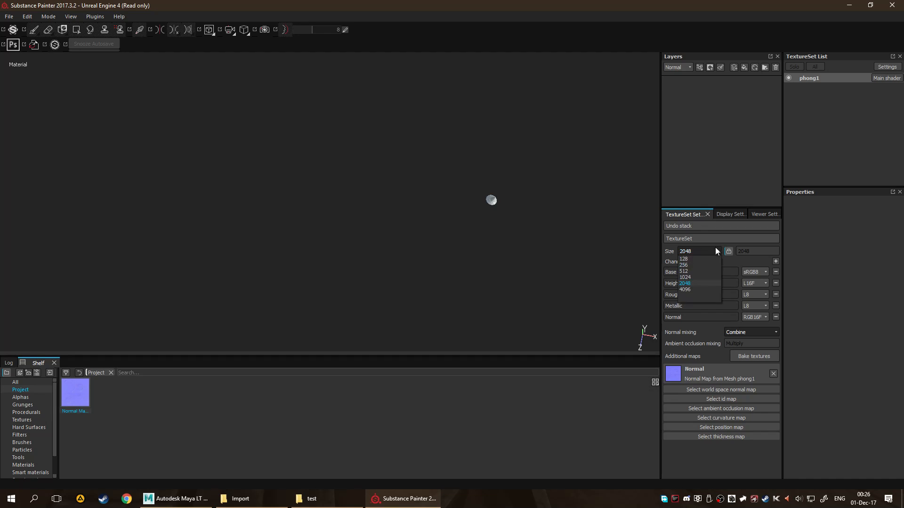
click(705, 277)
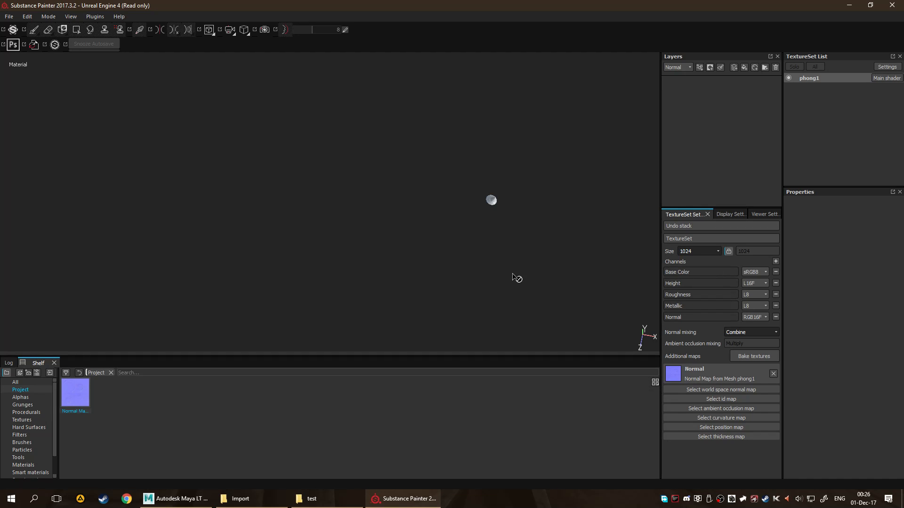
click(692, 251)
click(698, 262)
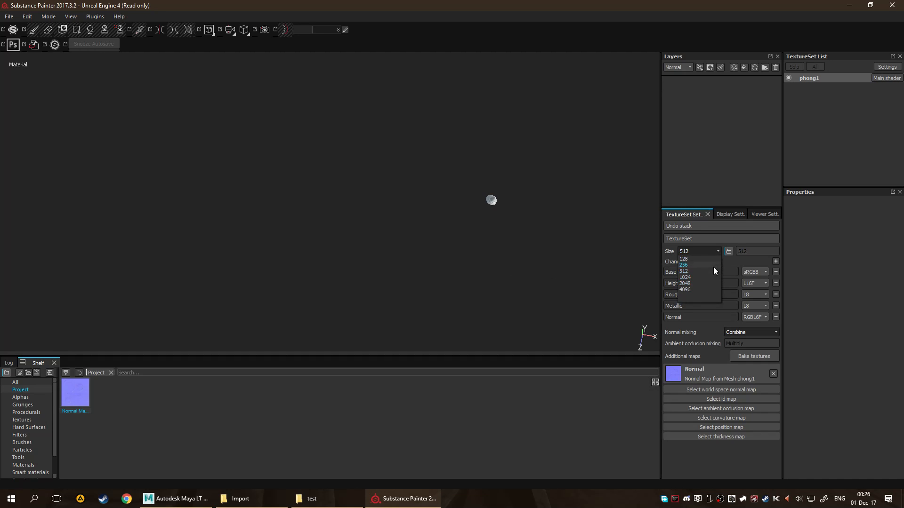
click(713, 267)
scroll(564, 207, up, 10)
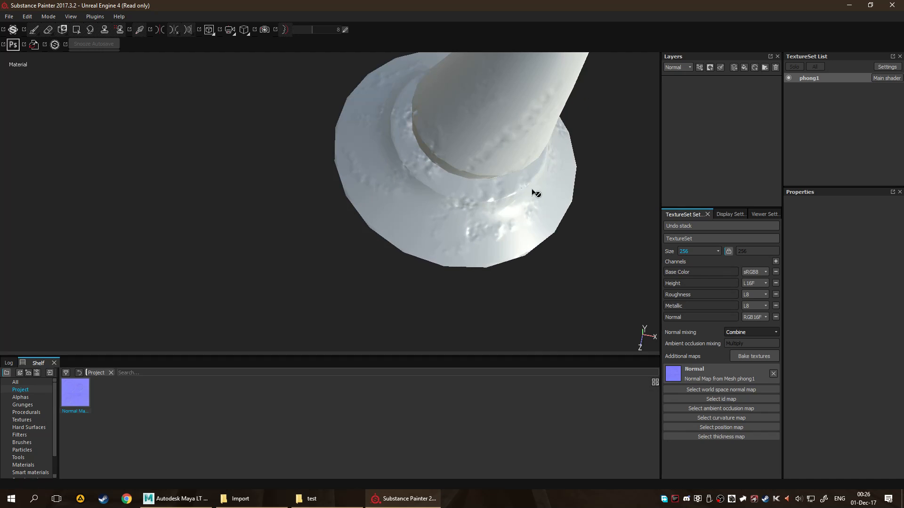
scroll(476, 198, down, 12)
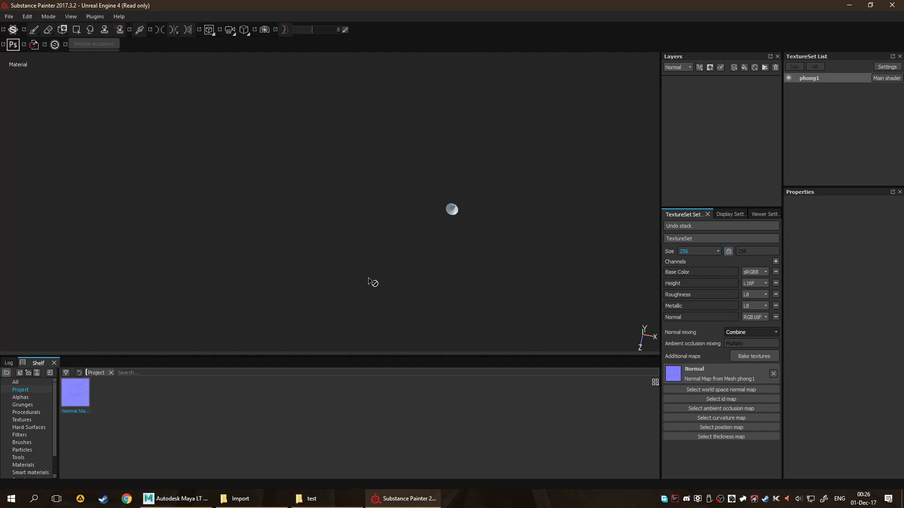
Set the texture set size to 4096 while the model is viewed from far away.
alt+middle_drag(277, 273, 404, 217)
alt+drag(428, 227, 413, 183)
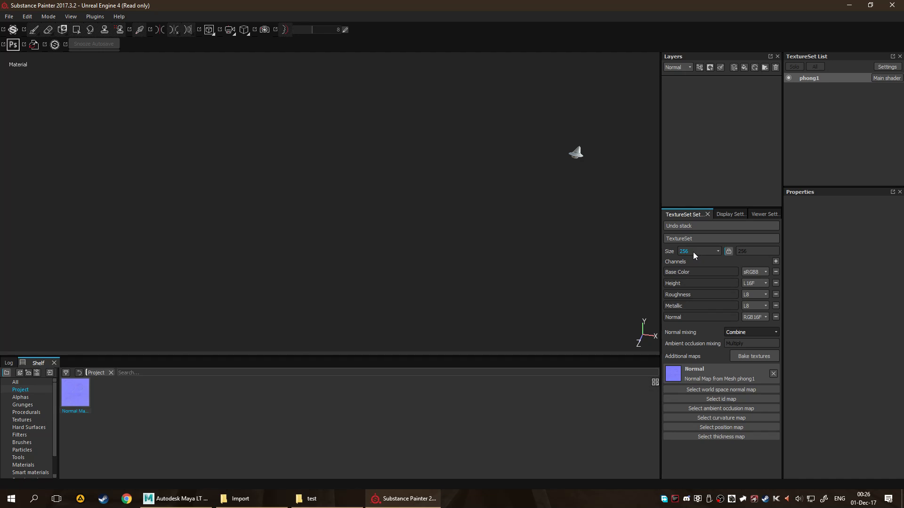
scroll(459, 163, down, 5)
click(692, 251)
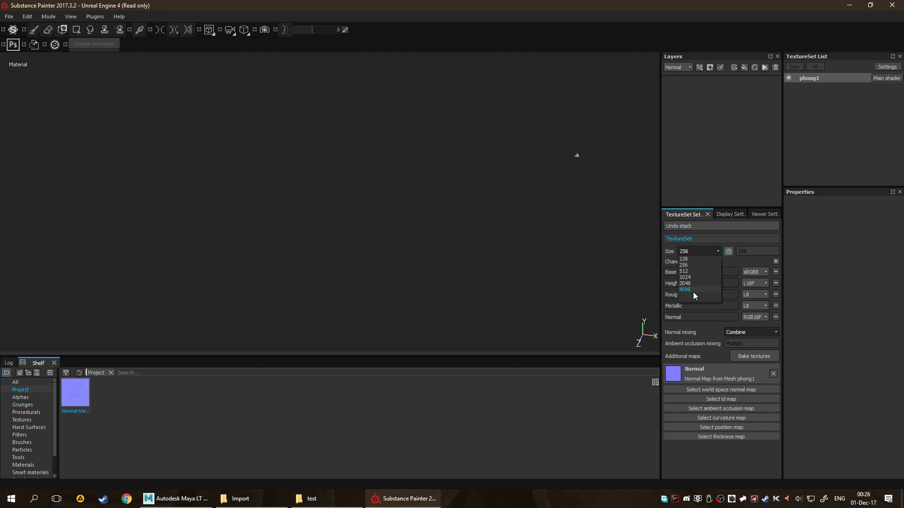
click(688, 289)
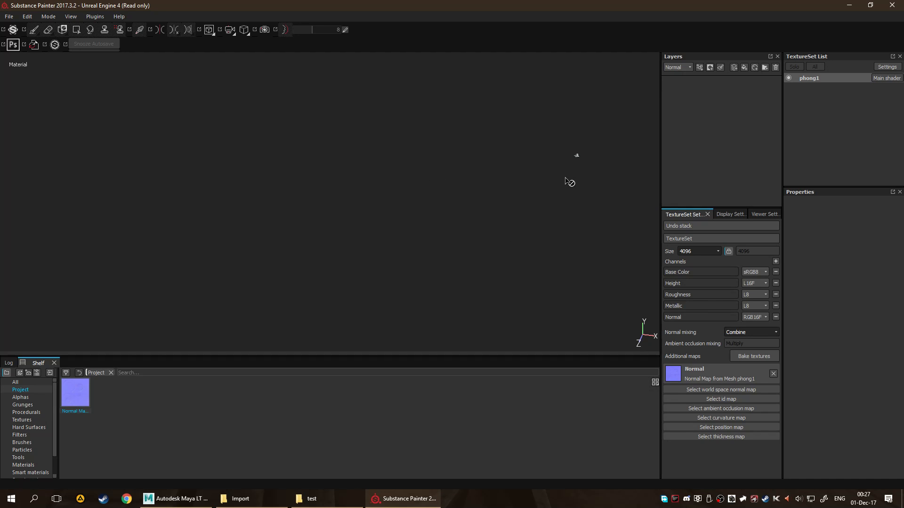
Frame the model and inspect the 4096-size normal detail around the collar and the cone's lower edge.
key(f)
scroll(391, 218, up, 4)
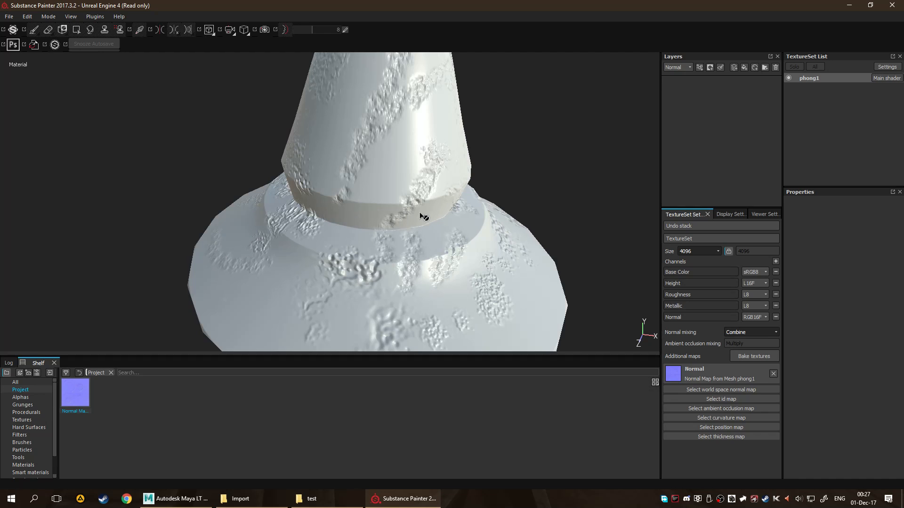
alt+drag(414, 230, 462, 254)
mouse_move(349, 183)
alt+mouse_down()
mouse_move(466, 250)
mouse_move(432, 260)
mouse_move(487, 276)
mouse_move(359, 196)
alt+mouse_up()
scroll(359, 196, down, 5)
alt+drag(488, 224, 437, 234)
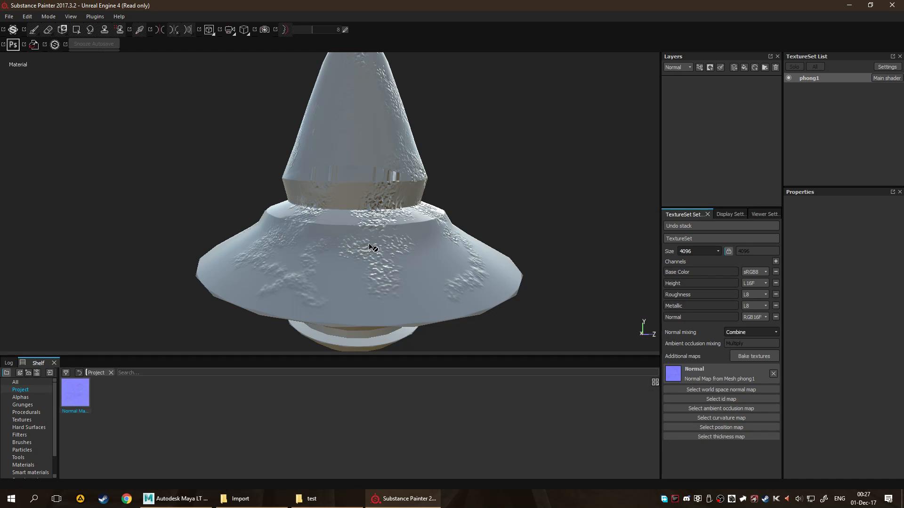
scroll(363, 242, up, 6)
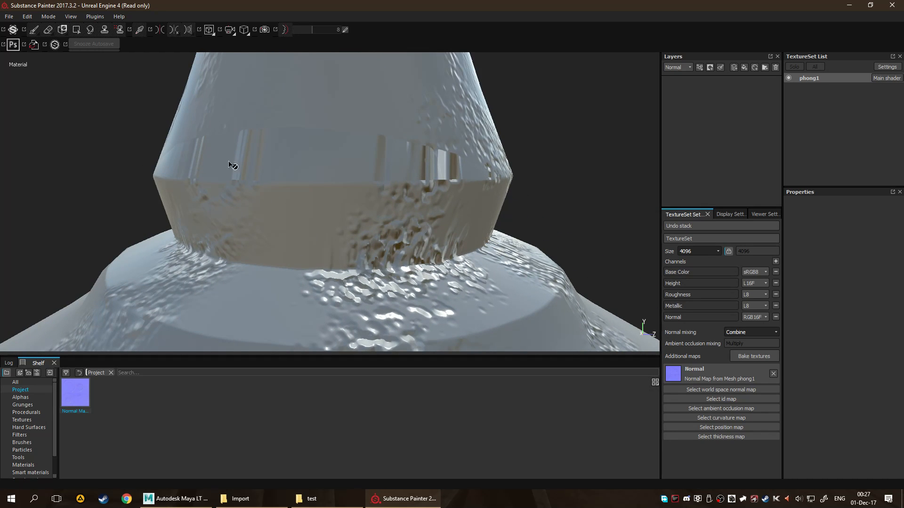
alt+drag(201, 171, 247, 174)
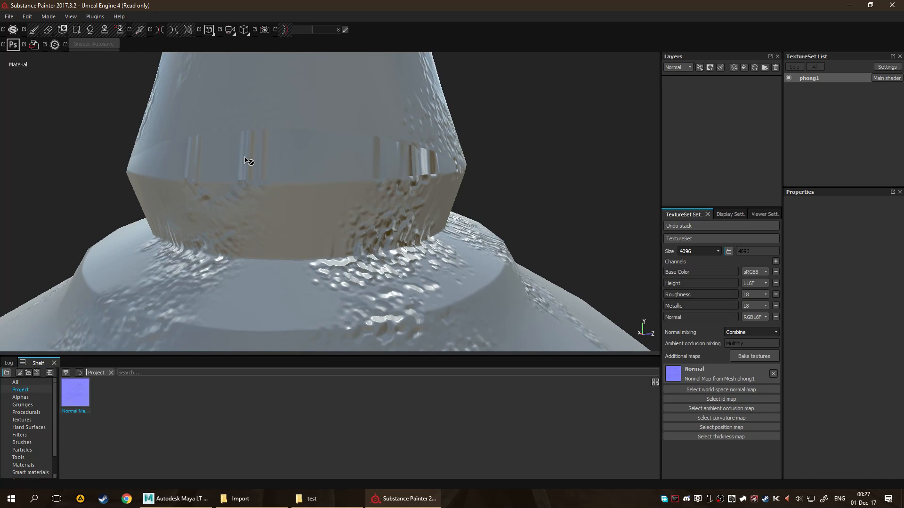
alt+drag(382, 287, 402, 237)
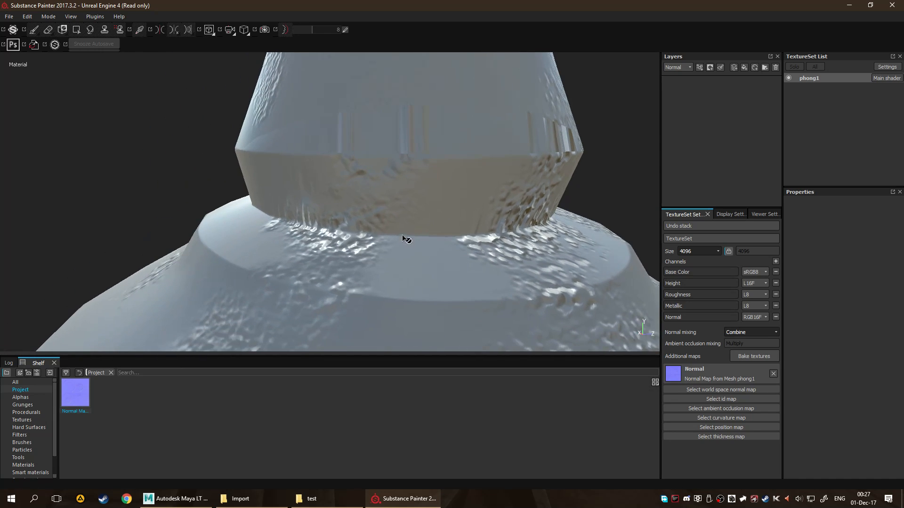
alt+drag(524, 272, 524, 301)
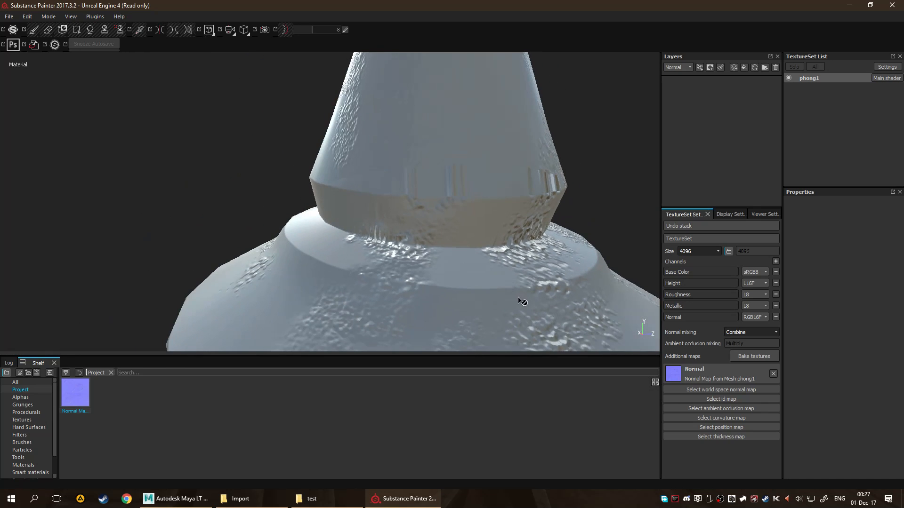
alt+middle_drag(521, 299, 426, 203)
scroll(414, 219, down, 10)
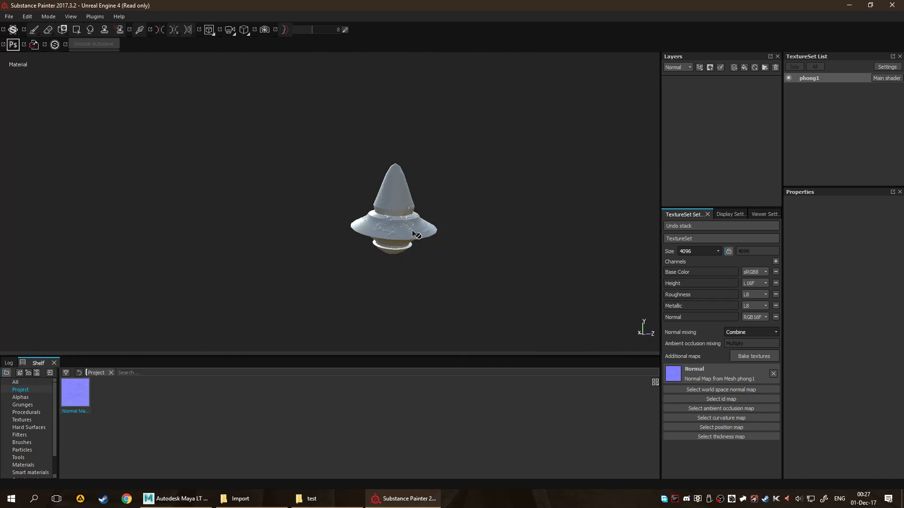
Set the texture set size back to 2048 and check the whole model.
click(711, 254)
click(707, 285)
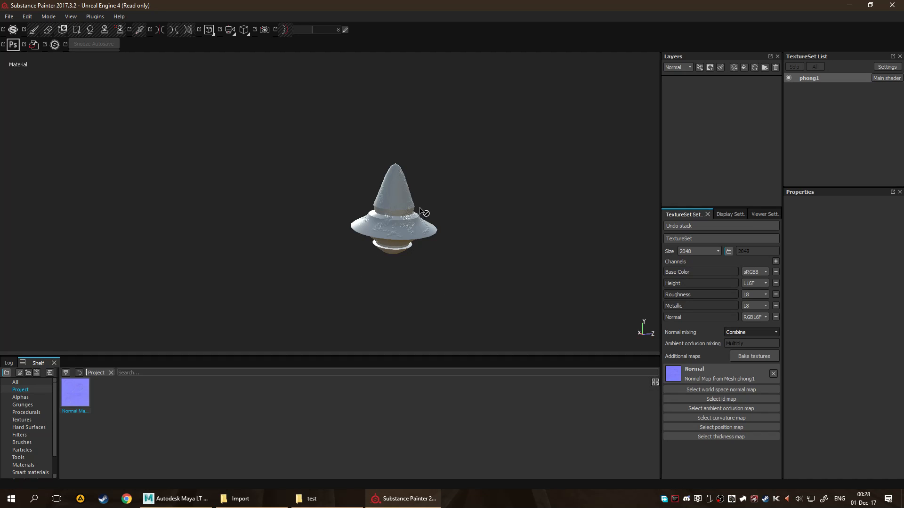
alt+drag(407, 195, 369, 192)
scroll(362, 195, up, 5)
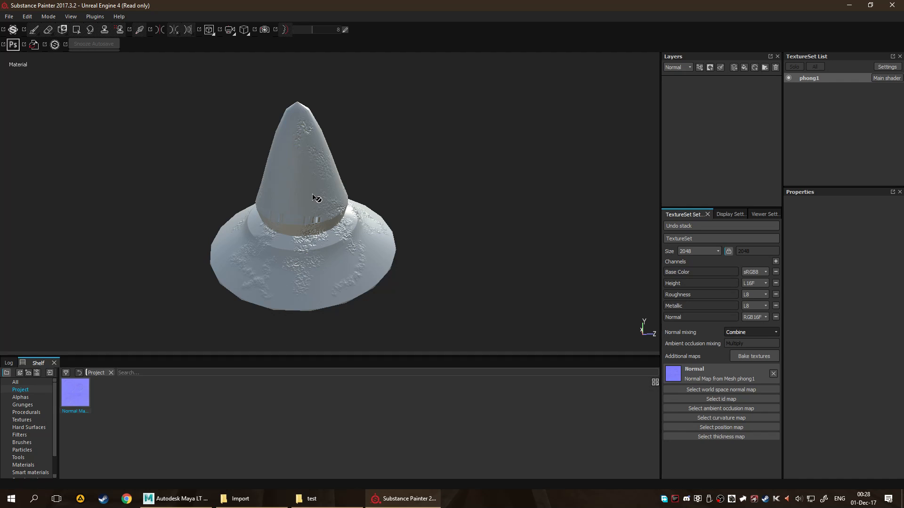
alt+drag(299, 197, 344, 171)
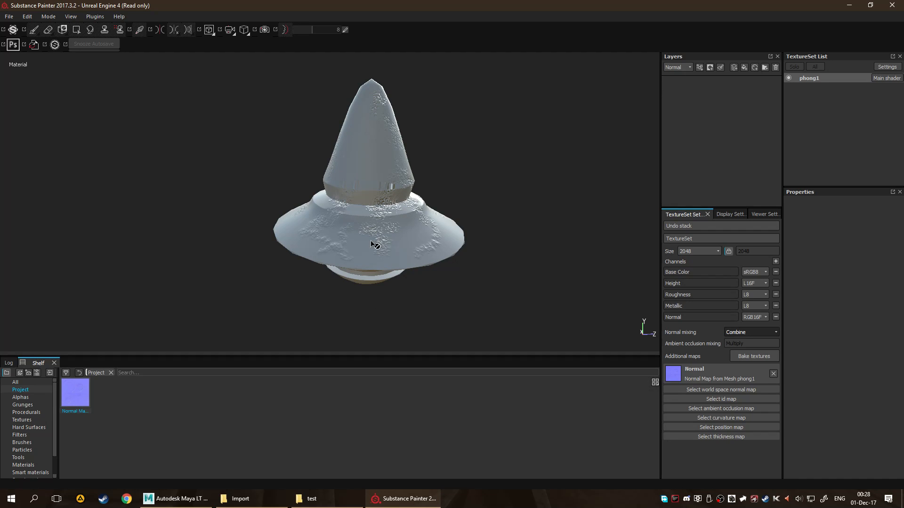
Switch to the low-poly spinning top scene in Autodesk Maya LT.
click(175, 499)
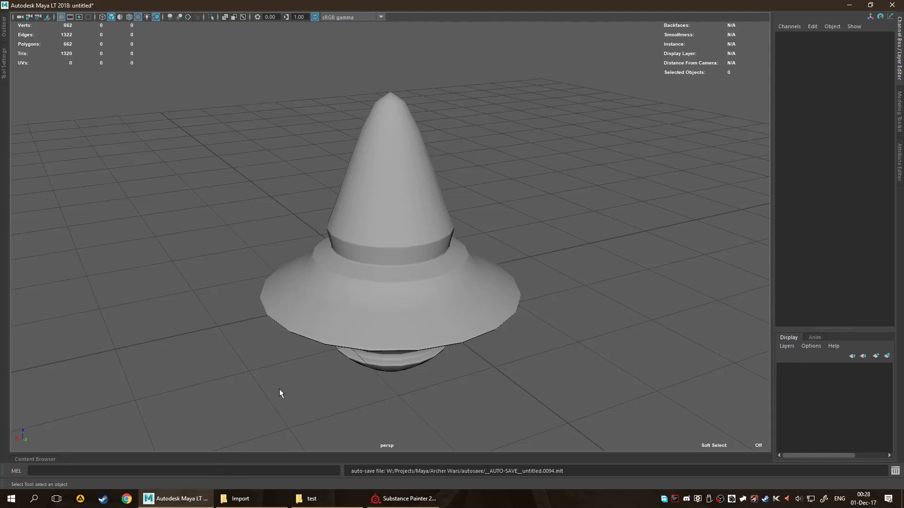
Select the Top_low_ID mesh and examine its wireframe around the body and lower cone up close.
scroll(292, 372, down, 5)
click(380, 276)
alt+right_drag(379, 274, 406, 328)
alt+middle_drag(406, 328, 417, 242)
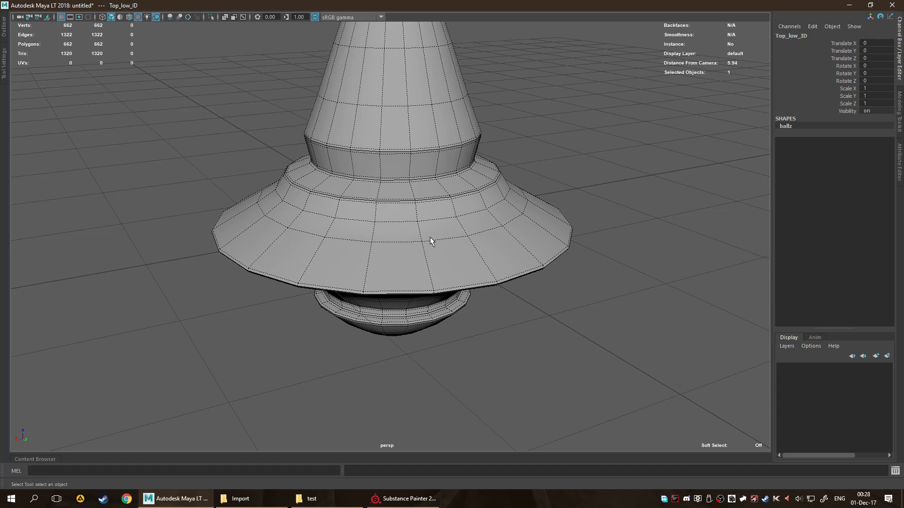
alt+right_drag(430, 236, 385, 279)
Import Top_low.fbx from the test folder into the Maya LT scene.
click(258, 499)
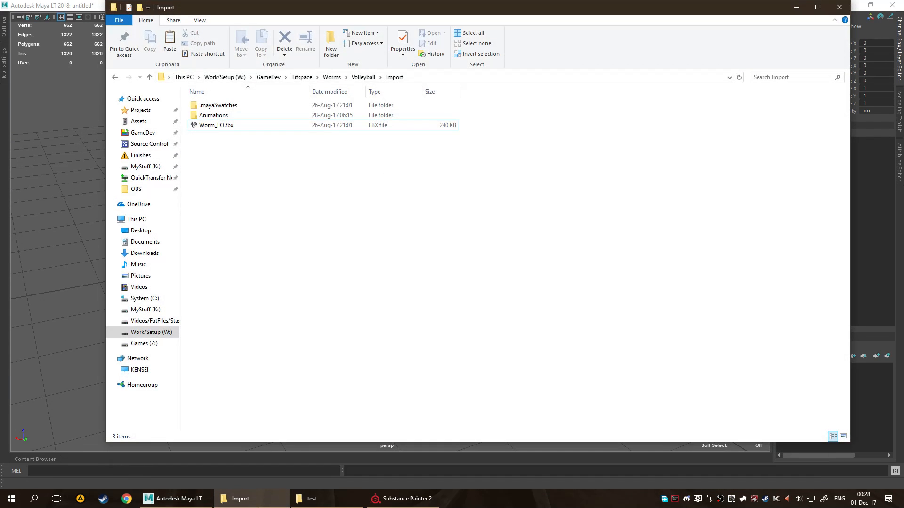
click(260, 499)
click(324, 501)
drag(356, 151, 54, 242)
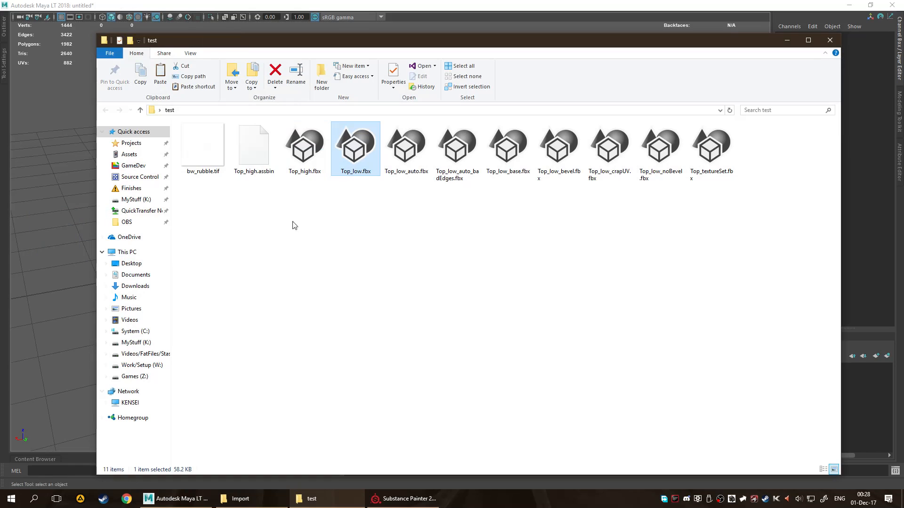
click(787, 40)
Try moving the Top_Body_low part straight up by about 2.6 units, and undo the move.
click(365, 236)
key(w)
drag(392, 205, 393, 54)
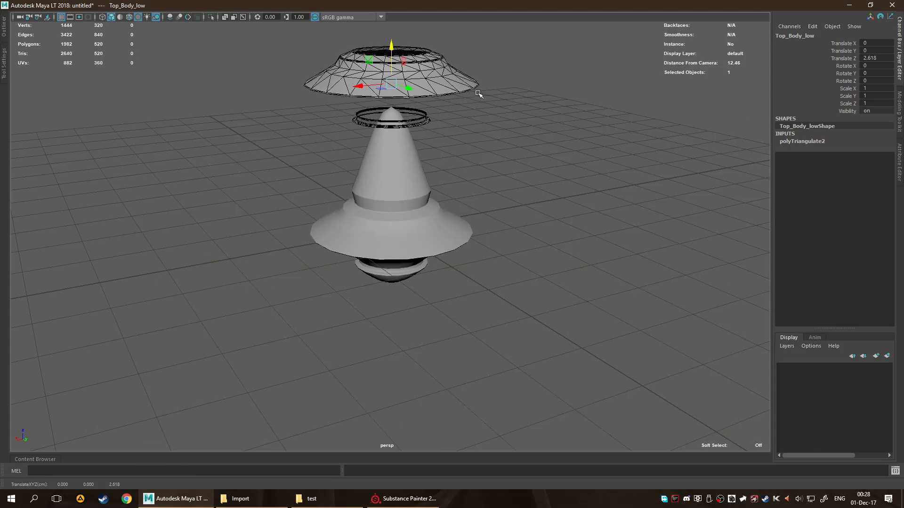
key(ctrl+z)
key(ctrl+z)
List the parts of the Top_low group in the scene hierarchy and try to undo the earlier operations.
click(5, 33)
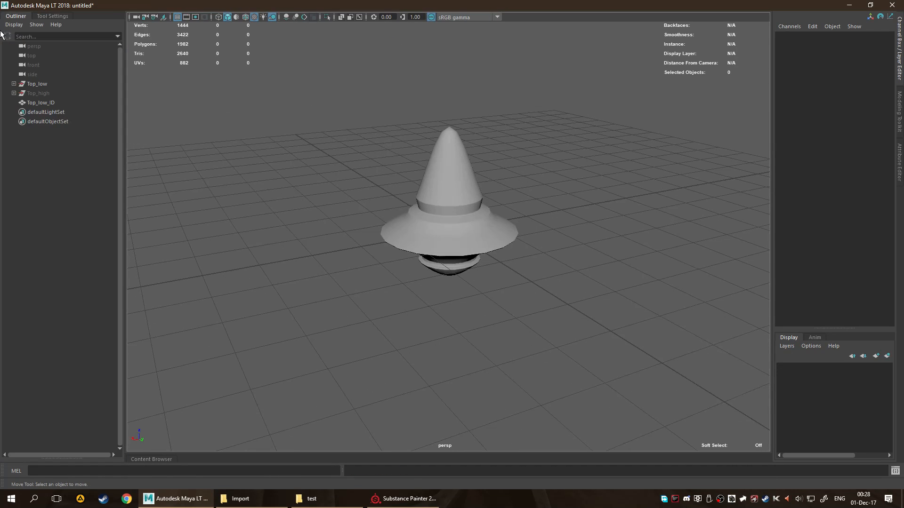
click(14, 85)
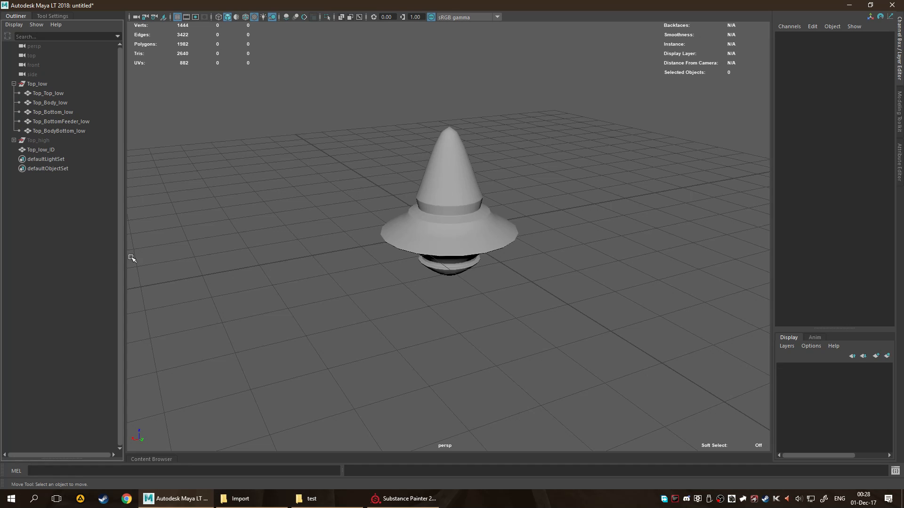
key(ctrl+z)
key(ctrl+z)
key(ctrl+z)
key(ctrl+z)
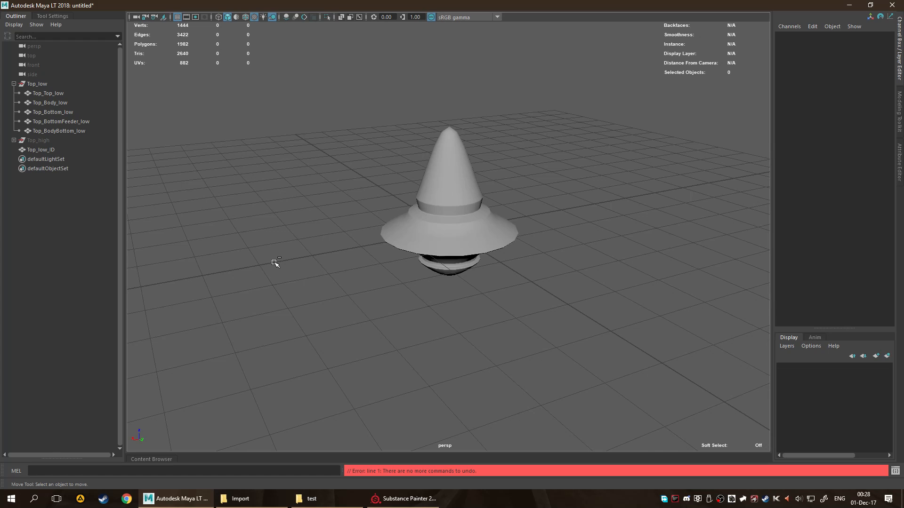
Hide the Top_low group and the Top_low_ID mesh so that the viewport is empty.
click(42, 84)
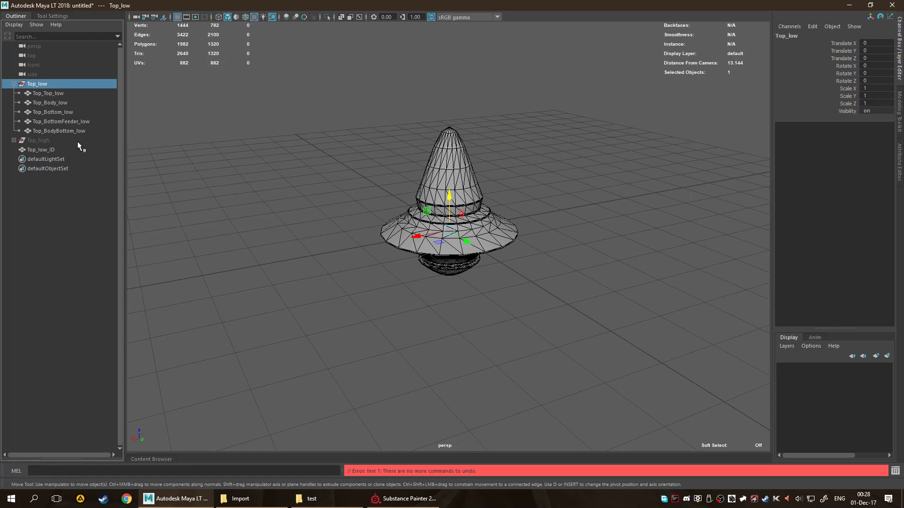
key(h)
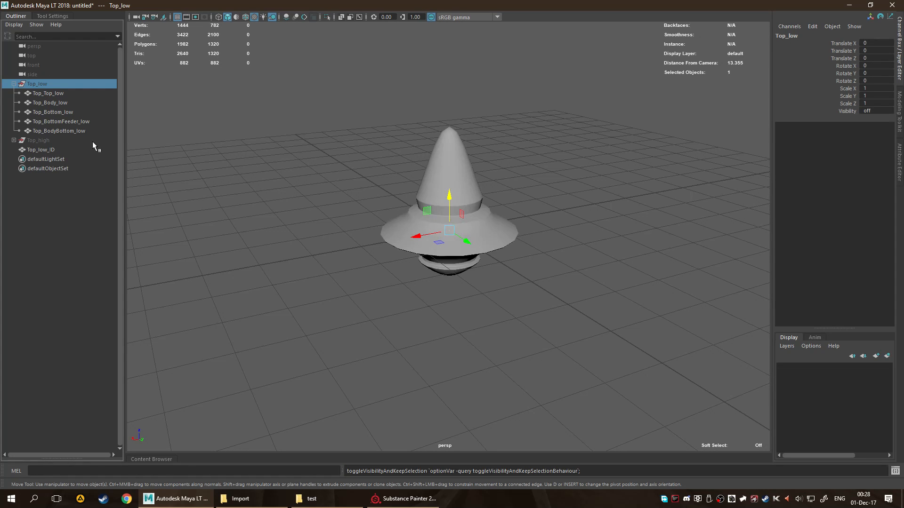
click(14, 84)
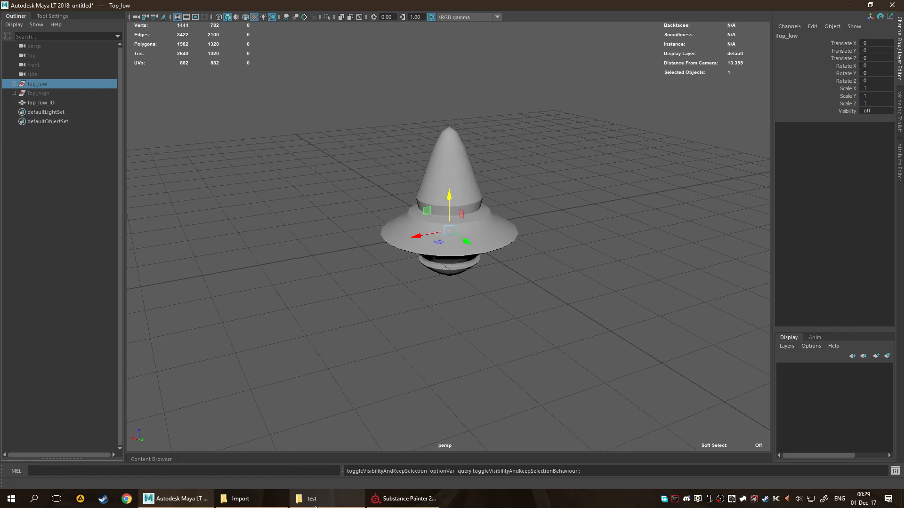
click(277, 505)
click(311, 498)
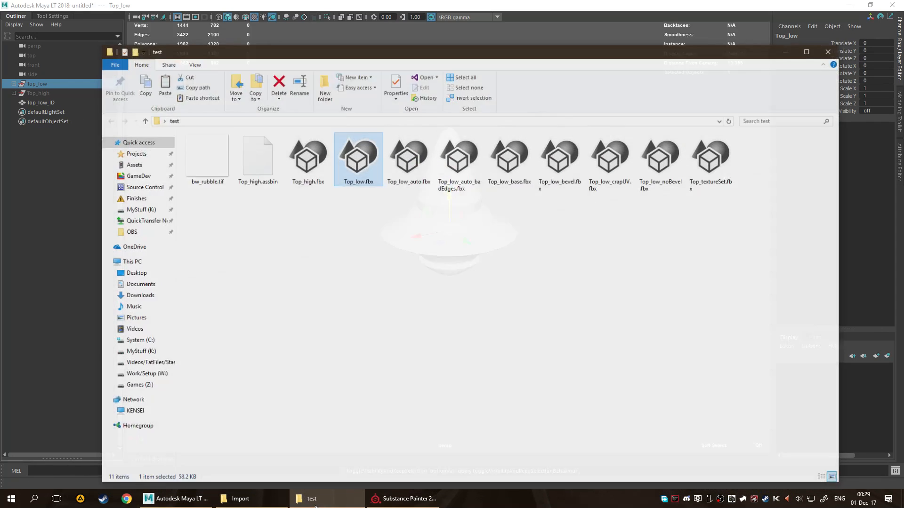
click(7, 225)
click(59, 106)
key(h)
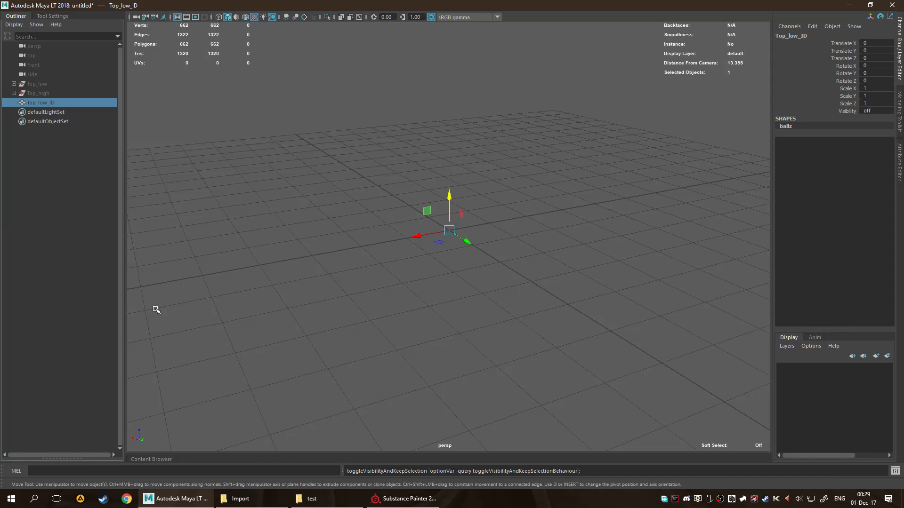
Import Top_low.fbx from the test folder into the emptied viewport.
click(310, 499)
drag(354, 150, 475, 250)
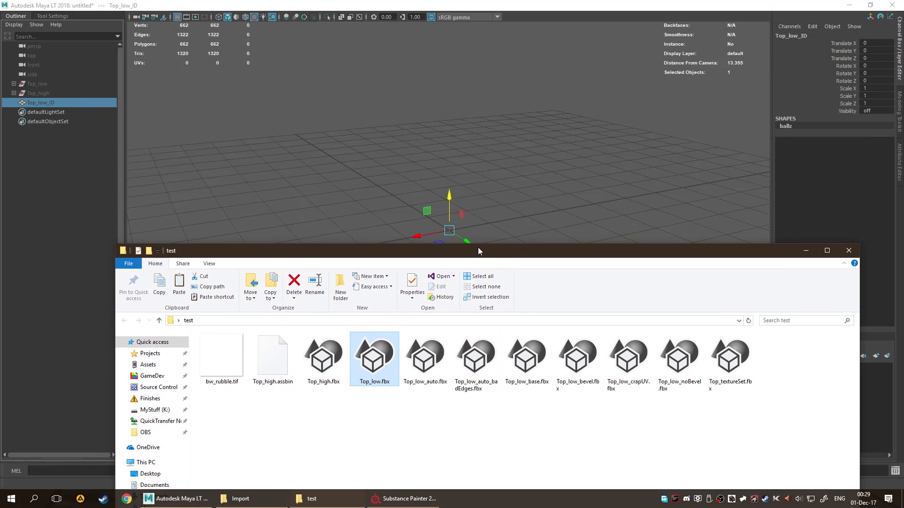
click(332, 153)
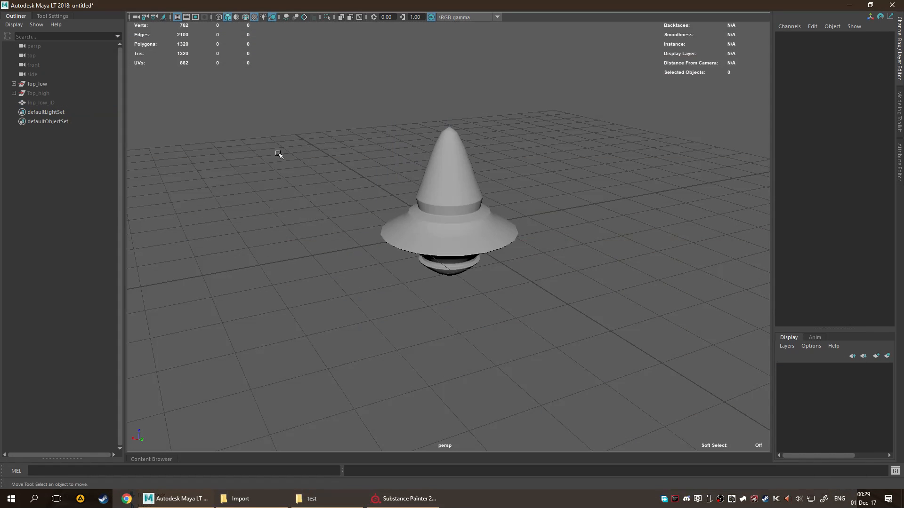
Expand the Top_low group, try moving Top_Top_low straight up by about 2.1 units, and undo the move.
click(14, 84)
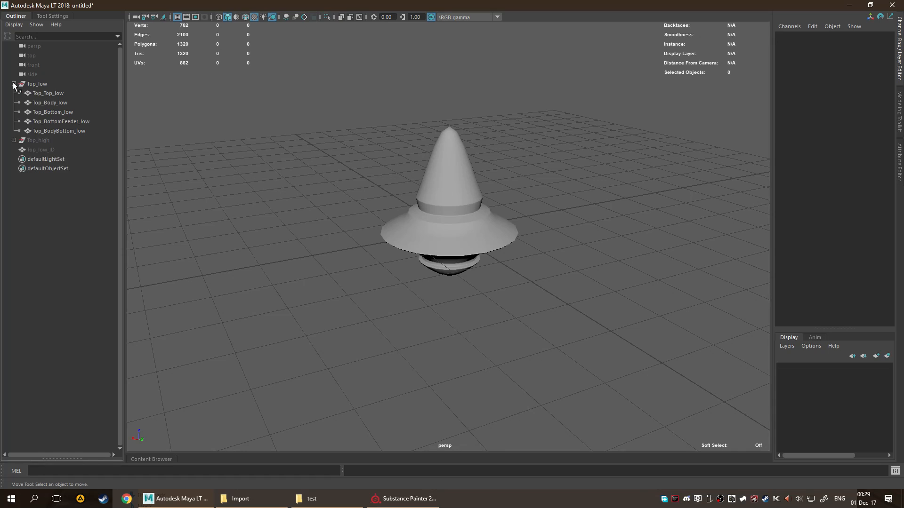
click(463, 227)
click(445, 172)
click(343, 274)
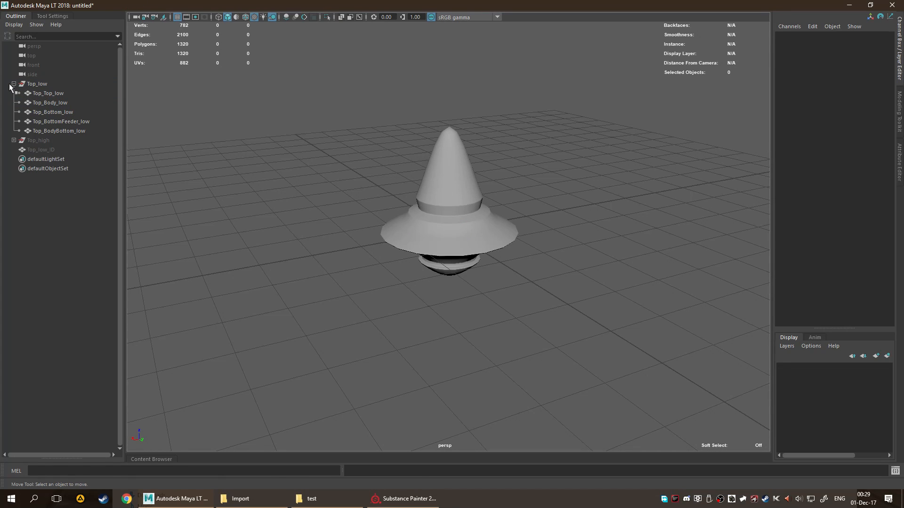
click(58, 93)
drag(445, 193, 448, 121)
key(ctrl+z)
click(89, 249)
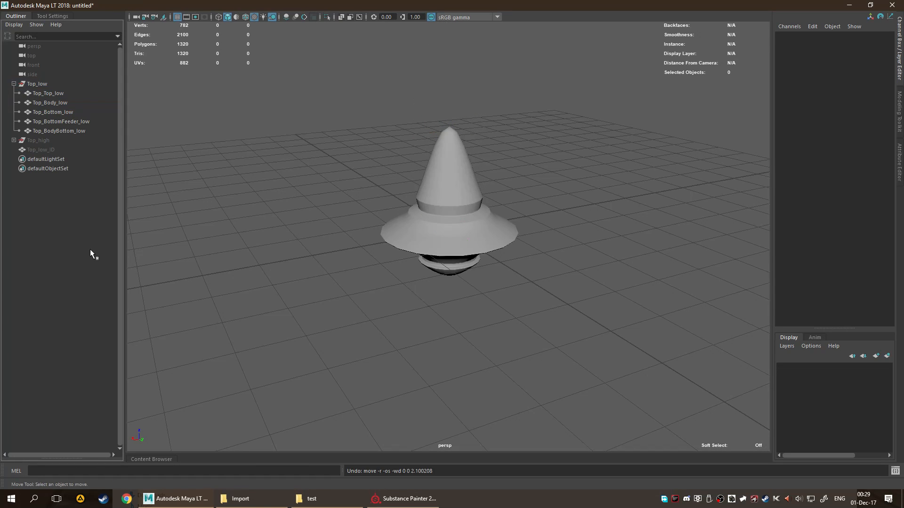
Collapse the Top_low group, hide it, and clear the selection.
click(13, 84)
click(25, 84)
key(h)
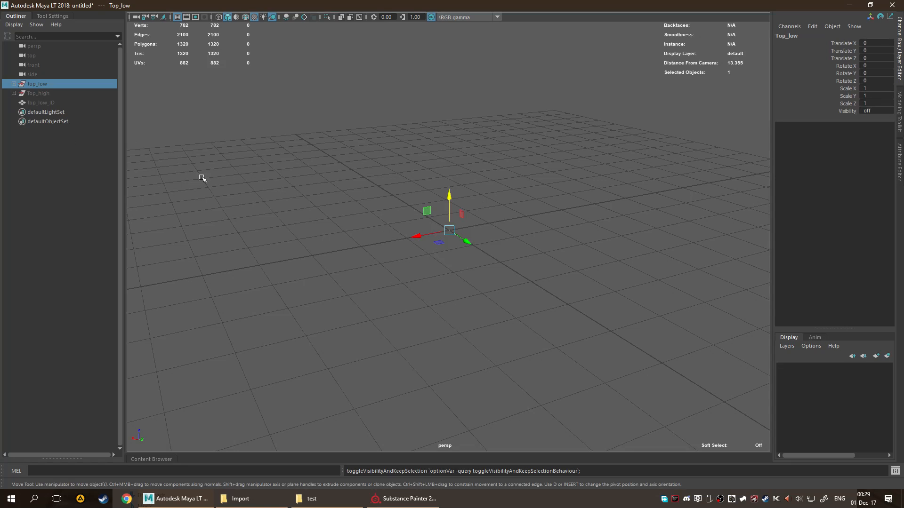
click(103, 253)
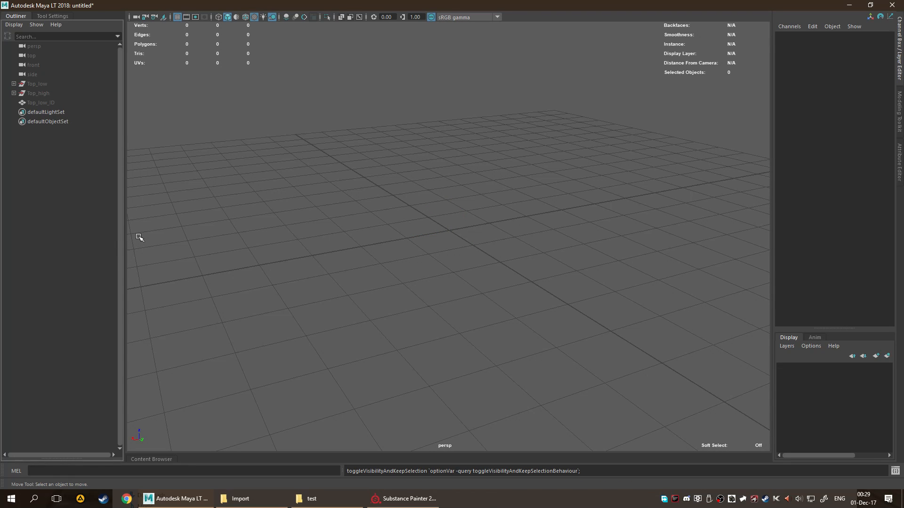
Review the FBX files in the test folder and the part names inside the Top_low and Top_high groups.
click(310, 498)
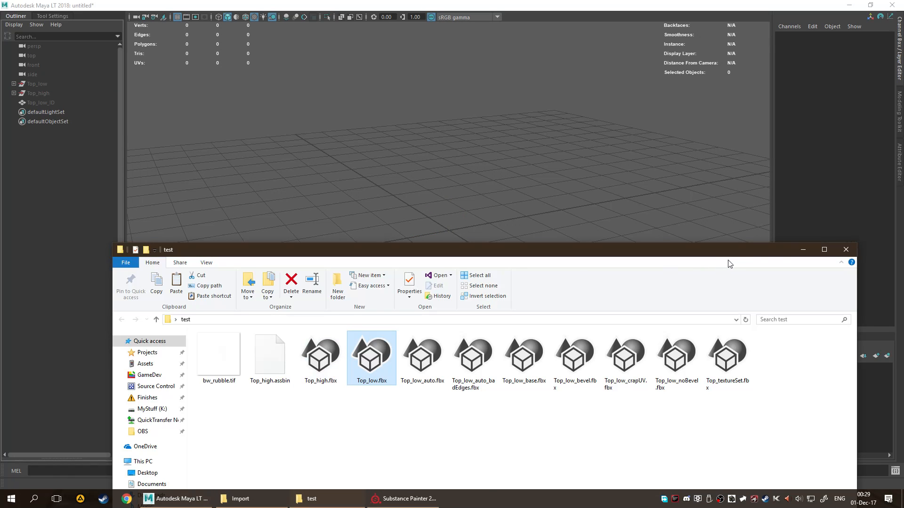
click(803, 249)
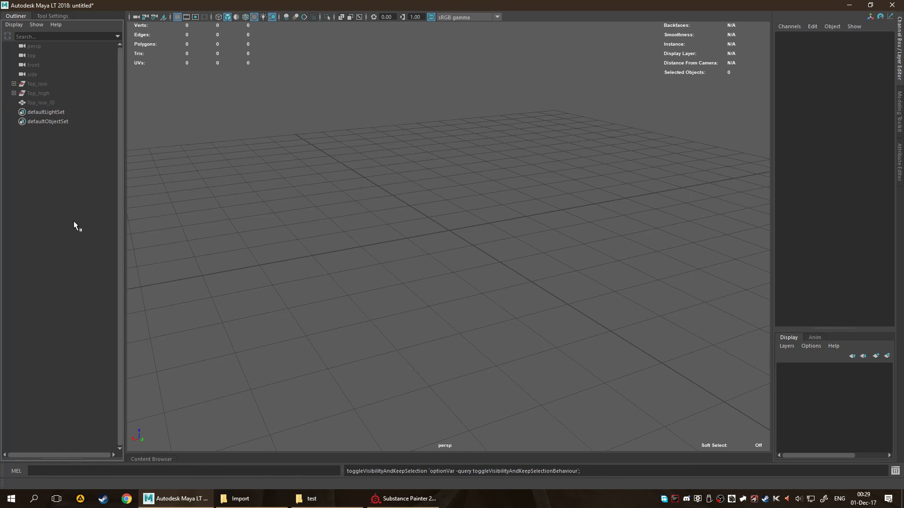
click(14, 84)
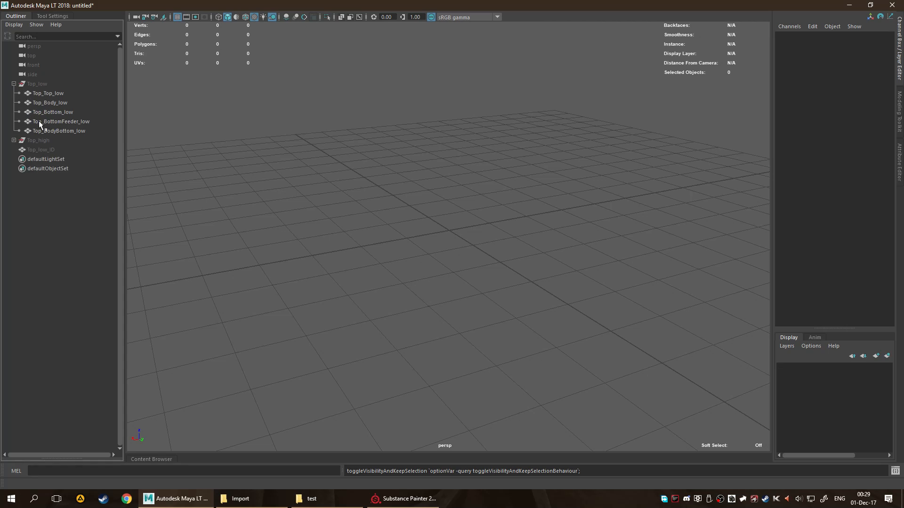
click(14, 140)
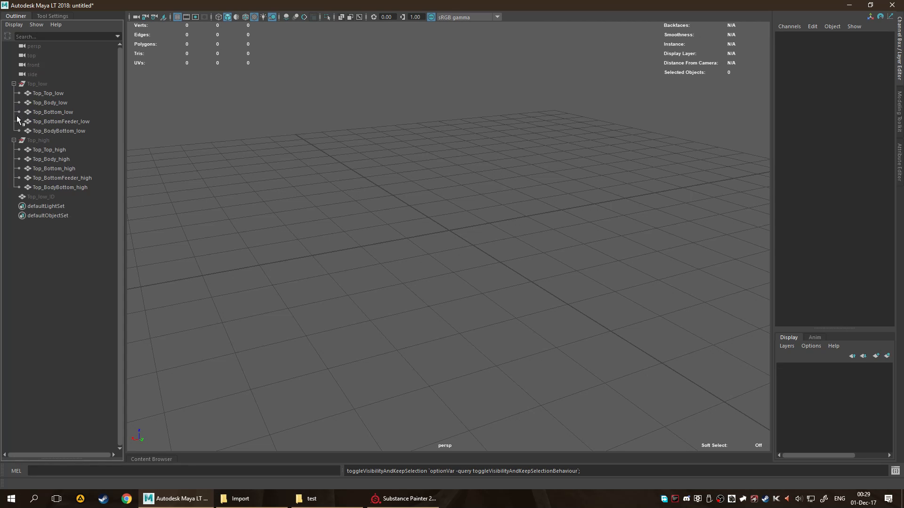
click(14, 140)
click(13, 84)
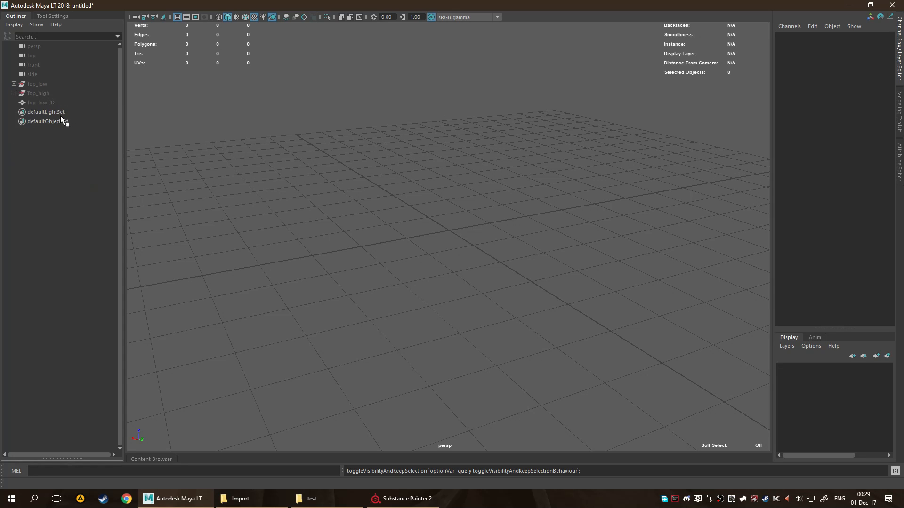
Unhide the Top_low_ID mesh and select it in the viewport.
click(45, 103)
key(h)
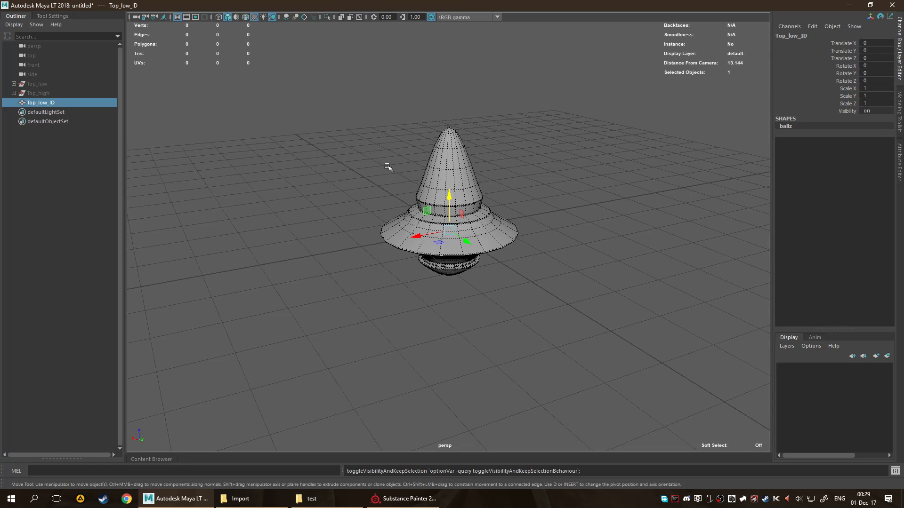
click(372, 184)
click(426, 250)
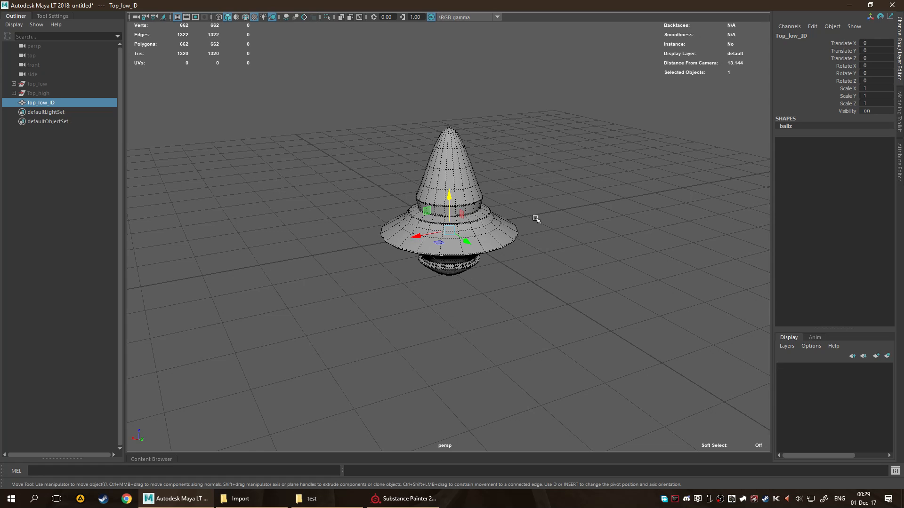
Examine Top_low_ID's edge loops around the collar and brim, and compare them with the textured model in Substance Painter.
scroll(503, 240, up, 6)
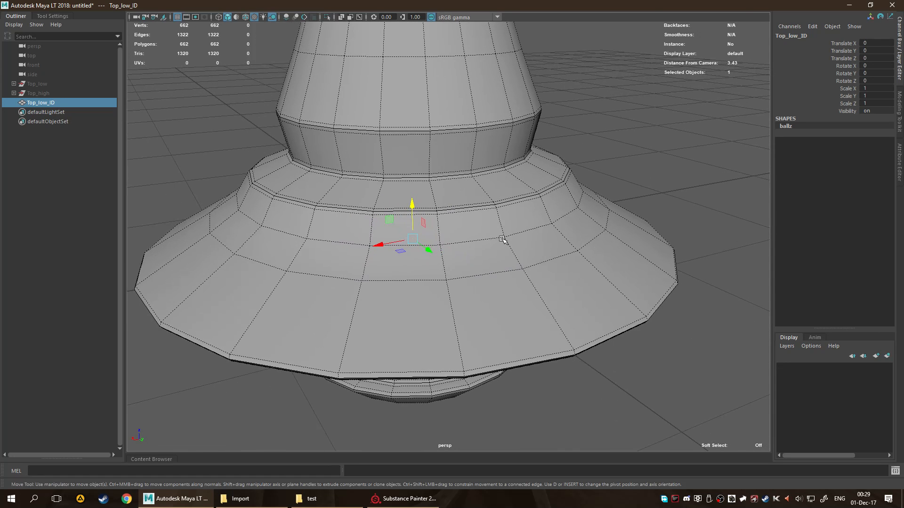
key(q)
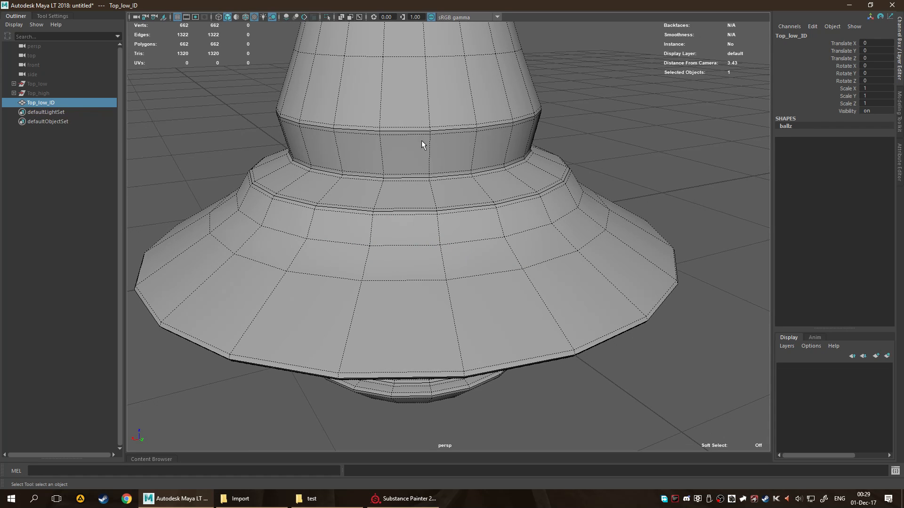
scroll(422, 164, down, 5)
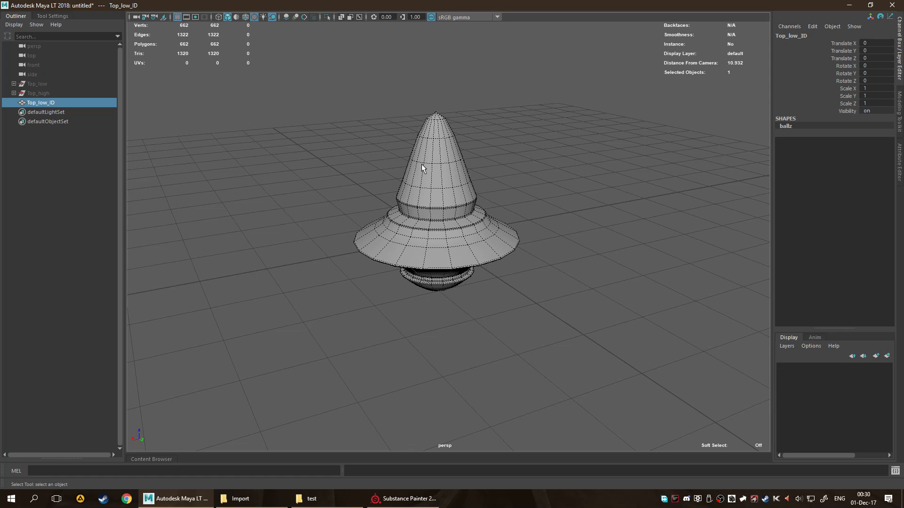
scroll(419, 148, up, 1)
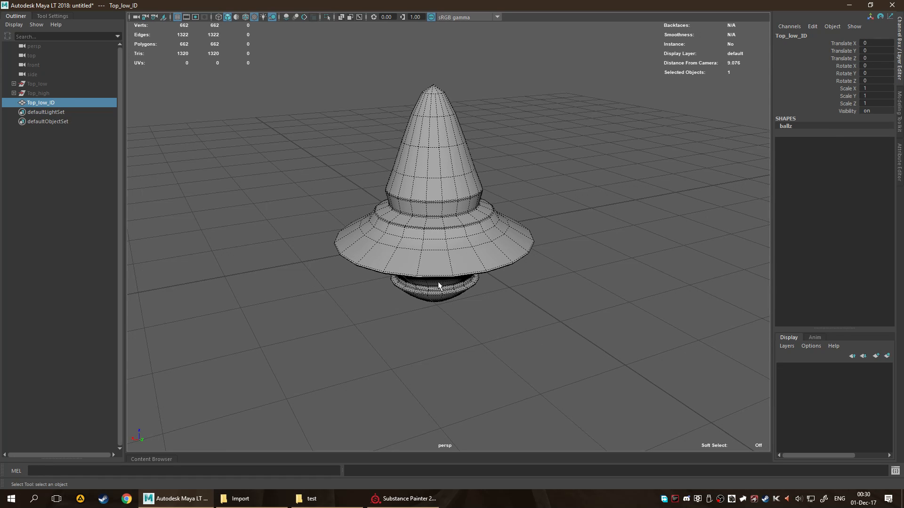
alt+drag(462, 267, 465, 317)
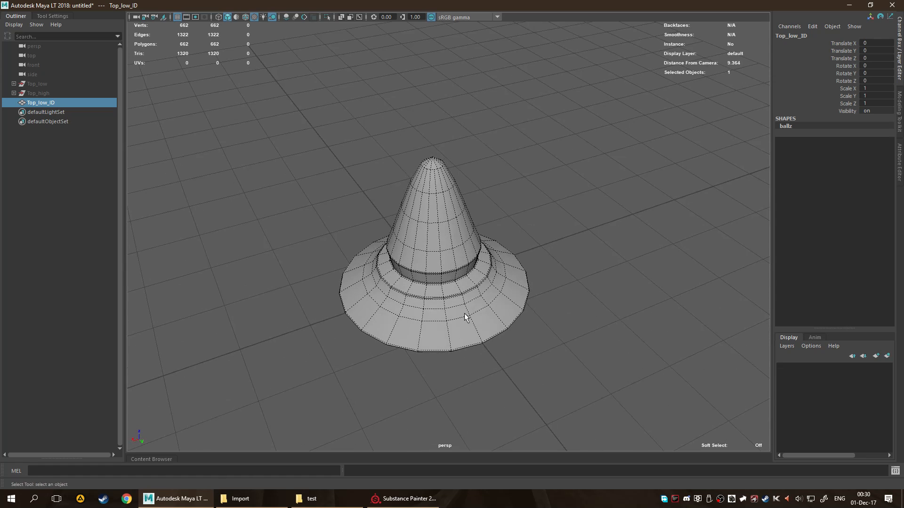
scroll(465, 305, up, 3)
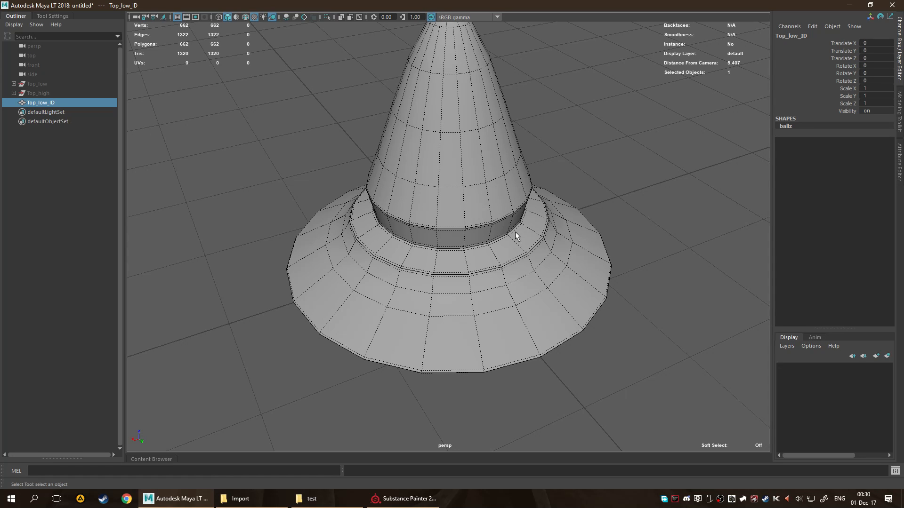
key(alt+Tab)
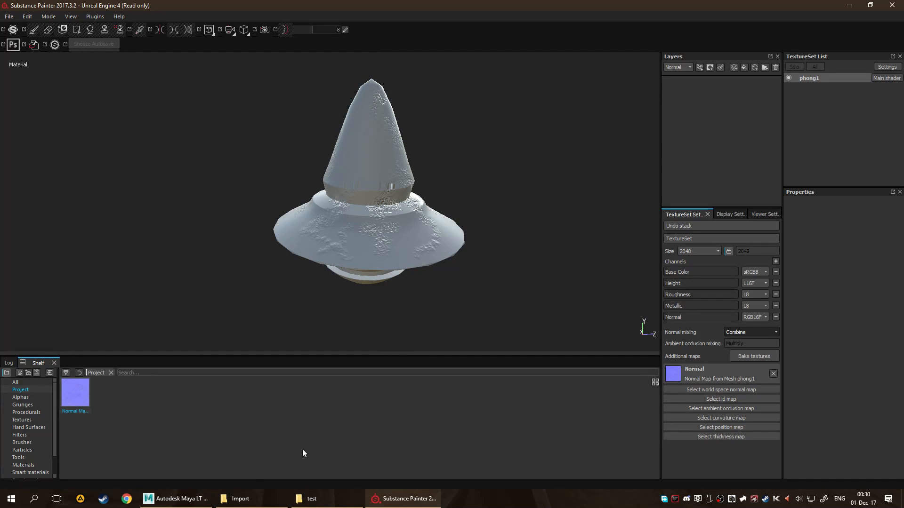
key(alt+Tab)
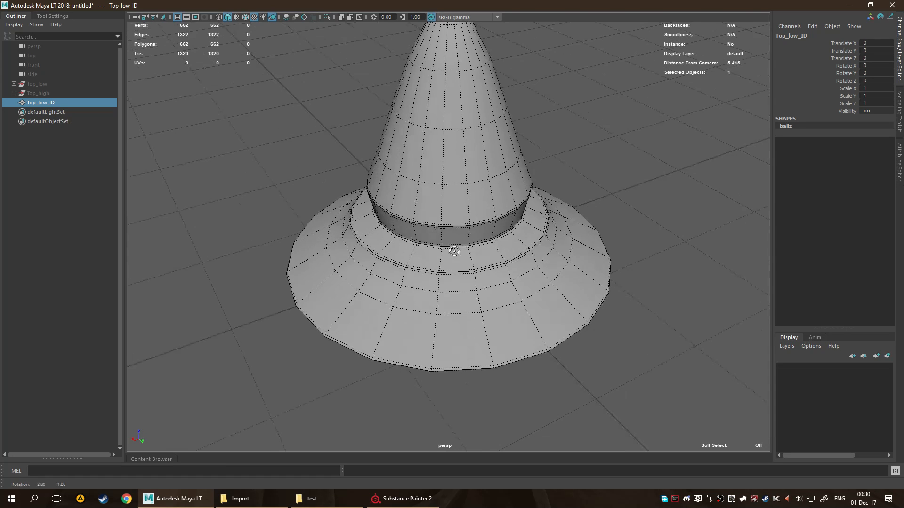
Switch Top_low_ID to face selection and select the face loop of the neck band directly below the cone.
alt+drag(448, 253, 468, 236)
key(F10)
click(696, 193)
key(F11)
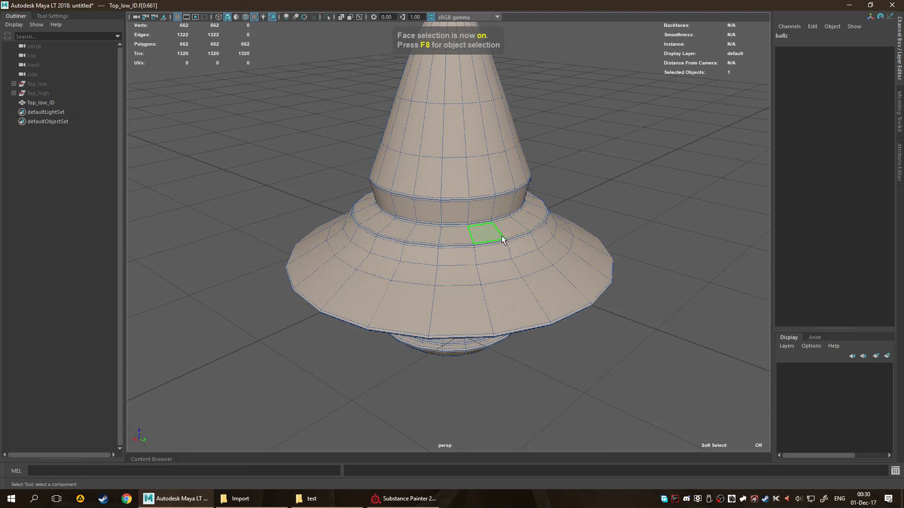
click(429, 210)
shift+double_click(450, 213)
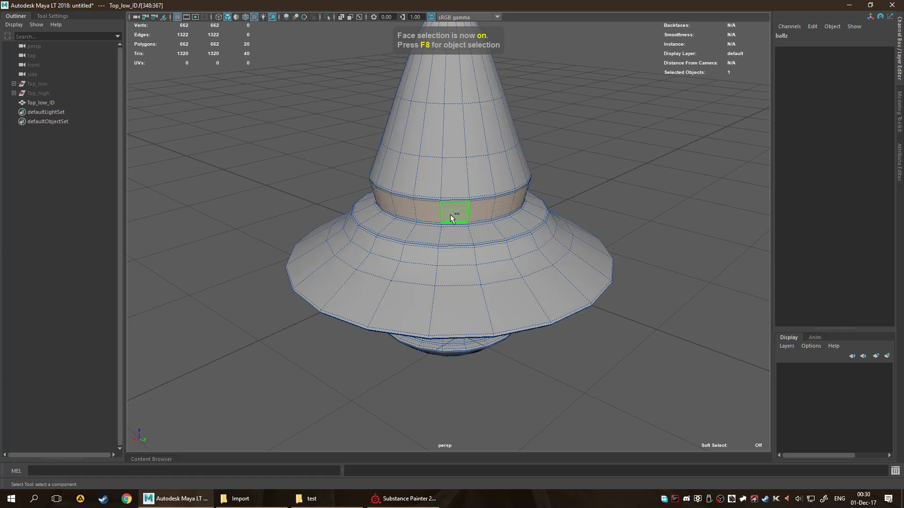
Add the full face loop on top of the collar below the neck band to the selection.
scroll(468, 272, up, 5)
shift+double_click(400, 238)
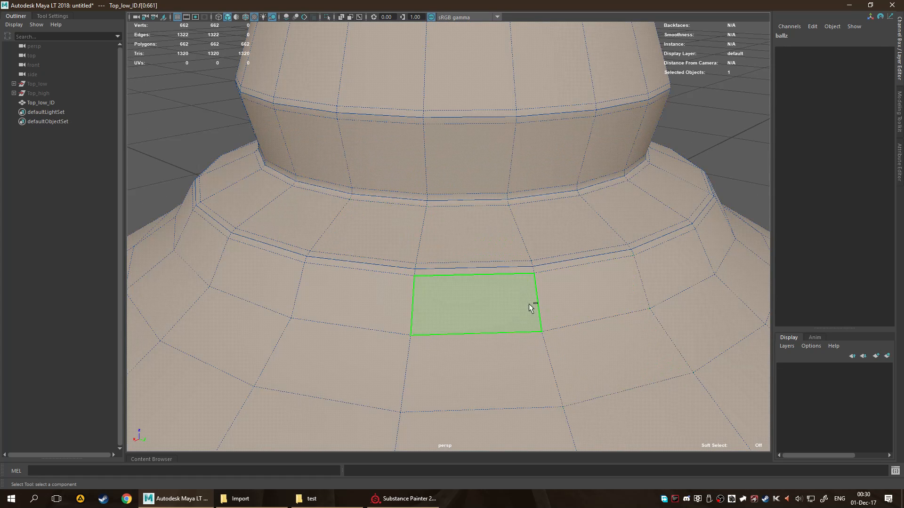
key(ctrl+z)
shift+click(460, 228)
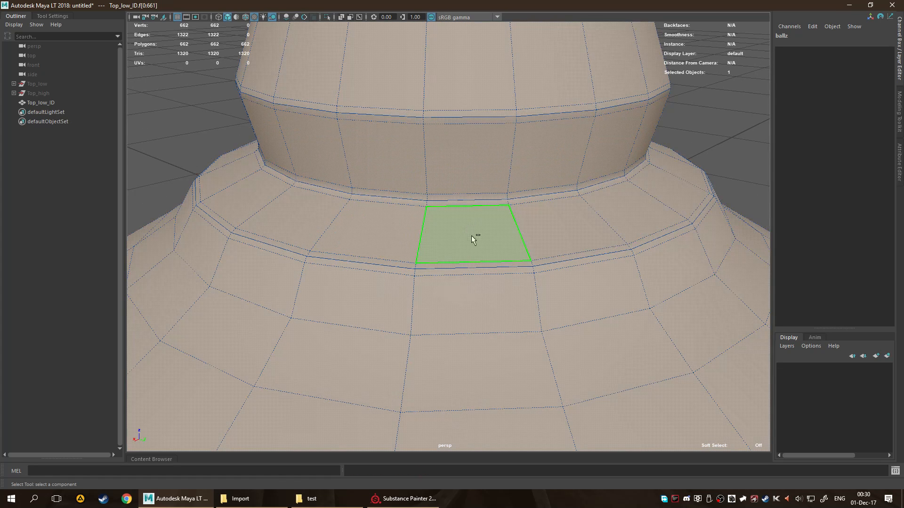
shift+click(560, 231)
shift+double_click(616, 206)
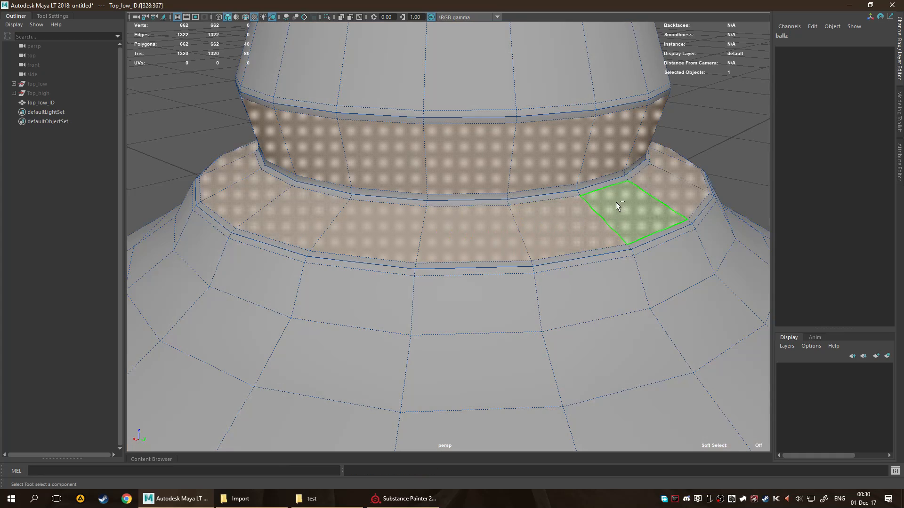
Add the face loop of the groove between the brim's underside and the bottom tip to the selection.
scroll(626, 245, down, 5)
alt+drag(525, 283, 515, 359)
scroll(493, 322, up, 5)
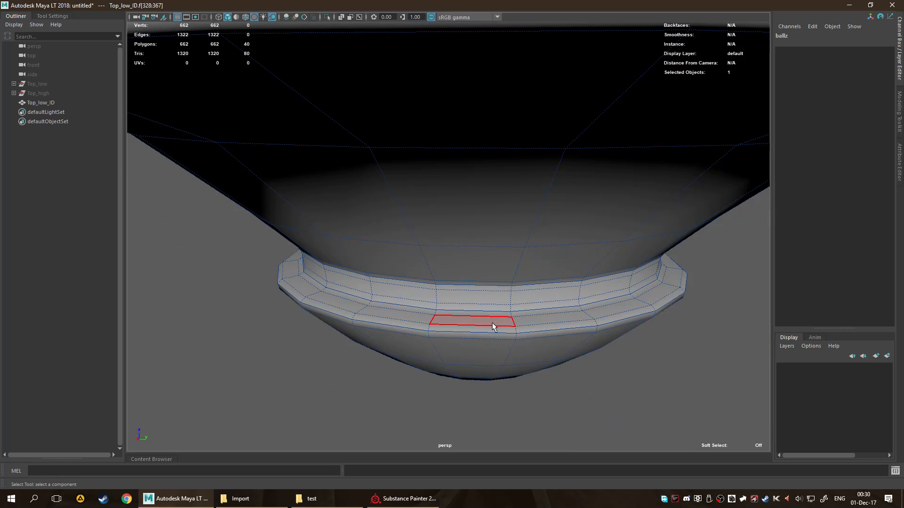
shift+click(473, 297)
shift+double_click(534, 298)
Extend the face selection with the thin face loops around the brim's outer rim.
alt+drag(537, 307, 528, 266)
scroll(474, 323, up, 5)
alt+drag(471, 317, 447, 302)
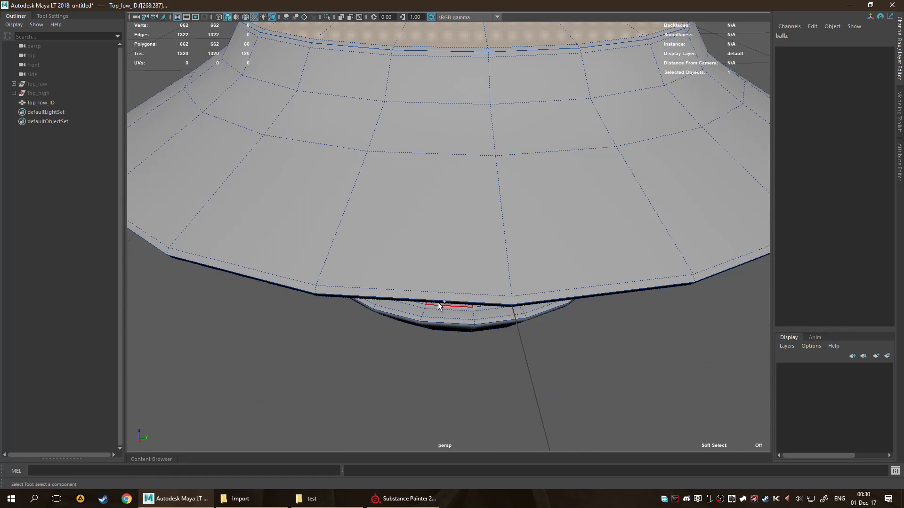
shift+double_click(539, 299)
alt+drag(541, 299, 455, 152)
shift+double_click(547, 97)
Add the ring of triangular faces capping the cone's tip to the selection.
alt+drag(617, 202, 561, 281)
scroll(515, 333, up, 3)
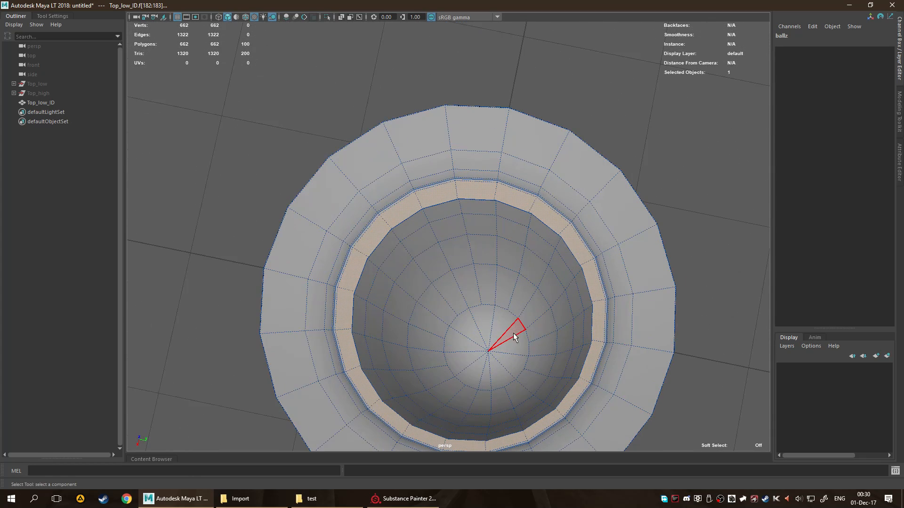
shift+double_click(472, 351)
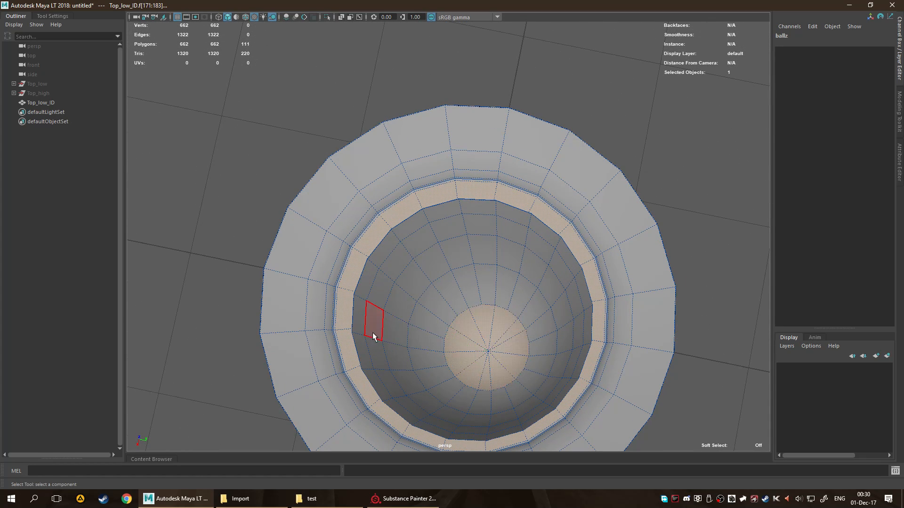
Add a vertical strip of faces running down one side of the cone from the tip cap.
scroll(384, 343, down, 5)
alt+drag(394, 355, 517, 323)
scroll(516, 322, up, 5)
mouse_move(525, 291)
alt+mouse_down()
mouse_move(651, 238)
mouse_move(654, 214)
mouse_move(587, 259)
mouse_move(612, 227)
mouse_move(613, 238)
mouse_move(505, 316)
mouse_move(540, 365)
mouse_move(453, 312)
mouse_move(523, 303)
mouse_move(466, 298)
mouse_move(462, 250)
mouse_move(386, 244)
mouse_move(456, 236)
alt+mouse_up()
scroll(654, 215, down, 5)
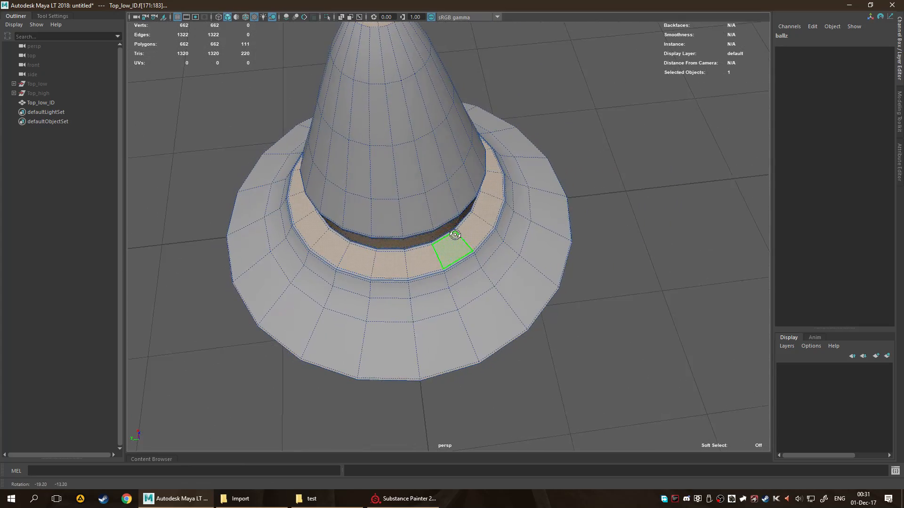
shift+drag(375, 65, 377, 93)
click(413, 212)
alt+drag(414, 212, 360, 207)
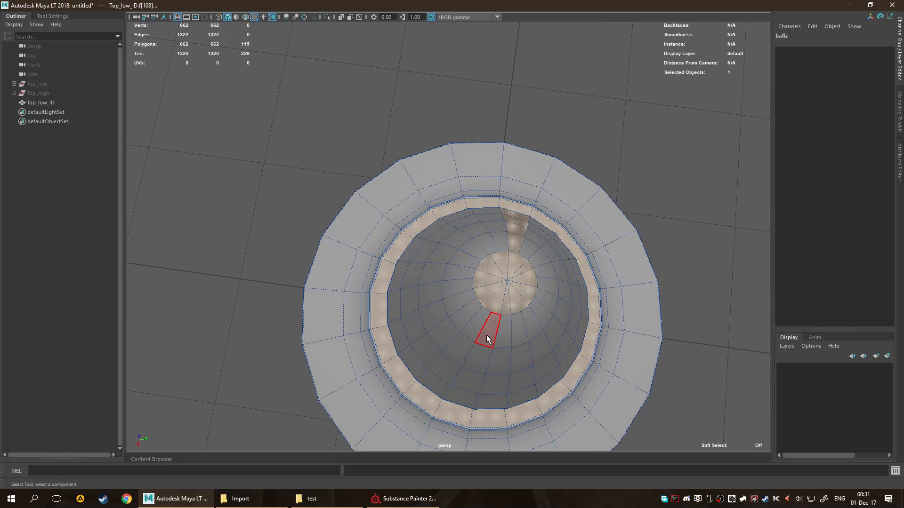
Add further vertical strips of faces down the other sides of the cone to the selection.
alt+drag(494, 337, 510, 323)
mouse_move(501, 203)
mouse_down()
mouse_move(489, 360)
mouse_move(459, 306)
mouse_move(483, 204)
mouse_up()
alt+drag(587, 182, 484, 191)
drag(371, 256, 466, 263)
alt+drag(466, 263, 566, 242)
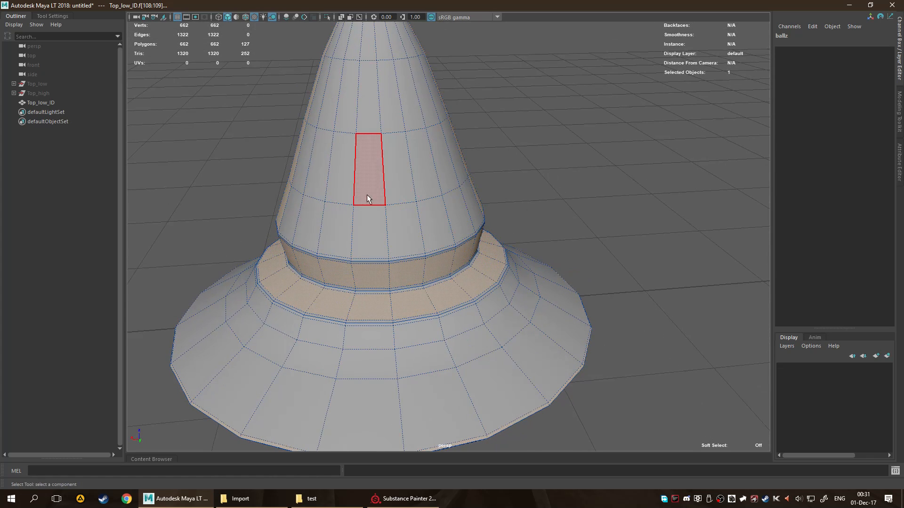
Add blocks of adjacent faces in the cone's wide middle band and in the band below it.
drag(298, 172, 355, 173)
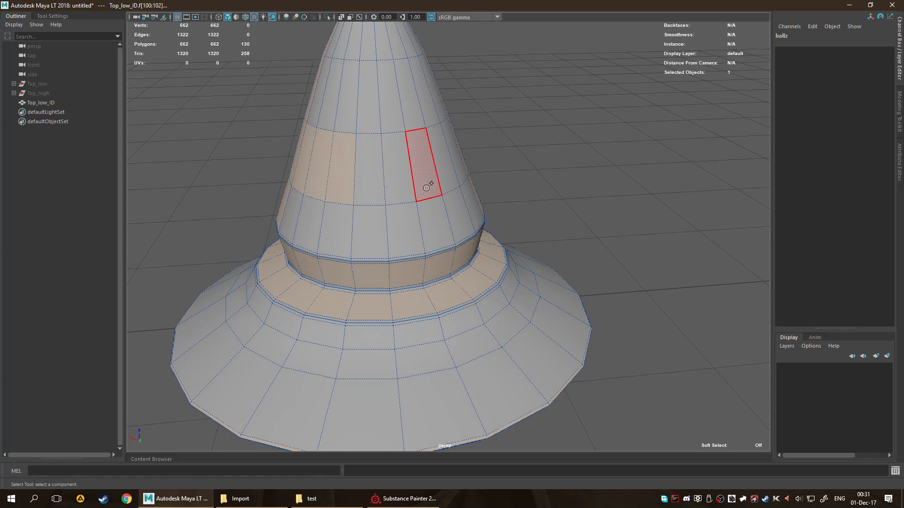
shift+drag(425, 181, 457, 173)
shift+drag(370, 236, 400, 237)
Continue the blocky pattern by adding face blocks on the remaining sides of the cone's two lower bands.
alt+drag(623, 193, 481, 198)
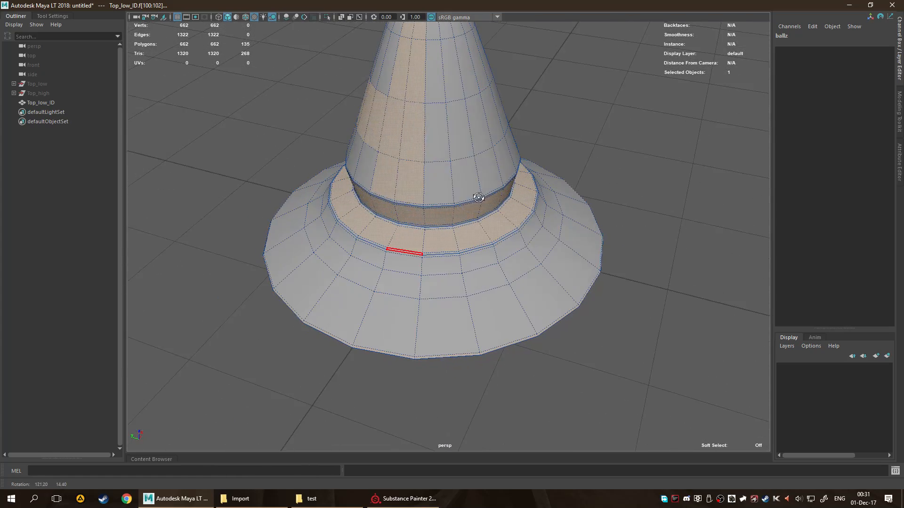
shift+drag(426, 144, 480, 141)
alt+drag(591, 140, 484, 147)
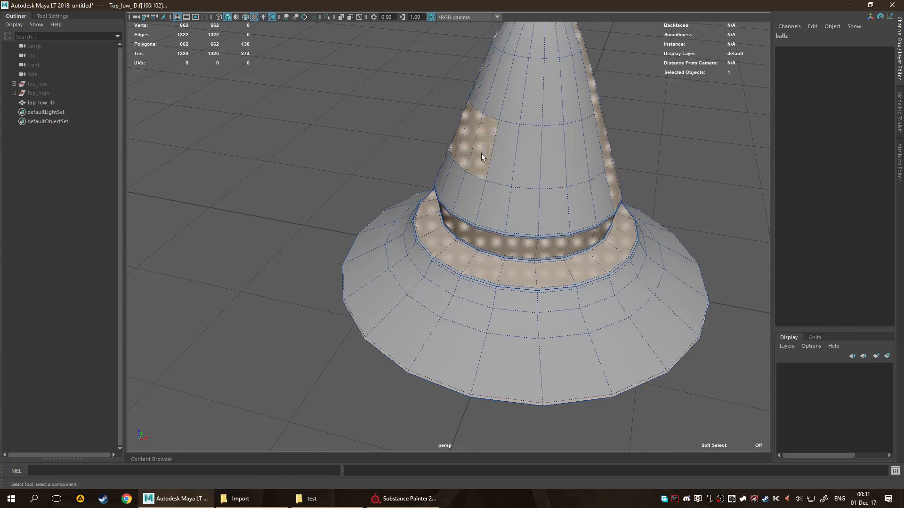
shift+drag(505, 209, 517, 207)
shift+drag(553, 172, 591, 166)
alt+drag(631, 201, 724, 245)
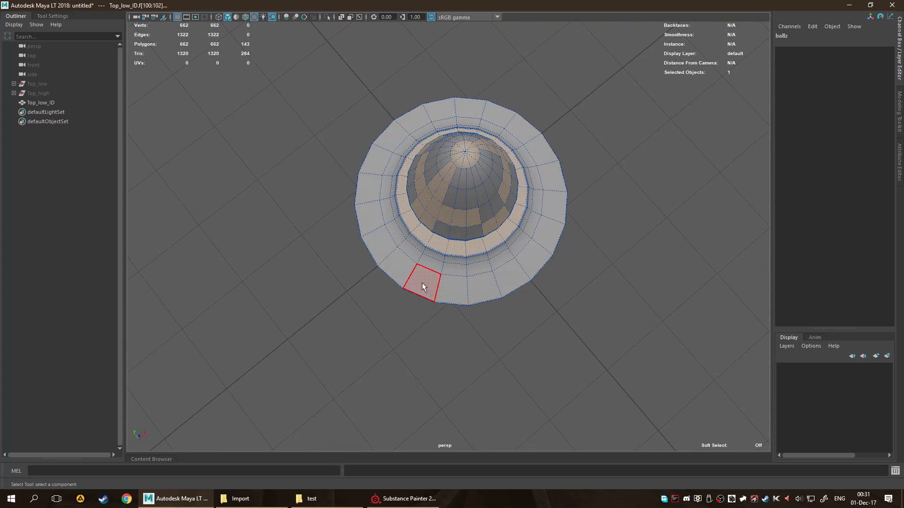
Add every second face of the brim's upper ring to the selection, all the way around the cone.
alt+drag(413, 269, 626, 245)
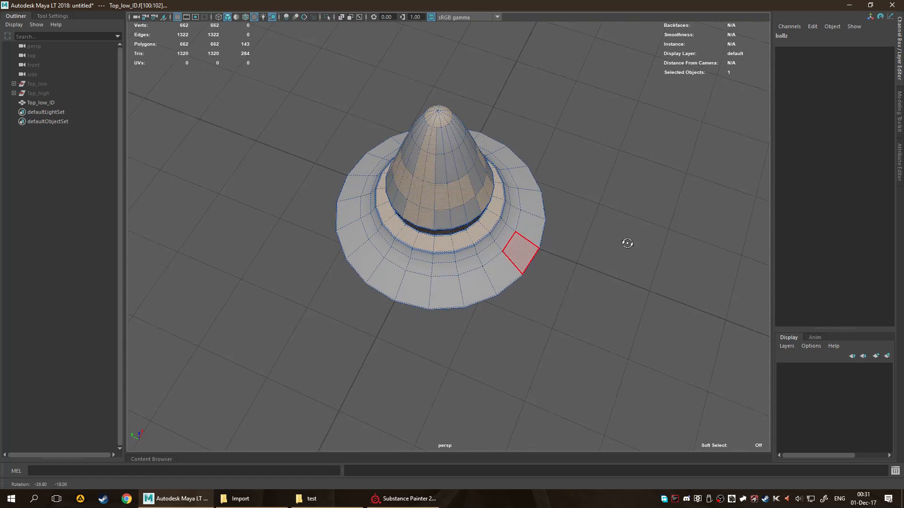
shift+click(443, 273)
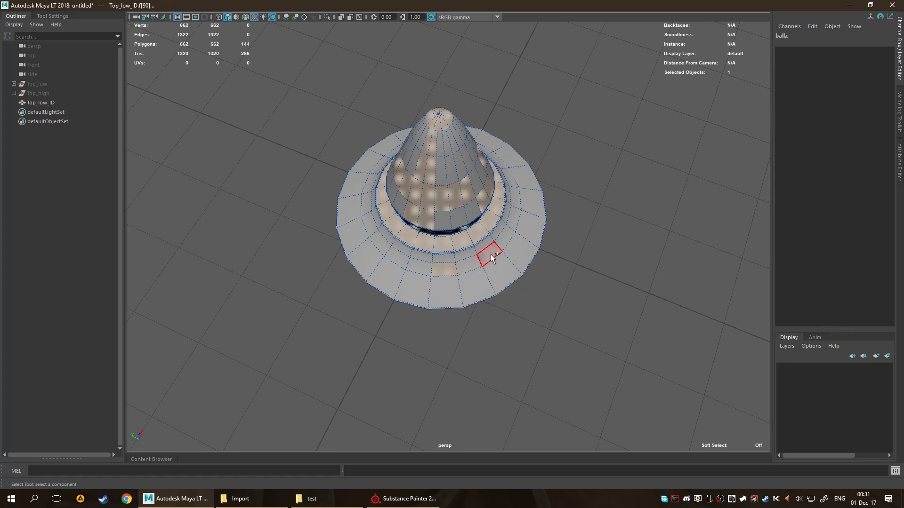
shift+click(491, 255)
shift+click(512, 219)
shift+click(511, 179)
alt+drag(651, 185, 514, 185)
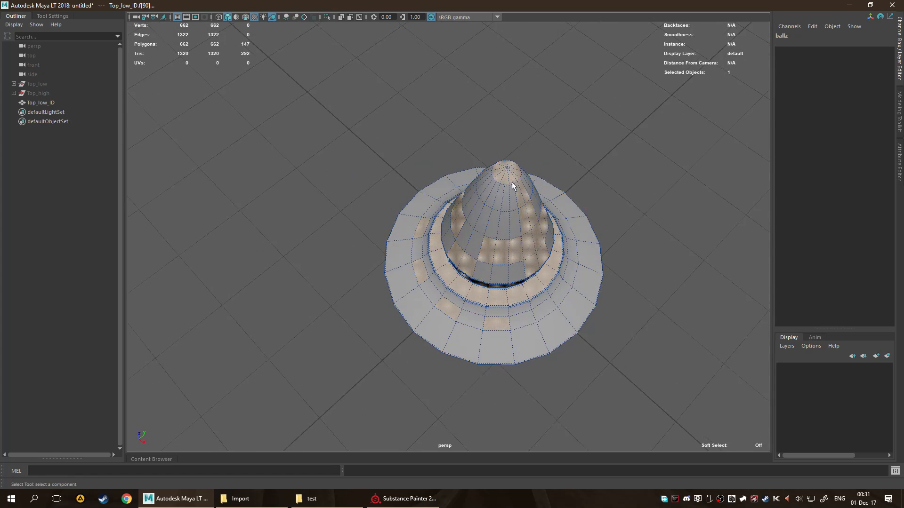
shift+click(569, 281)
alt+drag(679, 231, 575, 235)
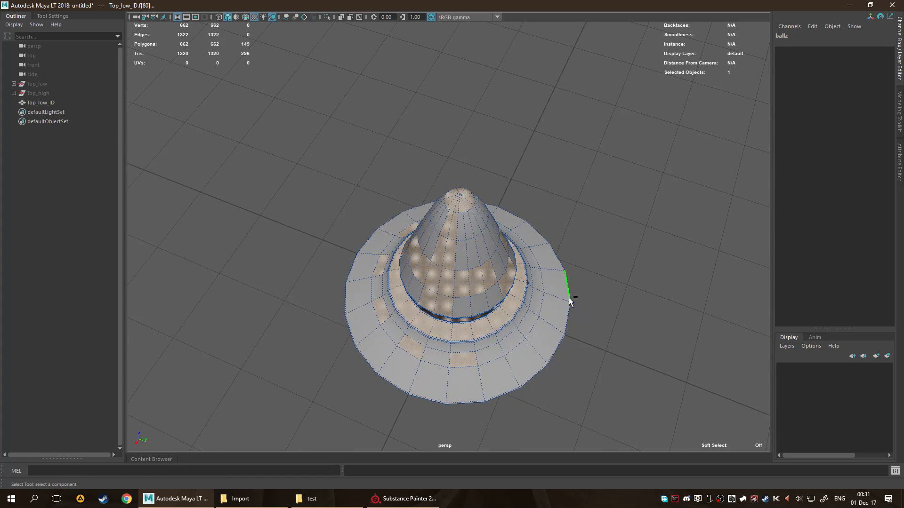
shift+click(517, 336)
shift+click(535, 309)
alt+drag(648, 242, 553, 237)
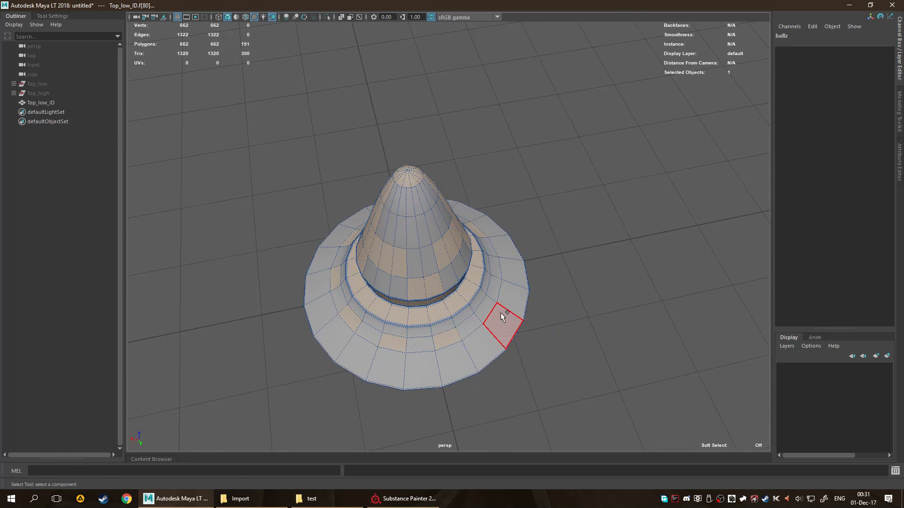
shift+click(482, 310)
shift+click(498, 266)
Assign the existing Details material to the selected faces.
alt+drag(498, 268, 626, 235)
scroll(614, 230, down, 5)
alt+drag(566, 262, 624, 256)
scroll(623, 250, up, 5)
scroll(623, 252, up, 3)
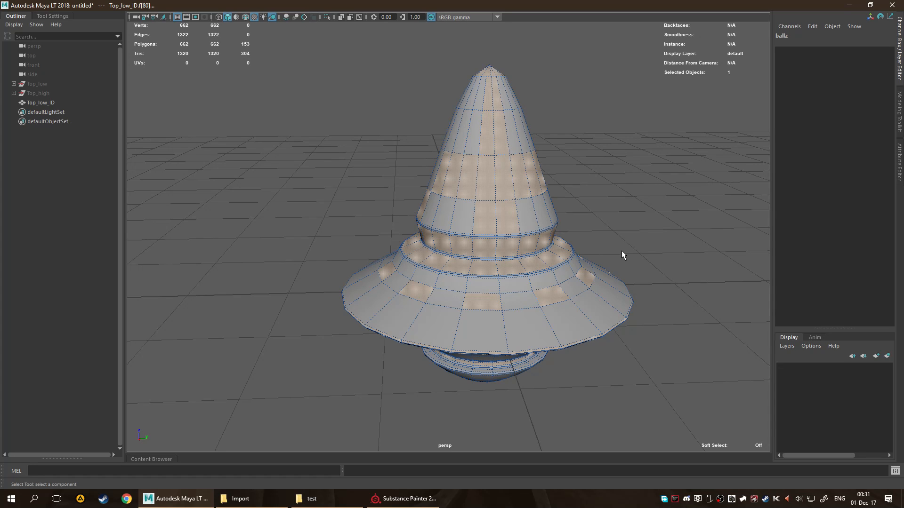
right_click(485, 194)
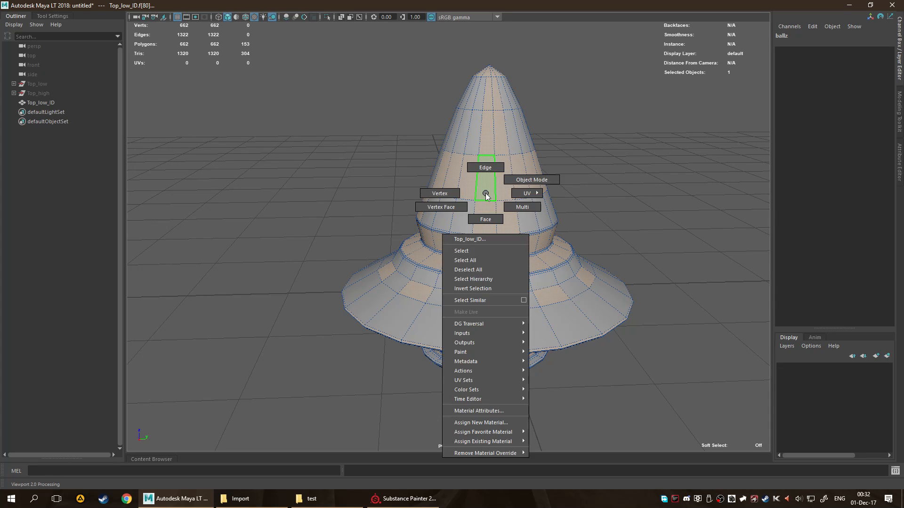
mouse_move(503, 441)
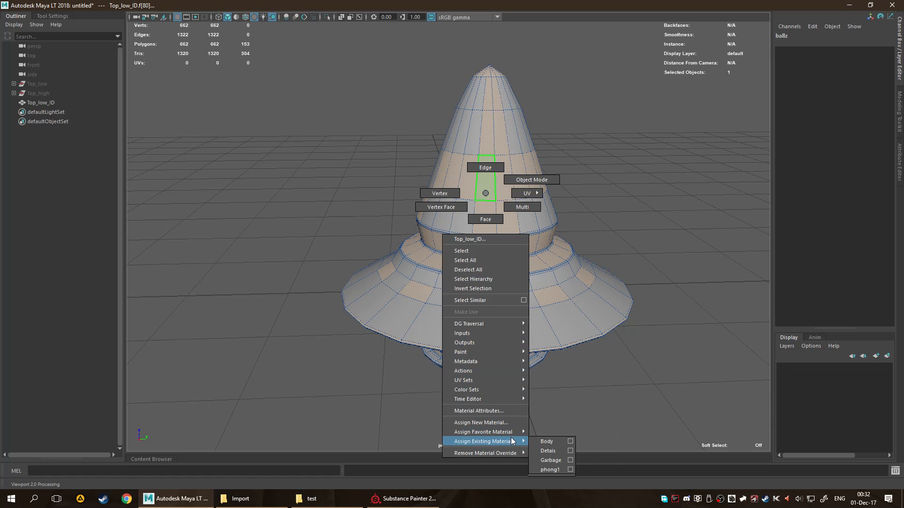
click(550, 451)
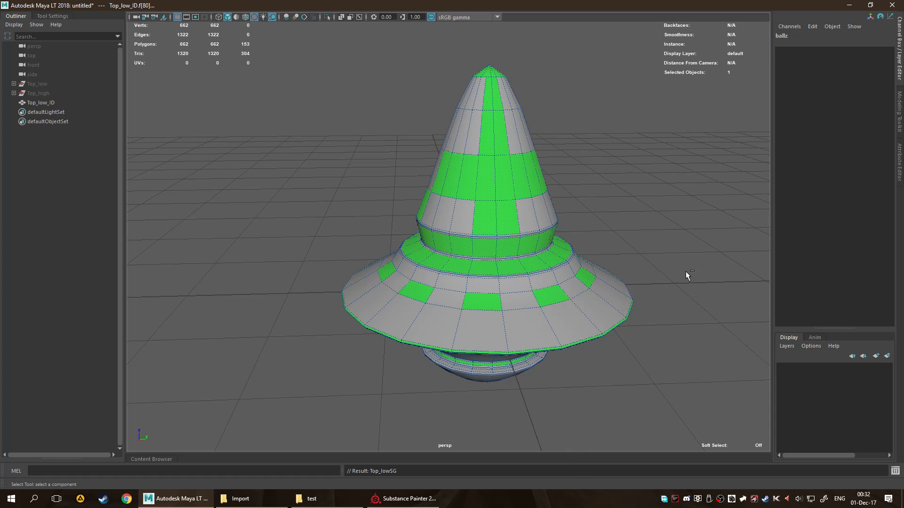
Try assigning the Body material to the selected faces and undo it.
key(ctrl+z)
right_drag(575, 240, 638, 480)
click(690, 356)
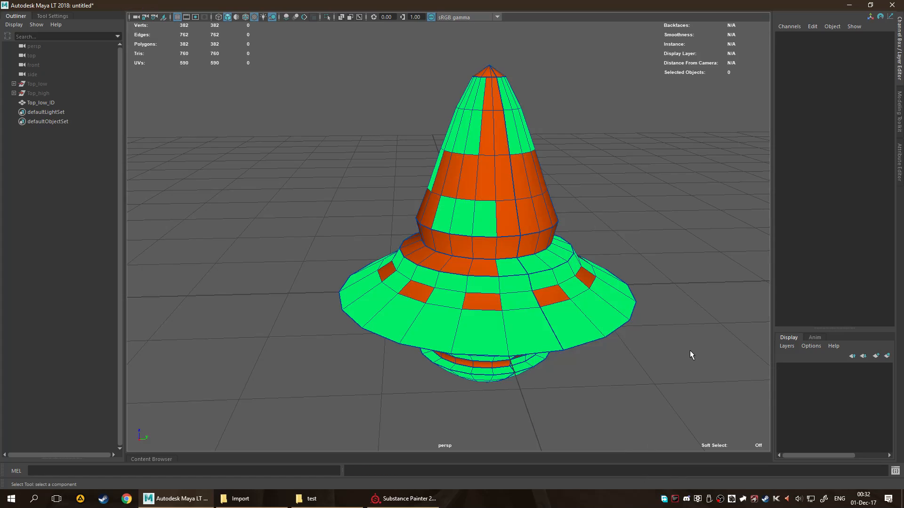
alt+drag(700, 338, 635, 303)
key(ctrl+z)
key(ctrl+z)
key(ctrl+z)
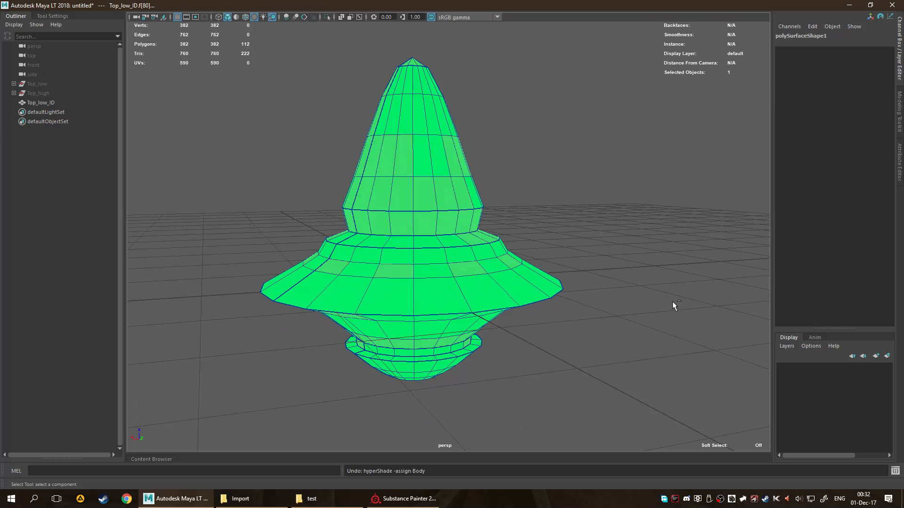
alt+drag(675, 305, 645, 322)
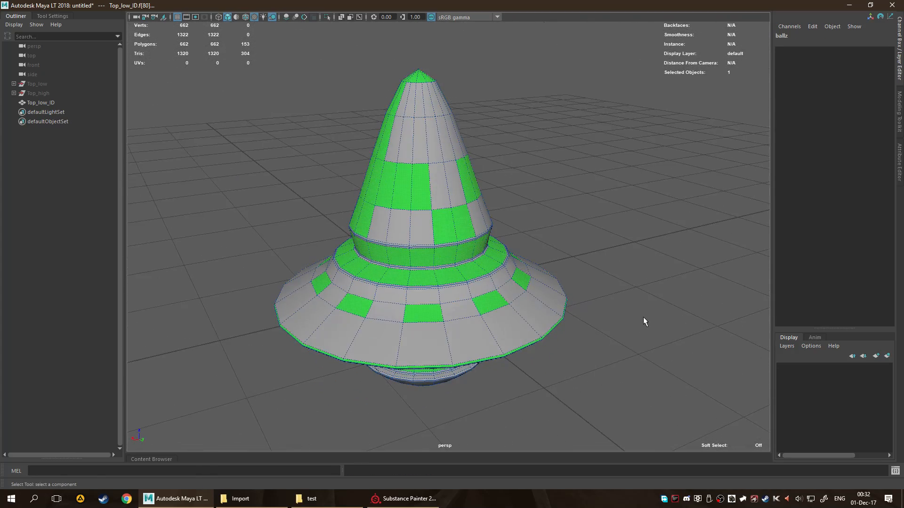
Clear the face selection and show Top_low_ID's attributes in object selection mode.
click(640, 304)
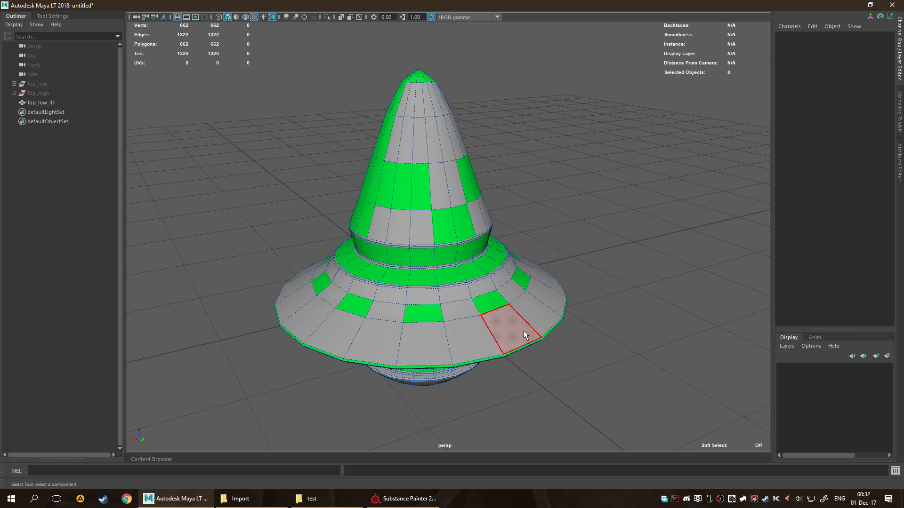
alt+drag(648, 336, 687, 347)
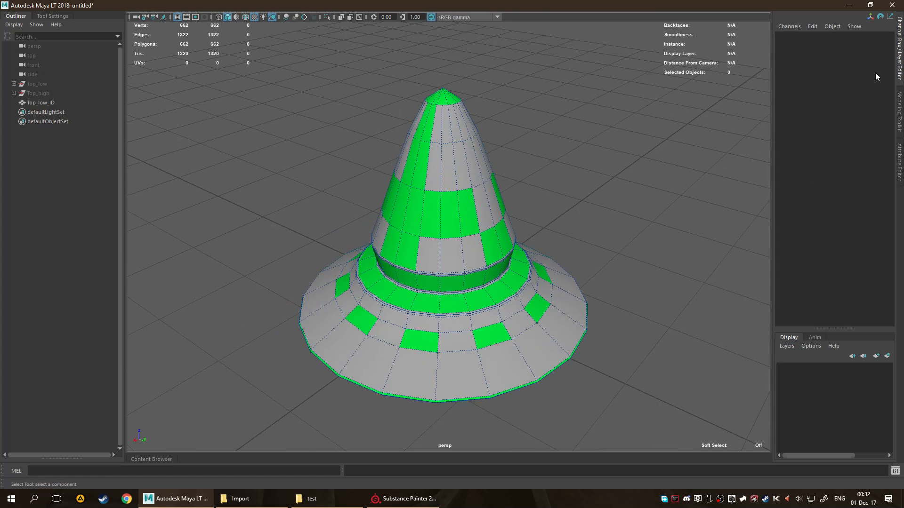
key(ctrl+a)
key(ctrl+a)
click(899, 107)
key(ctrl+a)
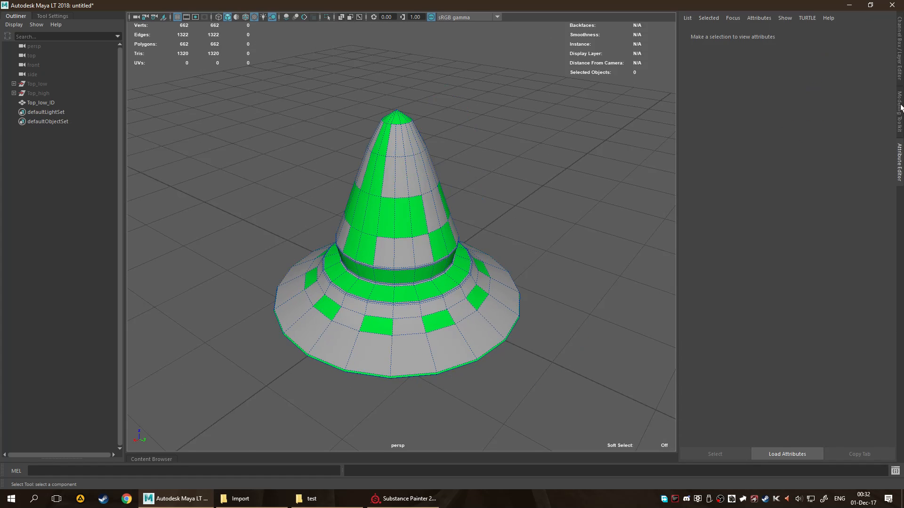
key(F8)
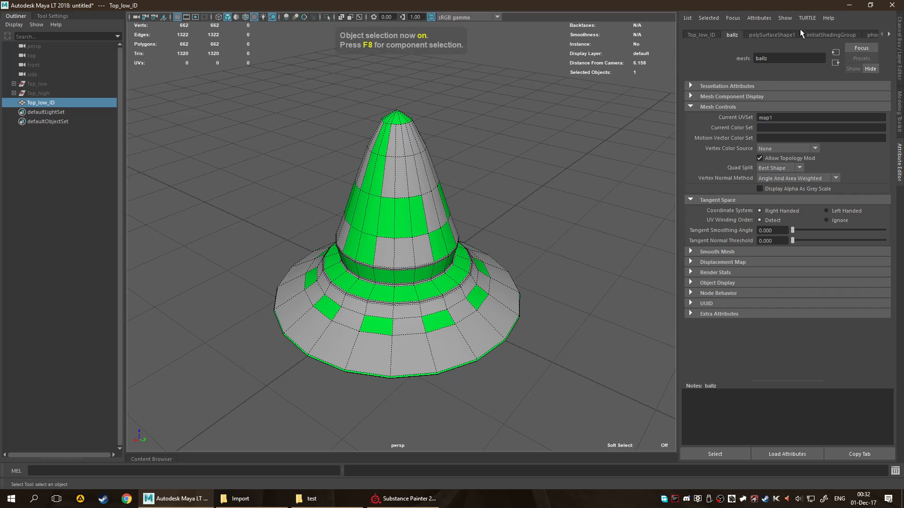
Review the attributes of the phong1 material used on Top_low_ID and deselect the mesh.
click(785, 36)
scroll(787, 36, down, 3)
scroll(787, 35, up, 1)
click(783, 59)
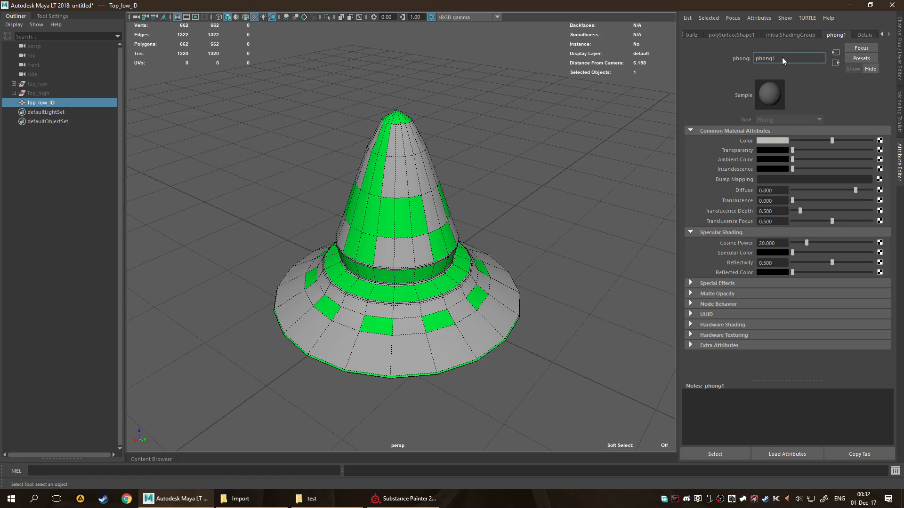
drag(802, 59, 704, 70)
click(600, 154)
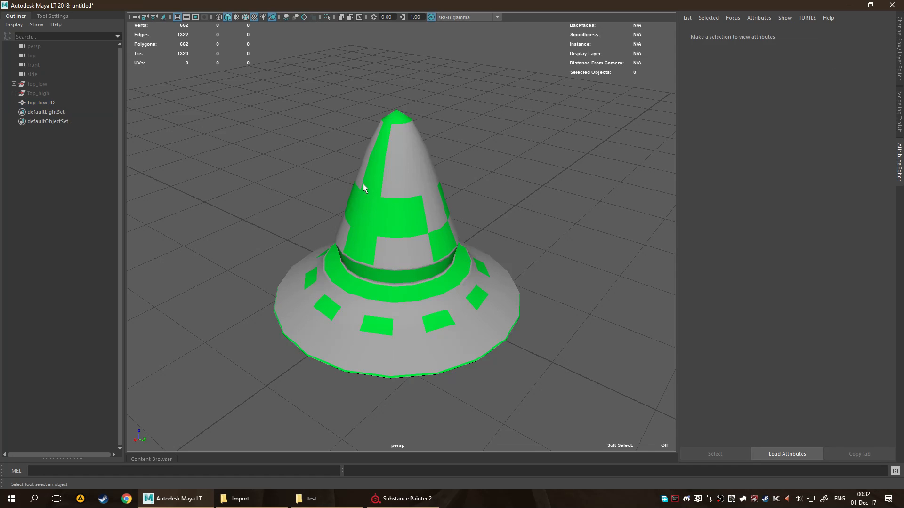
Select Top_low_ID again and examine the material pattern around its cone and brim.
click(371, 204)
scroll(403, 239, up, 5)
alt+drag(404, 241, 439, 241)
scroll(433, 246, down, 5)
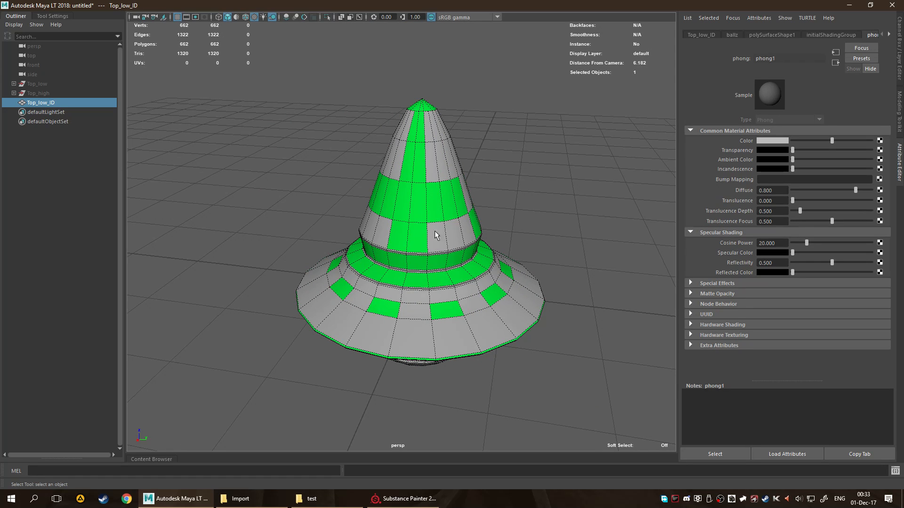
Examine the green and grey face pattern around Top_low_ID's lower cone and collar, and deselect the mesh.
scroll(448, 210, up, 3)
scroll(449, 216, up, 4)
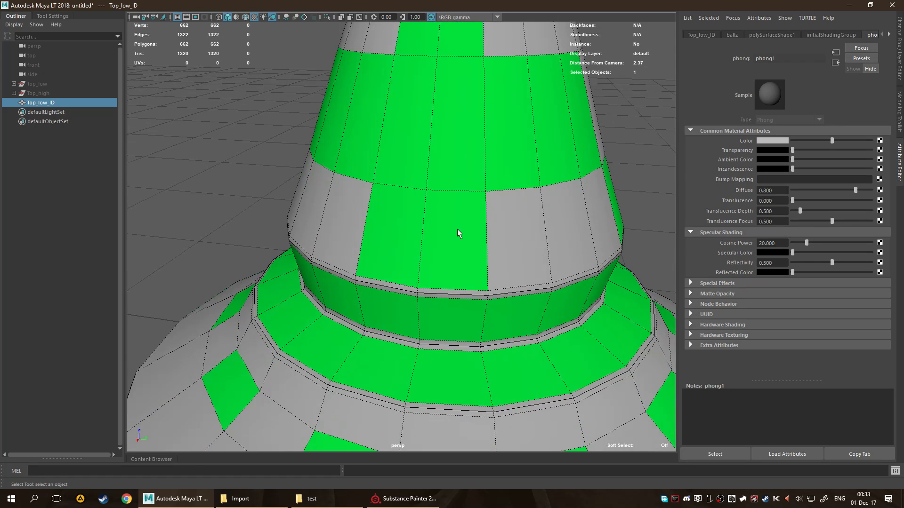
scroll(391, 179, up, 5)
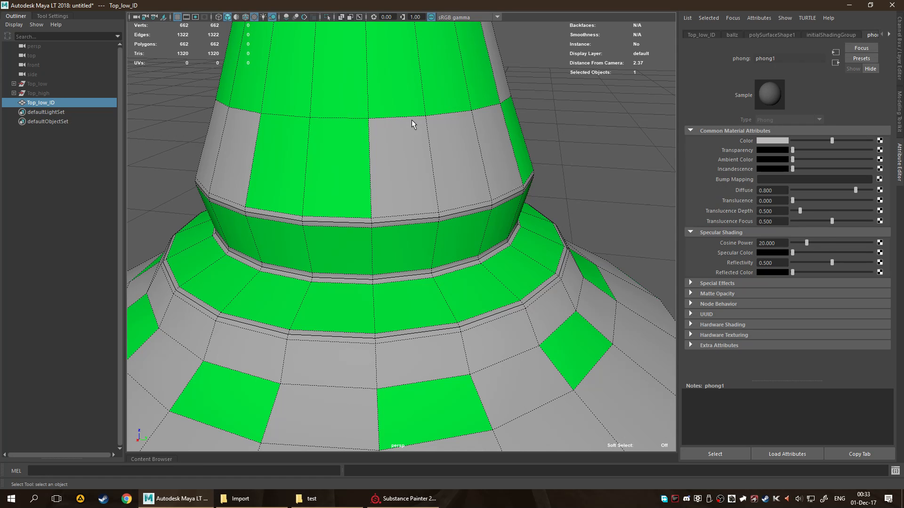
scroll(413, 121, down, 10)
click(495, 155)
scroll(409, 242, up, 5)
click(352, 339)
Replace the attribute display with the channel list, select Top_low_ID in object selection mode, and collapse the Outliner.
key(F11)
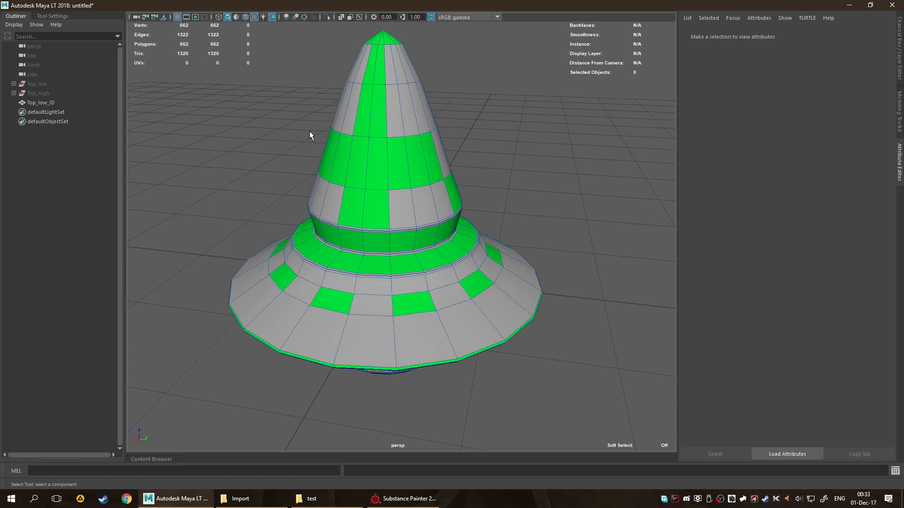
key(ctrl+a)
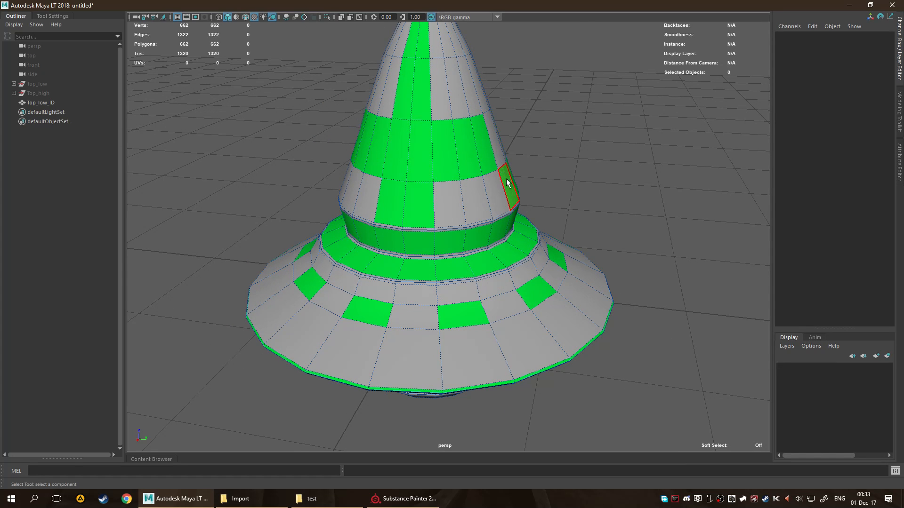
key(F8)
key(f)
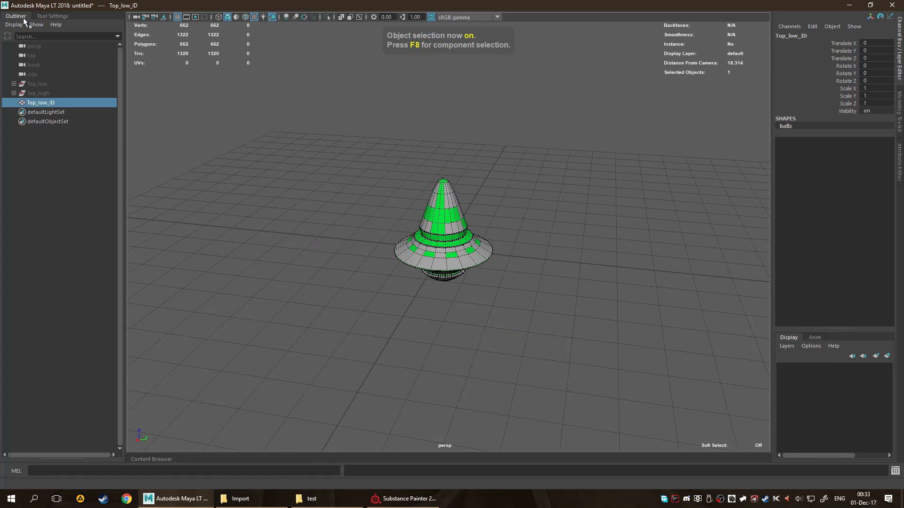
click(14, 16)
right_click(374, 219)
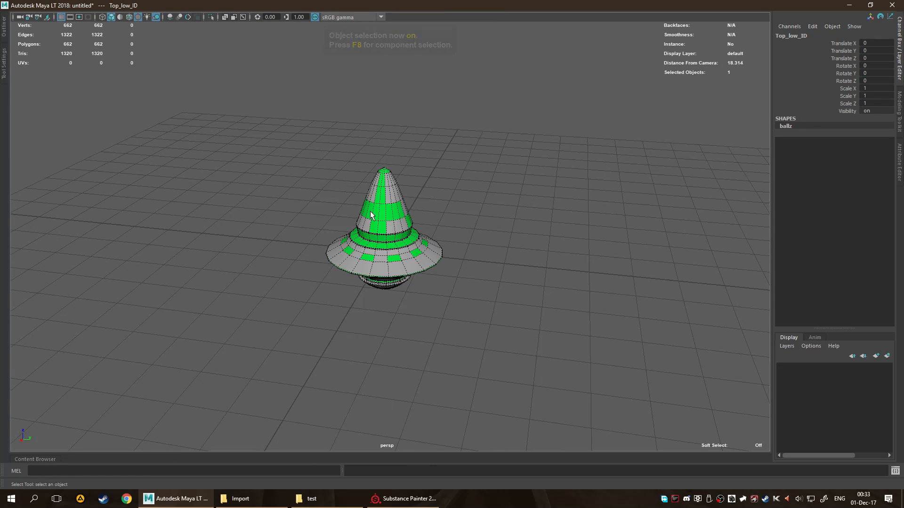
Export the selected Top_low_ID mesh as FBX to the test folder, replacing the existing Top_textureSet.fbx.
key(space)
click(254, 183)
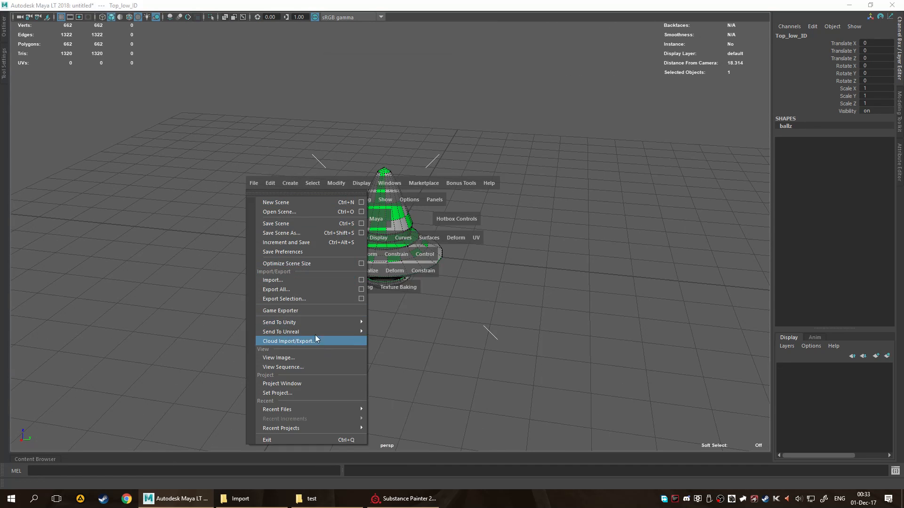
click(306, 299)
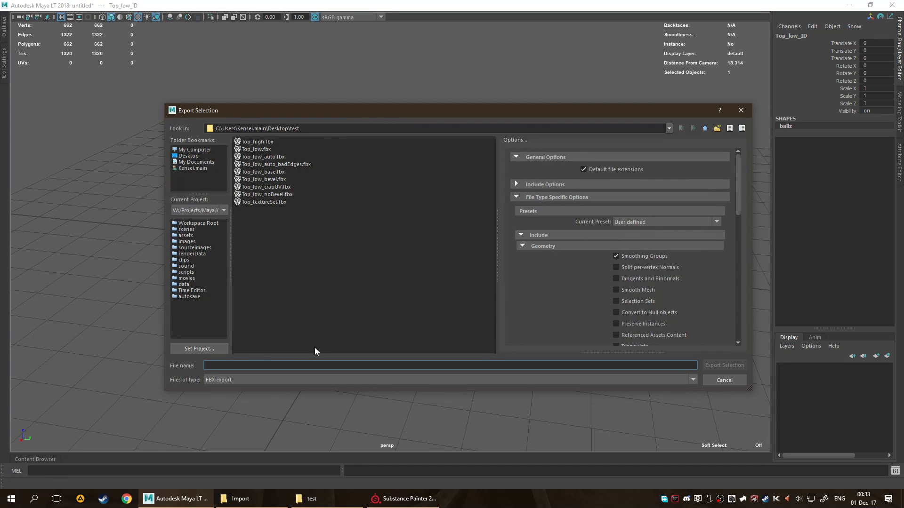
double_click(272, 204)
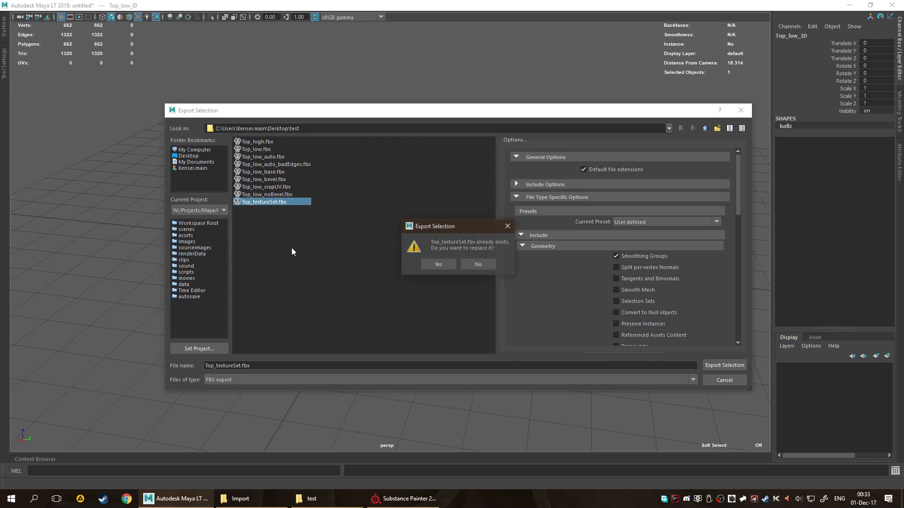
click(439, 265)
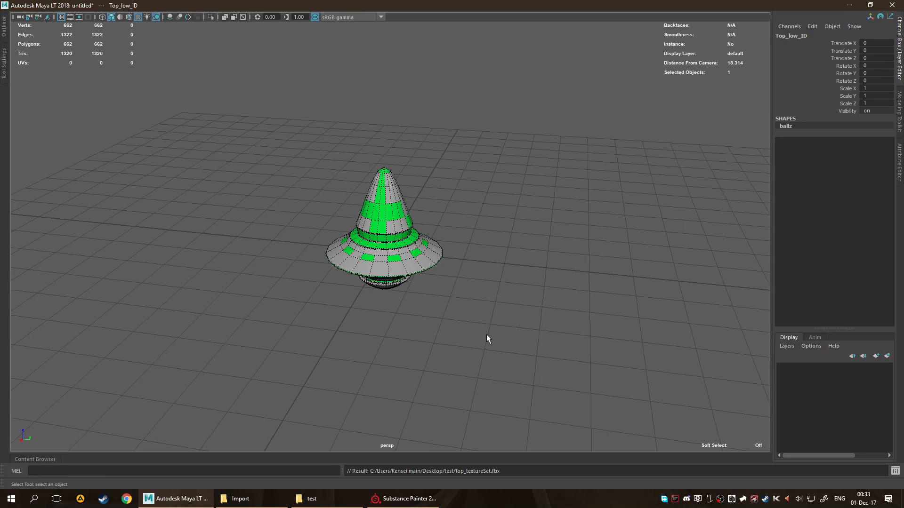
Switch to Substance Painter, discard the open project's changes, and try to create a new project from Top_textureSet.fbx.
click(404, 499)
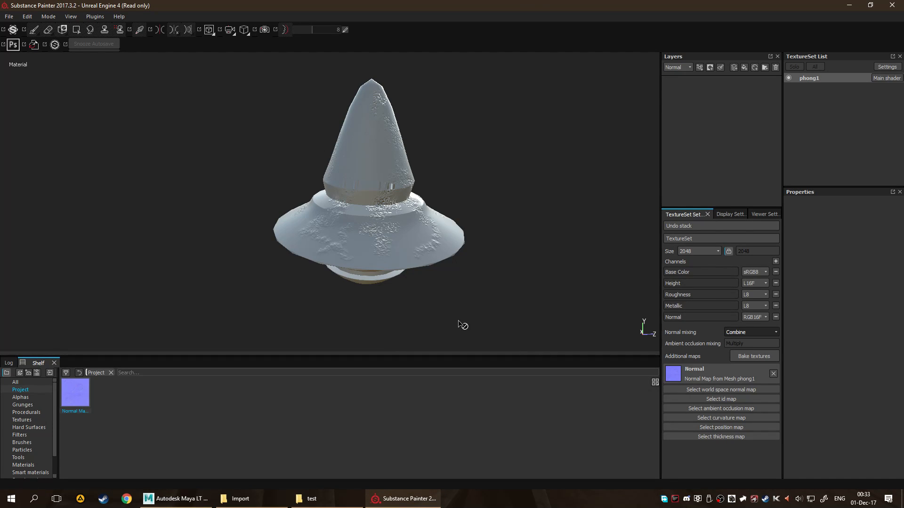
click(8, 17)
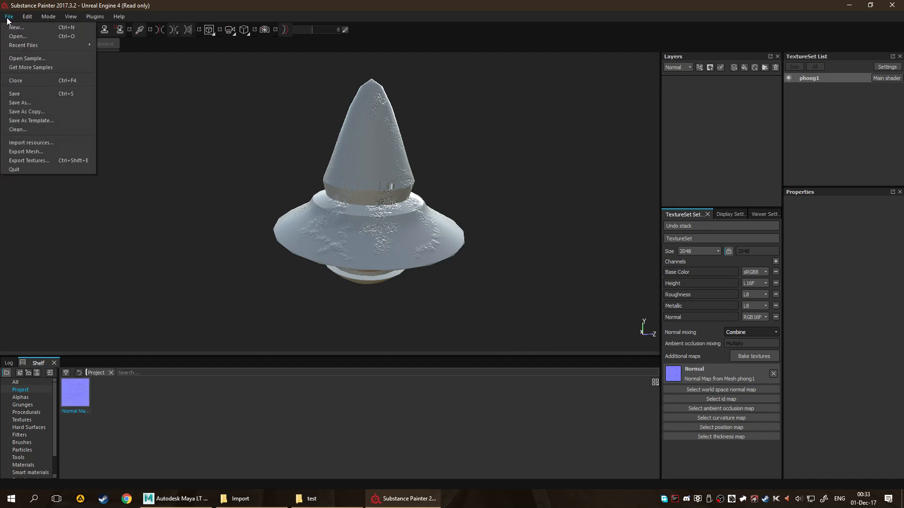
click(16, 27)
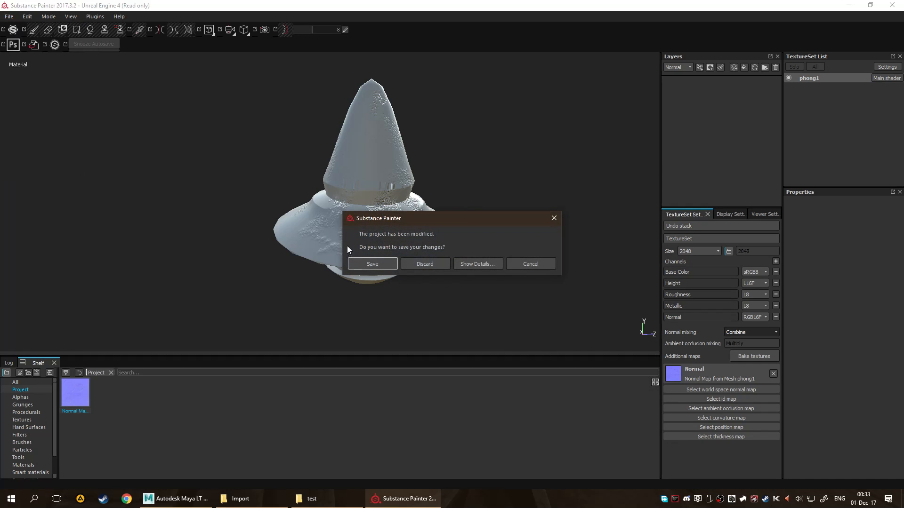
click(432, 263)
click(537, 162)
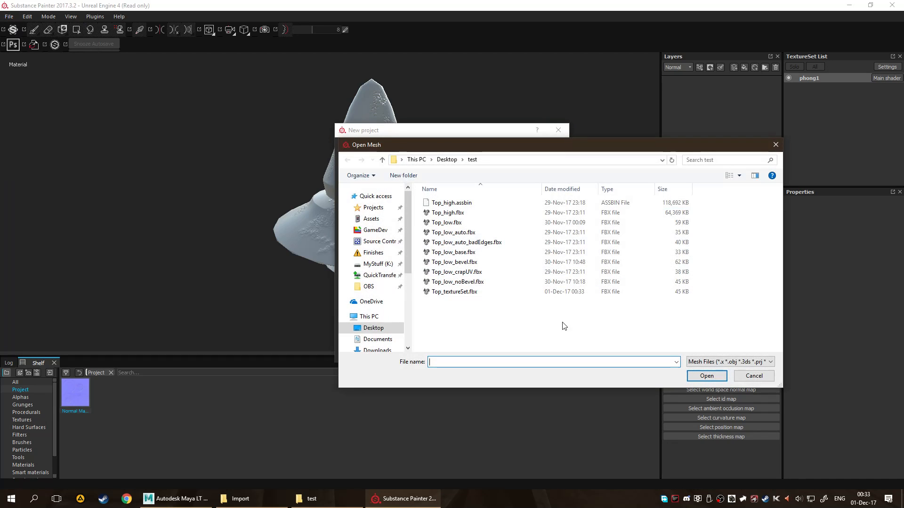
double_click(480, 292)
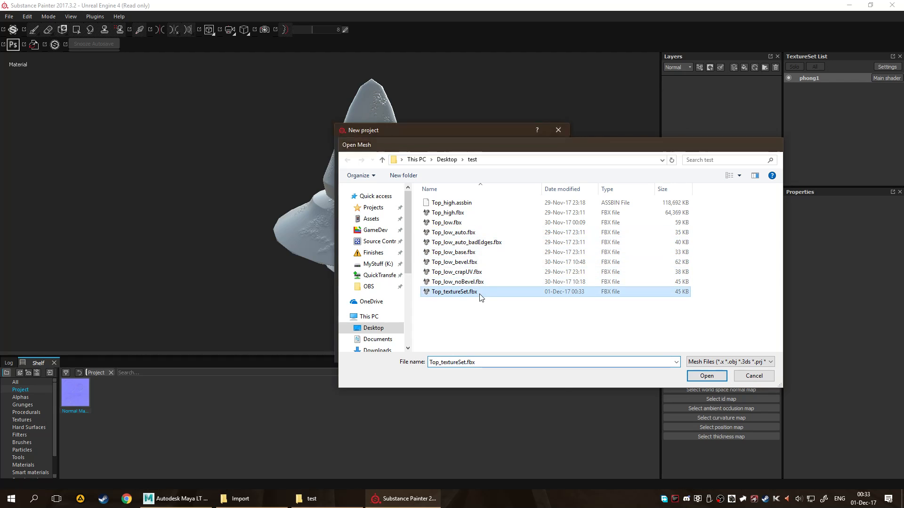
click(487, 346)
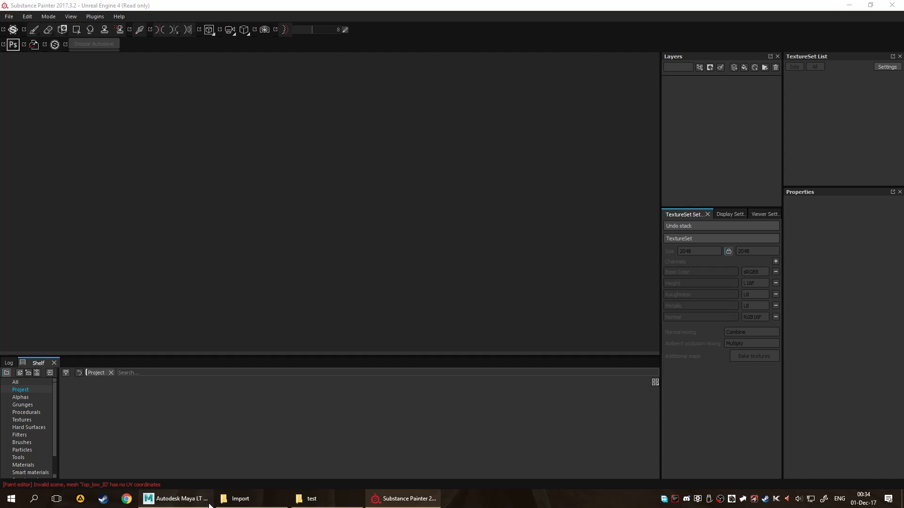
Switch to Maya LT and apply an Automatic UV projection to the whole Top_low_ID mesh in object mode.
click(176, 499)
key(F8)
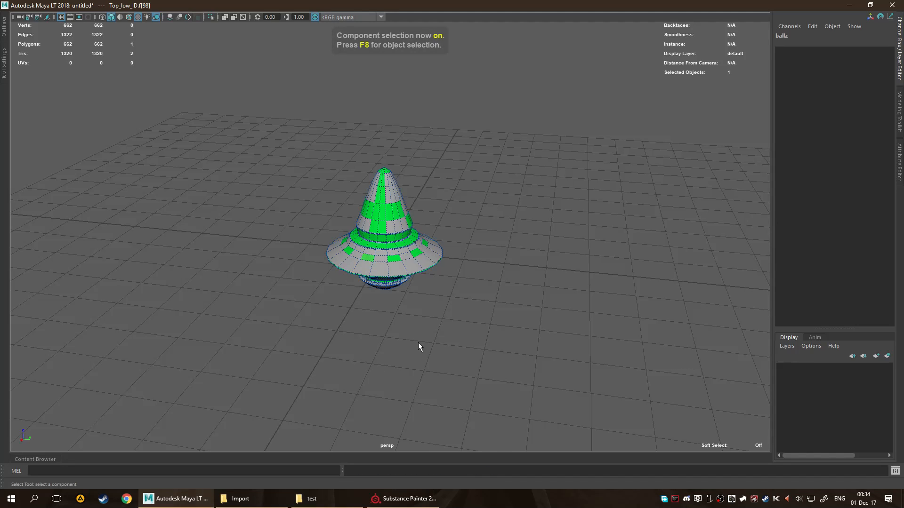
key(F8)
right_click(398, 231)
key(space)
click(498, 247)
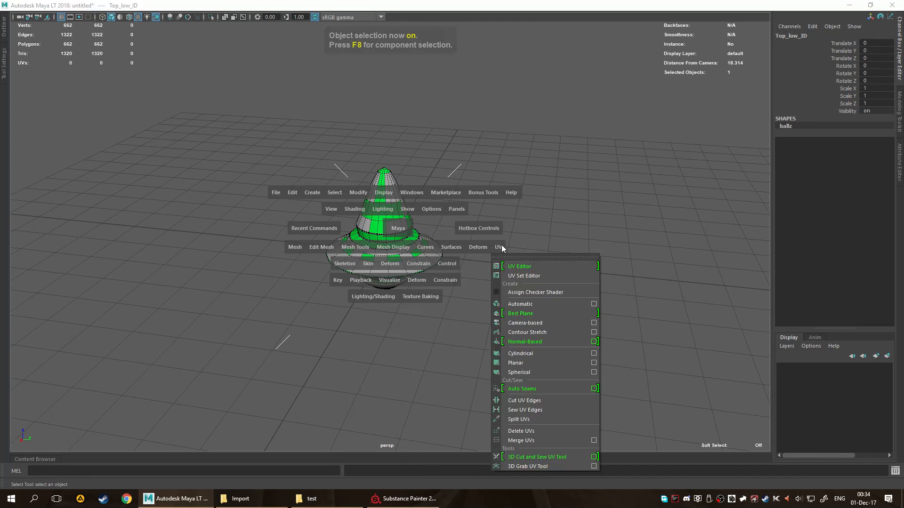
click(519, 304)
key(q)
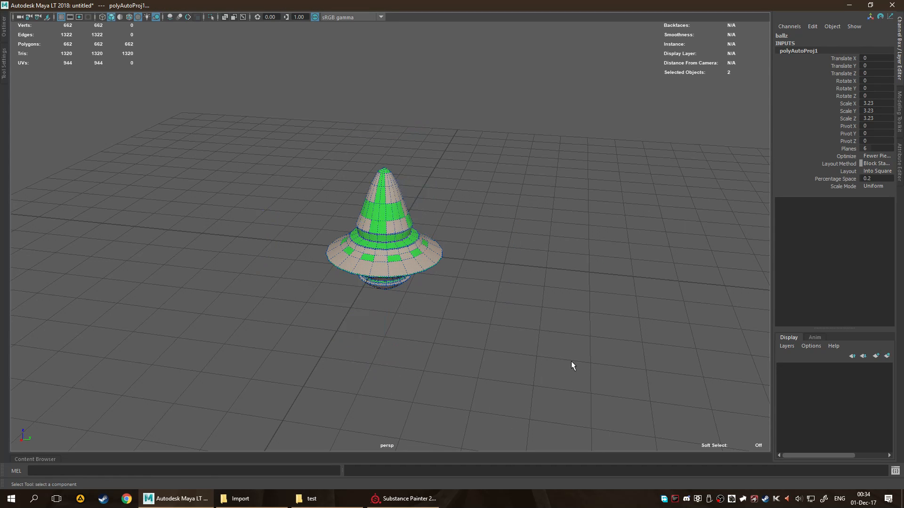
click(572, 365)
key(F8)
Export the selected Top_low_ID mesh as FBX, overwriting Top_textureSet.fbx in the test folder.
drag(234, 123, 340, 218)
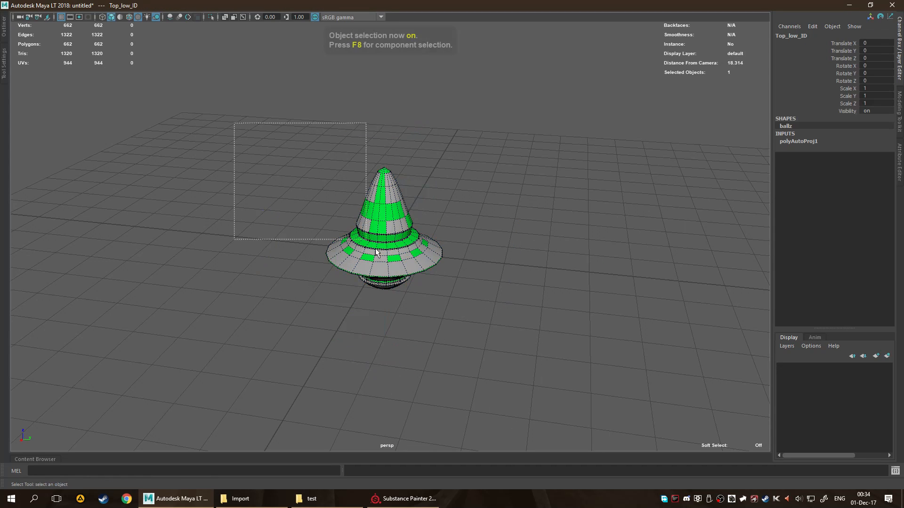
key(space)
drag(416, 301, 416, 300)
click(424, 300)
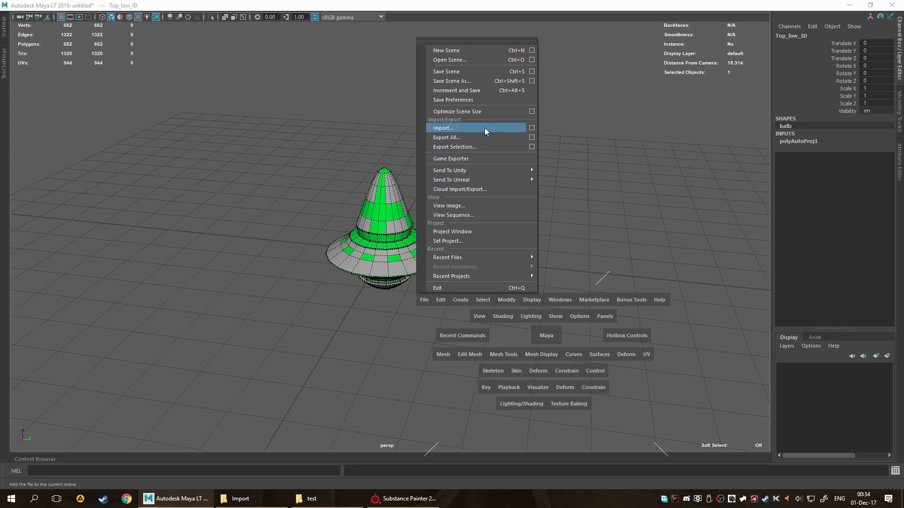
click(493, 147)
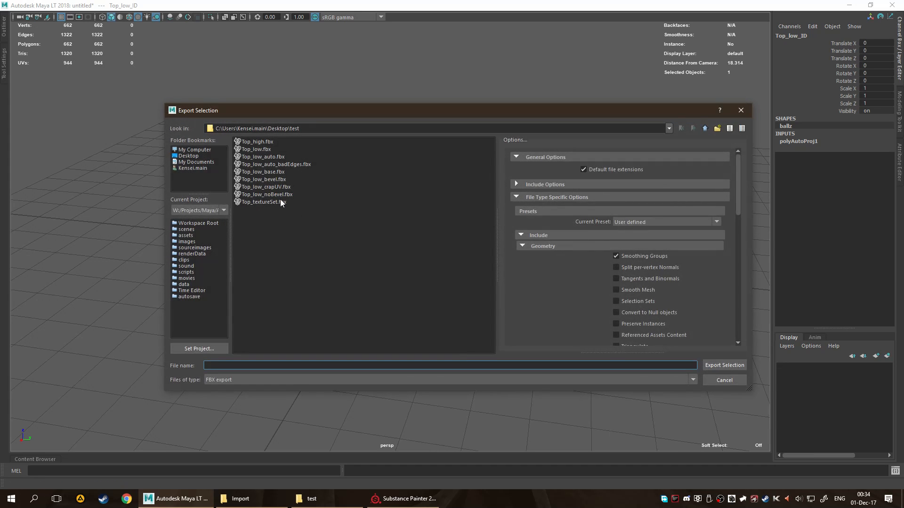
double_click(280, 202)
click(431, 265)
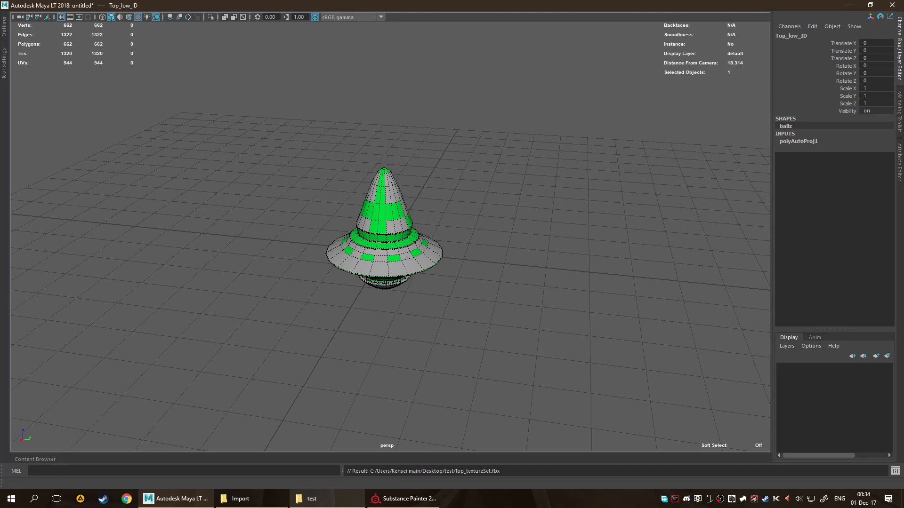
Switch to Substance Painter, discard the old project and create an Unreal Engine 4 project from Top_textureSet.fbx at 2048 resolution.
click(403, 499)
click(8, 17)
click(18, 23)
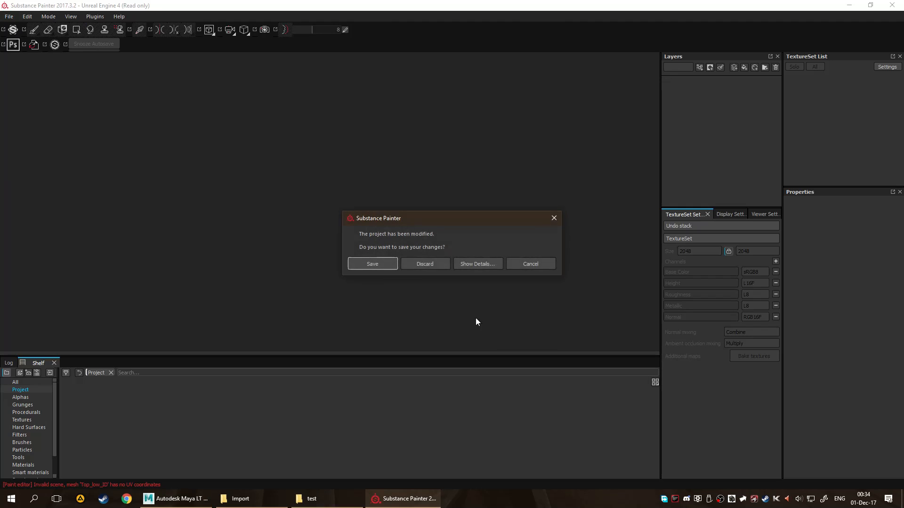
click(421, 265)
click(528, 170)
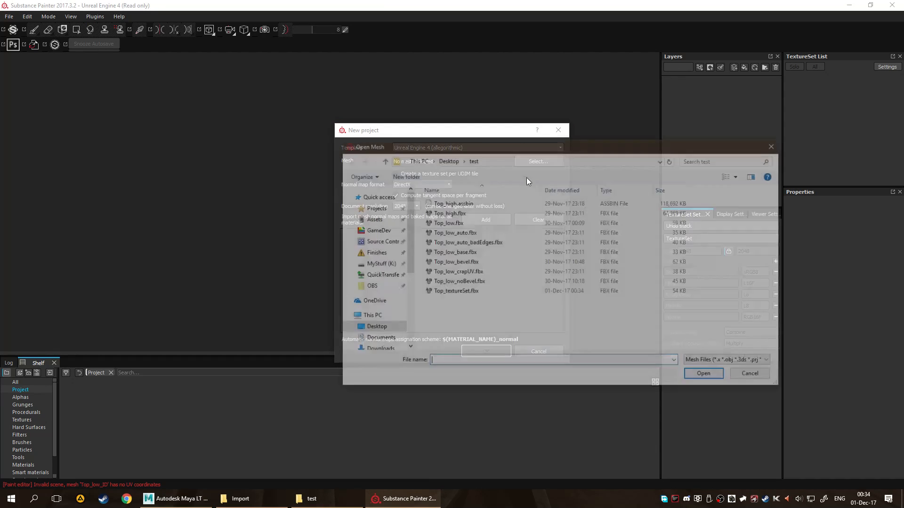
double_click(478, 291)
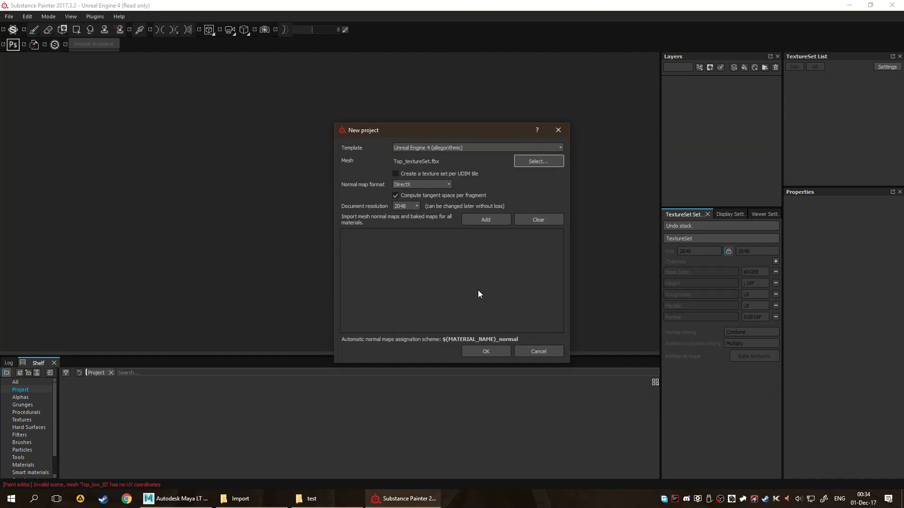
click(475, 352)
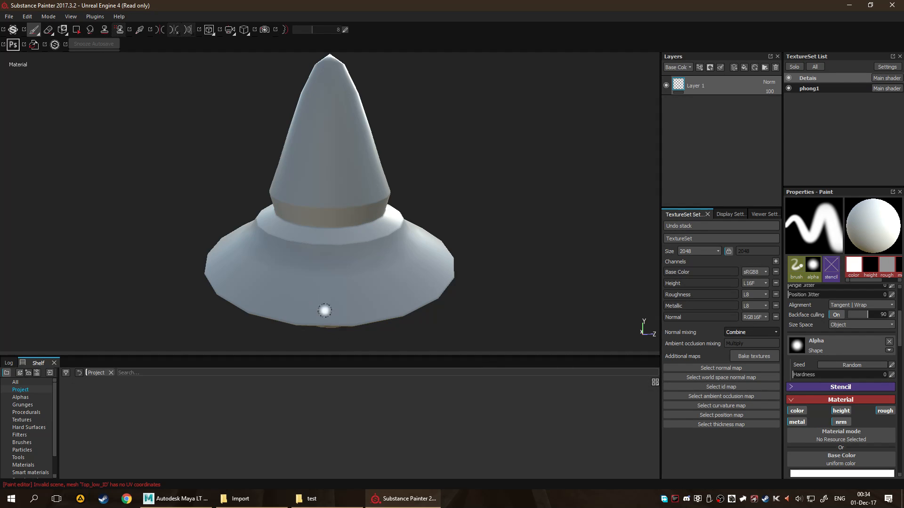
Examine the UV islands of the Detais texture set in the 2D view, and return to the 3D view.
key(F3)
scroll(377, 204, up, 6)
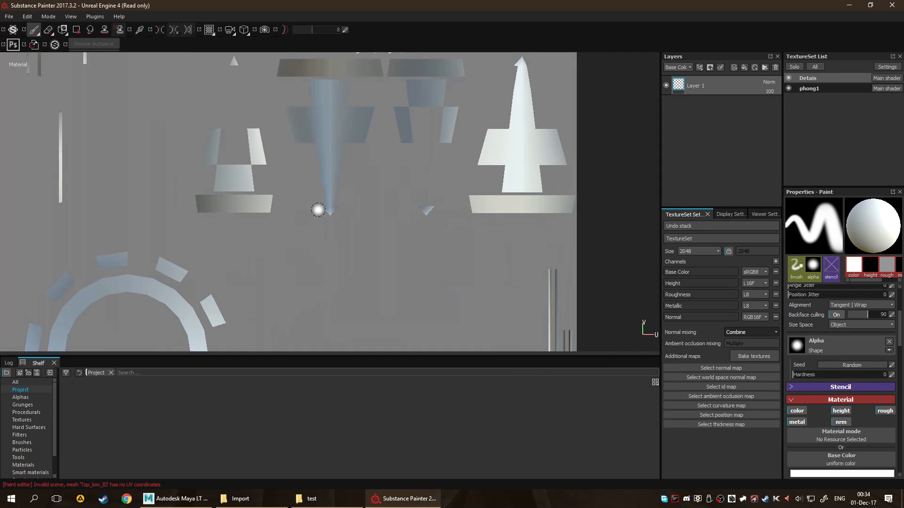
scroll(294, 225, down, 9)
alt+middle_drag(335, 235, 404, 229)
scroll(404, 229, up, 3)
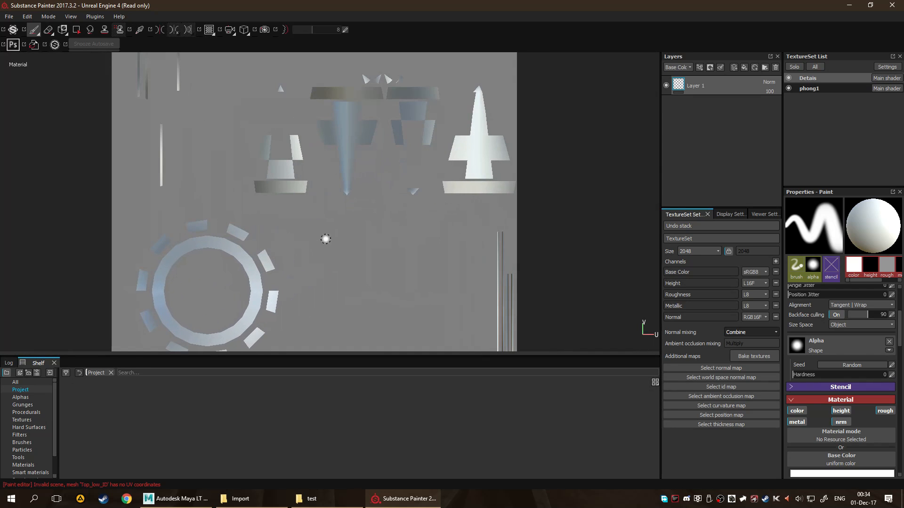
scroll(339, 268, up, 2)
scroll(302, 271, up, 2)
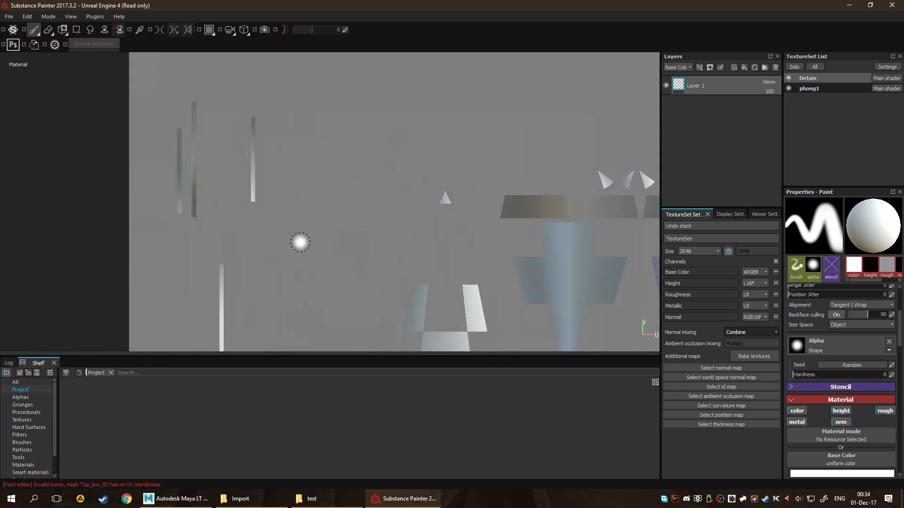
scroll(236, 188, down, 3)
alt+middle_drag(480, 277, 352, 218)
alt+middle_drag(473, 279, 519, 219)
scroll(398, 246, up, 5)
scroll(519, 218, down, 3)
alt+middle_drag(363, 233, 447, 222)
alt+middle_drag(308, 252, 393, 212)
scroll(471, 215, down, 4)
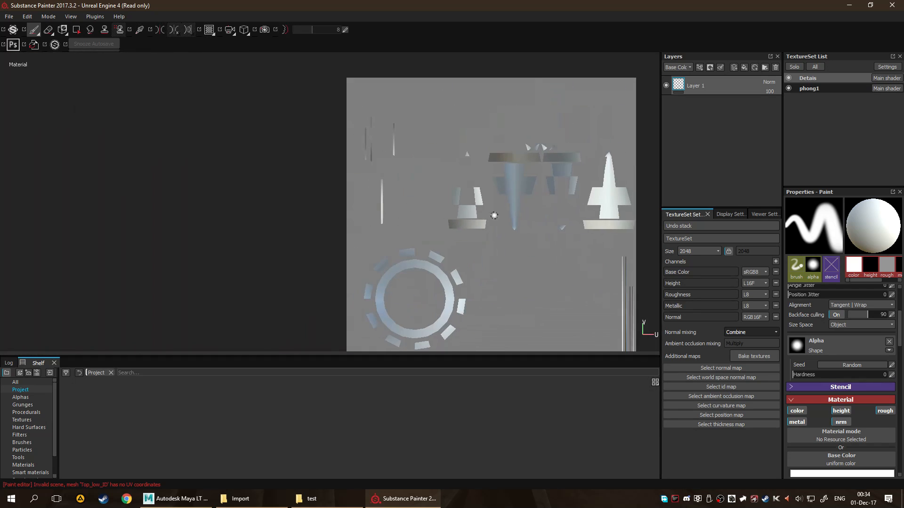
key(F1)
key(F2)
alt+drag(499, 235, 378, 190)
alt+drag(382, 129, 482, 220)
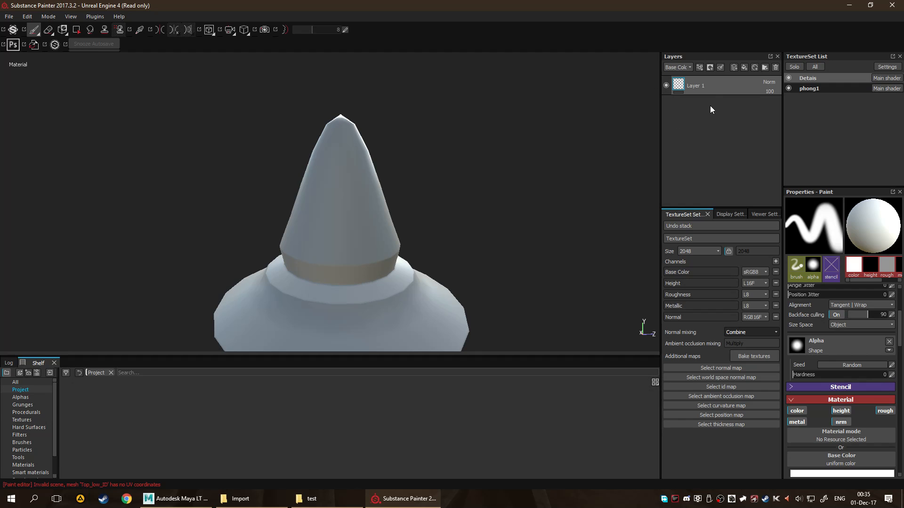
Delete the default Layer 1 from both the Detais and phong1 texture sets.
key(Delete)
scroll(535, 187, down, 3)
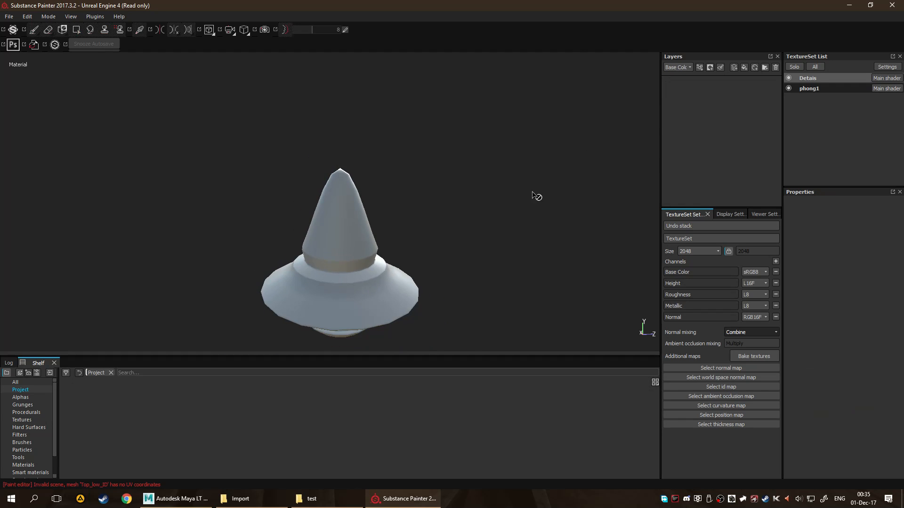
alt+middle_drag(505, 222, 542, 202)
scroll(546, 206, up, 3)
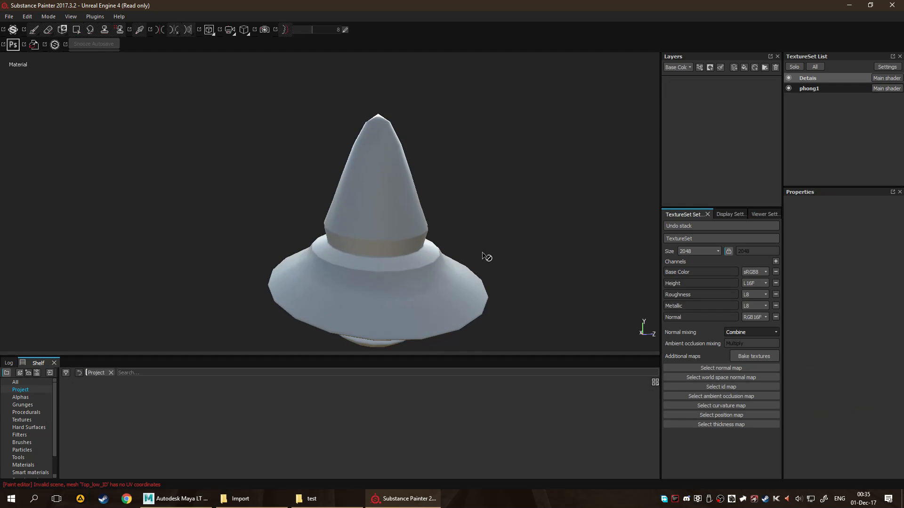
click(819, 88)
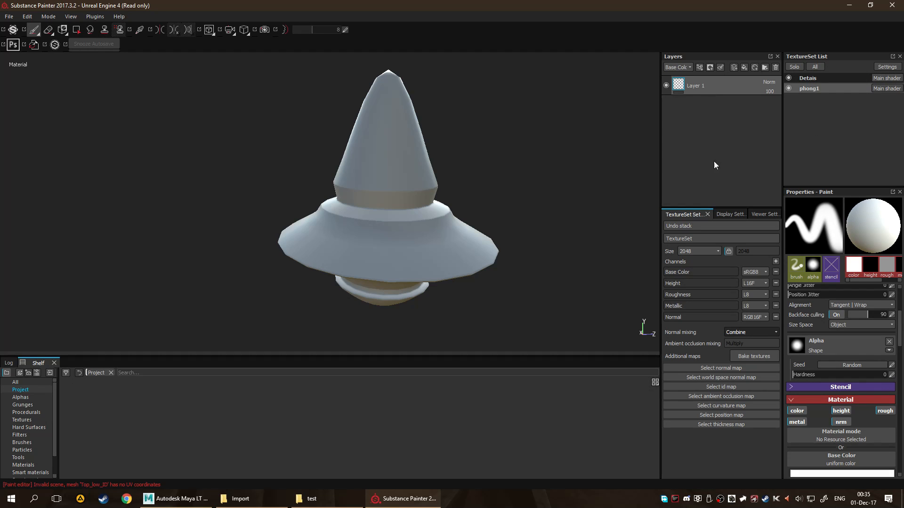
key(Delete)
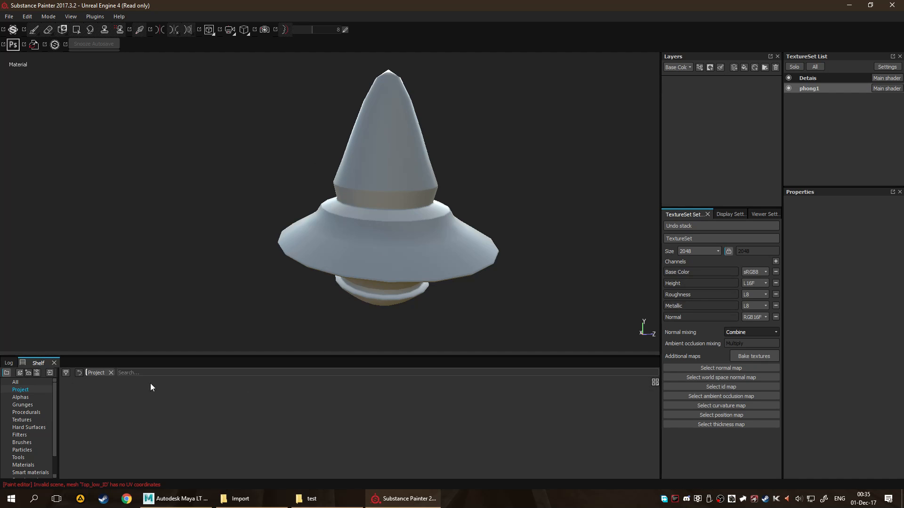
Search the whole shelf for wood and add the Wood Beech Veined material to the phong1 texture set's layers.
click(25, 383)
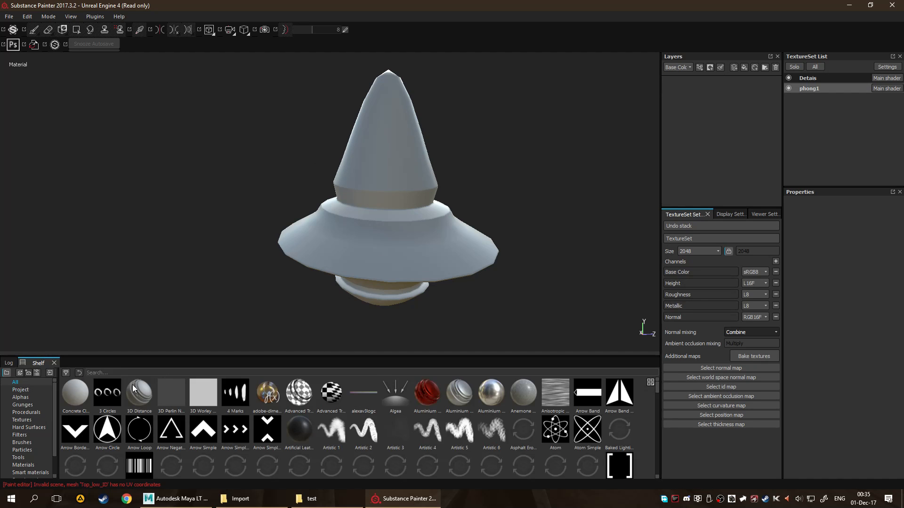
click(192, 373)
text(wood)
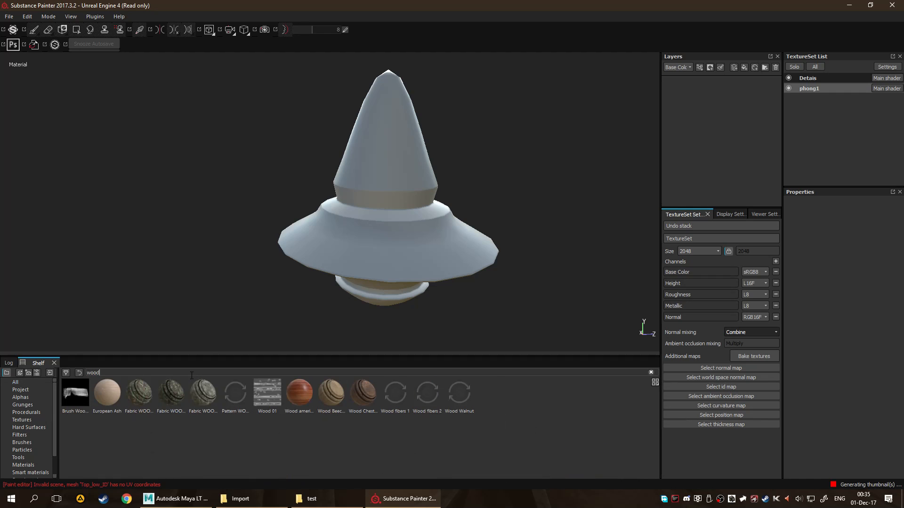
drag(328, 409, 706, 122)
mouse_move(522, 220)
alt+mouse_down()
mouse_move(523, 230)
mouse_move(546, 245)
mouse_move(502, 234)
mouse_move(587, 256)
mouse_move(580, 326)
mouse_move(410, 243)
mouse_move(464, 199)
mouse_move(490, 148)
mouse_move(310, 355)
alt+mouse_up()
Search the shelf for alu and add the Aluminium Anodized Red material to the Detais texture set's layers.
double_click(97, 372)
text(alu)
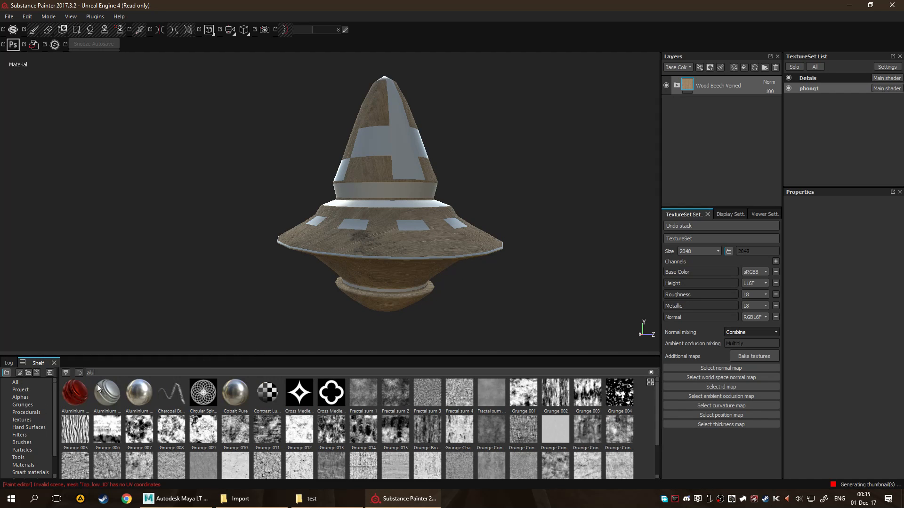
drag(74, 395, 806, 83)
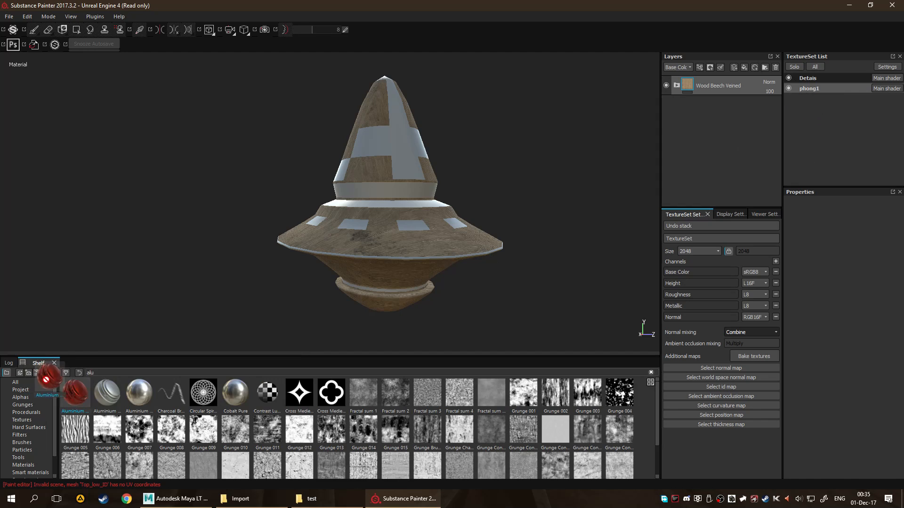
click(828, 78)
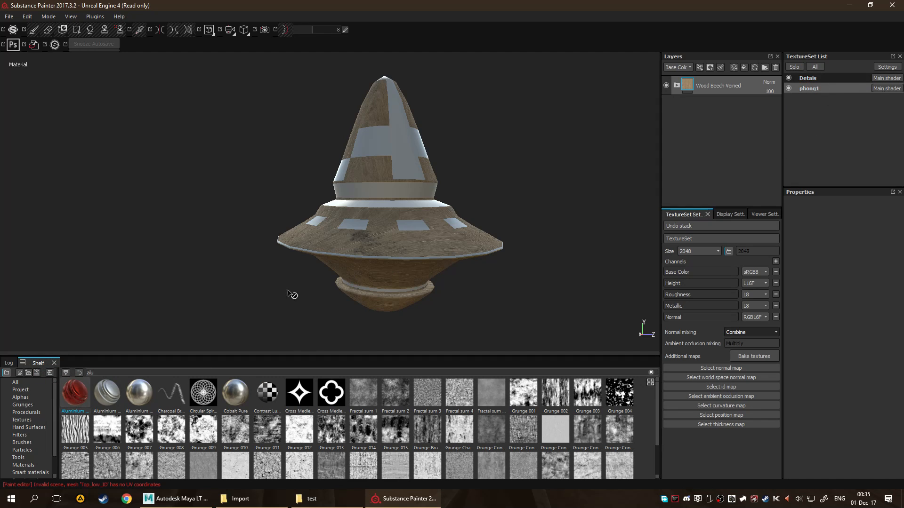
drag(73, 405, 734, 165)
Inspect the boundaries between the wood and red aluminium materials on the model from several angles.
alt+drag(391, 309, 496, 280)
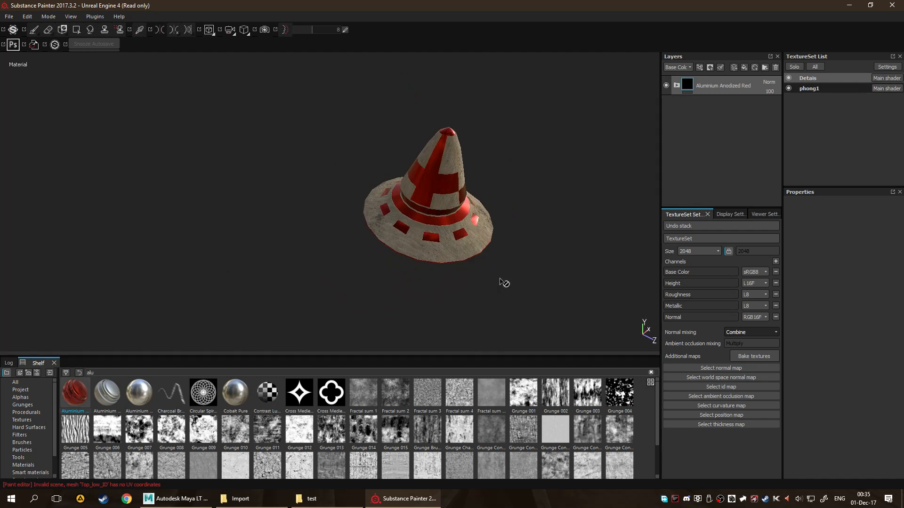
alt+middle_drag(496, 280, 375, 271)
alt+right_drag(375, 270, 376, 221)
alt+middle_drag(376, 220, 442, 261)
alt+right_drag(442, 261, 405, 228)
alt+drag(406, 228, 530, 289)
alt+right_drag(530, 288, 428, 275)
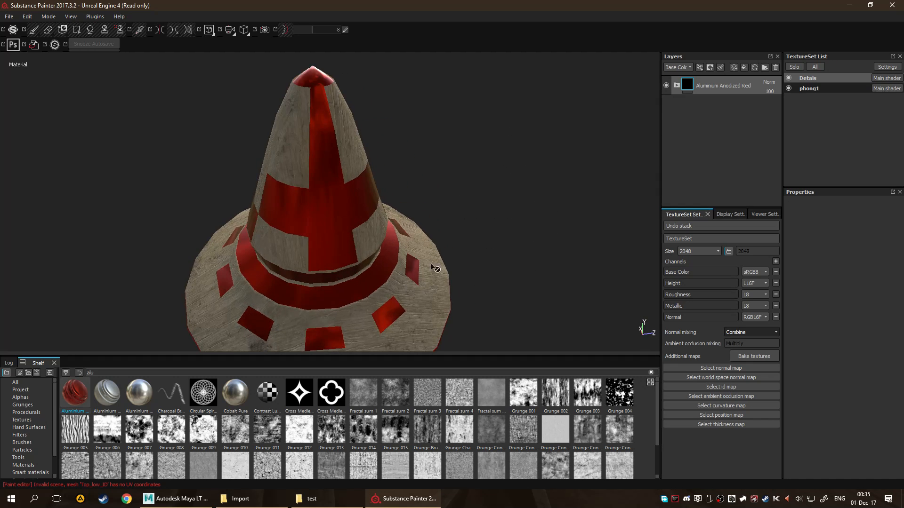
alt+middle_drag(427, 274, 537, 212)
alt+drag(536, 212, 563, 186)
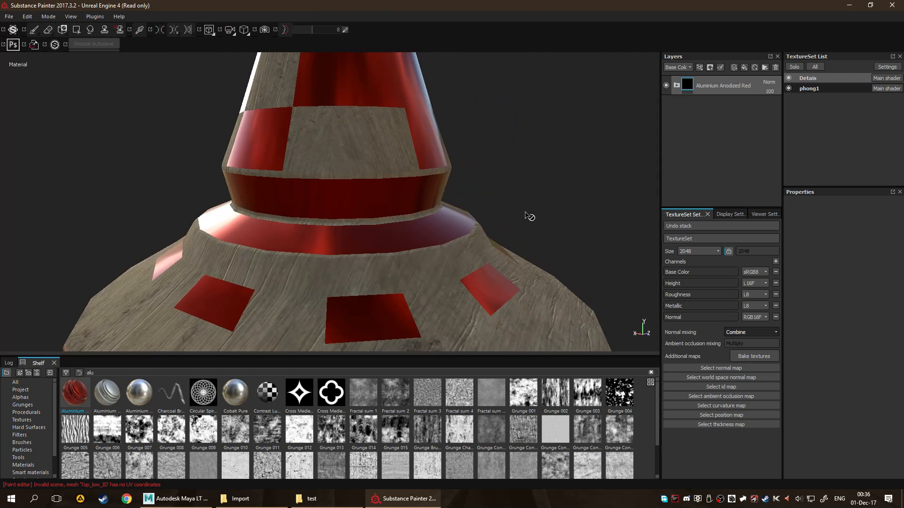
alt+right_drag(490, 228, 349, 259)
alt+drag(348, 259, 466, 256)
alt+middle_drag(466, 256, 421, 204)
alt+drag(421, 205, 464, 257)
alt+middle_drag(463, 256, 555, 276)
alt+drag(555, 277, 334, 280)
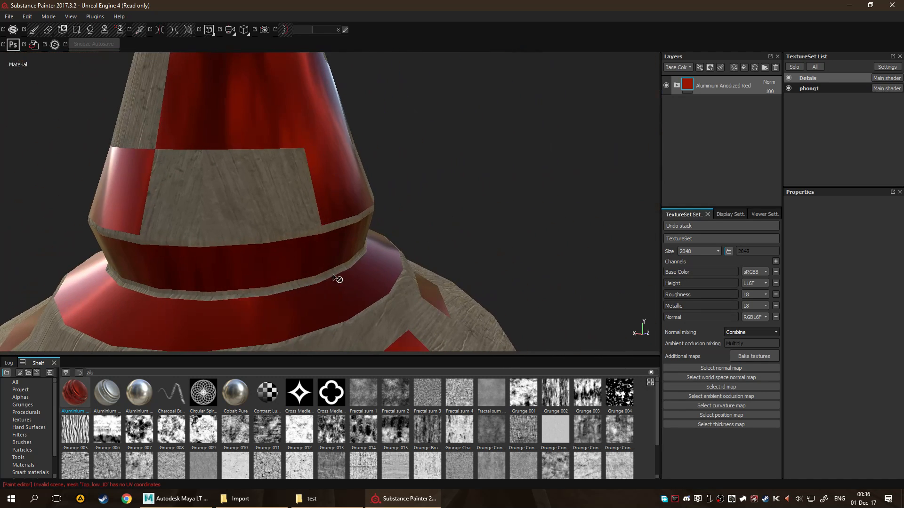
Cycle through the single-channel views up to the Normal channel and examine it across the model.
key(c)
key(c)
key(c)
key(c)
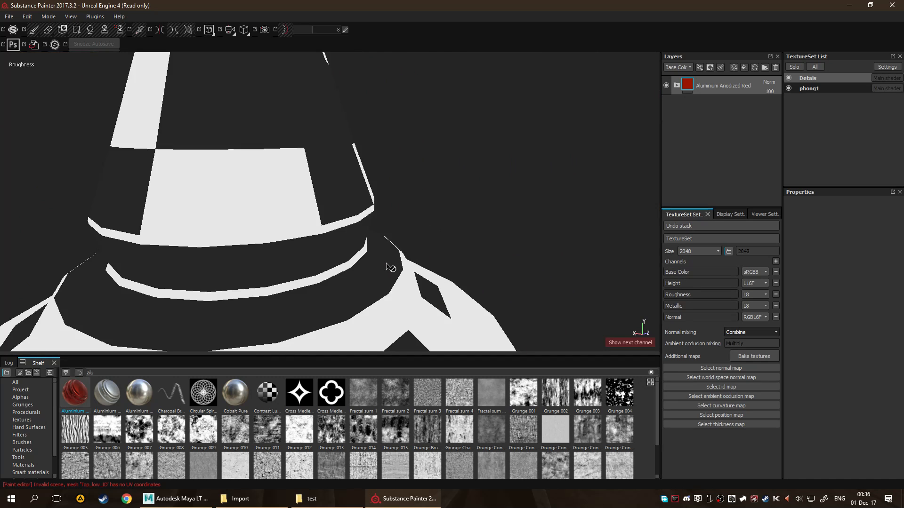
key(c)
scroll(388, 266, down, 2)
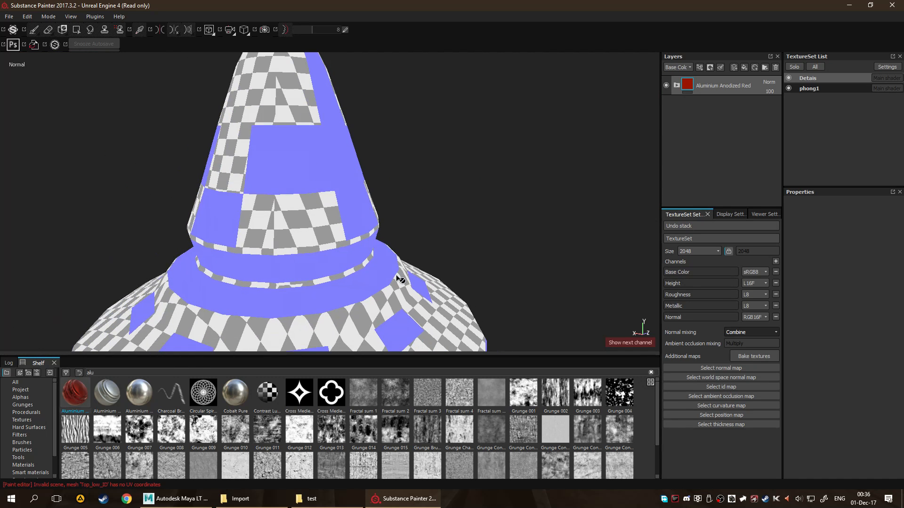
scroll(465, 303, down, 2)
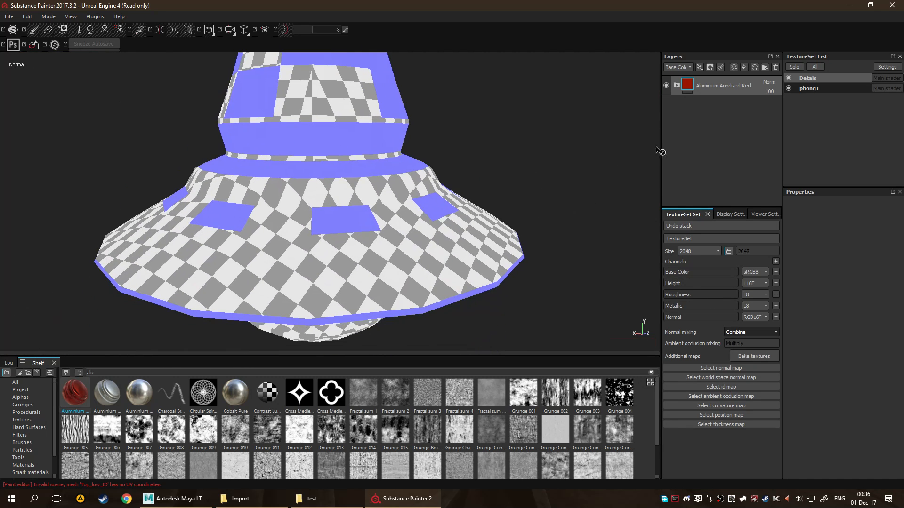
Expand the material groups of phong1 and Detais to compare their layers, and show the Normal + Height + Base normal view.
click(804, 91)
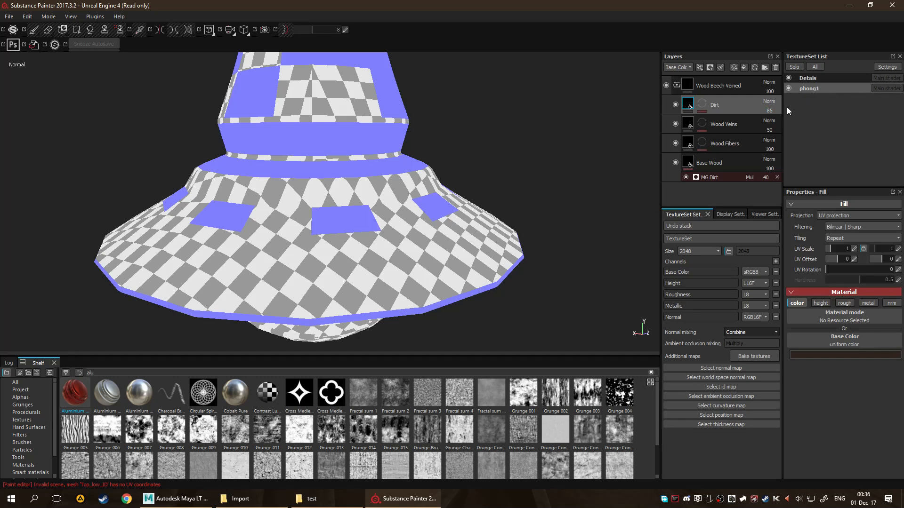
click(827, 79)
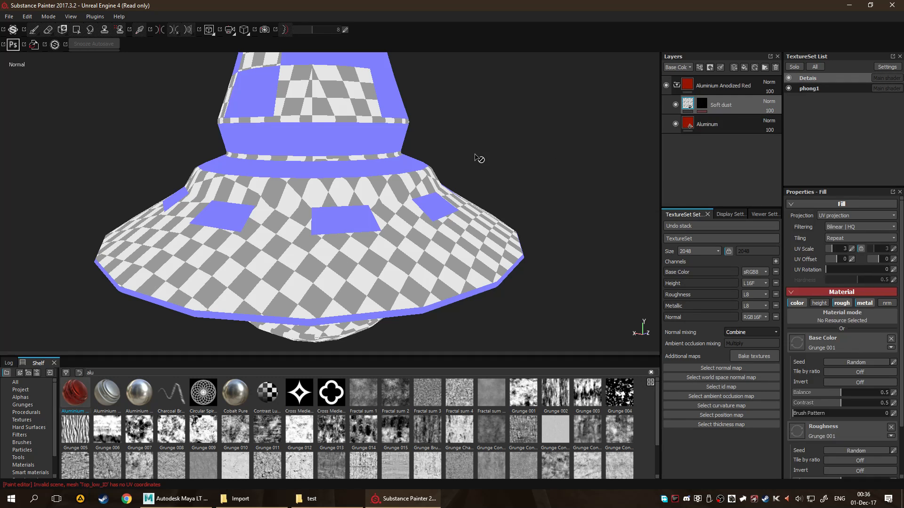
key(c)
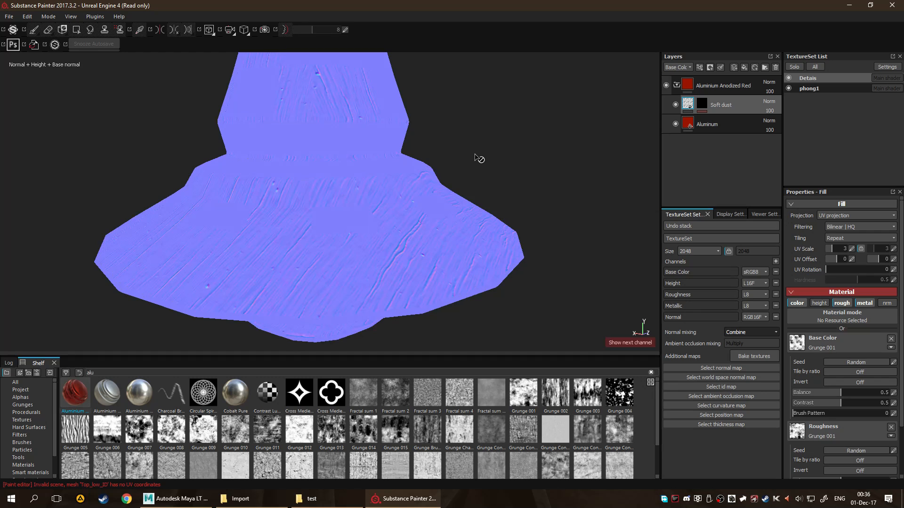
Return to the full Material view and hide the phong1 texture set to inspect the Detais surfaces on their own.
key(m)
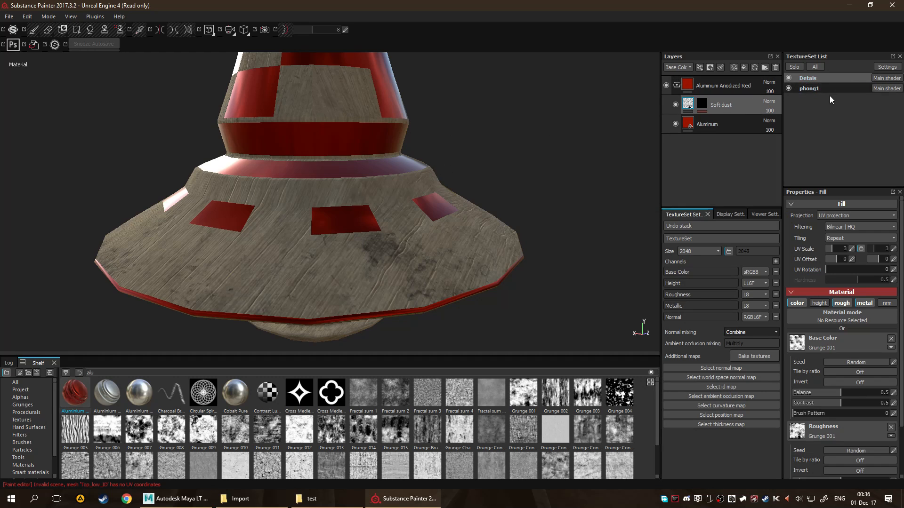
click(791, 89)
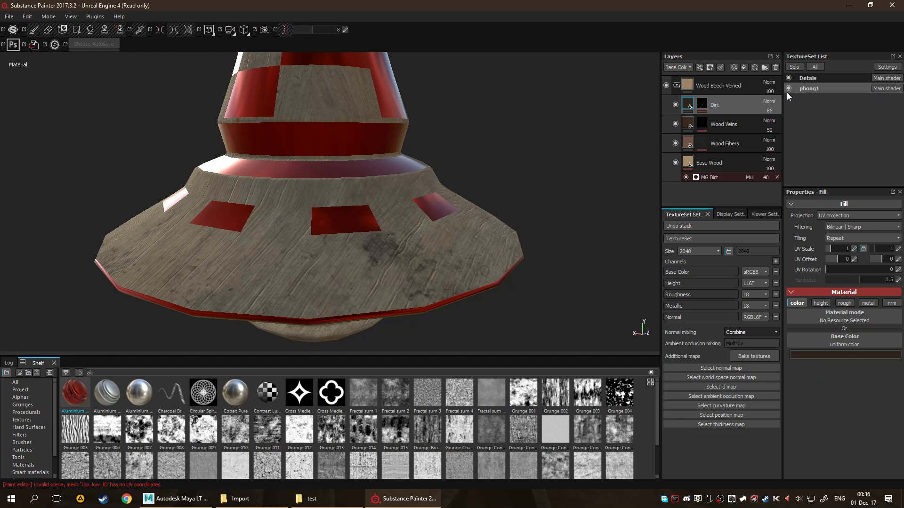
click(788, 91)
alt+drag(535, 162, 258, 244)
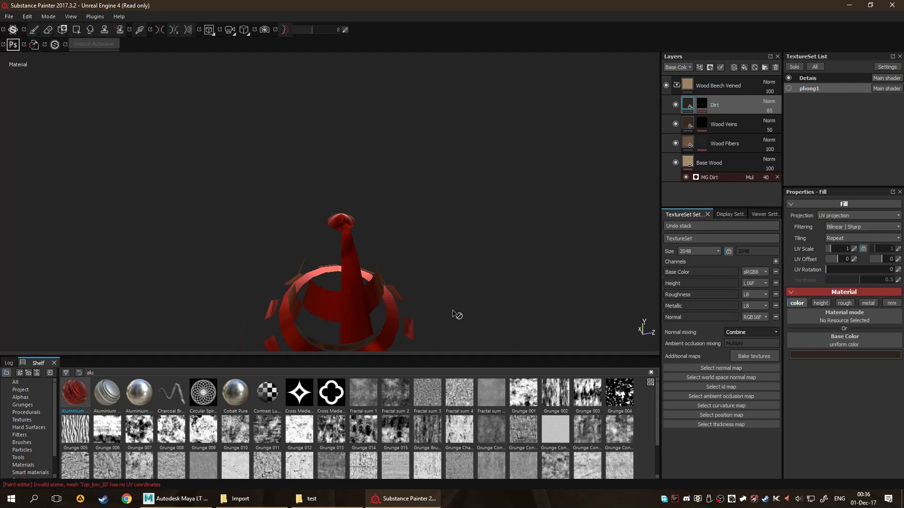
alt+drag(455, 314, 436, 264)
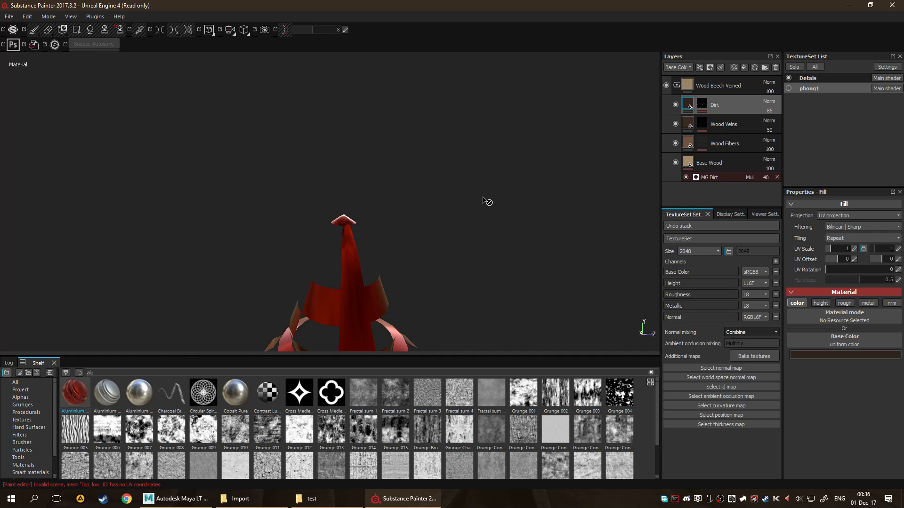
mouse_move(478, 202)
alt+mouse_down()
mouse_move(485, 111)
mouse_move(519, 169)
mouse_move(469, 207)
alt+mouse_up()
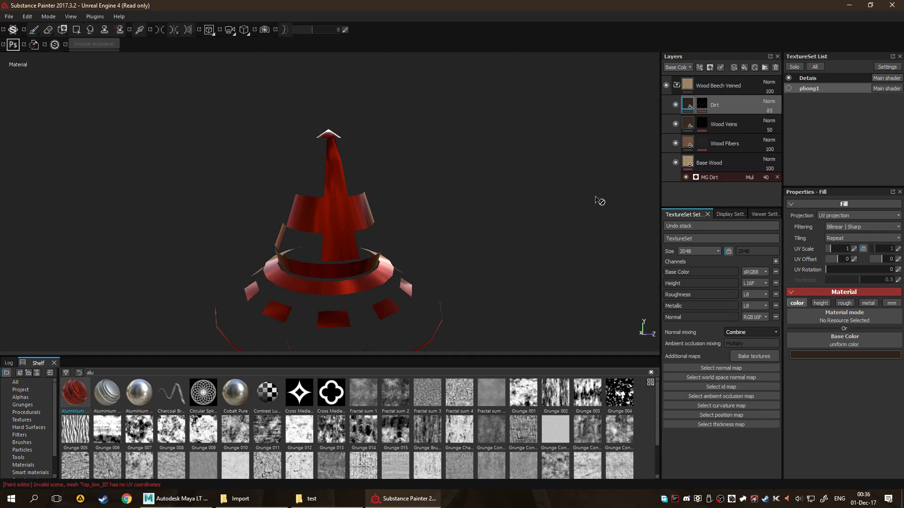
Show the phong1 texture set again and view the whole model with both materials.
click(788, 89)
scroll(461, 212, down, 4)
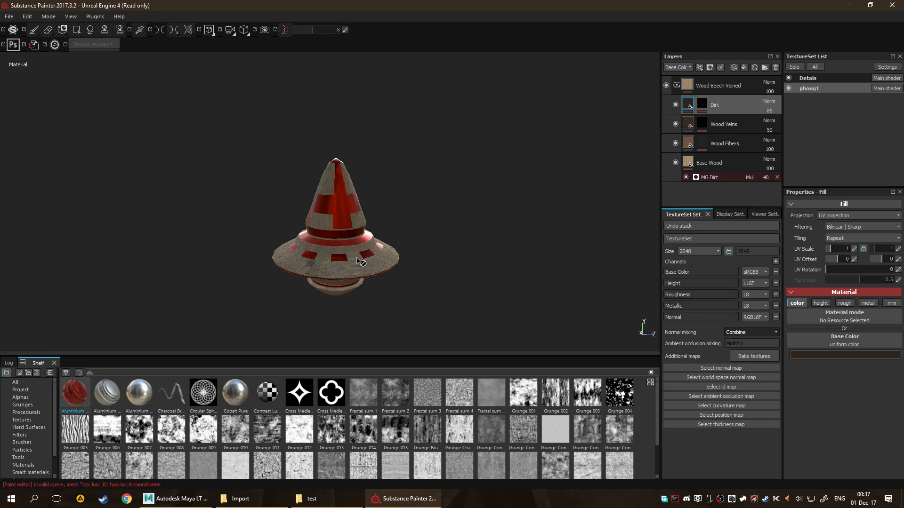
alt+middle_drag(362, 262, 430, 231)
scroll(406, 216, up, 2)
alt+middle_drag(504, 149, 461, 186)
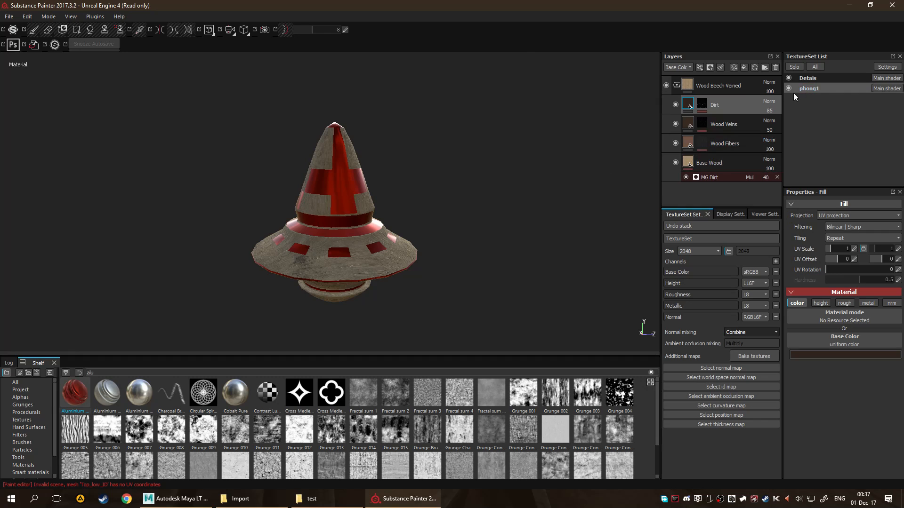
Rename the phong1 texture set as Gun and the Detais texture set as Threads.
double_click(817, 89)
text(Gun)
key(Return)
double_click(813, 78)
key(BackSpace)
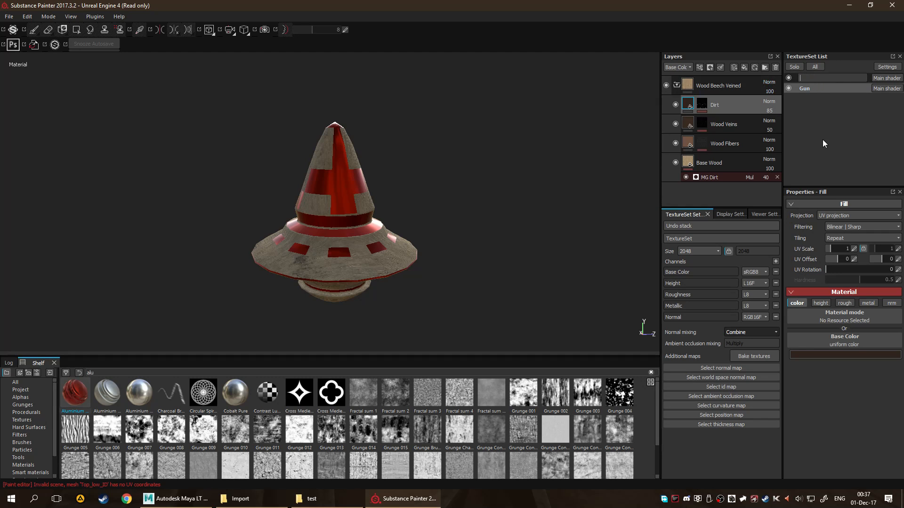
text(Threads)
key(Return)
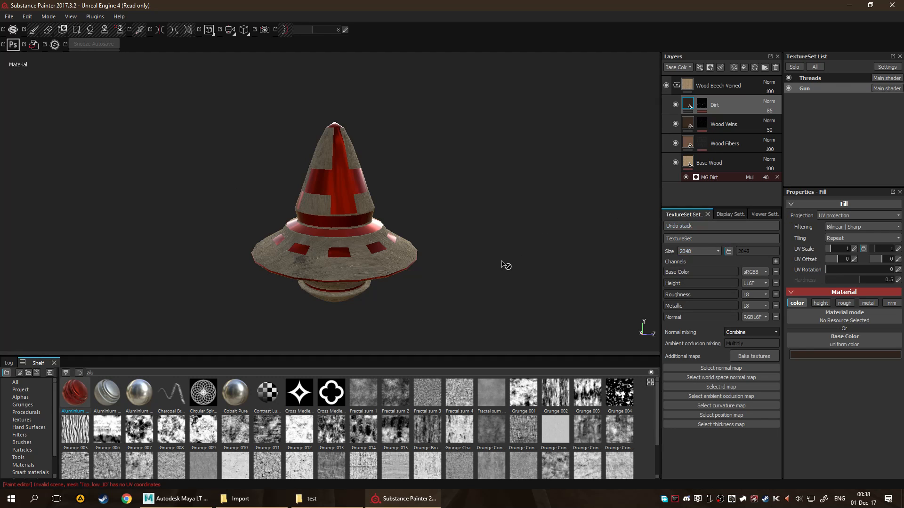
Compare the layers of the Threads and Gun texture sets and examine the model up close, from afar and from below.
scroll(494, 263, up, 2)
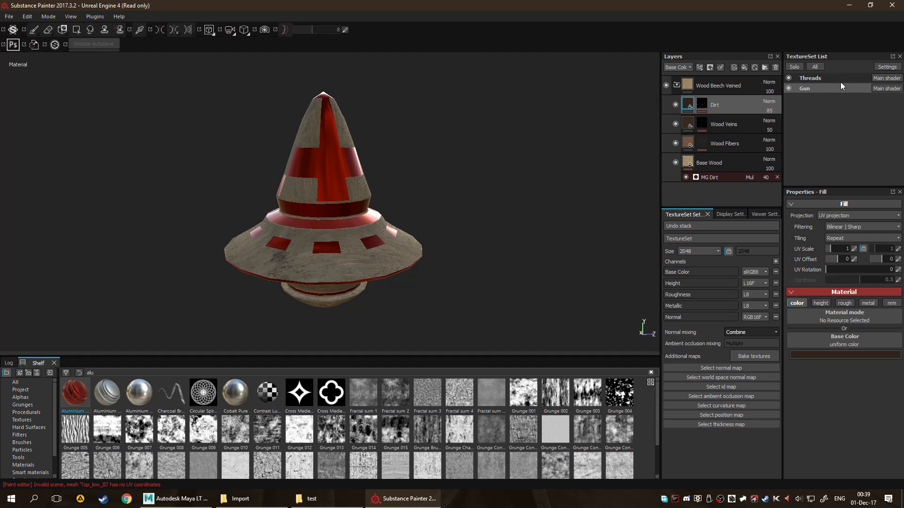
alt+right_drag(334, 262, 328, 310)
alt+right_drag(312, 190, 349, 236)
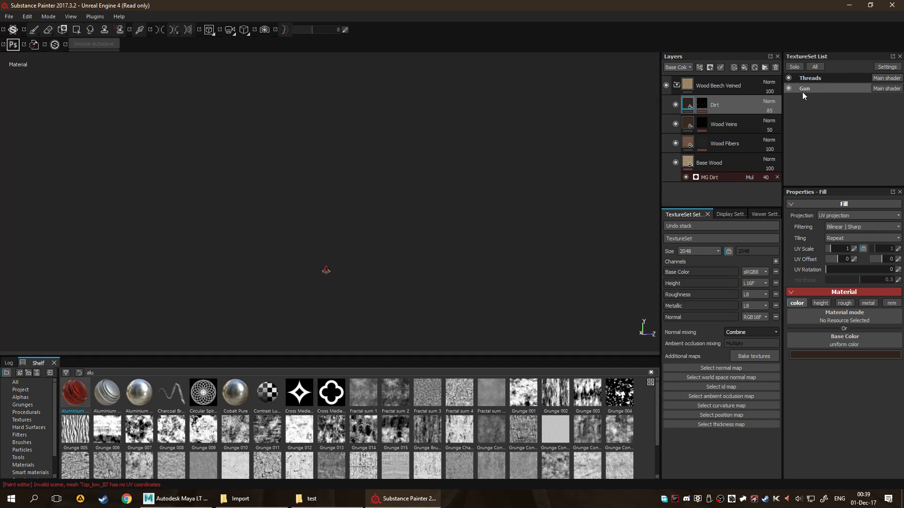
key(f)
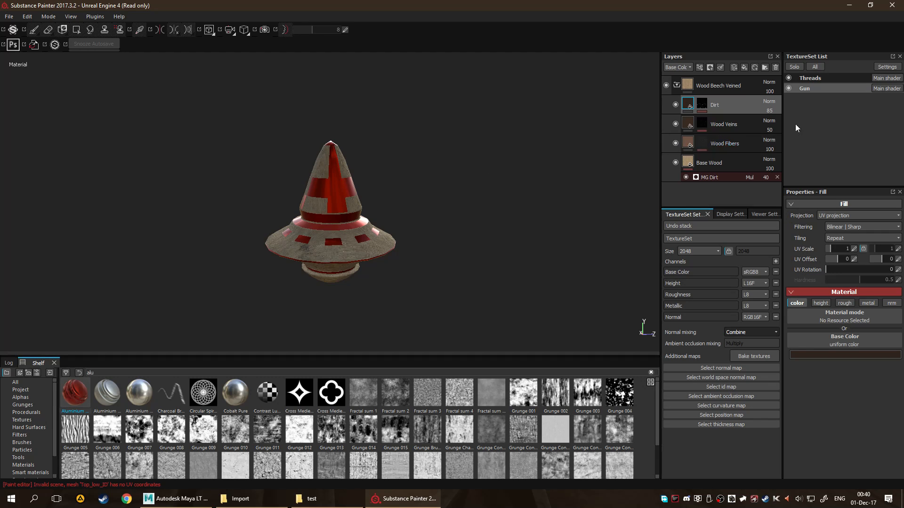
click(840, 79)
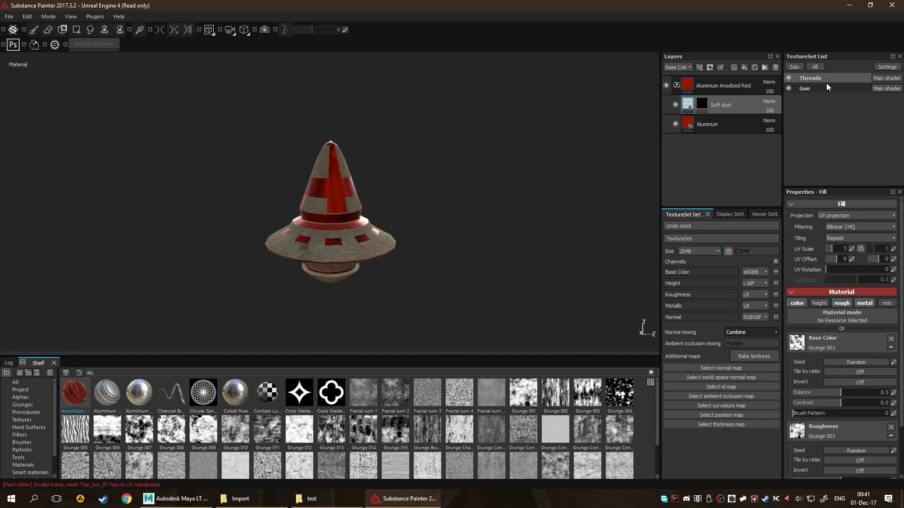
click(813, 90)
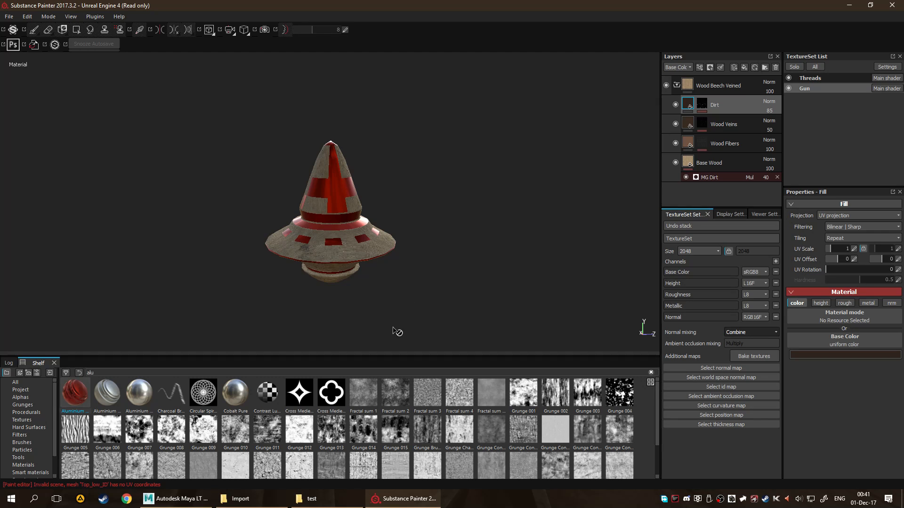
scroll(376, 310, up, 1)
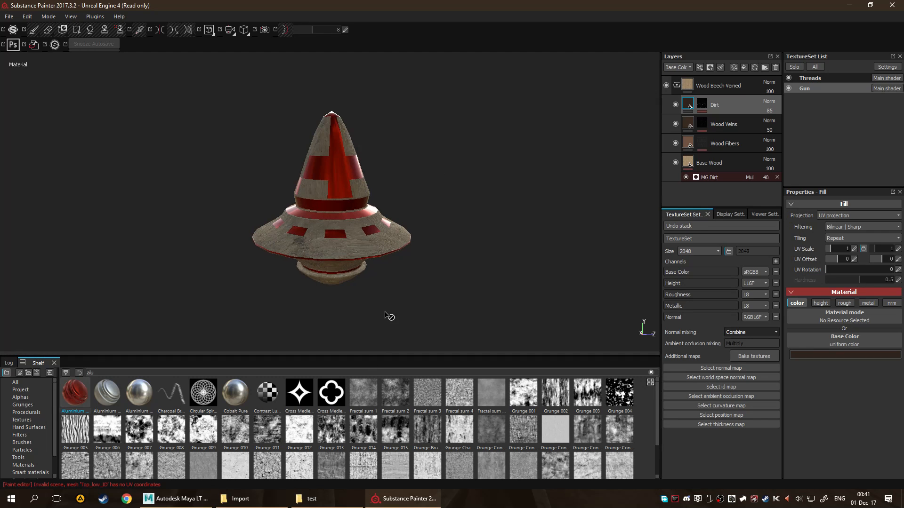
alt+middle_drag(383, 311, 442, 237)
scroll(442, 238, up, 2)
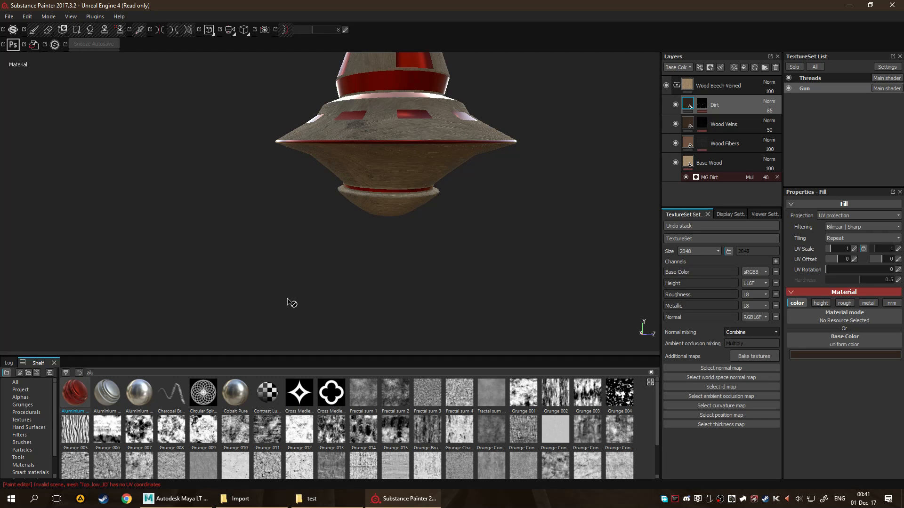
alt+drag(484, 195, 434, 318)
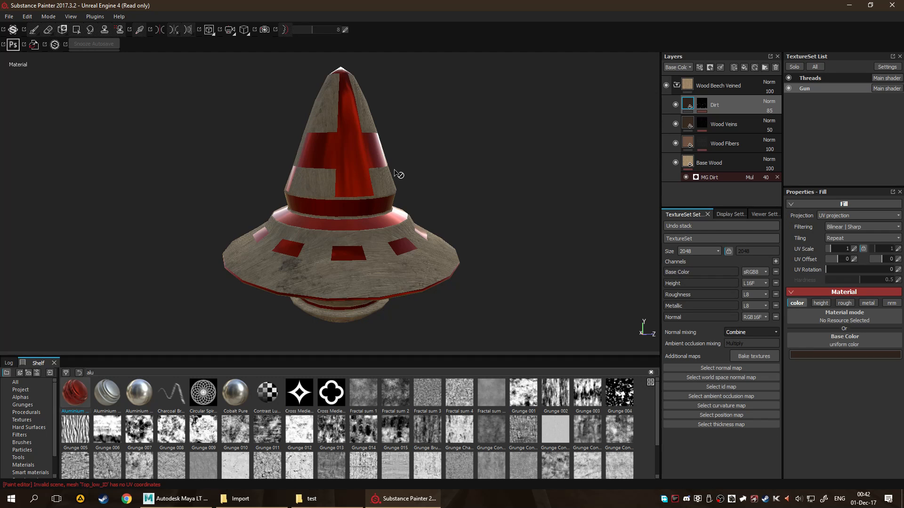
Switch to Maya LT and hide the Top_low_ID mesh.
click(175, 499)
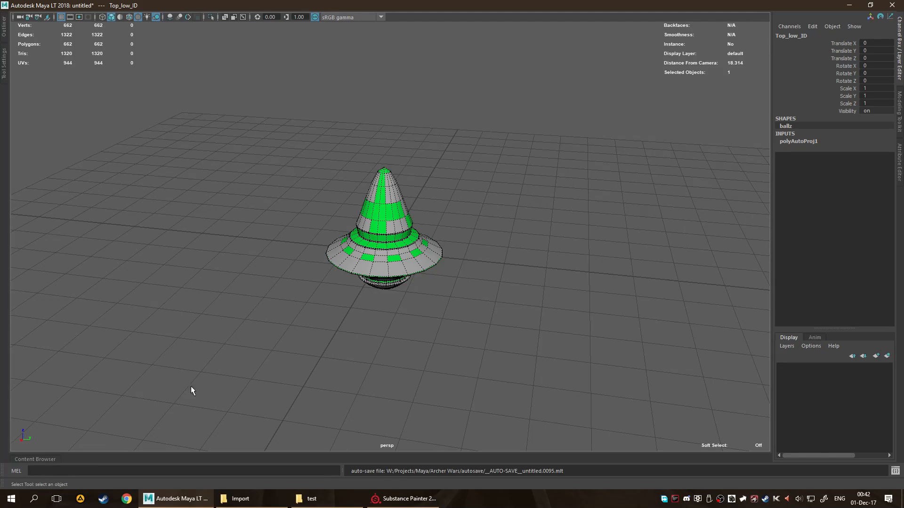
scroll(232, 346, up, 6)
alt+drag(240, 293, 258, 288)
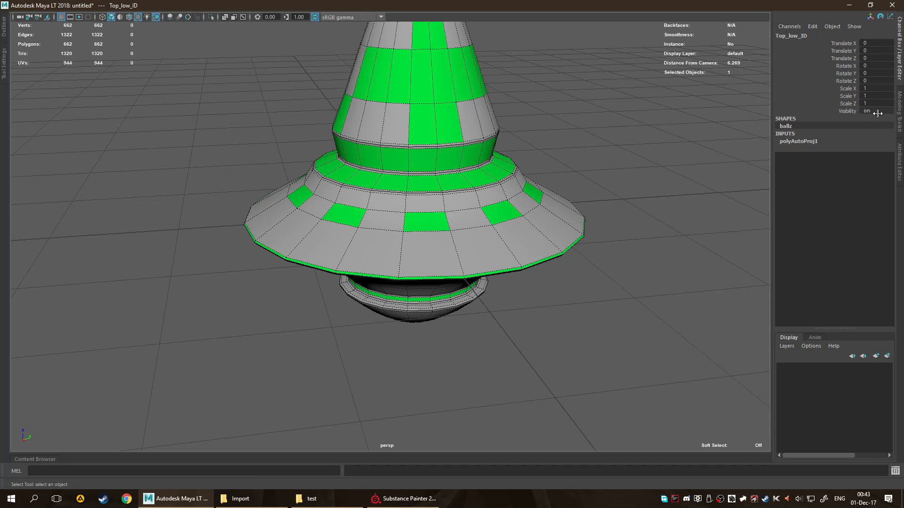
key(h)
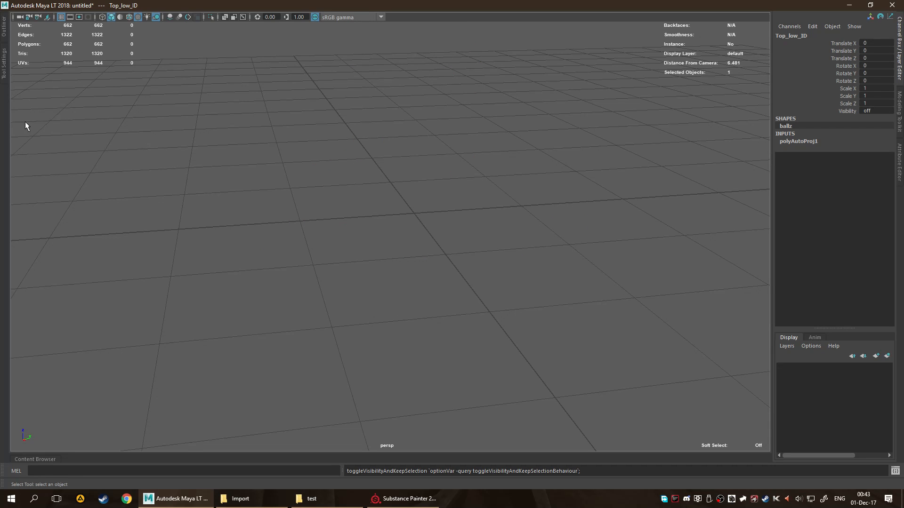
Expand the Top_low group in the Outliner and make it visible in the scene.
click(4, 27)
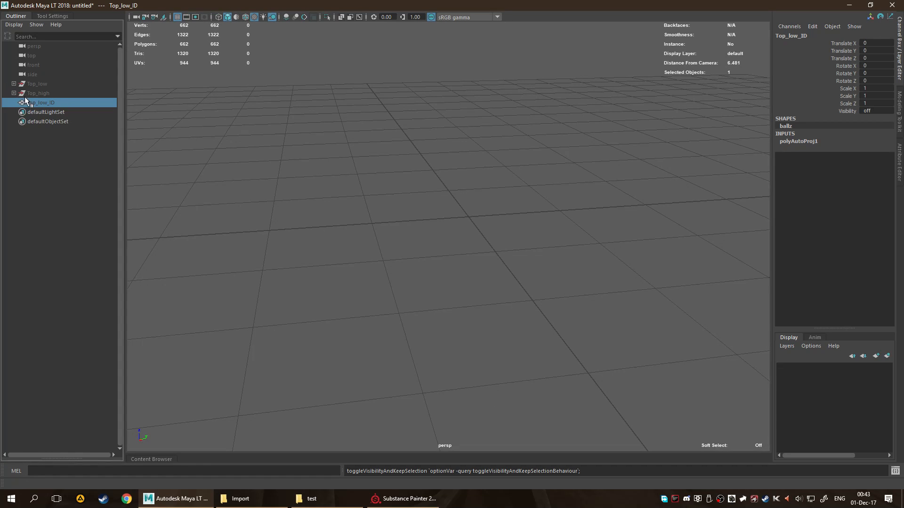
click(14, 84)
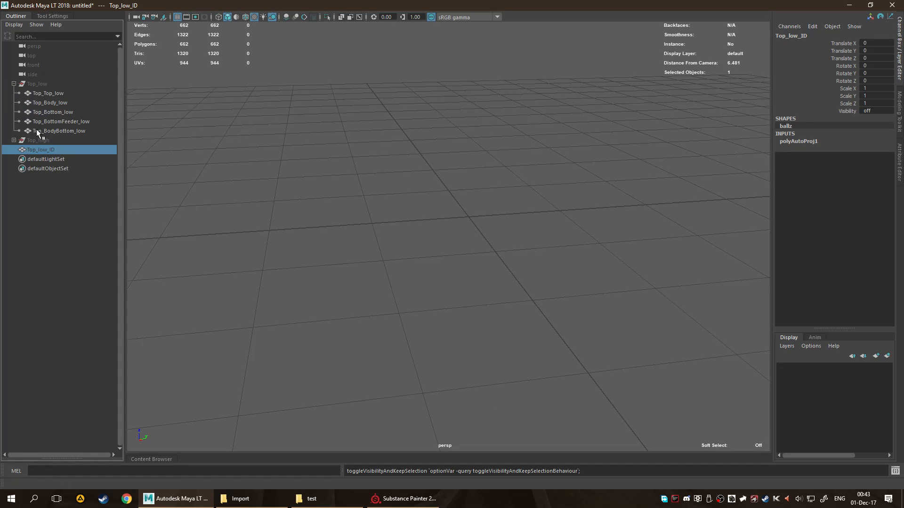
click(45, 84)
key(h)
alt+drag(447, 433, 470, 333)
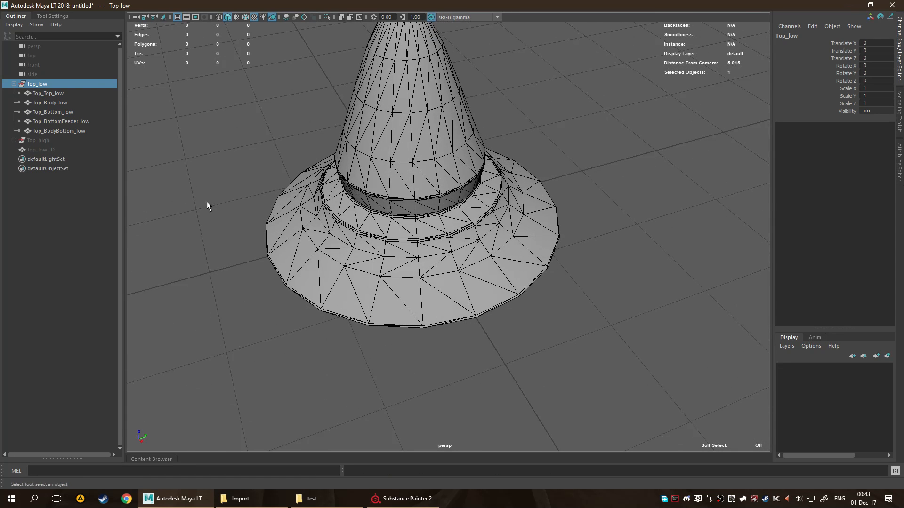
alt+drag(416, 275, 394, 302)
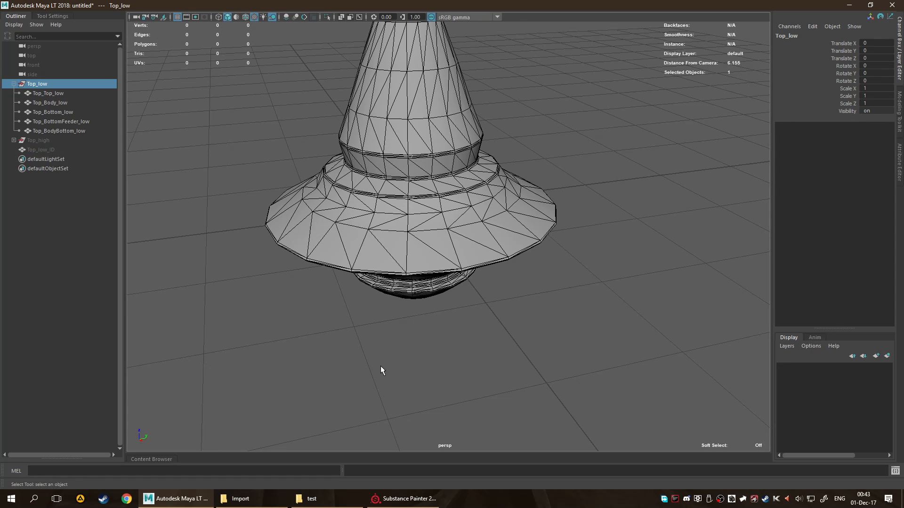
scroll(381, 370, up, 2)
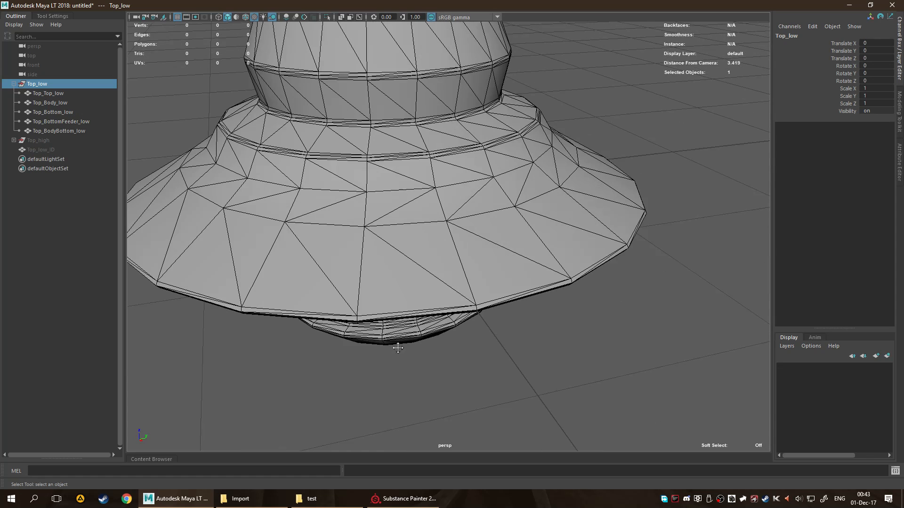
scroll(398, 349, up, 2)
Move Top_Top_low up about 1.125 units to expose the opening beneath it and undo the move.
key(F11)
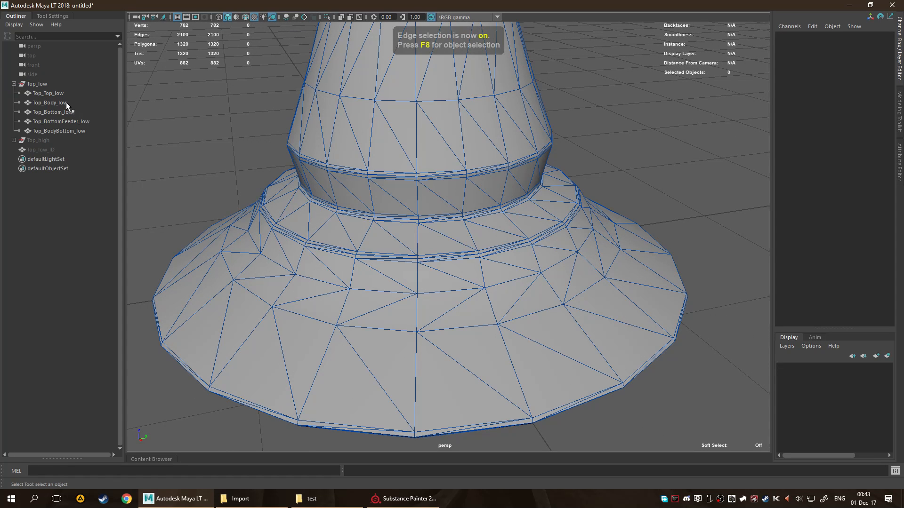
click(66, 94)
key(F8)
scroll(423, 212, down, 8)
key(w)
drag(431, 210, 431, 148)
scroll(490, 260, up, 8)
alt+drag(490, 244, 422, 224)
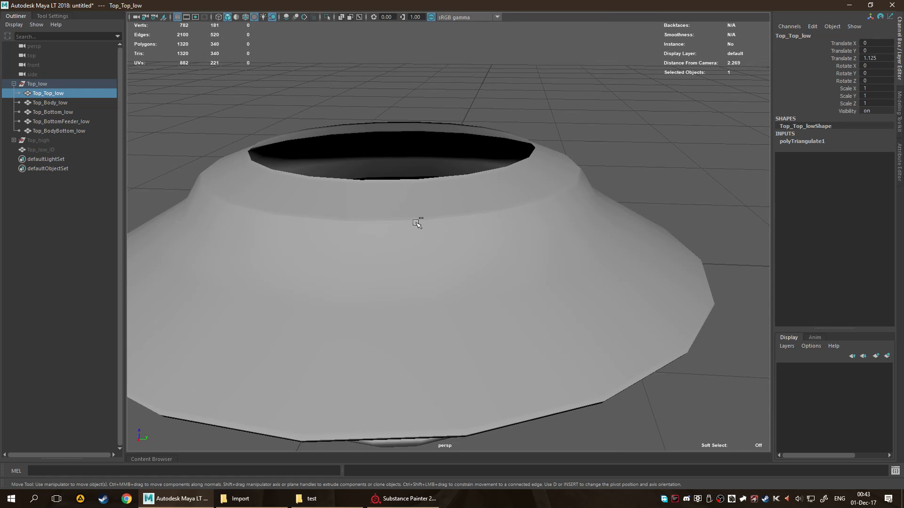
key(ctrl+z)
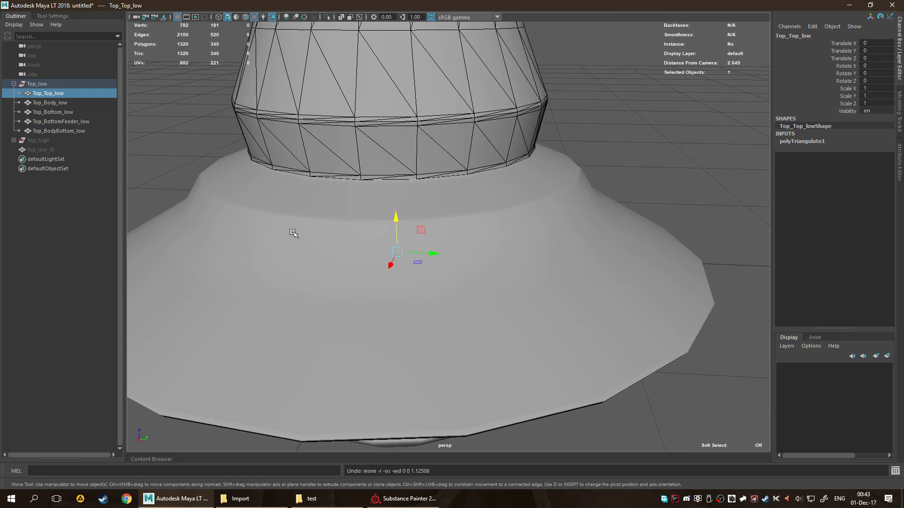
List the parts of the Top_high group and examine the seam where Top_Top_low meets the body, from above and below.
scroll(360, 228, up, 4)
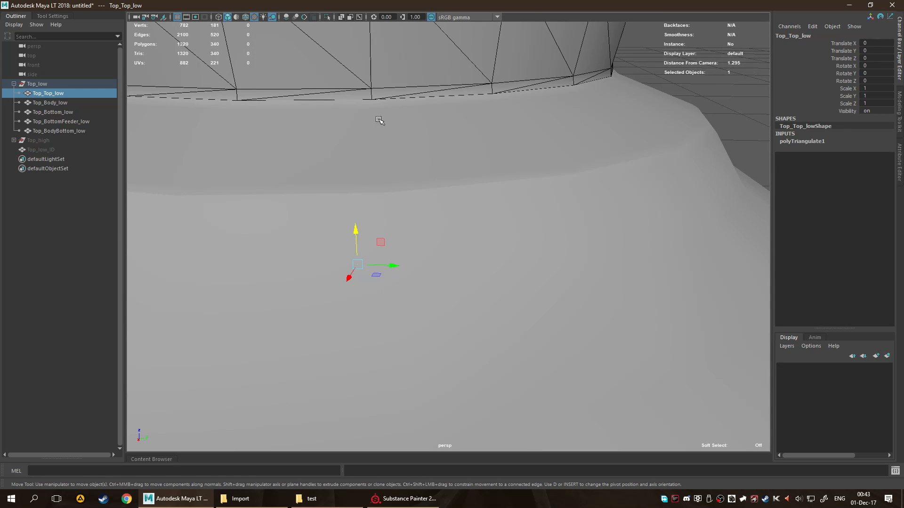
alt+middle_drag(375, 123, 437, 160)
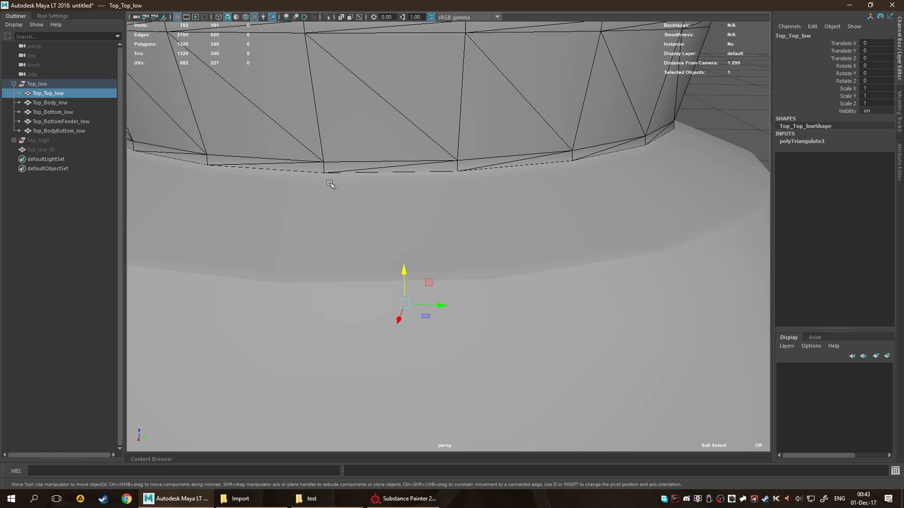
click(14, 140)
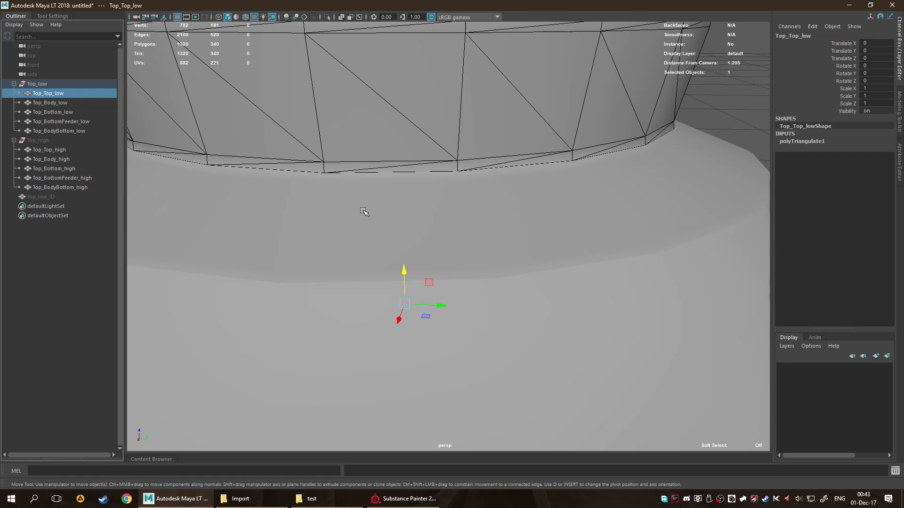
alt+drag(361, 182, 430, 278)
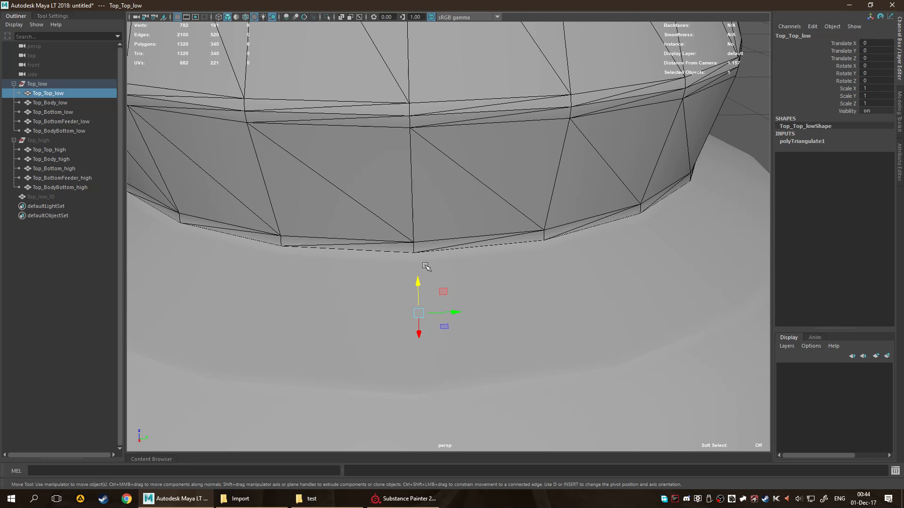
alt+middle_drag(505, 328, 441, 153)
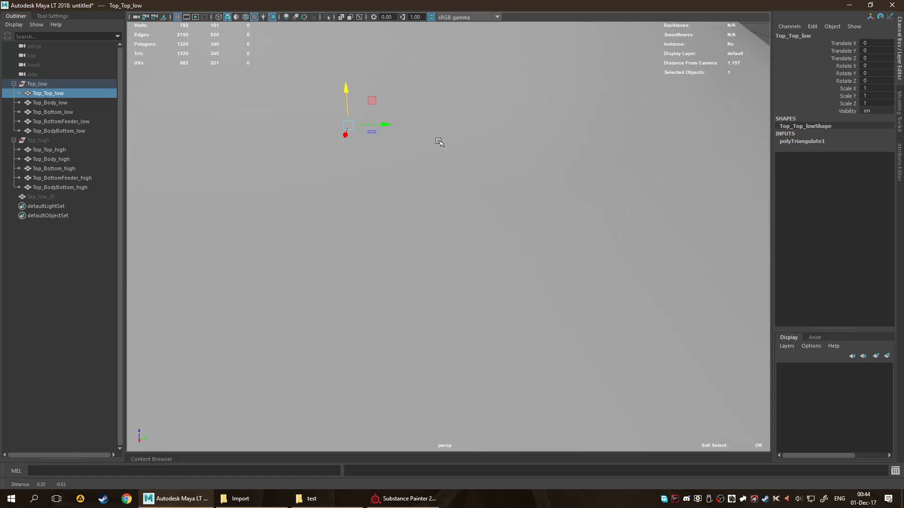
scroll(442, 153, down, 5)
alt+drag(464, 287, 466, 242)
alt+middle_drag(477, 229, 467, 266)
scroll(467, 267, up, 3)
scroll(468, 267, up, 2)
alt+middle_drag(456, 182, 442, 238)
scroll(442, 238, down, 5)
Select Top_Bottom_low and Top_BodyBottom_low in turn and examine the underside mesh up close.
click(57, 116)
click(72, 131)
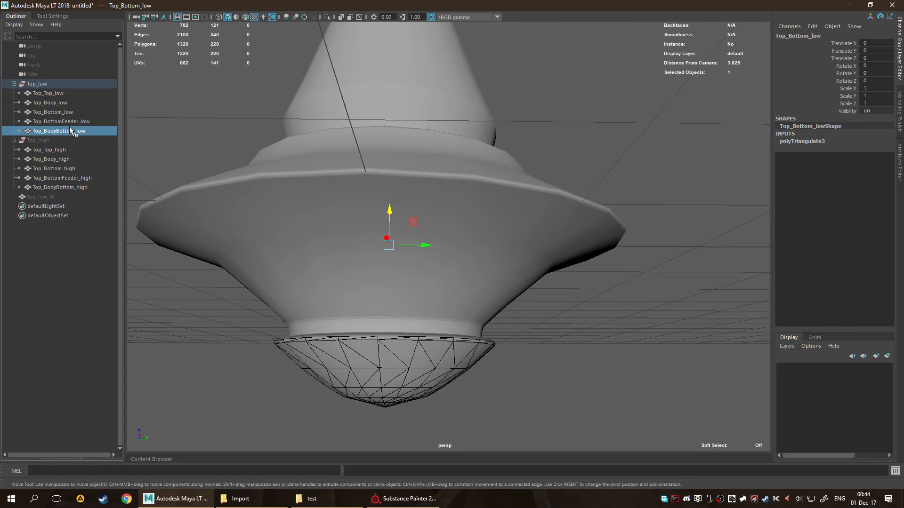
scroll(451, 200, up, 3)
alt+middle_drag(451, 200, 446, 248)
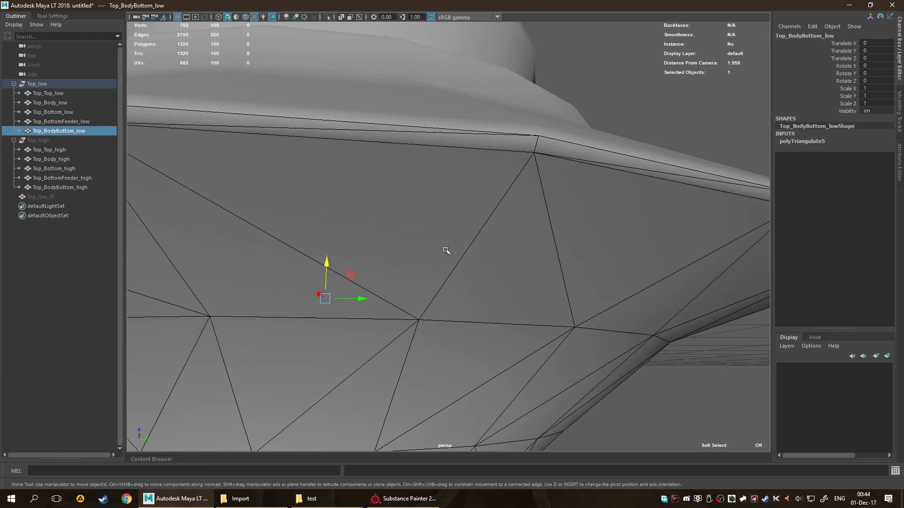
Examine the low-poly model from close up, from below, from above and from the side, isolating Top_BodyBottom_low briefly.
scroll(460, 135, up, 1)
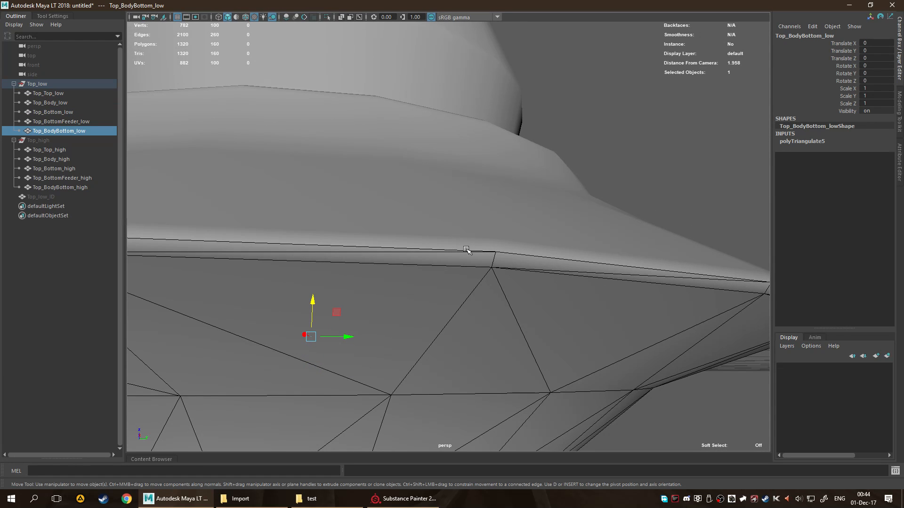
scroll(464, 273, down, 5)
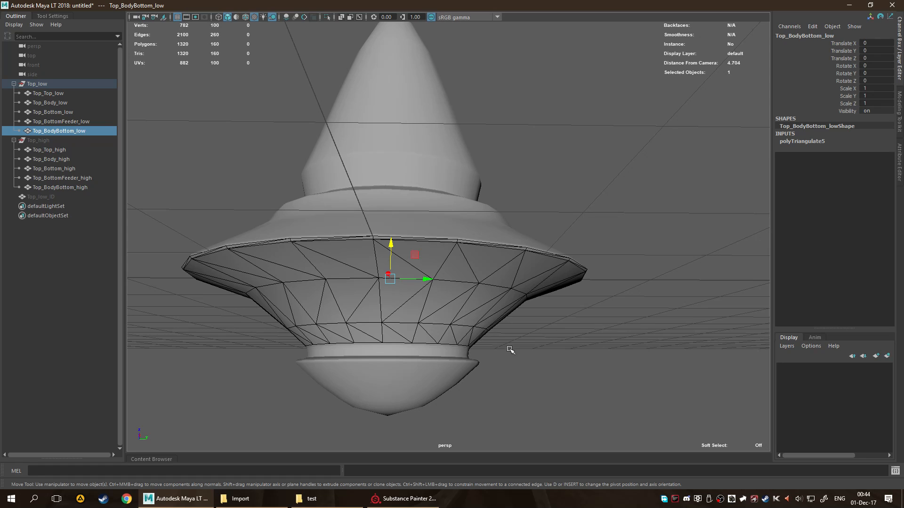
scroll(391, 249, down, 5)
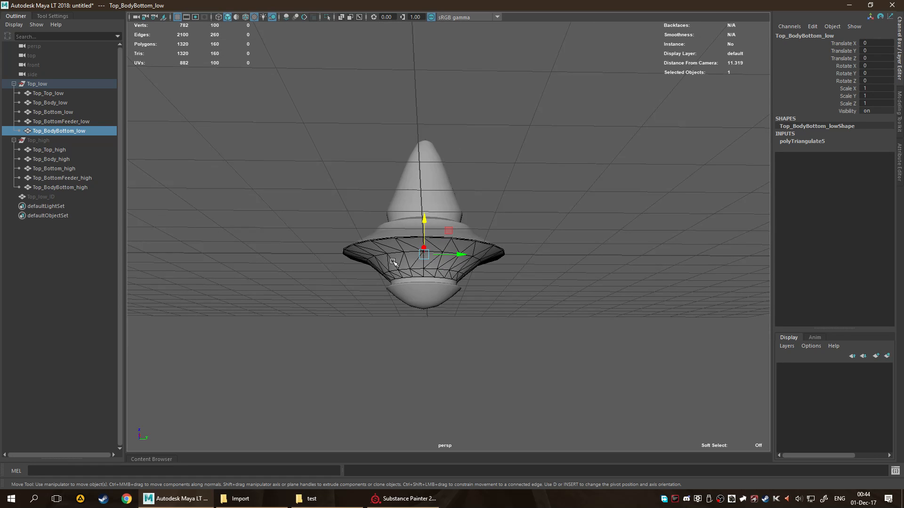
alt+drag(393, 261, 402, 279)
key(ctrl+1)
alt+drag(581, 341, 589, 315)
key(ctrl+1)
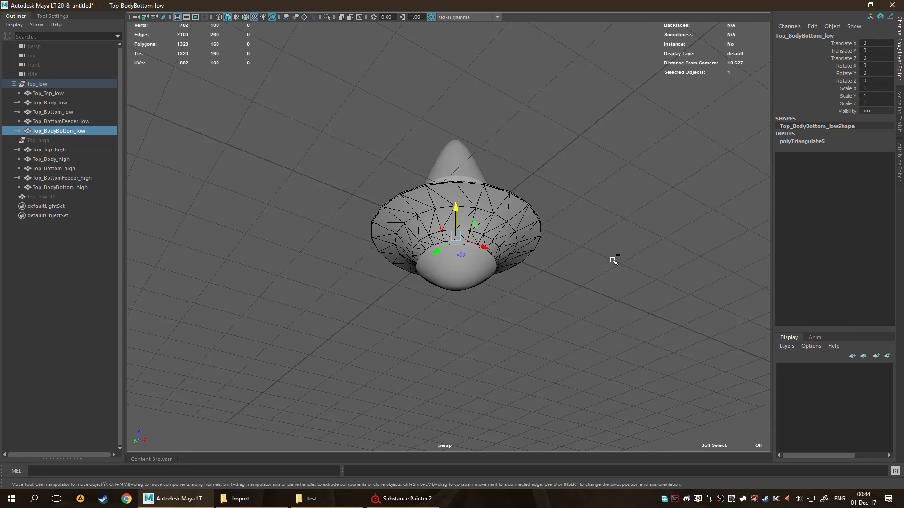
alt+drag(614, 275, 603, 337)
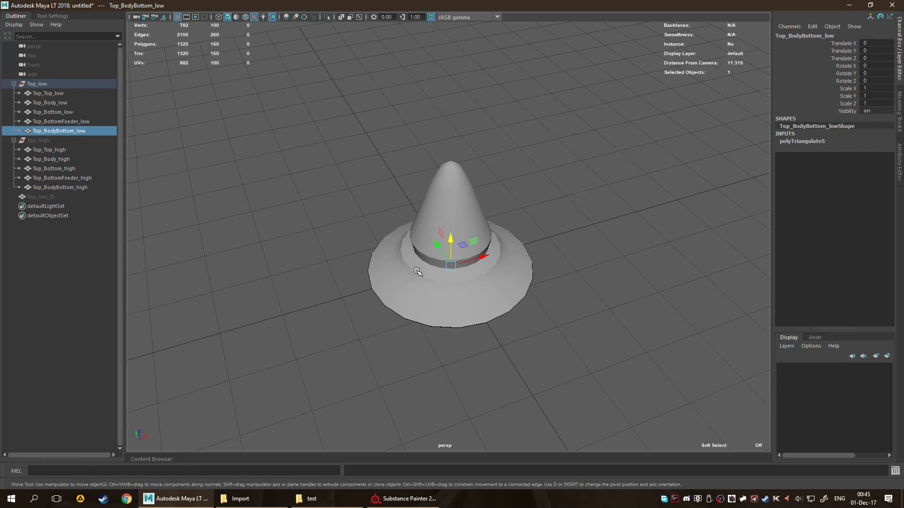
alt+drag(512, 297, 472, 228)
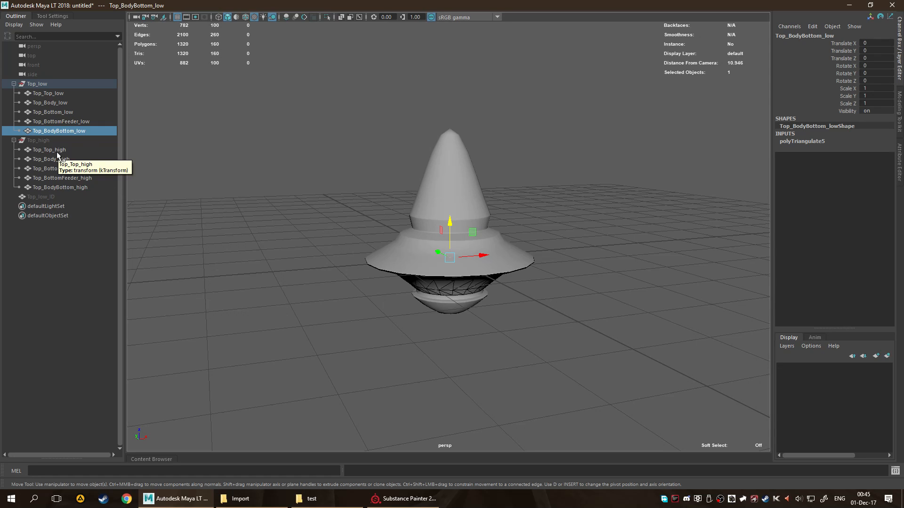
Move the whole Top_low group up about 1.36 units, then diagonally about 0.86 by 1.2 units, undoing each move.
click(43, 150)
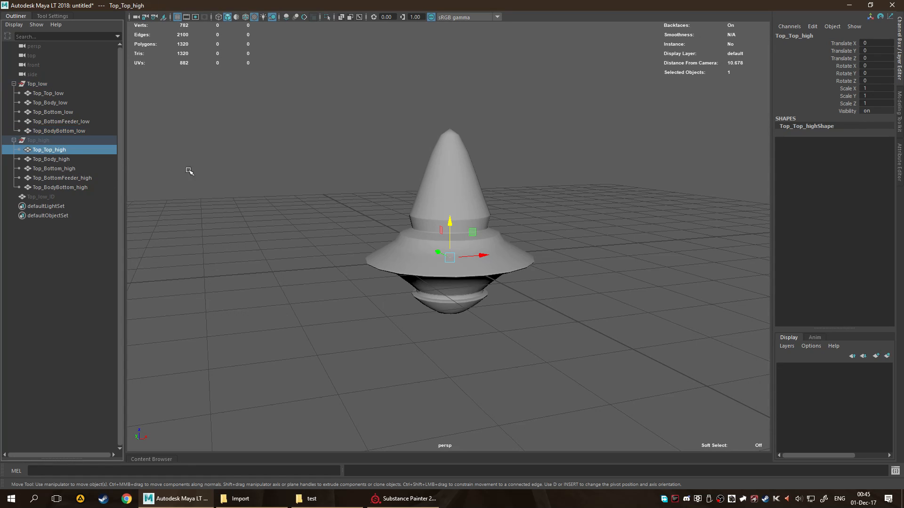
click(55, 86)
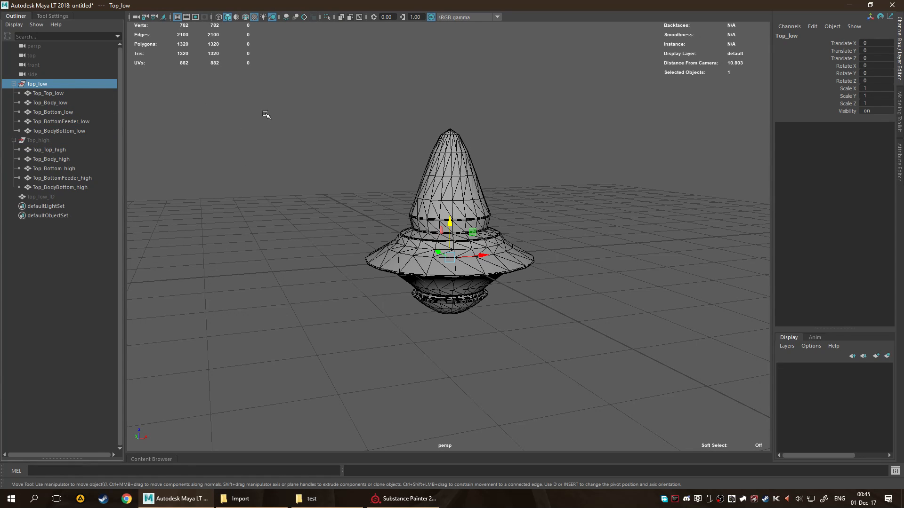
drag(450, 216, 533, 128)
key(ctrl+z)
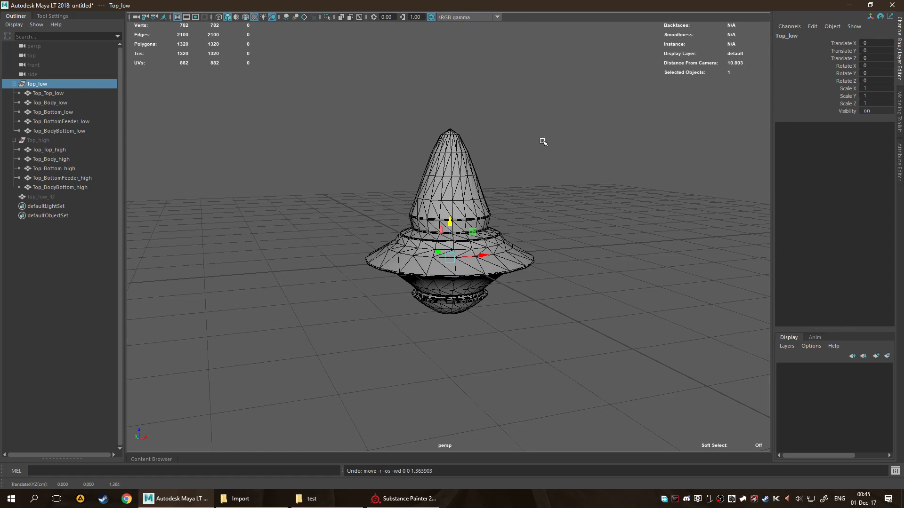
drag(479, 233, 527, 166)
key(ctrl+z)
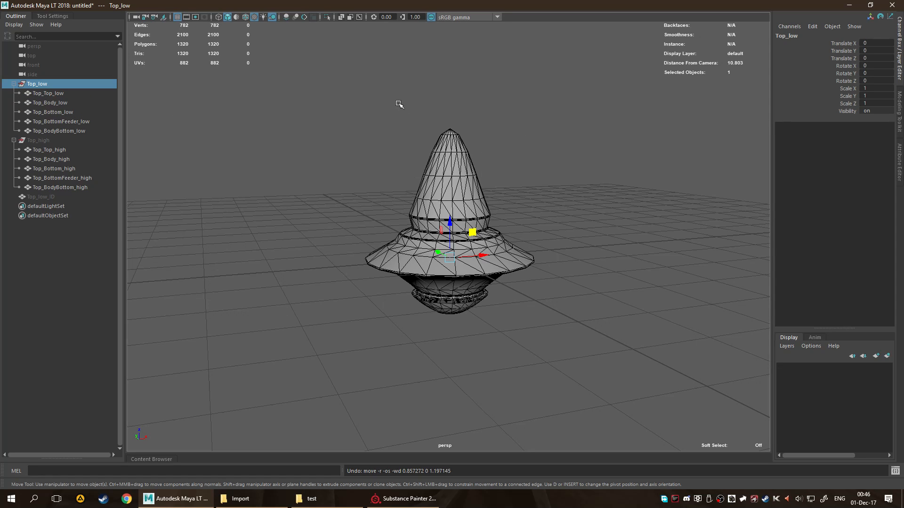
Hide the Top_low group, collapse its part list, and make the Top_high group visible in the scene.
key(h)
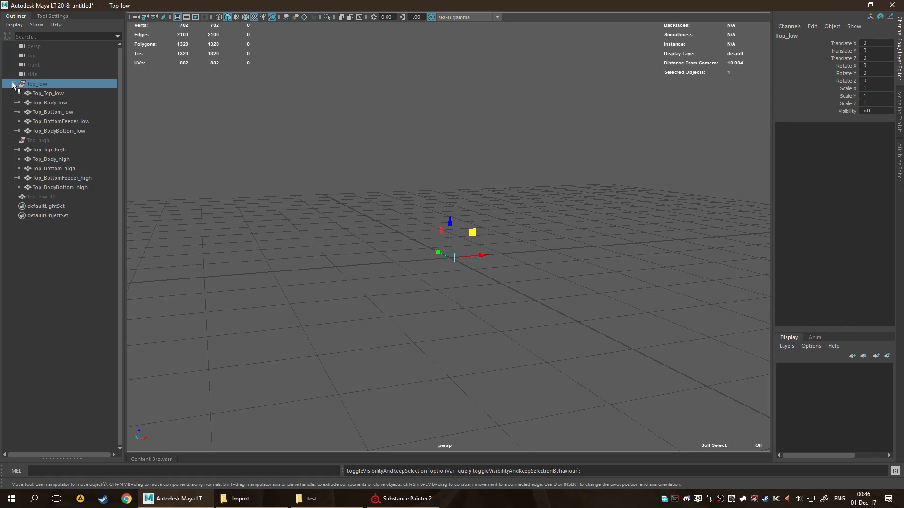
click(14, 84)
key(q)
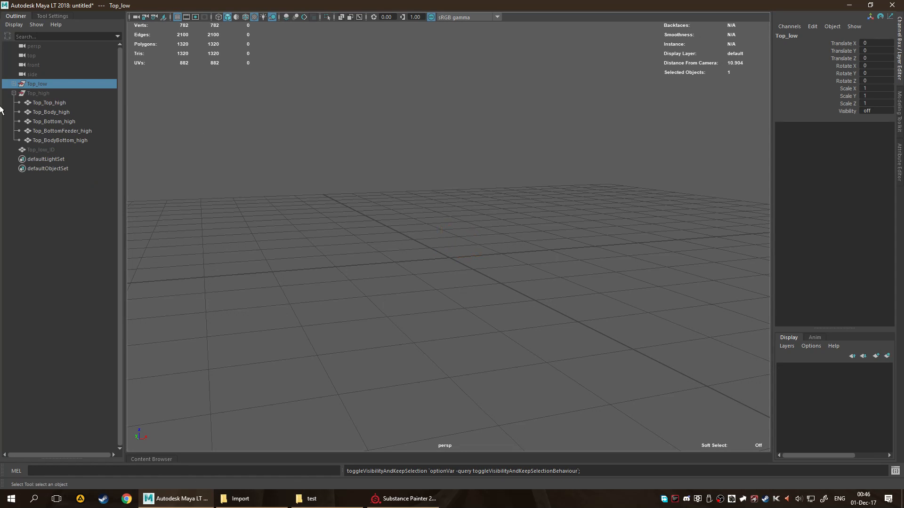
click(51, 94)
key(h)
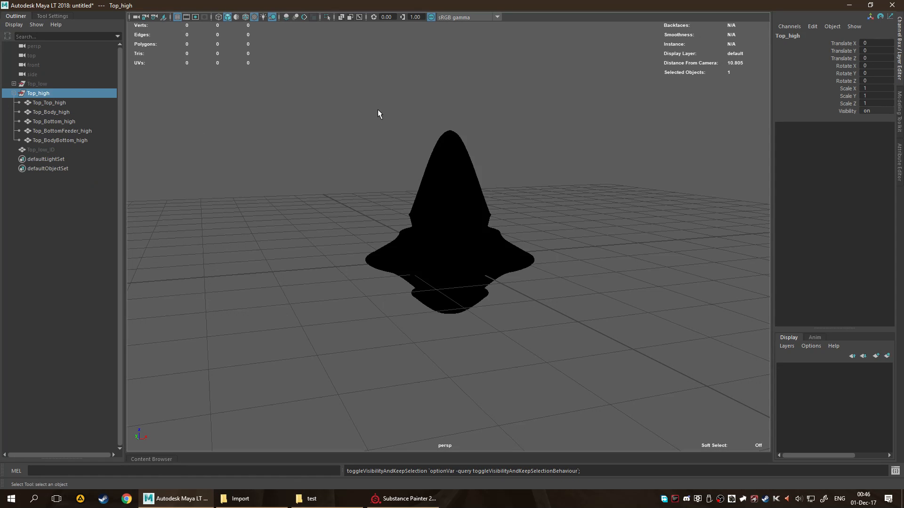
Examine the dense wireframe of the Top_high group up close around the neck and the brim.
scroll(407, 175, up, 6)
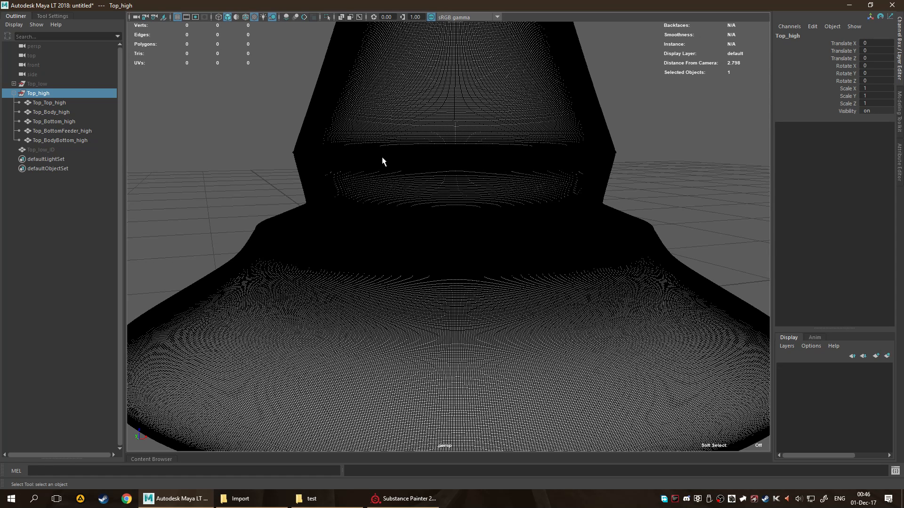
scroll(383, 163, down, 4)
scroll(384, 167, up, 5)
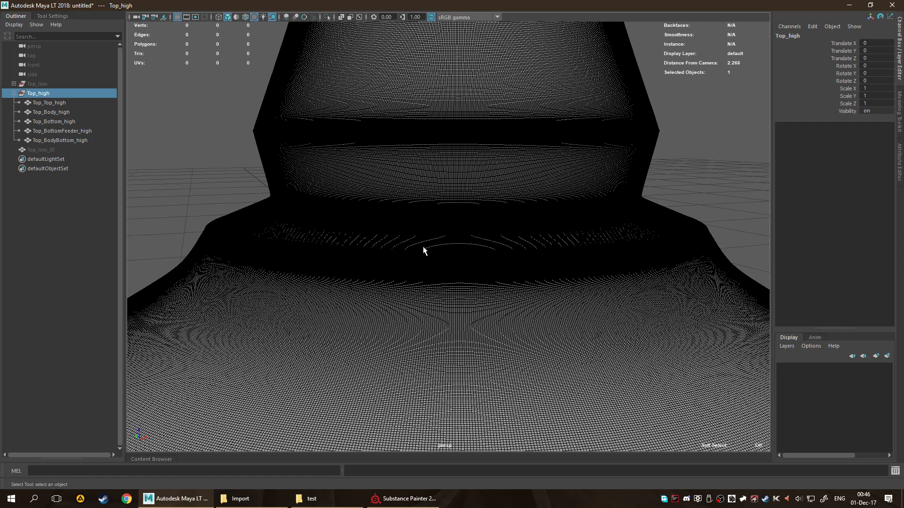
scroll(432, 262, up, 3)
alt+middle_drag(442, 262, 450, 240)
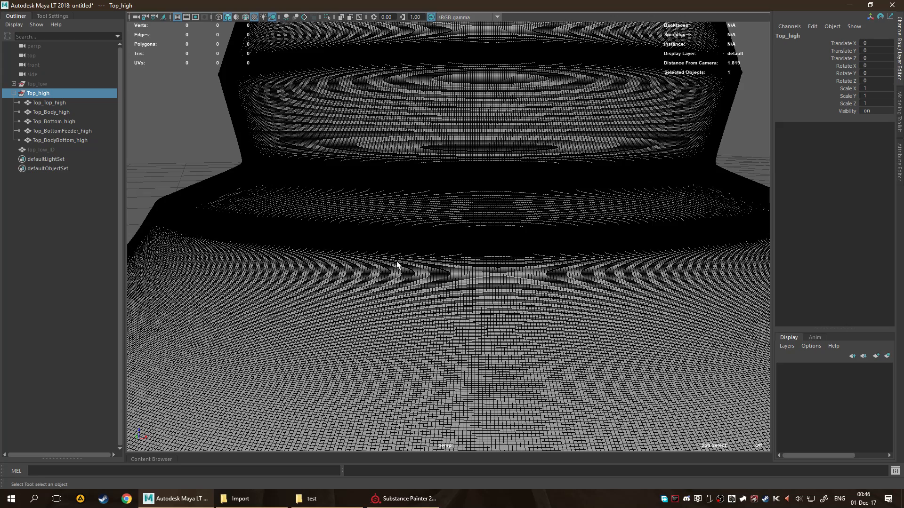
scroll(462, 227, down, 4)
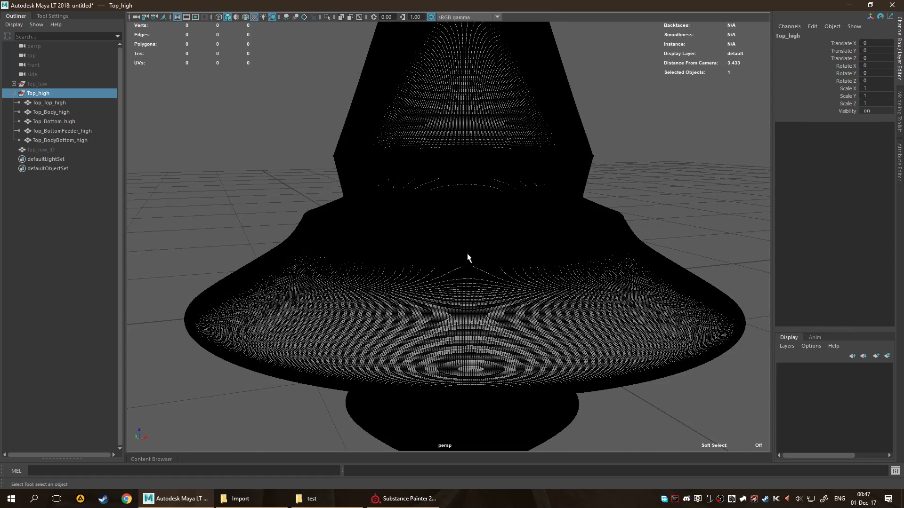
scroll(475, 248, up, 3)
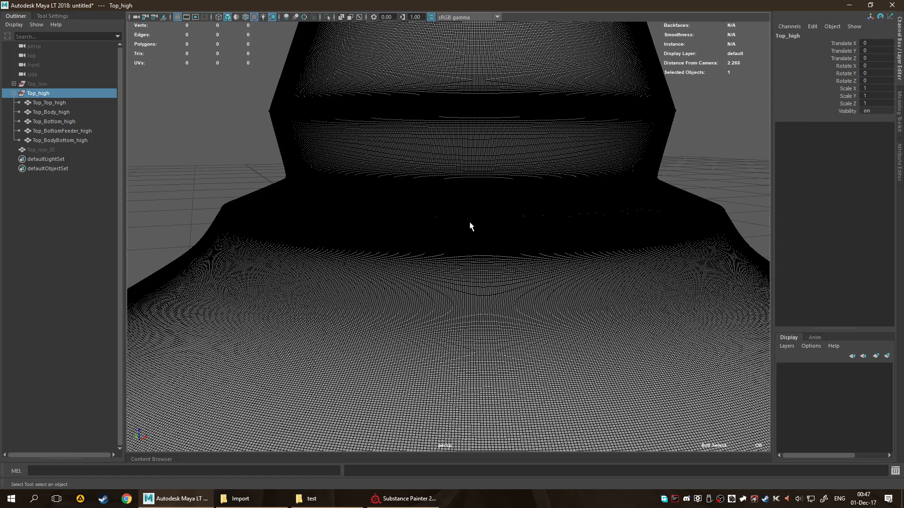
Select all five parts of the Top_high group, from Top_Top_high to Top_BodyBottom_high, and activate the Sculpt Tool on them.
click(57, 105)
scroll(501, 238, down, 2)
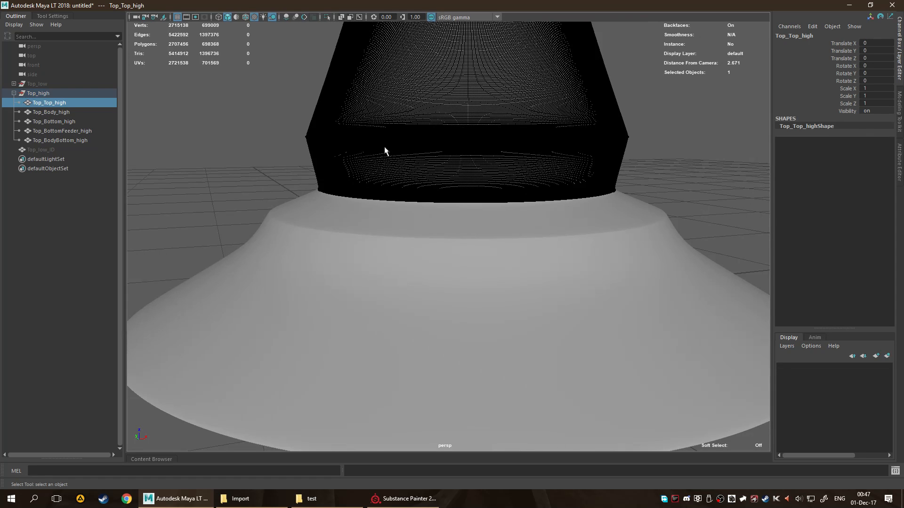
shift+click(58, 140)
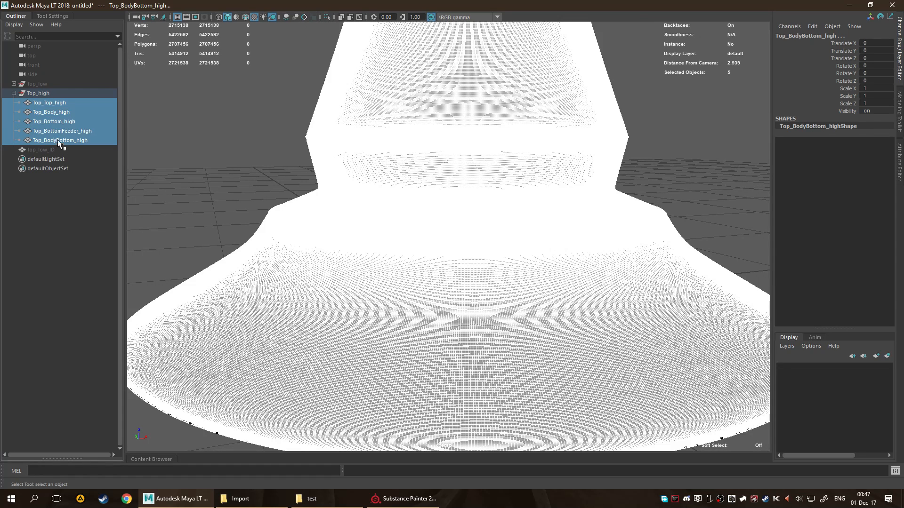
scroll(453, 253, down, 5)
scroll(453, 245, up, 4)
scroll(453, 242, down, 6)
alt+drag(468, 276, 462, 253)
scroll(461, 253, up, 3)
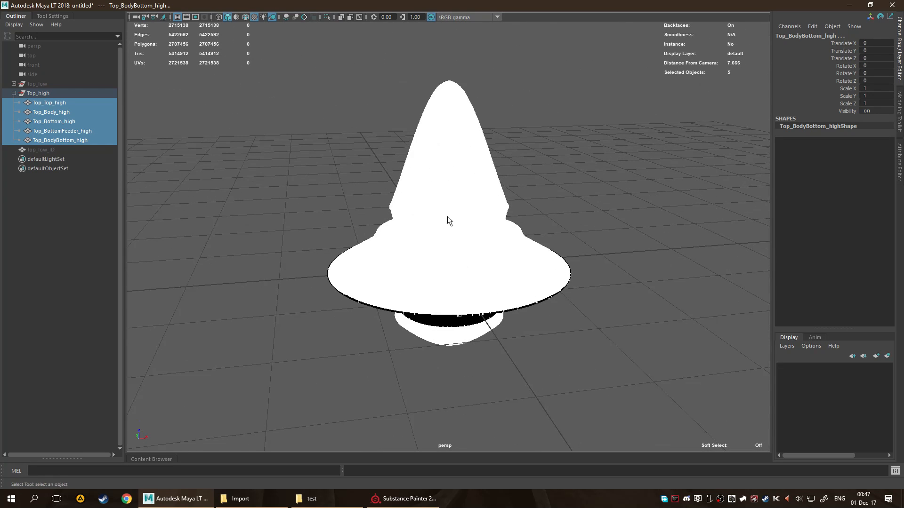
shift+right_click(437, 253)
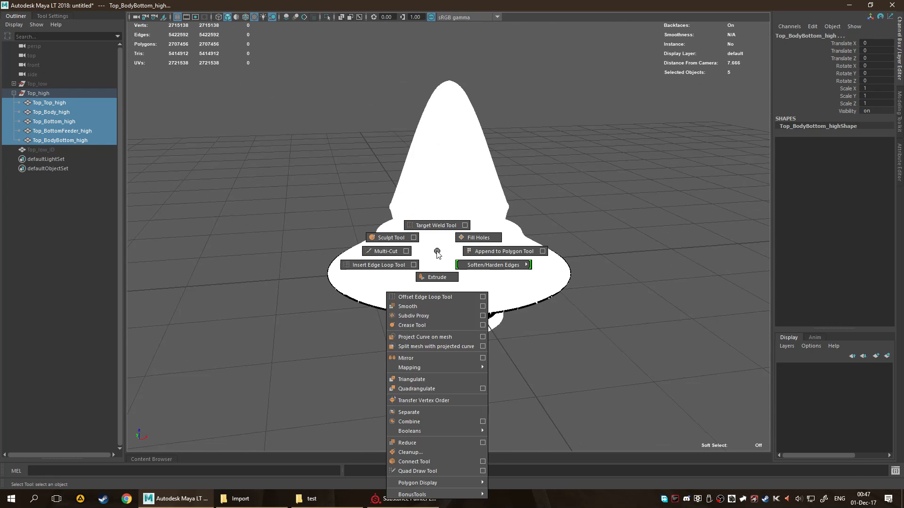
shift+right_drag(437, 251, 380, 241)
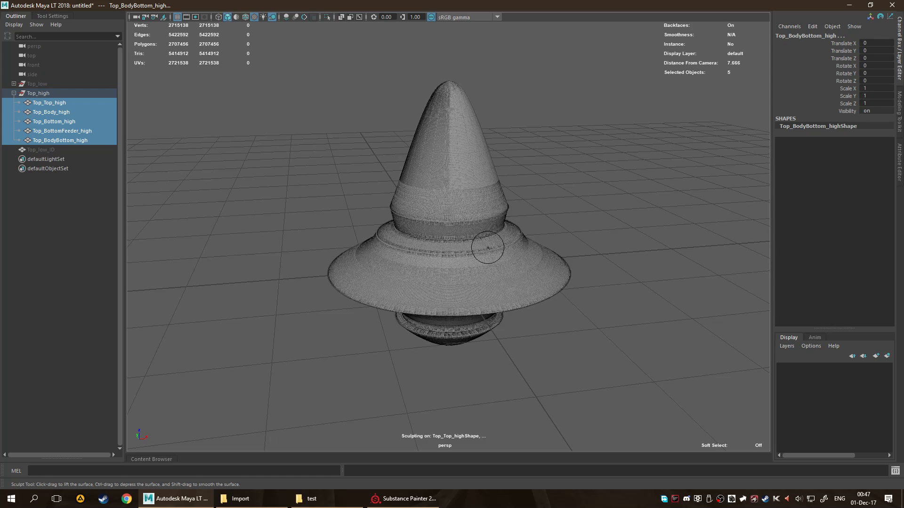
Try a sculpt stroke across the brim of the high-poly mesh and undo it.
scroll(476, 245, up, 10)
scroll(360, 295, down, 8)
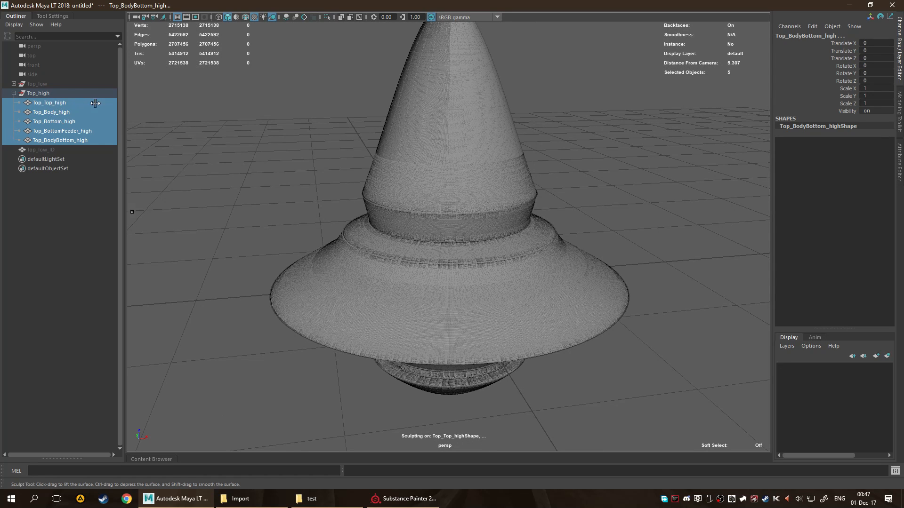
drag(569, 305, 350, 315)
alt+right_drag(266, 324, 369, 303)
alt+middle_drag(369, 303, 357, 198)
key(ctrl+z)
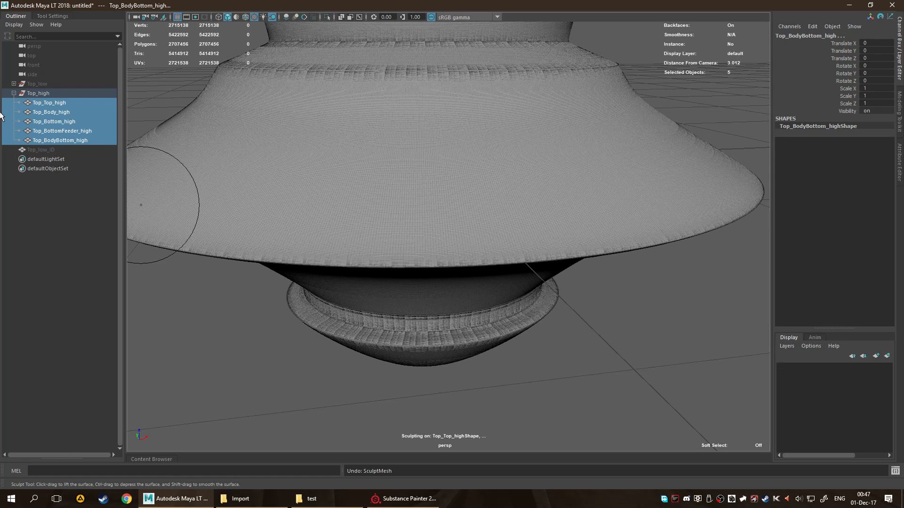
Show the Sculpt Tool's stylus and stamp settings and choose bw_rubble.tif from the Sculpting Stamps examples as the brush stamp.
click(52, 15)
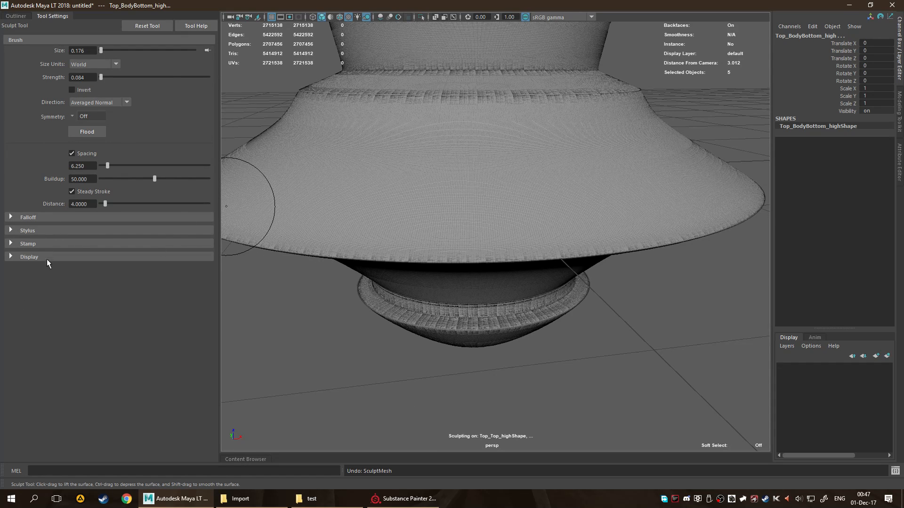
click(10, 230)
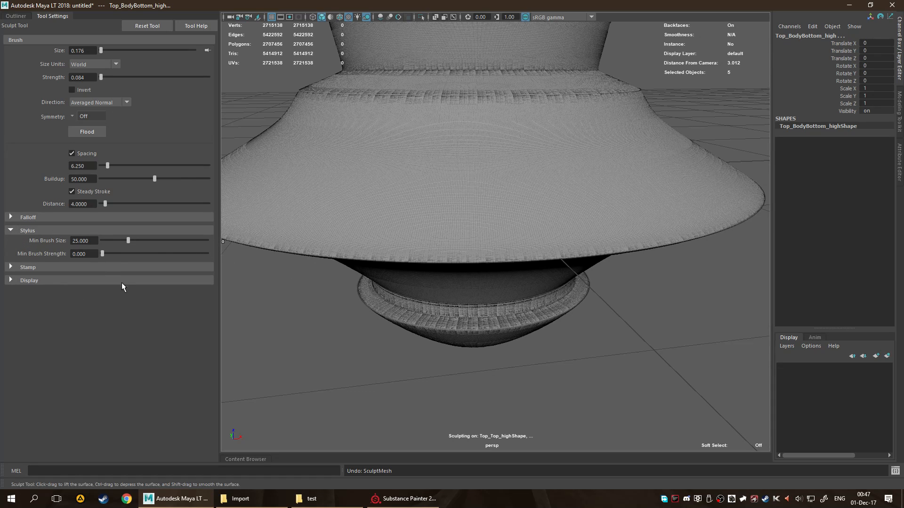
click(13, 266)
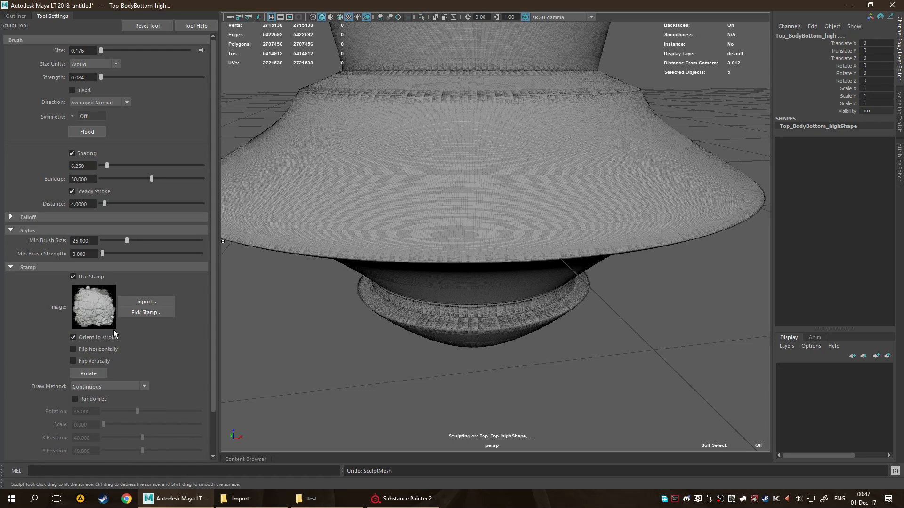
click(154, 314)
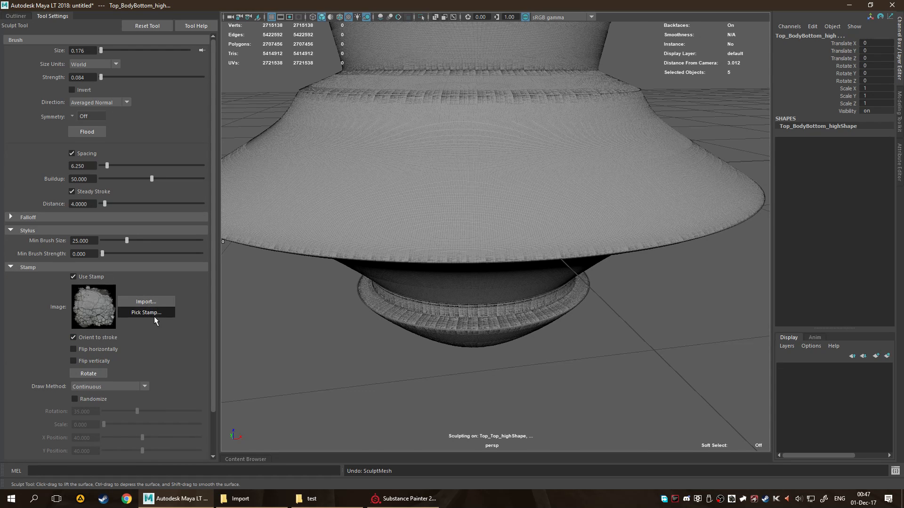
scroll(562, 380, down, 5)
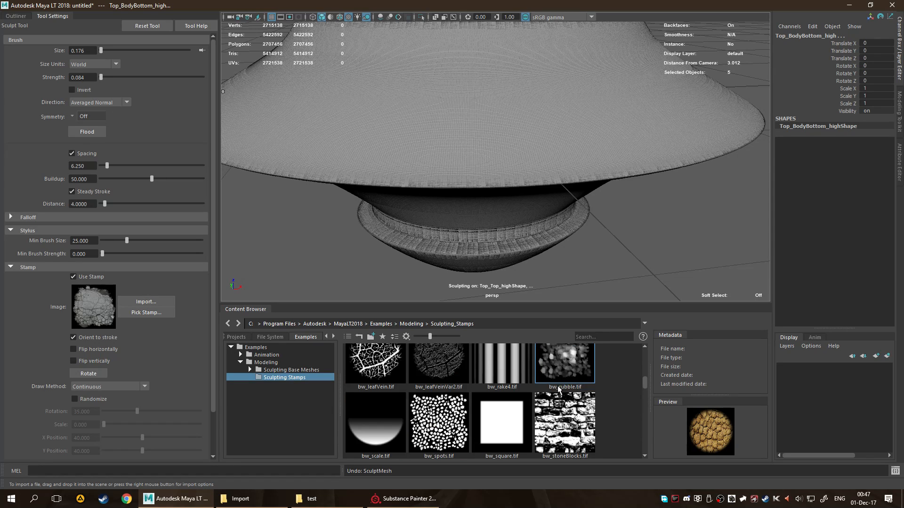
click(559, 389)
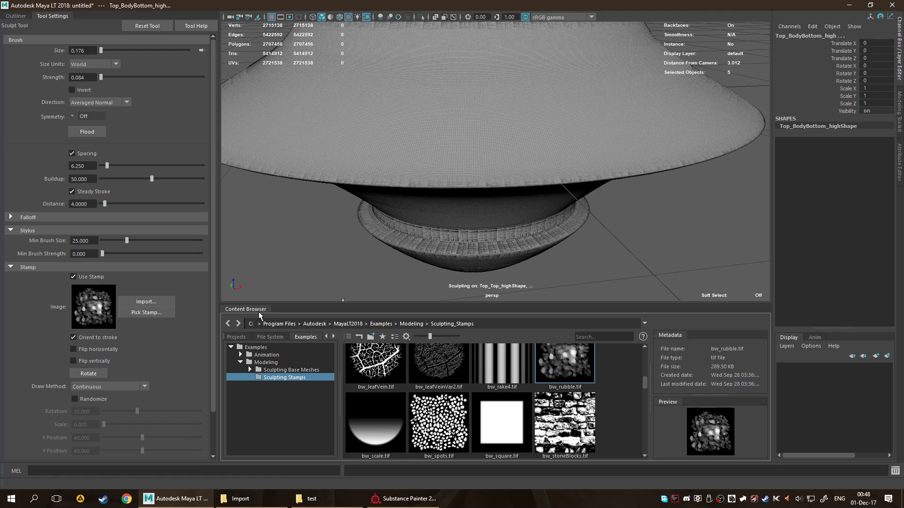
double_click(238, 312)
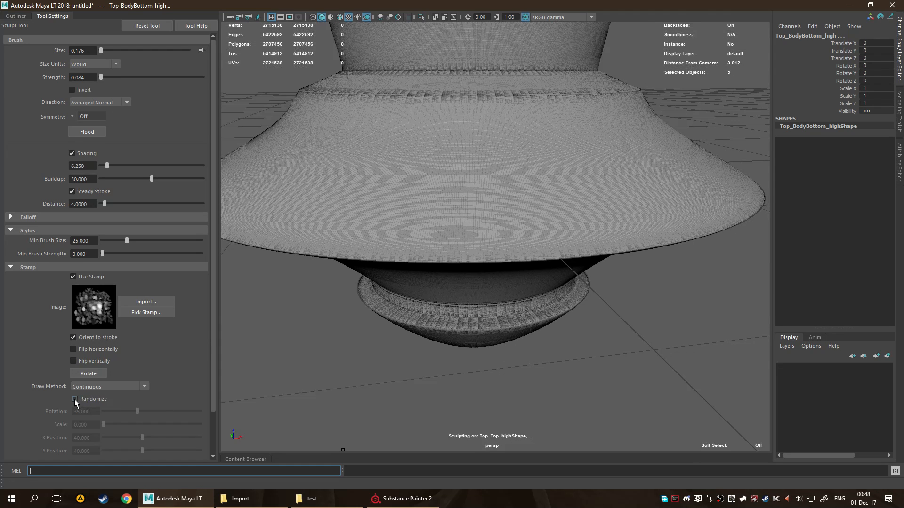
Enable stamp randomization and sculpt rubble strokes across the brim and from the neck up the cone of the high-poly mesh.
click(107, 398)
scroll(412, 251, up, 3)
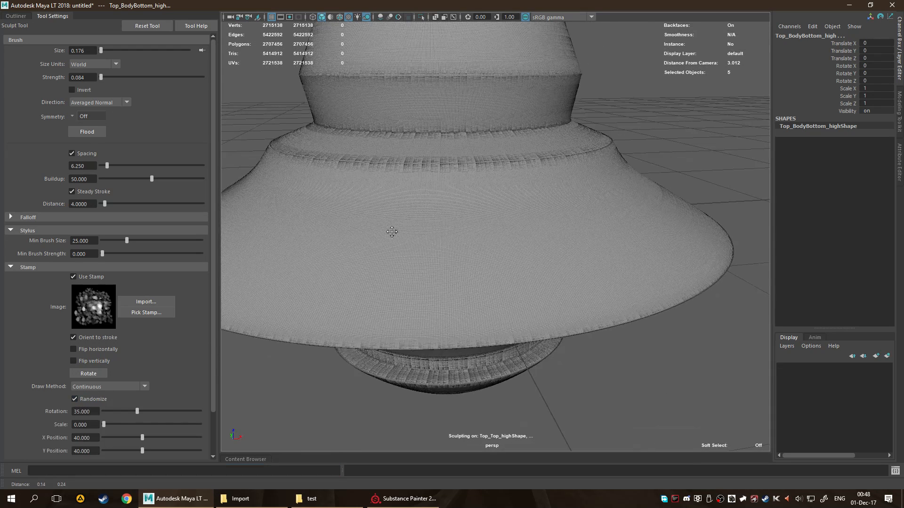
drag(352, 320, 748, 194)
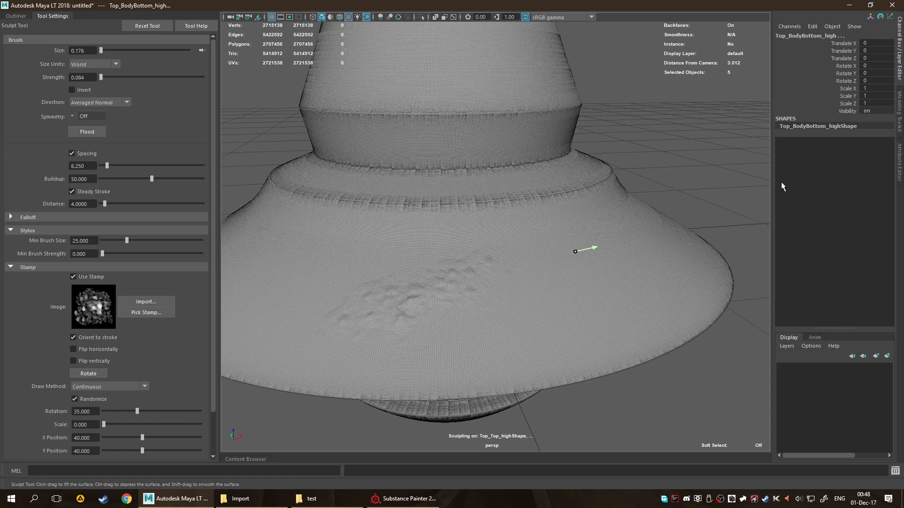
mouse_move(605, 383)
alt+mouse_down()
mouse_move(585, 306)
mouse_move(598, 308)
mouse_move(537, 312)
alt+mouse_up()
mouse_move(435, 235)
mouse_down()
mouse_move(419, 164)
mouse_move(432, 121)
mouse_move(458, 90)
mouse_move(460, 44)
mouse_up()
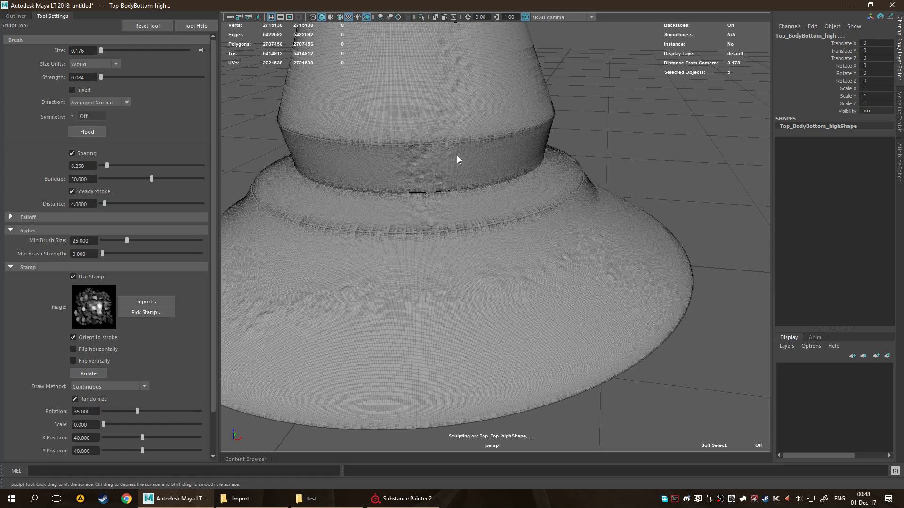
Sculpt further rubble strokes down the front of the cone and across the neck band to the brim.
scroll(429, 145, down, 4)
scroll(471, 184, up, 2)
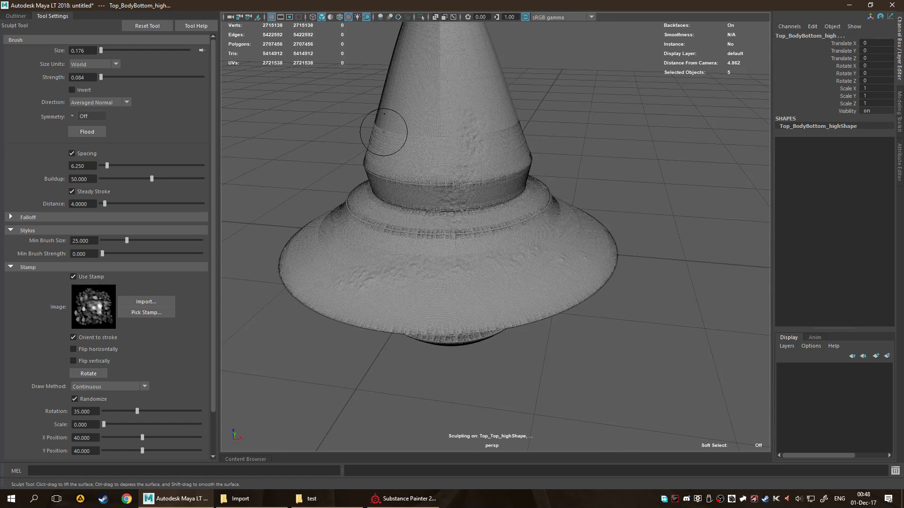
drag(435, 63, 403, 140)
mouse_move(426, 84)
mouse_down()
mouse_move(404, 149)
mouse_move(414, 201)
mouse_move(440, 240)
mouse_up()
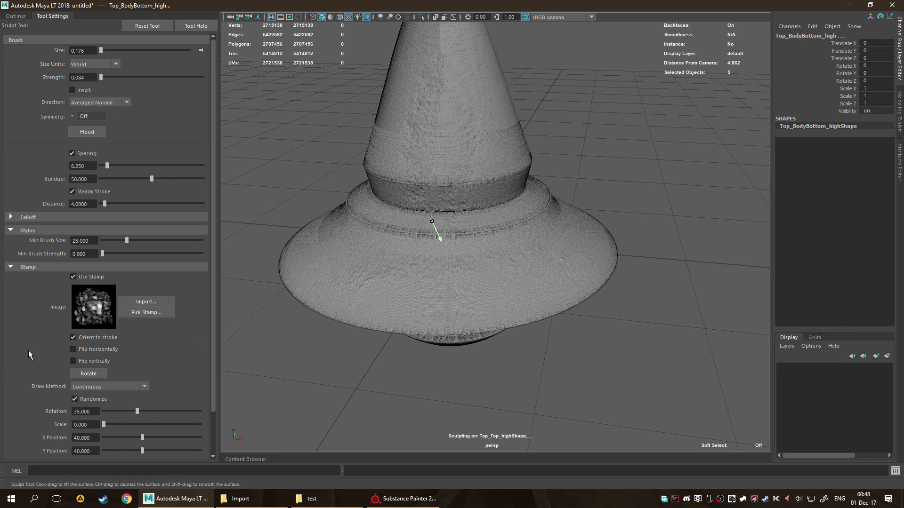
scroll(151, 345, down, 2)
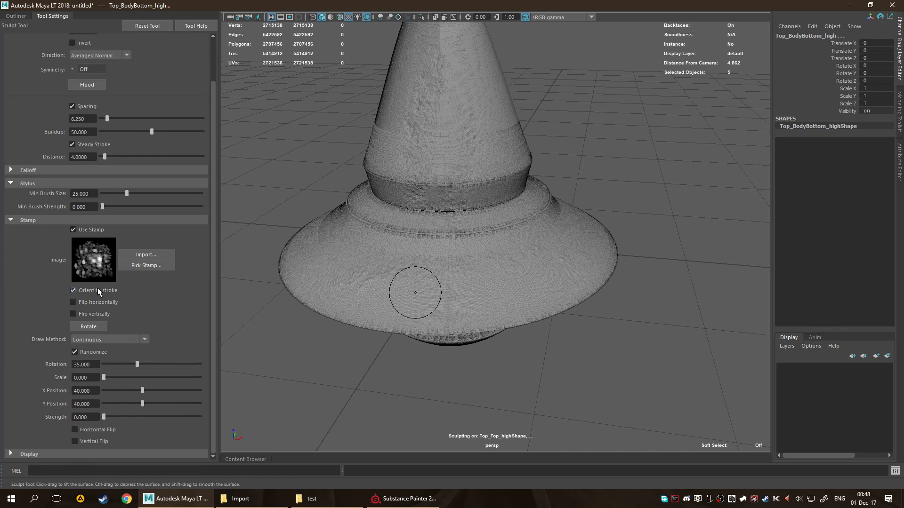
scroll(131, 316, up, 2)
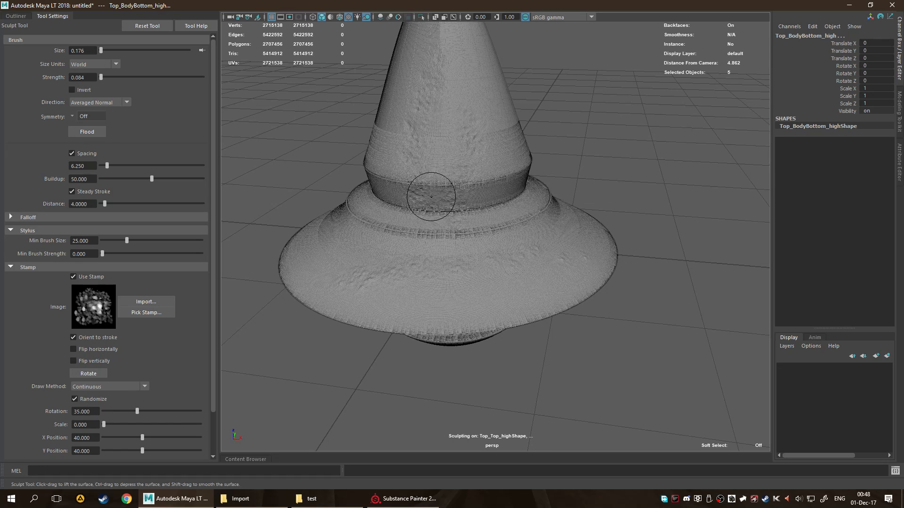
Switch to the Wax Tool and choose bw_rubble.tif from the Sculpting Stamps examples as its stamp.
shift+right_drag(431, 196, 462, 182)
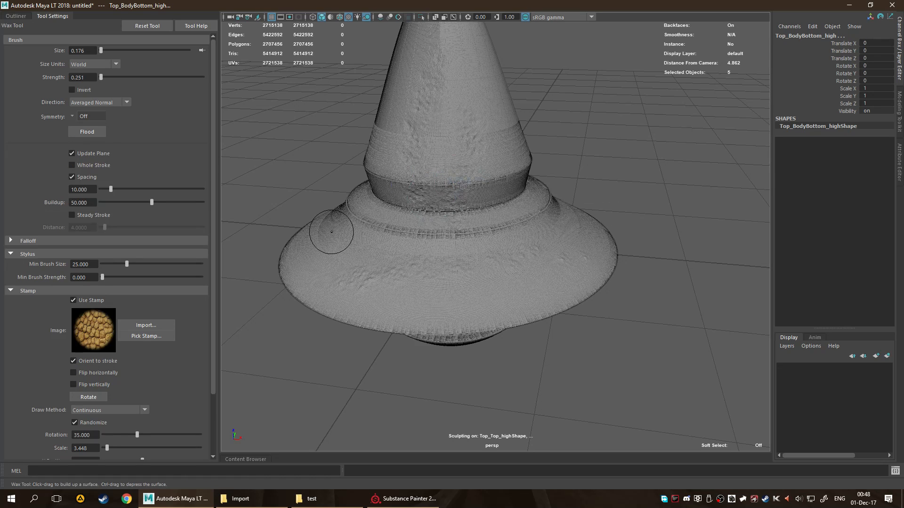
click(146, 336)
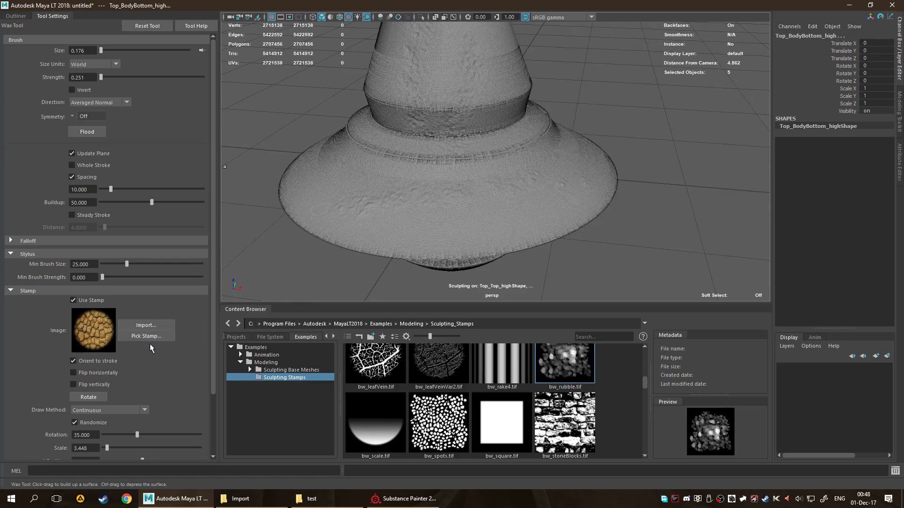
click(550, 366)
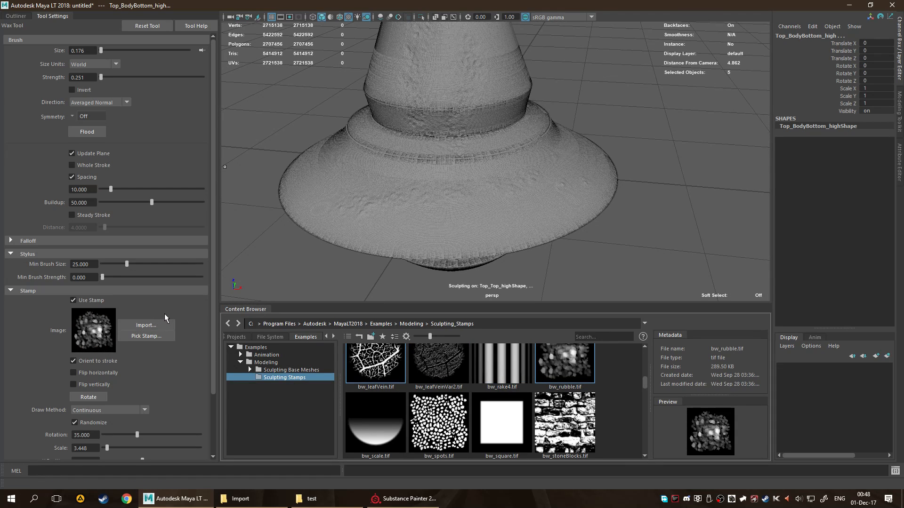
scroll(164, 315, down, 3)
scroll(165, 319, up, 3)
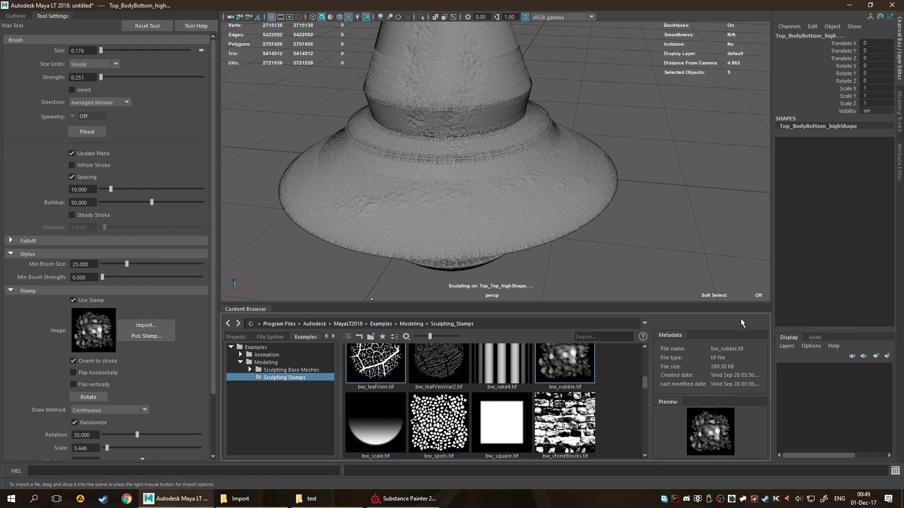
click(258, 314)
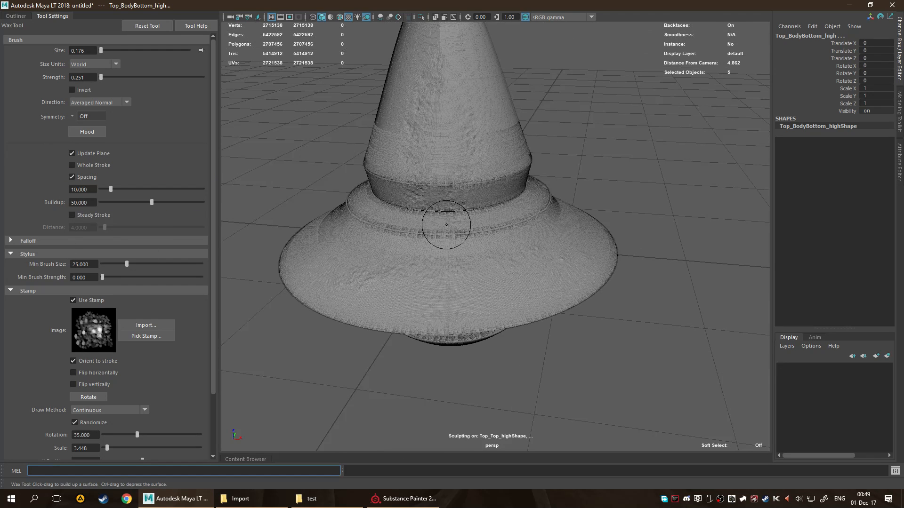
Sculpt wax rubble strokes on the lower cone, the neck band and the ledge beneath it.
alt+drag(460, 253, 383, 286)
alt+drag(414, 151, 430, 174)
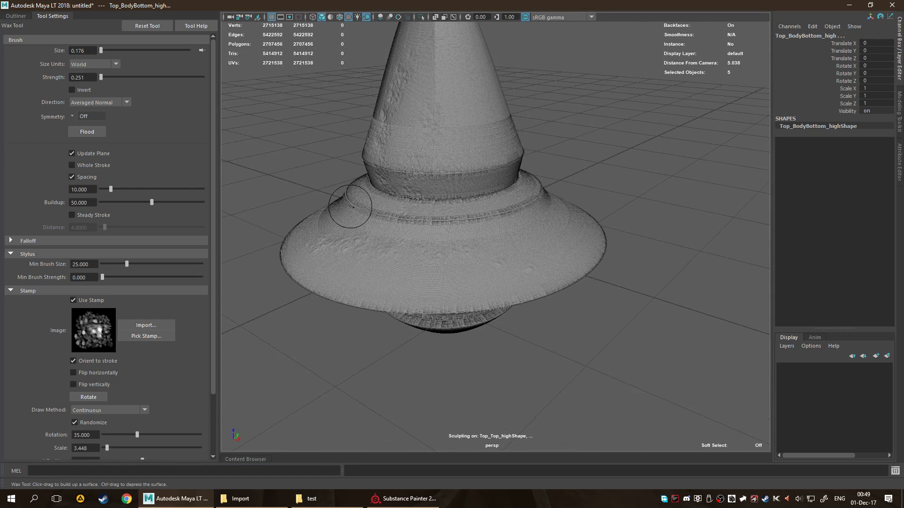
drag(359, 205, 423, 181)
alt+drag(418, 314, 496, 321)
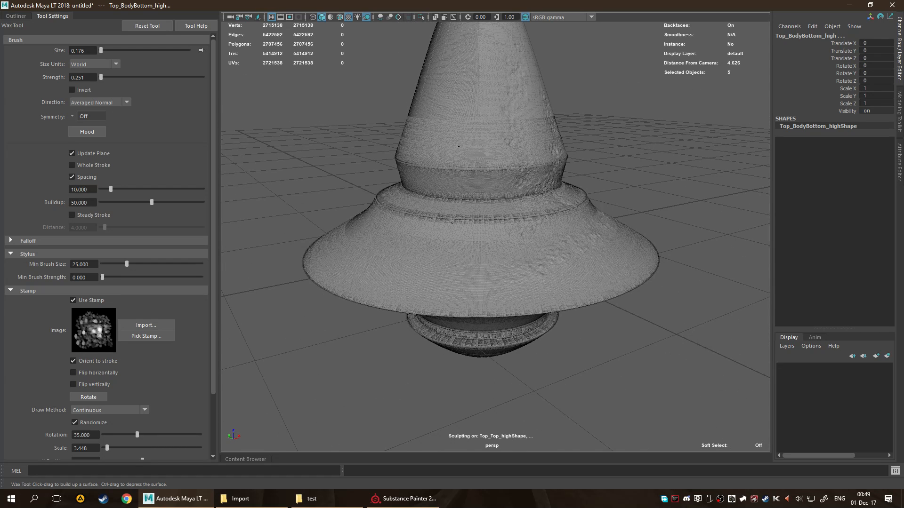
drag(451, 212, 450, 177)
Sculpt wax rubble strokes across and up the underside of the brim, plus a separate short patch beside them.
alt+drag(633, 292, 598, 260)
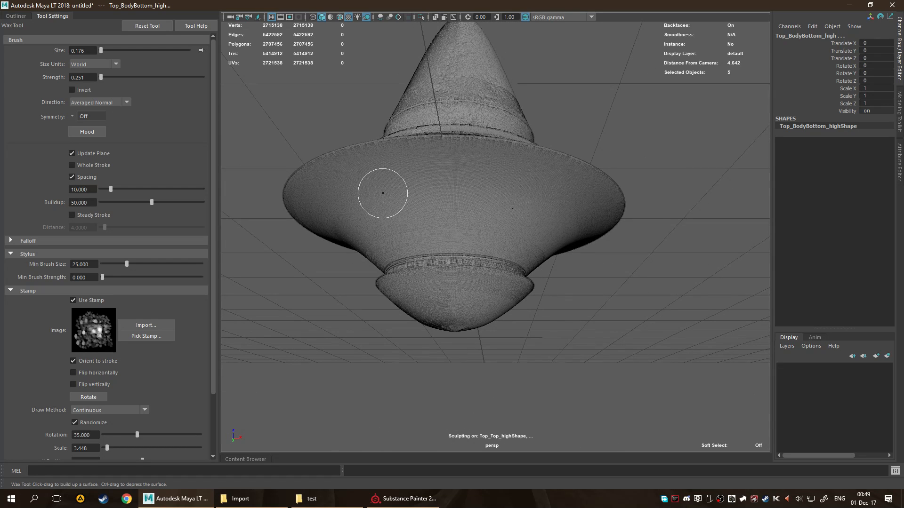
drag(412, 195, 555, 208)
mouse_move(405, 228)
mouse_down()
mouse_move(383, 172)
mouse_move(378, 141)
mouse_move(391, 120)
mouse_up()
mouse_move(642, 259)
alt+mouse_down()
mouse_move(663, 278)
mouse_move(633, 264)
mouse_move(587, 266)
mouse_move(606, 292)
mouse_move(643, 265)
mouse_move(629, 272)
mouse_move(544, 225)
mouse_move(496, 244)
mouse_move(466, 207)
alt+mouse_up()
scroll(629, 272, up, 2)
scroll(629, 272, up, 2)
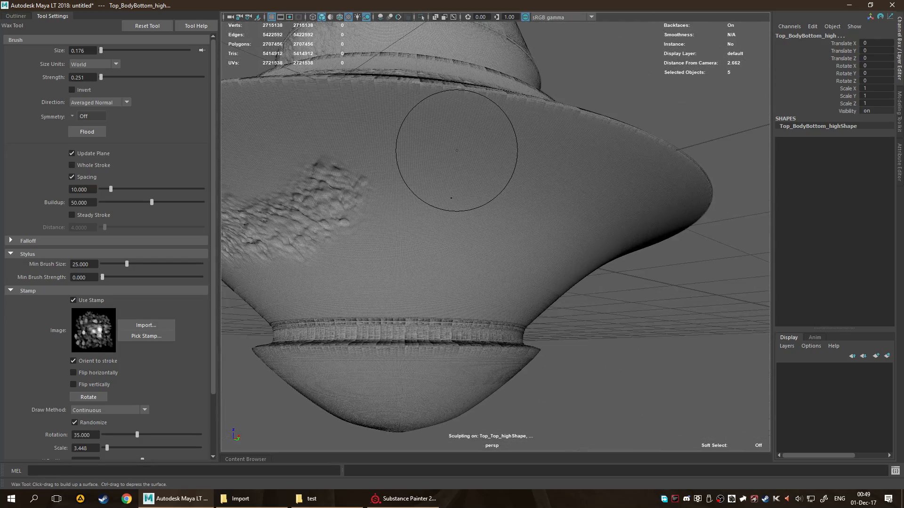
drag(471, 142, 453, 187)
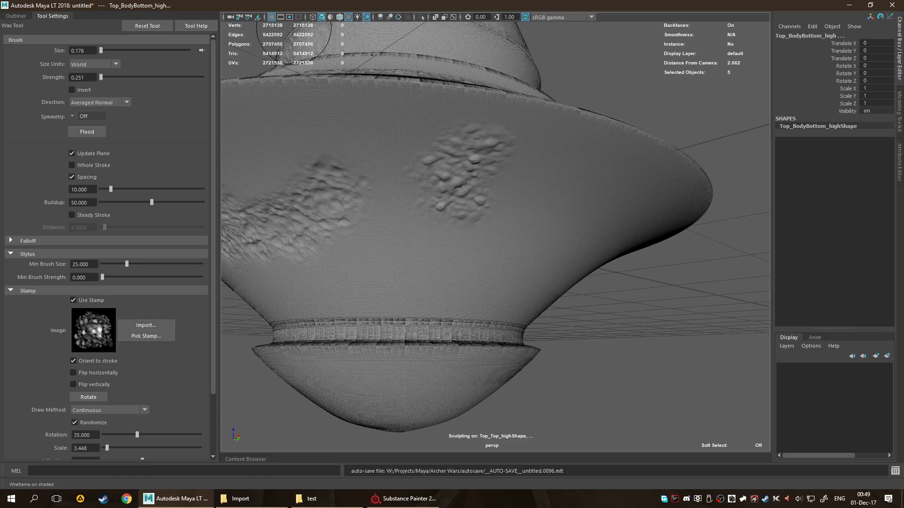
Shrink the wax brush to about 0.08 and sculpt a narrow diagonal rubble stroke on the underside of the brim.
mouse_move(430, 181)
alt+mouse_down()
mouse_move(396, 223)
mouse_move(413, 252)
mouse_move(407, 52)
alt+mouse_up()
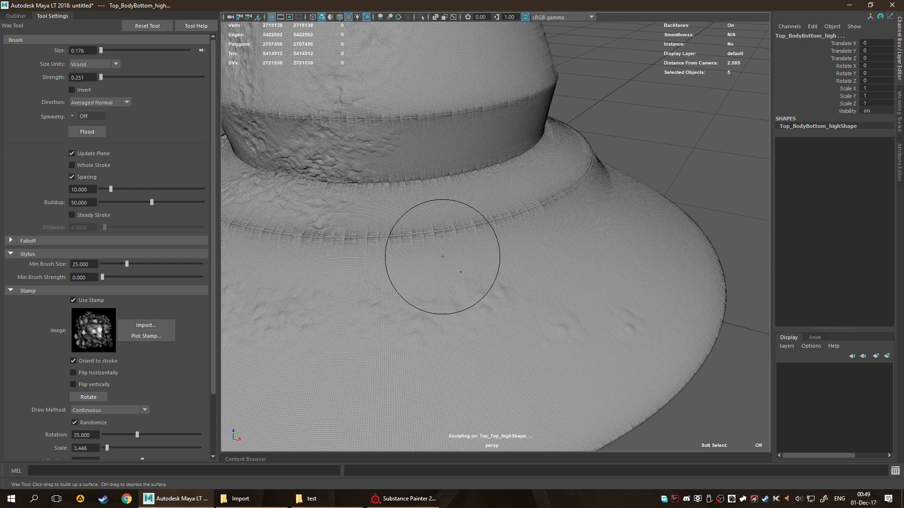
alt+drag(416, 228, 395, 55)
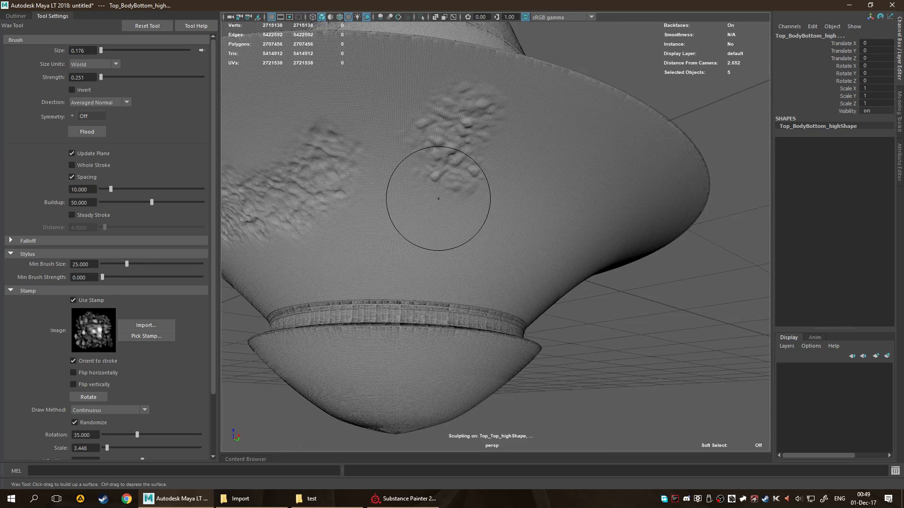
mouse_move(424, 242)
alt+mouse_down()
mouse_move(439, 232)
mouse_move(424, 242)
alt+mouse_up()
scroll(151, 365, down, 3)
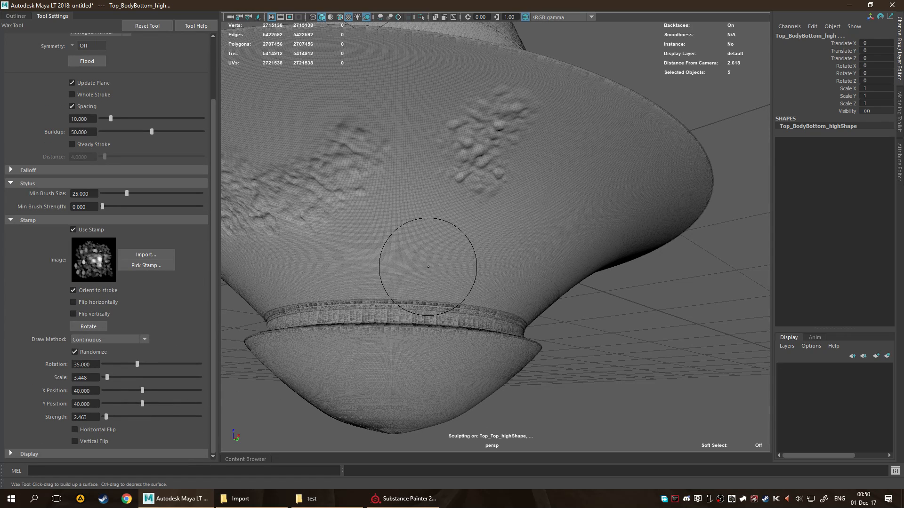
key(b)
mouse_move(392, 247)
mouse_down()
mouse_move(465, 245)
mouse_move(415, 244)
mouse_up()
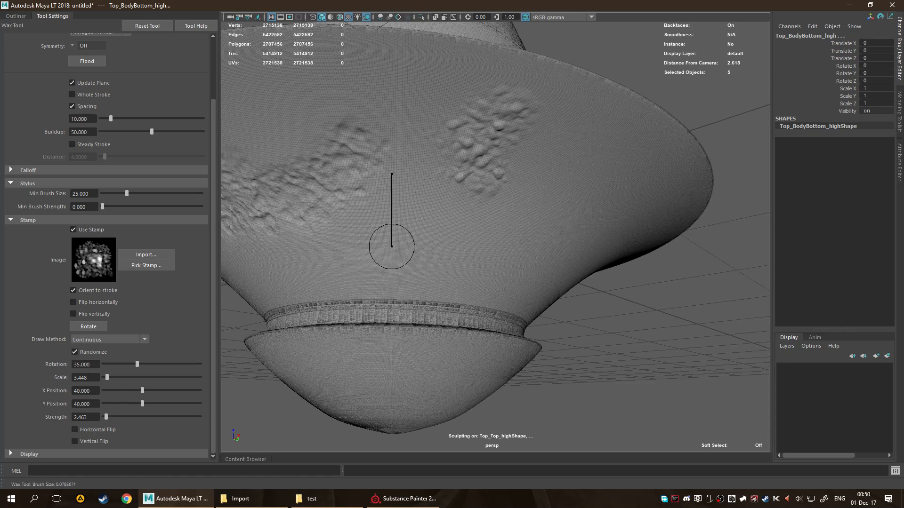
drag(350, 260, 454, 164)
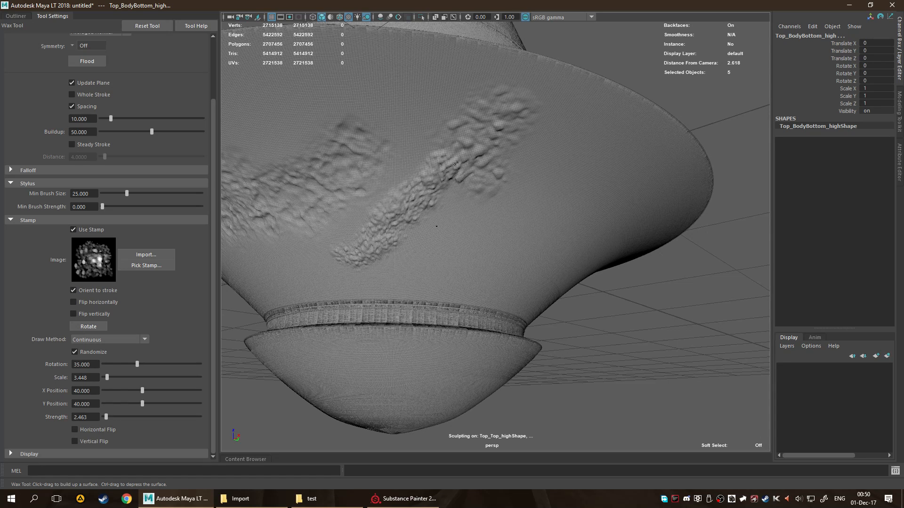
key(m)
mouse_move(422, 237)
mouse_down()
mouse_move(422, 206)
mouse_move(422, 220)
mouse_up()
mouse_move(363, 110)
alt+mouse_down()
mouse_move(379, 191)
mouse_move(434, 184)
mouse_move(475, 163)
alt+mouse_up()
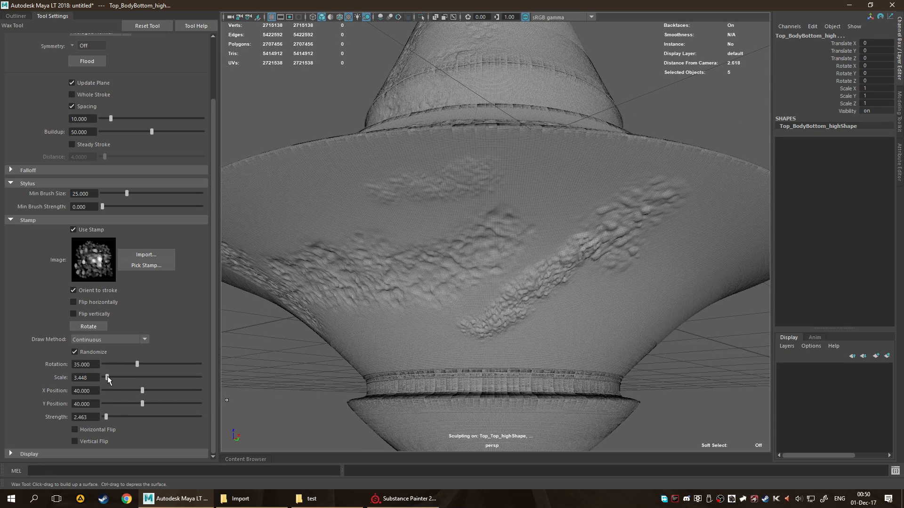
Set the stamp randomization to rotation 48.276, scale 27.586, X and Y position 54.187 and strength 40.394.
click(80, 354)
click(81, 354)
drag(119, 418, 143, 420)
drag(108, 375, 131, 382)
drag(143, 390, 155, 405)
scroll(320, 306, down, 4)
mouse_move(346, 288)
alt+mouse_down()
mouse_move(374, 319)
mouse_move(398, 323)
alt+mouse_up()
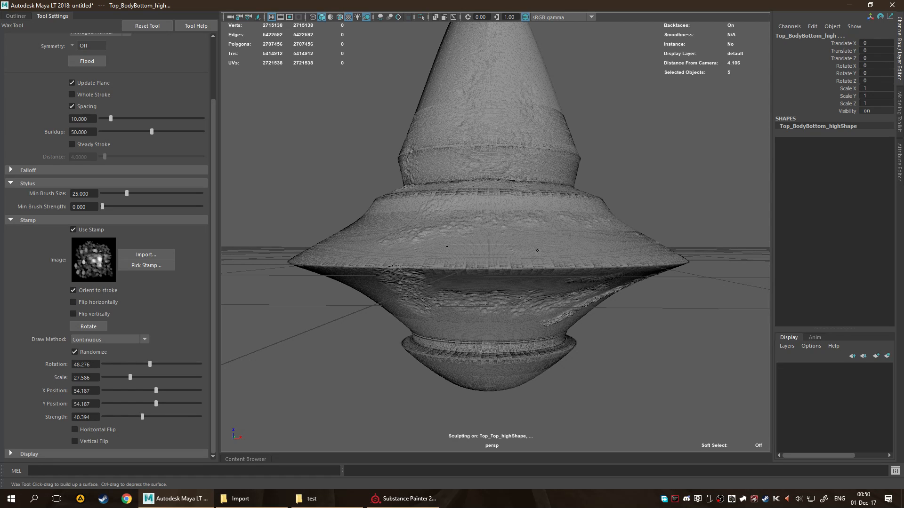
scroll(441, 244, down, 4)
alt+drag(441, 245, 490, 305)
scroll(492, 305, up, 8)
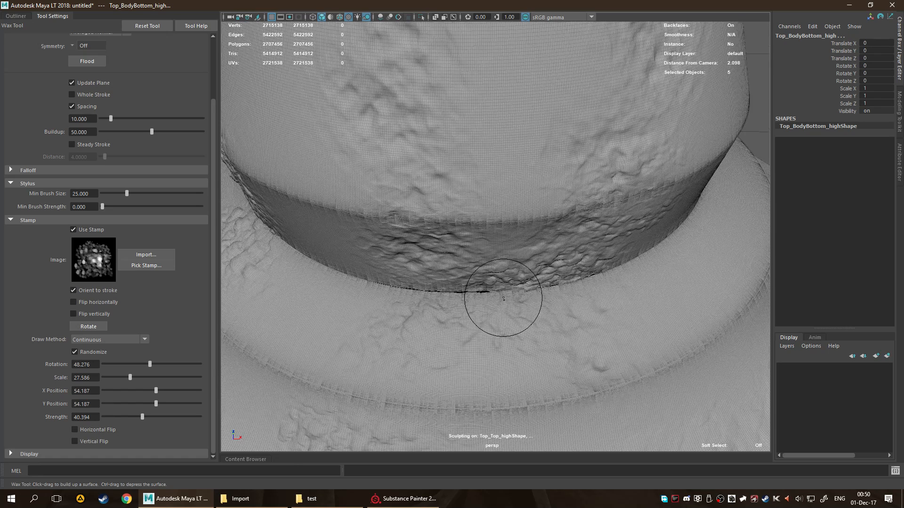
scroll(503, 297, down, 8)
Reduce the stamp randomization to X position 26.601, Y position 27.586, rotation 33.498 and strength 19.704.
drag(163, 390, 129, 390)
click(130, 403)
alt+drag(389, 276, 431, 279)
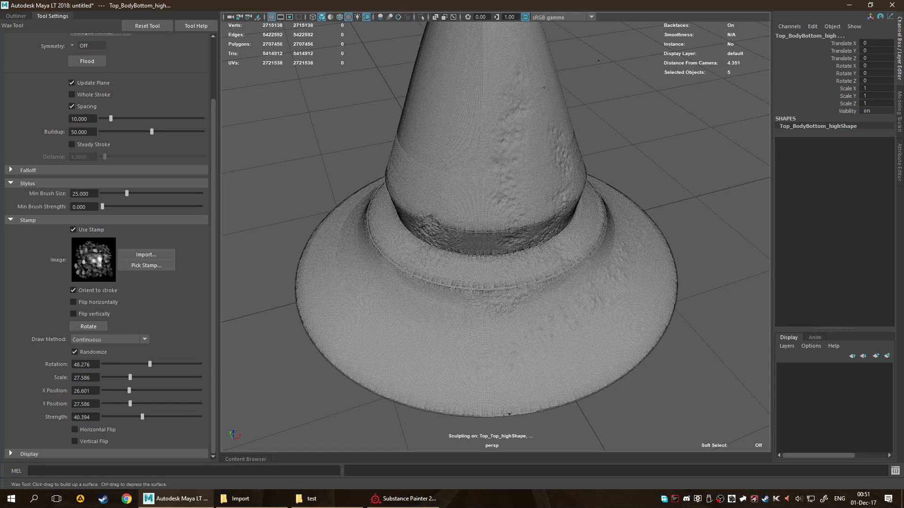
alt+drag(588, 305, 592, 265)
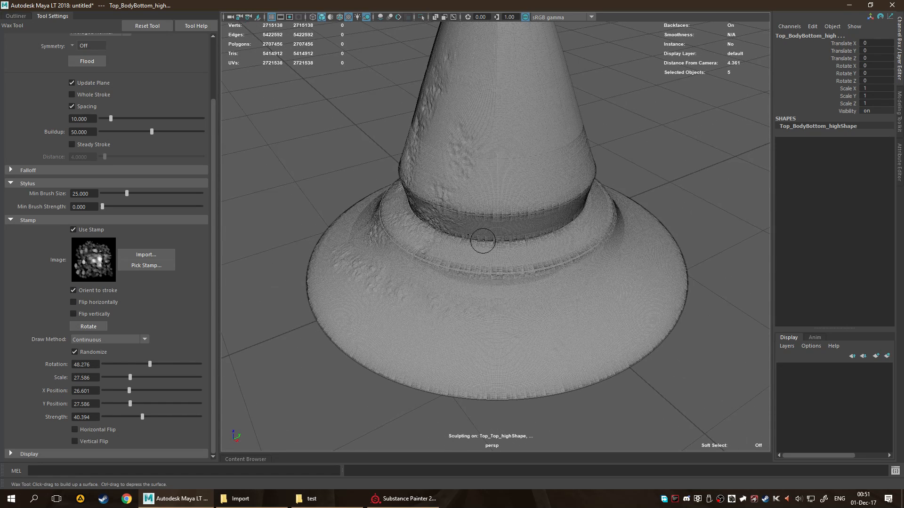
drag(139, 362, 135, 363)
click(122, 417)
scroll(504, 330, up, 6)
alt+middle_drag(532, 238, 518, 383)
scroll(531, 367, down, 5)
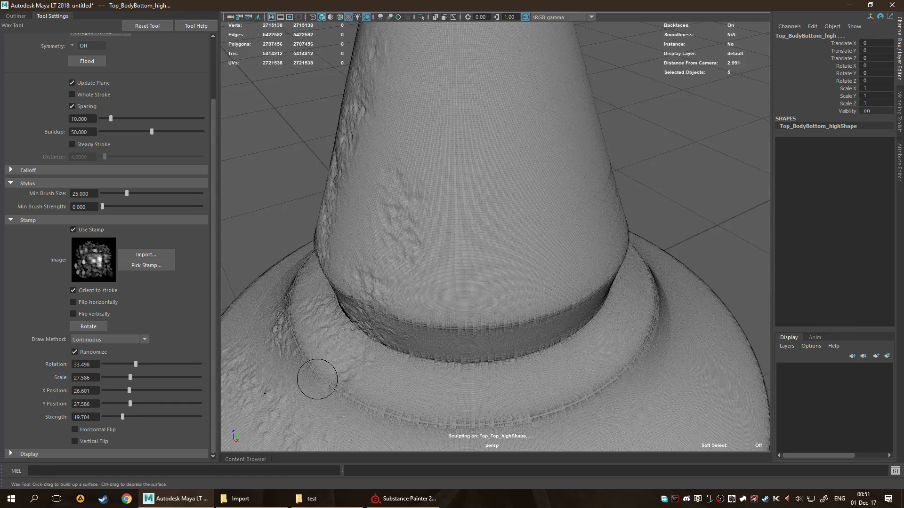
Set the stamp's random strength to 7.389 and sculpt rubble strokes over the roughened patch on the lower cone.
mouse_move(123, 417)
mouse_down()
mouse_move(197, 418)
mouse_move(111, 418)
mouse_up()
mouse_move(387, 243)
mouse_down()
mouse_move(387, 171)
mouse_move(842, 202)
mouse_up()
drag(353, 240, 399, 192)
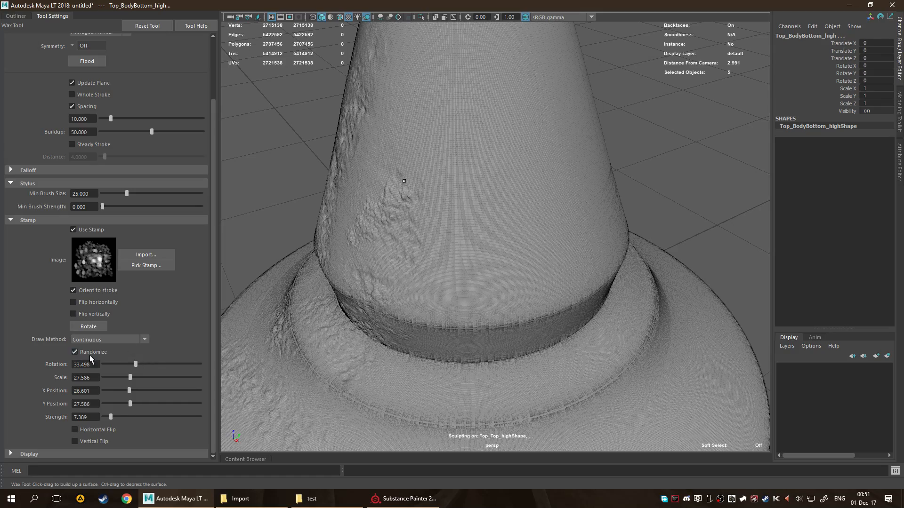
mouse_move(377, 270)
alt+mouse_down()
mouse_move(501, 259)
mouse_move(599, 176)
alt+mouse_up()
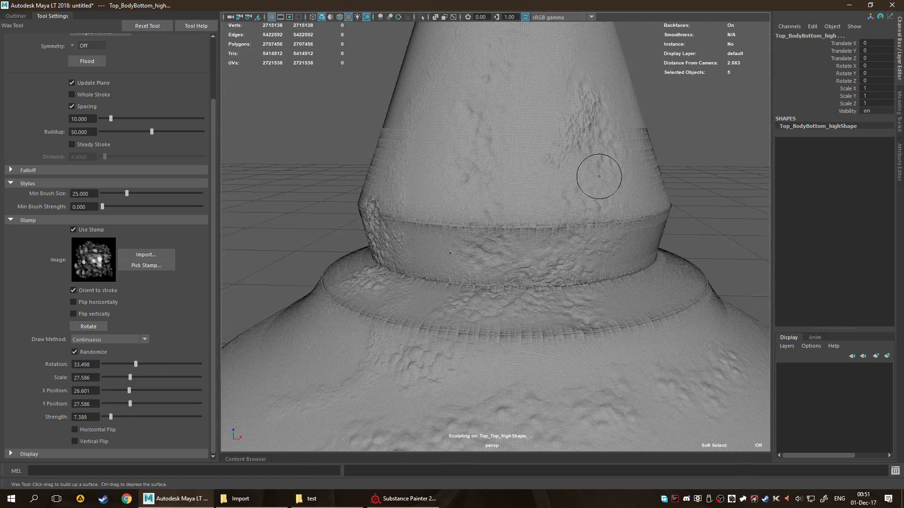
scroll(599, 176, down, 5)
alt+drag(471, 245, 515, 277)
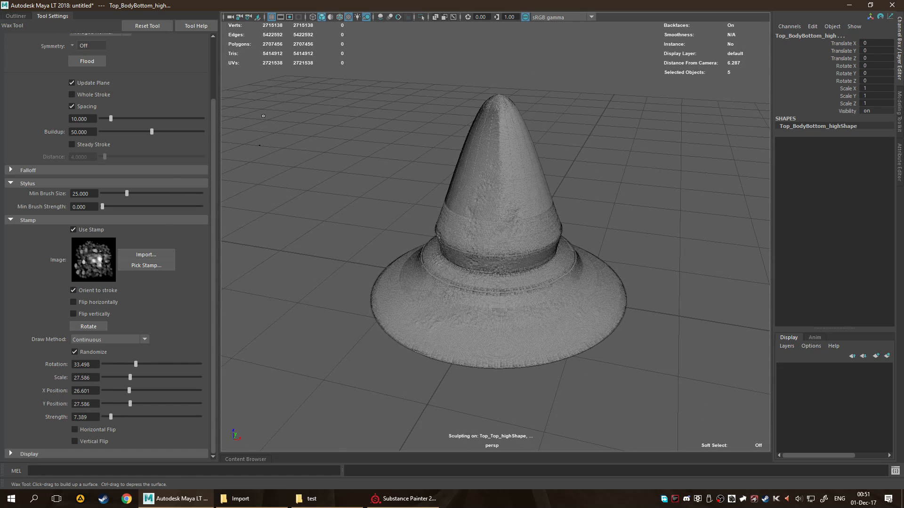
Leave the Wax Tool for the Select Tool and select the Top_high group in the Outliner.
key(q)
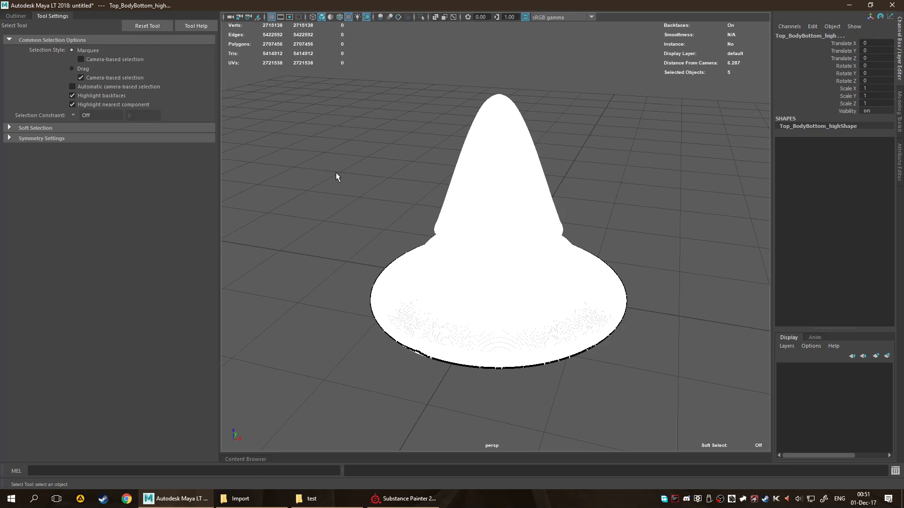
click(15, 15)
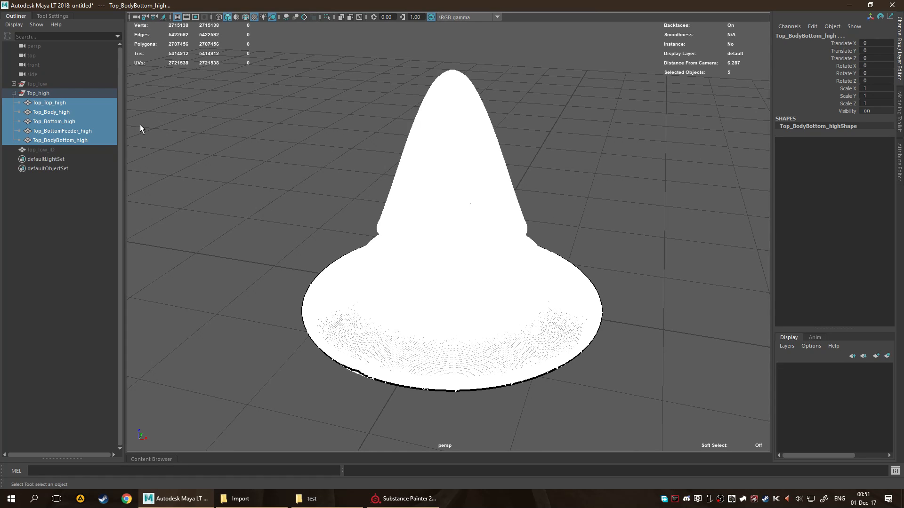
click(49, 253)
click(55, 93)
scroll(354, 237, down, 4)
scroll(362, 244, up, 4)
Reactivate the Wax Tool and pick only the Top_Top_high and Top_Body_high meshes for sculpting.
key(y)
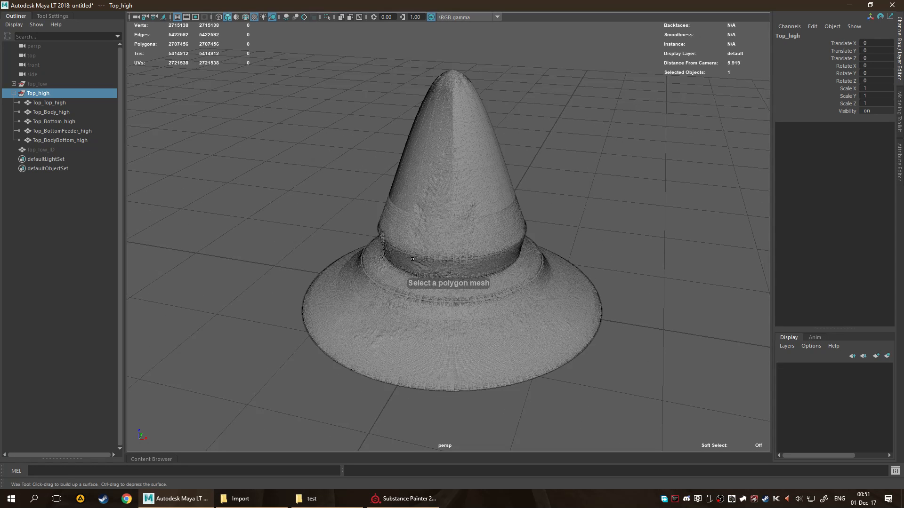
click(444, 228)
mouse_move(445, 228)
mouse_down()
mouse_move(464, 157)
mouse_move(472, 194)
mouse_up()
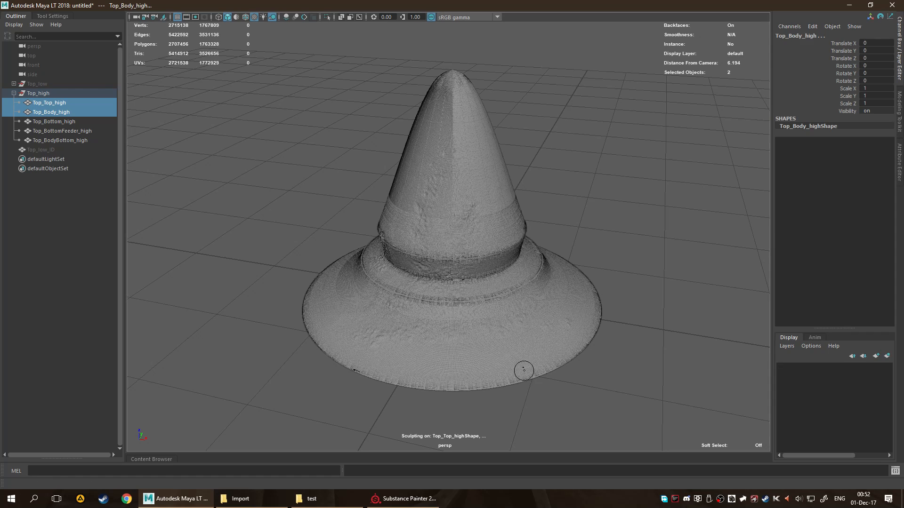
alt+drag(524, 371, 516, 319)
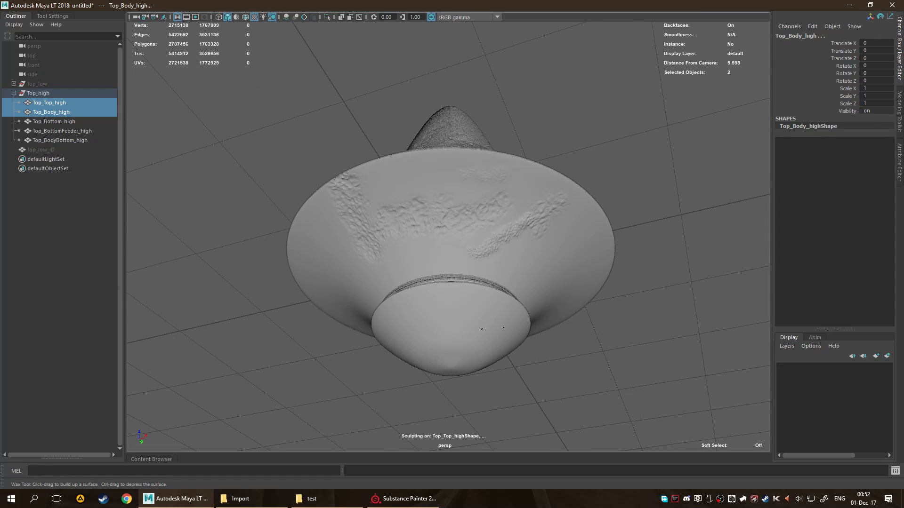
scroll(484, 328, up, 8)
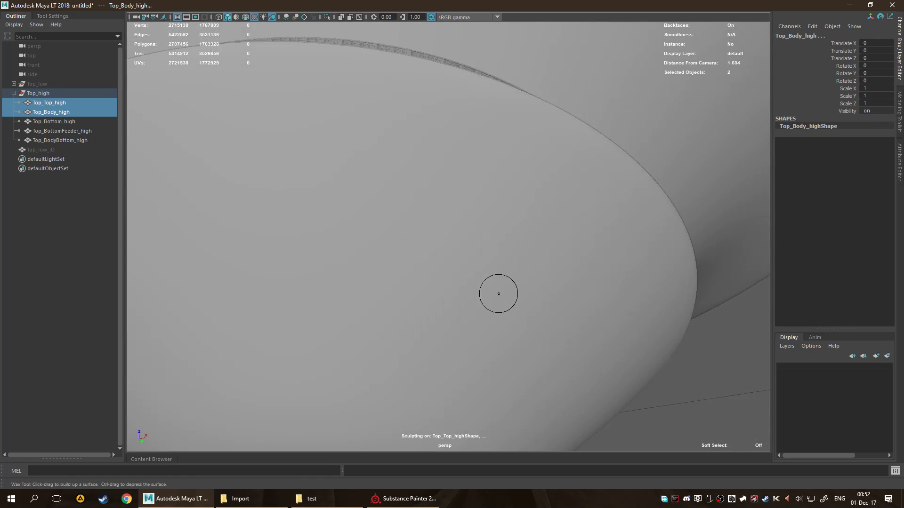
alt+drag(499, 294, 498, 325)
scroll(512, 315, down, 6)
scroll(528, 342, up, 2)
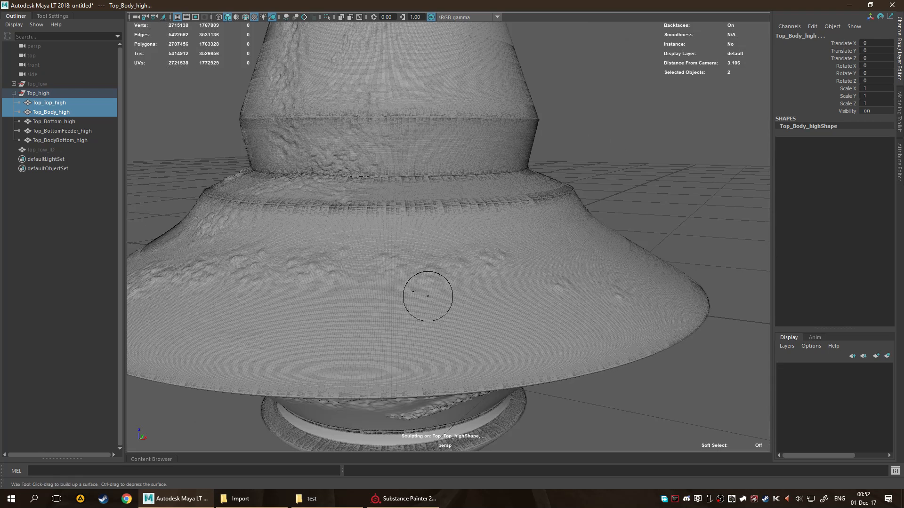
Restart the Wax Tool on the Top_high group and pick only the Top_Body_high and Top_Bottom_high meshes for sculpting.
scroll(320, 289, down, 2)
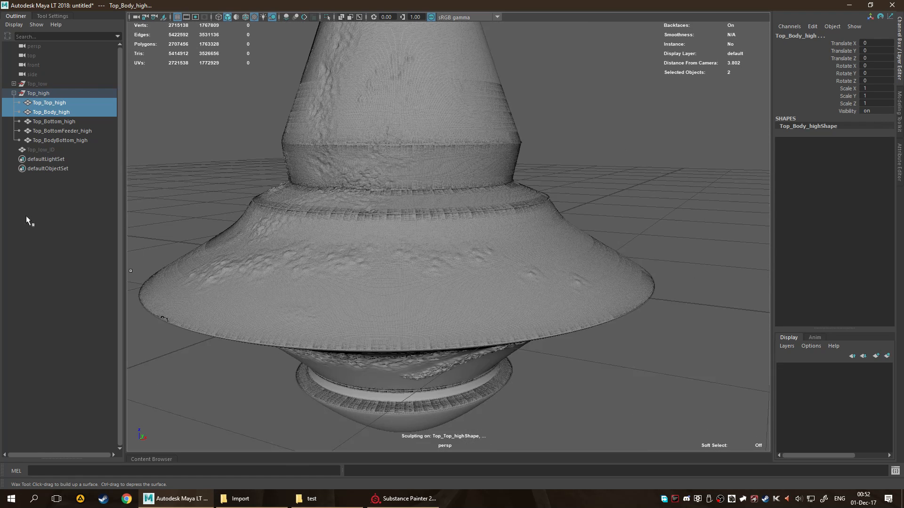
key(q)
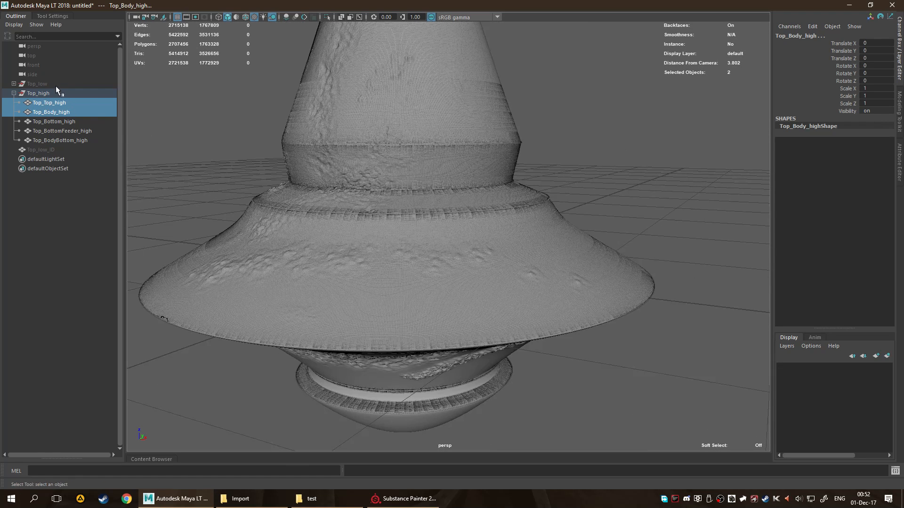
click(63, 94)
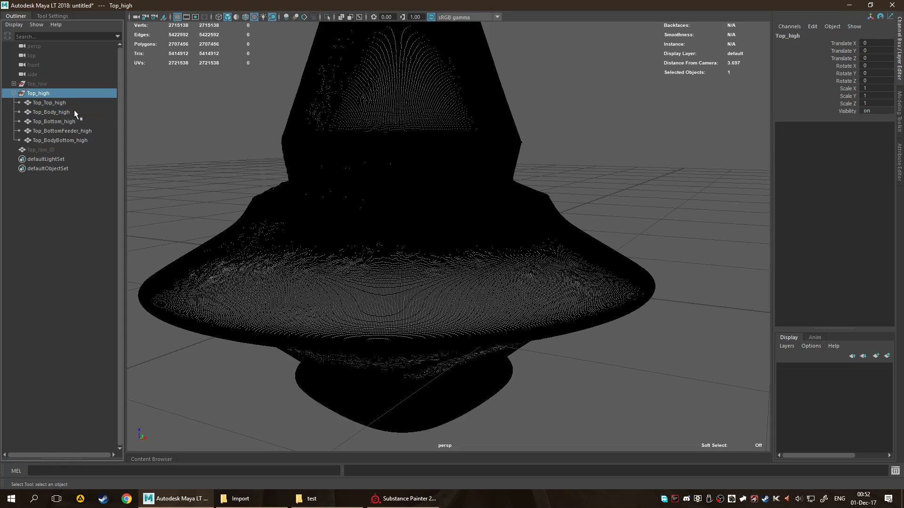
click(179, 160)
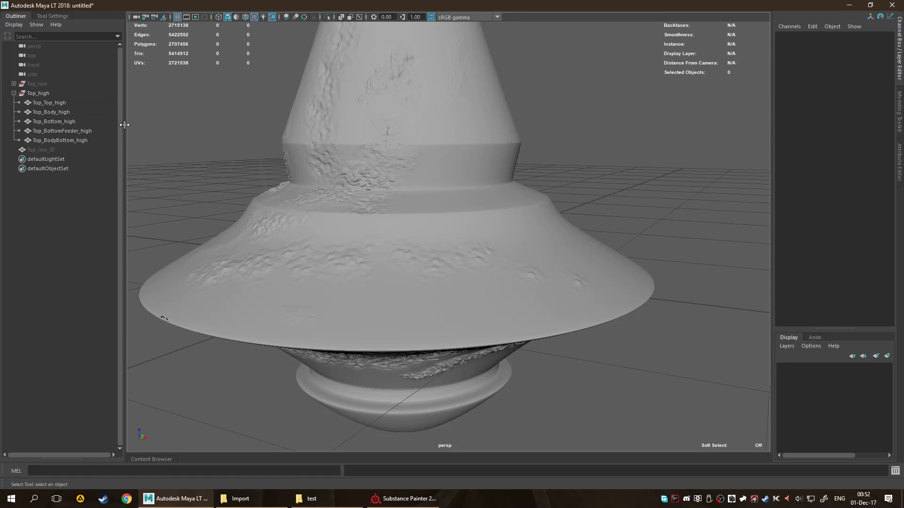
click(48, 96)
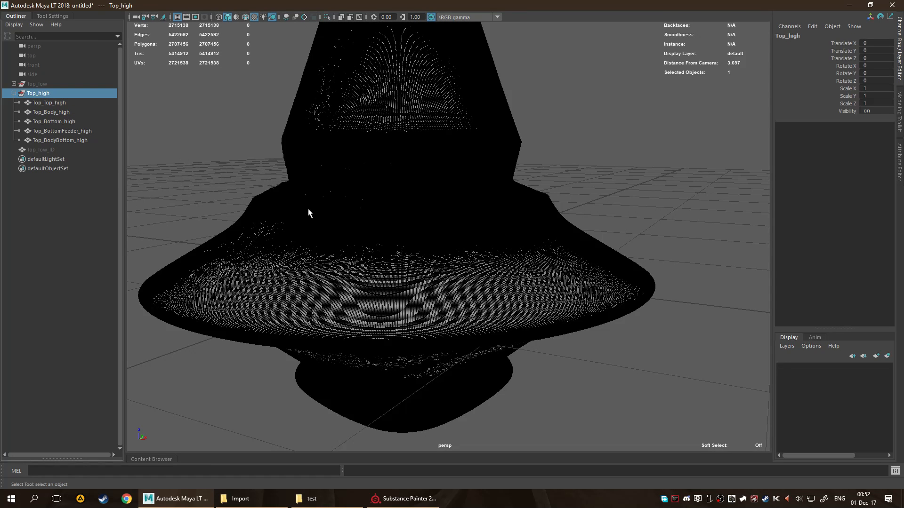
key(y)
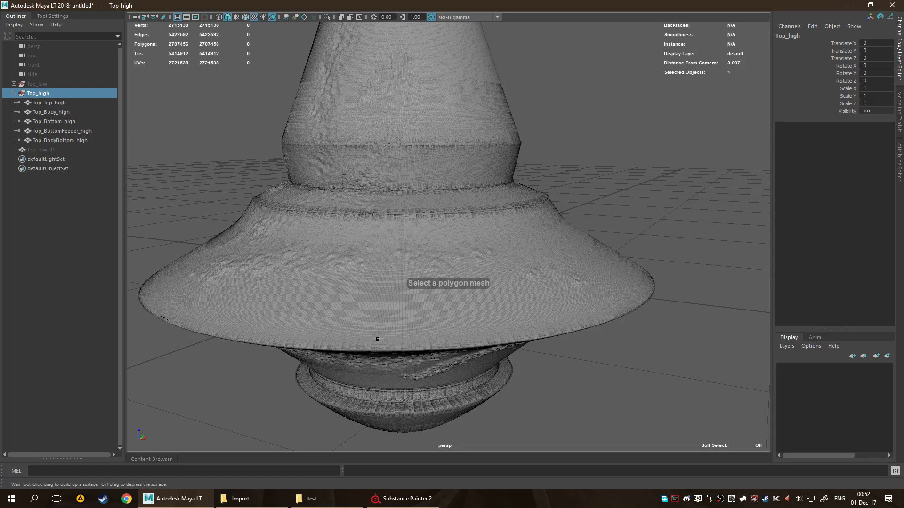
alt+drag(390, 357, 393, 316)
mouse_move(378, 269)
mouse_down()
mouse_move(436, 280)
mouse_move(378, 269)
mouse_move(256, 283)
mouse_up()
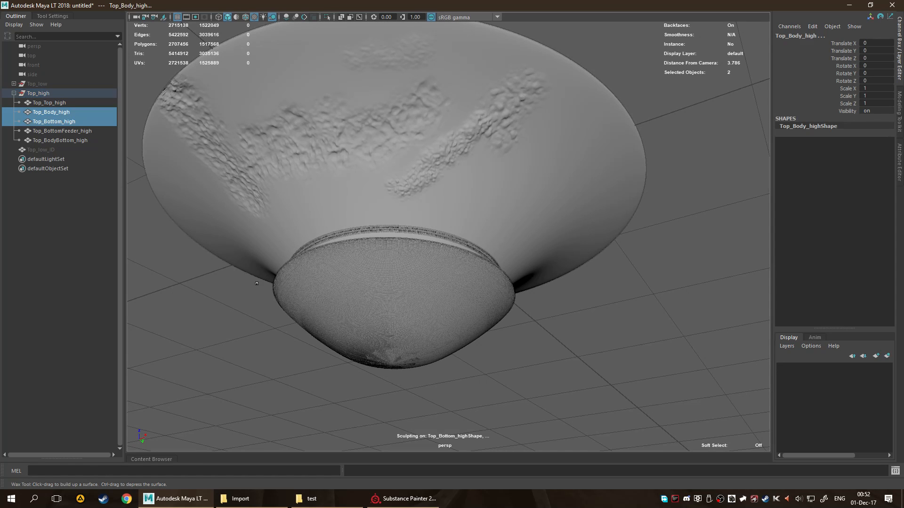
alt+drag(560, 347, 140, 205)
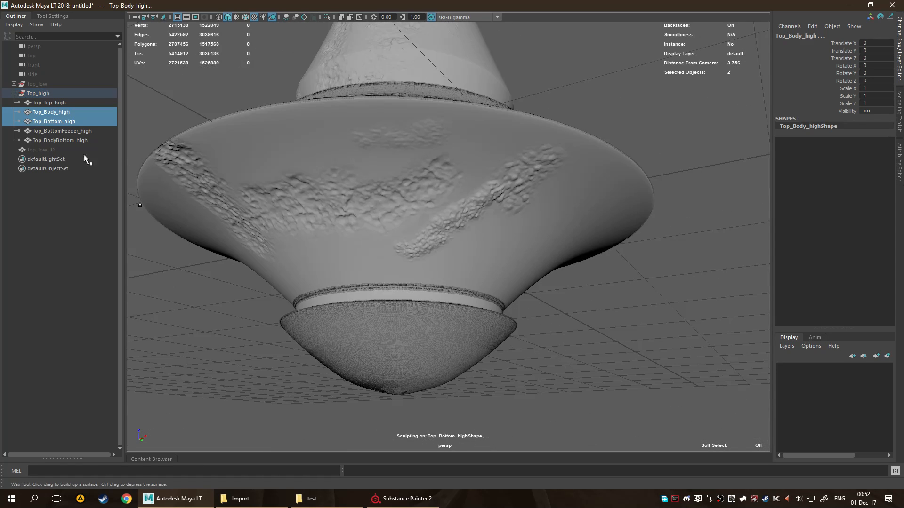
Pick all five Top_high meshes for sculpting and sculpt a rubble stroke on the body's underside just above the narrow ring.
click(56, 94)
key(f)
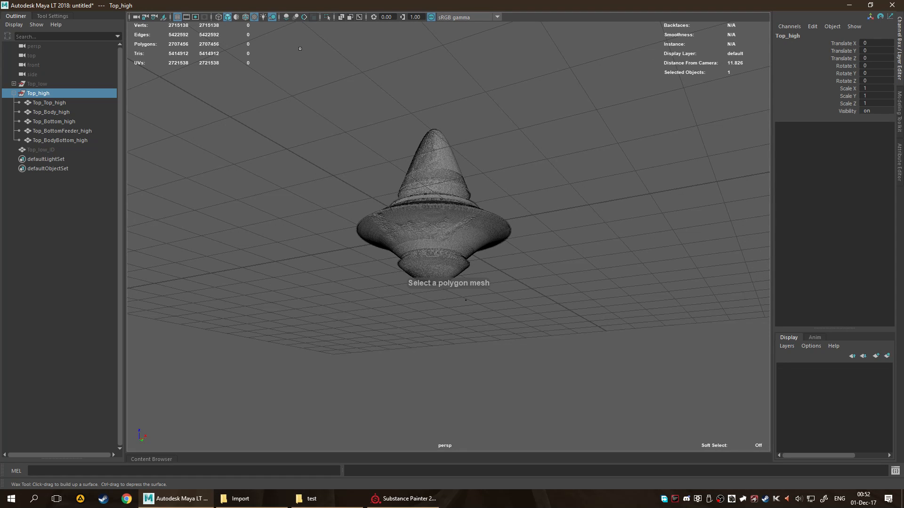
key(Down)
scroll(341, 259, up, 6)
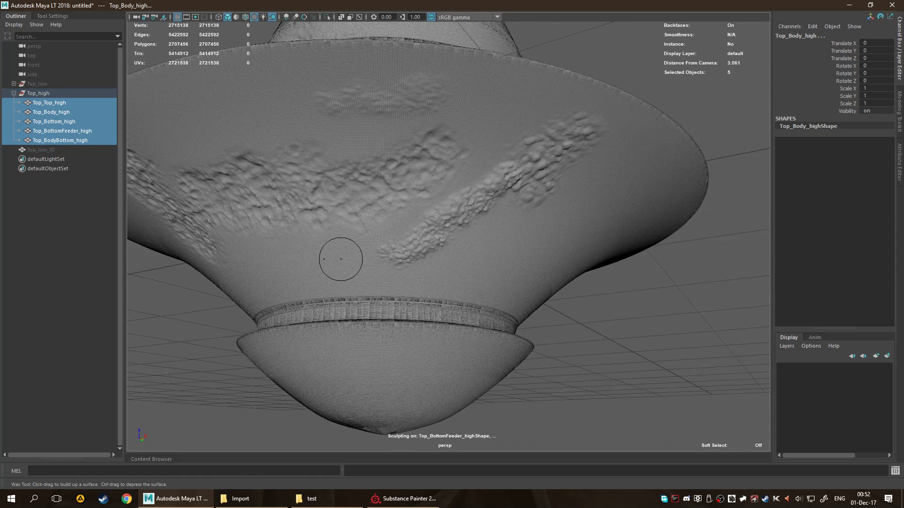
mouse_move(263, 273)
mouse_down()
mouse_move(295, 277)
mouse_move(383, 260)
mouse_up()
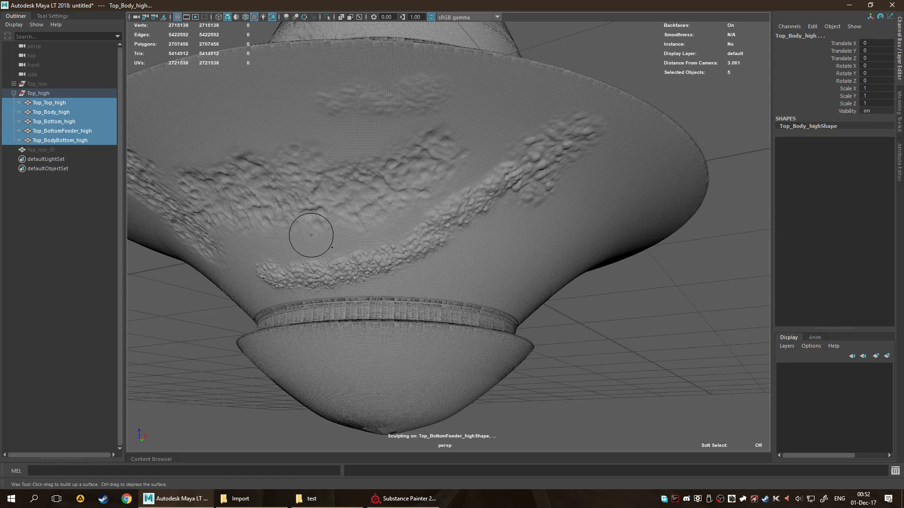
Leave the Wax Tool for the Select Tool, frame the whole high-poly model and clear the selection.
key(q)
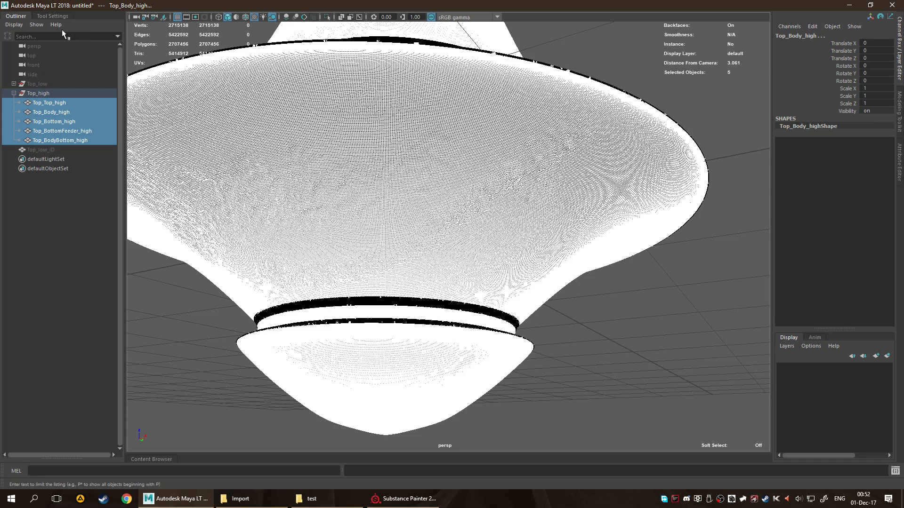
key(f)
mouse_move(494, 172)
alt+mouse_down()
mouse_move(535, 176)
mouse_move(565, 196)
mouse_move(500, 166)
mouse_move(508, 133)
mouse_move(504, 172)
alt+mouse_up()
scroll(501, 165, up, 3)
key(F8)
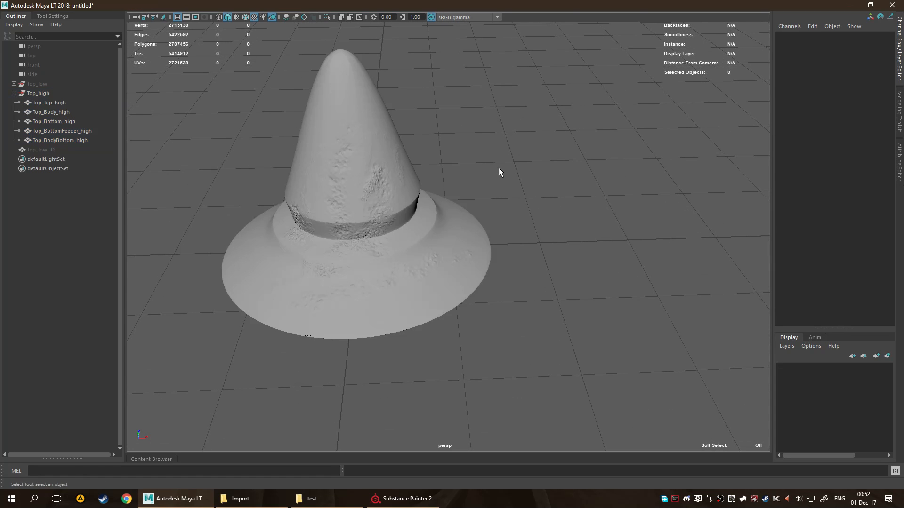
Expand the Top_low group in the Outliner and unhide it over the high-poly model.
click(14, 84)
click(39, 84)
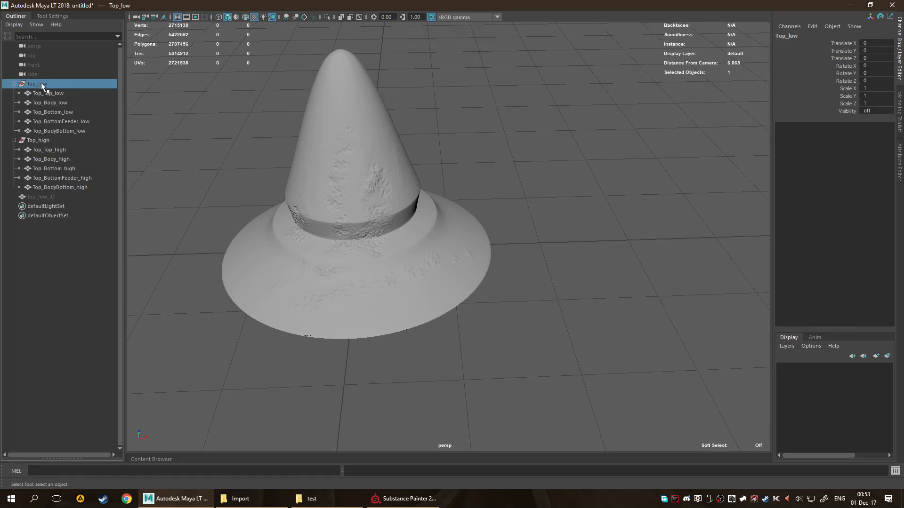
key(h)
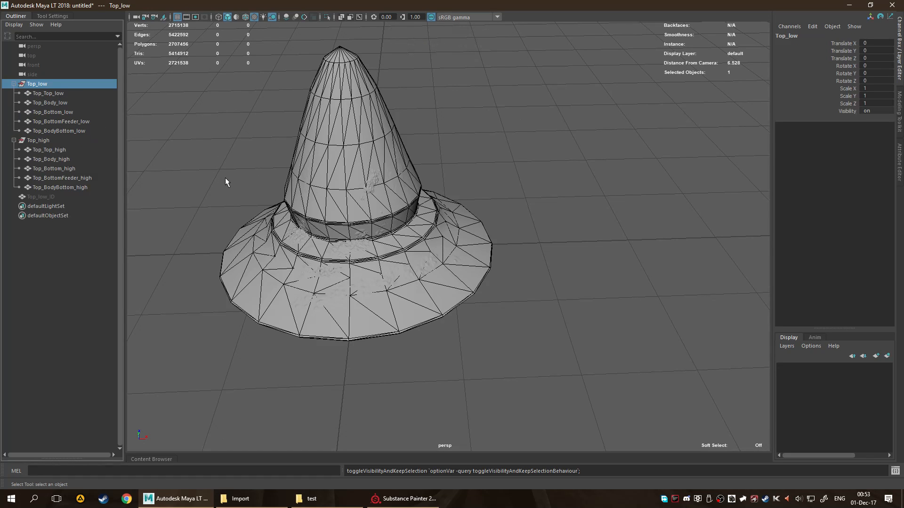
Examine how the low-poly wireframe overlaps the sculpted rubble on the brim and around the cone's base.
alt+drag(302, 239, 395, 243)
alt+right_drag(395, 244, 559, 286)
alt+middle_drag(559, 286, 478, 190)
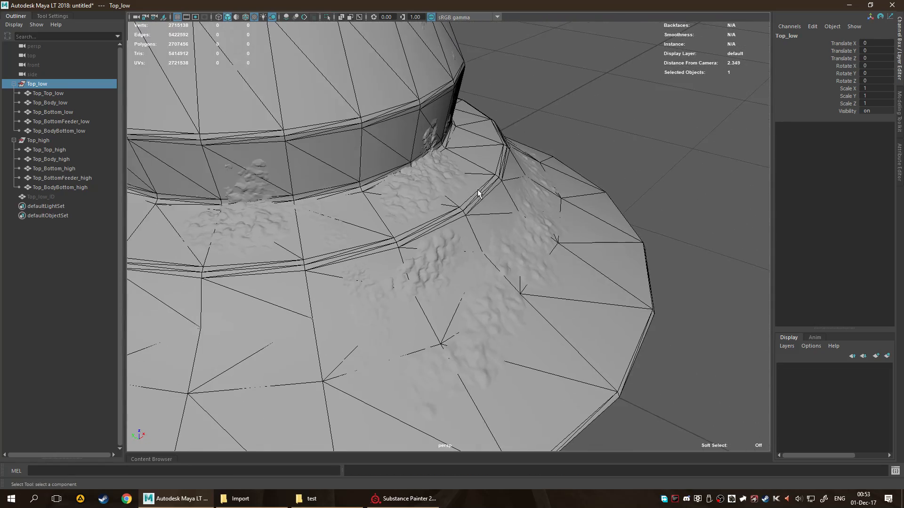
mouse_move(448, 207)
alt+mouse_down()
mouse_move(512, 206)
mouse_move(363, 224)
mouse_move(440, 219)
mouse_move(368, 250)
mouse_move(464, 182)
mouse_move(439, 192)
alt+mouse_up()
mouse_move(411, 244)
alt+mouse_down()
mouse_move(415, 228)
mouse_move(419, 234)
alt+mouse_up()
alt+middle_drag(418, 155, 434, 205)
scroll(433, 205, up, 4)
alt+drag(433, 205, 454, 210)
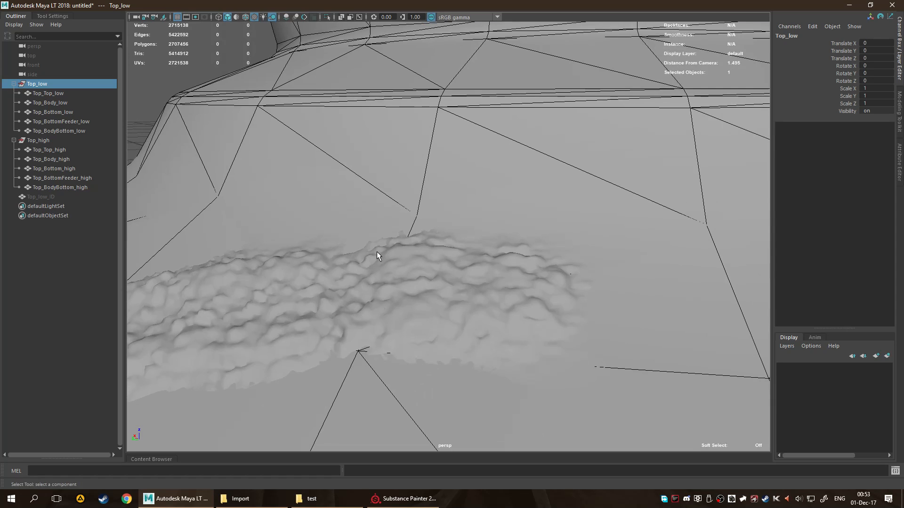
scroll(573, 166, down, 6)
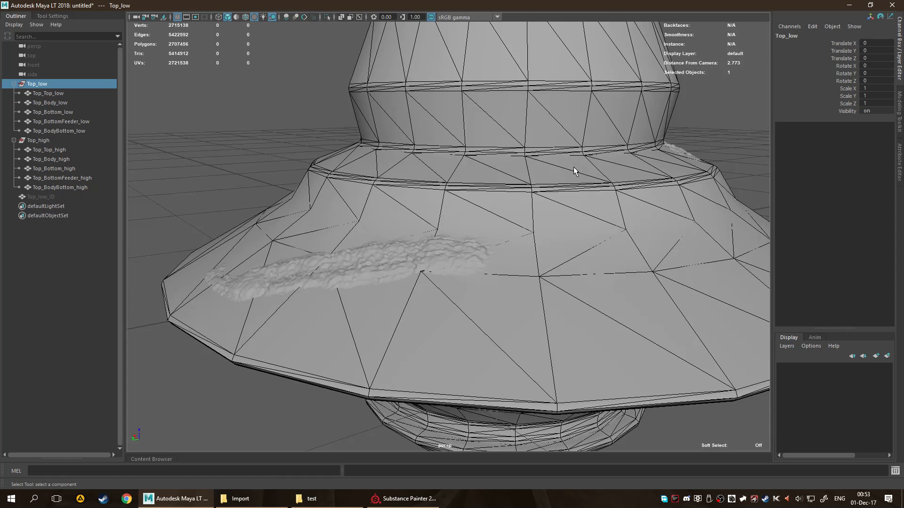
alt+middle_drag(573, 166, 432, 216)
scroll(434, 216, down, 5)
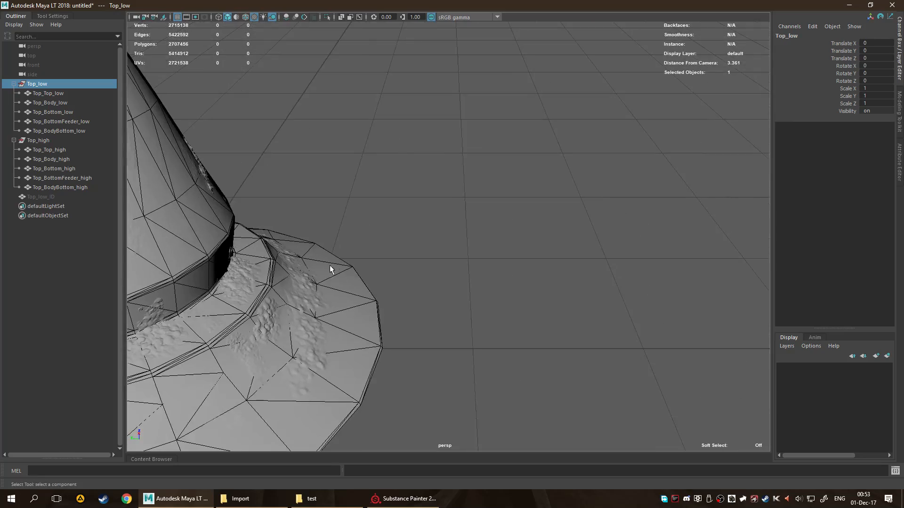
alt+middle_drag(281, 246, 417, 301)
alt+drag(418, 301, 410, 277)
alt+middle_drag(433, 252, 454, 279)
alt+drag(454, 279, 416, 242)
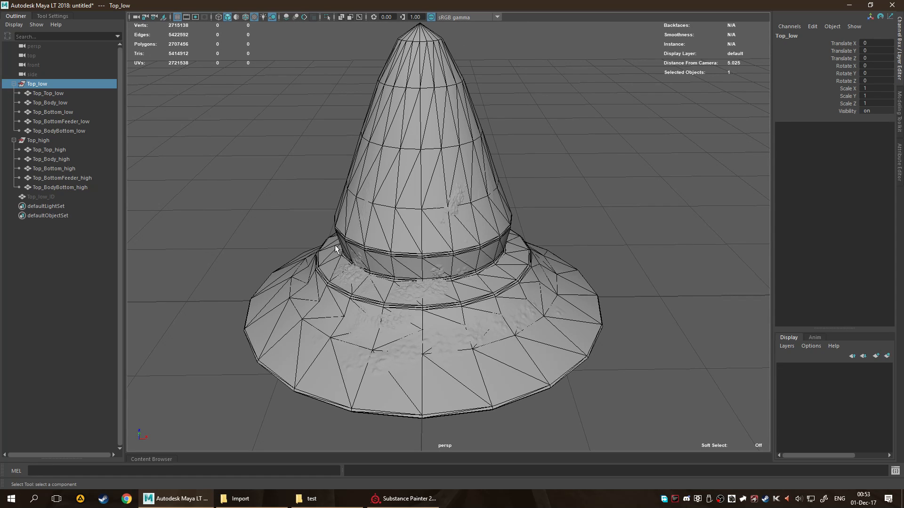
Activate the Move Tool and hide the Top_high group so only the low-poly model shows.
click(63, 94)
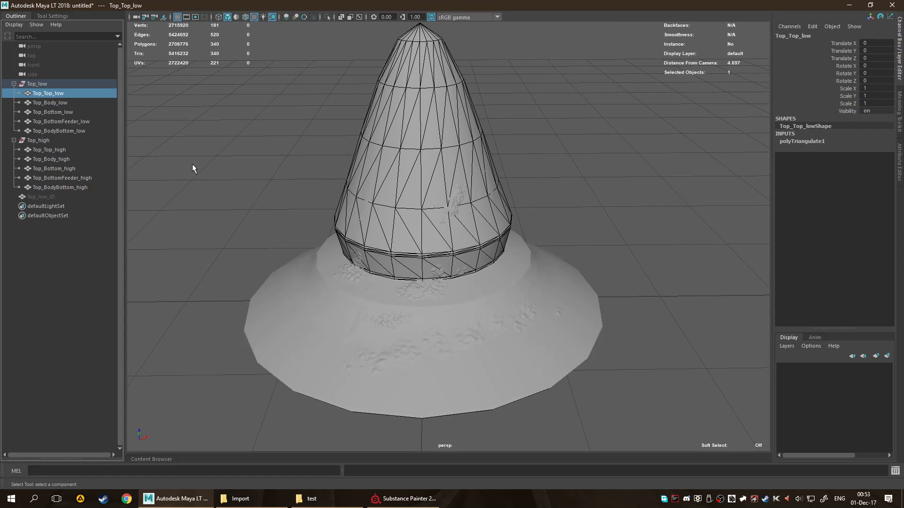
key(w)
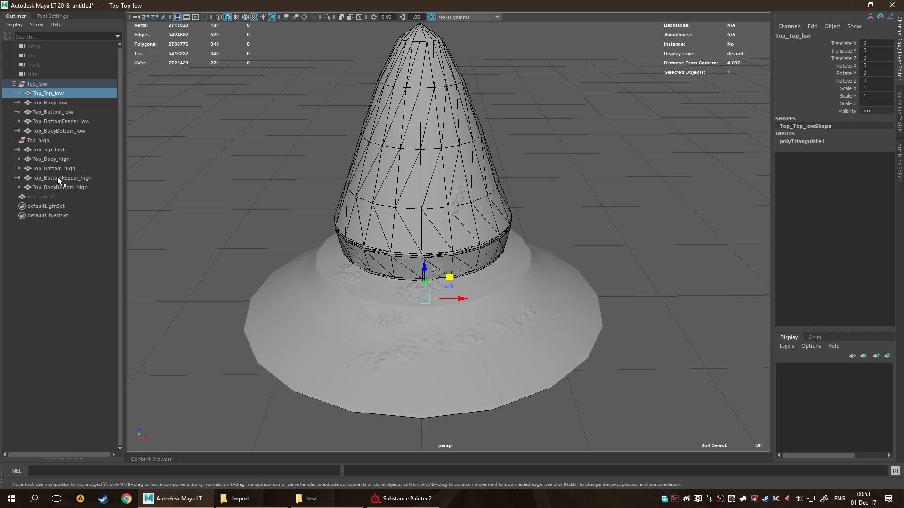
click(55, 140)
key(h)
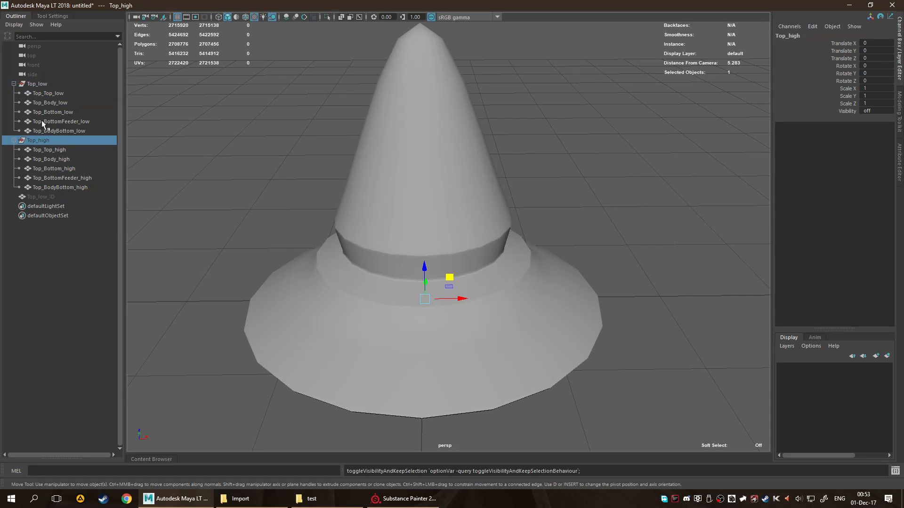
Select Top_Top_low together with its counterpart Top_Top_high in the Outliner, and clear the selection.
click(61, 94)
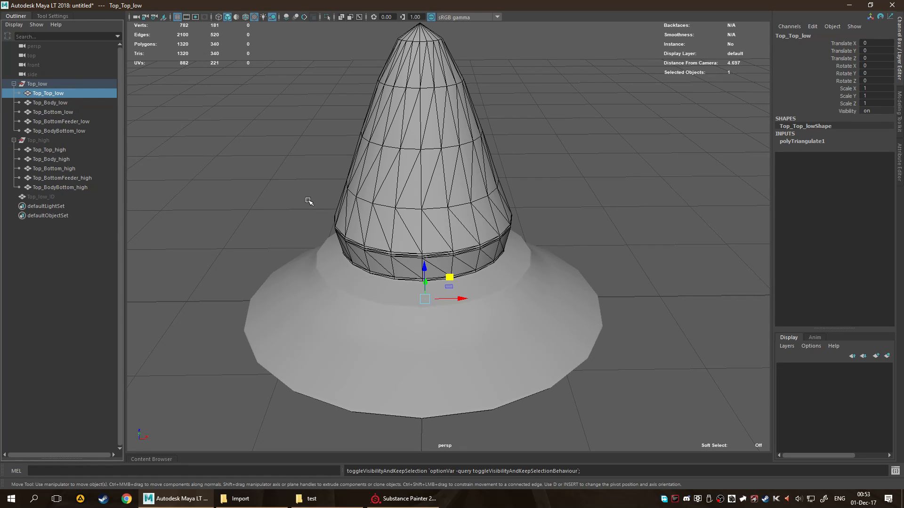
shift+click(53, 150)
key(h)
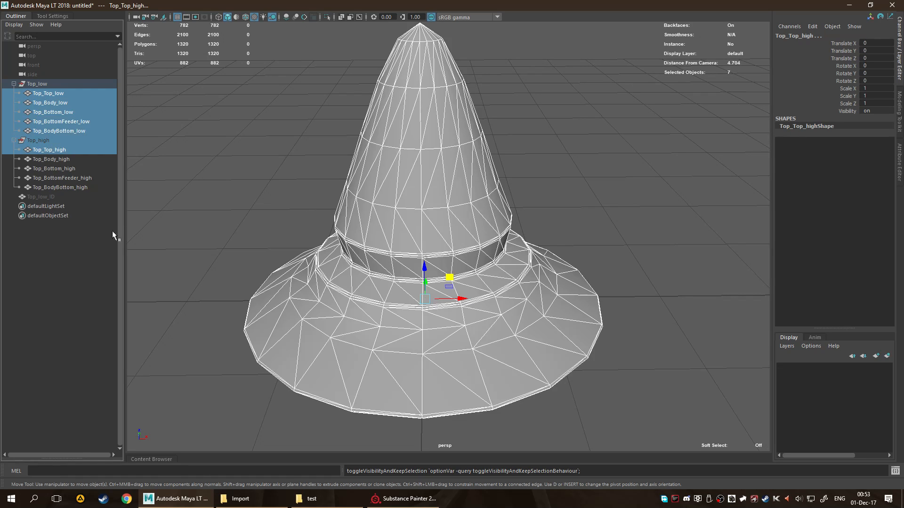
click(57, 336)
click(72, 94)
ctrl+click(71, 150)
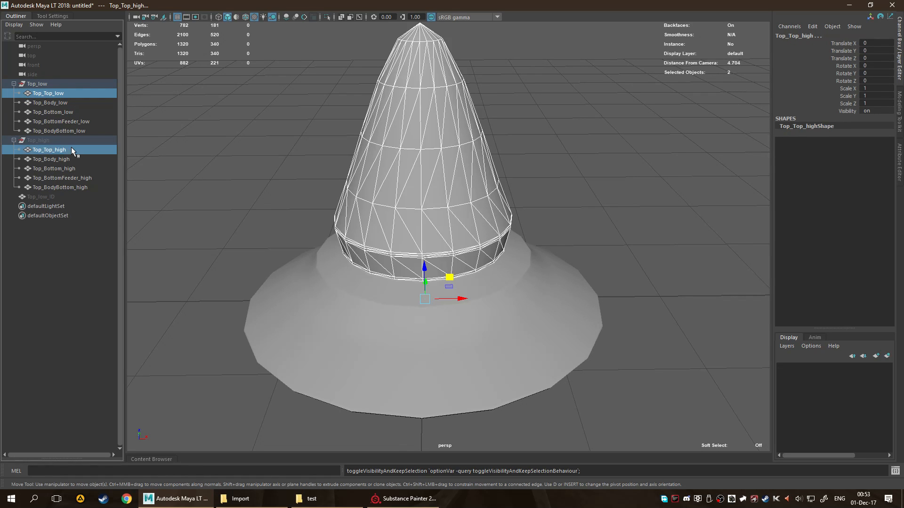
click(91, 229)
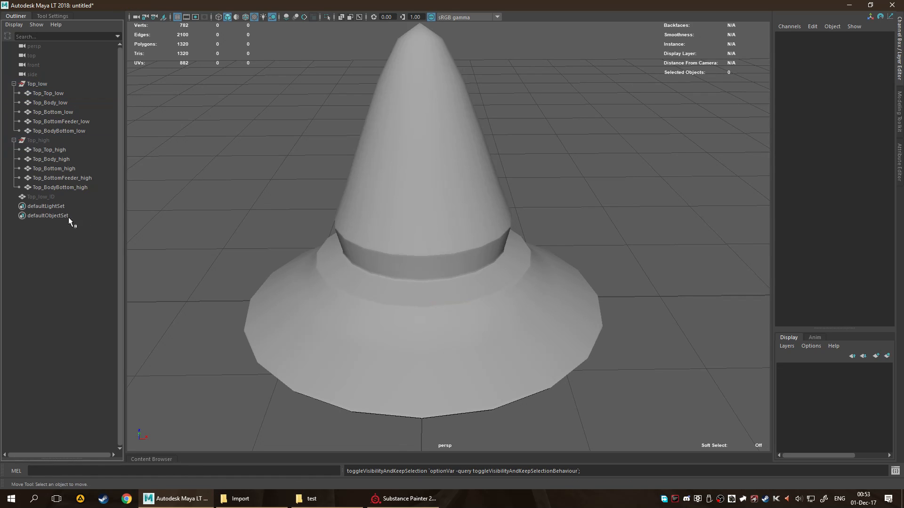
Select Top_Bottom_high together with the differently named Top_BottomFeeder_low, and clear the selection.
click(62, 177)
click(64, 169)
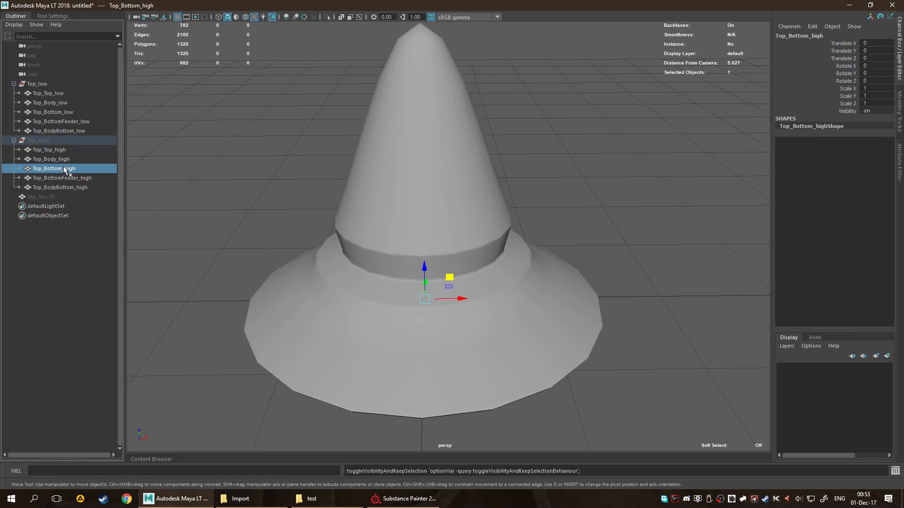
ctrl+click(72, 120)
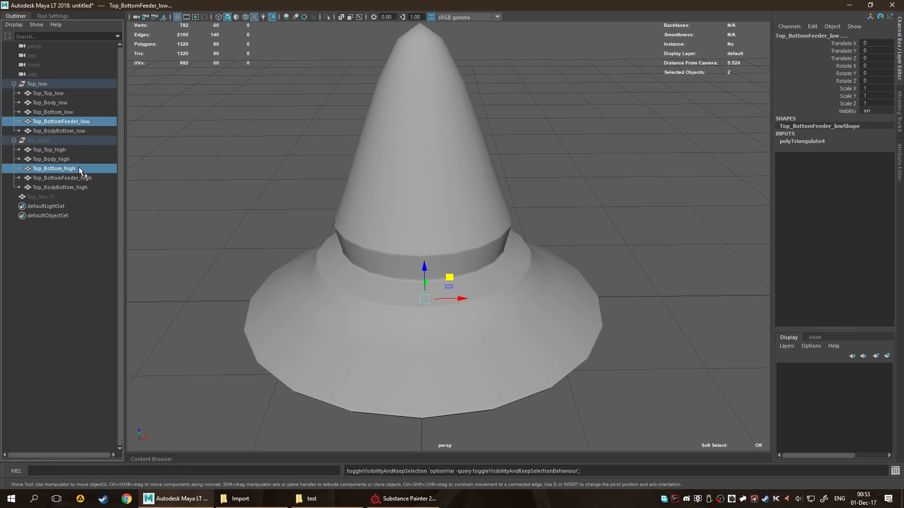
click(79, 254)
Go through the individual low and high meshes in the Outliner to compare their part names.
click(71, 109)
click(70, 102)
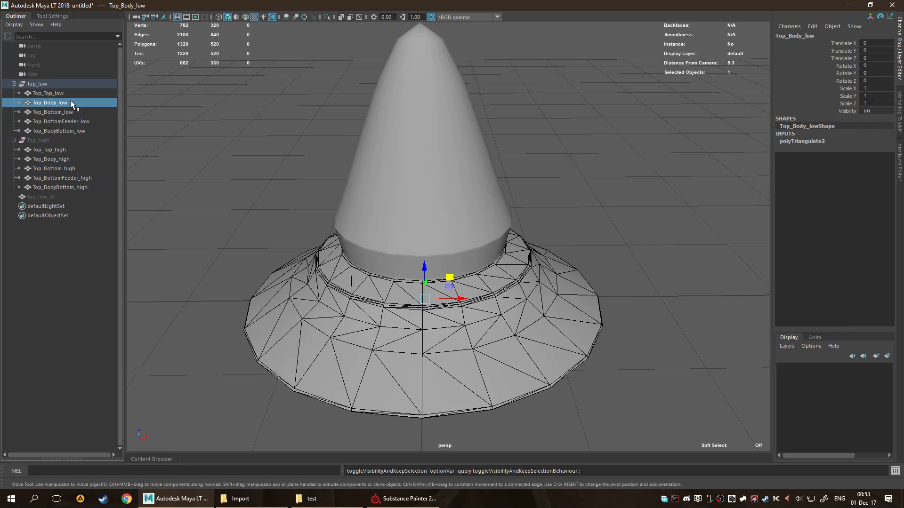
click(74, 178)
click(72, 187)
click(73, 178)
click(74, 168)
click(73, 159)
click(73, 150)
click(72, 122)
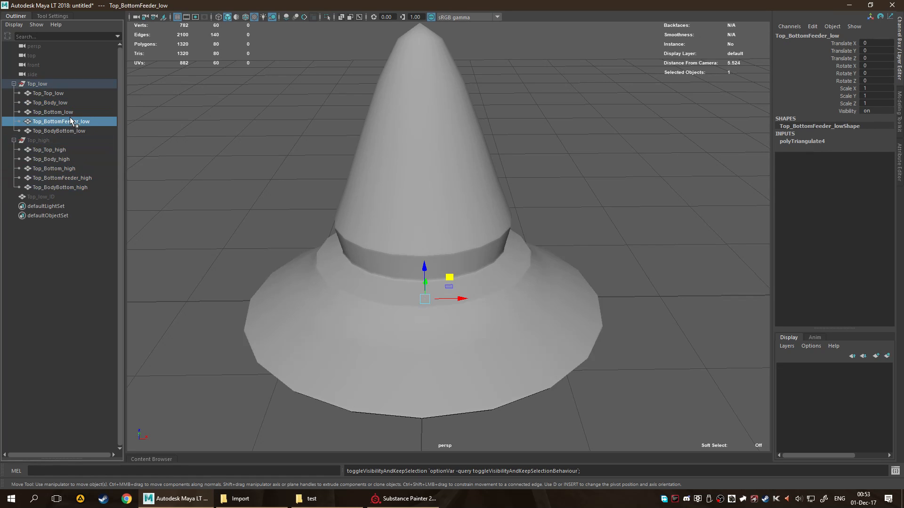
click(70, 112)
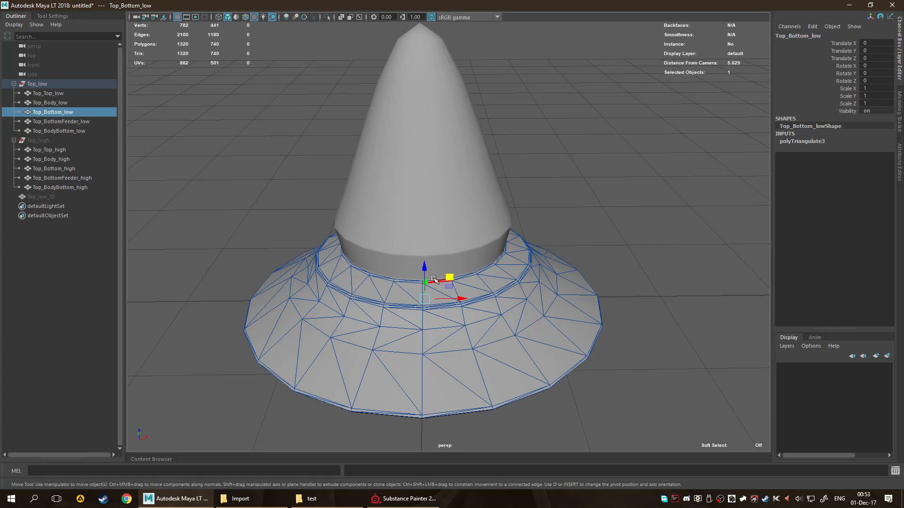
Select the matching Top_Body_low and Top_Body_high meshes and isolate them in the viewport.
click(297, 271)
key(F8)
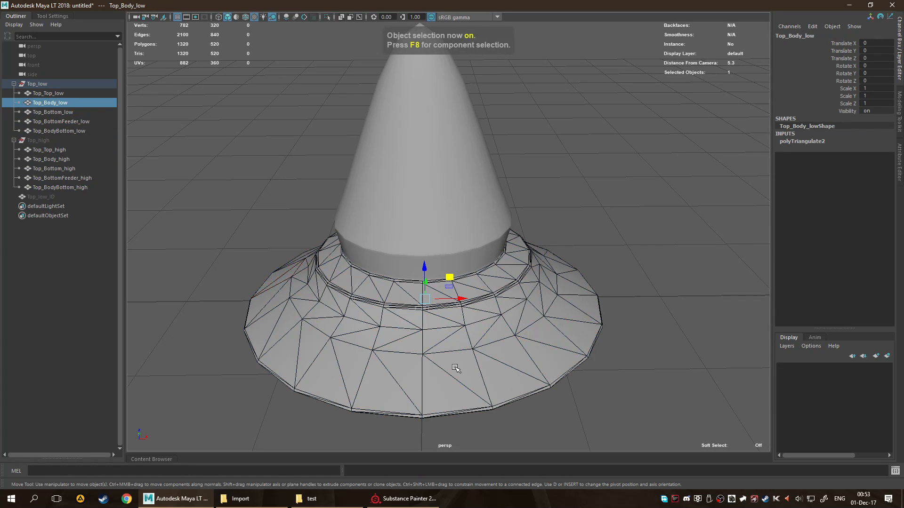
ctrl+click(63, 160)
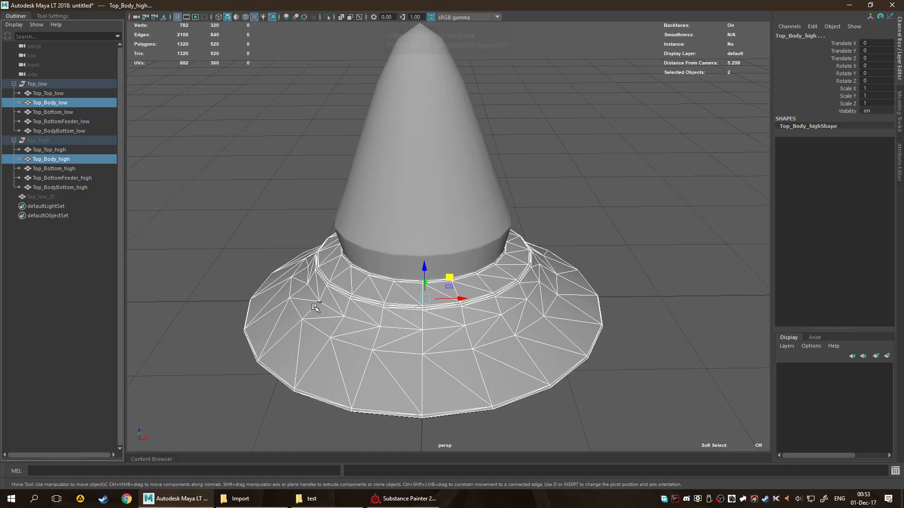
key(ctrl+1)
scroll(568, 299, up, 4)
alt+drag(535, 348, 209, 161)
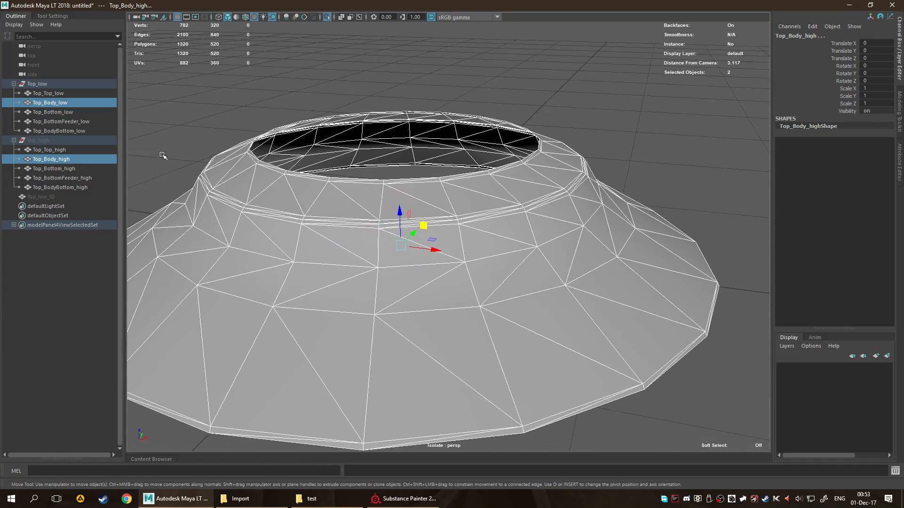
Select the hidden Top_high group in the Outliner and unhide it.
click(63, 133)
click(62, 141)
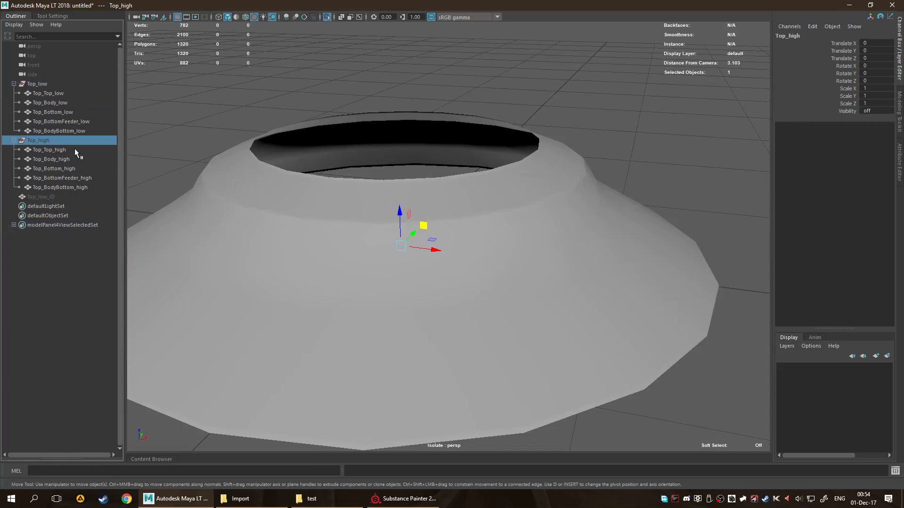
key(h)
Examine where the isolated low and high body surfaces overlap, from the upper rim down to the lower rings.
alt+drag(398, 231, 541, 230)
scroll(470, 239, down, 5)
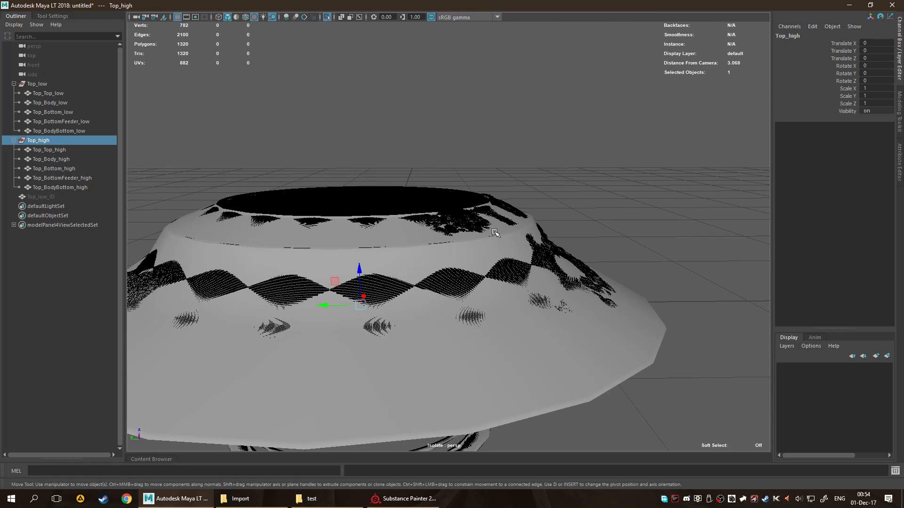
alt+drag(433, 207, 494, 237)
scroll(386, 283, up, 5)
scroll(499, 237, down, 12)
alt+middle_drag(494, 237, 481, 308)
alt+drag(481, 308, 442, 317)
scroll(490, 301, up, 5)
scroll(439, 366, up, 4)
alt+middle_drag(443, 318, 443, 191)
scroll(443, 192, up, 3)
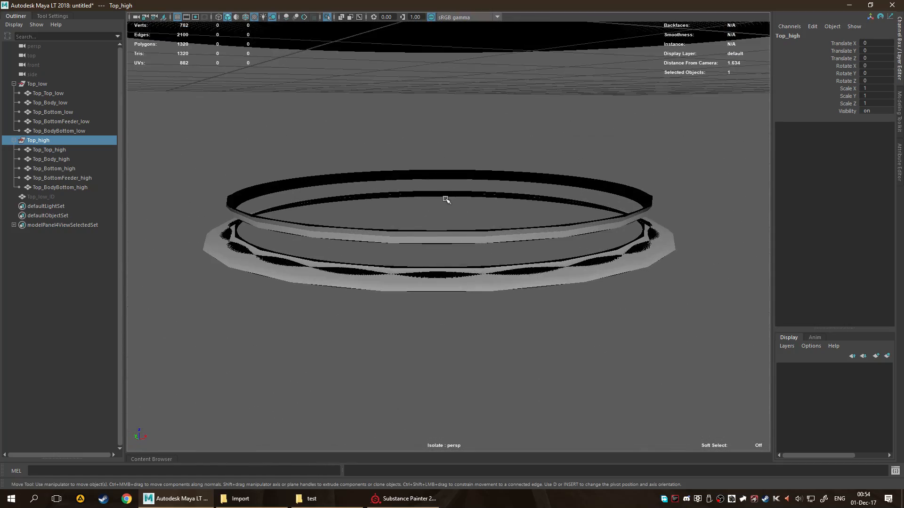
scroll(409, 220, up, 2)
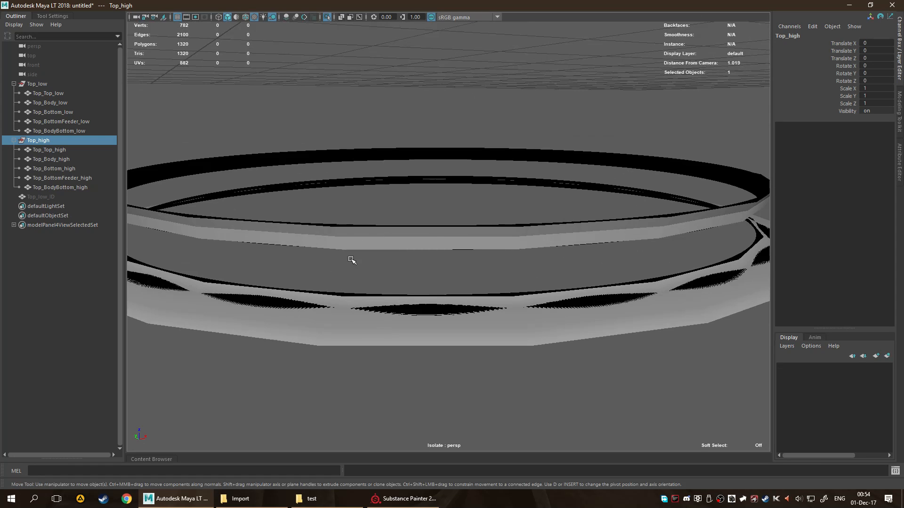
Exit isolation and frame the complete model with both the low and high meshes in the viewport.
key(ctrl+1)
key(f)
scroll(354, 291, down, 5)
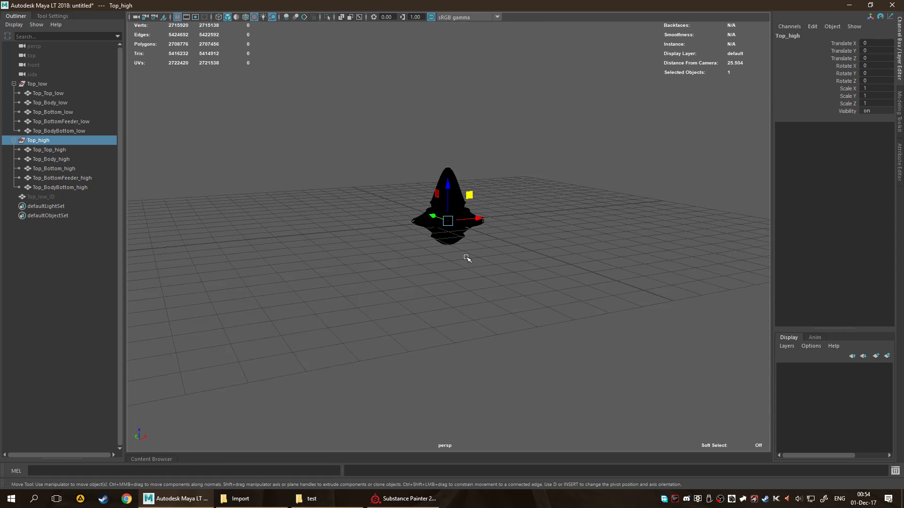
alt+drag(468, 258, 472, 269)
alt+middle_drag(472, 270, 484, 348)
scroll(480, 347, up, 5)
alt+middle_drag(356, 305, 297, 203)
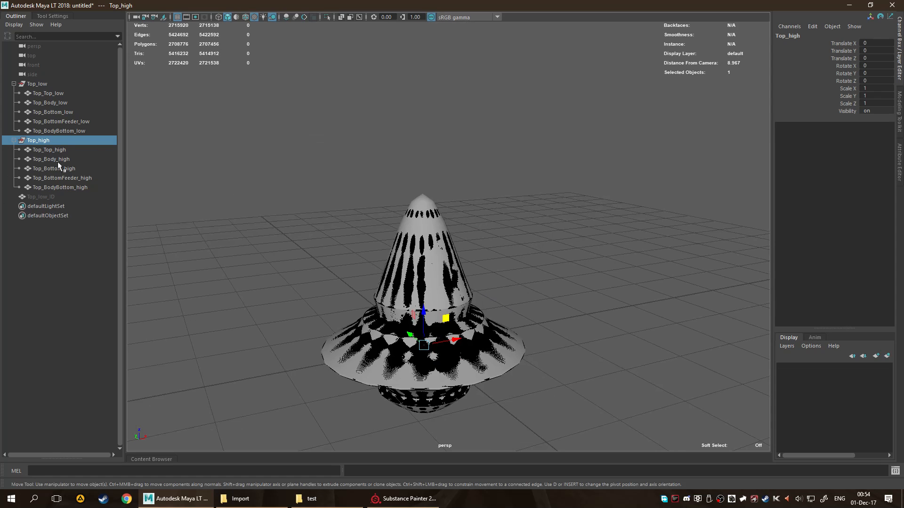
Select the Top_low group after highlighting its five meshes, and open the UV Editor for it over the viewport.
click(64, 95)
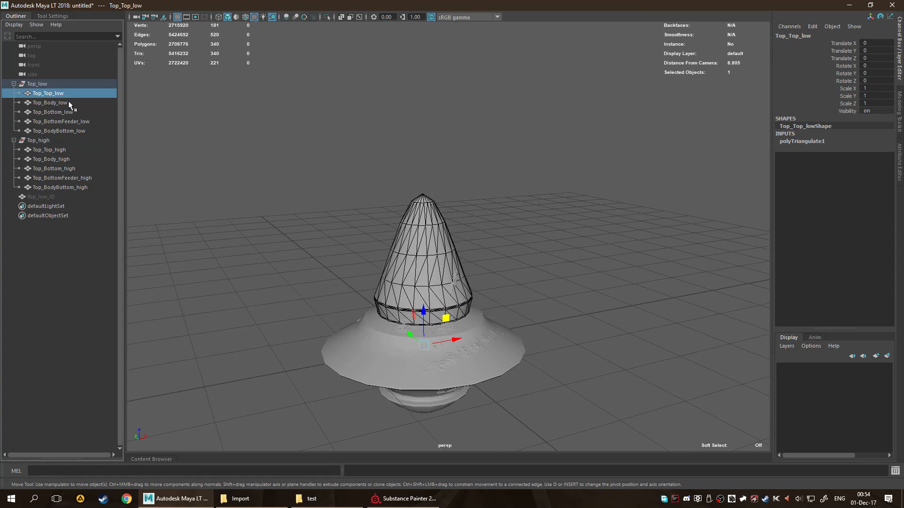
shift+click(75, 131)
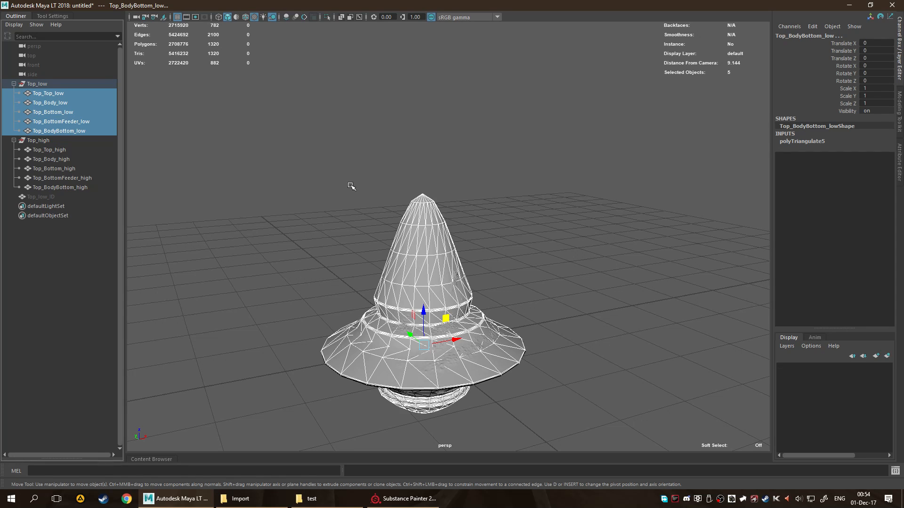
click(46, 84)
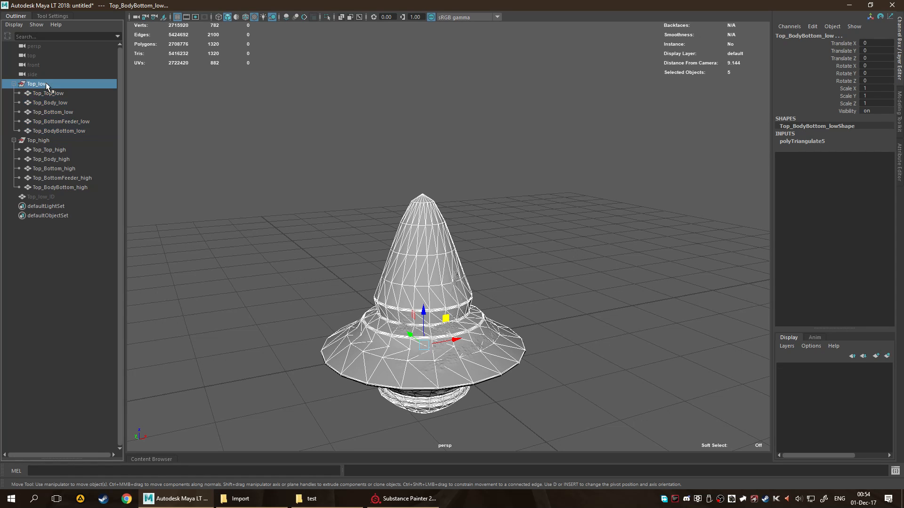
key(space)
click(476, 220)
click(484, 239)
drag(435, 230, 448, 102)
Examine the Top_low UV shells up close and as a whole for their layout, spacing and winding colours.
scroll(477, 230, up, 8)
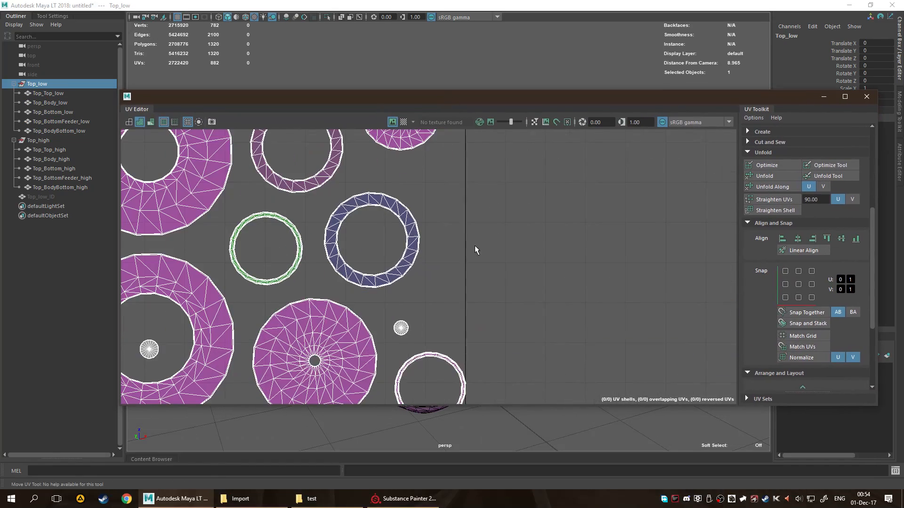
scroll(509, 272, down, 8)
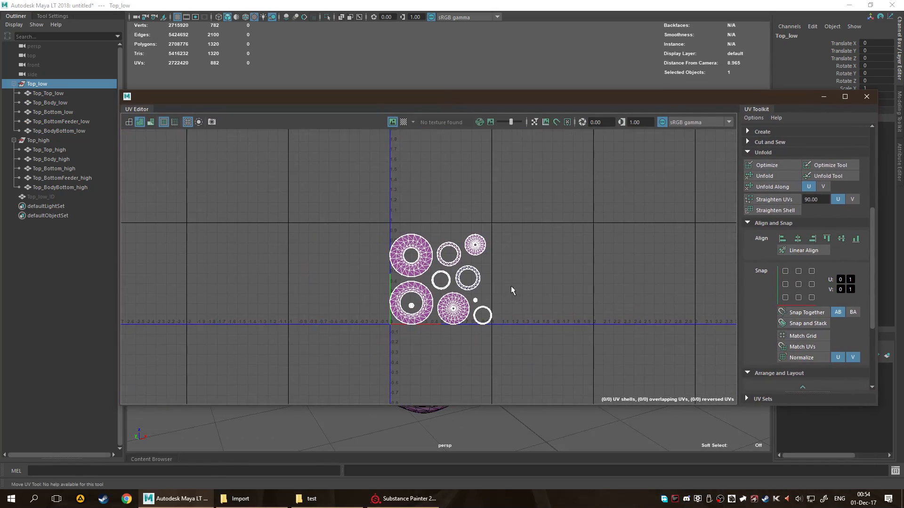
scroll(470, 283, up, 8)
alt+middle_drag(573, 267, 594, 268)
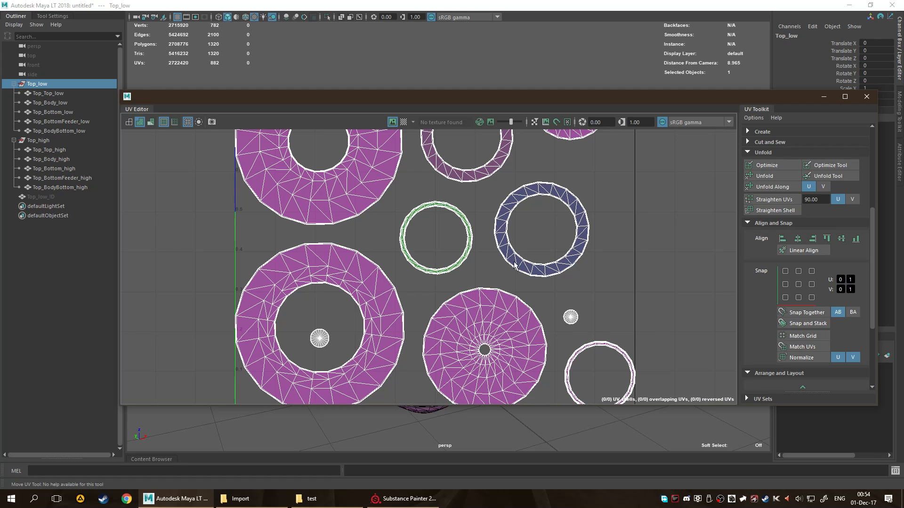
scroll(504, 268, down, 5)
scroll(581, 280, up, 6)
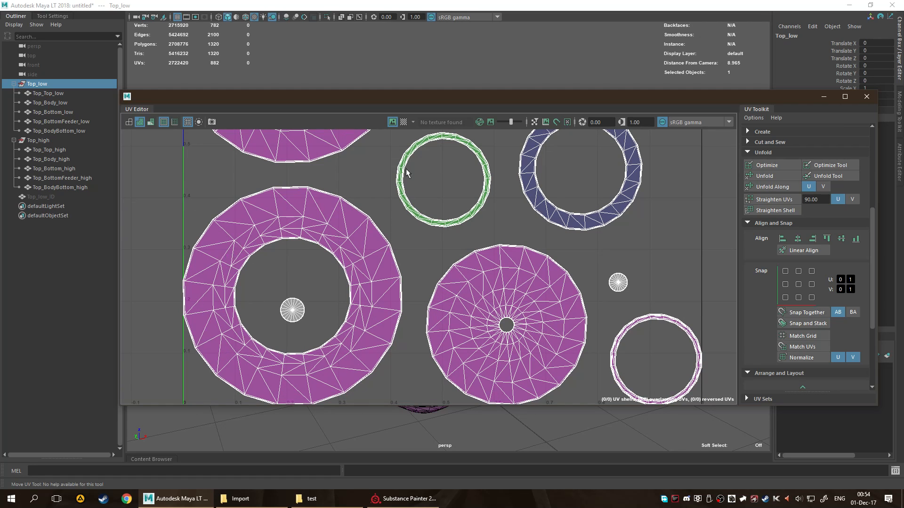
alt+middle_drag(360, 185, 352, 289)
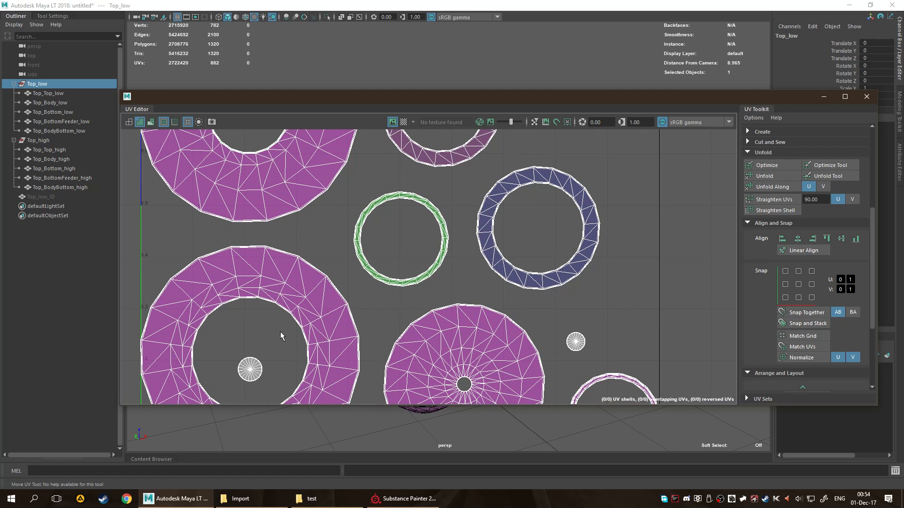
alt+middle_drag(531, 200, 523, 169)
alt+middle_drag(435, 219, 407, 345)
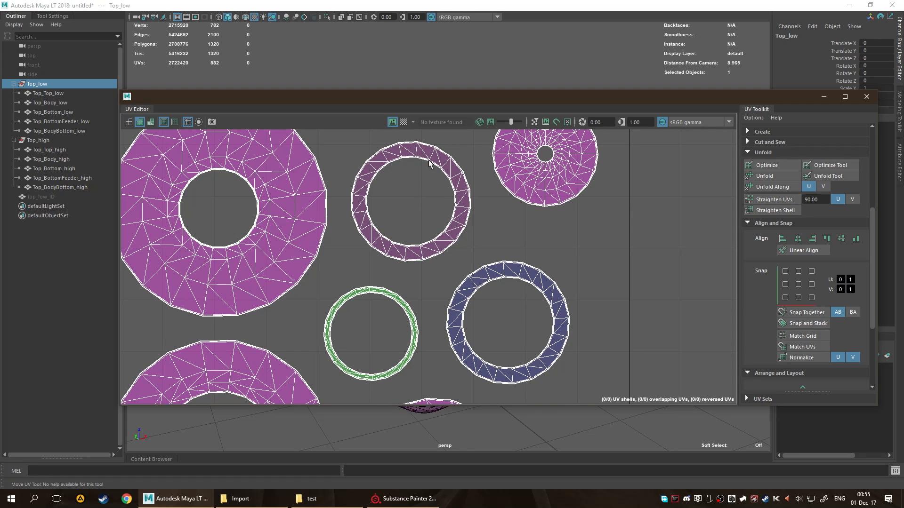
scroll(502, 282, down, 3)
scroll(499, 305, down, 2)
scroll(508, 296, up, 5)
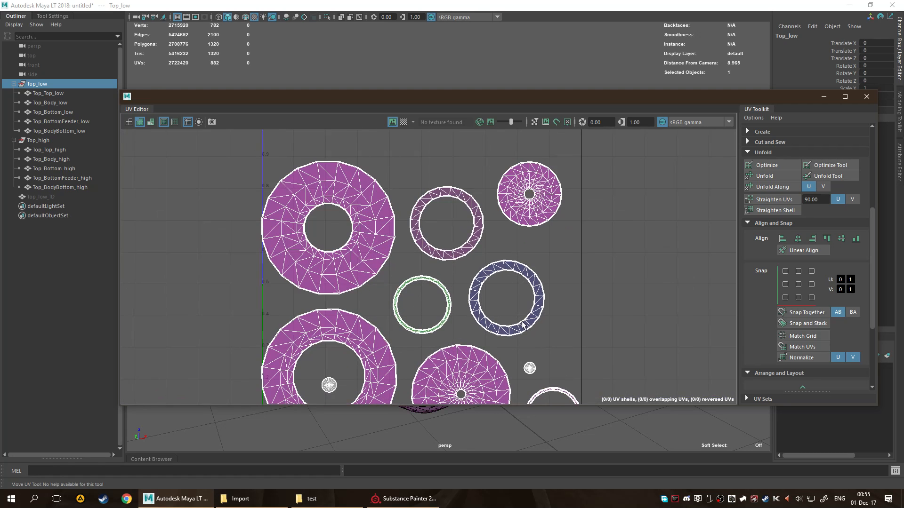
alt+middle_drag(514, 292, 487, 216)
alt+middle_drag(451, 257, 507, 252)
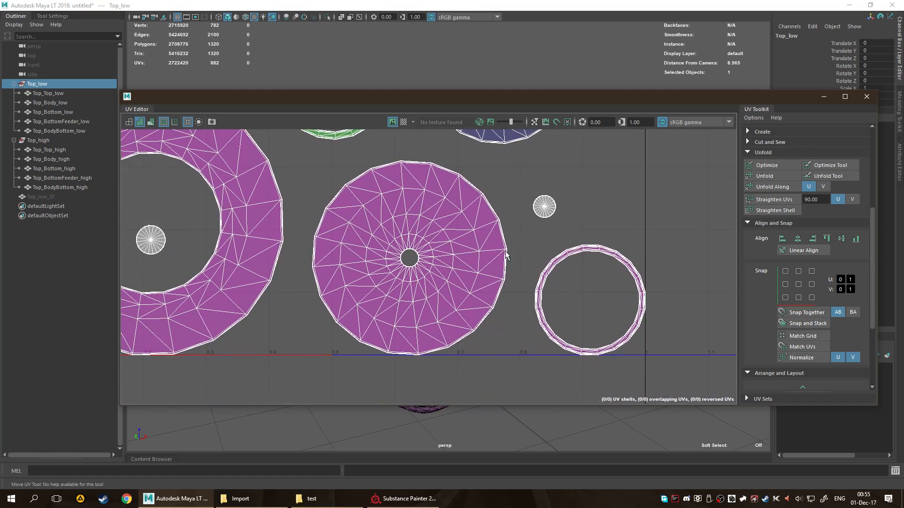
alt+middle_drag(391, 215, 530, 257)
alt+middle_drag(418, 150, 474, 231)
Move the UV Editor aside to inspect the UV shading colours on the model, and bring the editor back.
drag(480, 99, 493, 421)
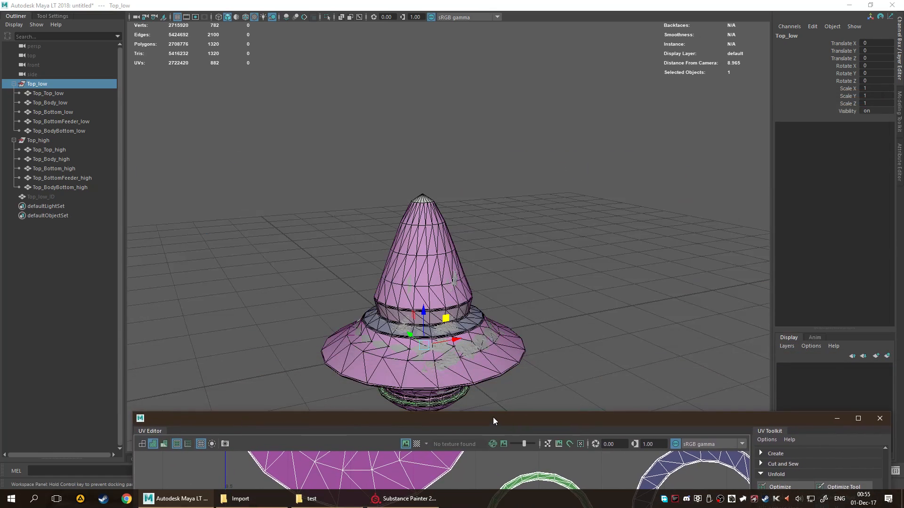
scroll(511, 259, up, 8)
scroll(510, 259, down, 6)
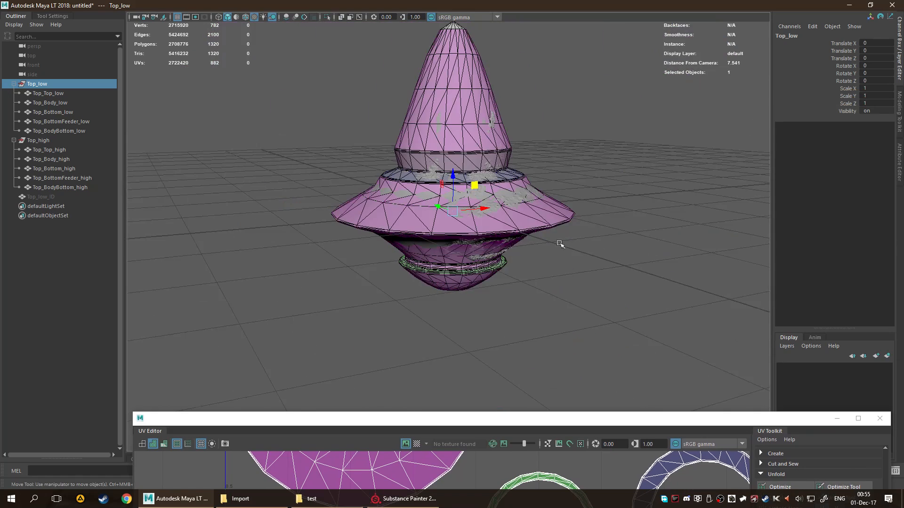
drag(498, 418, 477, 102)
Check the full UV layout against the 0–1 tile and inspect the small cap and thin ring shells.
scroll(448, 291, down, 5)
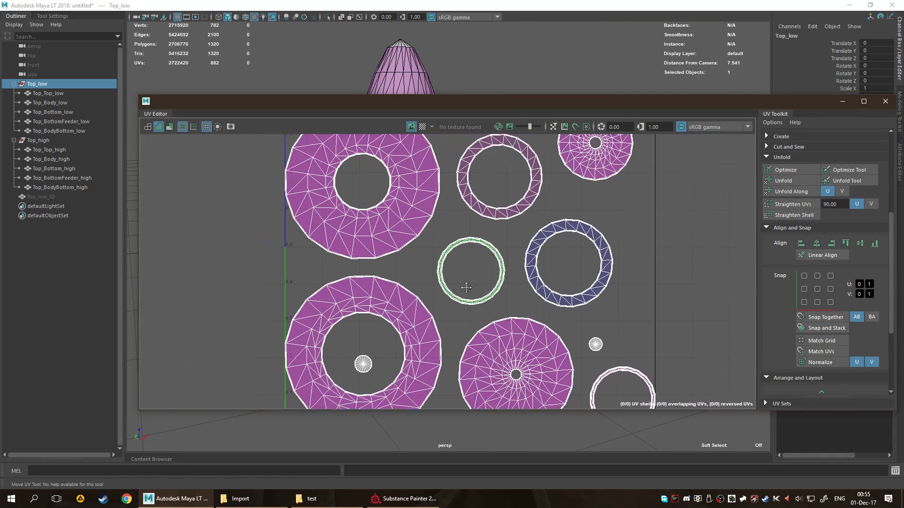
scroll(448, 291, down, 2)
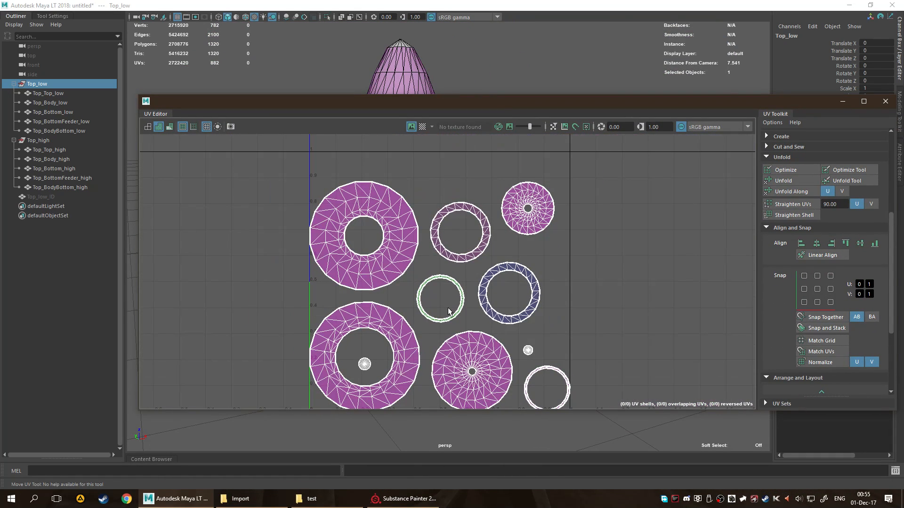
scroll(448, 310, down, 2)
alt+middle_drag(447, 324, 434, 242)
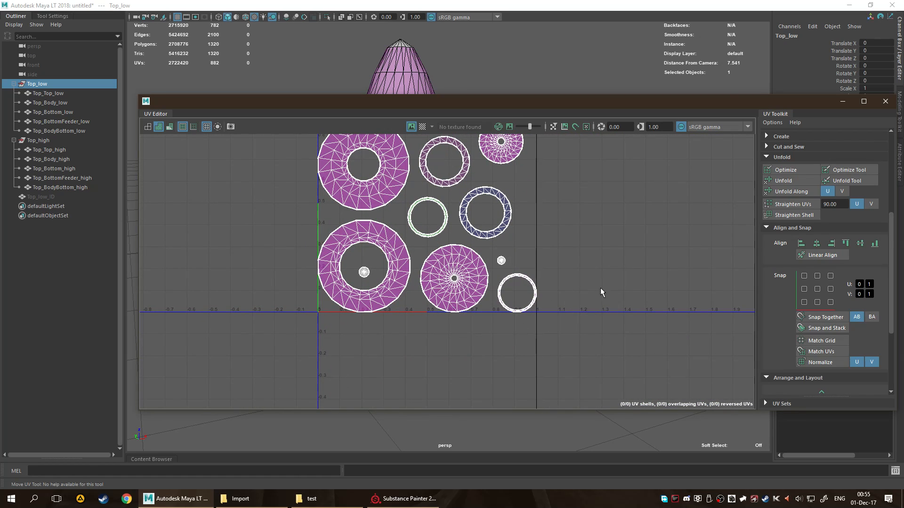
scroll(518, 296, up, 8)
alt+middle_drag(414, 191, 385, 319)
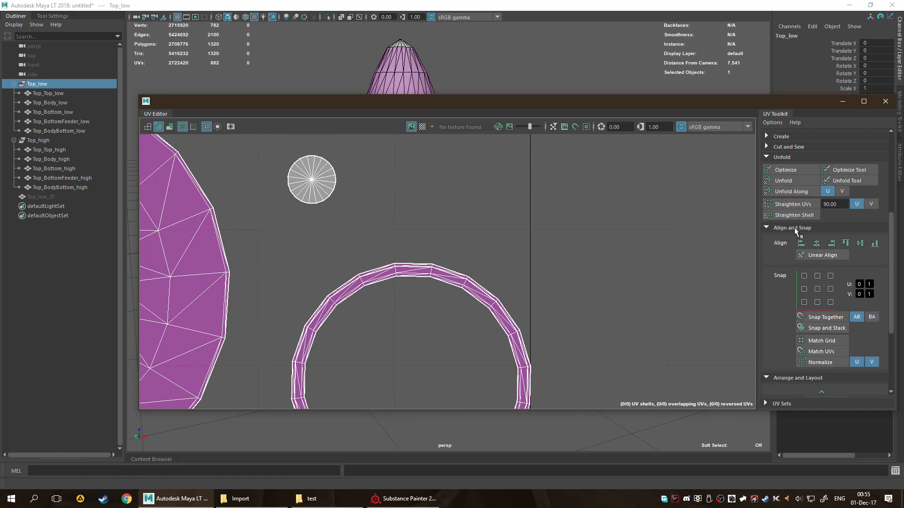
Set the Straighten UVs angle to 30.
click(834, 205)
text(4)
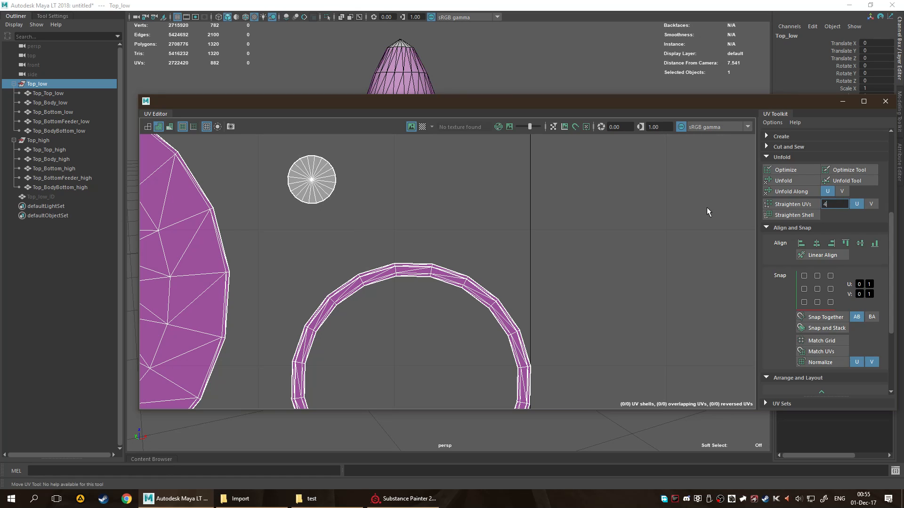
text(230)
key(Return)
Inspect the thin ring shell's edges where they meet the lower border of the UV tile.
scroll(578, 257, down, 3)
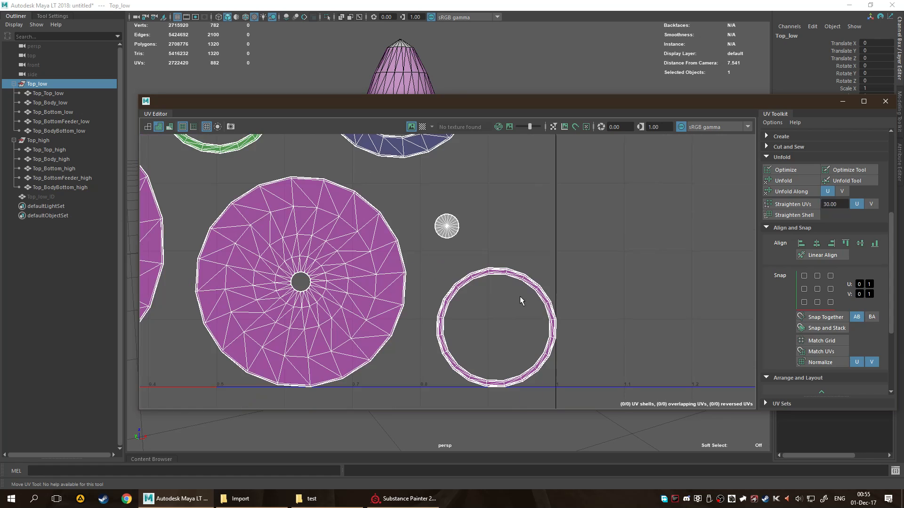
scroll(544, 343, down, 3)
scroll(569, 246, up, 2)
alt+middle_drag(579, 241, 625, 197)
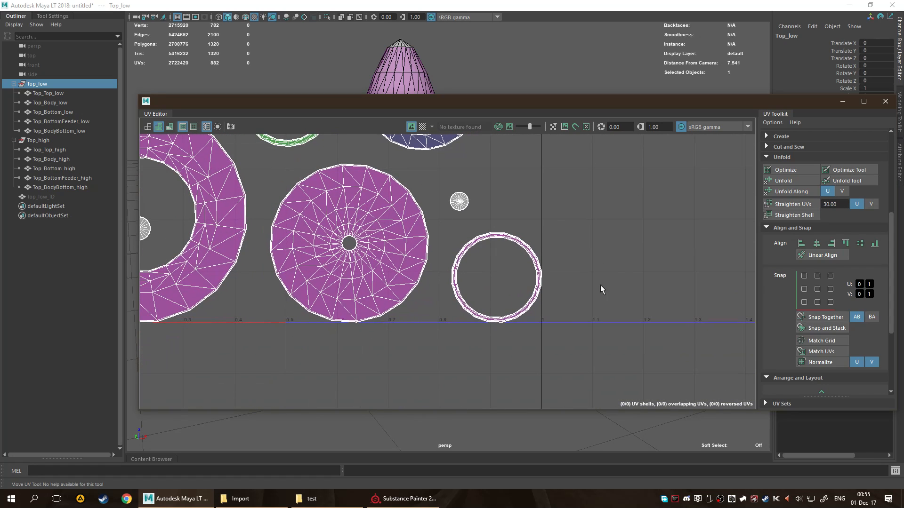
scroll(529, 335, up, 4)
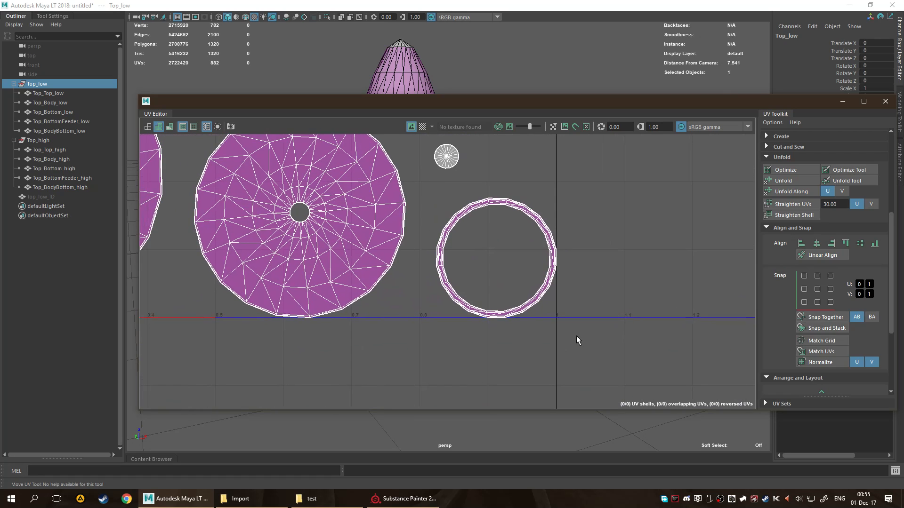
scroll(457, 311, up, 5)
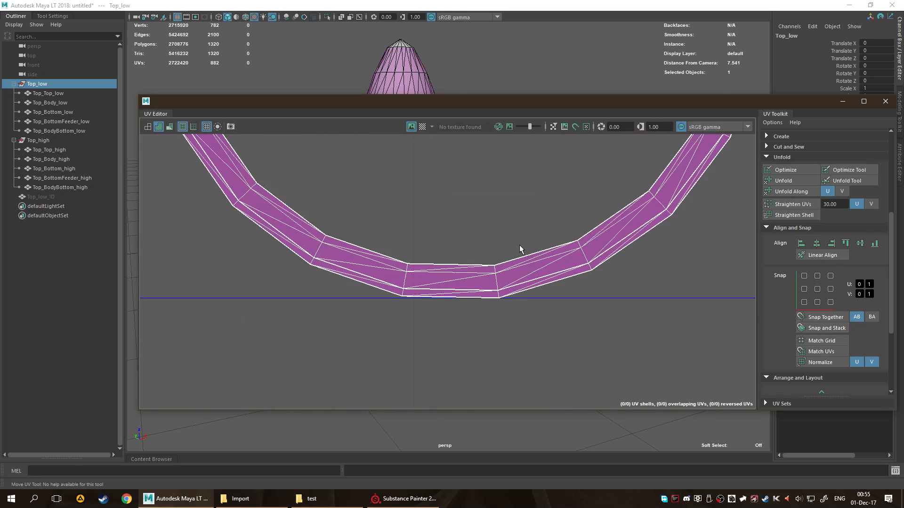
scroll(498, 292, down, 6)
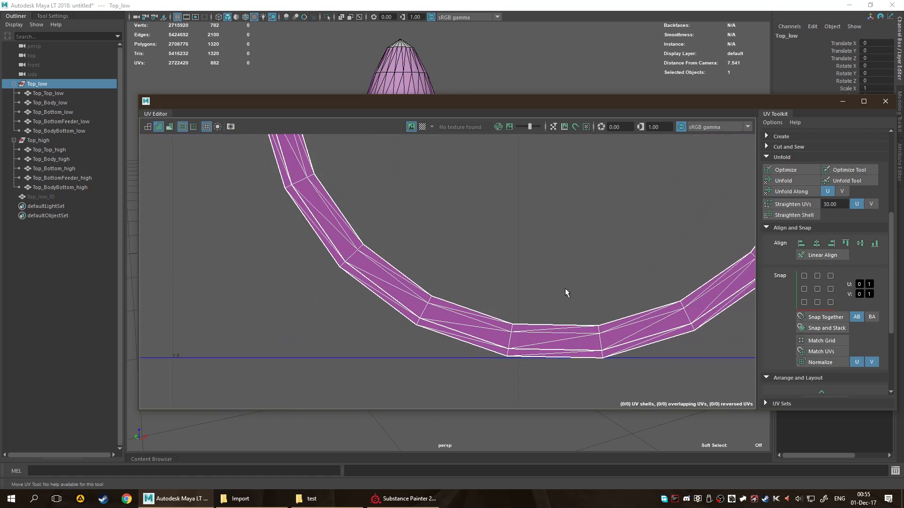
Minimise and restore the UV Editor, frame the whole UV layout, and place the editor below the model's cone.
click(843, 102)
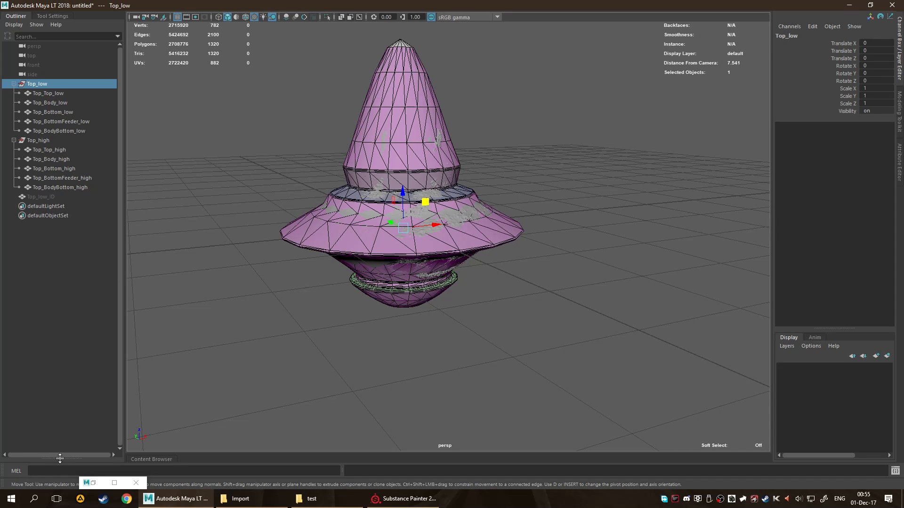
click(93, 483)
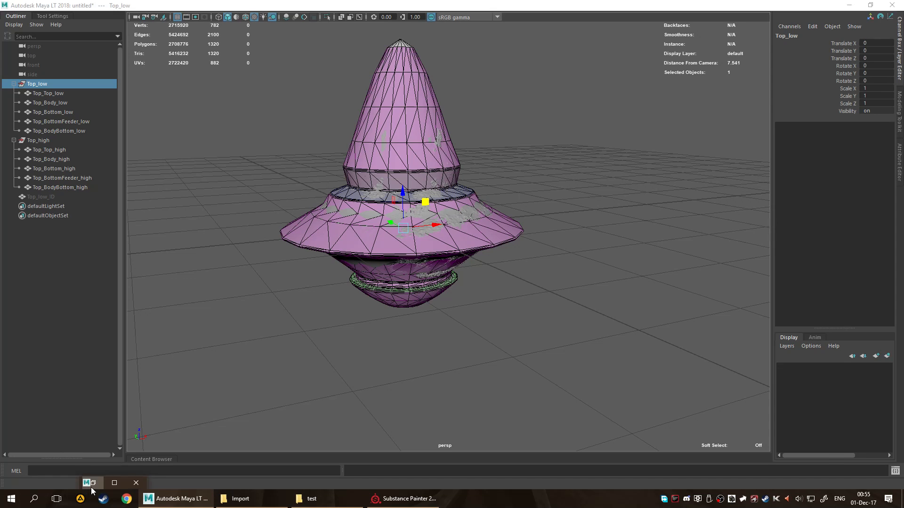
scroll(410, 202, down, 5)
alt+middle_drag(447, 218, 478, 343)
scroll(454, 278, down, 8)
alt+middle_drag(417, 137, 451, 154)
drag(451, 107, 435, 184)
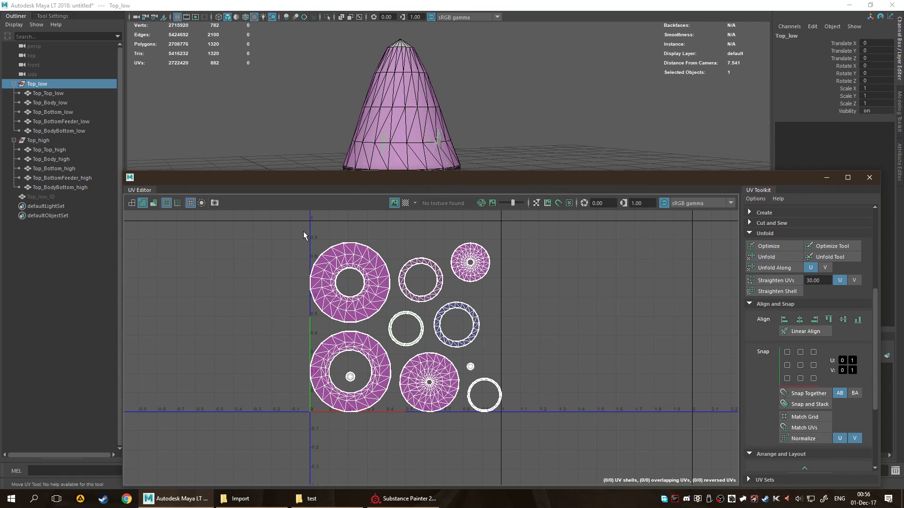
Inspect the UV shells of each Top_low part in turn, from Top_Top_low to Top_BodyBottom_low, and reselect the whole group.
drag(275, 220, 552, 425)
click(41, 93)
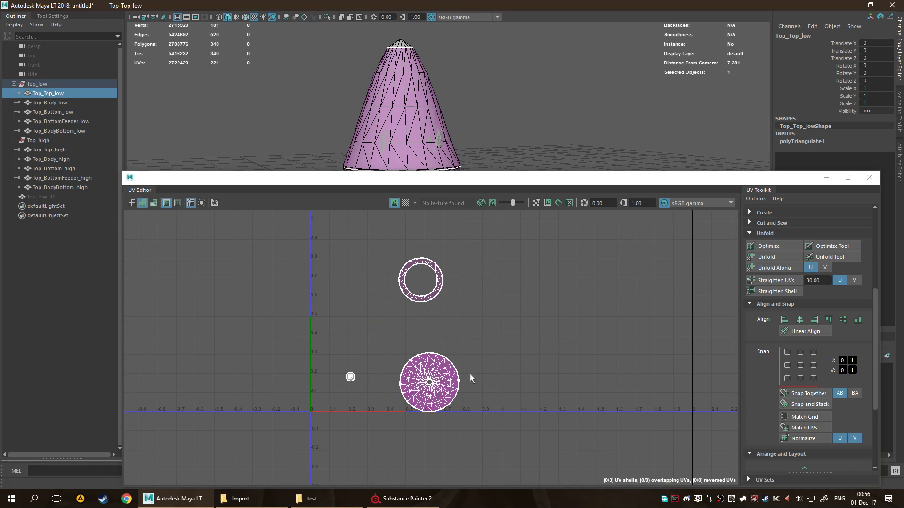
click(62, 102)
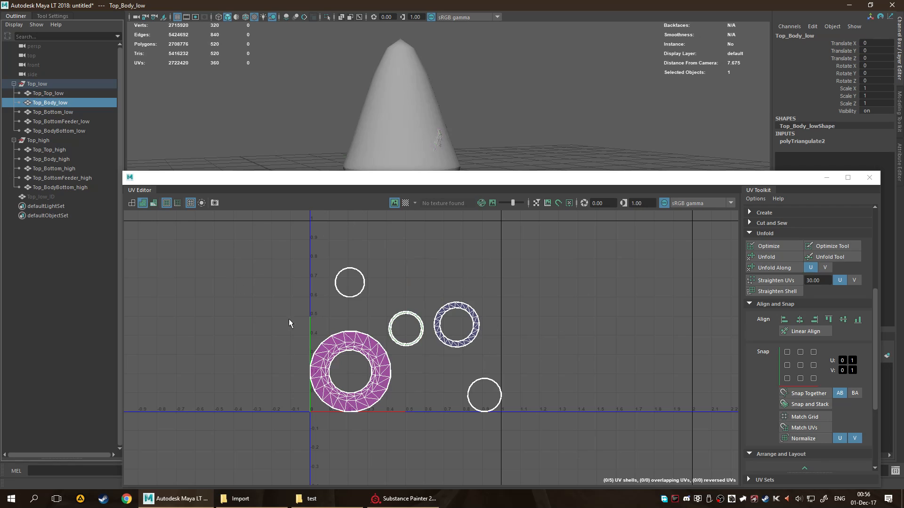
click(57, 114)
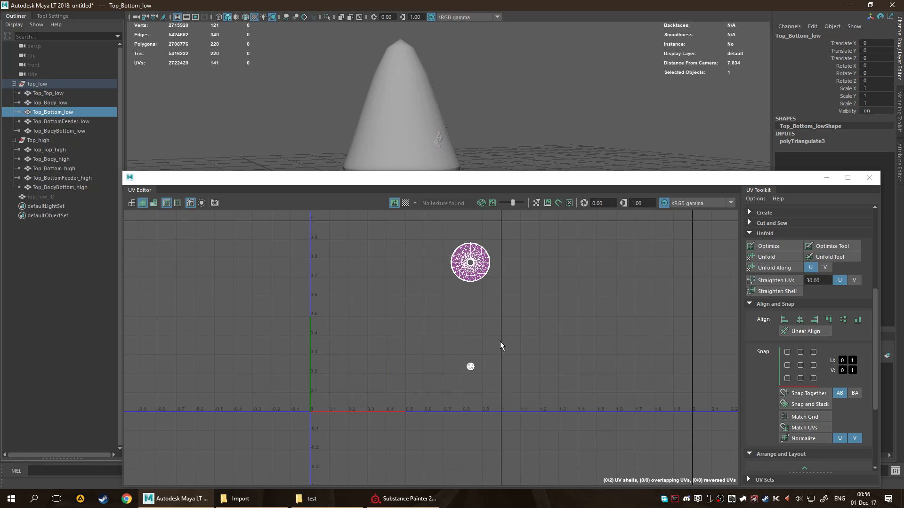
click(70, 122)
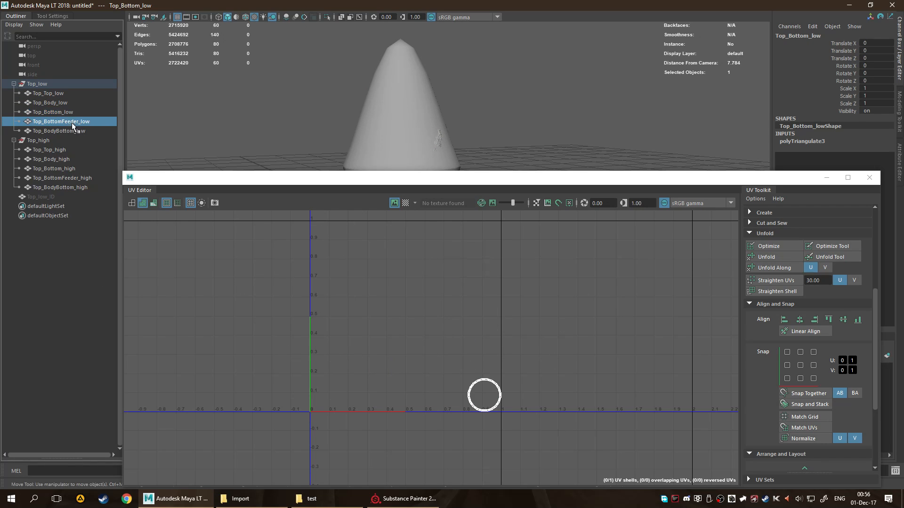
click(51, 132)
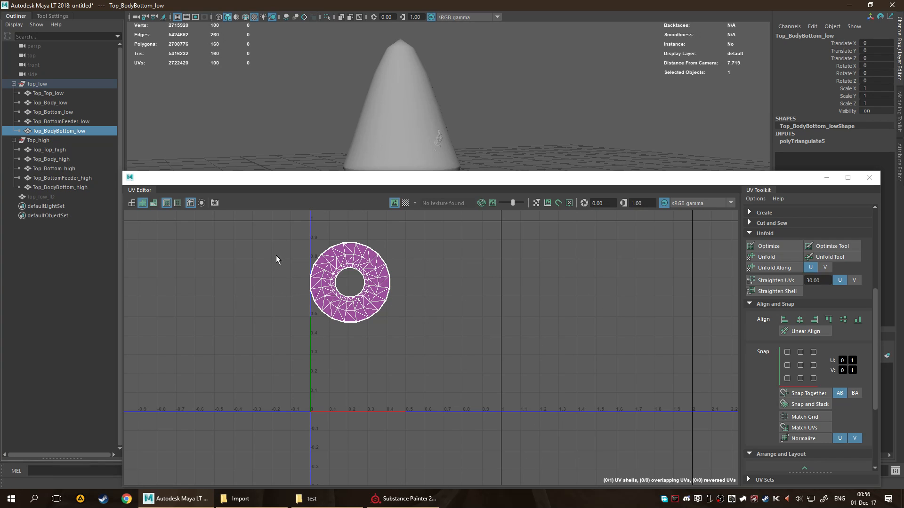
scroll(391, 269, down, 2)
scroll(463, 276, up, 2)
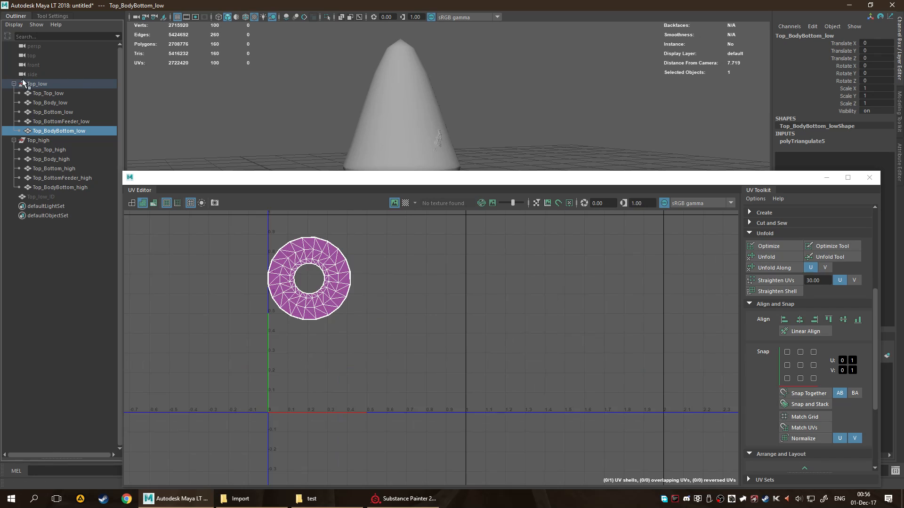
click(37, 84)
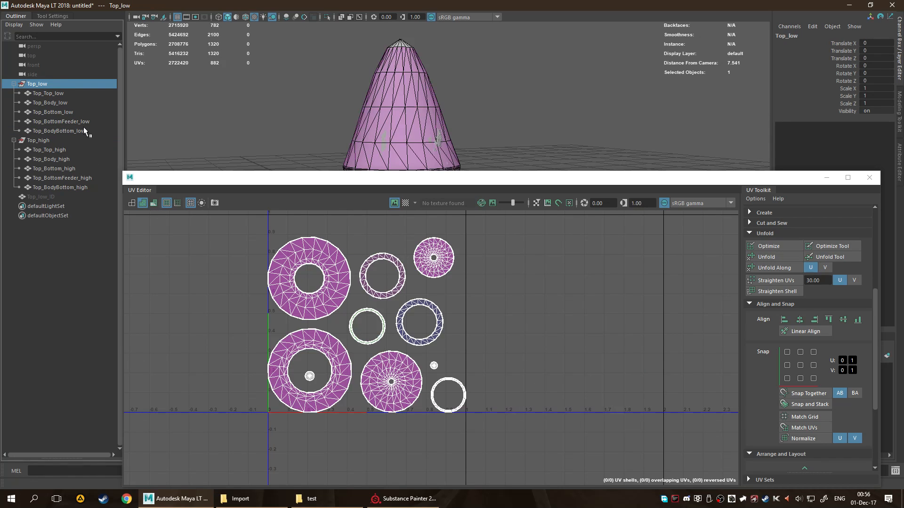
Examine the large disc shell's inner hole with all of Top_low selected and with individual low-poly parts selected.
click(78, 128)
click(57, 85)
scroll(375, 299, up, 6)
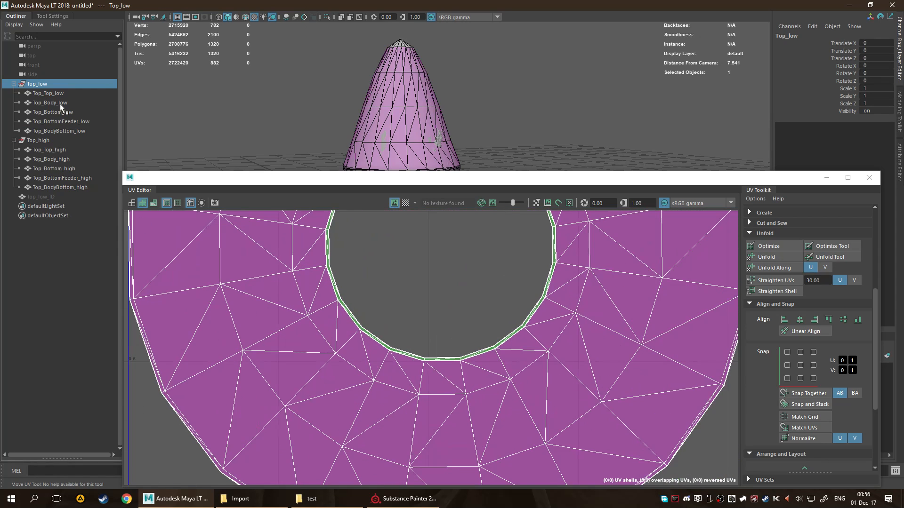
click(56, 93)
click(59, 111)
click(64, 130)
click(63, 120)
click(61, 130)
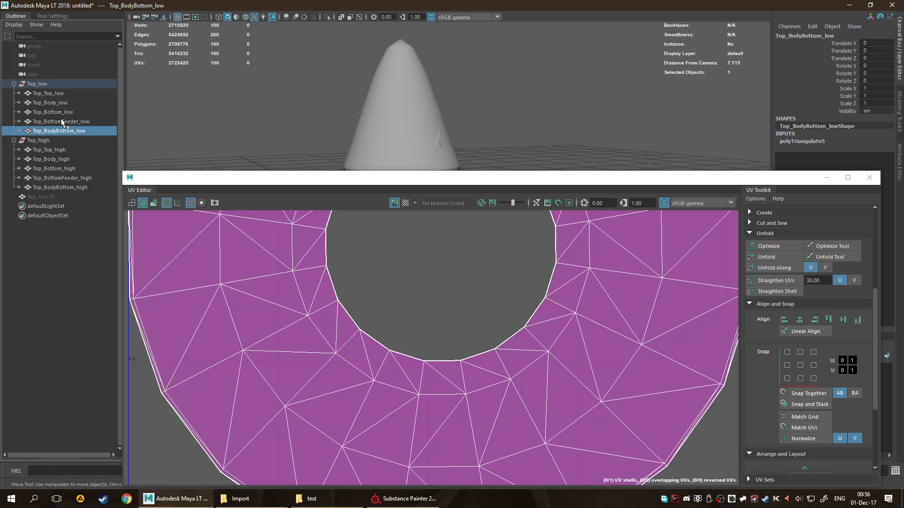
Compare the Top_Body_low ring shell with the Top_BodyBottom_low disc shell around the hole, and reselect Top_low.
click(61, 119)
click(60, 113)
click(60, 103)
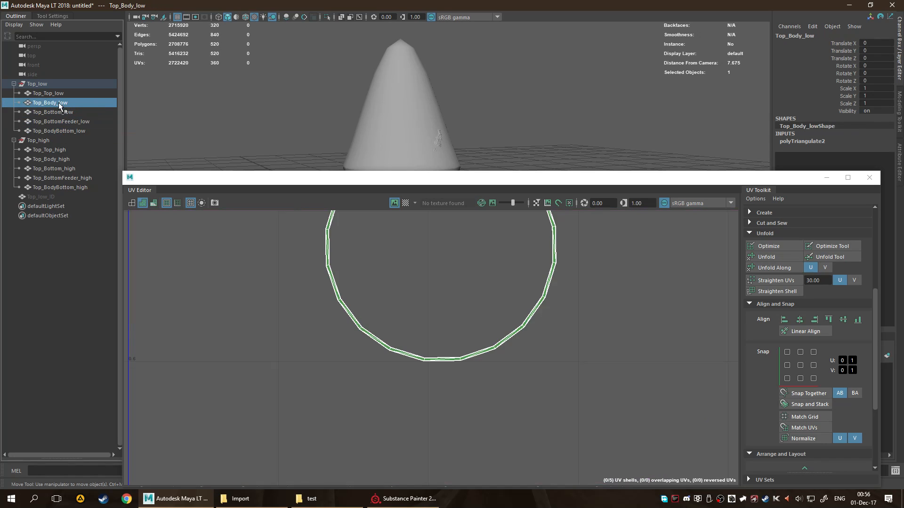
click(60, 131)
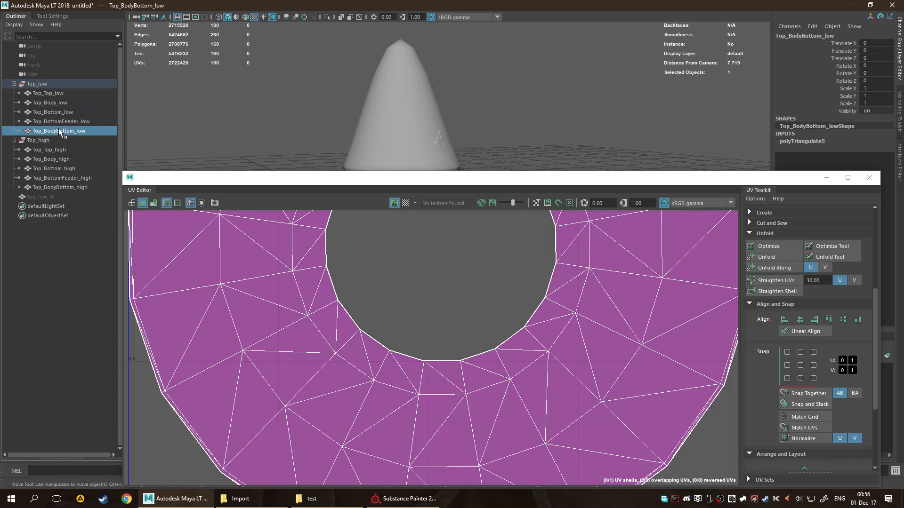
click(53, 103)
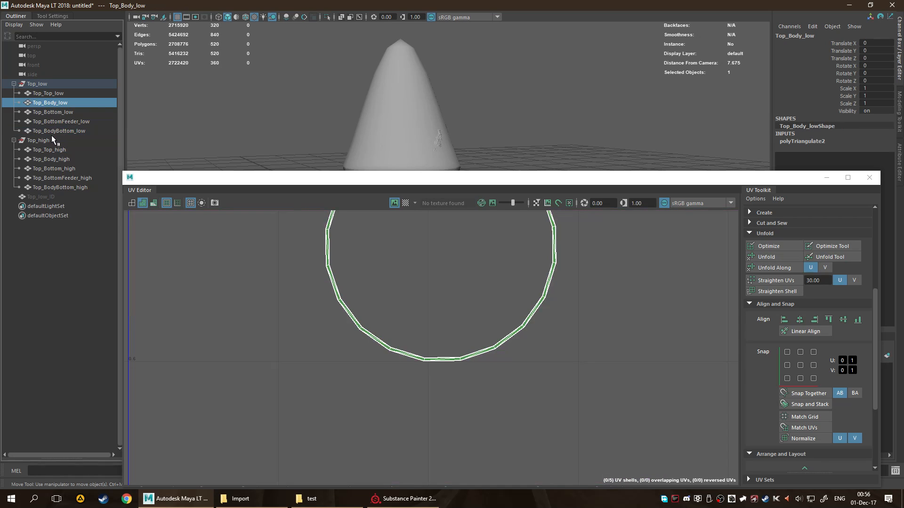
click(52, 130)
click(50, 84)
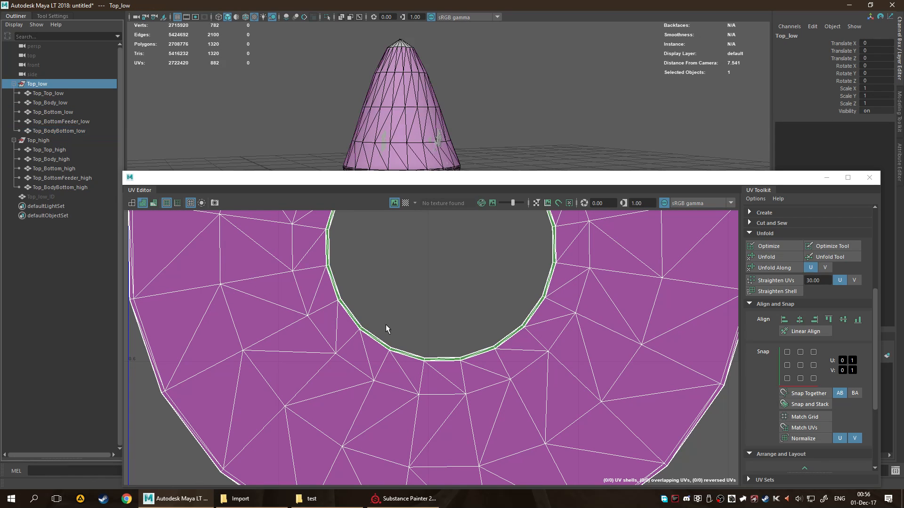
Examine the gap between the thin ring shell and the inner edge of the large disc shell up close.
scroll(453, 314, up, 2)
scroll(454, 314, up, 5)
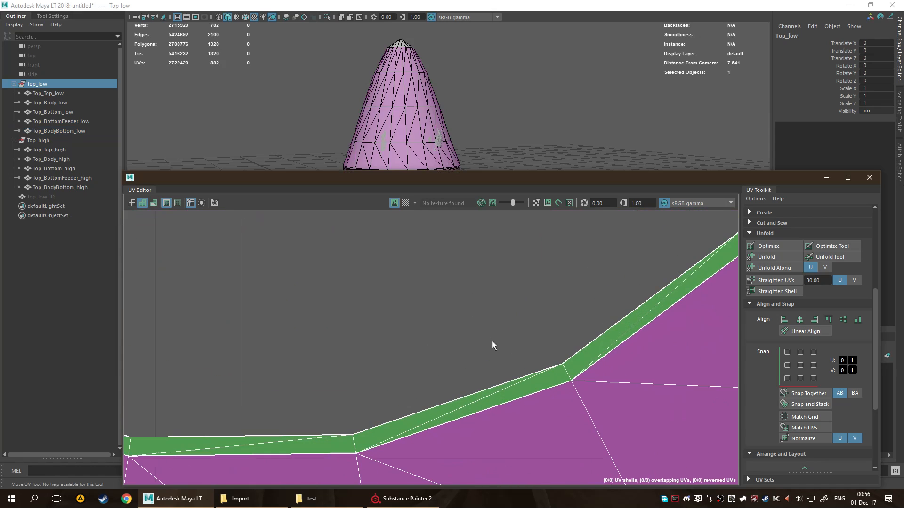
scroll(491, 380, up, 2)
scroll(556, 386, up, 4)
scroll(555, 381, down, 3)
scroll(536, 376, down, 6)
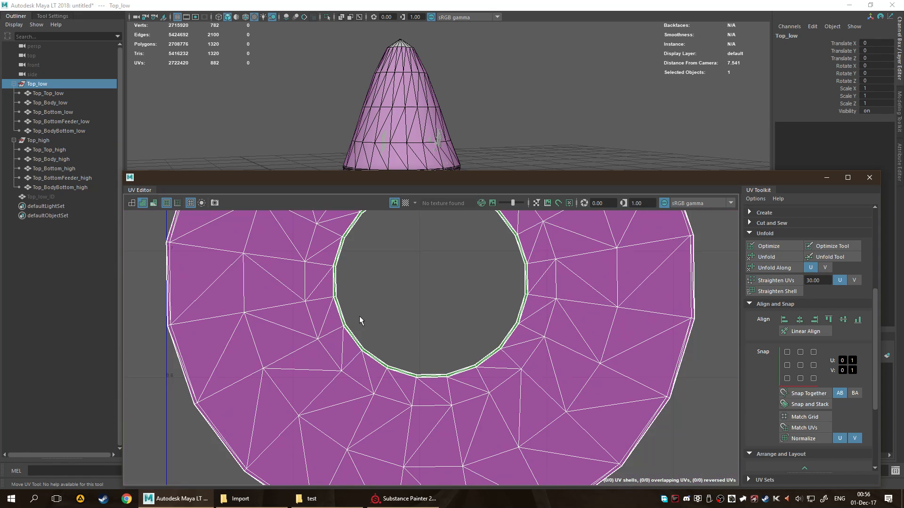
Select the thin ring shell and scale it down slightly inside the large disc shell's hole to create spacing.
right_click(377, 318)
right_drag(376, 317, 333, 302)
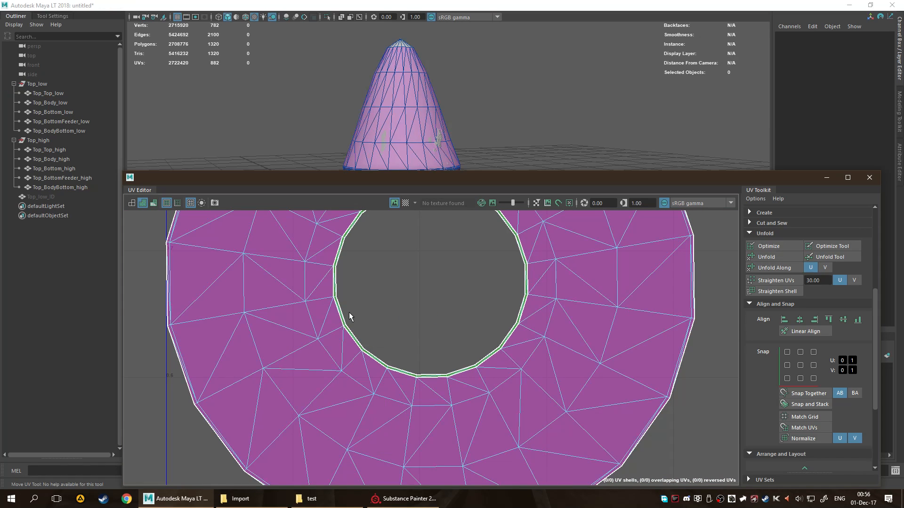
click(342, 316)
key(r)
mouse_move(428, 283)
mouse_down()
mouse_move(391, 285)
mouse_move(457, 289)
mouse_move(428, 303)
mouse_move(431, 284)
mouse_up()
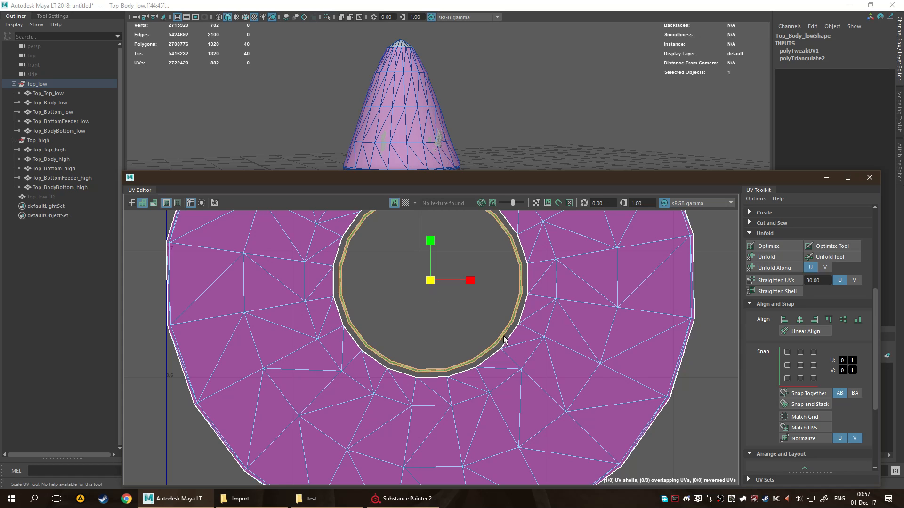
scroll(521, 342, up, 3)
scroll(519, 321, up, 2)
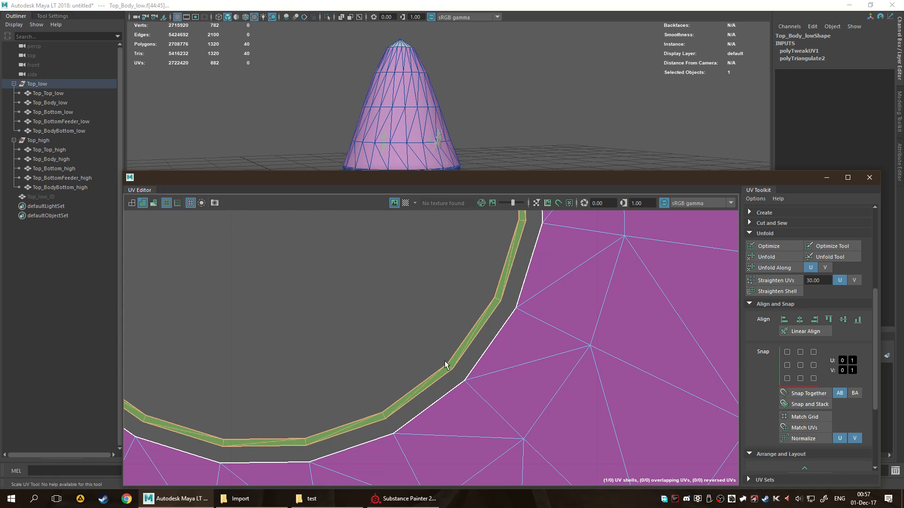
Undo the thin ring shell's scaling and return to the Select tool.
key(ctrl+z)
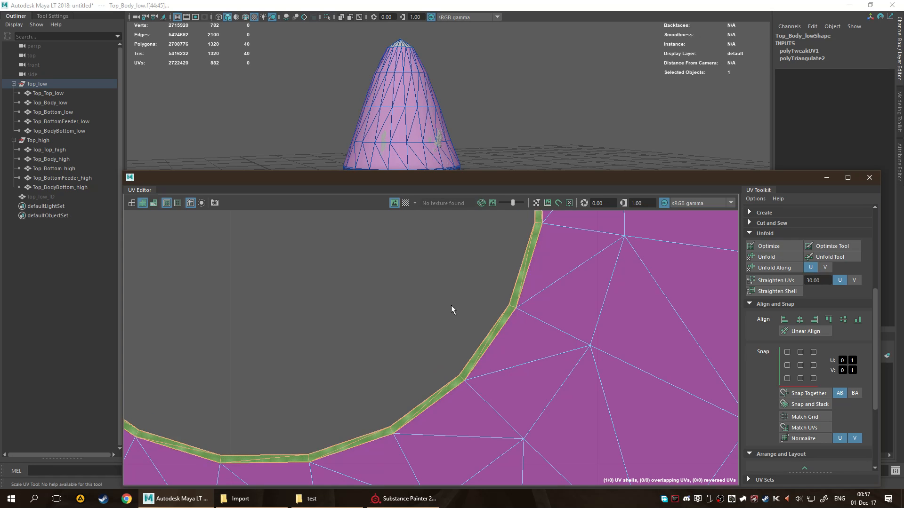
scroll(451, 310, down, 3)
key(q)
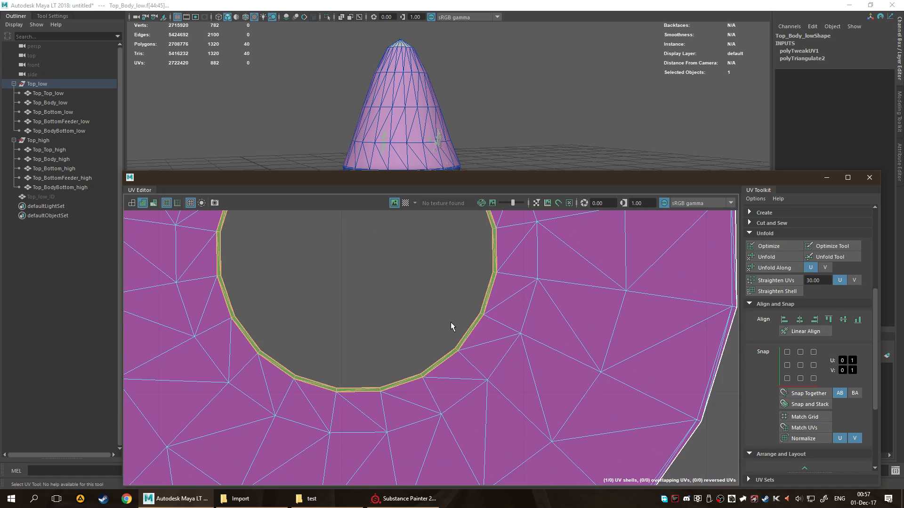
scroll(398, 335, down, 3)
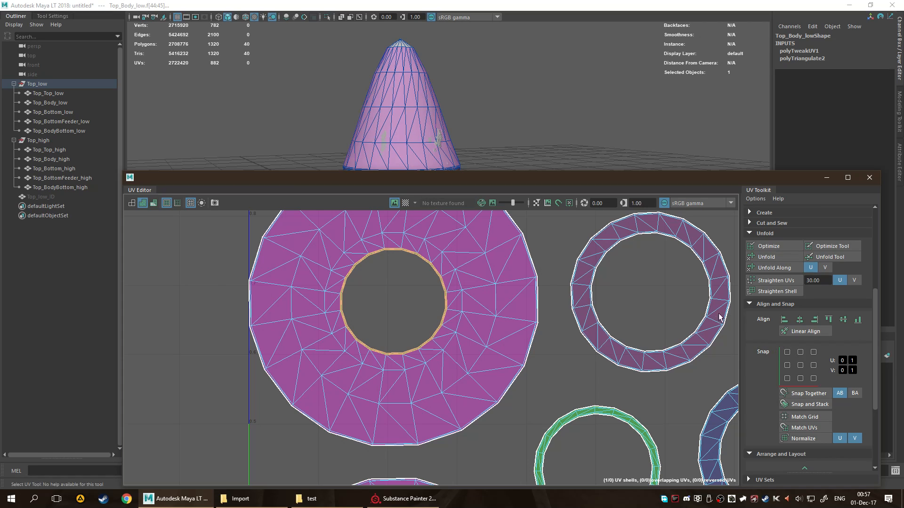
Open the Unfold UVs options, review the solver and room space settings, and close them without applying.
key(space)
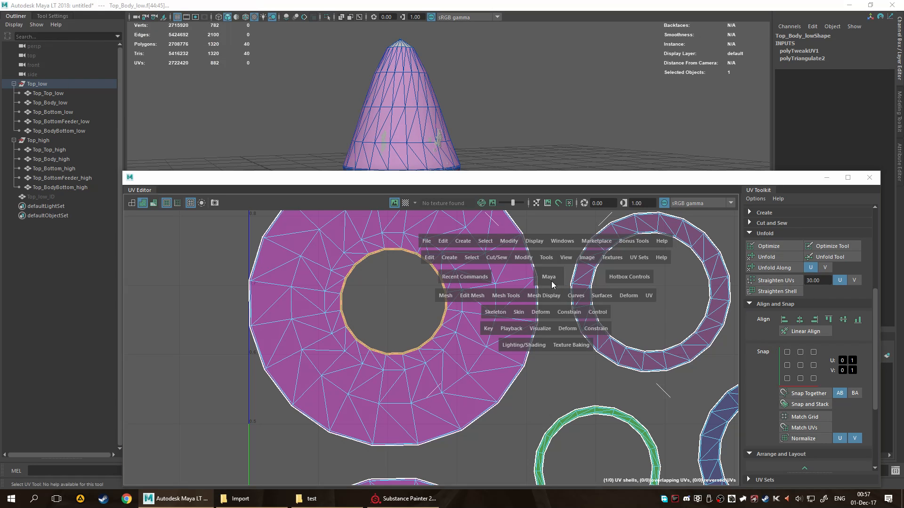
shift+right_drag(496, 211, 380, 216)
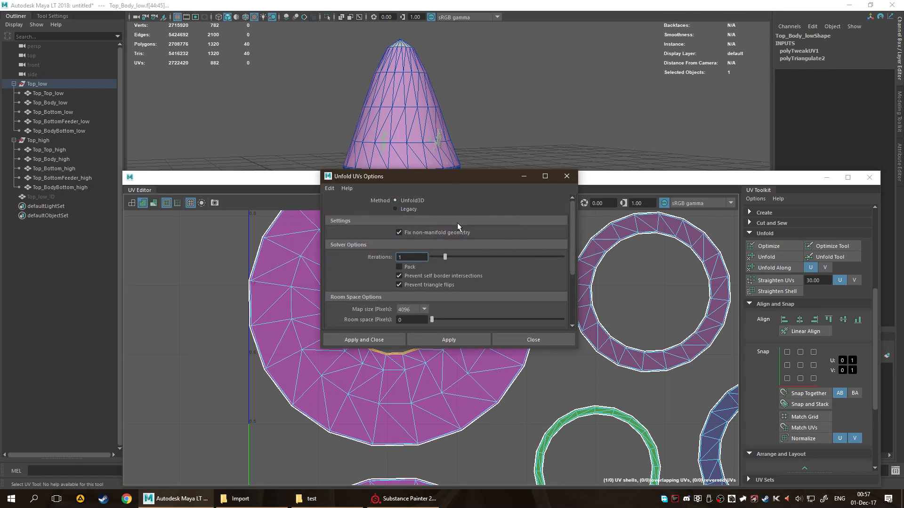
scroll(458, 233, down, 3)
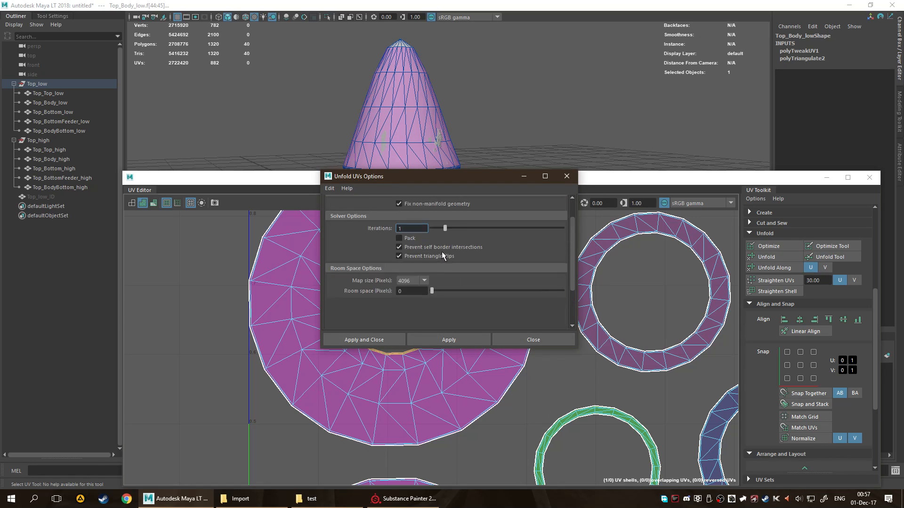
scroll(442, 254, up, 3)
scroll(431, 259, down, 3)
scroll(402, 295, down, 3)
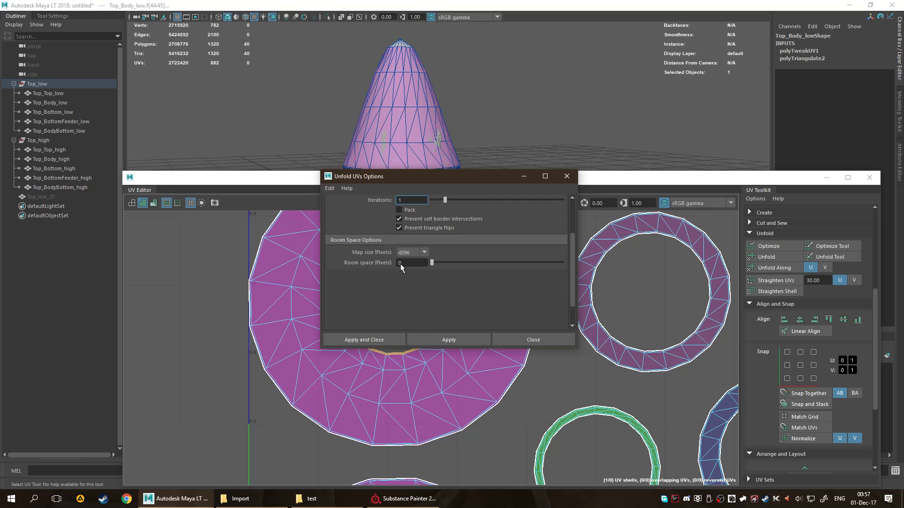
scroll(394, 266, up, 4)
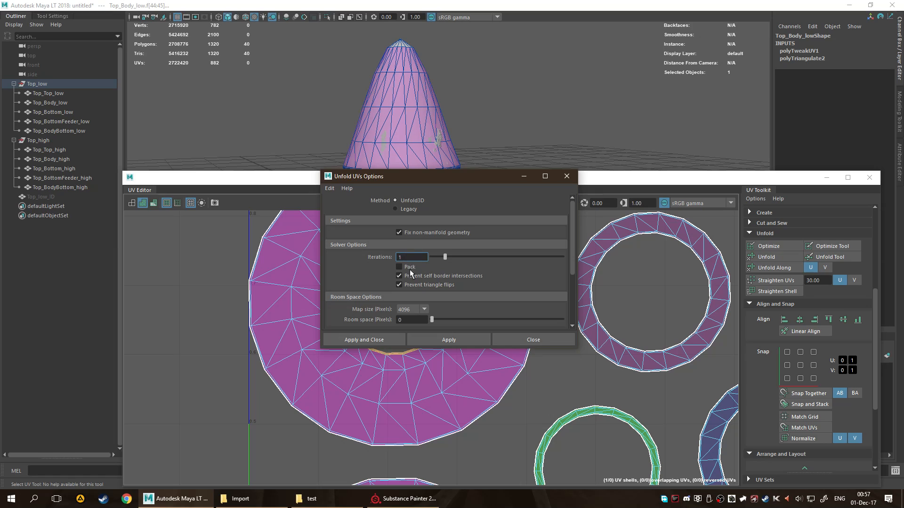
click(527, 335)
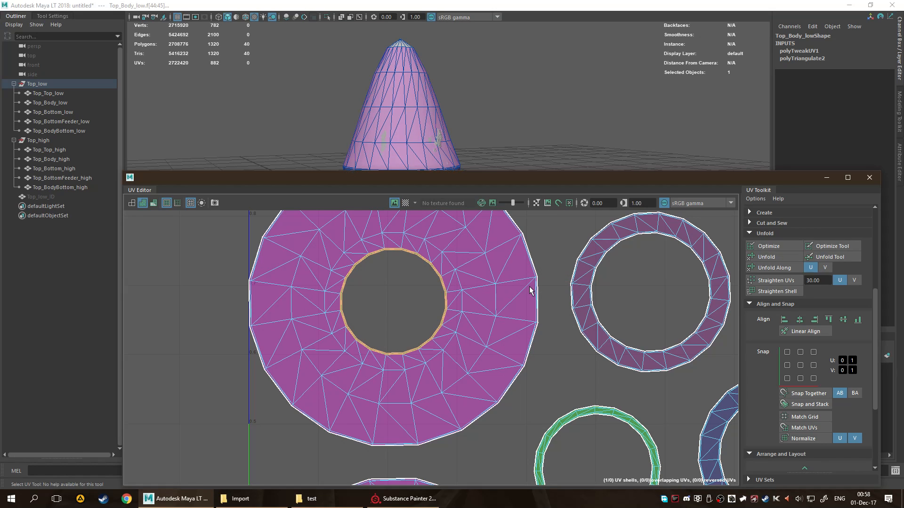
Open the Layout UVs options, review the packing, shell transform and padding settings, and close them without applying.
right_click(541, 301)
shift+right_drag(541, 301, 453, 269)
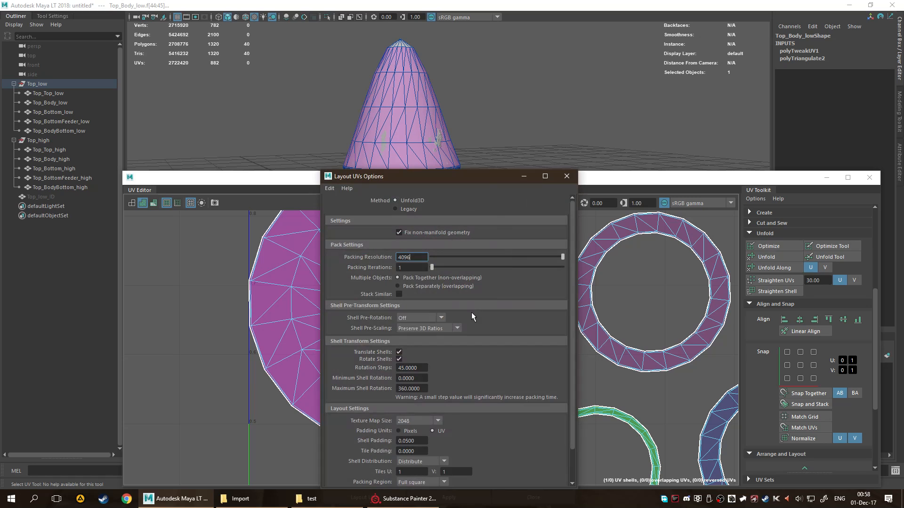
scroll(472, 329, down, 2)
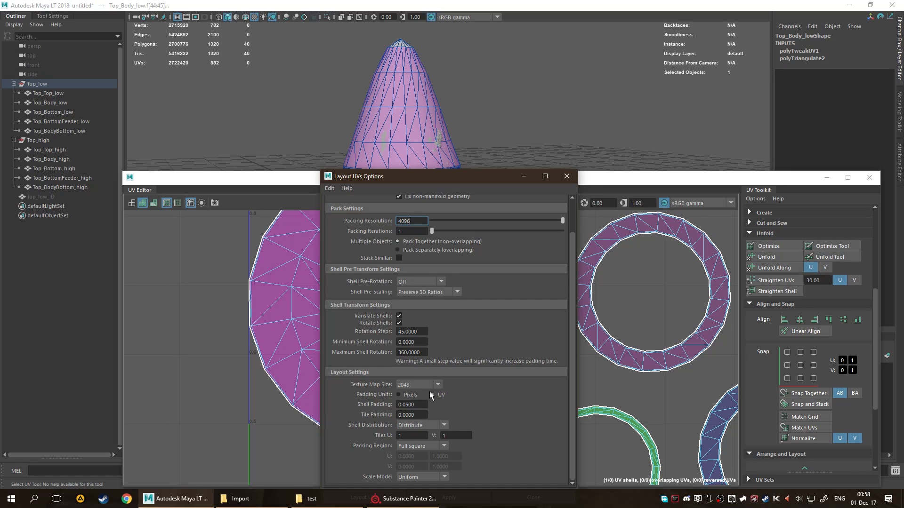
drag(413, 178, 399, 113)
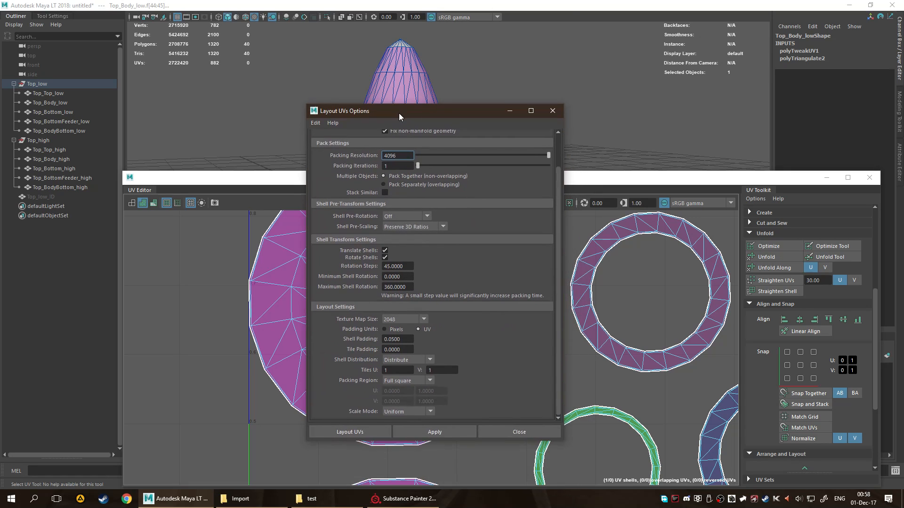
scroll(373, 282, up, 2)
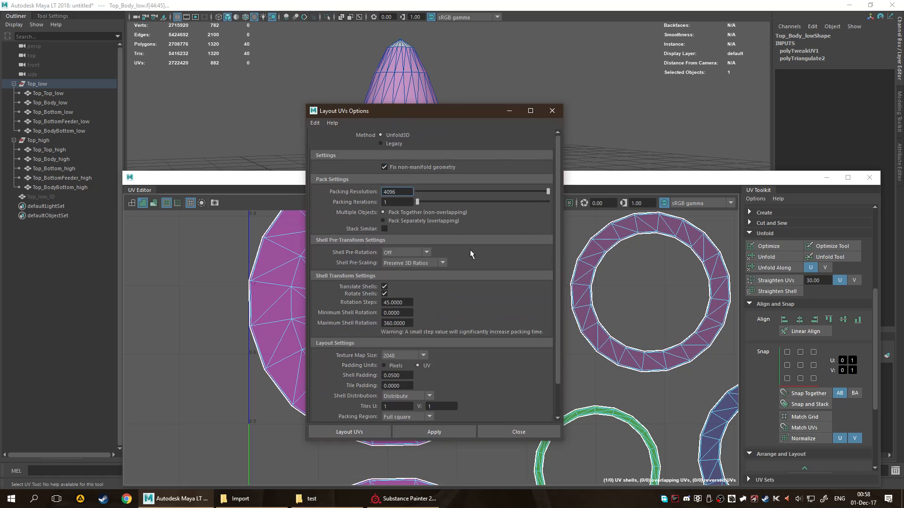
scroll(428, 289, down, 2)
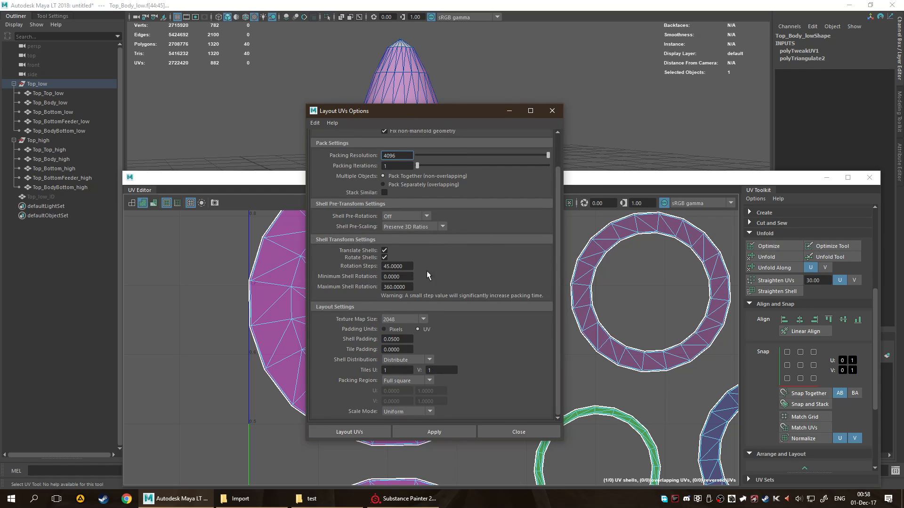
click(552, 111)
Review the spacing of all UV shells across the 0–1 tile.
scroll(458, 284, down, 2)
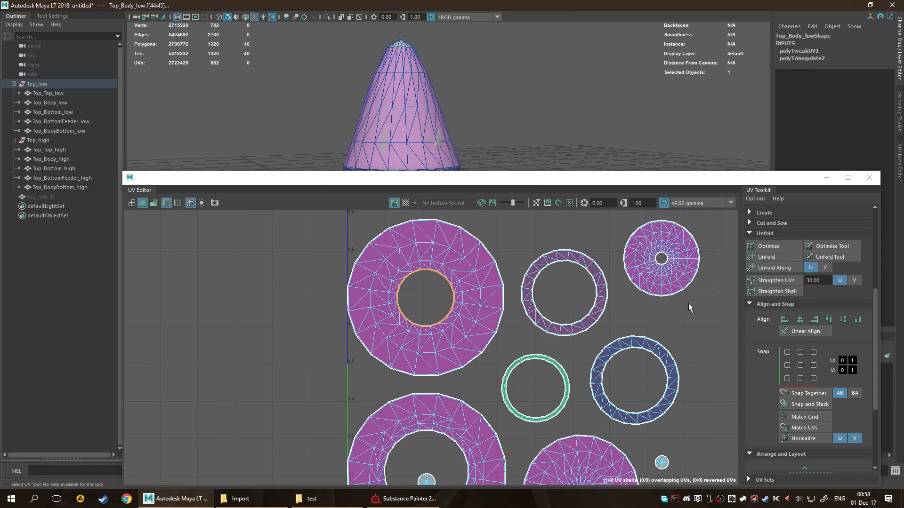
scroll(689, 305, down, 2)
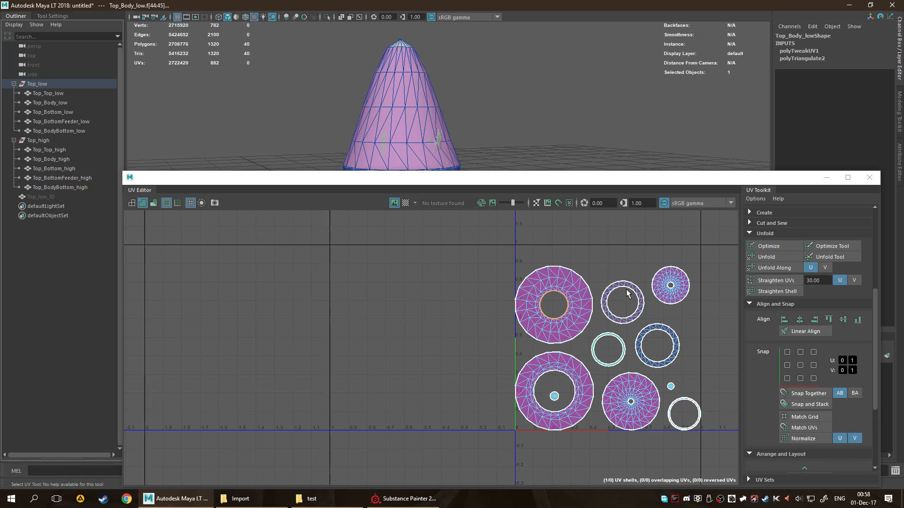
alt+middle_drag(626, 289, 523, 281)
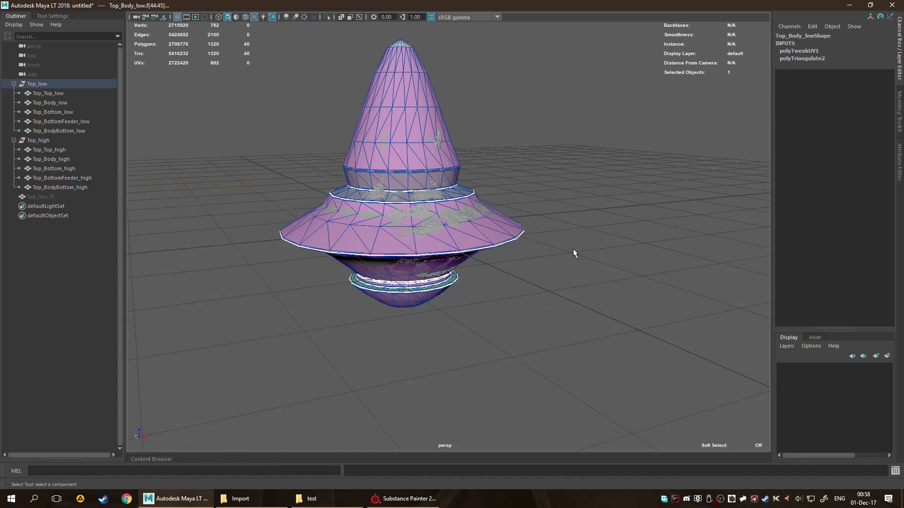
Return the spinning top model to object selection mode and clear the selection.
click(574, 253)
key(F8)
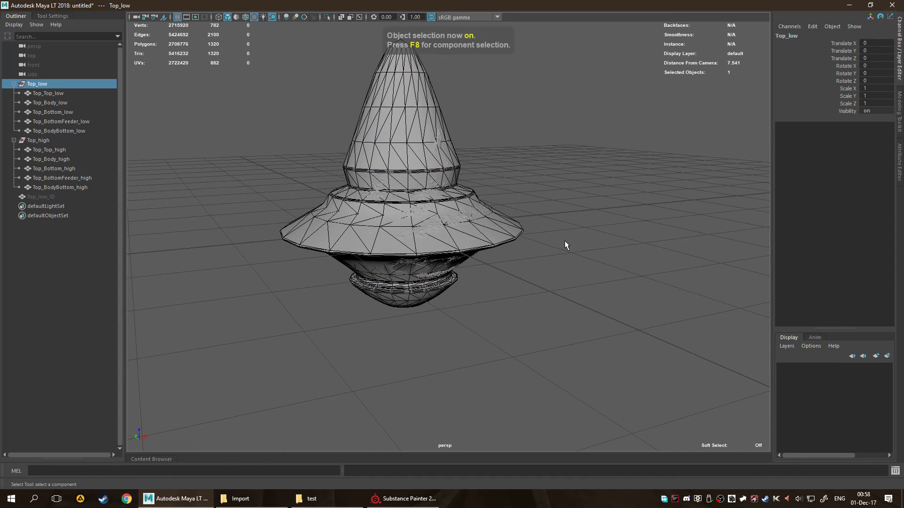
click(564, 244)
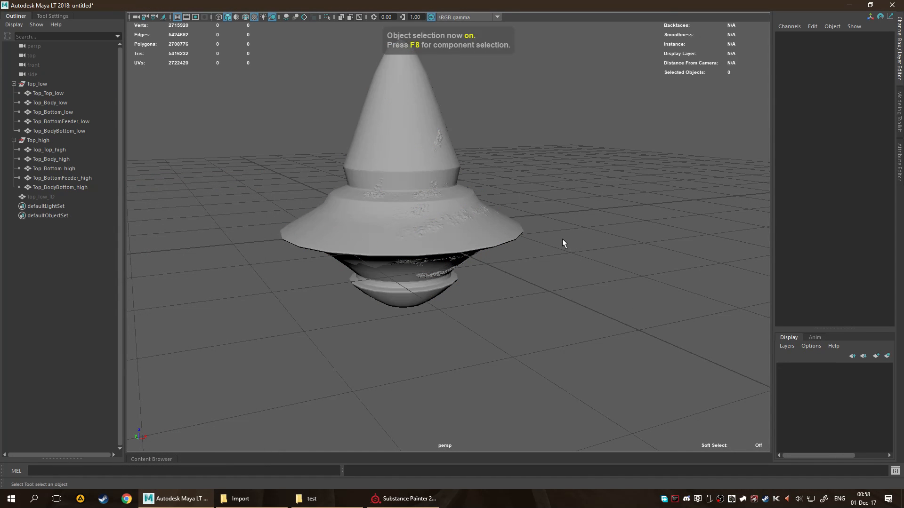
Export the five low-poly meshes of the Top_low group as the FBX file Top_Final_low in the Desktop test folder.
click(66, 93)
shift+click(78, 132)
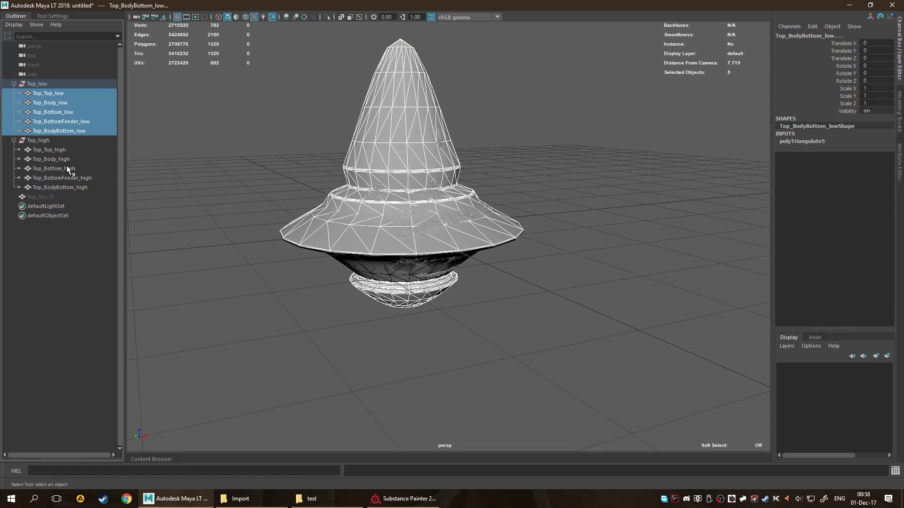
key(space)
click(134, 136)
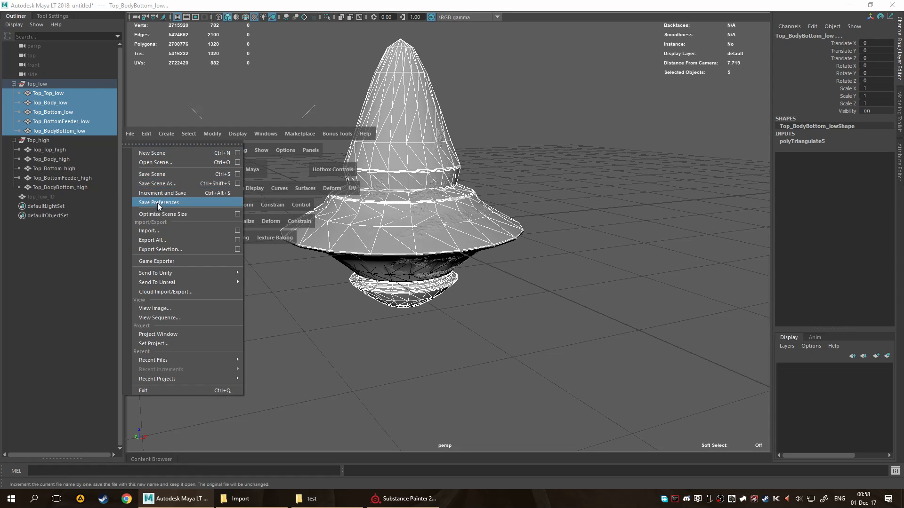
click(190, 254)
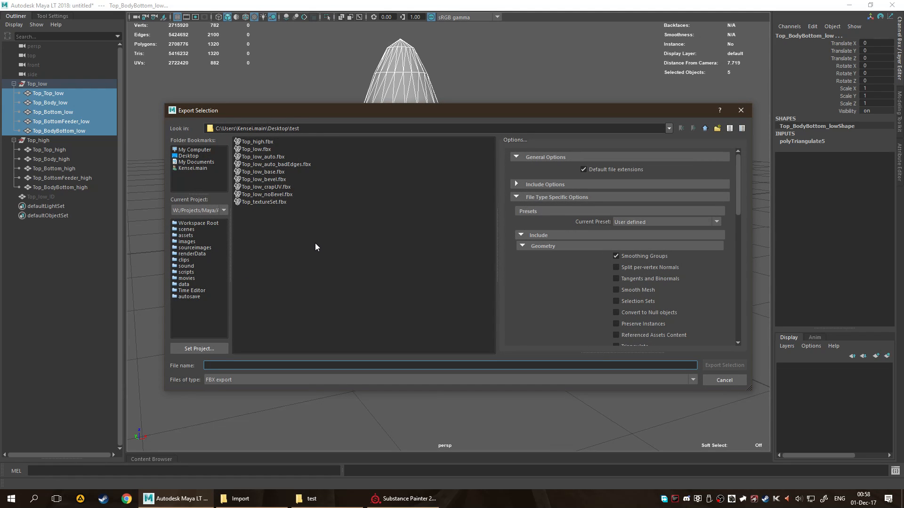
text(Top_)
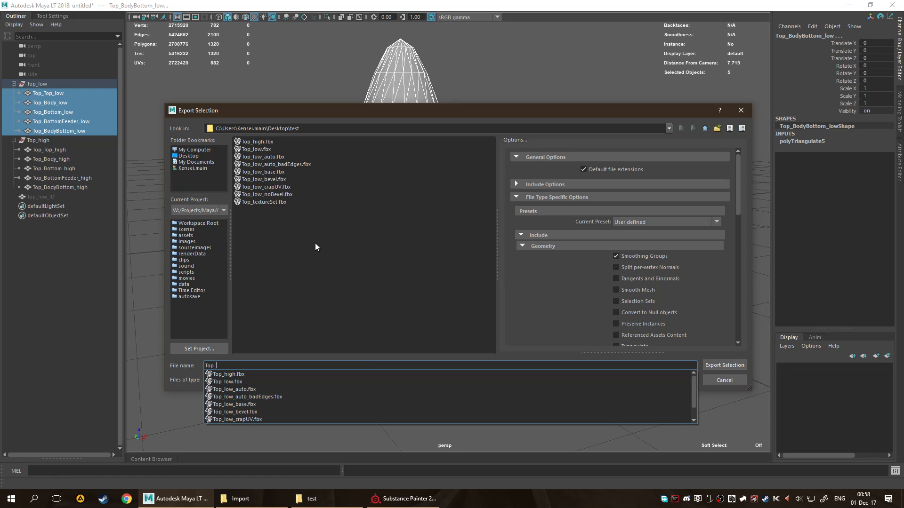
text(Final_low)
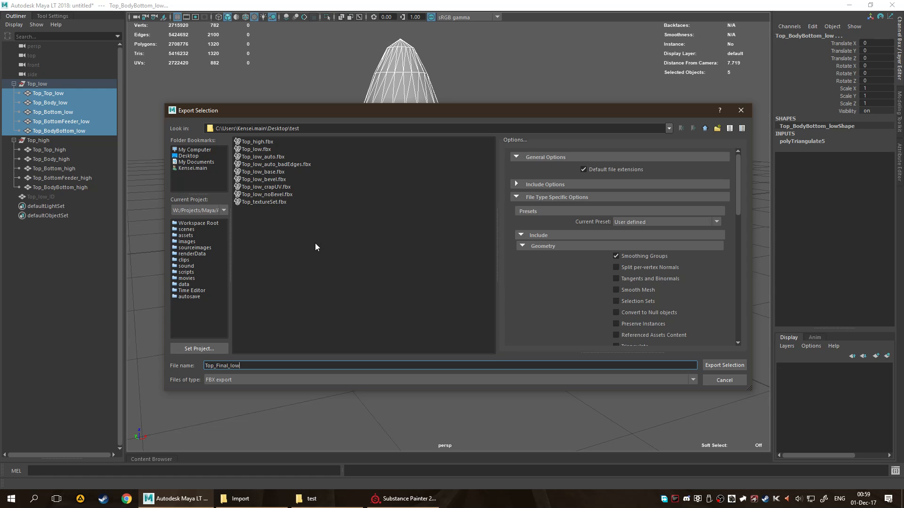
key(Return)
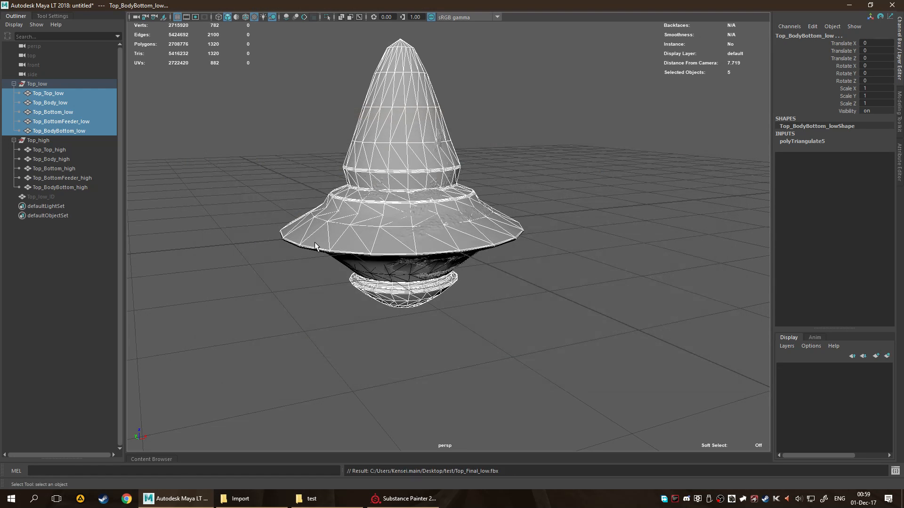
Export the five high-poly meshes of the Top_high group as the FBX file Top_Final_high using Send To Unreal with the selection.
click(234, 264)
click(49, 149)
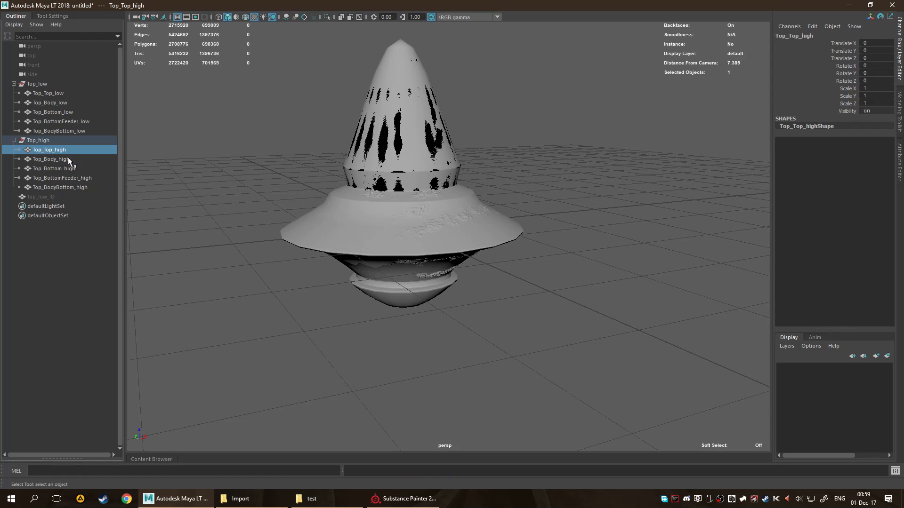
shift+click(84, 190)
key(space)
click(184, 133)
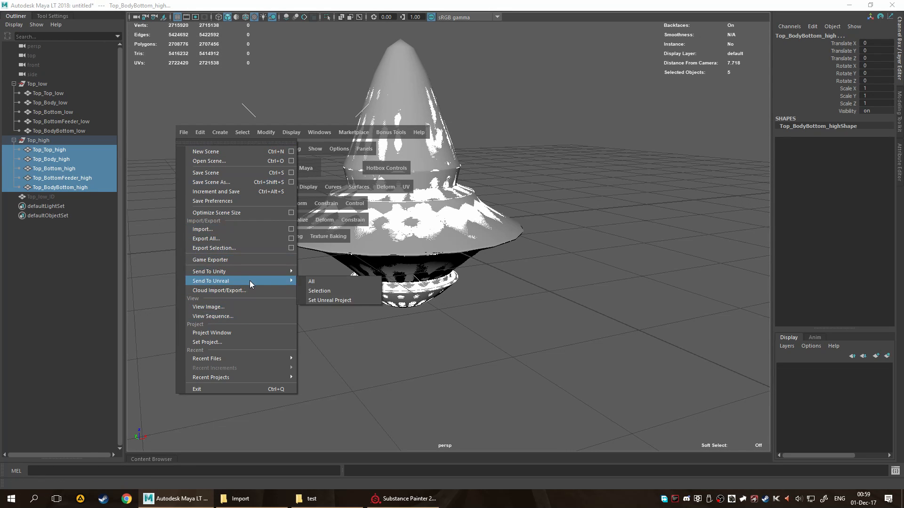
mouse_move(261, 282)
click(344, 291)
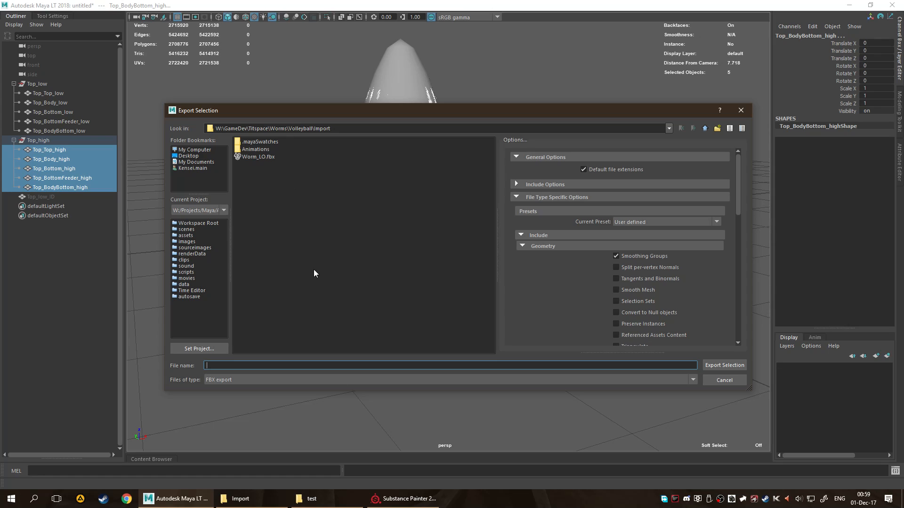
text(Top_Final_)
key(Return)
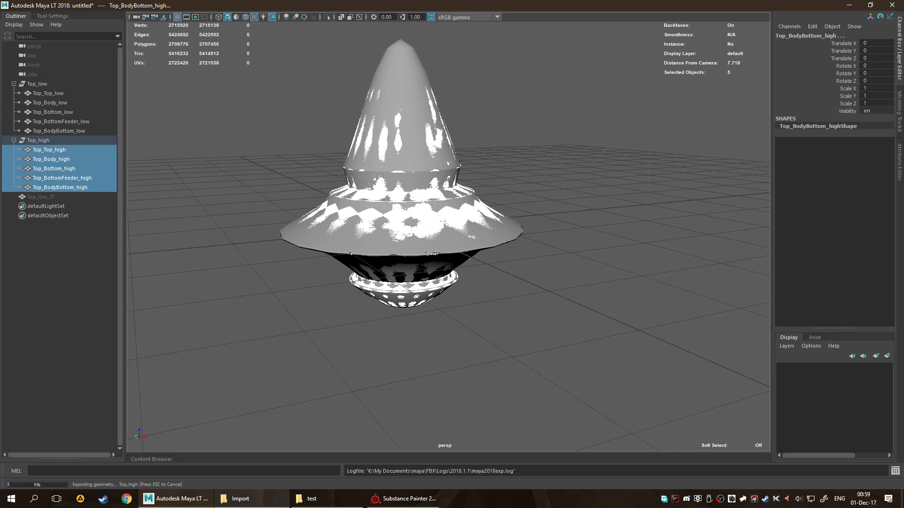
Move Top_Final_high.fbx from the Import folder to the test folder and close the Import folder window.
click(240, 499)
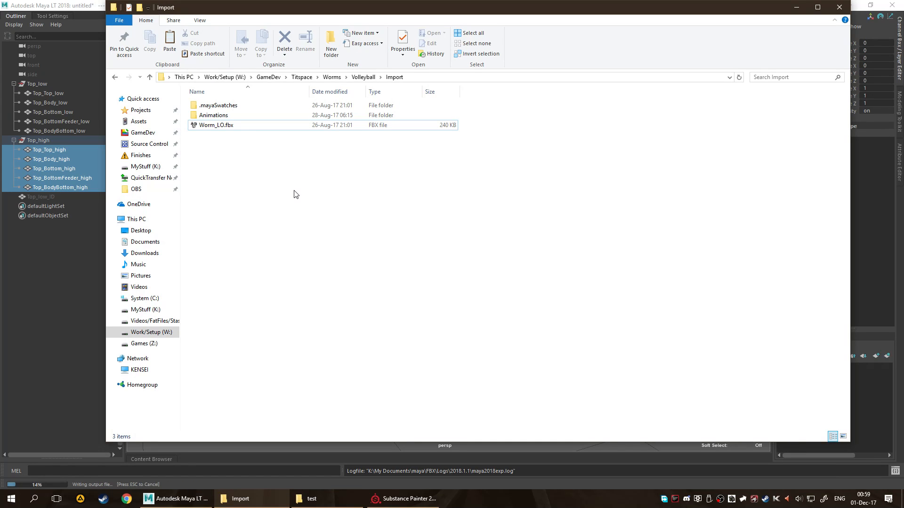
click(281, 126)
click(336, 506)
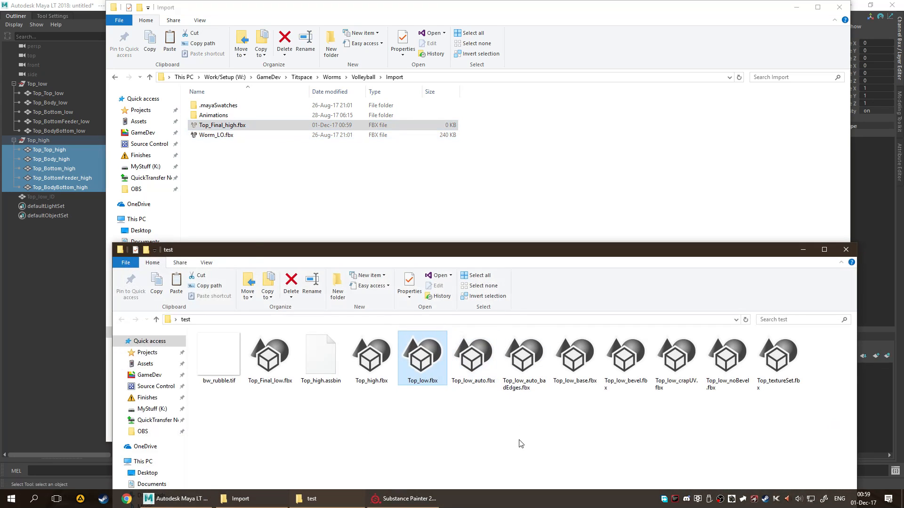
click(472, 435)
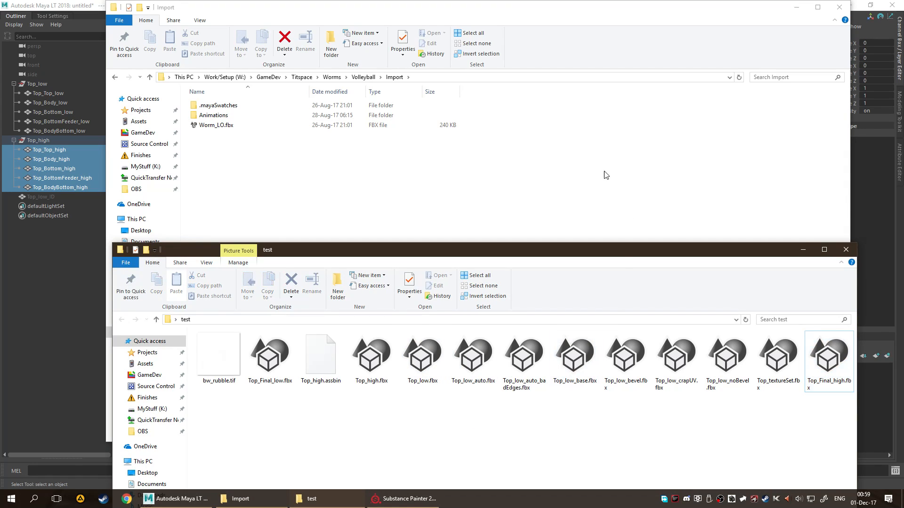
click(482, 179)
key(alt+F4)
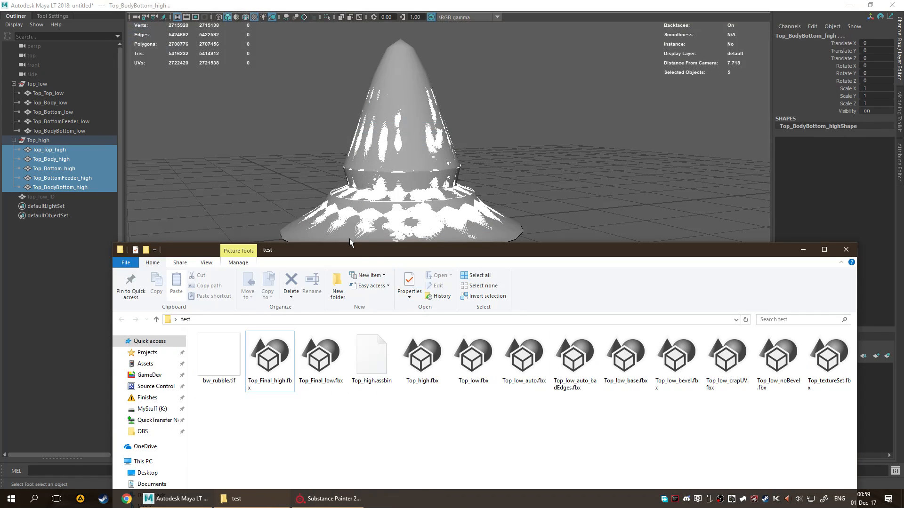
Rename Top_textureSet.fbx in the test folder as Top_textureSet_ID.fbx.
click(802, 250)
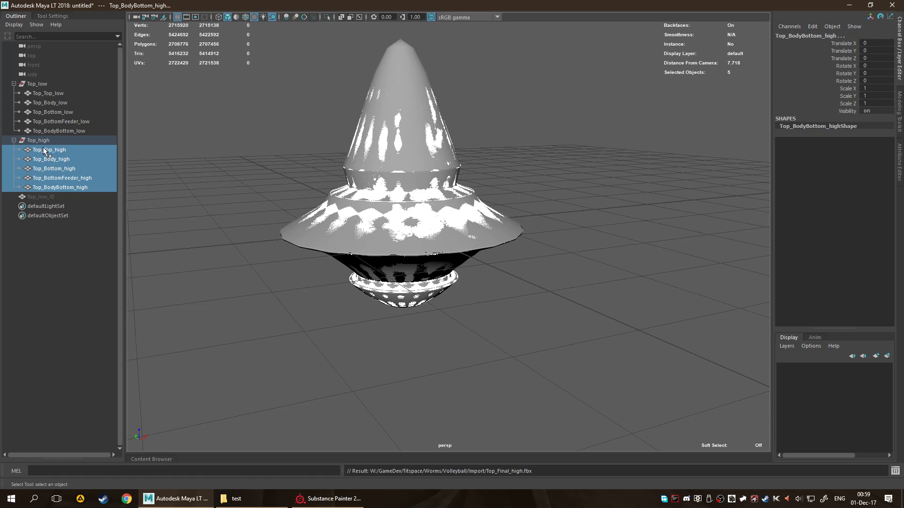
click(236, 498)
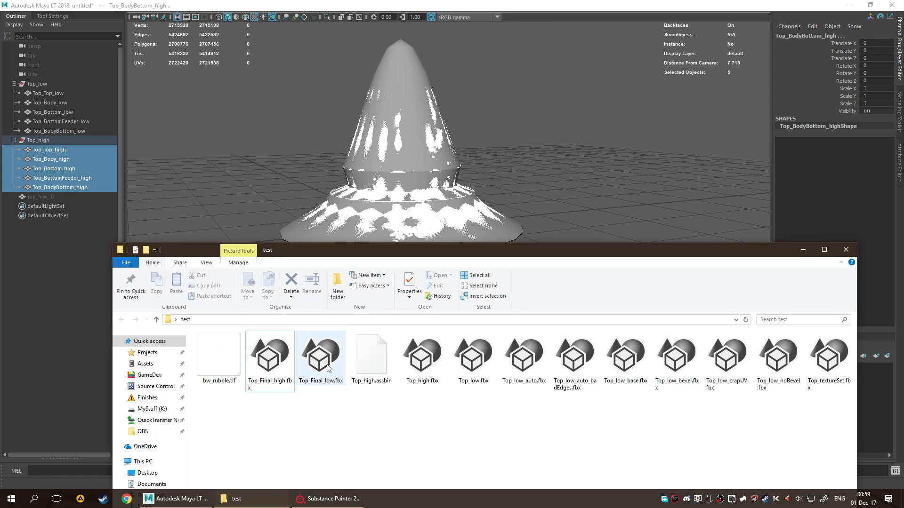
drag(410, 257, 365, 186)
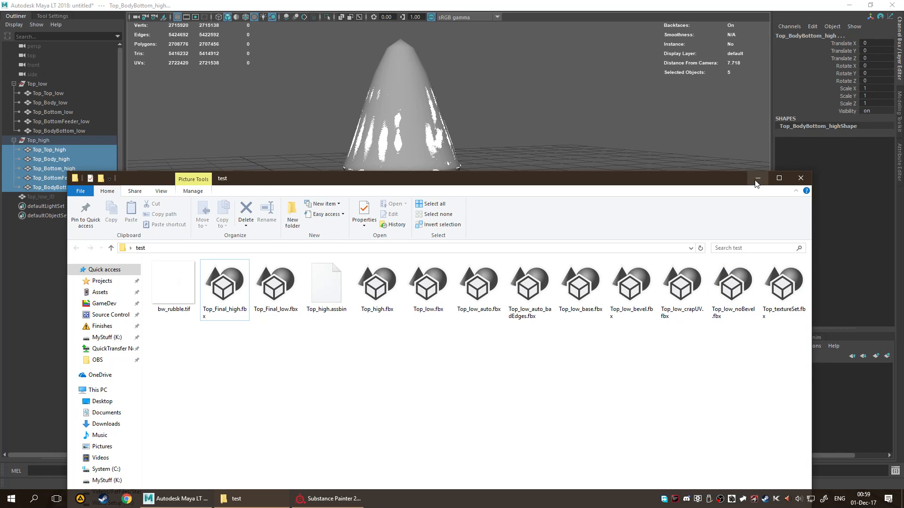
click(783, 292)
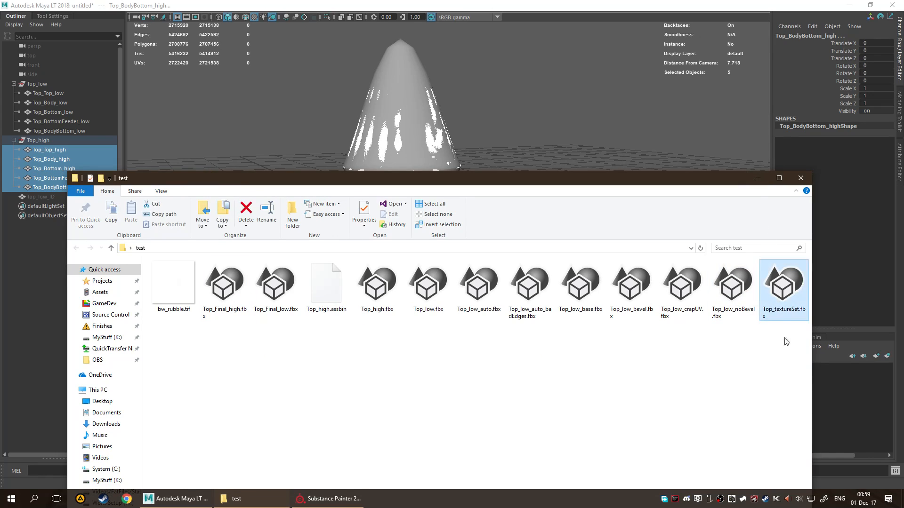
key(F2)
text(_ID)
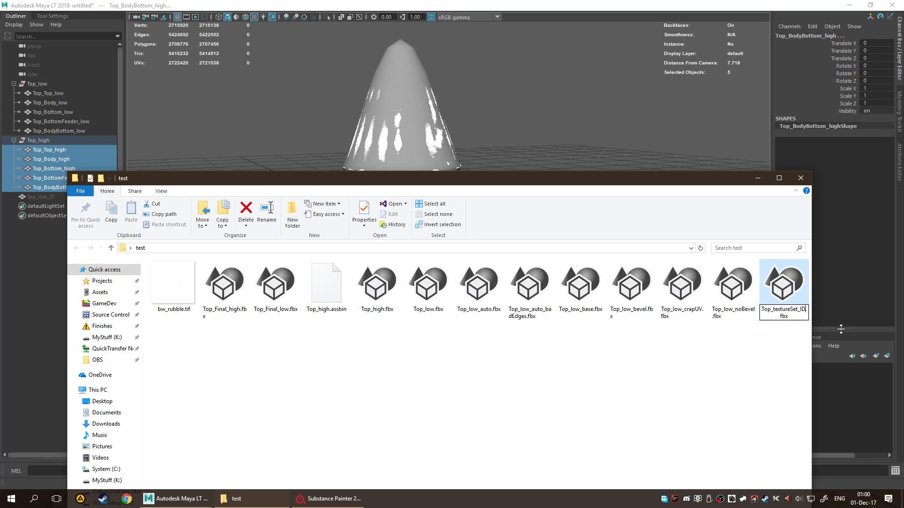
key(Return)
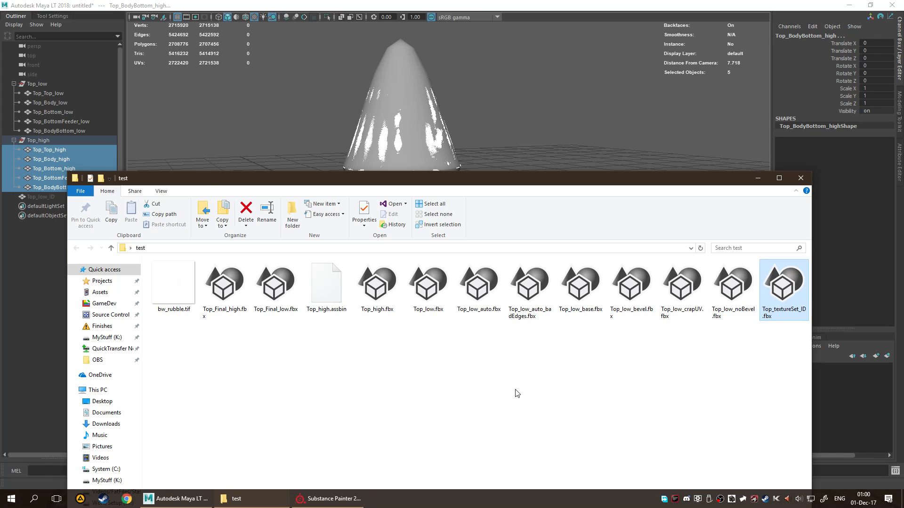
Switch to Substance Painter and create a new project from Top_Final_low.fbx with the Unreal Engine 4 template and 2048 resolution.
click(330, 498)
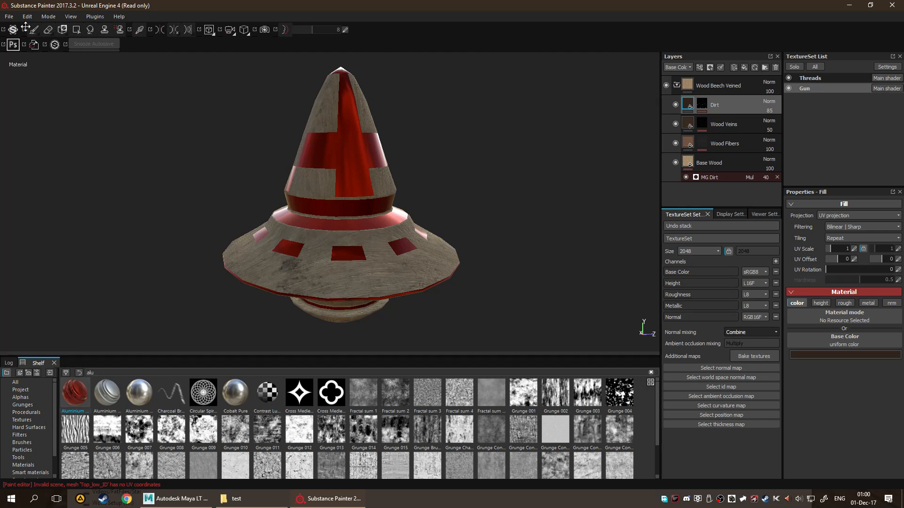
click(6, 18)
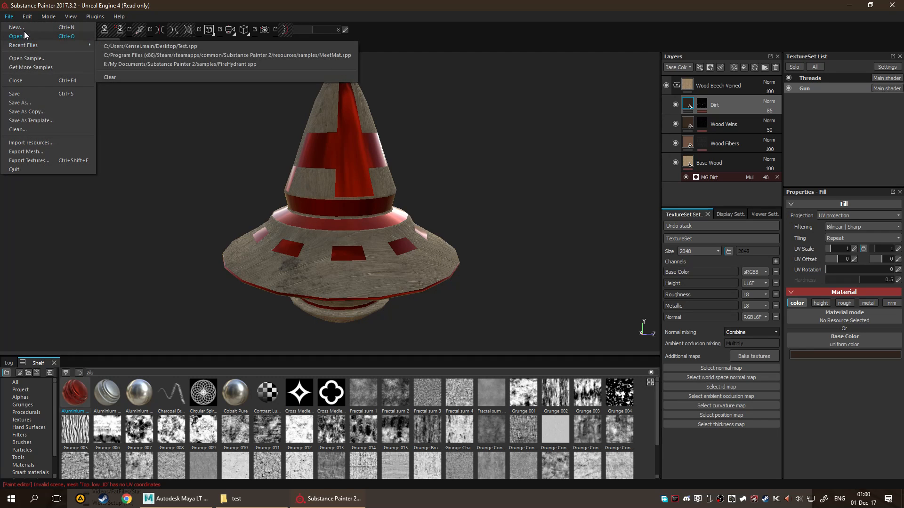
click(63, 43)
click(415, 262)
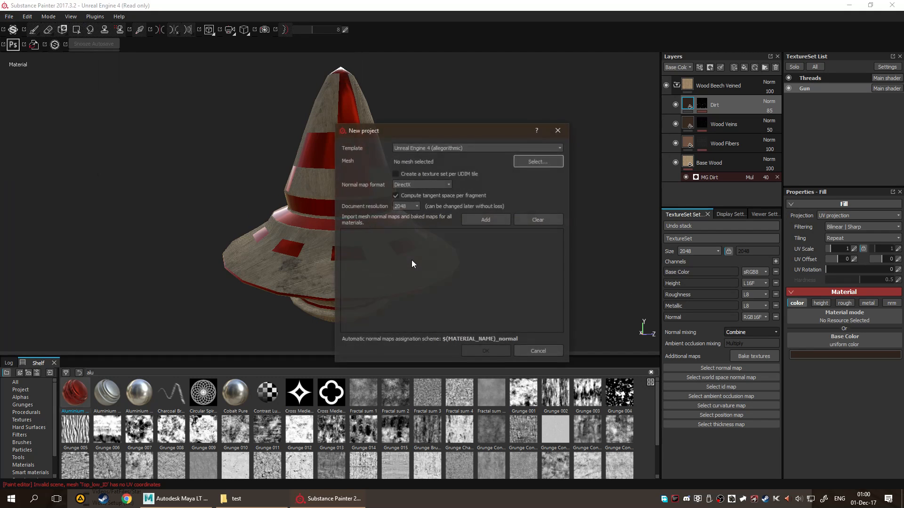
click(521, 163)
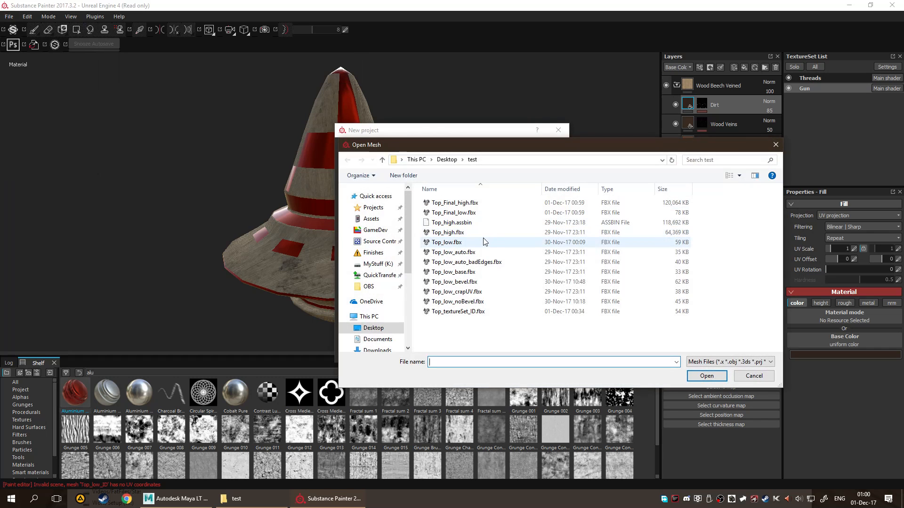
double_click(487, 214)
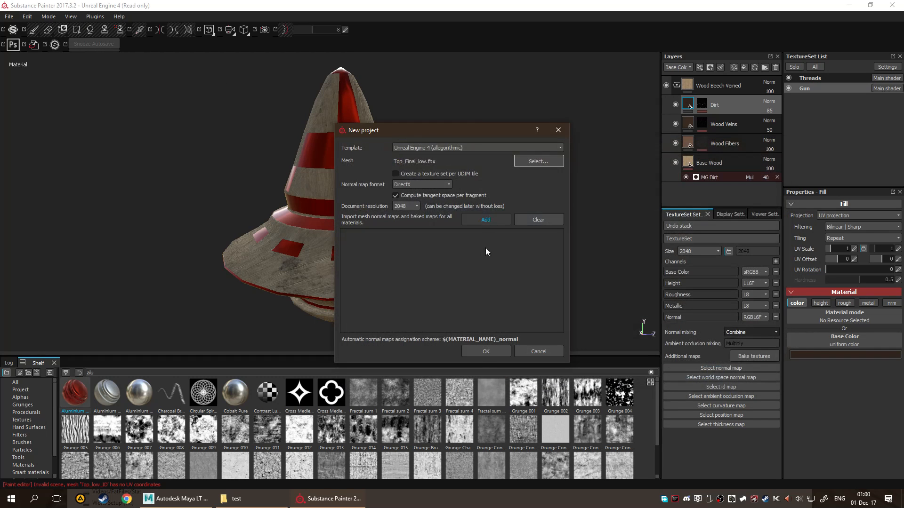
click(482, 353)
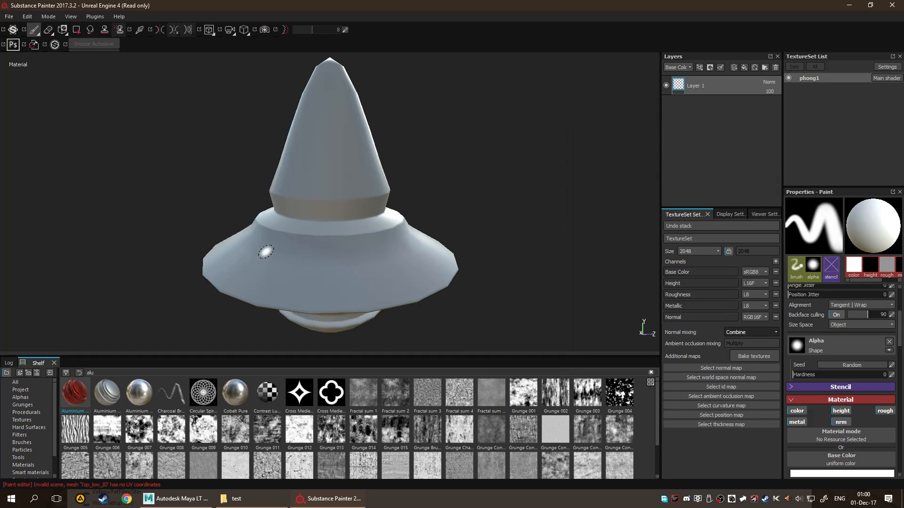
Examine the imported low-poly mesh in 3D and the arrangement of its UV shells in the 2D view.
alt+middle_drag(363, 176, 416, 235)
alt+drag(416, 236, 433, 272)
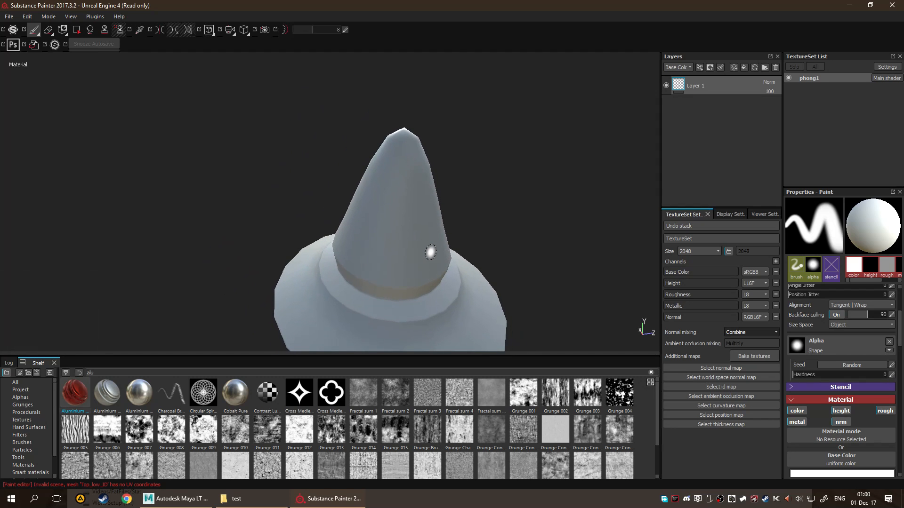
key(F3)
scroll(488, 258, down, 3)
scroll(518, 280, up, 5)
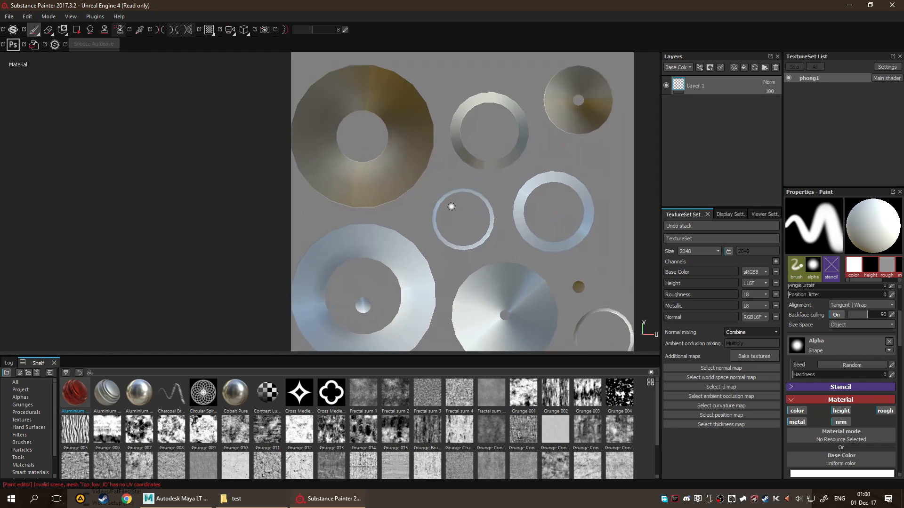
alt+right_drag(466, 222, 535, 280)
alt+middle_drag(498, 323, 363, 246)
mouse_move(435, 348)
alt+middle_down()
mouse_move(278, 226)
mouse_move(272, 155)
alt+middle_up()
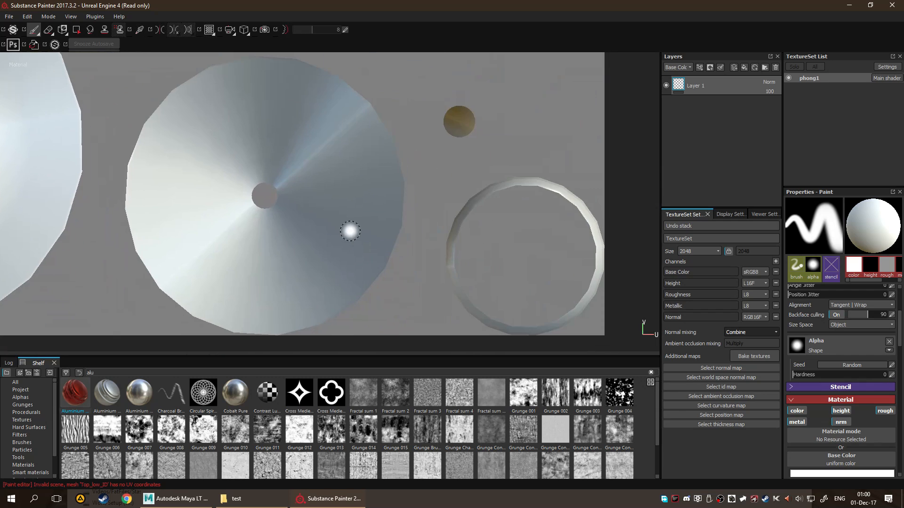
scroll(365, 234, down, 4)
scroll(365, 253, up, 4)
alt+middle_drag(356, 227, 458, 299)
scroll(391, 258, down, 4)
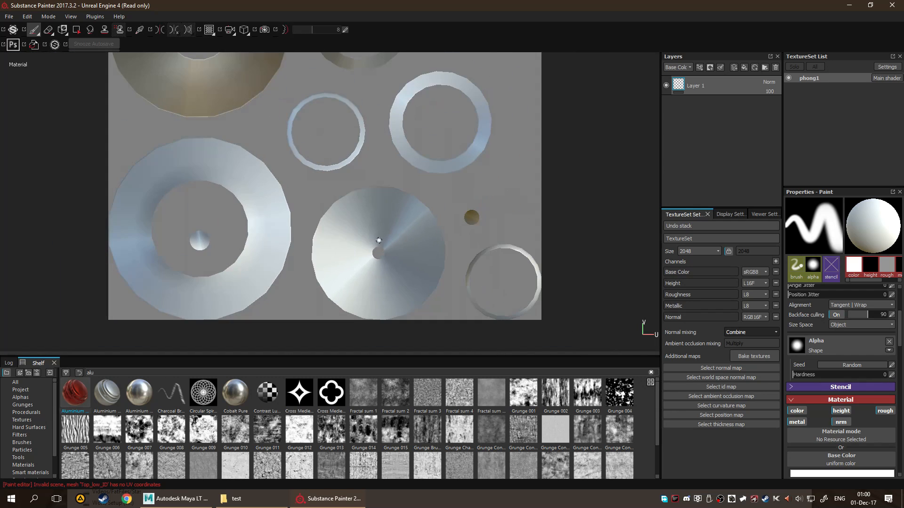
Inspect the large ring-shaped UV shell and its edges up close in the 2D view.
alt+middle_drag(379, 185, 466, 311)
alt+middle_drag(336, 198, 452, 301)
scroll(348, 267, up, 10)
scroll(479, 281, up, 3)
alt+middle_drag(412, 272, 288, 215)
scroll(456, 254, up, 6)
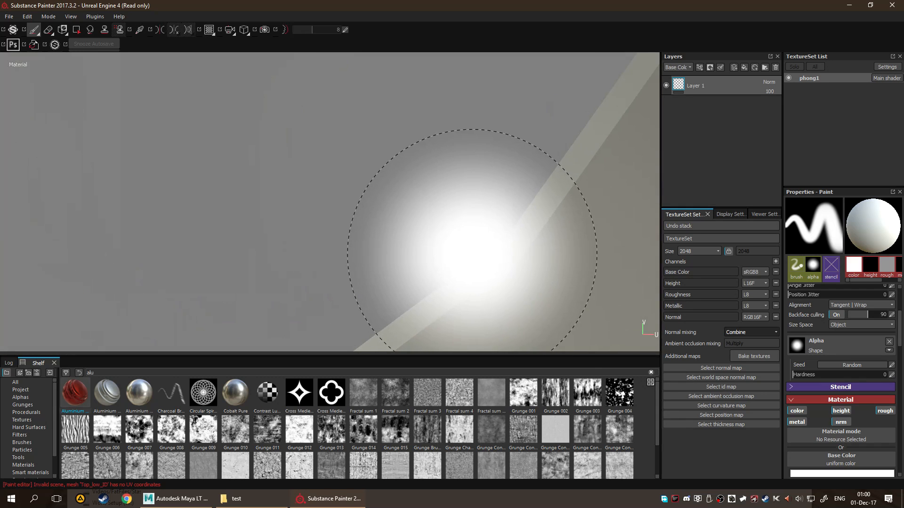
scroll(510, 257, down, 3)
scroll(546, 280, up, 3)
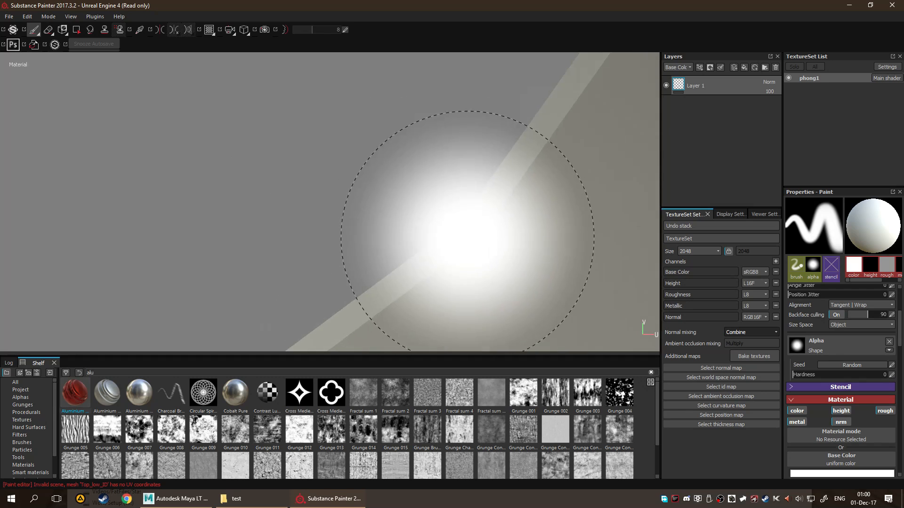
scroll(454, 263, down, 4)
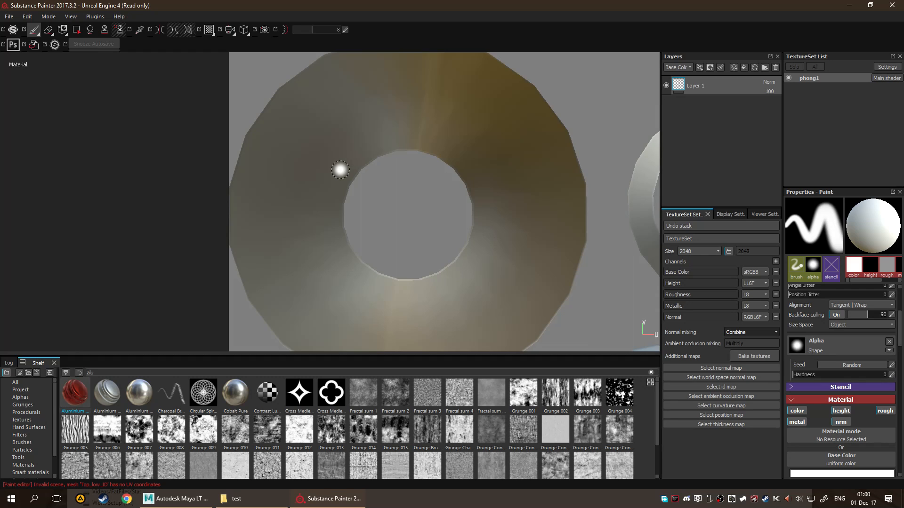
Check the error message about the imported mesh in the log and return to the shelf.
scroll(340, 170, down, 3)
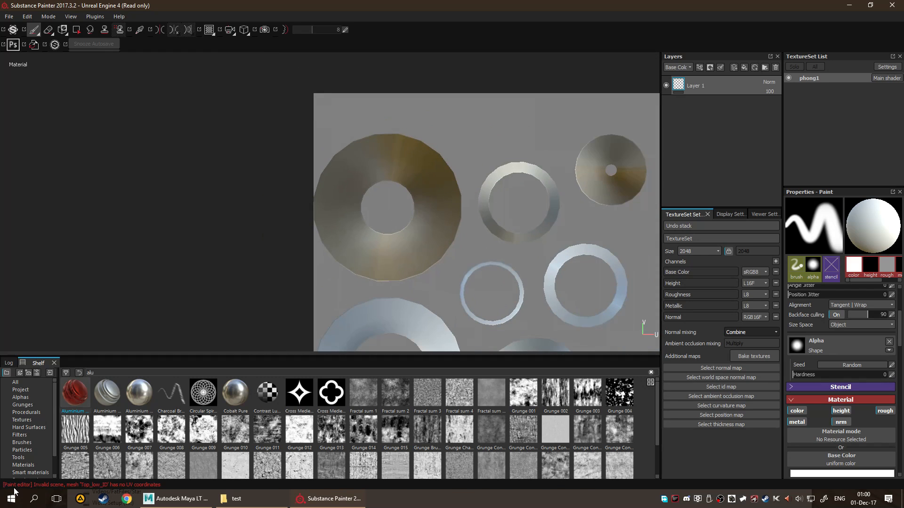
click(61, 485)
click(42, 363)
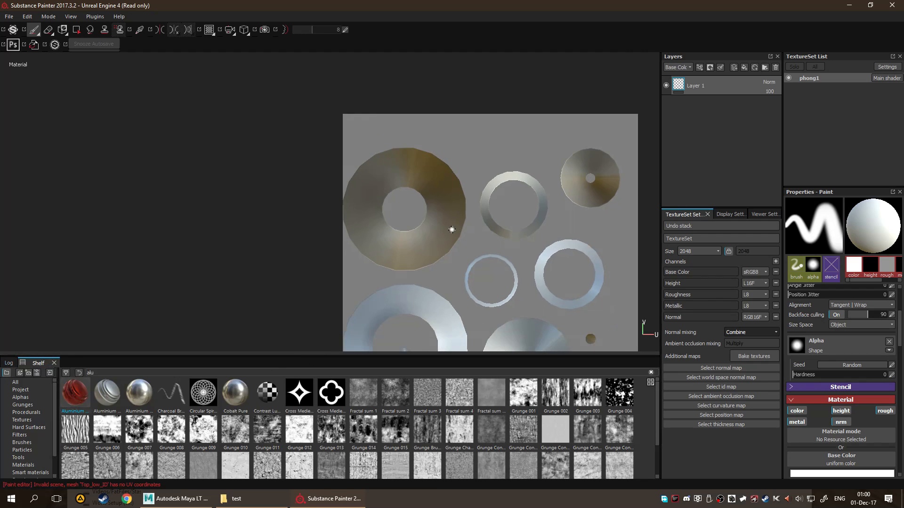
Show the model in the 3D view only and delete Layer 1 from the layer stack.
key(F1)
key(F2)
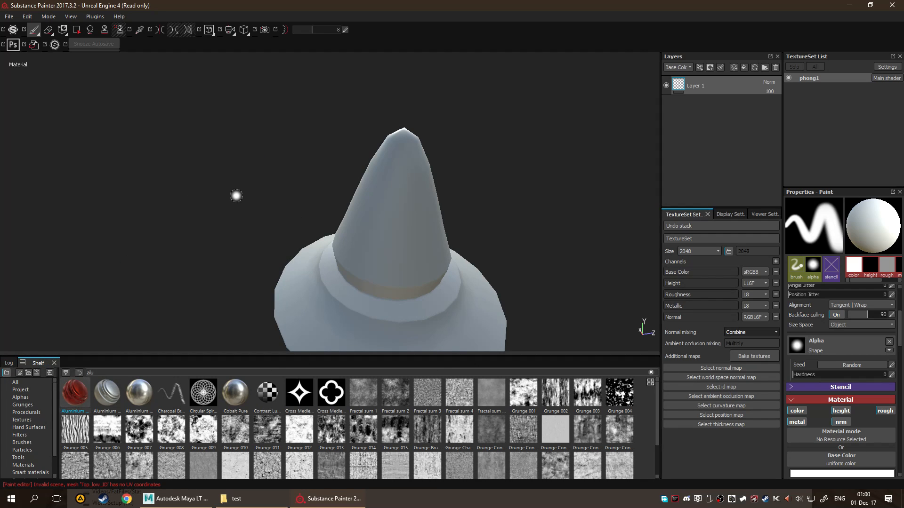
alt+drag(282, 224, 359, 208)
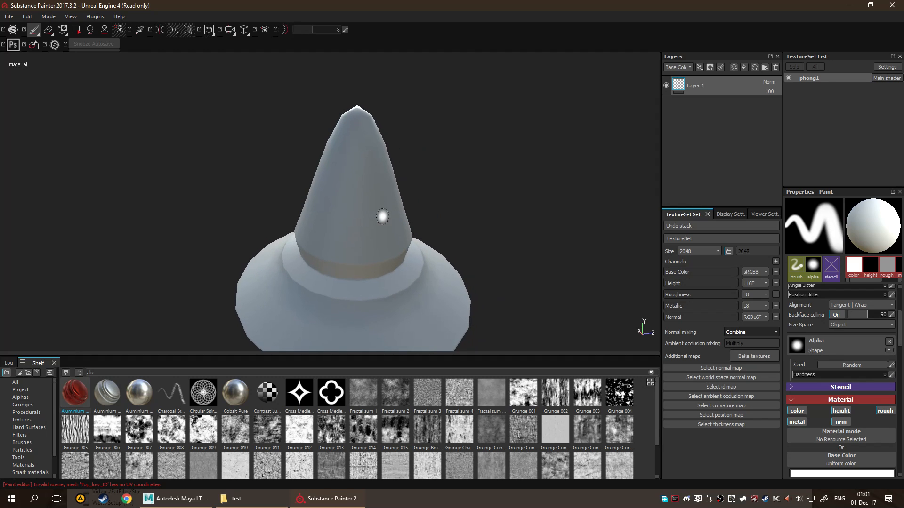
scroll(382, 216, up, 3)
alt+middle_drag(416, 261, 426, 155)
scroll(425, 183, up, 3)
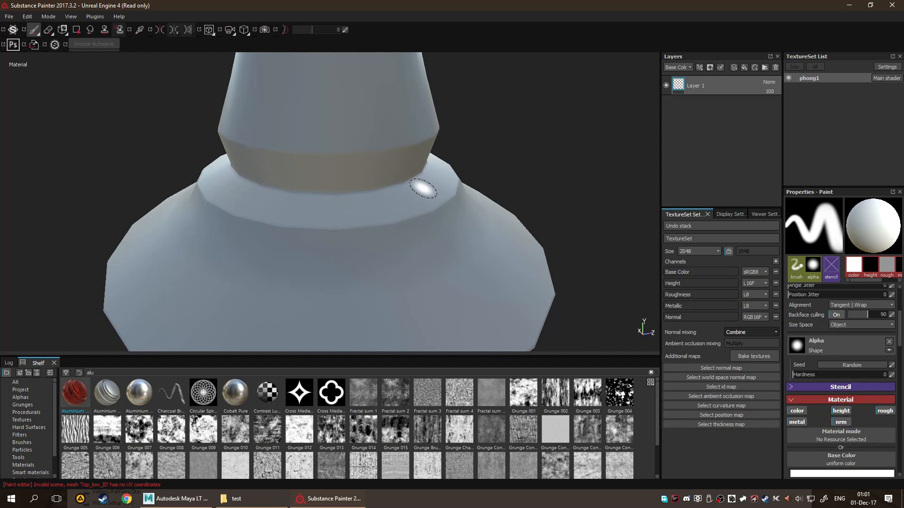
key(Delete)
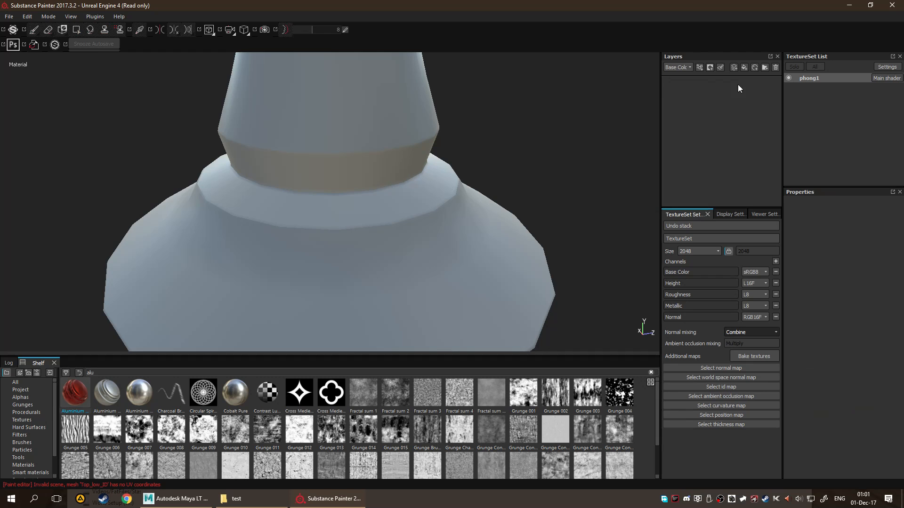
Examine the seam between the cone's lower band and the ring beneath it up close from all around.
alt+drag(66, 124, 354, 161)
alt+middle_drag(376, 174, 386, 120)
scroll(376, 121, up, 3)
scroll(371, 150, up, 3)
alt+drag(291, 178, 247, 154)
alt+middle_drag(247, 154, 308, 145)
alt+drag(308, 145, 161, 178)
alt+drag(357, 209, 275, 215)
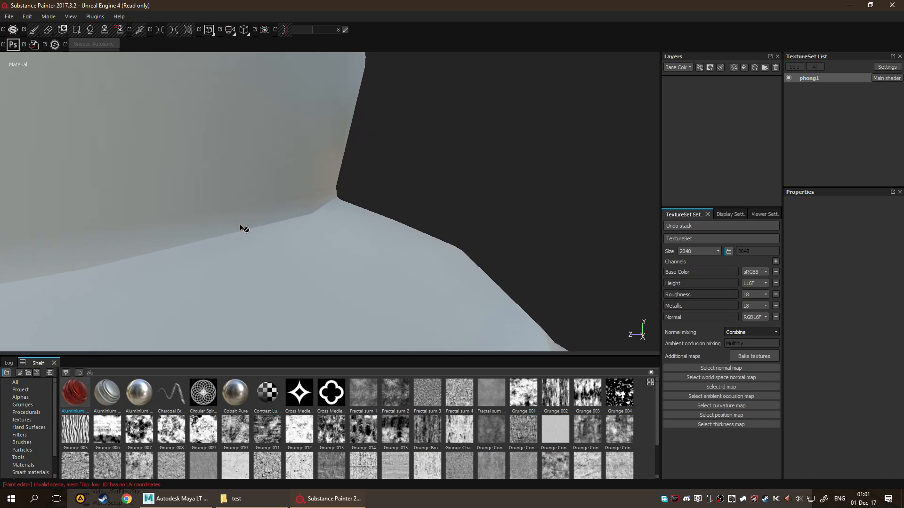
alt+drag(420, 224, 85, 219)
alt+drag(438, 233, 402, 202)
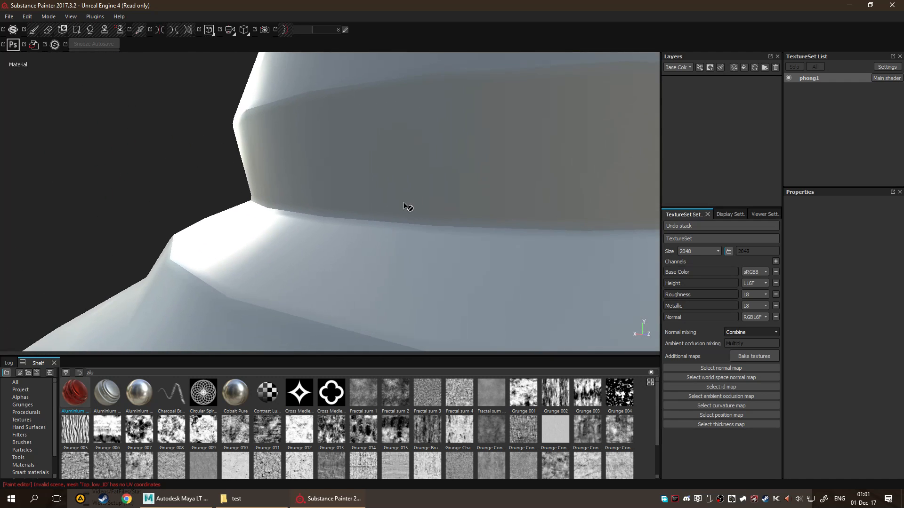
alt+drag(498, 206, 333, 203)
scroll(331, 200, down, 3)
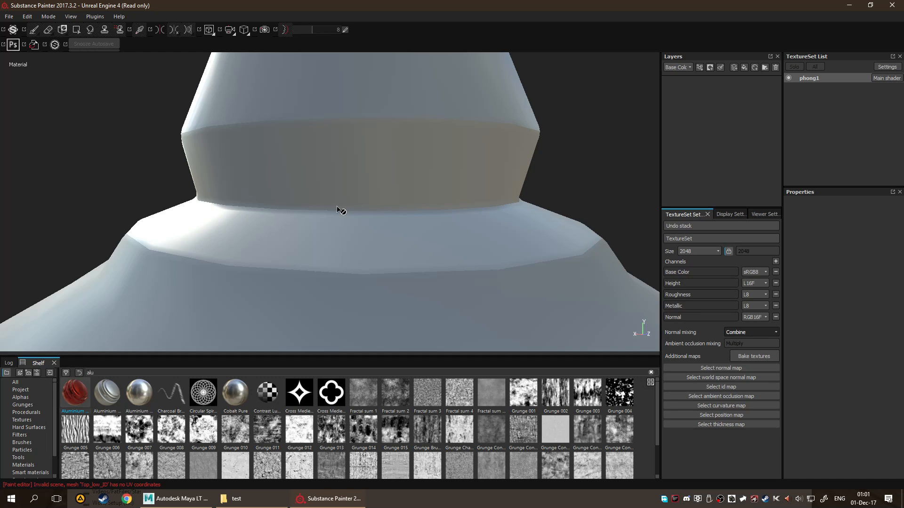
Examine the shading and faceted edges of the neck ring and the body's shoulder, finishing with the whole cone in view.
alt+drag(406, 208, 440, 230)
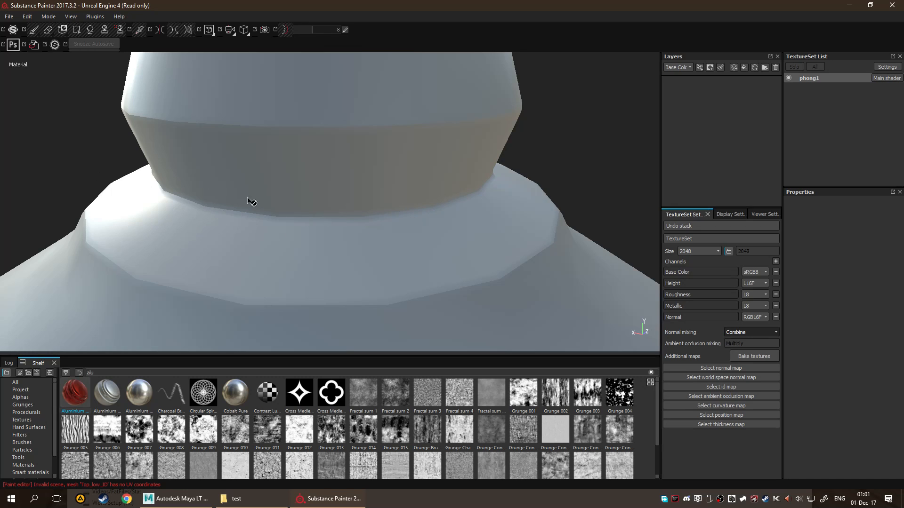
scroll(226, 183, down, 2)
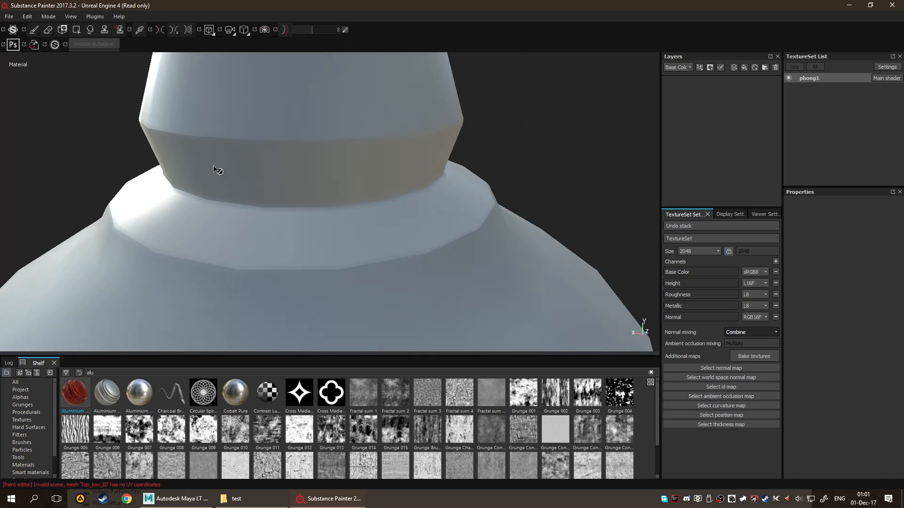
scroll(153, 198, down, 1)
scroll(377, 184, down, 2)
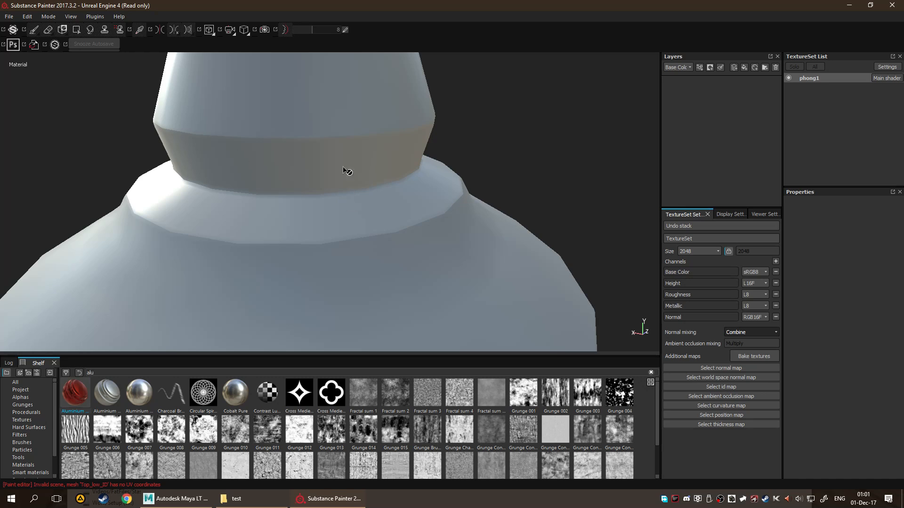
middle_drag(308, 234, 404, 227)
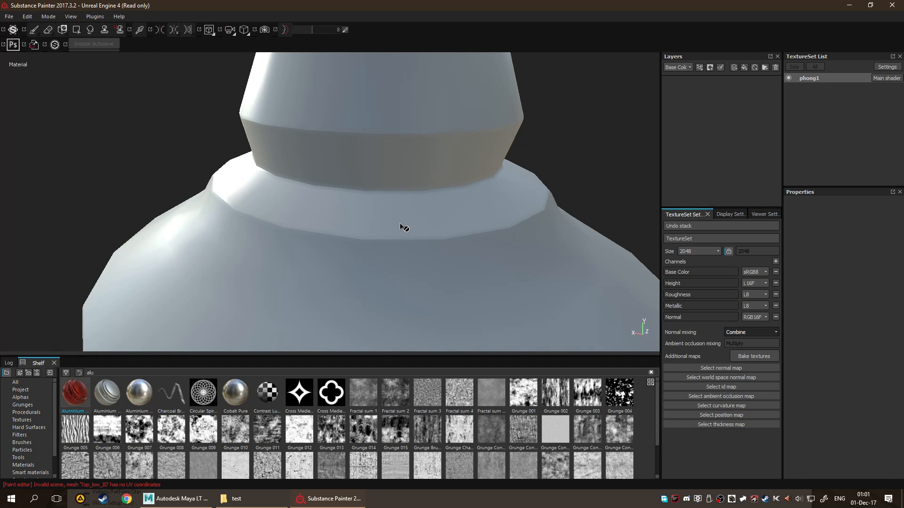
scroll(391, 225, up, 3)
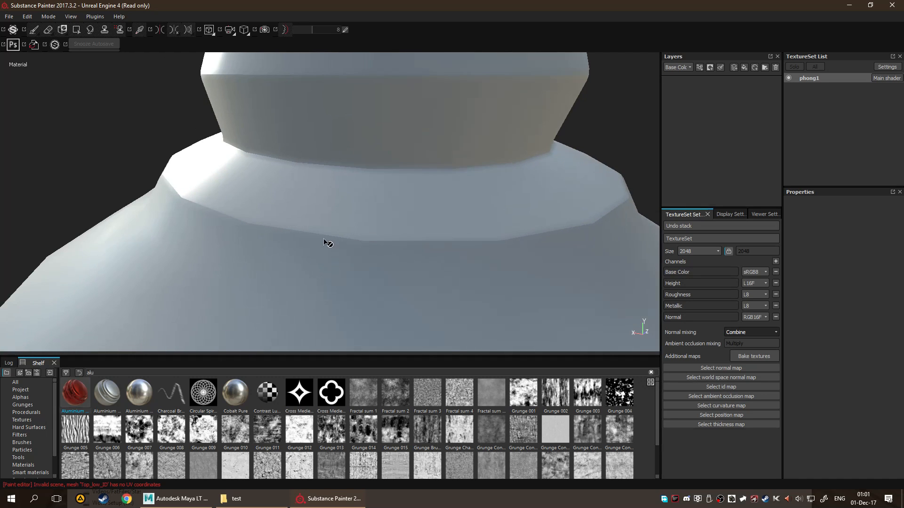
scroll(232, 224, down, 5)
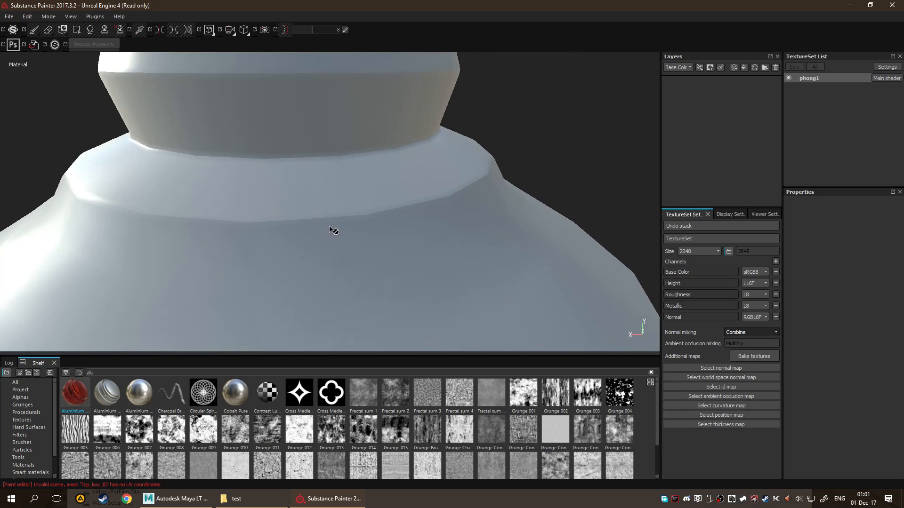
alt+drag(449, 258, 414, 177)
shift+right_drag(410, 174, 402, 157)
alt+drag(474, 138, 438, 225)
shift+right_drag(438, 225, 386, 236)
alt+middle_drag(386, 237, 333, 316)
shift+right_drag(333, 316, 401, 310)
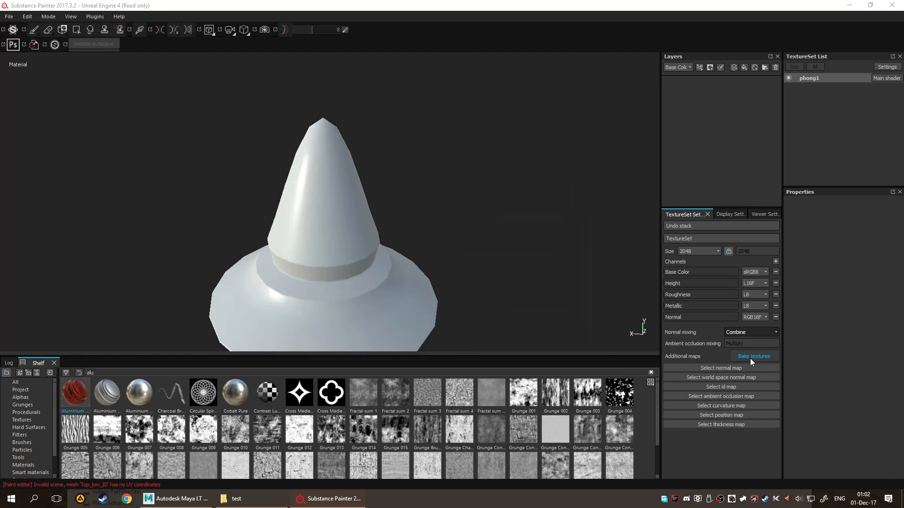
Open the texture baking settings, enable only the Normal map, and load Top_Final_high.fbx as the high definition mesh.
click(756, 359)
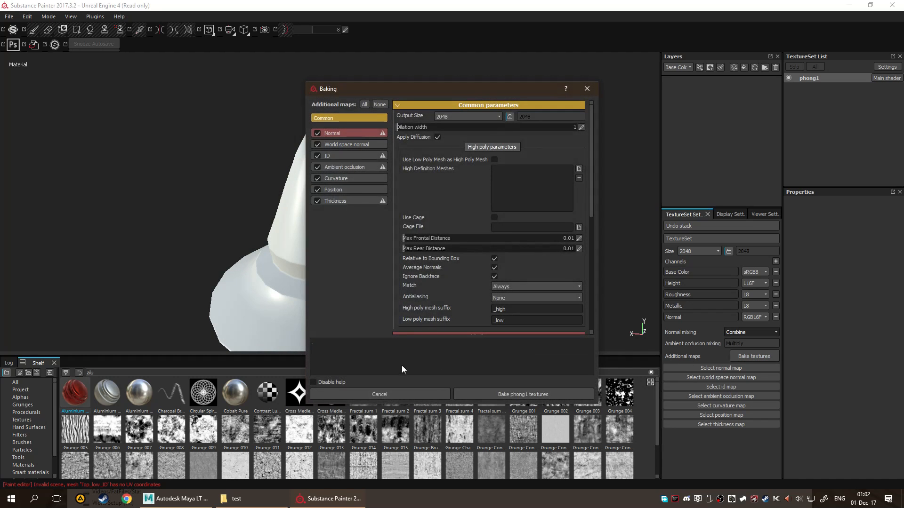
click(379, 105)
click(315, 133)
click(579, 169)
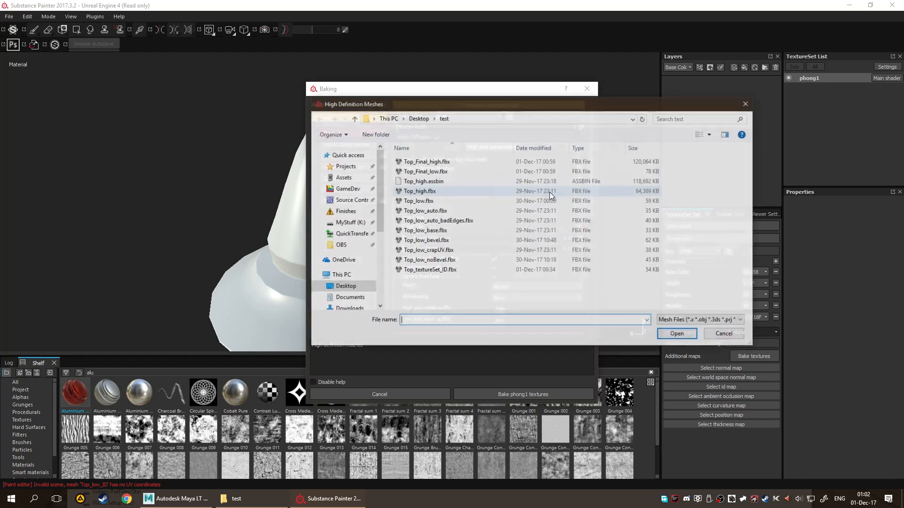
double_click(477, 163)
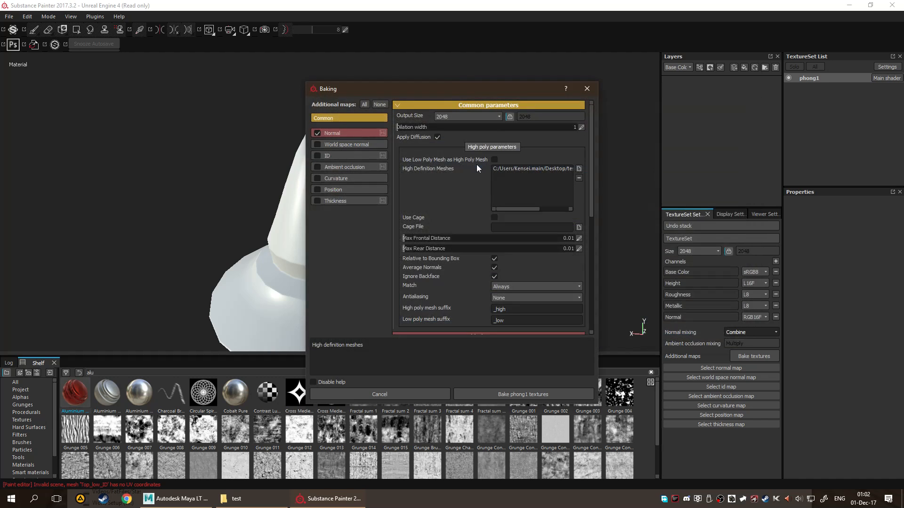
Set the bake's mesh matching to By Mesh Name and its antialiasing to Subsampling 8x8.
scroll(491, 278, down, 3)
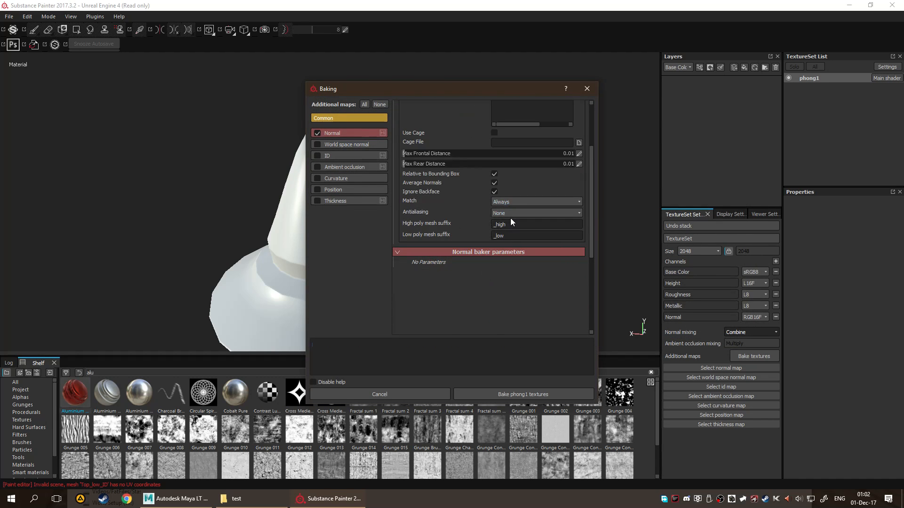
click(515, 203)
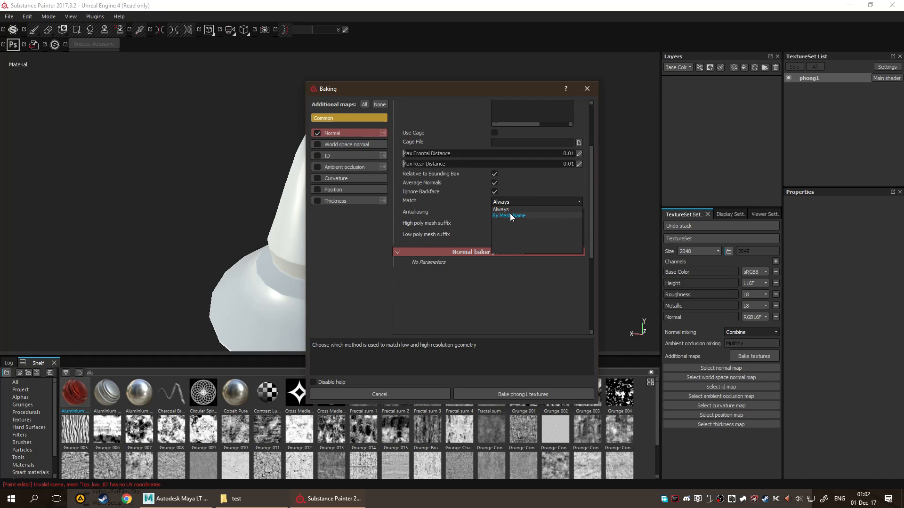
click(511, 216)
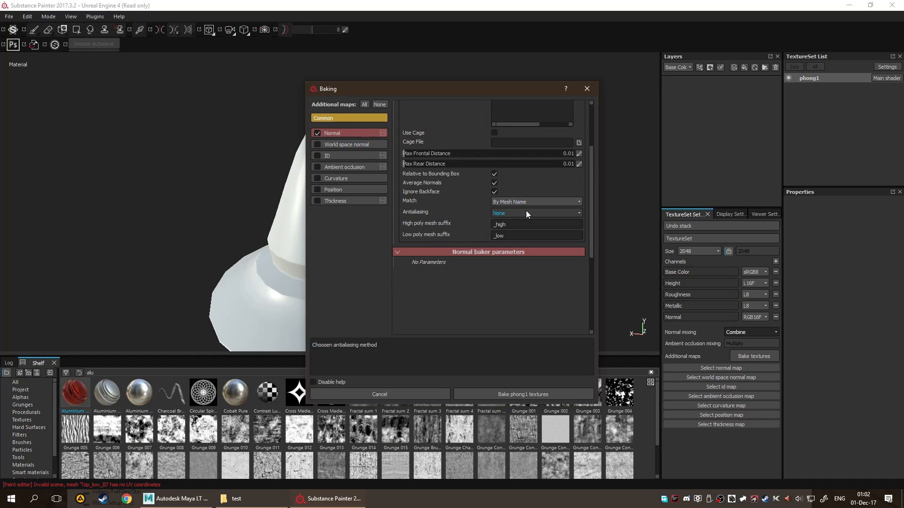
scroll(456, 219, up, 2)
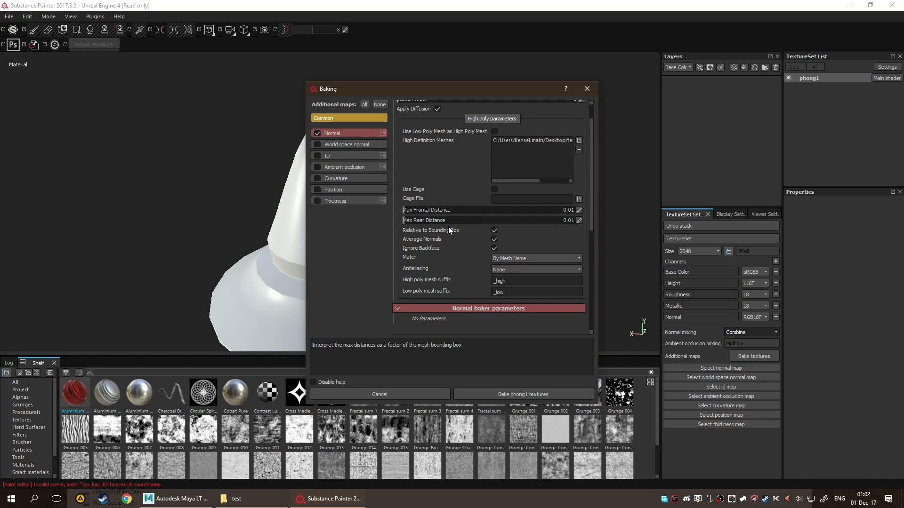
scroll(448, 227, down, 1)
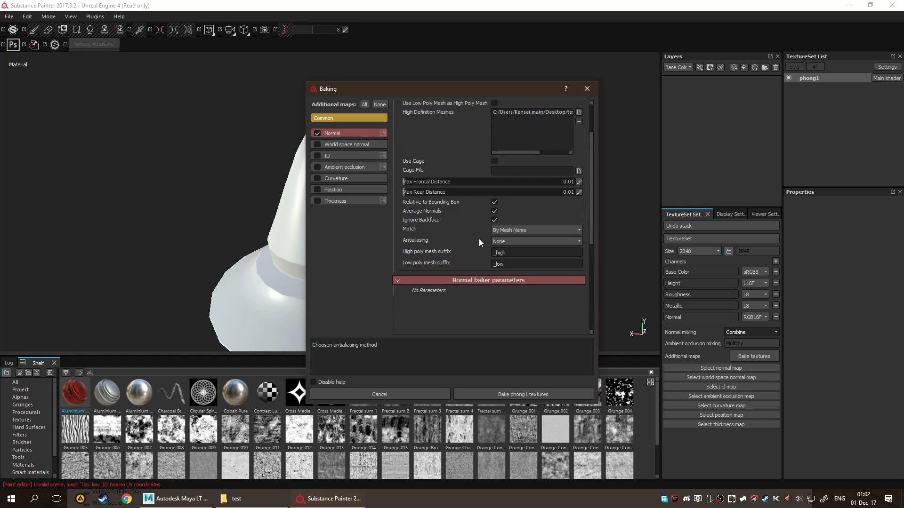
click(522, 242)
click(514, 269)
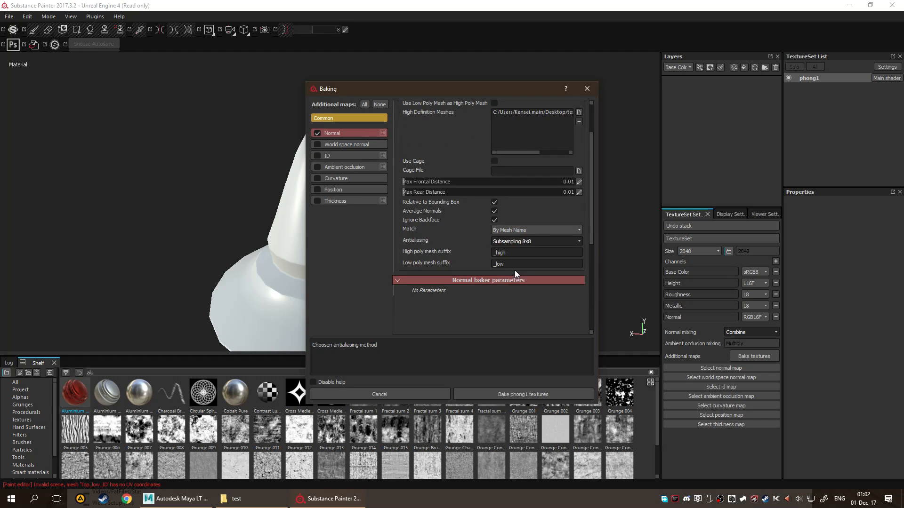
Set the max frontal and rear distances to 0.005 and try to bake the phong1 normal map at an output size of 8192.
scroll(470, 239, up, 1)
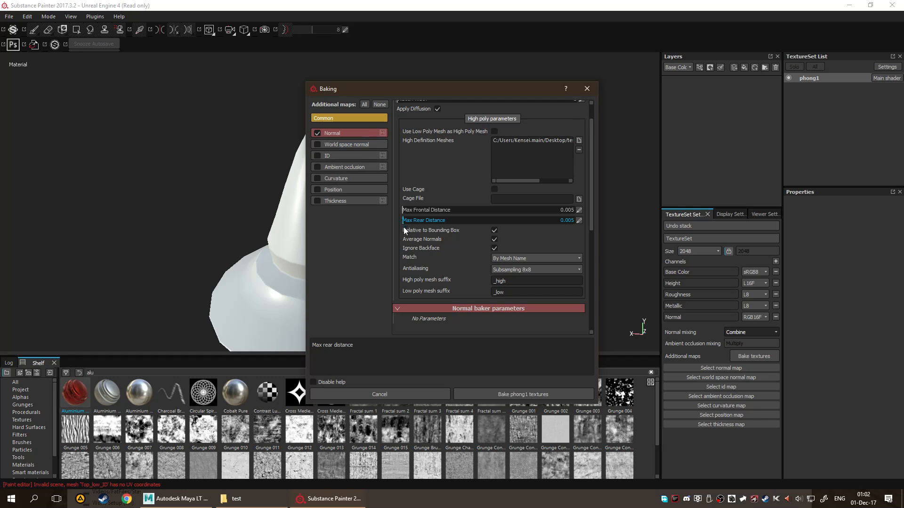
scroll(461, 258, up, 1)
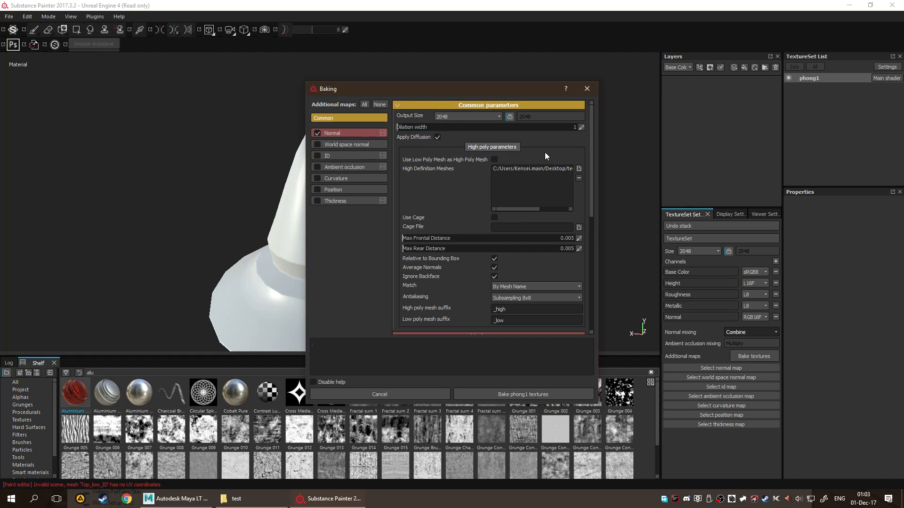
click(469, 118)
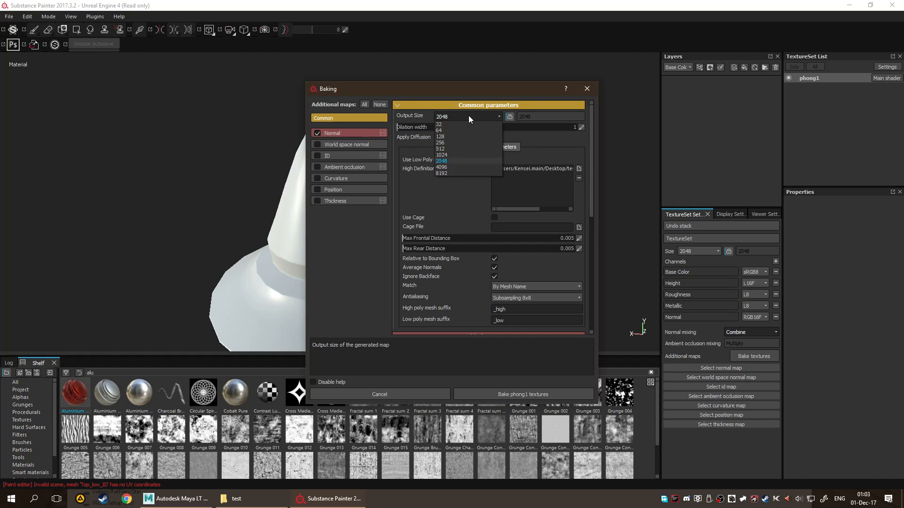
click(456, 173)
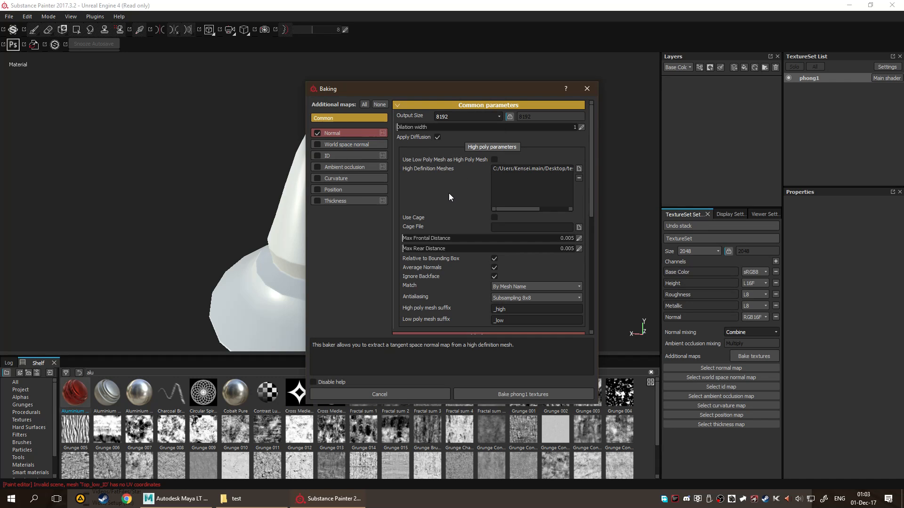
click(455, 115)
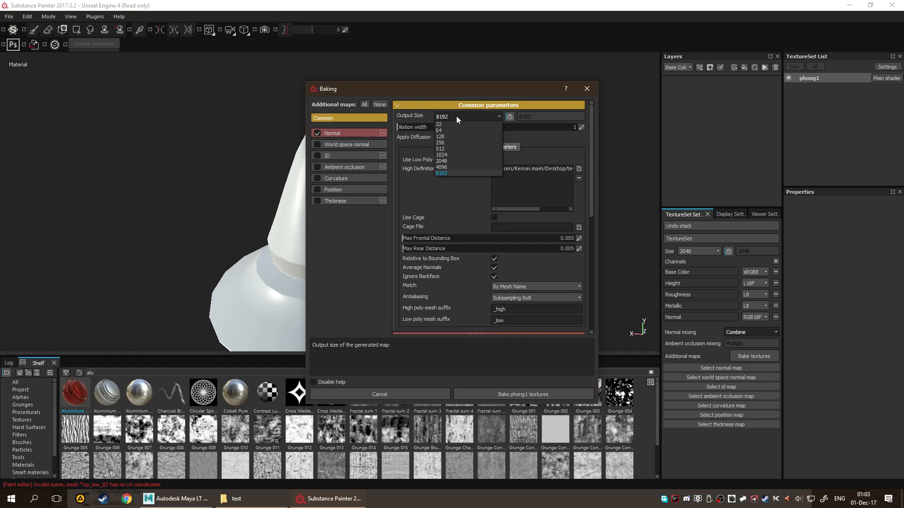
click(456, 173)
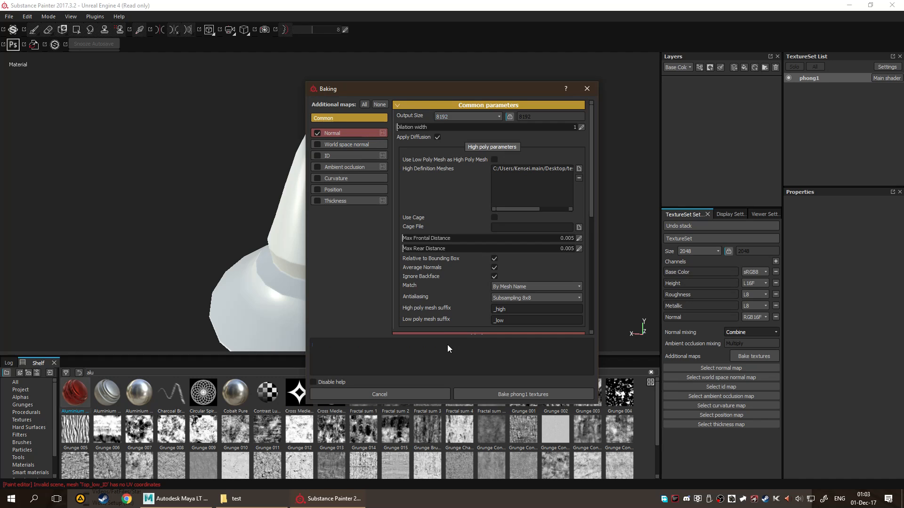
click(488, 393)
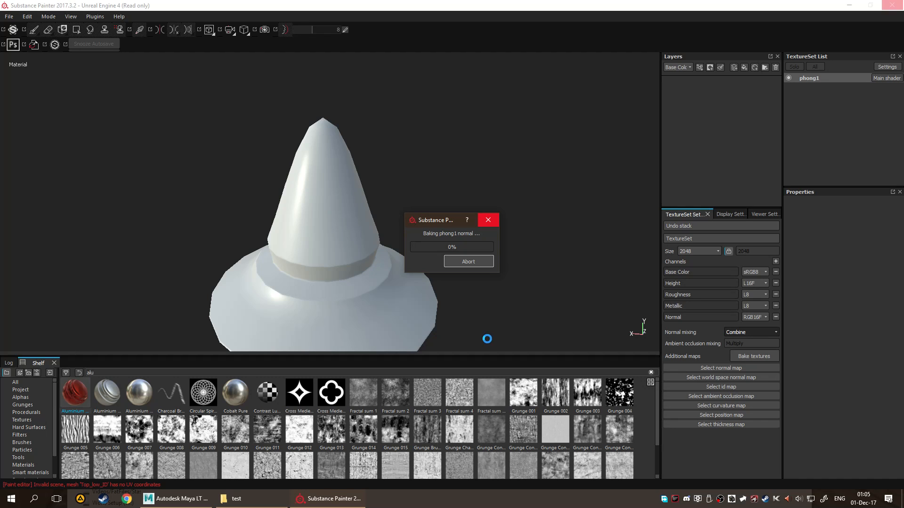
Force the unresponsive program to close and minimise the remaining windows to reach the desktop.
drag(424, 222, 369, 261)
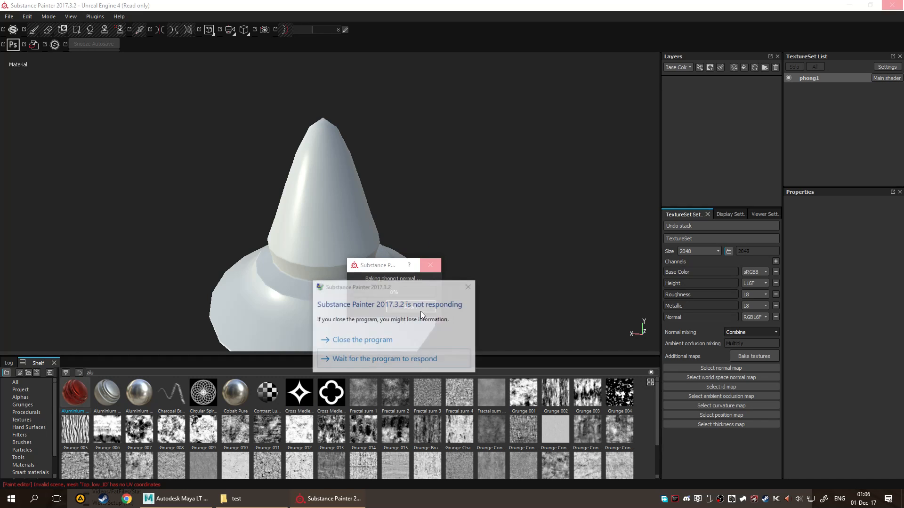
click(382, 340)
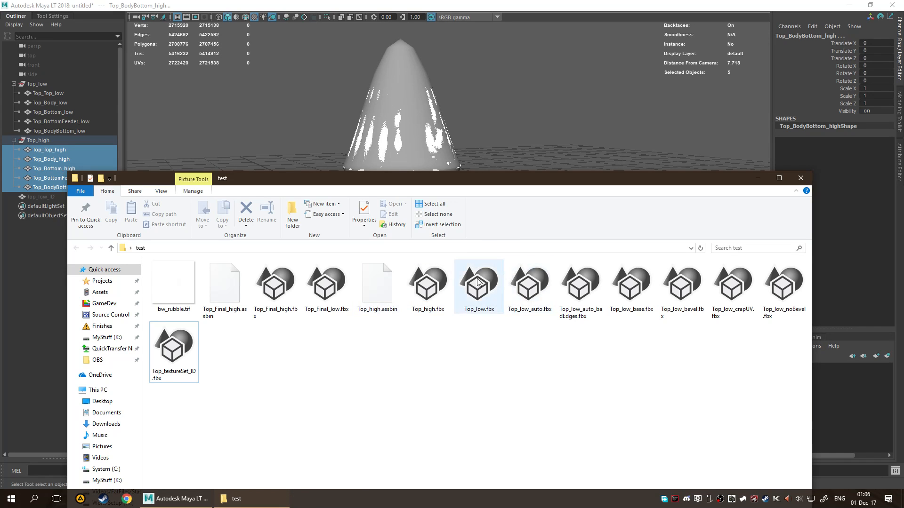
click(757, 180)
click(849, 6)
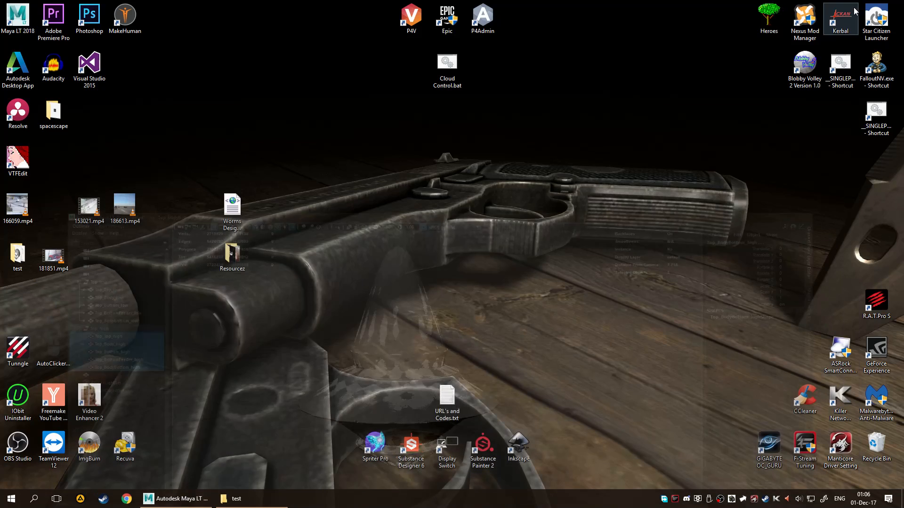
Relaunch Substance Painter, decline the new version download and close the welcome window.
double_click(485, 445)
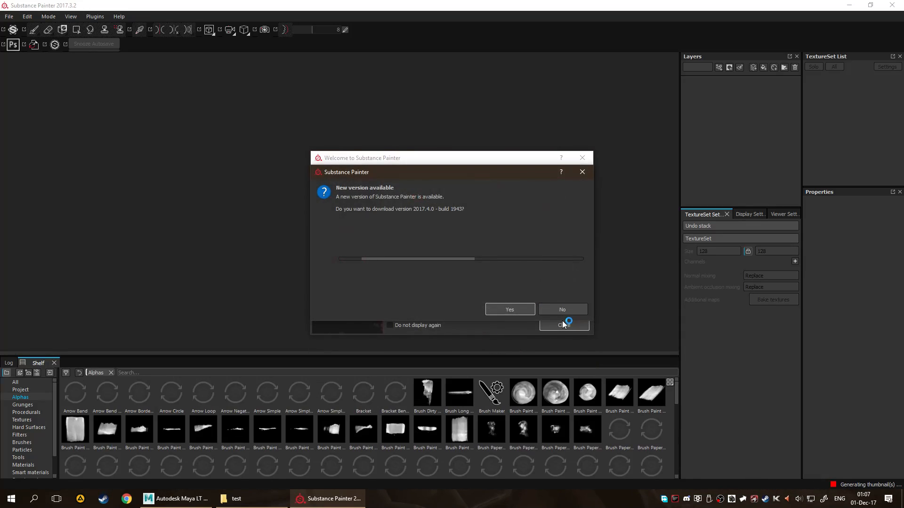
click(561, 309)
click(560, 326)
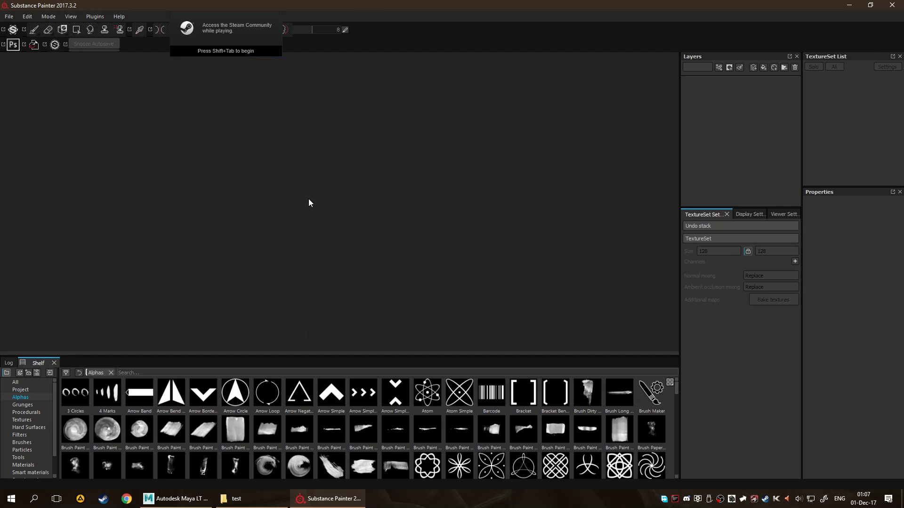
Create a new project using Top_Final_low.fbx as the mesh.
click(9, 16)
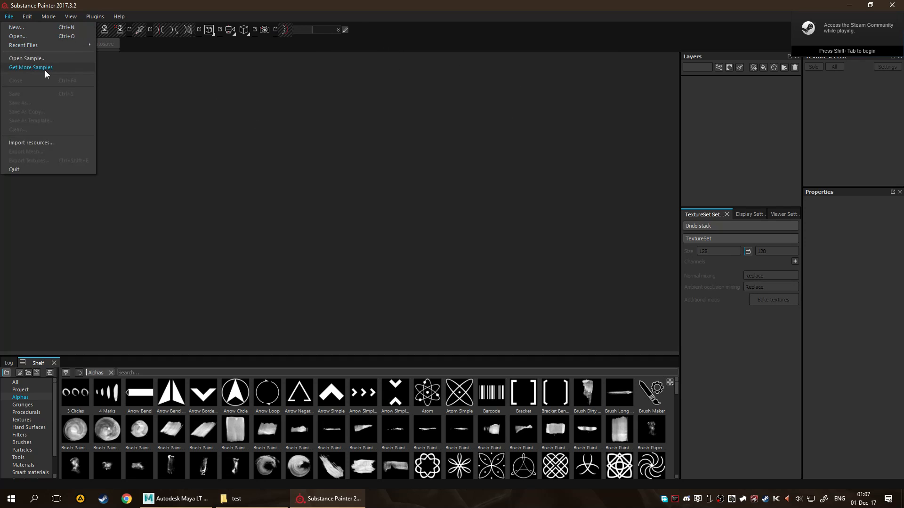
click(38, 27)
click(538, 162)
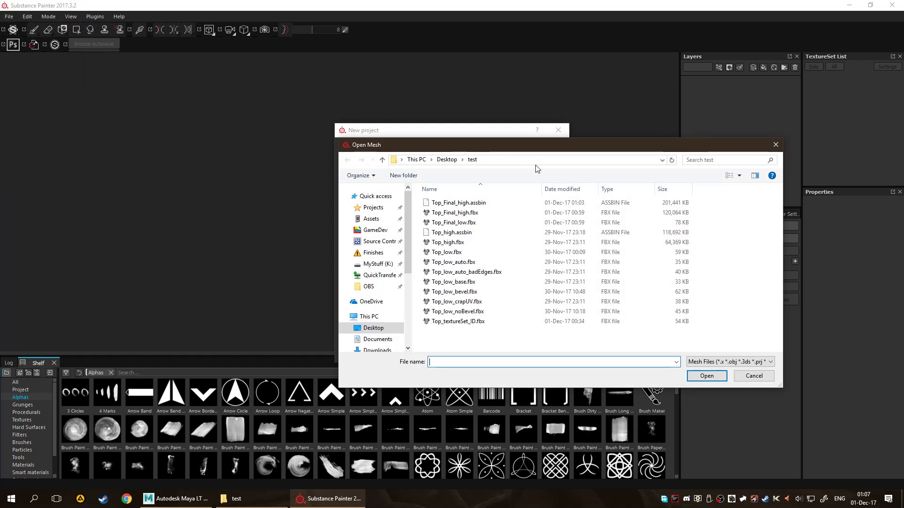
double_click(481, 223)
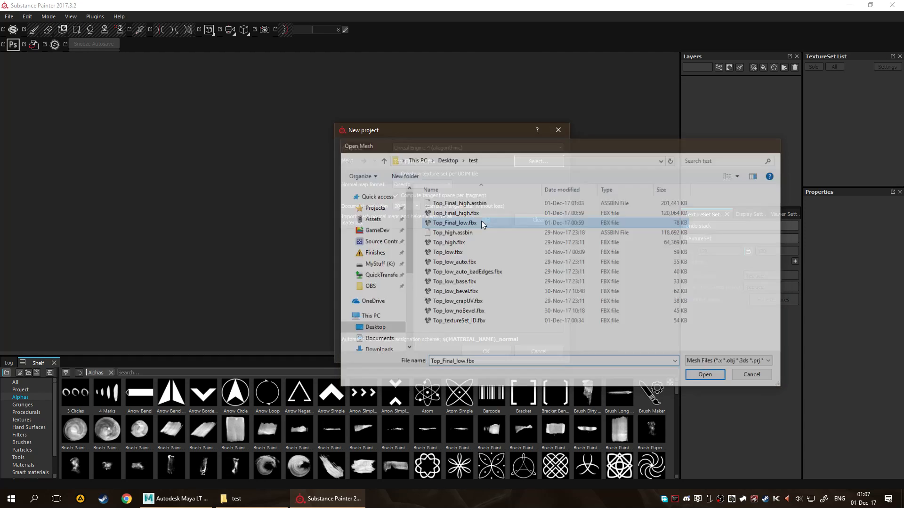
click(490, 354)
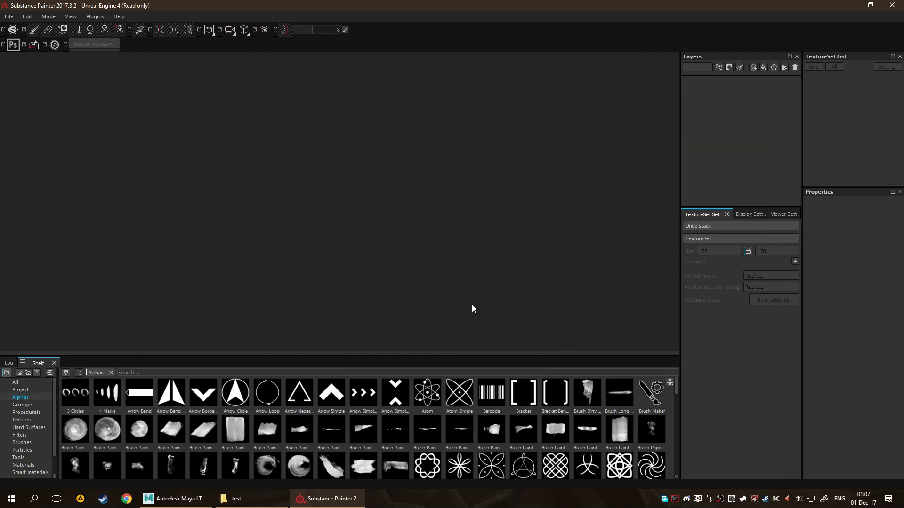
Set up texture baking with Top_Final_high.fbx as the high definition mesh and only the Normal map enabled.
click(753, 356)
click(578, 169)
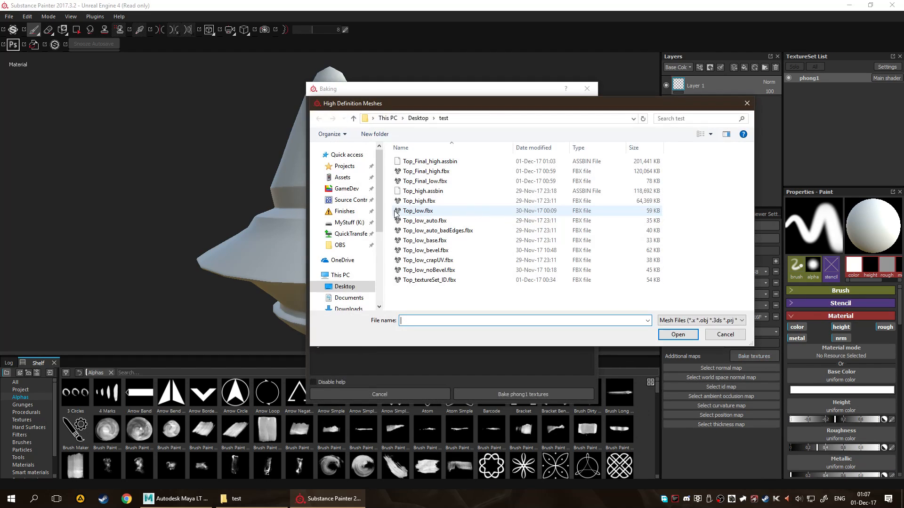
double_click(443, 172)
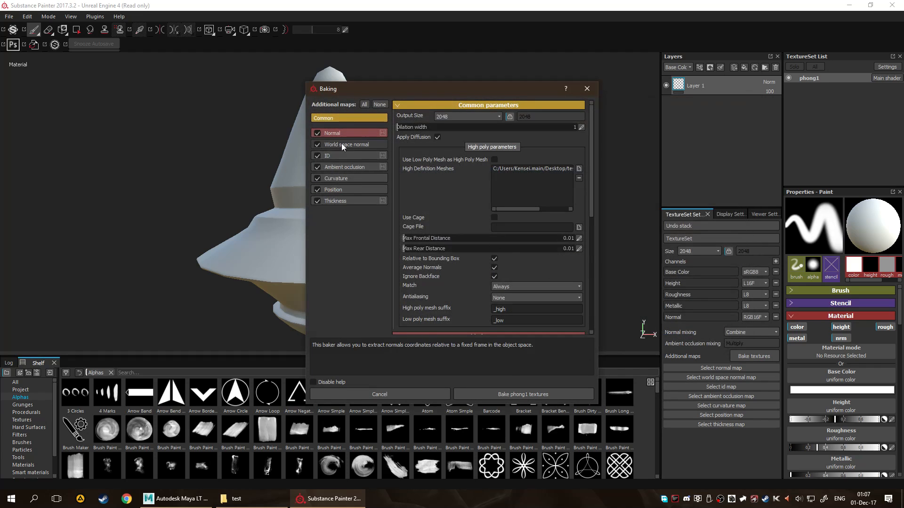
click(380, 104)
click(315, 133)
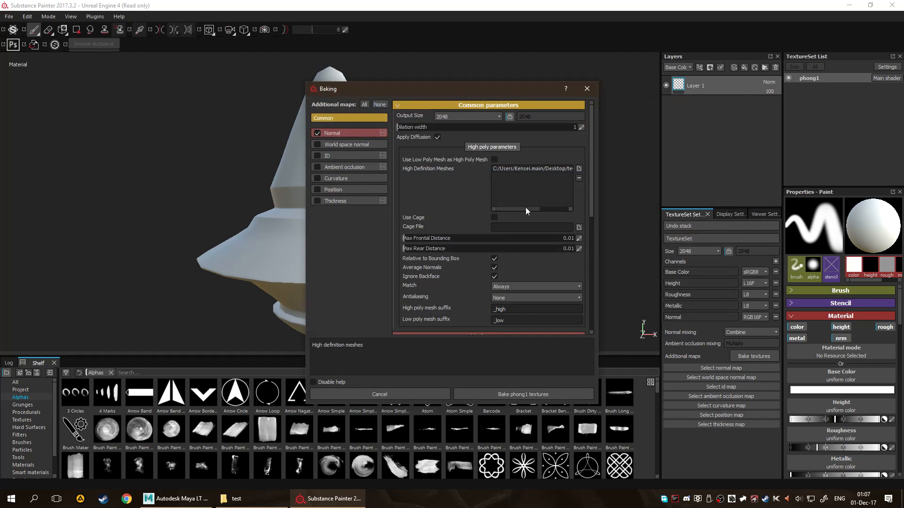
Set the bake's antialiasing to Subsampling 8x8 and match low and high meshes By Mesh Name.
scroll(527, 235, down, 3)
click(527, 214)
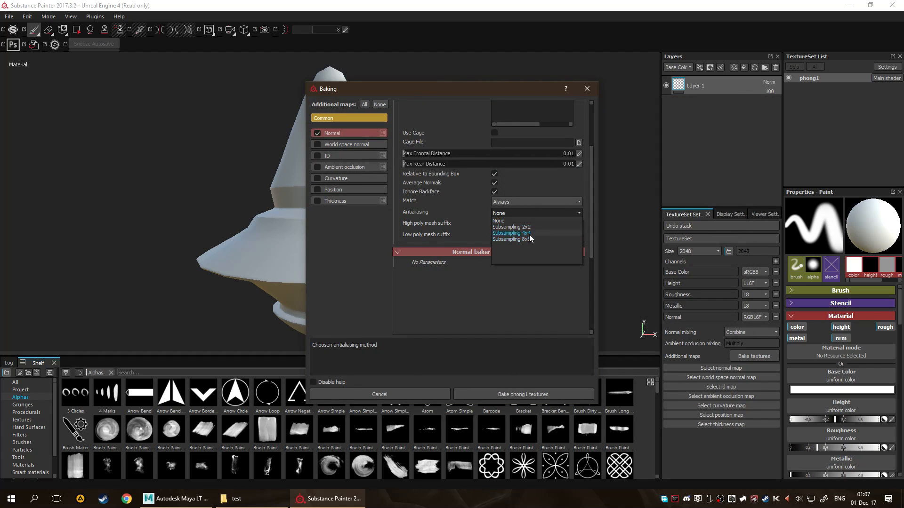
click(530, 239)
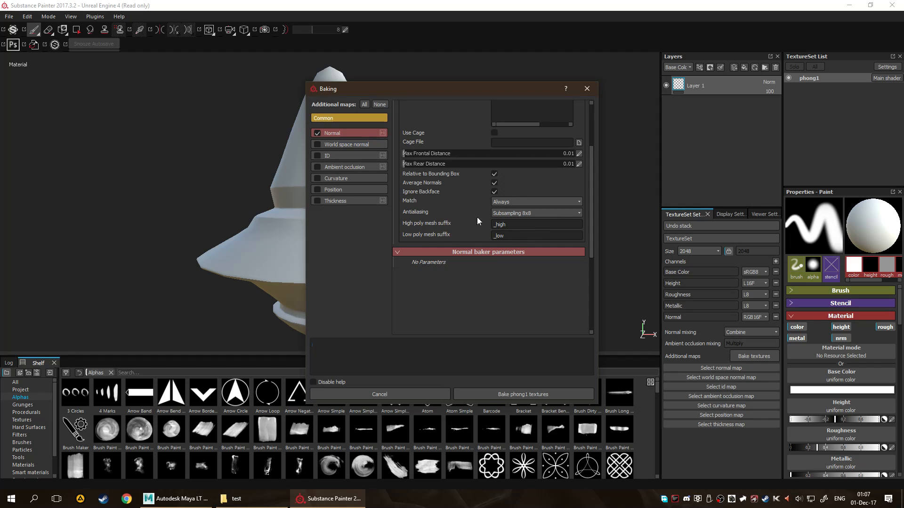
click(524, 203)
click(524, 212)
scroll(504, 173, up, 3)
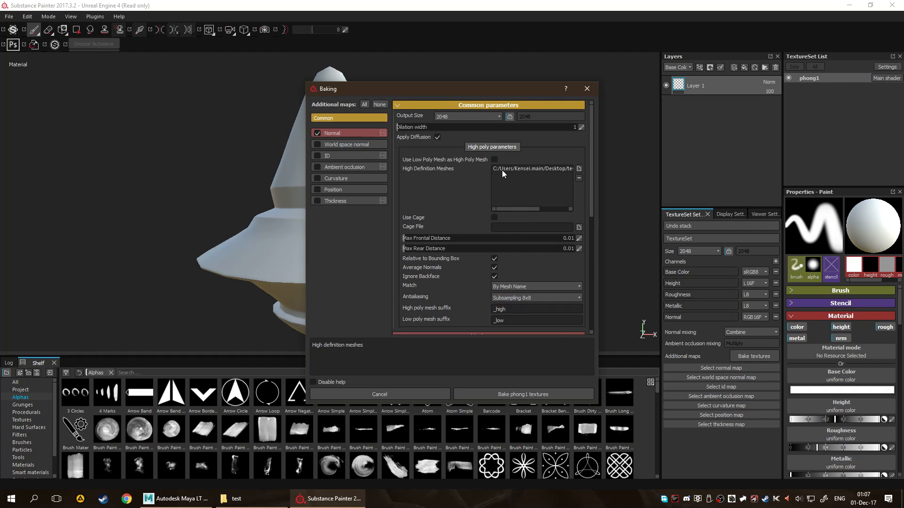
Set the max frontal and rear distances to 0.005 and start baking the phong1 normal map.
scroll(453, 218, down, 3)
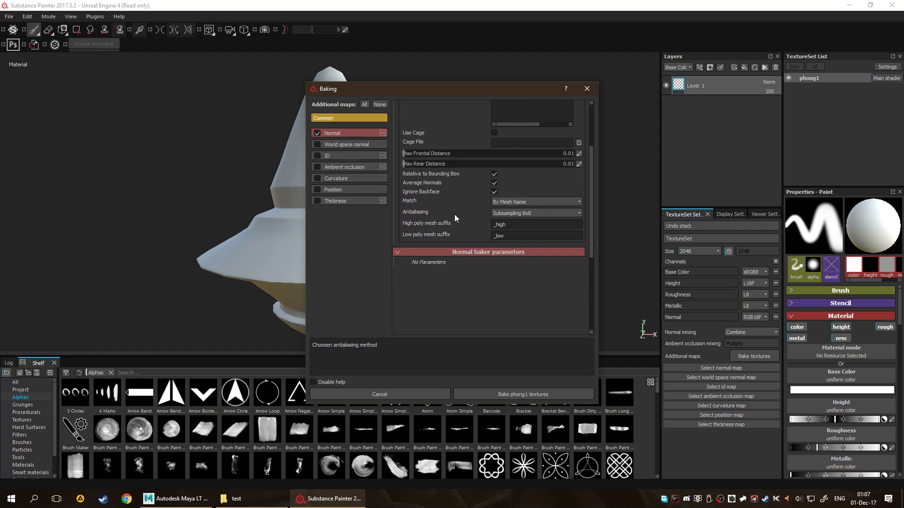
scroll(457, 213, up, 3)
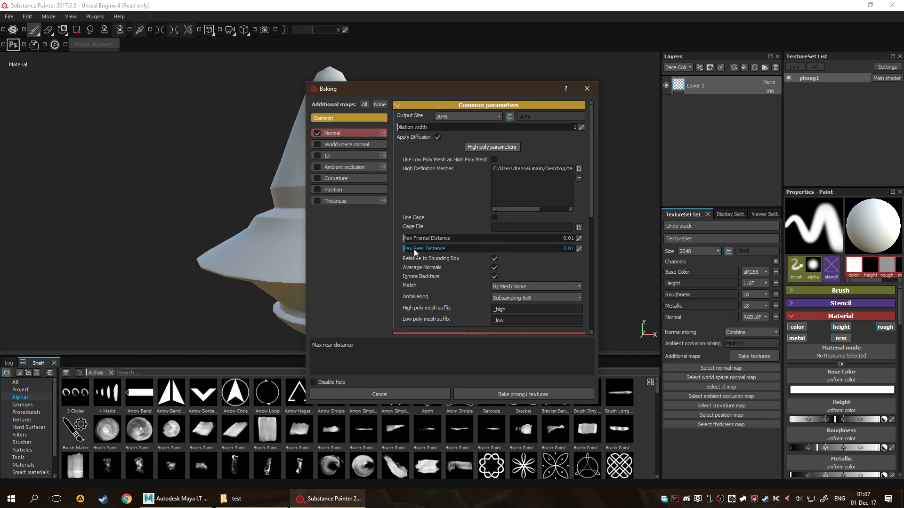
drag(404, 239, 403, 251)
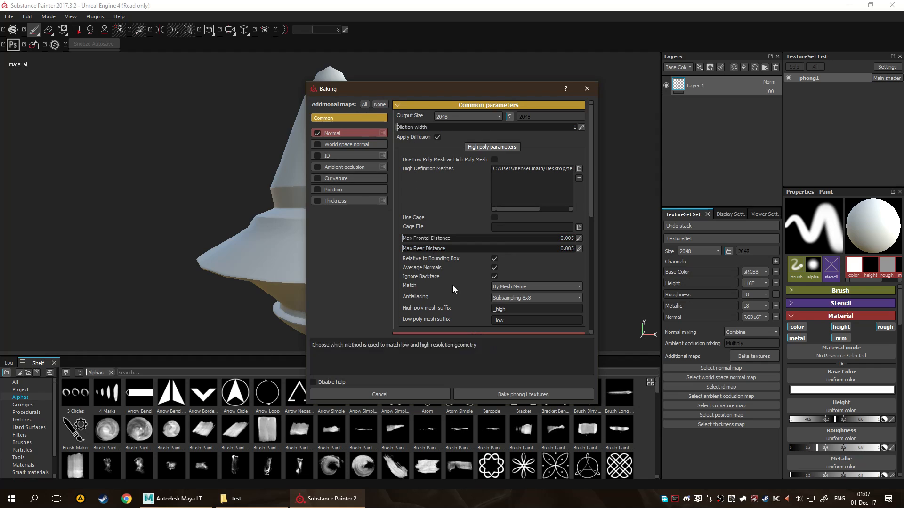
click(510, 397)
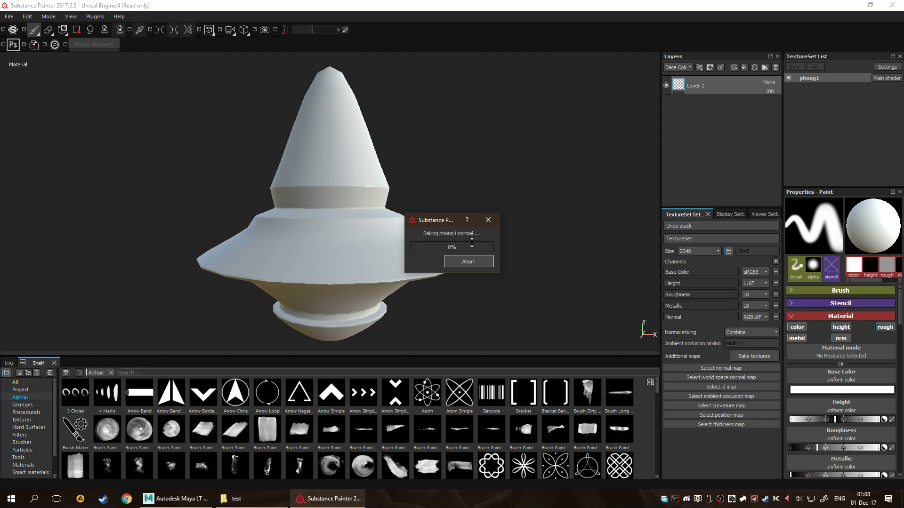
Examine the baked normal map detail on the cone, collar and brim of the low-poly mesh.
click(176, 499)
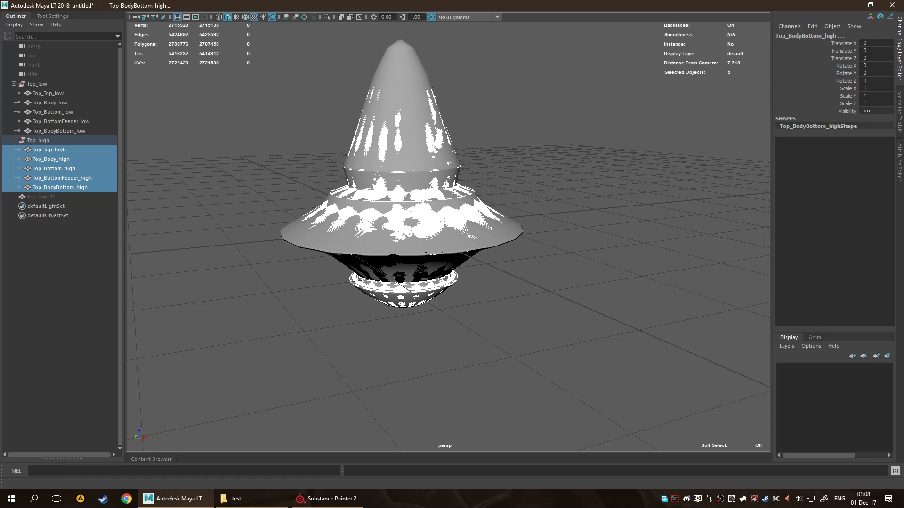
click(362, 501)
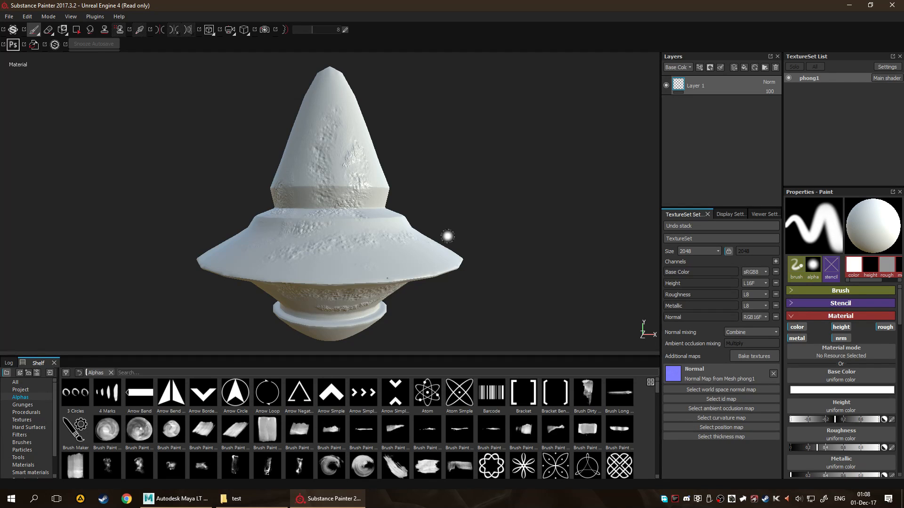
alt+drag(370, 205, 329, 238)
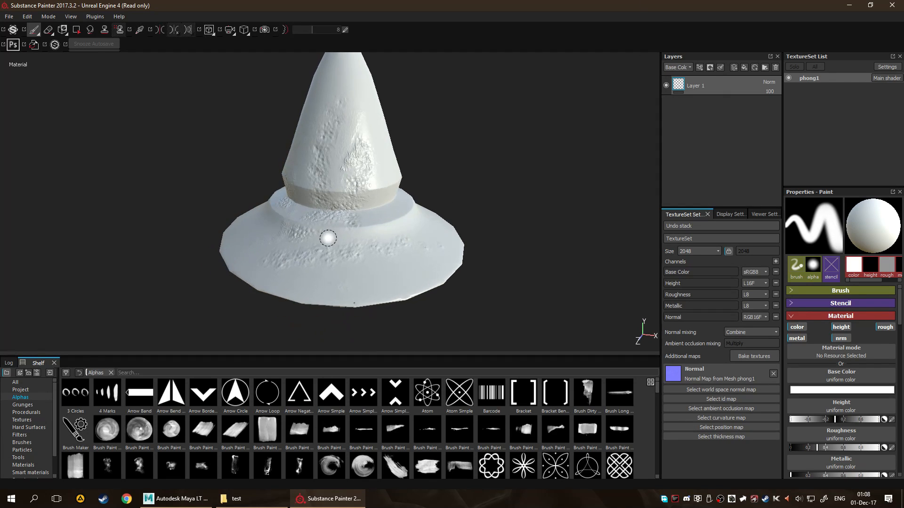
alt+middle_drag(328, 232, 377, 238)
scroll(377, 238, up, 4)
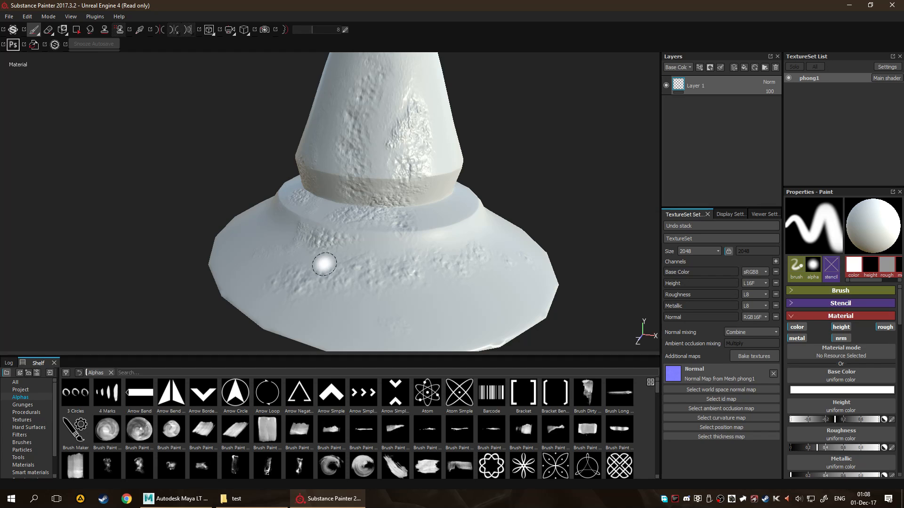
alt+drag(324, 263, 398, 256)
scroll(411, 247, up, 4)
scroll(442, 273, up, 1)
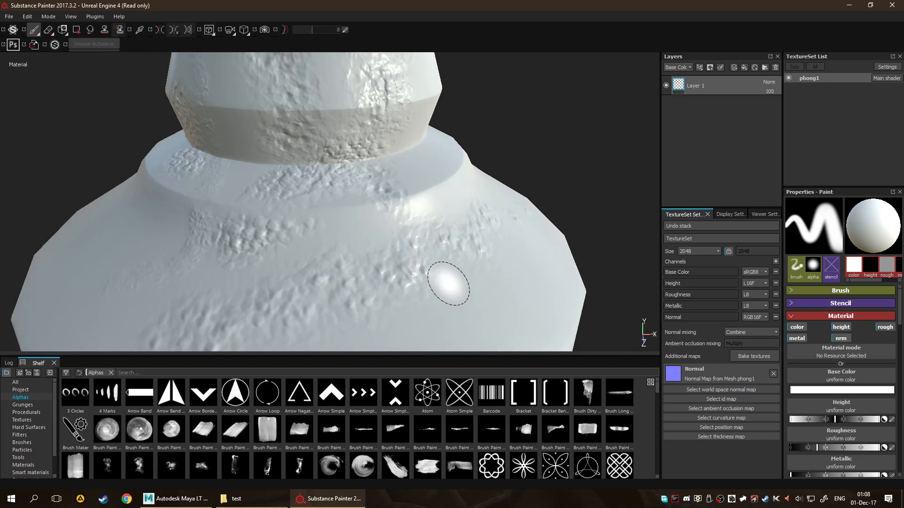
alt+drag(371, 212, 391, 205)
alt+middle_drag(391, 205, 423, 264)
scroll(424, 264, up, 2)
alt+drag(436, 260, 429, 201)
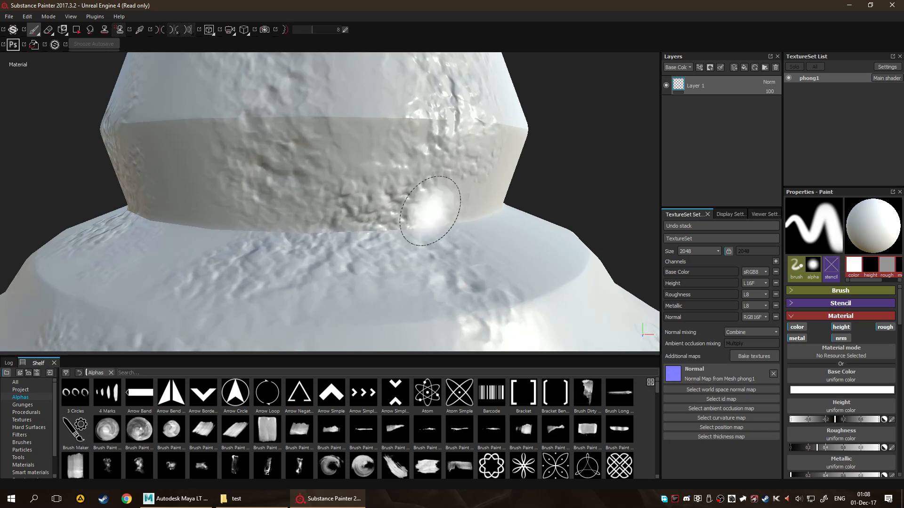
Rename the phong1 texture set as Top.
double_click(830, 80)
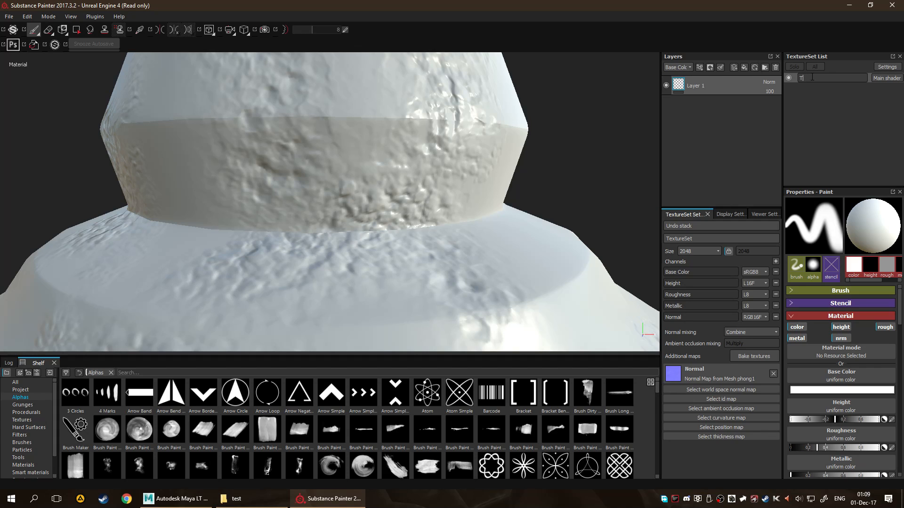
key(Return)
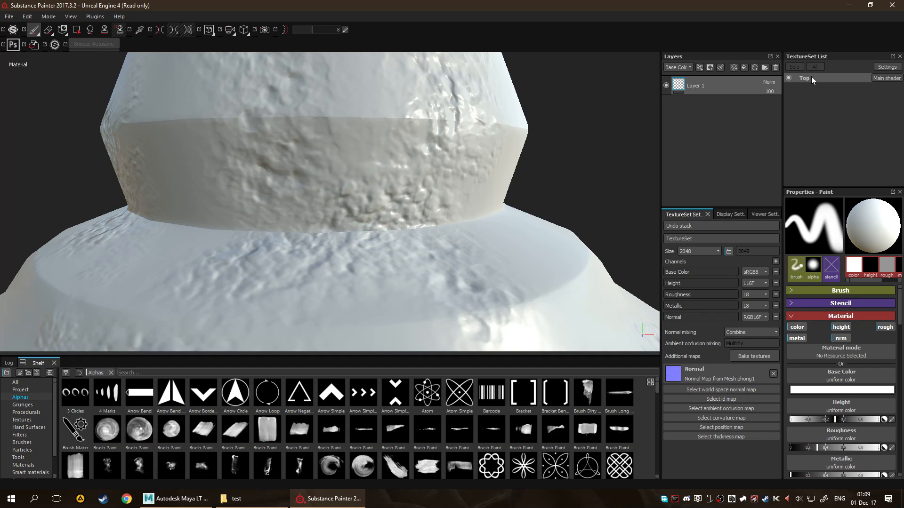
Examine the baked surface from the cone down to the brim's outer edge for baking errors.
mouse_move(328, 235)
alt+mouse_down()
mouse_move(397, 238)
mouse_move(386, 259)
alt+mouse_up()
scroll(386, 254, down, 3)
scroll(384, 232, down, 3)
alt+middle_drag(412, 216, 401, 295)
alt+drag(401, 295, 333, 268)
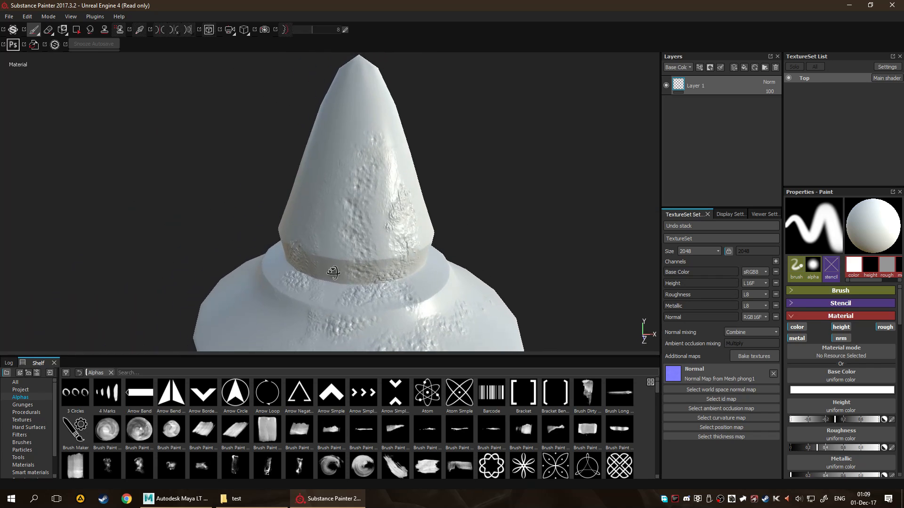
alt+middle_drag(428, 301, 408, 187)
alt+drag(409, 186, 398, 165)
mouse_move(425, 200)
alt+mouse_down()
mouse_move(404, 193)
mouse_move(426, 205)
alt+mouse_up()
scroll(403, 228, up, 3)
alt+drag(501, 226, 614, 194)
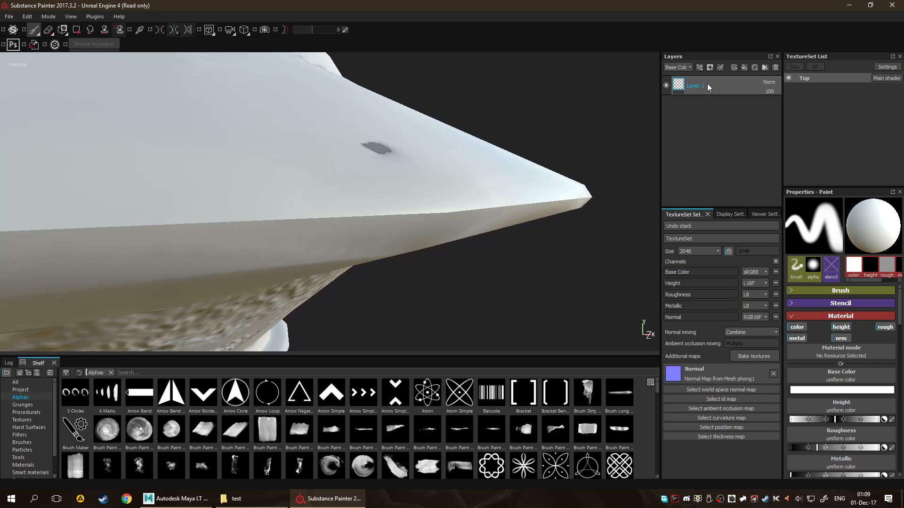
Delete Layer 1 from the layer stack.
key(Delete)
alt+drag(588, 217, 413, 231)
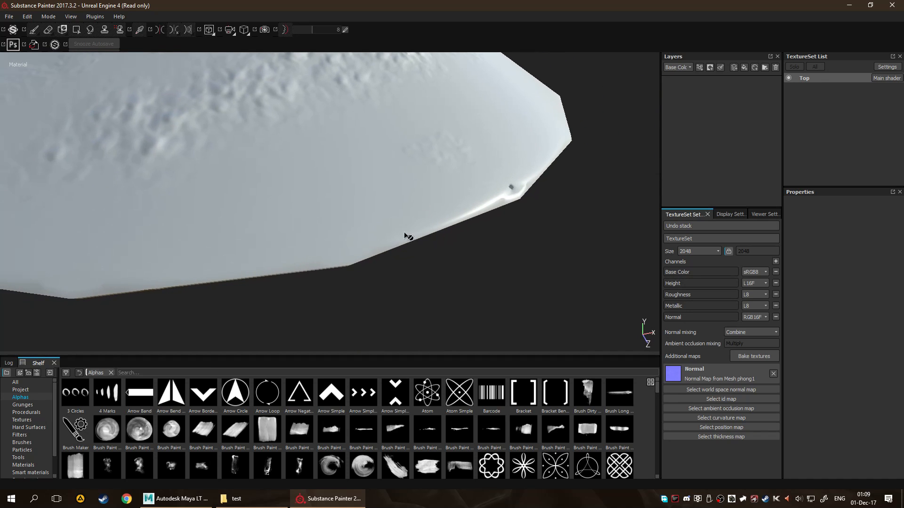
Display the combined normal channel and examine the dark spot near the brim's edge.
alt+drag(347, 237, 589, 392)
mouse_move(505, 292)
alt+mouse_down()
mouse_move(210, 182)
mouse_move(226, 218)
mouse_move(505, 215)
mouse_move(425, 234)
mouse_move(416, 212)
mouse_move(309, 148)
mouse_move(238, 186)
mouse_move(357, 182)
alt+mouse_up()
key(c)
key(c)
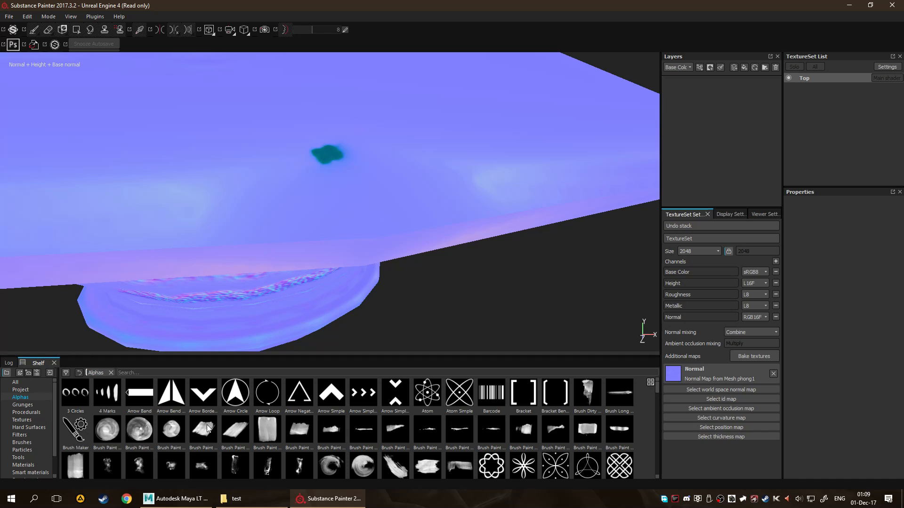
Switch to Maya LT and hide the Top_low group so only the high-poly meshes are displayed.
click(175, 499)
click(433, 324)
scroll(537, 259, up, 5)
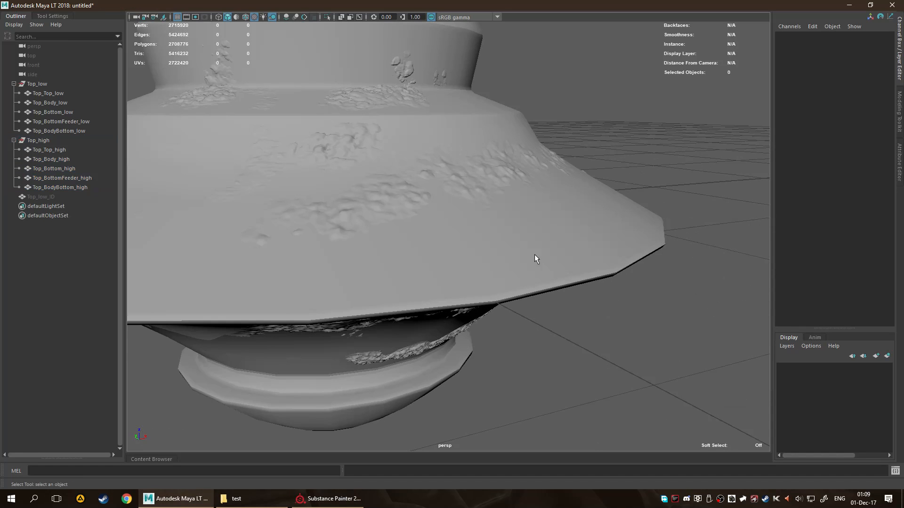
alt+drag(397, 272, 502, 280)
click(40, 85)
key(h)
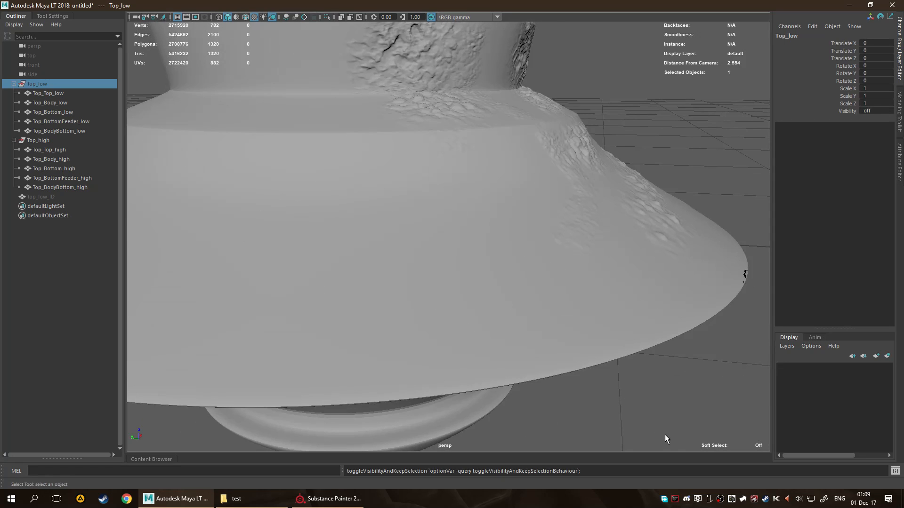
Examine the high-poly body's rim up close for broken geometry matching the spot in the bake.
click(656, 431)
alt+drag(665, 347, 601, 343)
scroll(602, 343, up, 5)
alt+middle_drag(606, 339, 594, 182)
alt+drag(593, 182, 559, 313)
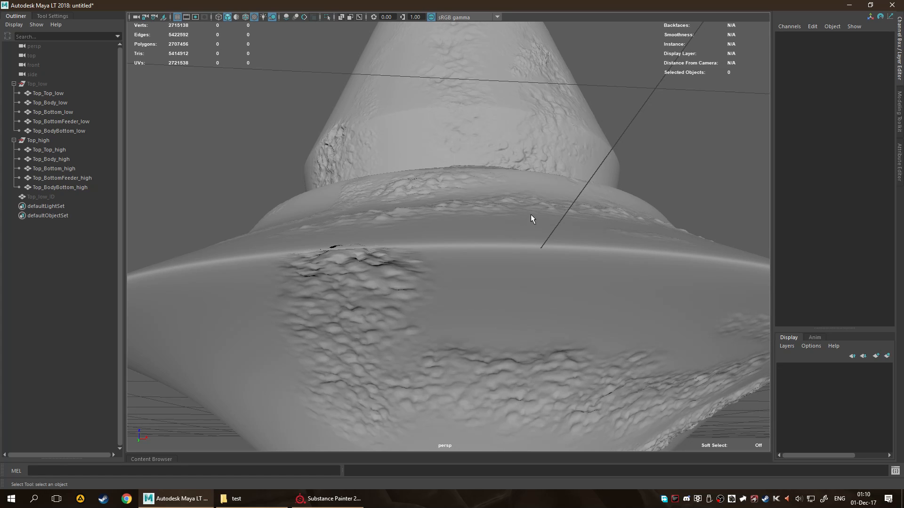
alt+drag(530, 216, 520, 258)
alt+middle_drag(519, 287, 566, 148)
scroll(436, 245, up, 3)
scroll(435, 275, up, 3)
scroll(478, 195, down, 2)
alt+middle_drag(420, 294, 446, 254)
alt+middle_drag(328, 259, 333, 207)
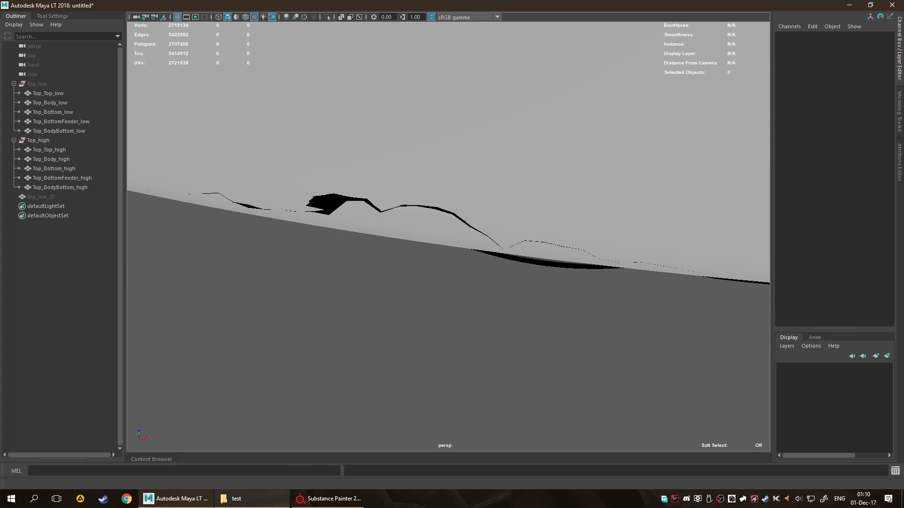
Switch back to Substance Painter and examine the combined normal channel along the brim's edge.
click(329, 498)
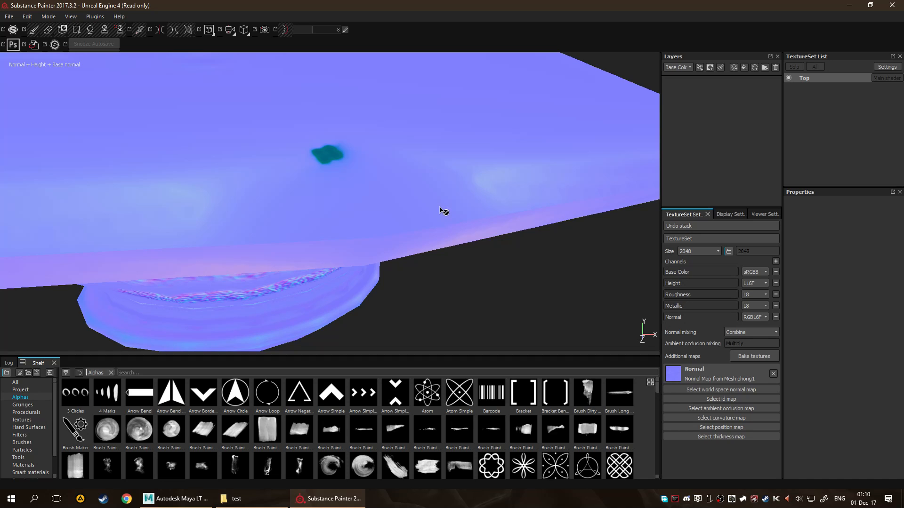
alt+drag(443, 211, 425, 247)
mouse_move(282, 232)
alt+mouse_down()
mouse_move(298, 228)
mouse_move(312, 254)
mouse_move(312, 233)
mouse_move(355, 143)
mouse_move(349, 262)
mouse_move(373, 257)
mouse_move(353, 292)
mouse_move(383, 316)
mouse_move(439, 189)
mouse_move(366, 230)
mouse_move(405, 216)
mouse_move(223, 247)
alt+mouse_up()
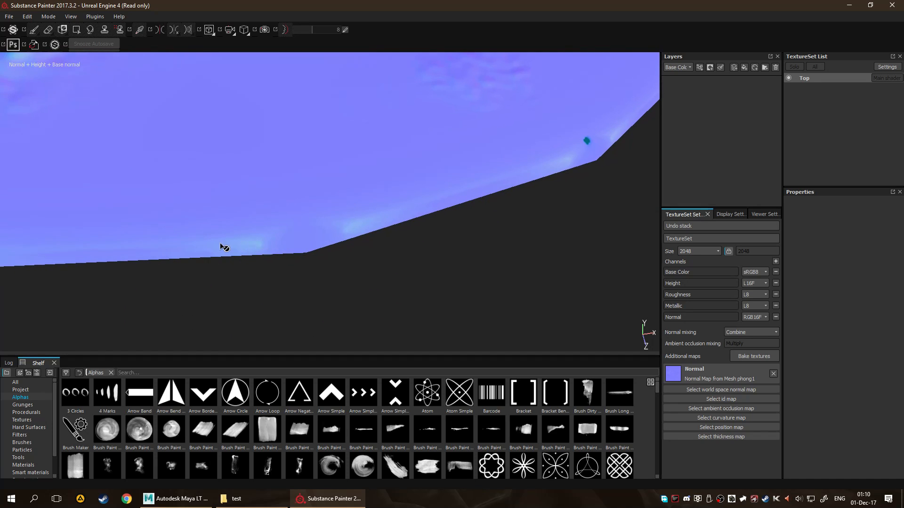
alt+drag(292, 228, 373, 242)
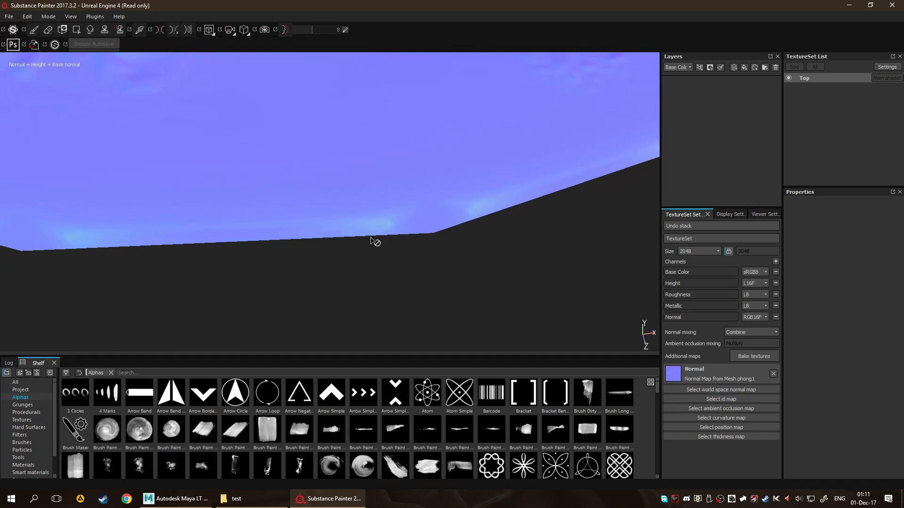
alt+drag(244, 236, 334, 236)
alt+middle_drag(452, 231, 508, 227)
alt+drag(508, 228, 345, 218)
key(c)
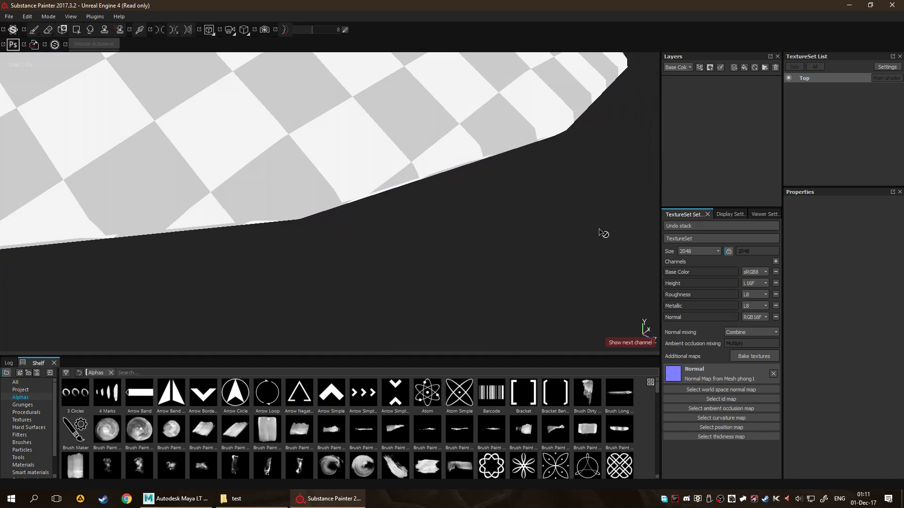
Set the Top texture set's size to 4096.
click(696, 252)
click(697, 290)
alt+drag(566, 258, 367, 203)
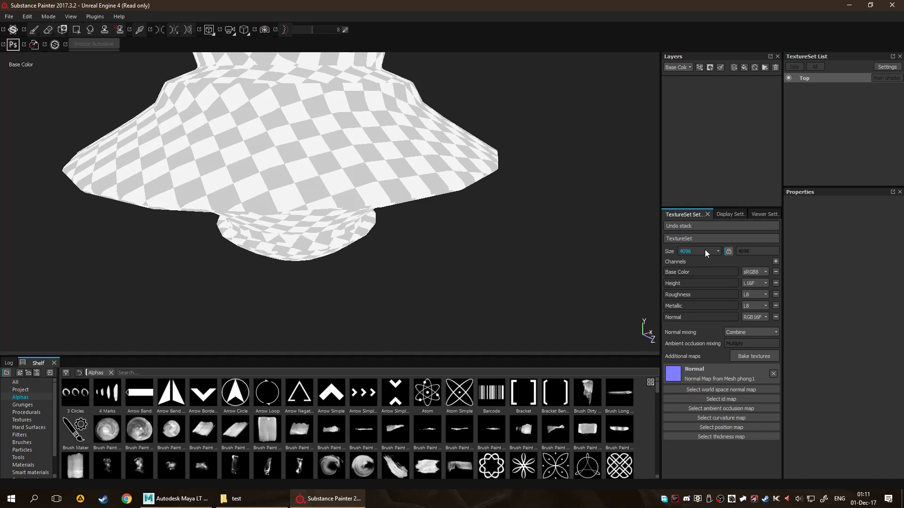
click(689, 252)
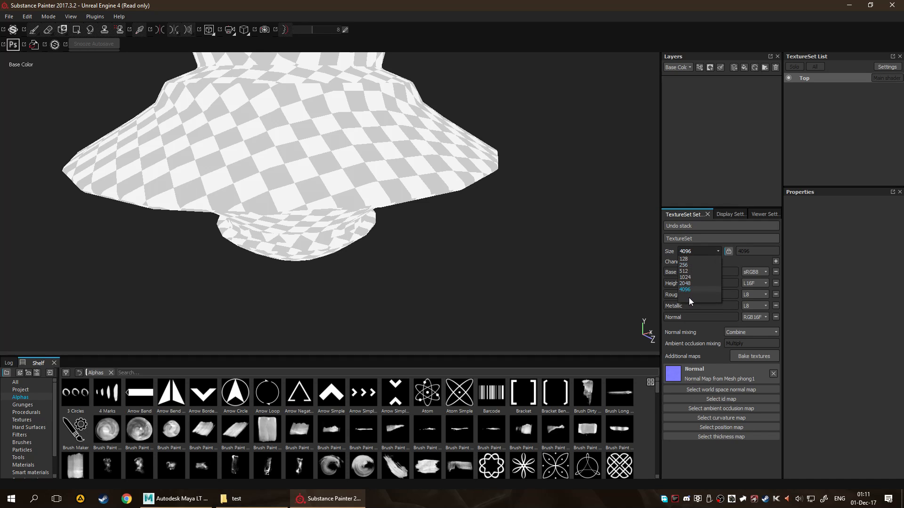
click(427, 282)
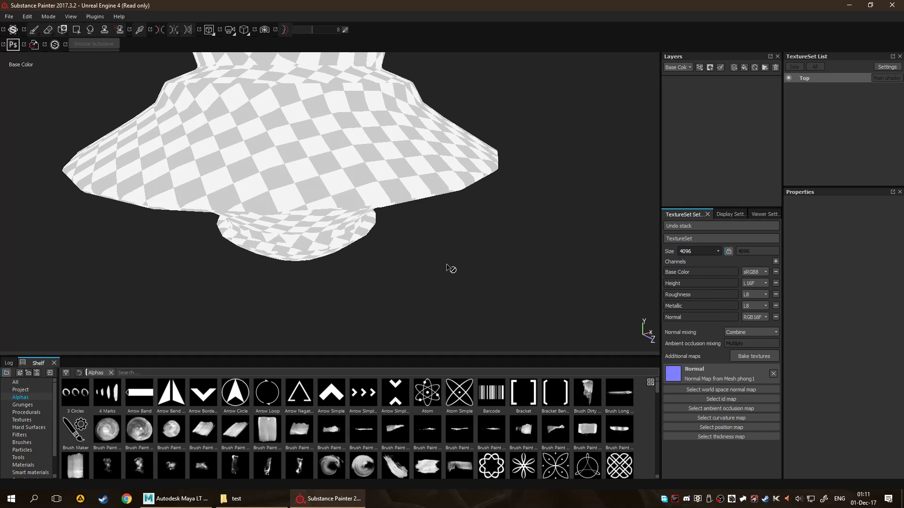
Cycle the viewport channels to Normal + Height + Base normal and examine the underside and brim.
alt+drag(446, 243, 440, 218)
key(c)
key(c)
key(c)
key(c)
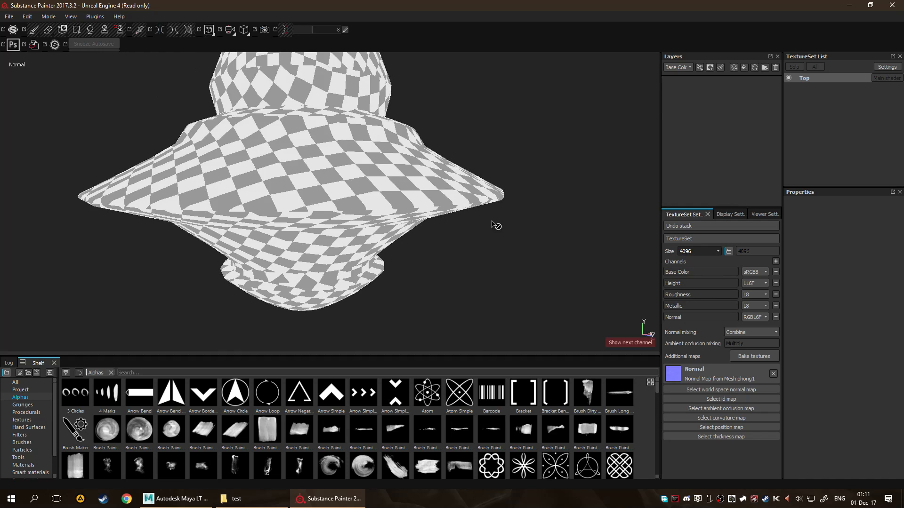
alt+drag(511, 204, 515, 259)
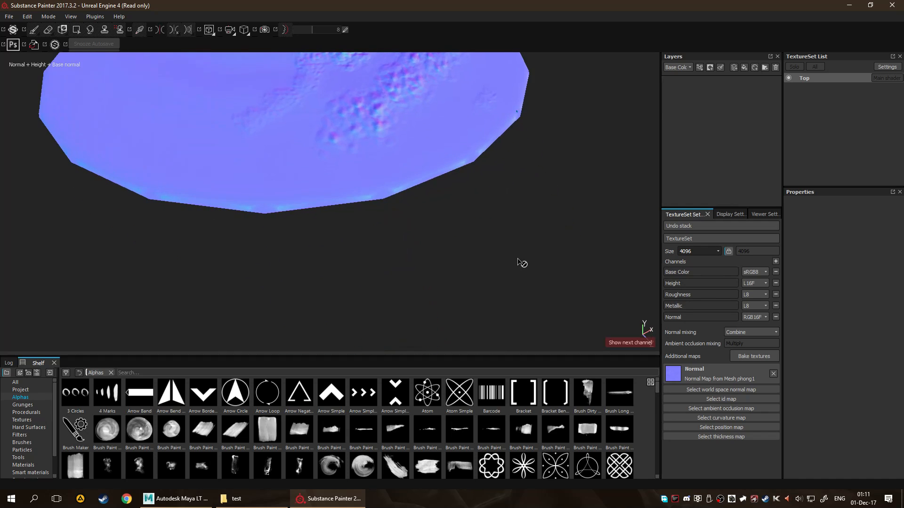
scroll(446, 180, up, 3)
alt+drag(449, 184, 422, 188)
Return to the material view and examine the spot at the brim's edge and the baked detail around the collar.
key(m)
alt+drag(476, 182, 409, 204)
scroll(409, 204, up, 10)
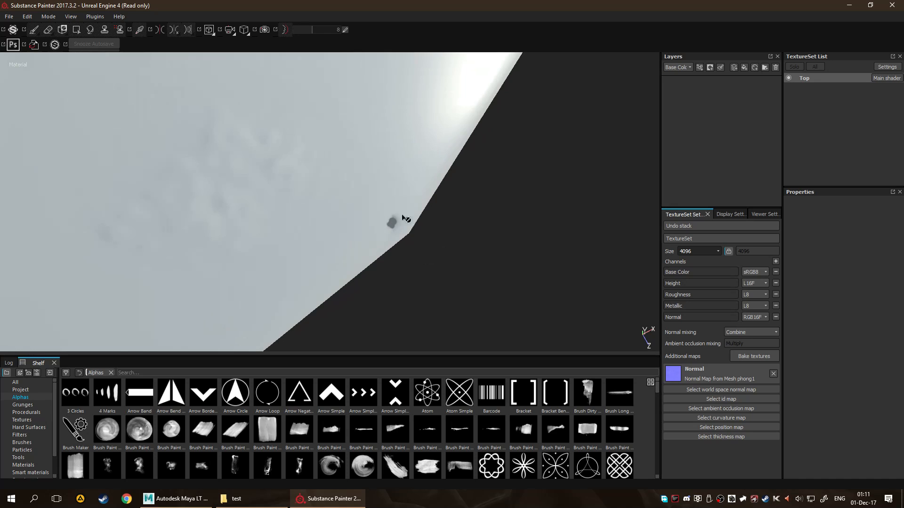
alt+drag(524, 137, 502, 193)
alt+drag(455, 277, 480, 202)
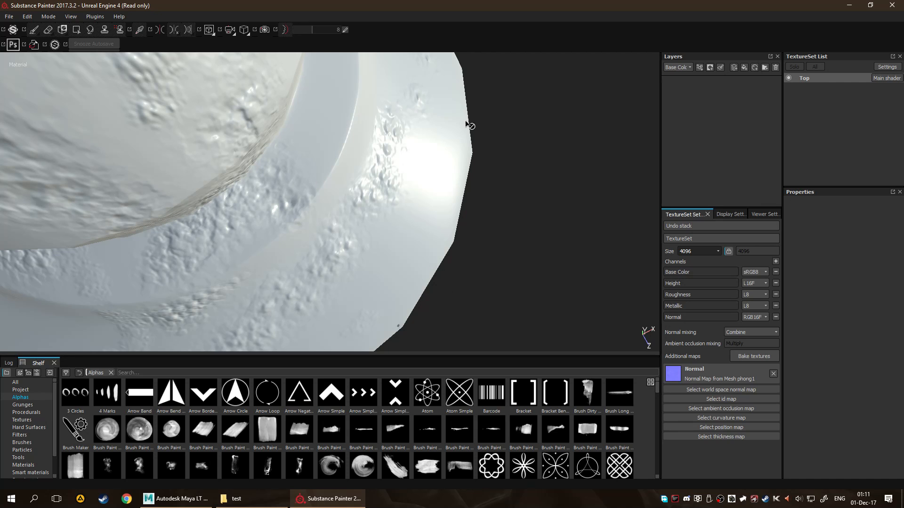
alt+drag(365, 216, 301, 273)
alt+middle_drag(367, 123, 476, 236)
scroll(331, 228, up, 5)
alt+drag(323, 235, 452, 227)
mouse_move(452, 228)
alt+middle_down()
mouse_move(397, 236)
mouse_move(486, 233)
alt+middle_up()
scroll(377, 220, down, 6)
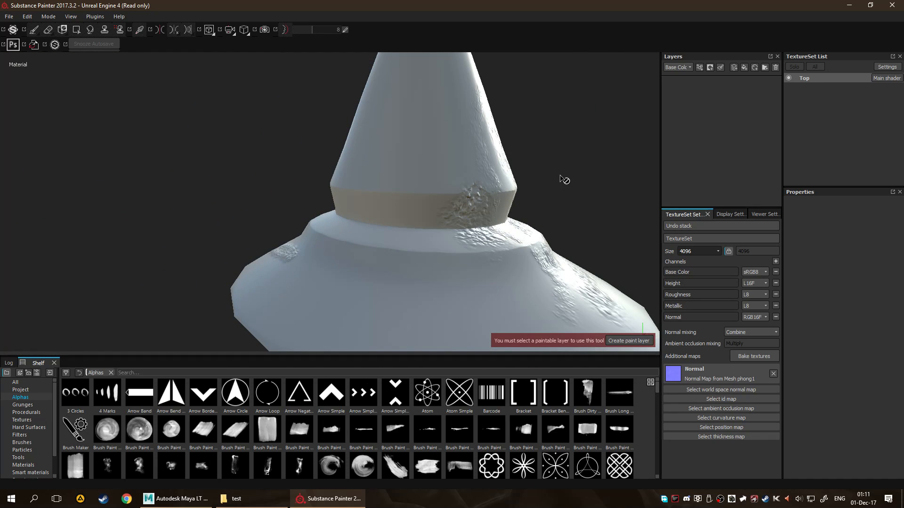
alt+drag(581, 179, 595, 201)
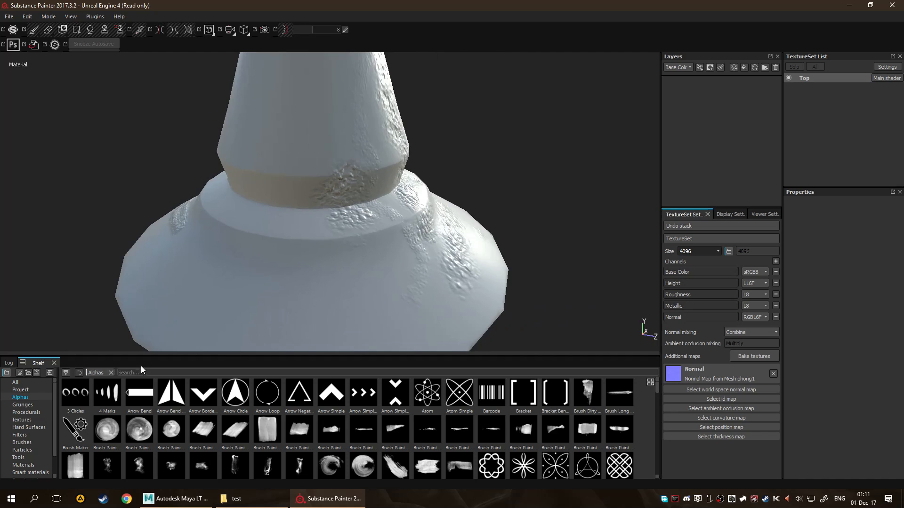
Search all shelf resources for "wood" and add the Wood Walnut material to the layer stack.
click(183, 372)
text(wood)
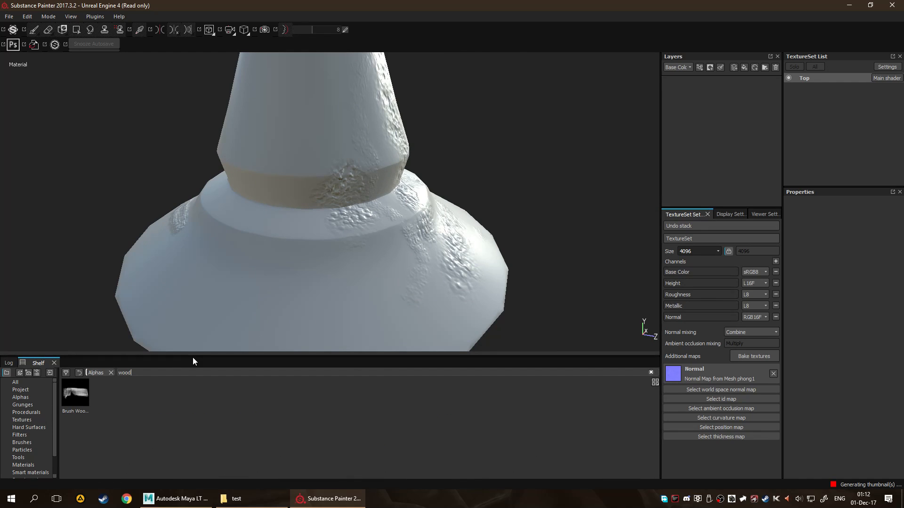
click(35, 381)
click(126, 372)
text(wood)
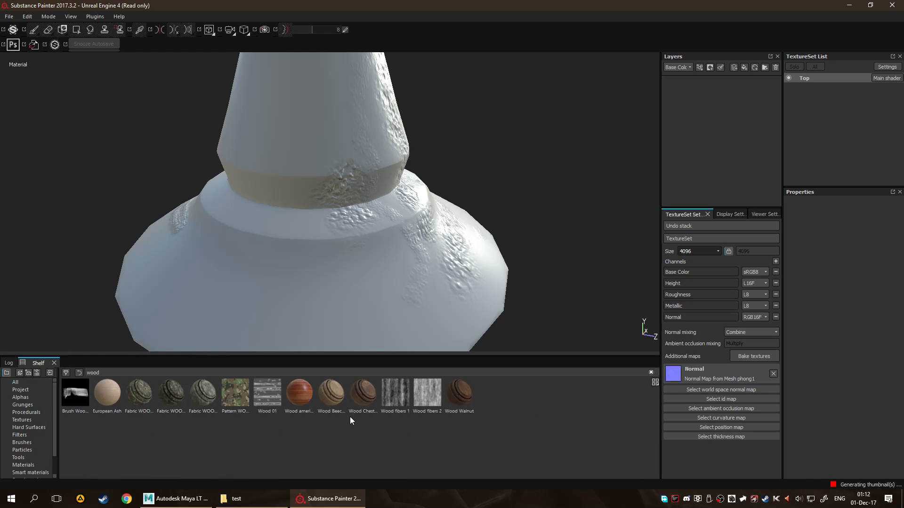
click(329, 398)
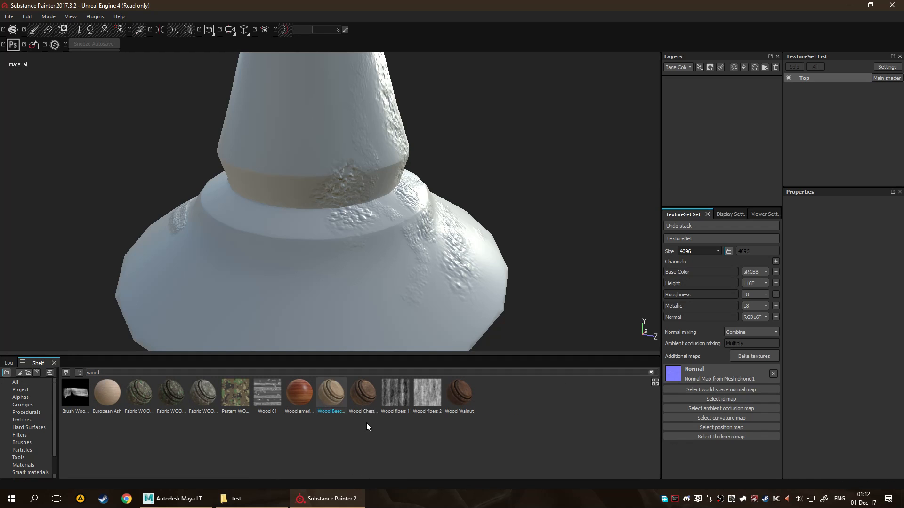
drag(459, 393, 677, 170)
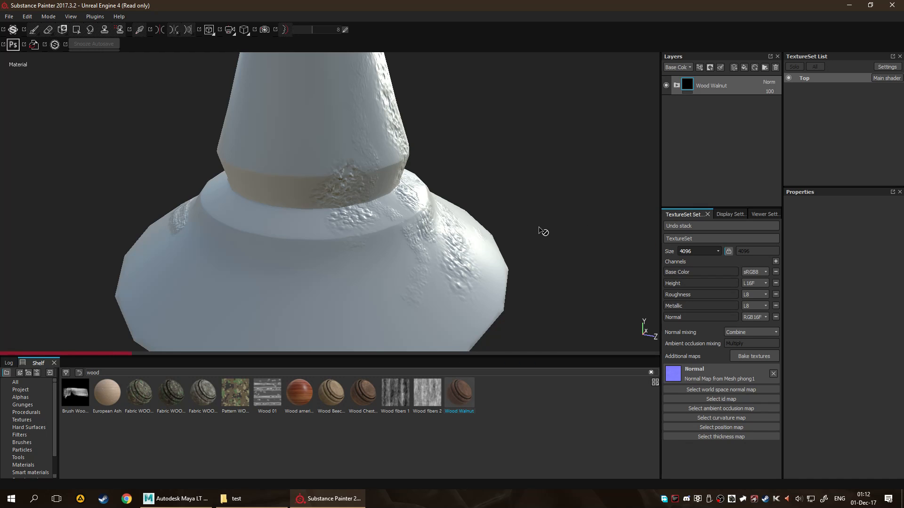
Examine how the Wood Walnut material combines with the baked normal detail on the cone and collar.
alt+drag(494, 259, 620, 234)
alt+right_drag(620, 234, 386, 238)
alt+drag(386, 238, 476, 330)
scroll(500, 279, up, 5)
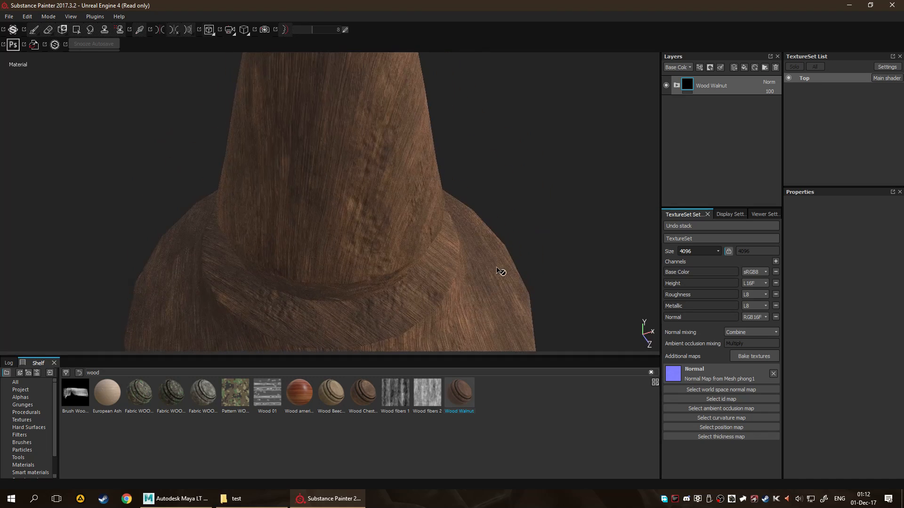
alt+drag(520, 277, 536, 178)
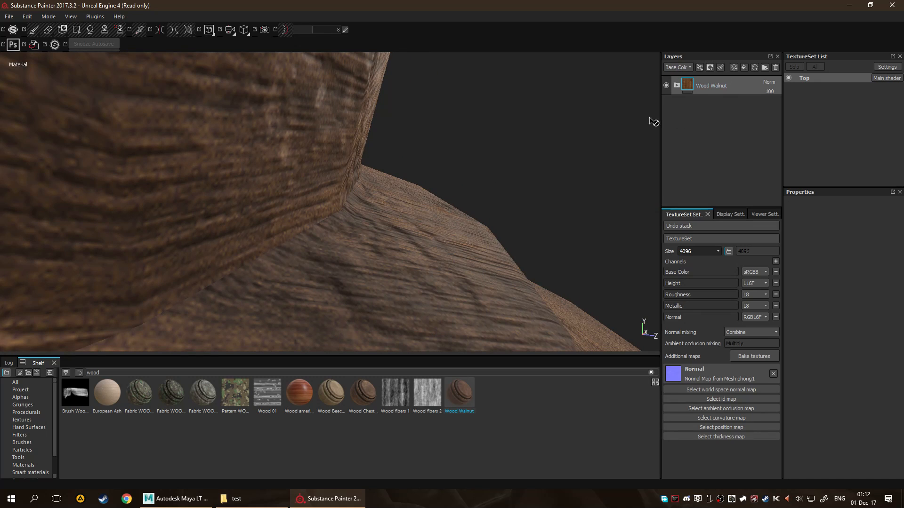
Expand the Wood Walnut layer group and assign the Sharpen filter to its sharpen effect.
click(676, 85)
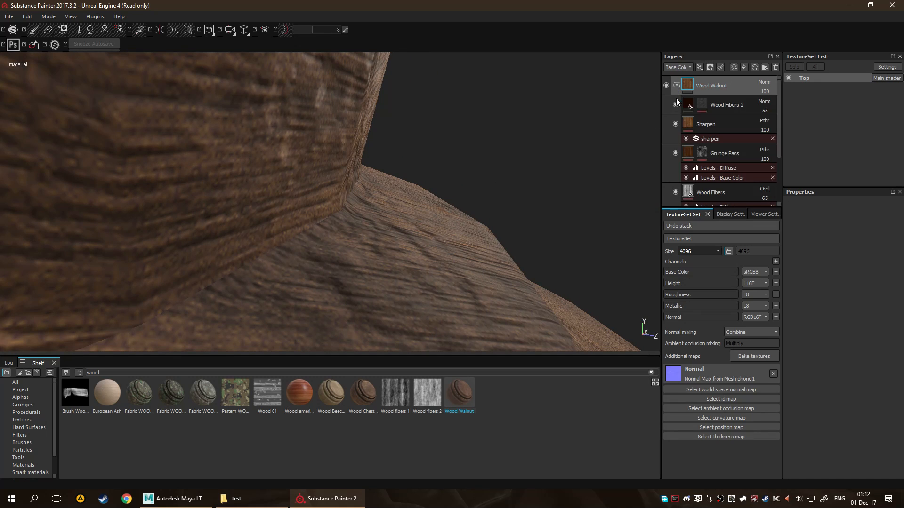
click(721, 137)
click(840, 230)
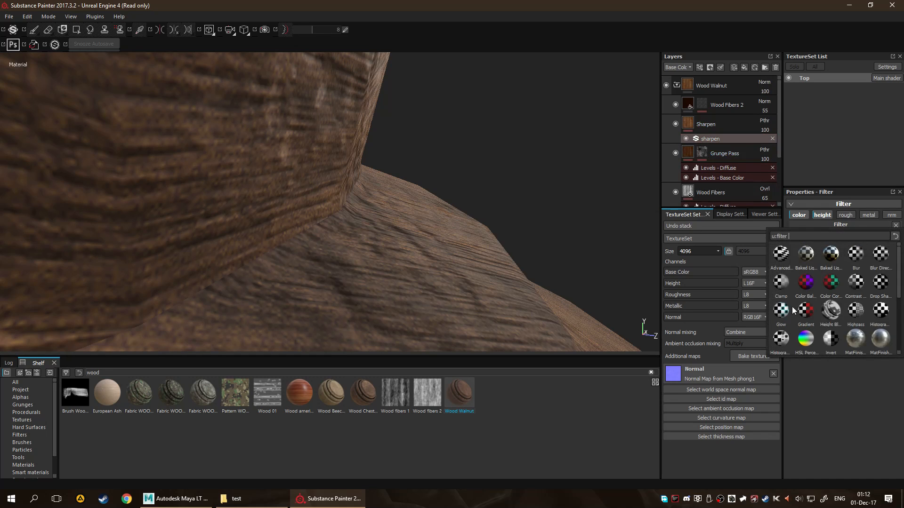
text(shar)
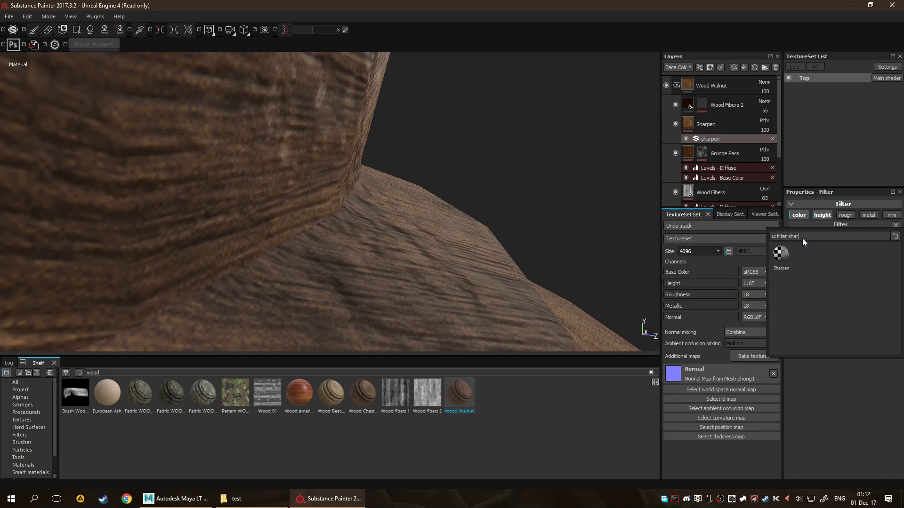
click(779, 255)
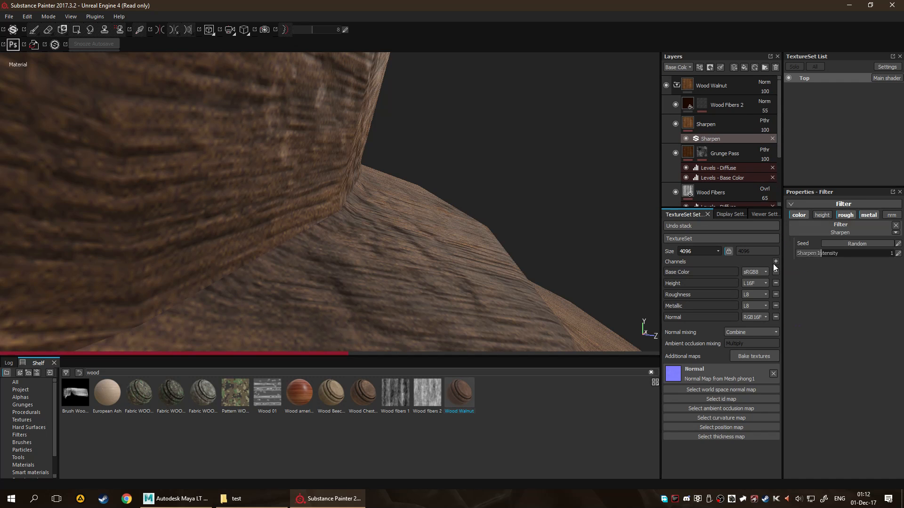
alt+drag(428, 253, 384, 269)
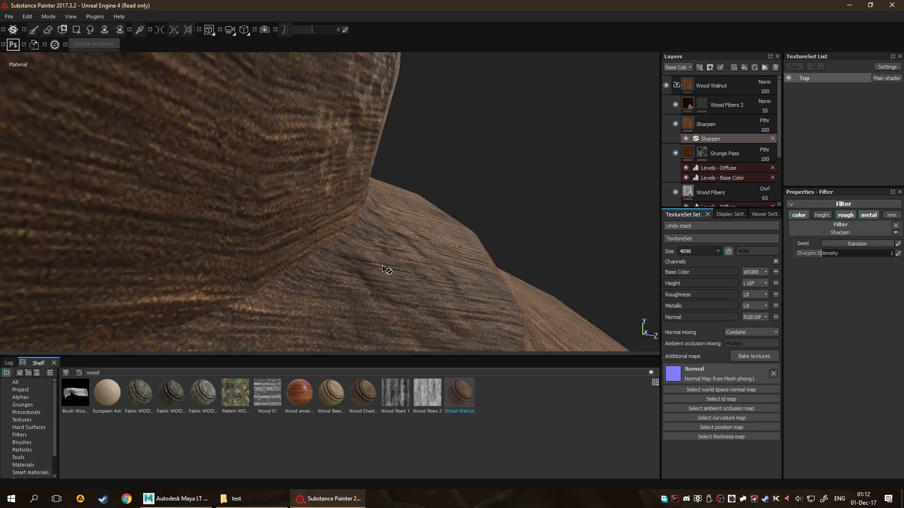
scroll(383, 270, up, 1)
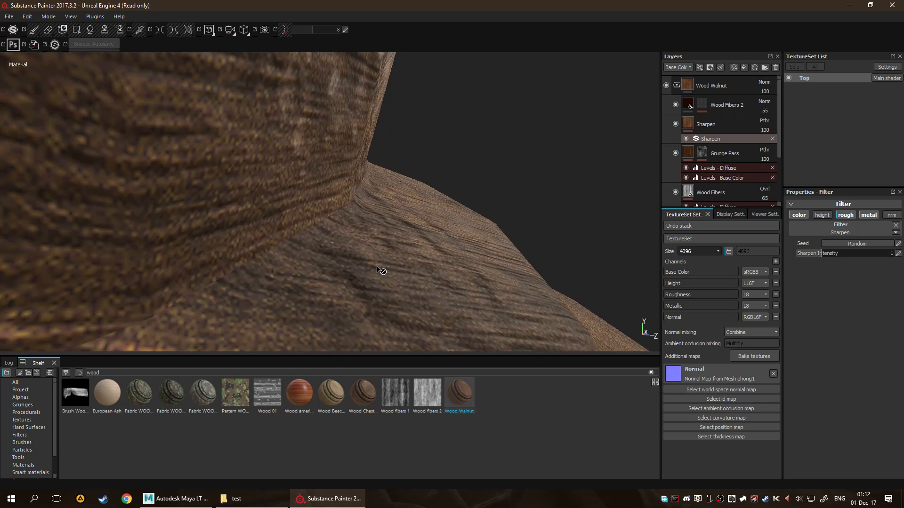
Set the Wood Fibers fill layer's projection to Tri-planar projection.
click(721, 157)
click(700, 157)
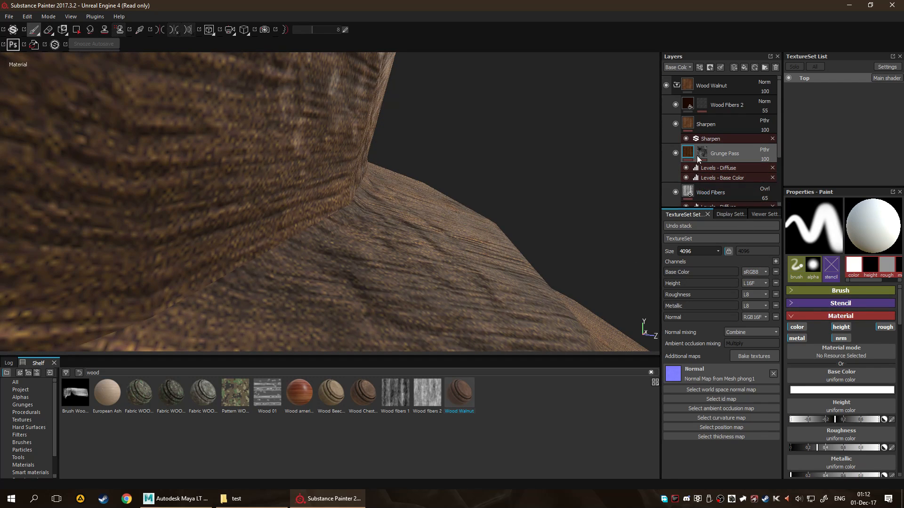
click(706, 183)
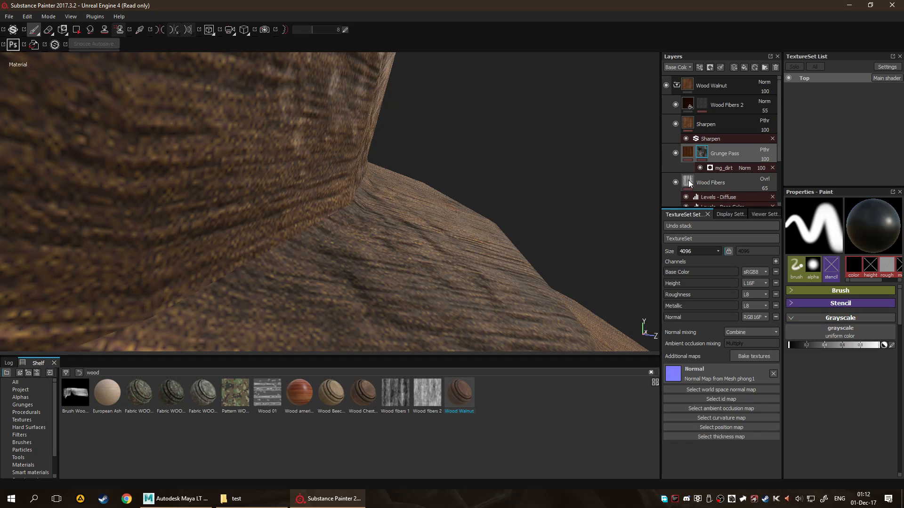
click(847, 217)
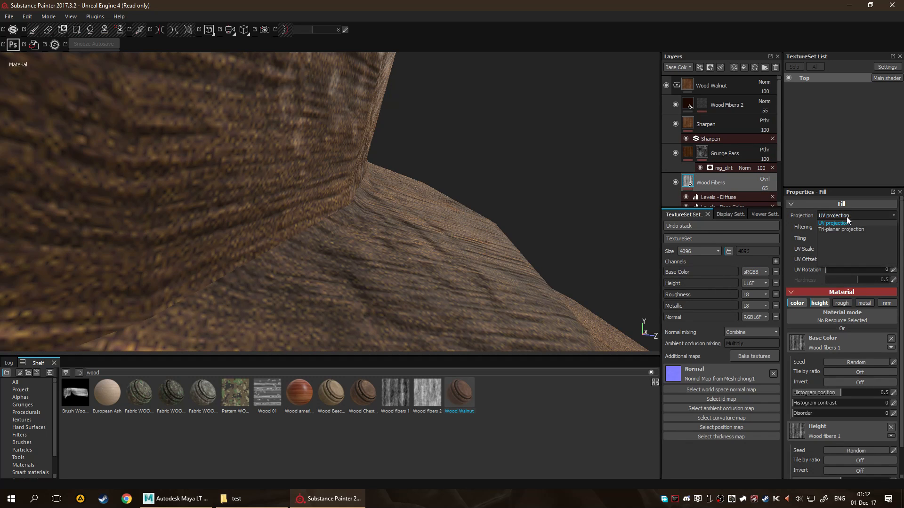
click(846, 230)
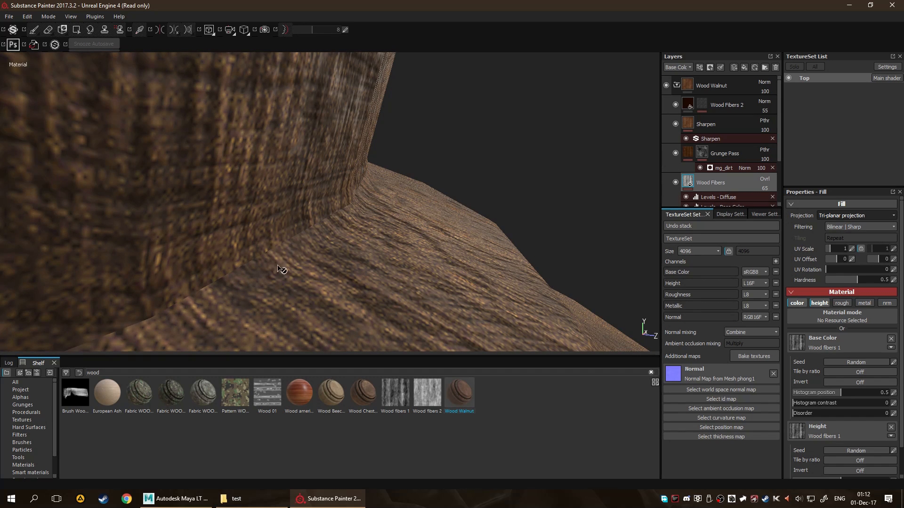
Set the Base fill layer at the end of the Wood Walnut group to Tri-planar projection.
scroll(724, 157, down, 2)
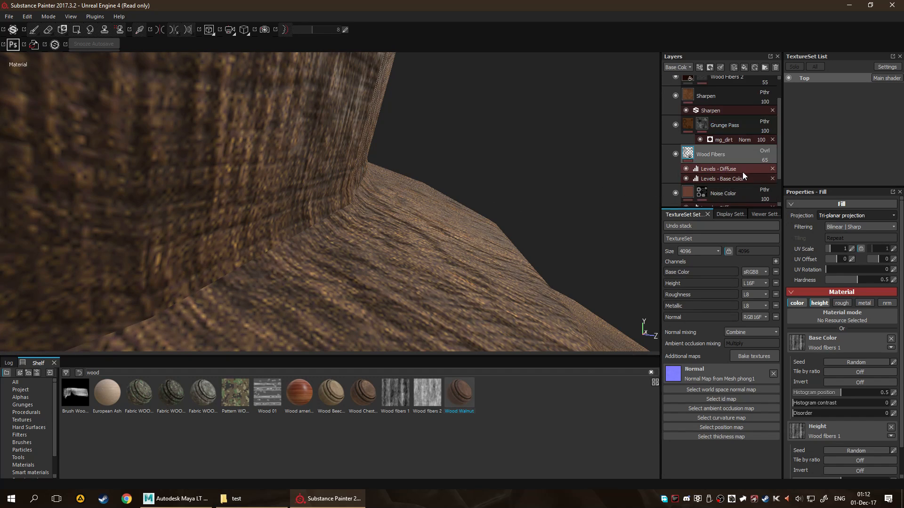
click(688, 168)
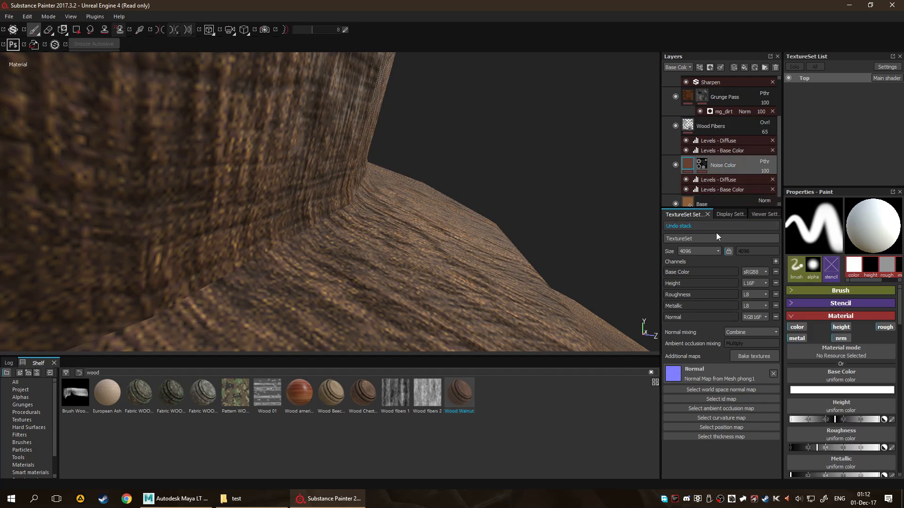
scroll(705, 174, down, 1)
click(706, 198)
click(854, 217)
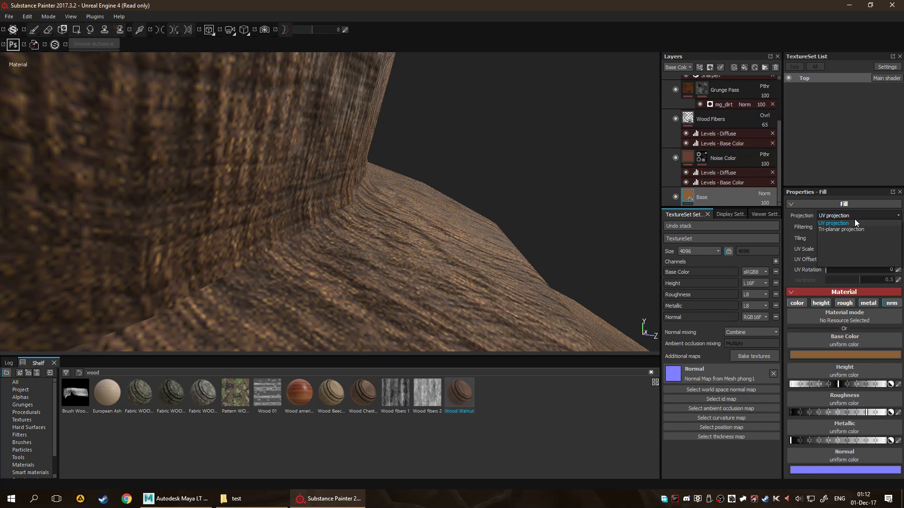
click(854, 231)
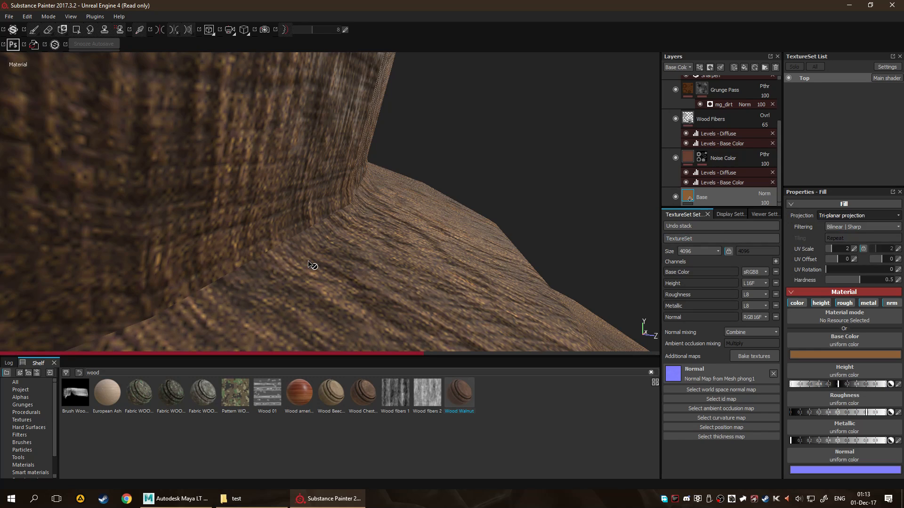
Set the Wood Fibers 2 fill layer's projection to Tri-planar projection.
scroll(701, 165, up, 3)
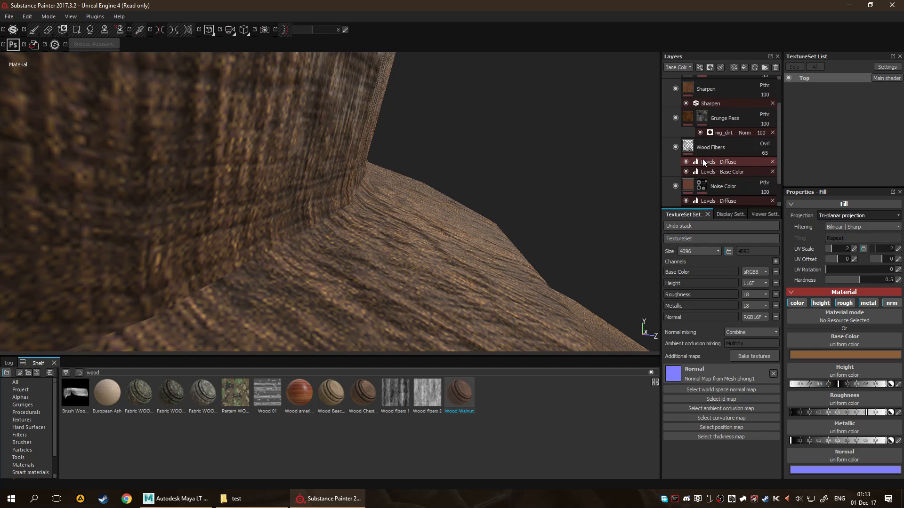
scroll(707, 161, up, 1)
click(727, 105)
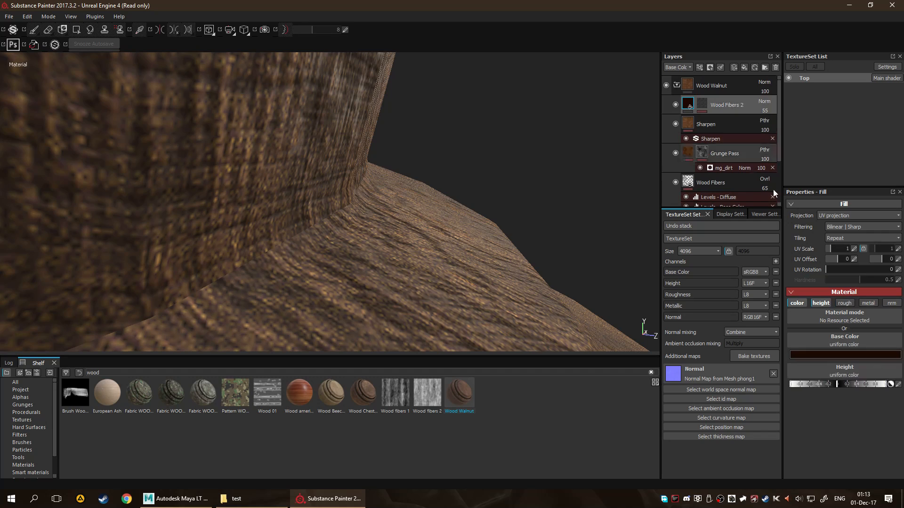
click(840, 224)
click(851, 231)
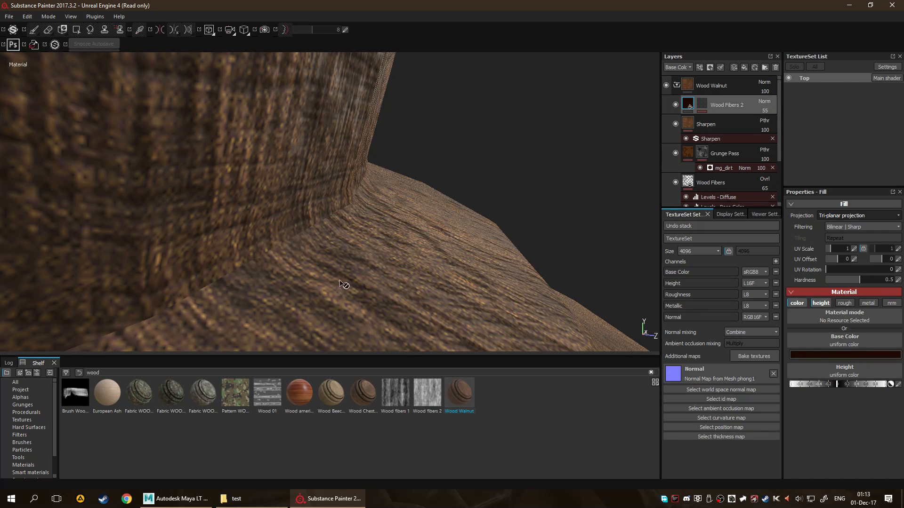
Examine the tri-planar wood grain and baked detail on the cone, collar and brim.
alt+drag(249, 275, 485, 230)
scroll(487, 251, down, 1)
alt+drag(487, 286, 473, 244)
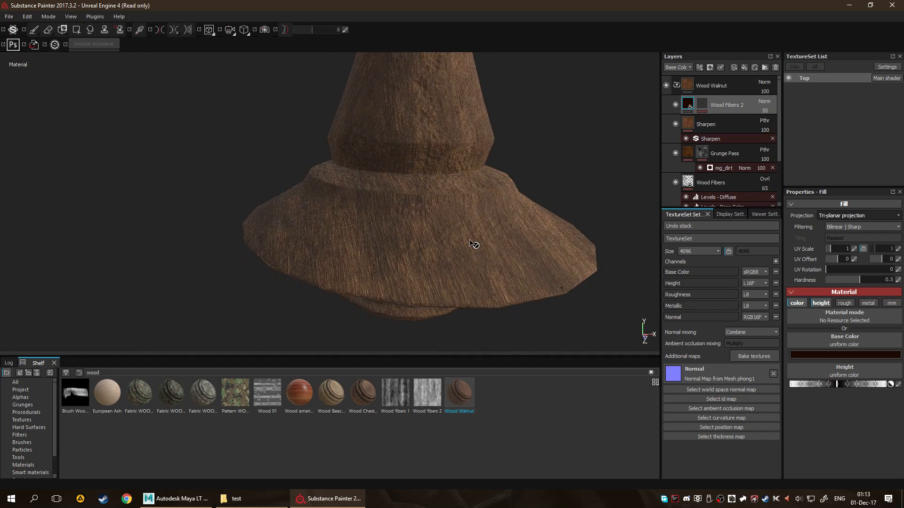
scroll(473, 240, down, 5)
alt+middle_drag(515, 137, 454, 320)
scroll(456, 311, up, 3)
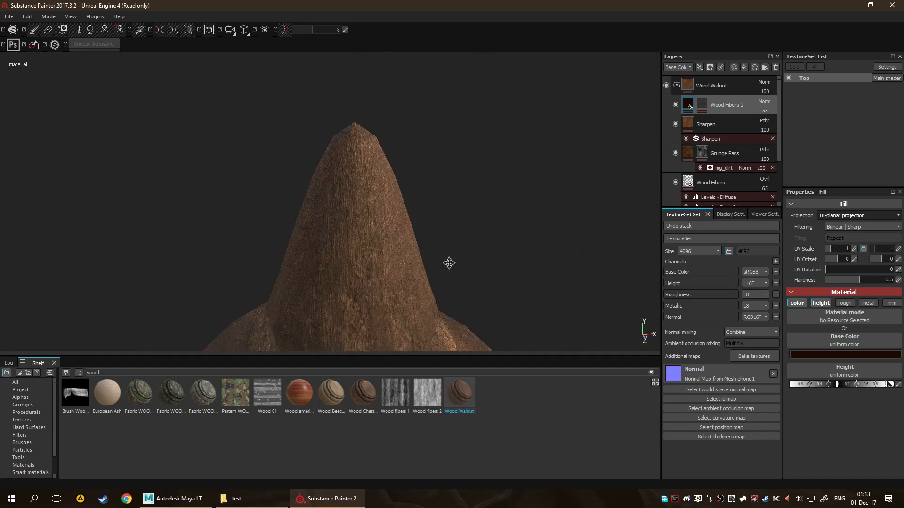
alt+middle_drag(444, 271, 484, 164)
scroll(485, 163, up, 3)
alt+drag(375, 165, 430, 239)
alt+middle_drag(430, 239, 450, 183)
scroll(450, 183, down, 2)
alt+drag(430, 211, 382, 245)
alt+middle_drag(382, 244, 438, 137)
alt+drag(447, 219, 464, 190)
alt+middle_drag(464, 189, 447, 158)
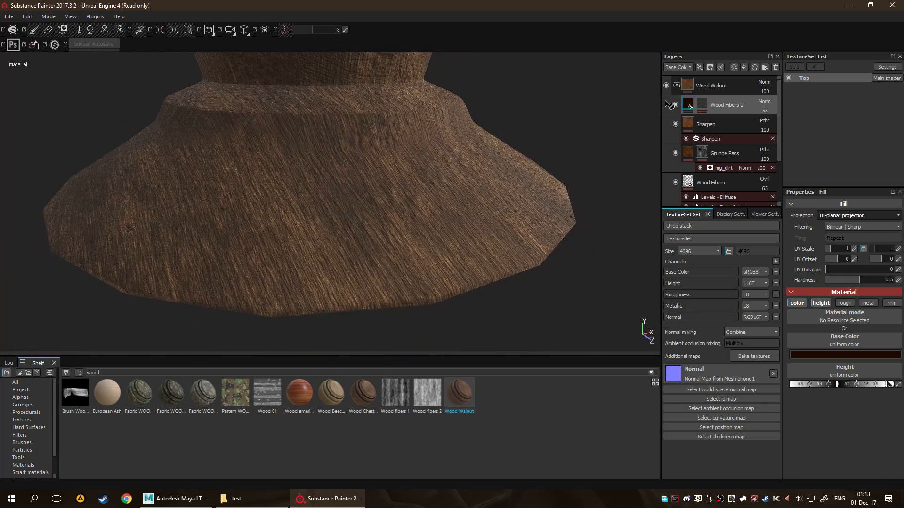
Hide the Wood Walnut group and open the texture baking settings, selecting the High Definition Meshes entry.
click(665, 85)
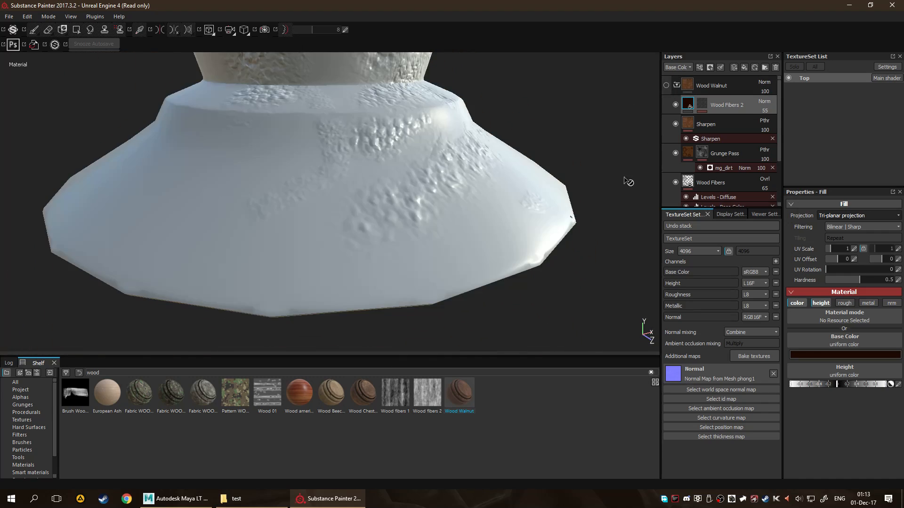
click(738, 400)
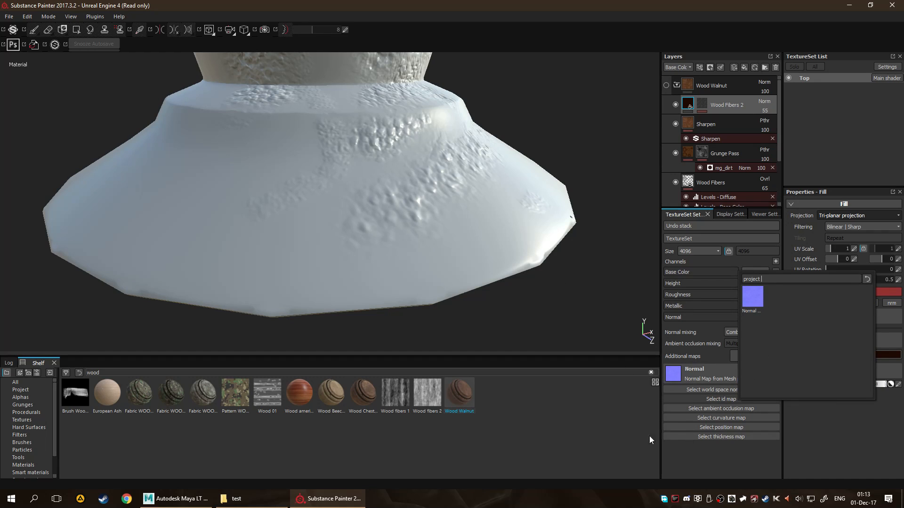
click(588, 438)
click(753, 356)
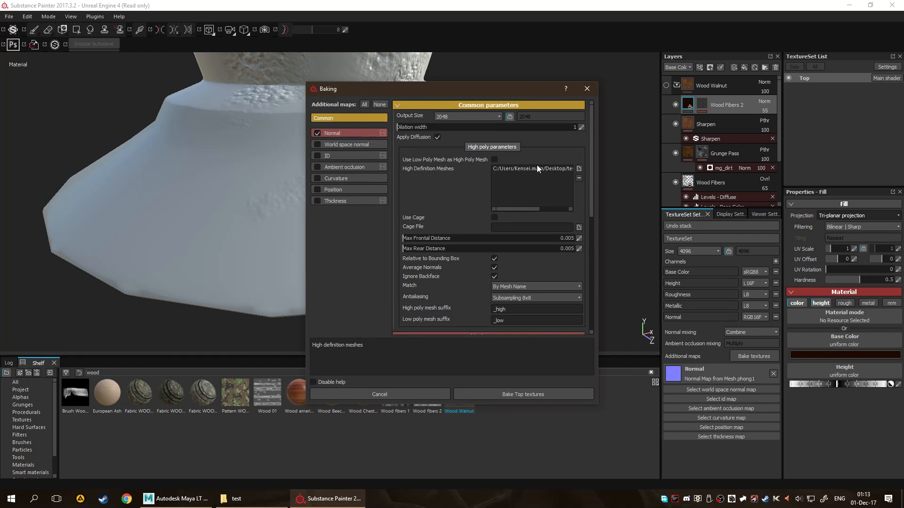
click(552, 169)
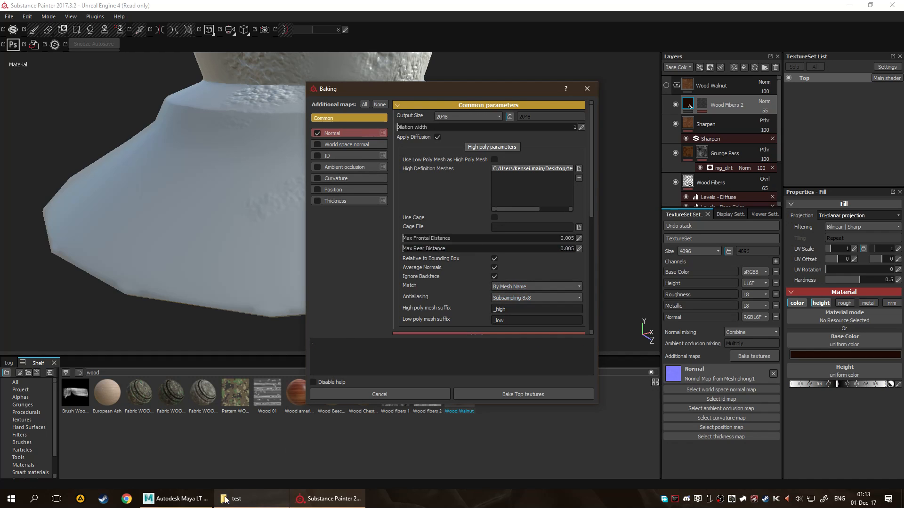
Switch to Maya LT and unhide the Top_low_ID mesh.
click(175, 498)
scroll(416, 325, up, 2)
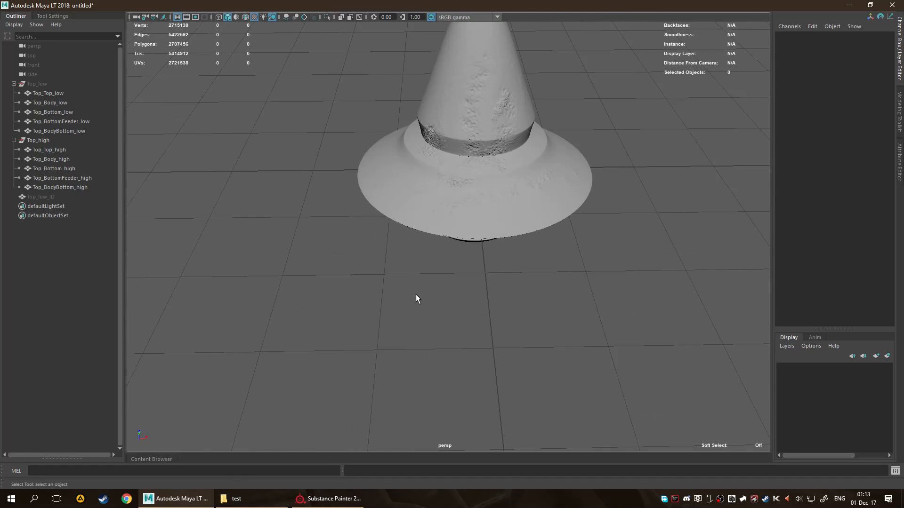
click(46, 196)
key(h)
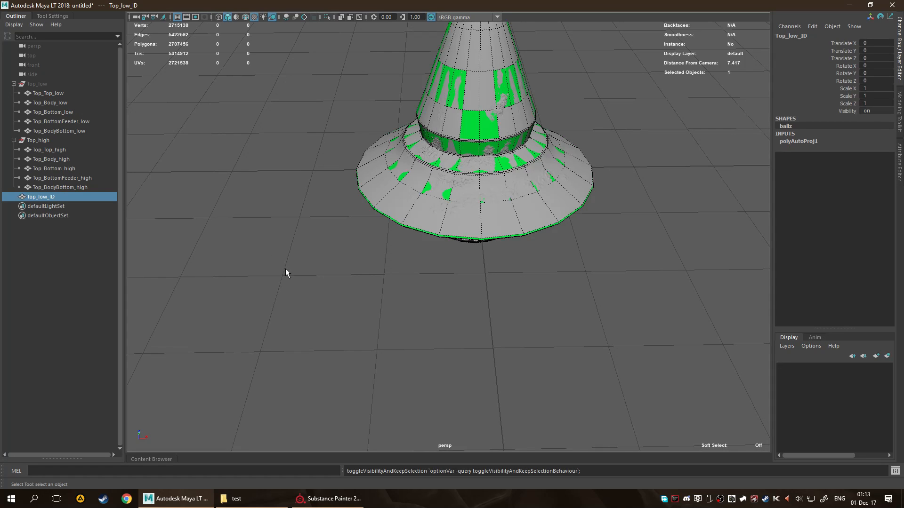
alt+drag(151, 221, 187, 220)
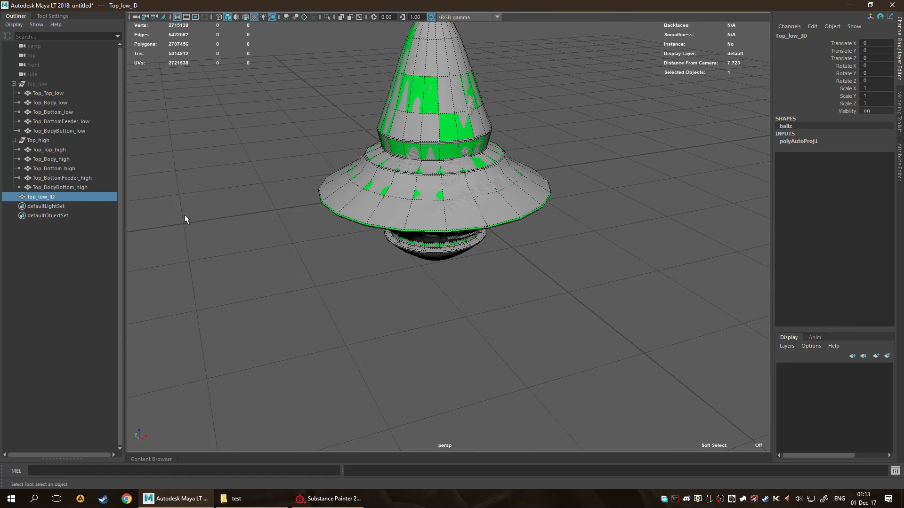
Try to transfer shading sets from Top_low_ID to the Top_high group using World sample space and Closest to point.
shift+click(50, 140)
click(263, 270)
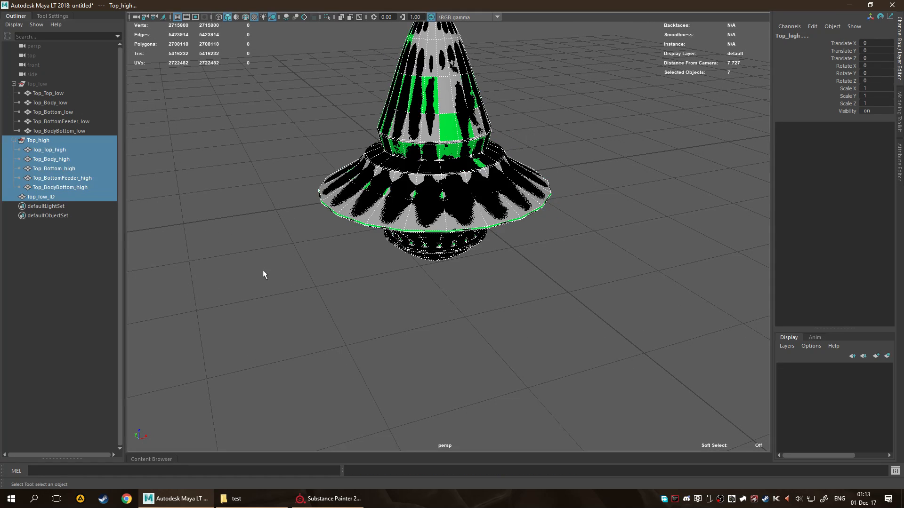
click(58, 195)
ctrl+click(52, 141)
key(space)
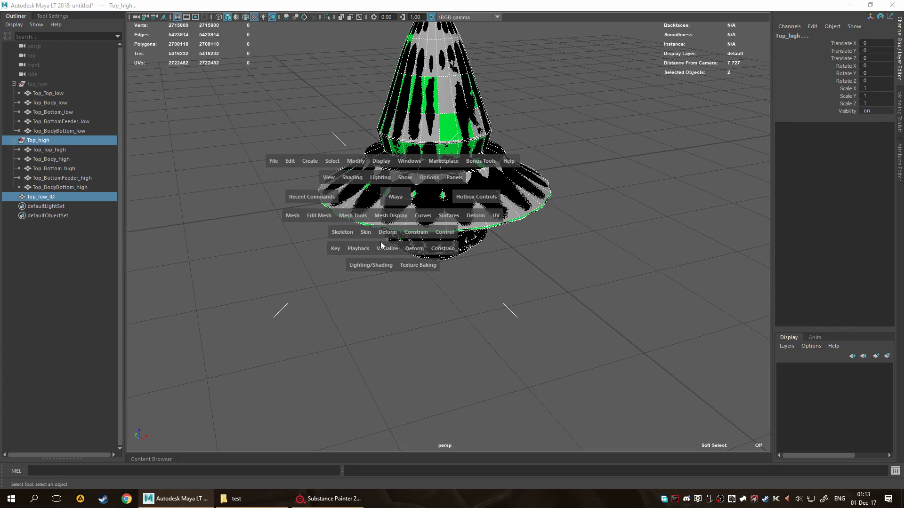
click(291, 217)
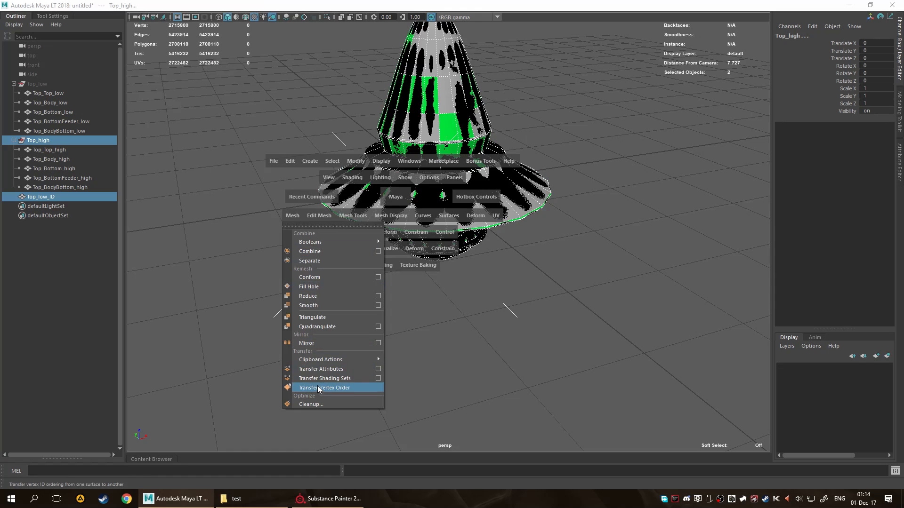
click(378, 380)
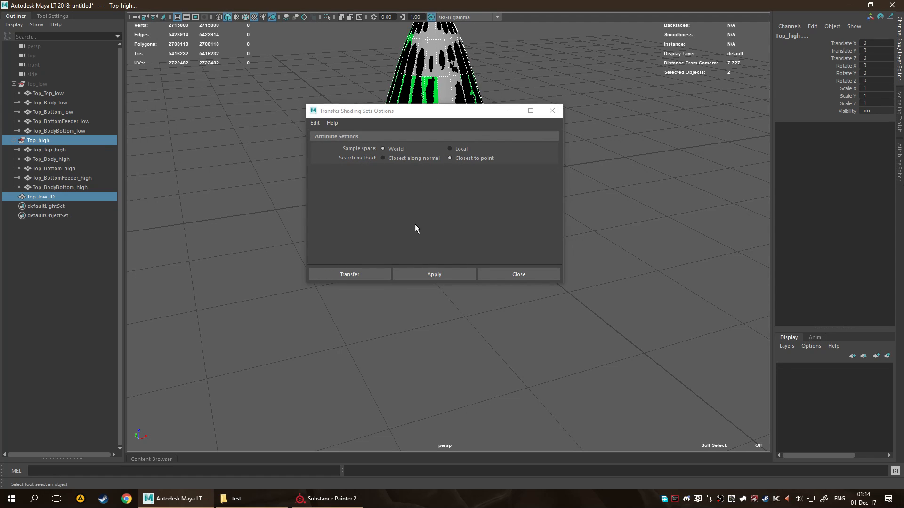
click(360, 277)
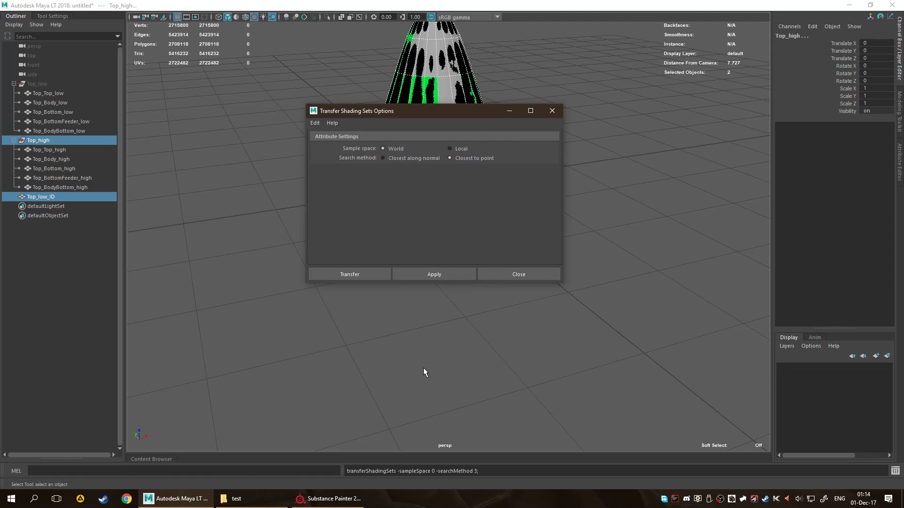
click(512, 278)
Hide the Top_low_ID mesh so only the high-poly meshes are displayed.
click(29, 199)
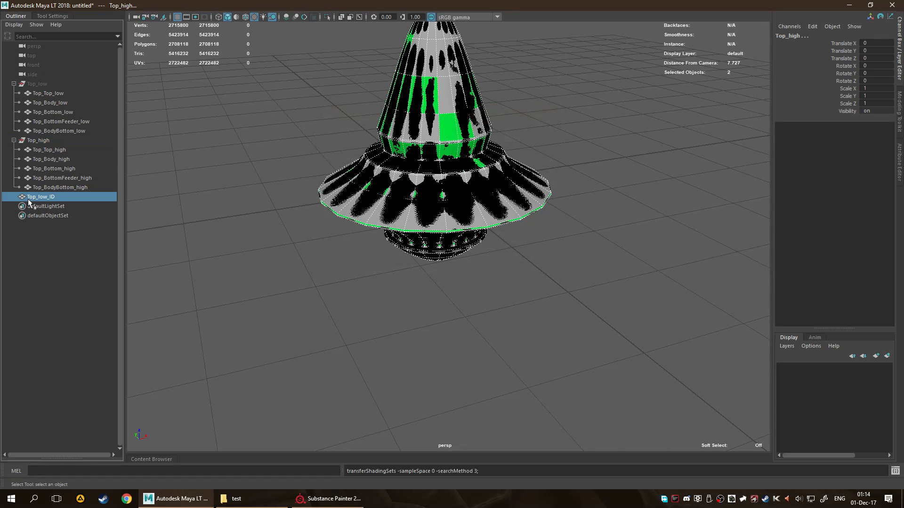
key(ctrl+h)
alt+drag(387, 302, 426, 308)
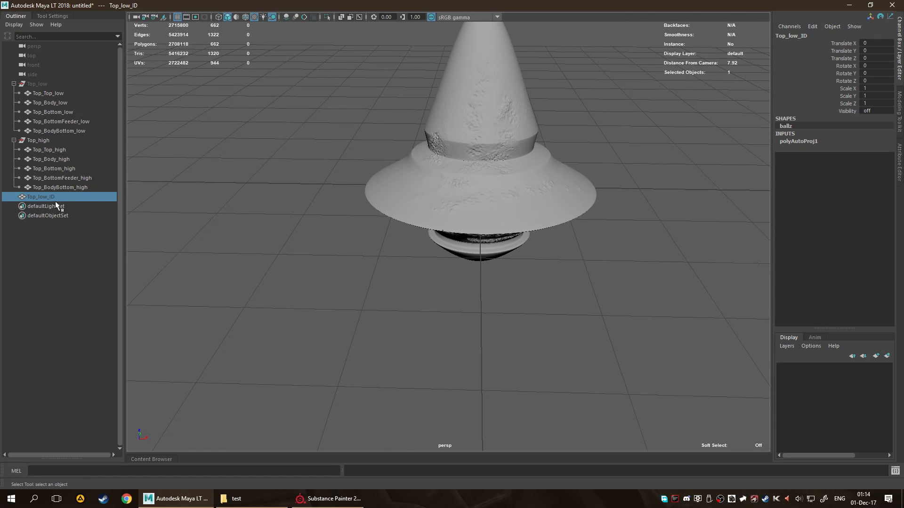
Transfer all color sets from Top_low_ID to the five high-poly meshes, with UV sets off, World sample space and Closest to point.
drag(61, 185, 61, 152)
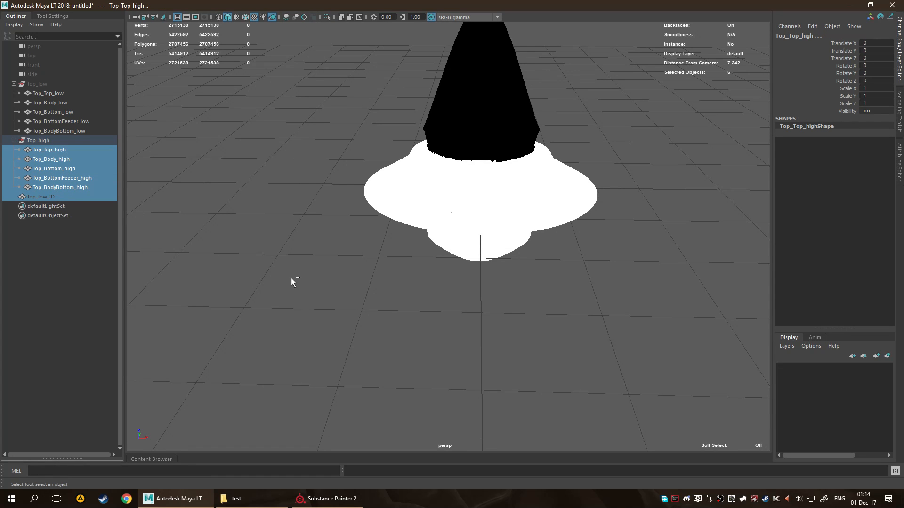
key(ctrl+e)
key(Escape)
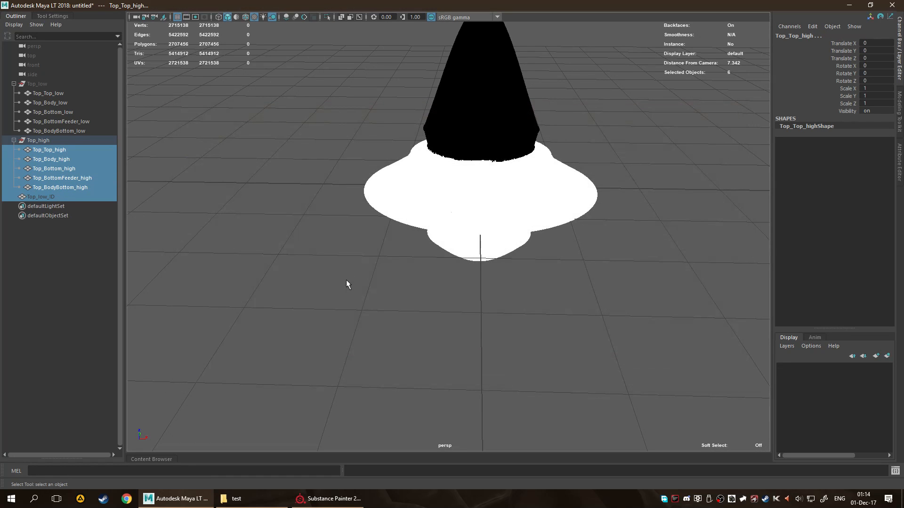
key(space)
click(256, 293)
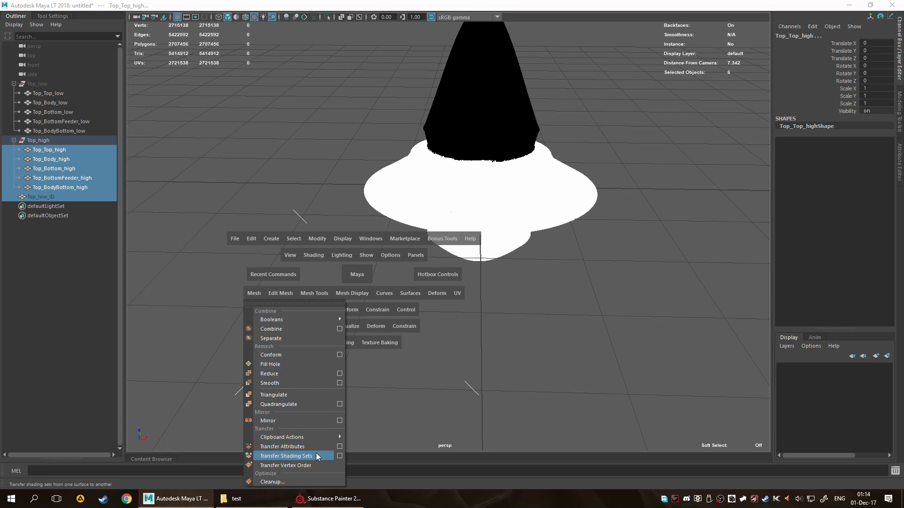
click(178, 384)
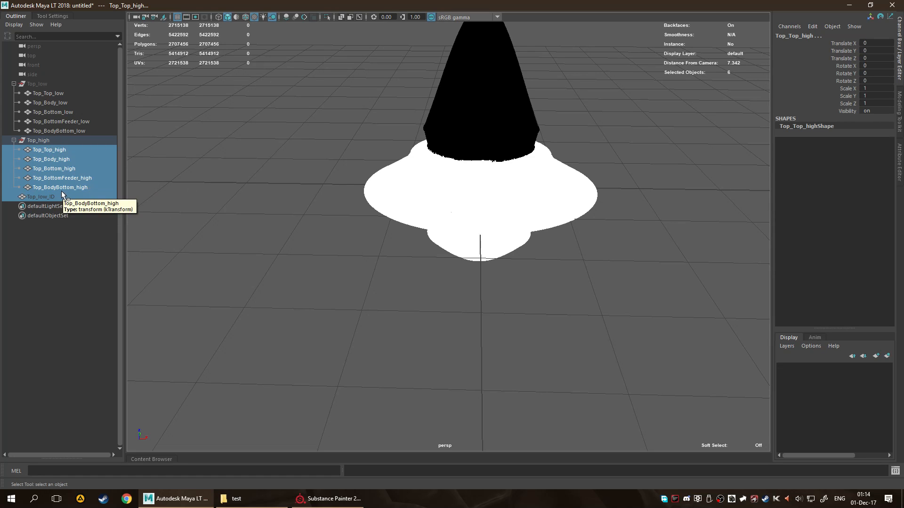
key(space)
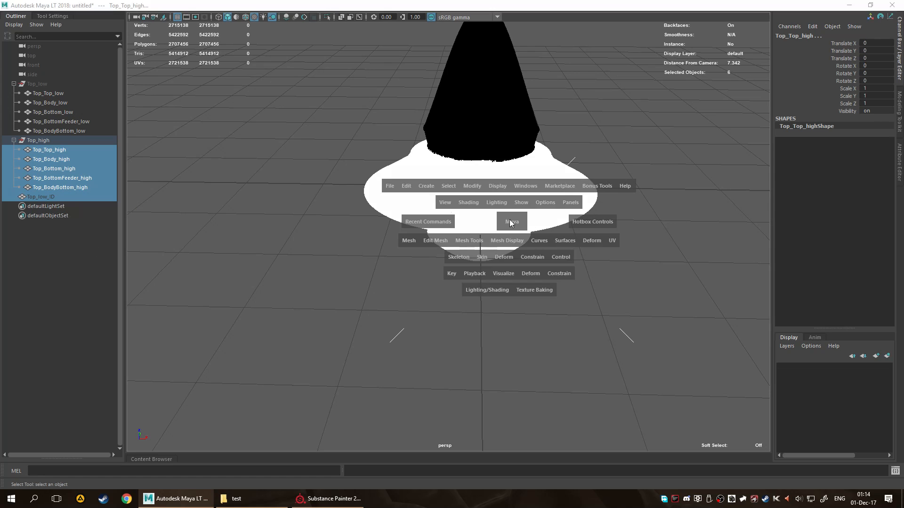
click(409, 241)
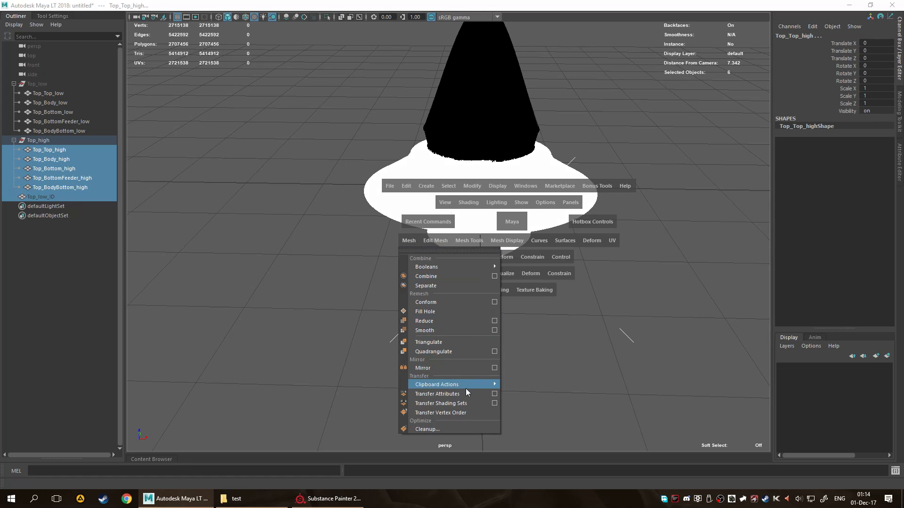
click(494, 394)
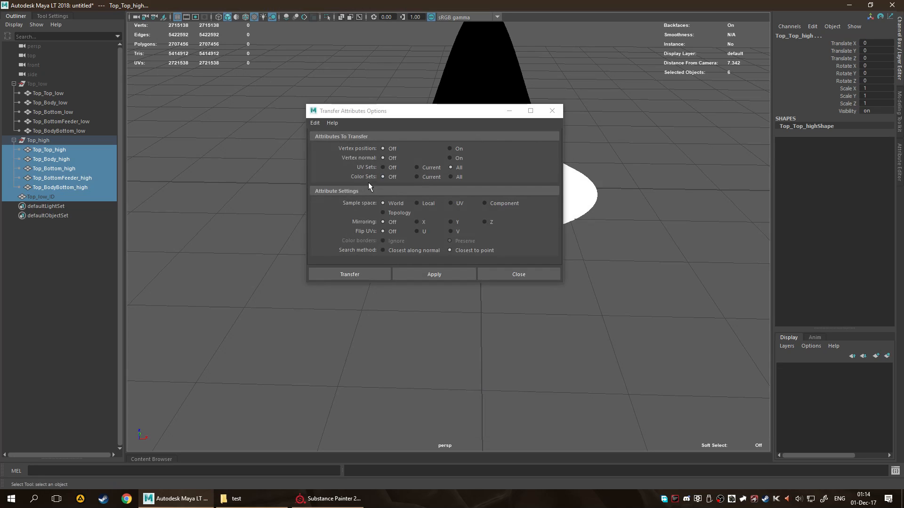
click(392, 168)
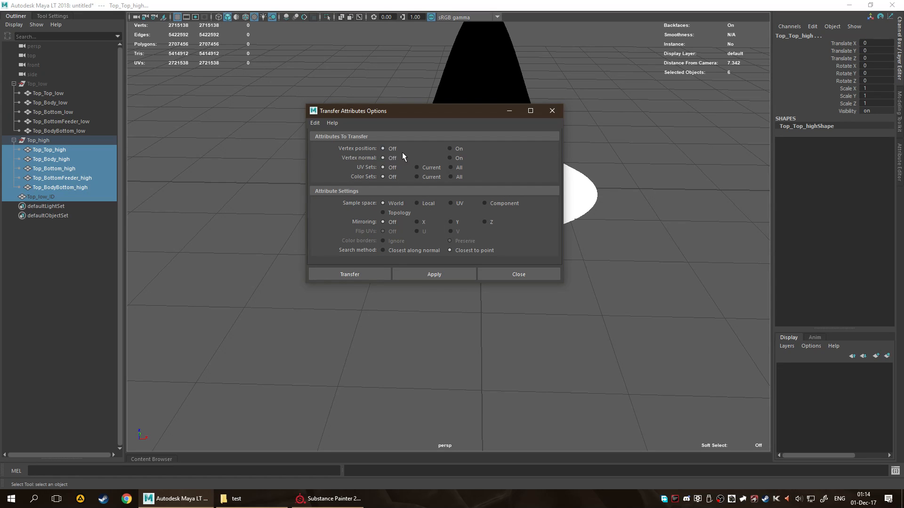
click(416, 177)
click(454, 178)
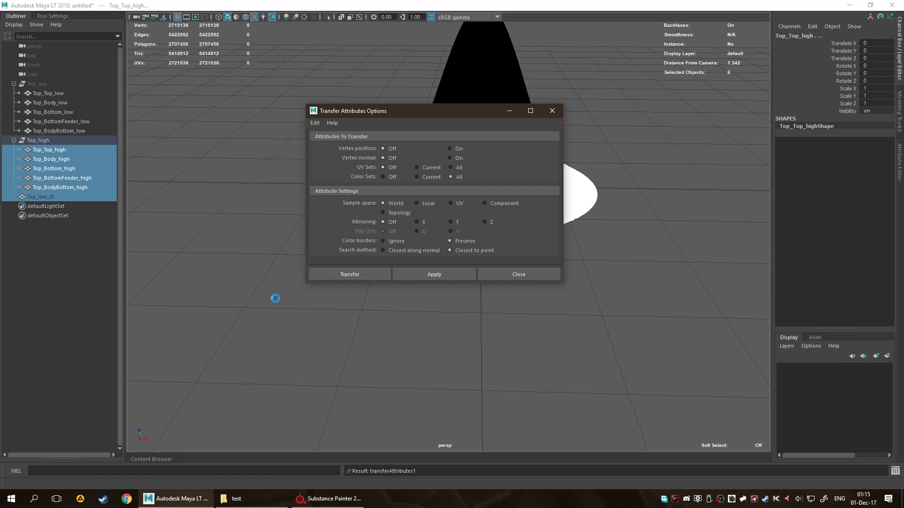
Switch to Substance Painter and enable only the ID map for baking, excluding Normal.
click(329, 498)
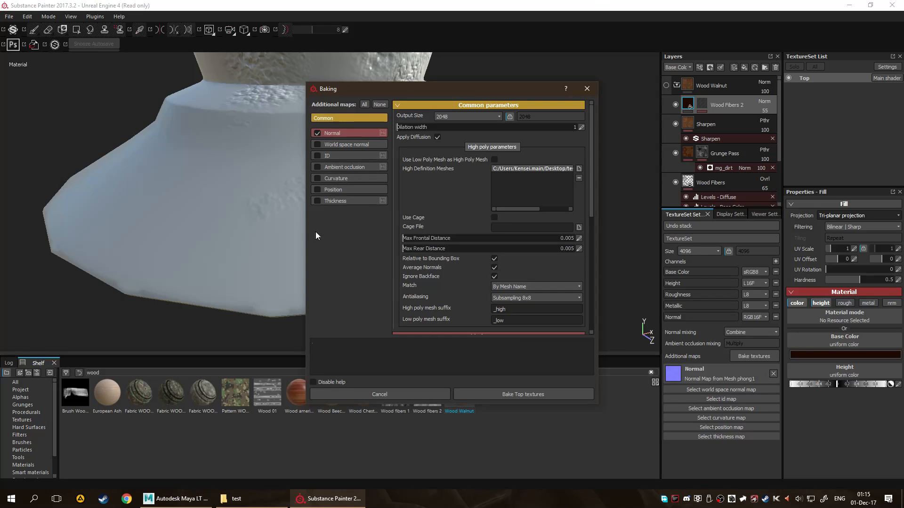
click(318, 133)
click(317, 156)
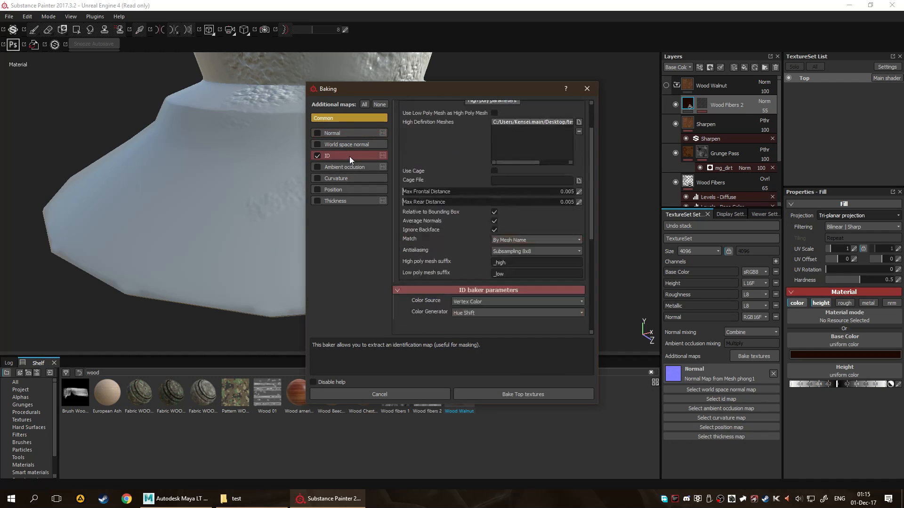
Replace the high definition mesh entry with Top_textureSet_ID.fbx from the test folder.
scroll(485, 209, up, 10)
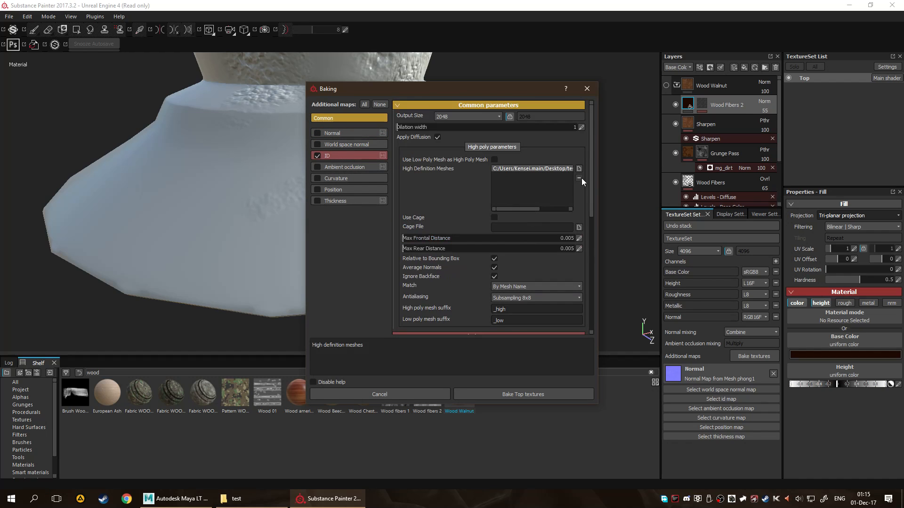
click(578, 178)
click(578, 169)
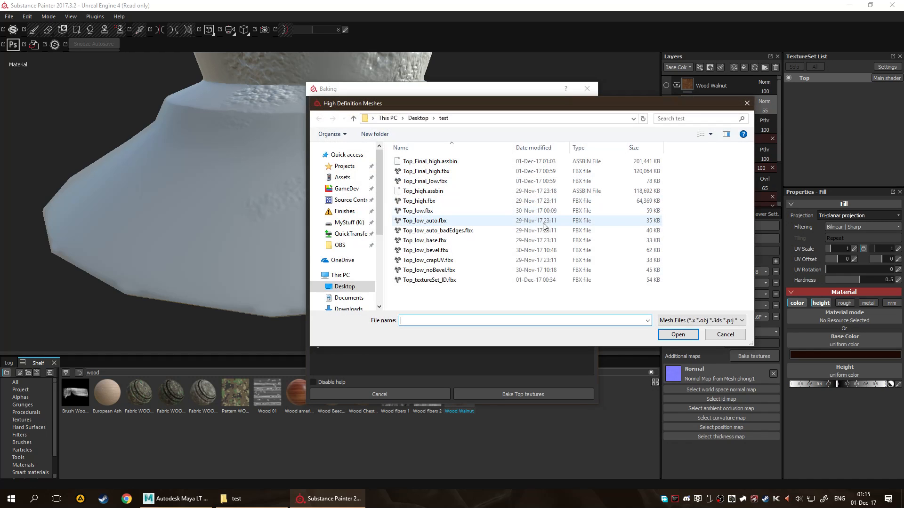
double_click(486, 281)
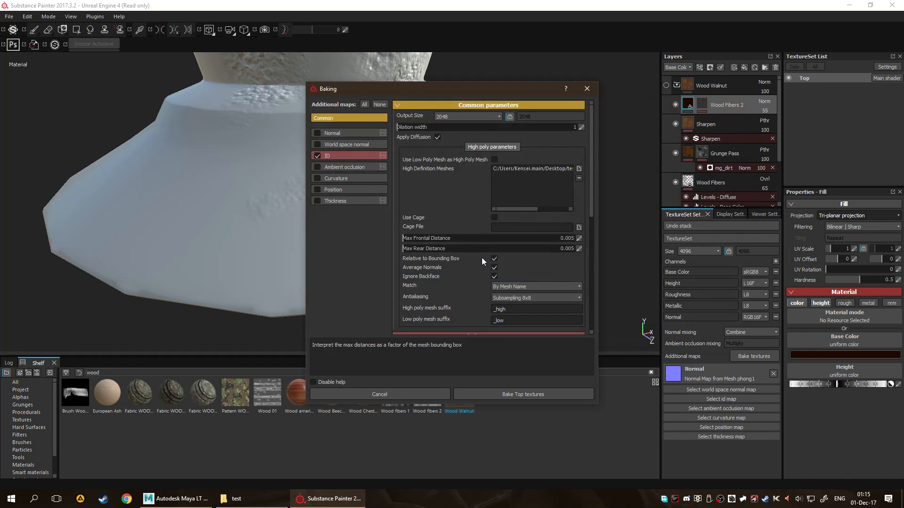
Set mesh matching to Always and try to bake the ID map for the Top texture set.
click(501, 285)
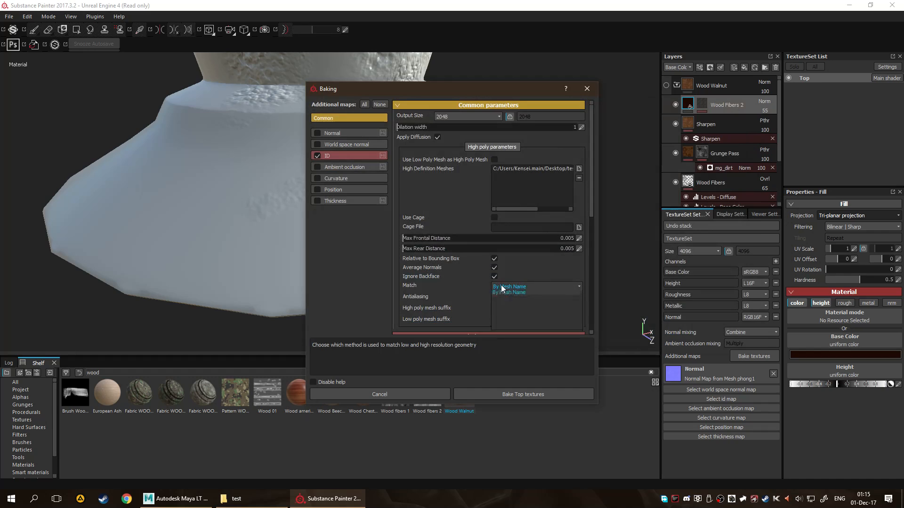
click(510, 295)
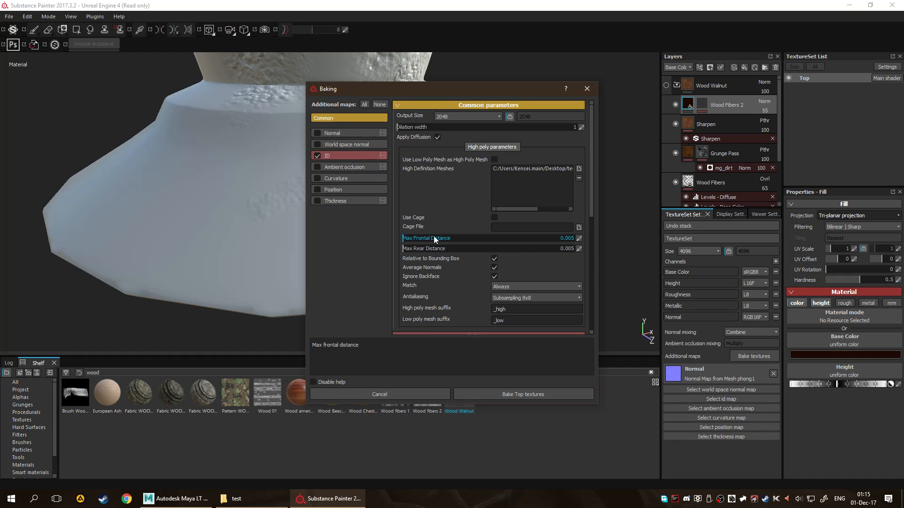
click(523, 394)
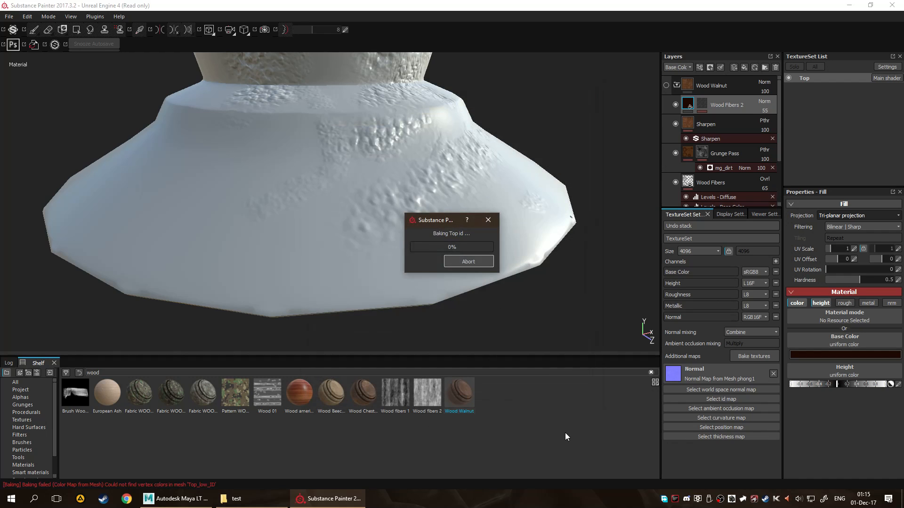
key(Return)
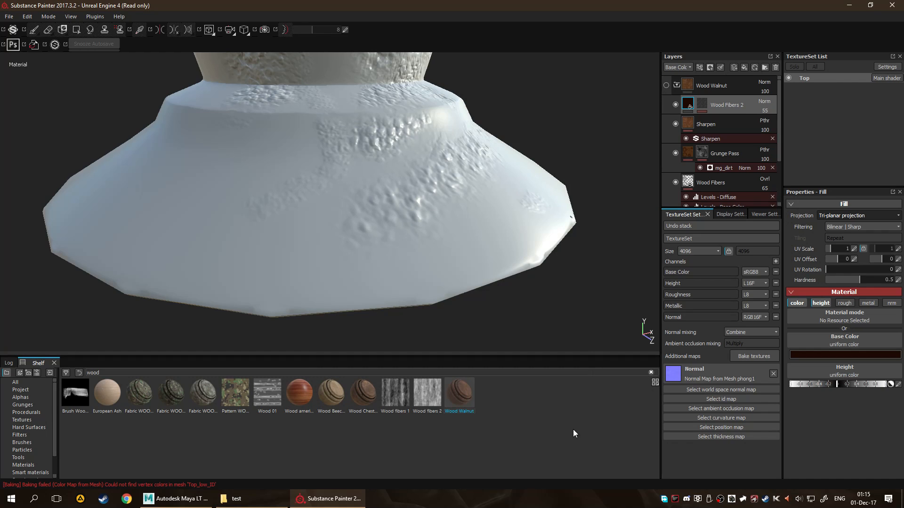
Check the selectable ID maps for the texture set and collapse the Wood Walnut layer group.
click(709, 400)
click(576, 425)
scroll(498, 306, down, 4)
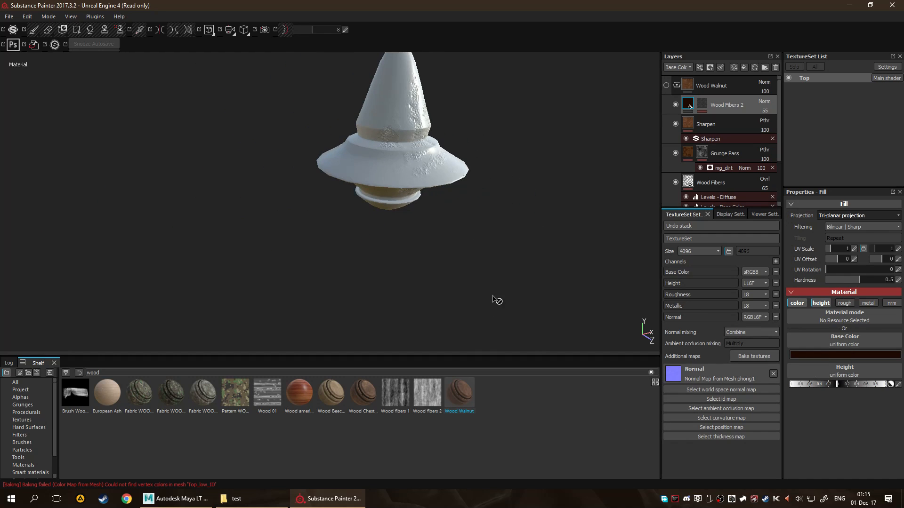
alt+middle_drag(482, 163, 471, 235)
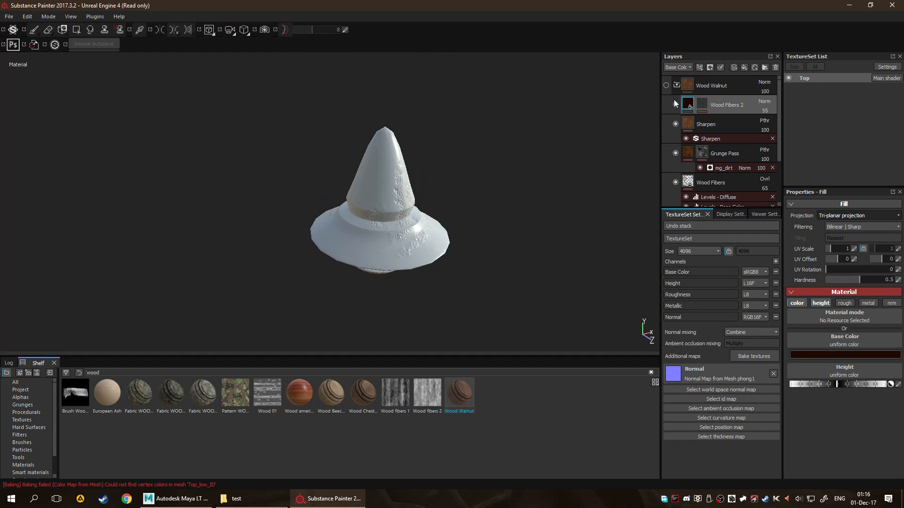
click(677, 85)
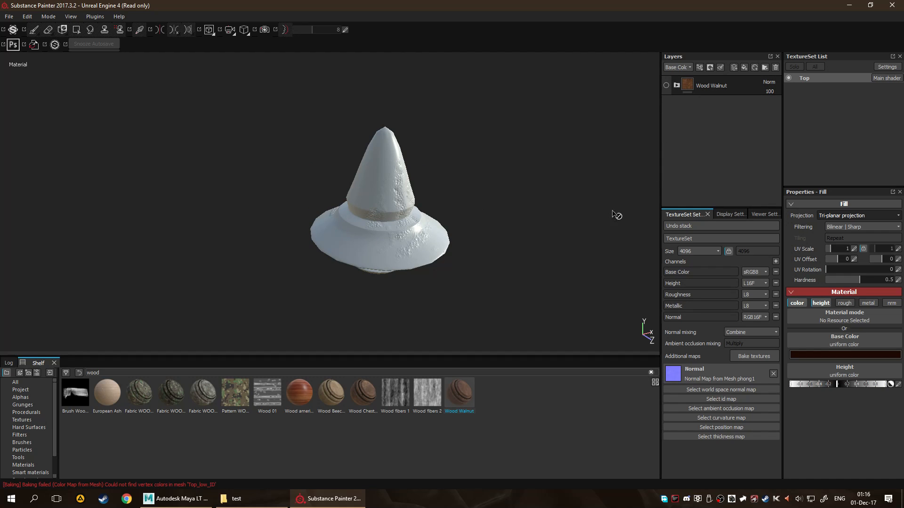
scroll(435, 264, up, 2)
alt+drag(437, 265, 449, 227)
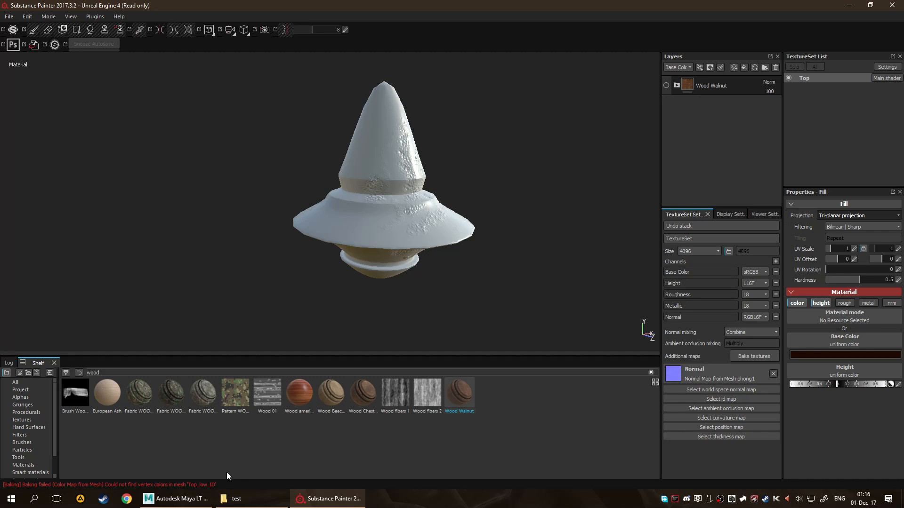
Check the high definition mesh file in the bake settings against the files in the test folder.
click(235, 498)
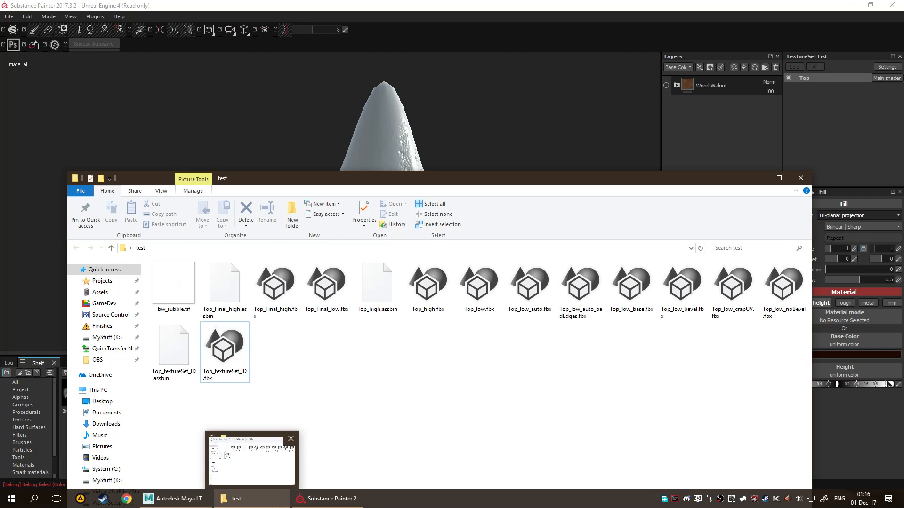
click(273, 507)
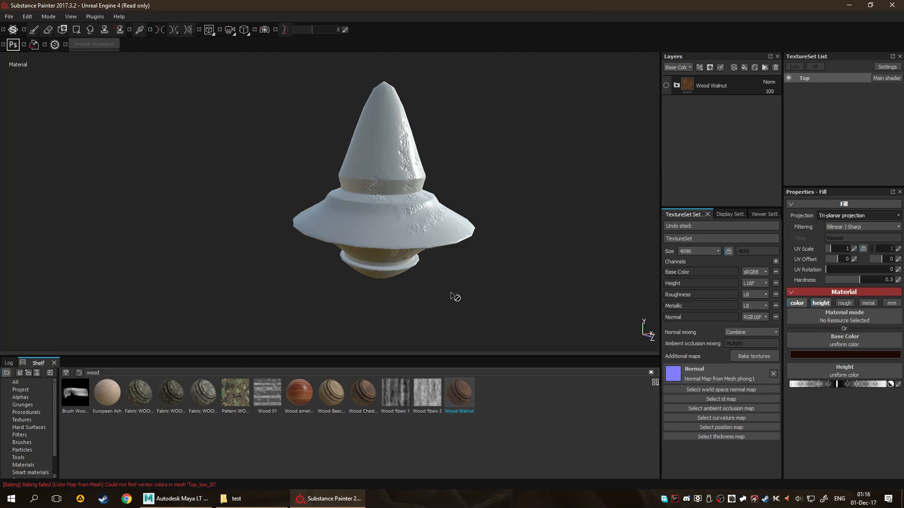
click(761, 357)
drag(513, 209, 577, 217)
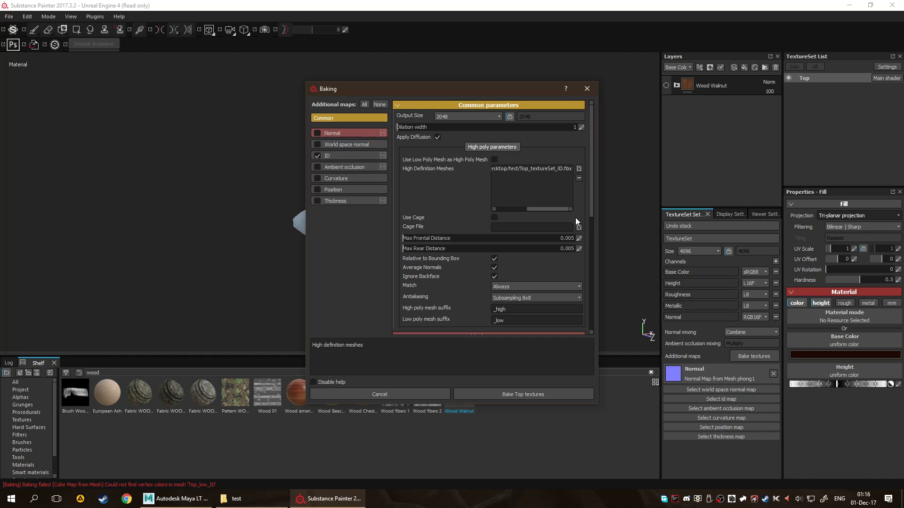
click(253, 498)
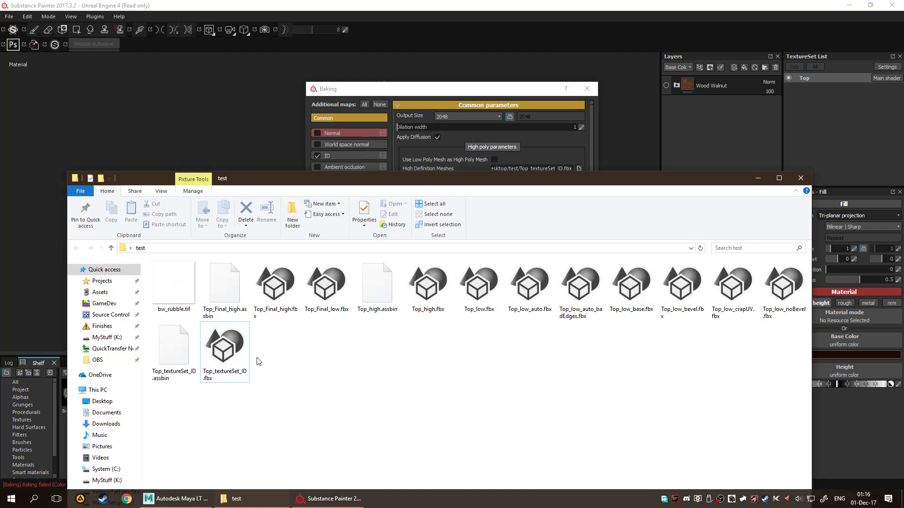
click(249, 498)
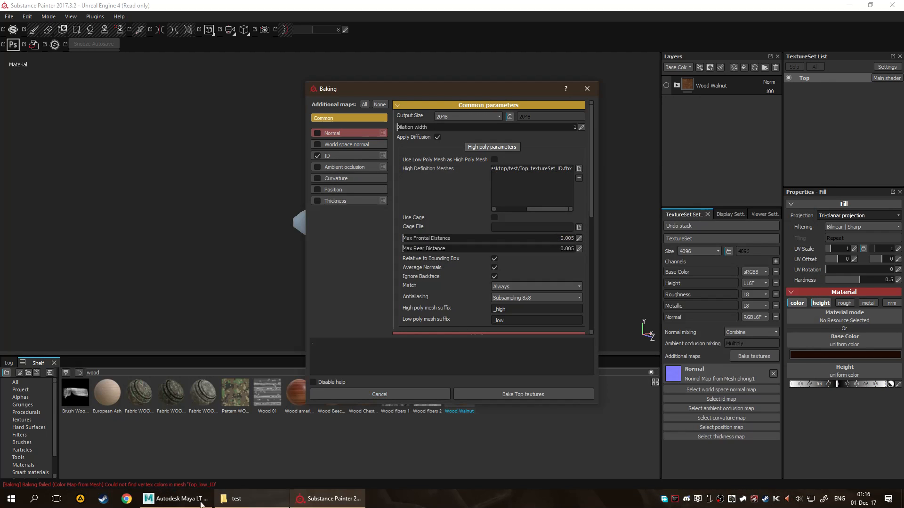
Switch to Maya LT and temporarily show the Top_low_ID mesh to examine its material coloring.
click(175, 498)
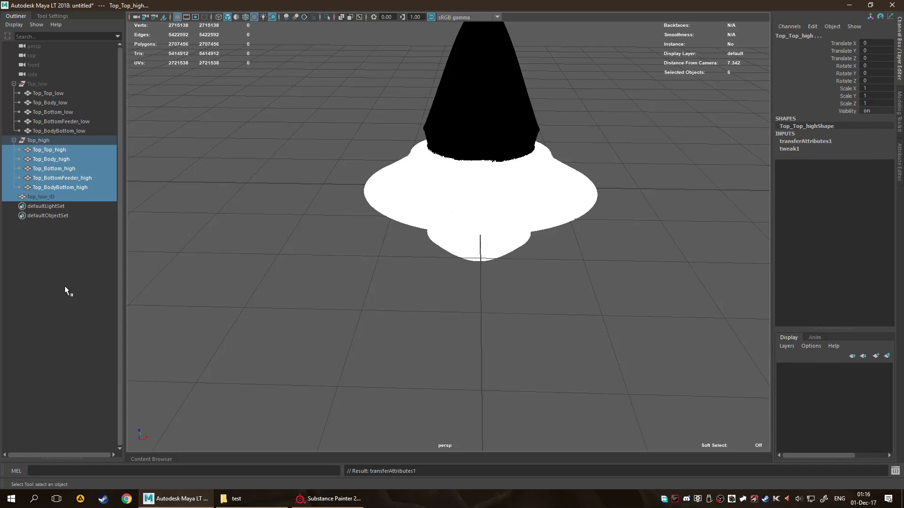
click(62, 273)
click(50, 197)
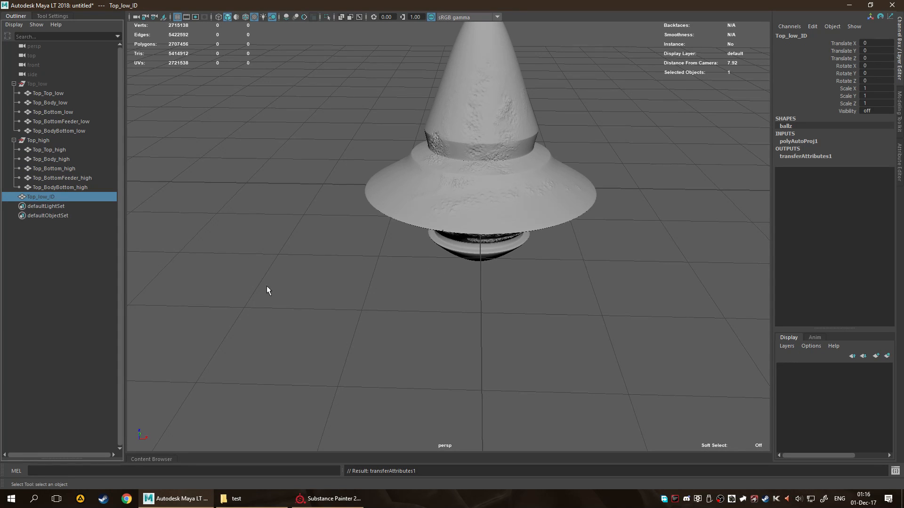
key(h)
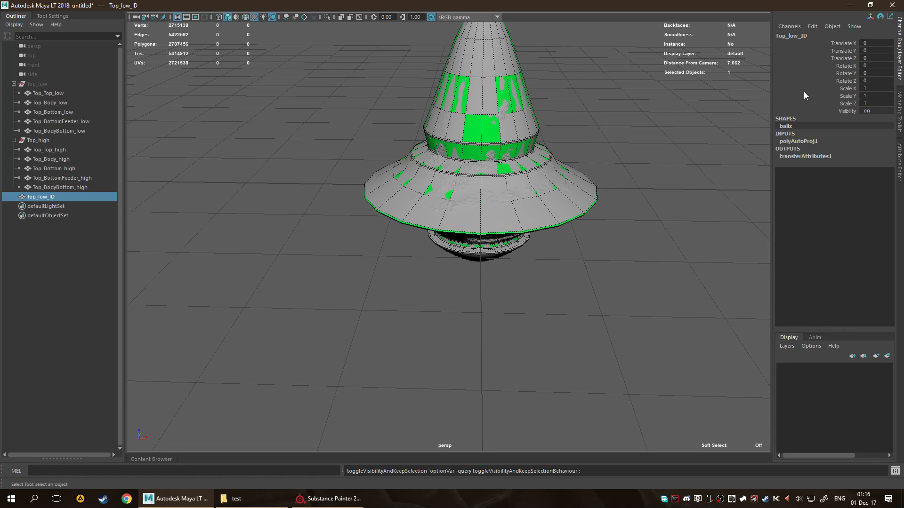
key(h)
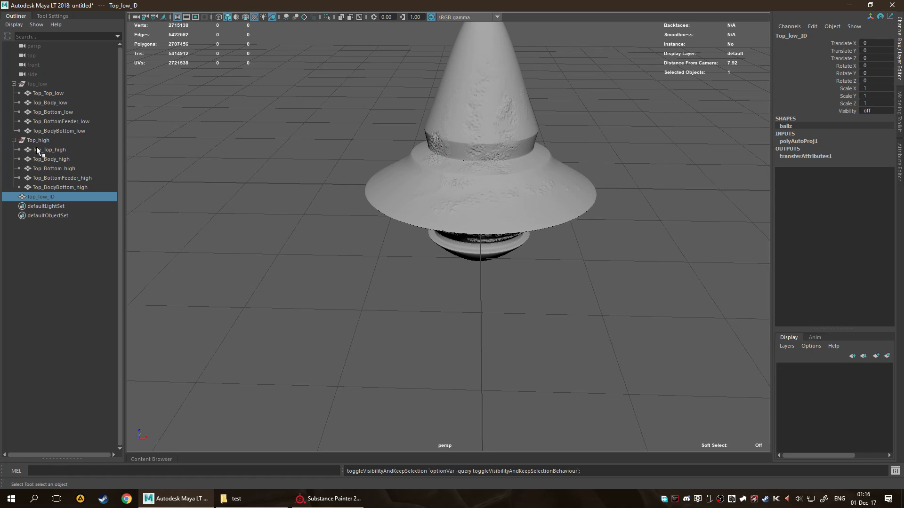
Inspect the Top_high group and its individual high-poly meshes, ending with Top_BodyBottom_high selected.
click(49, 142)
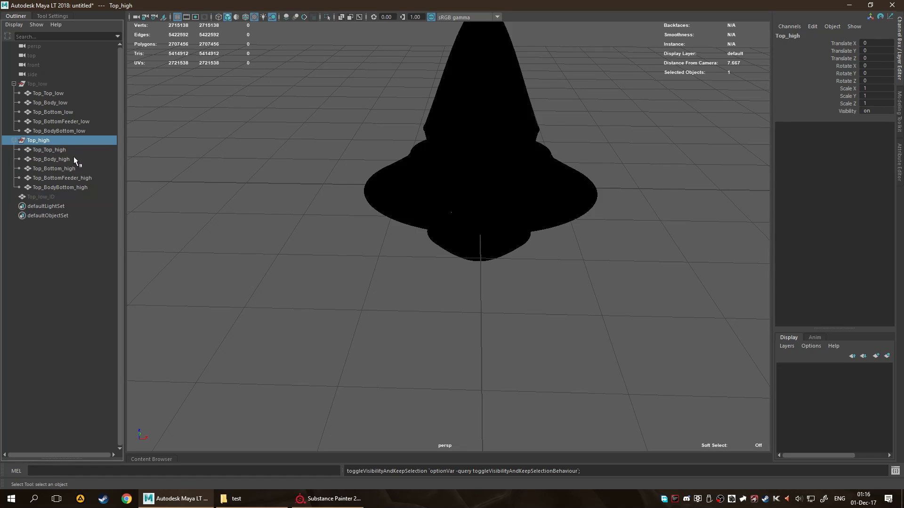
click(74, 159)
click(70, 178)
click(72, 186)
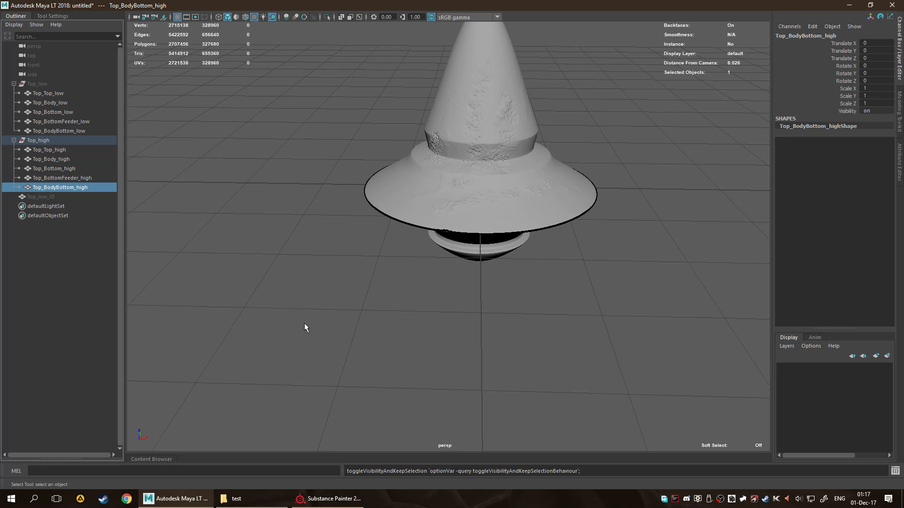
Switch to Substance Painter and set the ID baker's color source to Material Color, keeping Hue Shift as the color generator.
click(329, 499)
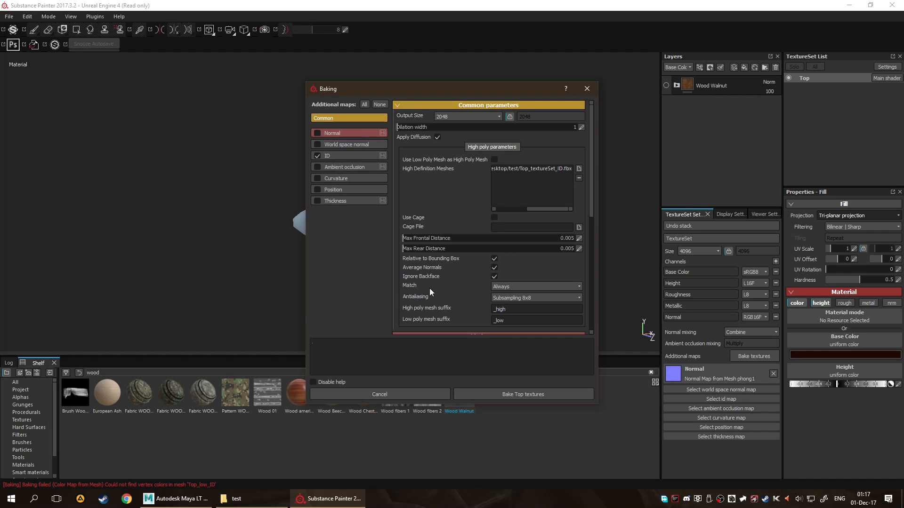
click(350, 156)
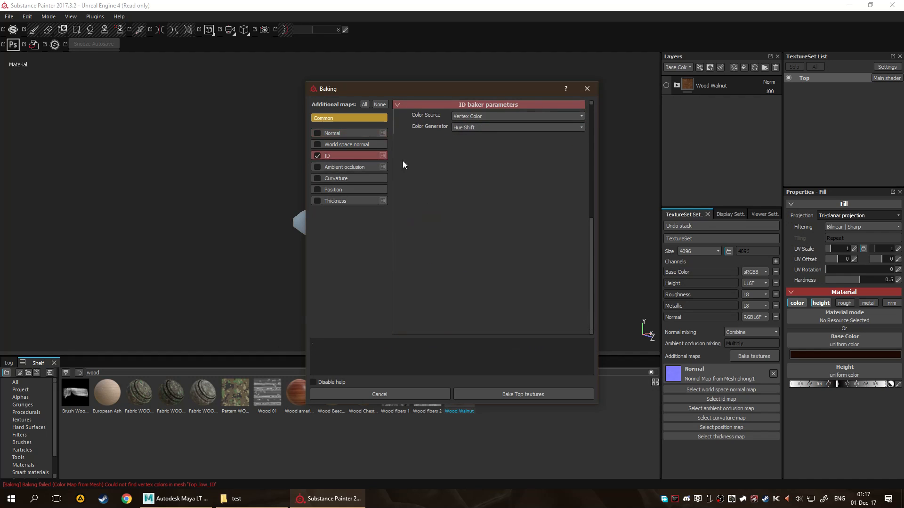
click(494, 116)
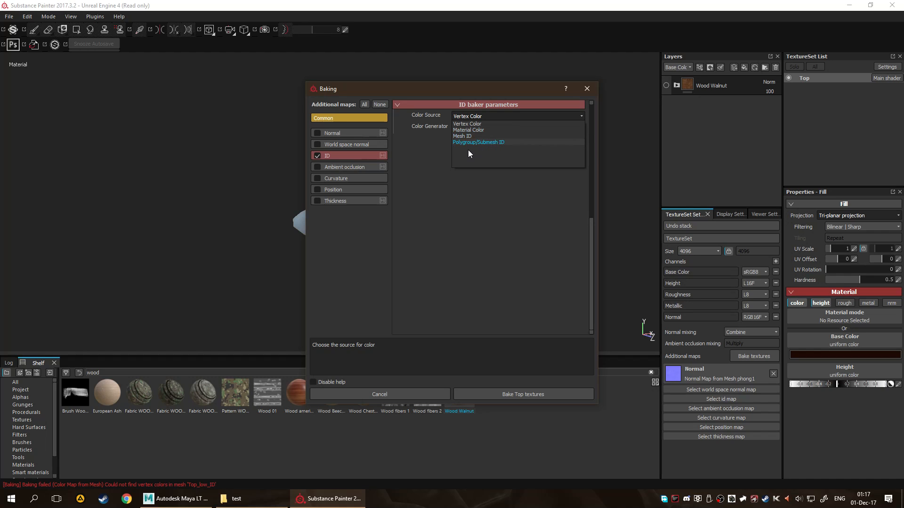
click(526, 130)
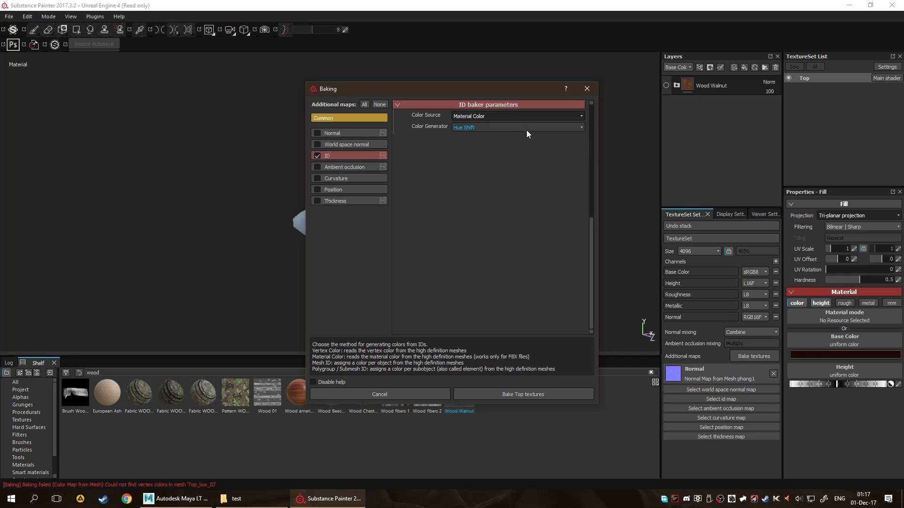
click(499, 129)
click(510, 264)
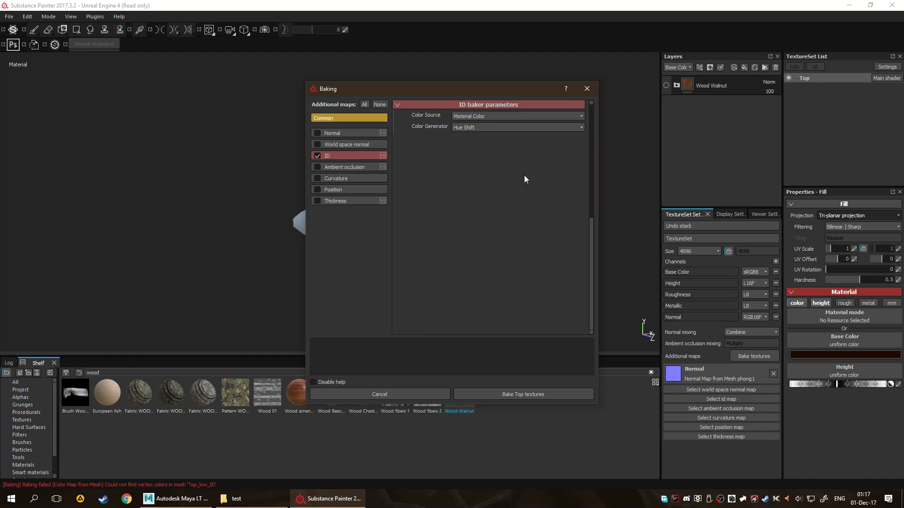
Bake the ID map for the Top texture set.
click(521, 393)
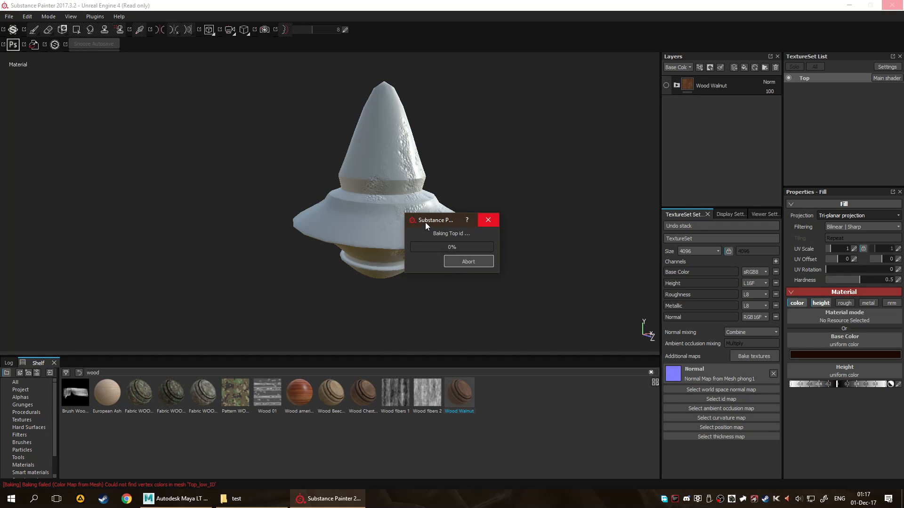
drag(425, 223, 419, 302)
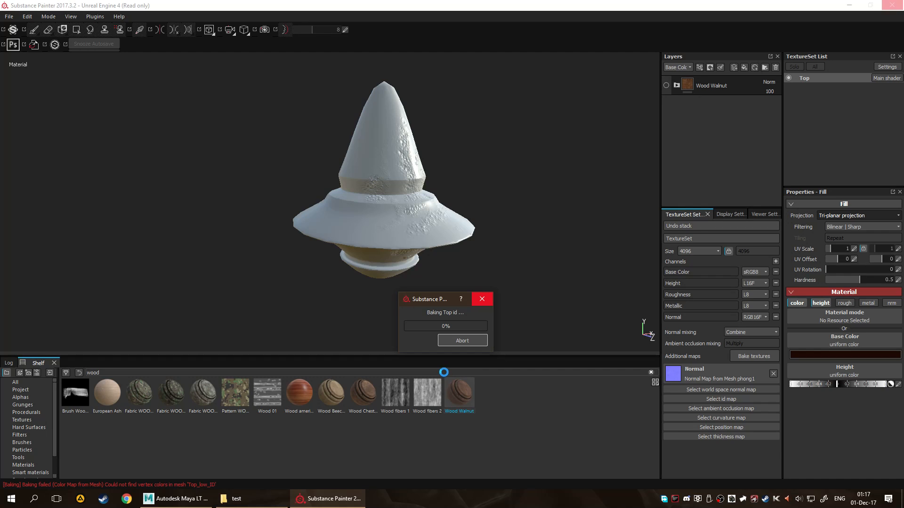
key(Return)
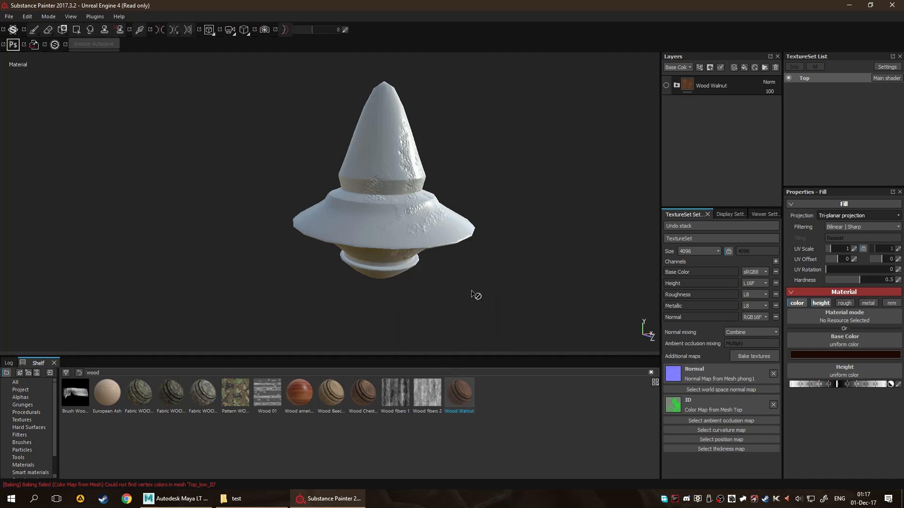
Cycle the viewport through the individual channels to look for the baked ID colors on the model.
key(c)
key(c)
key(c)
key(c)
key(c)
key(c)
key(c)
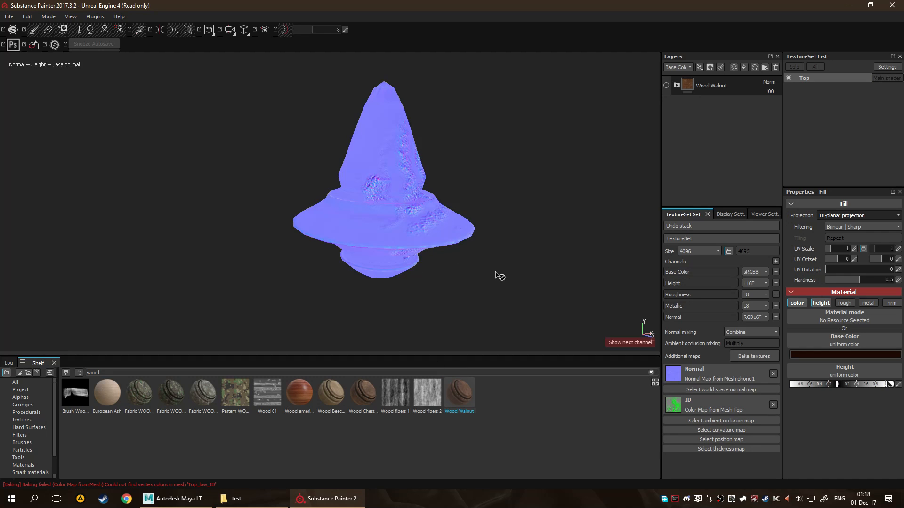
key(c)
key(c)
key(c)
key(c)
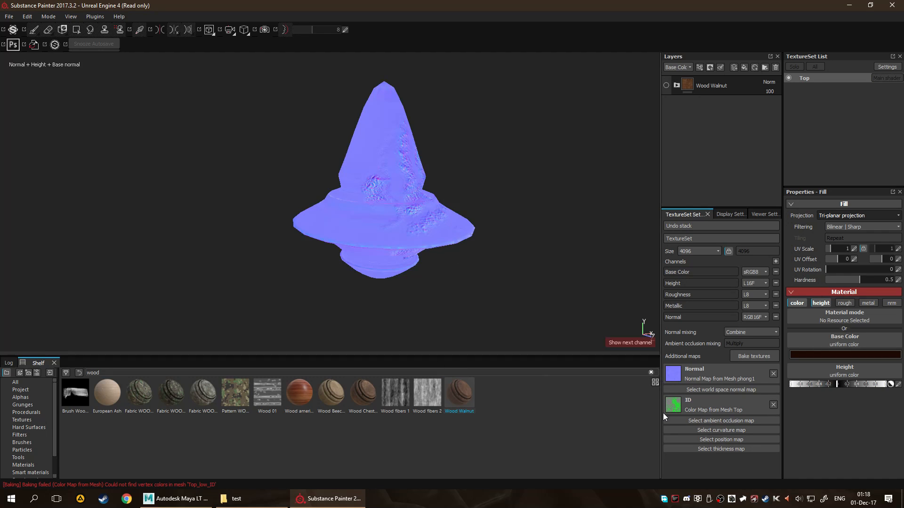
Preview the baked Color Map from Mesh Top in the ID map selection and close the list.
click(671, 406)
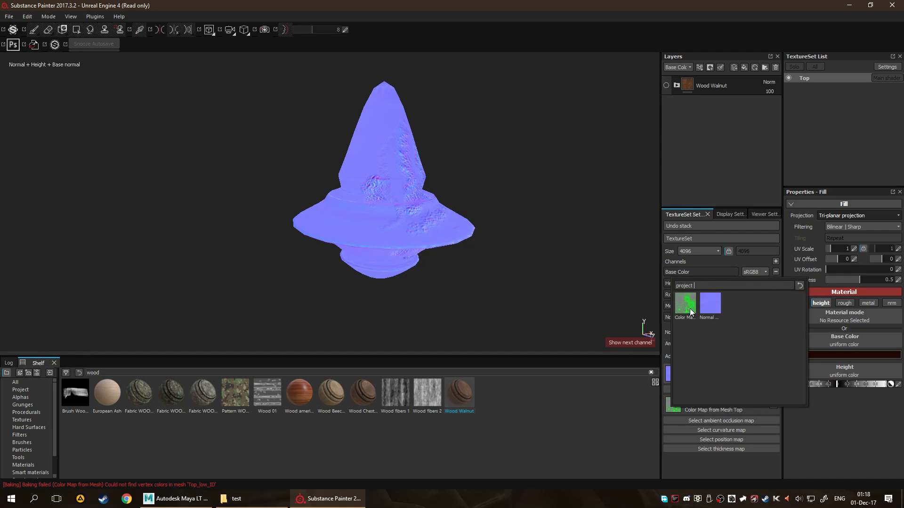
mouse_move(691, 308)
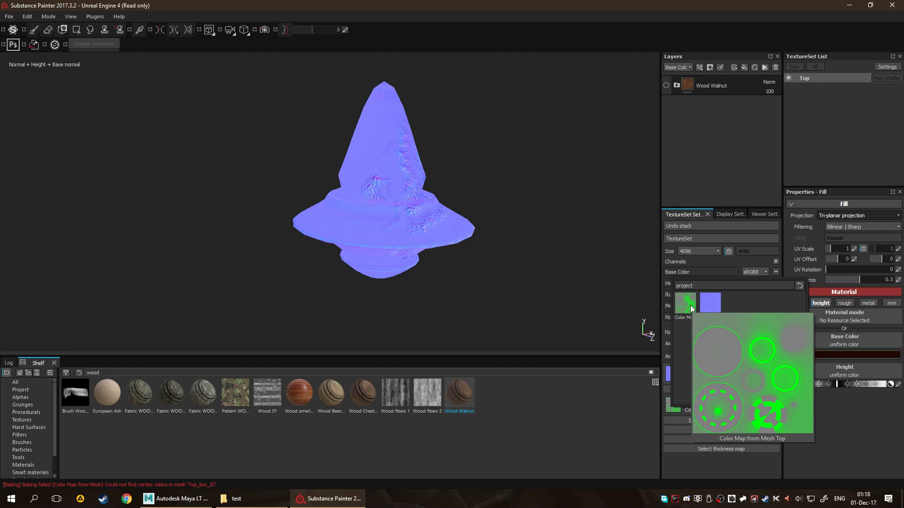
text(c)
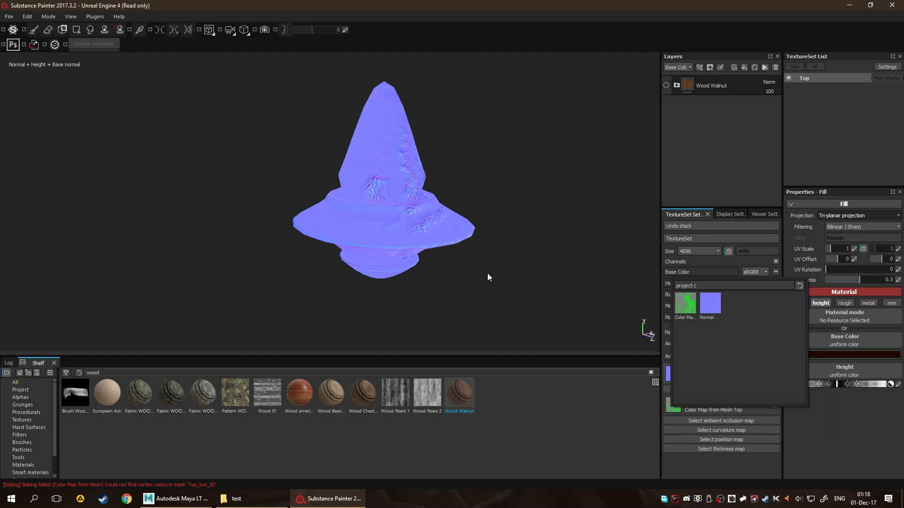
click(487, 273)
Return the viewport to the full material view and make the Wood Walnut layer visible.
key(c)
key(c)
key(m)
alt+drag(525, 218, 496, 250)
scroll(550, 182, up, 4)
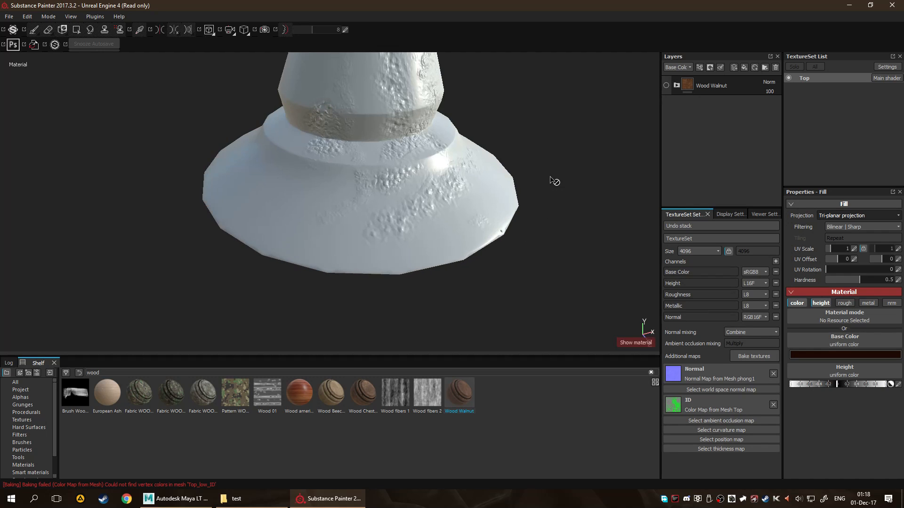
alt+middle_drag(554, 185, 535, 223)
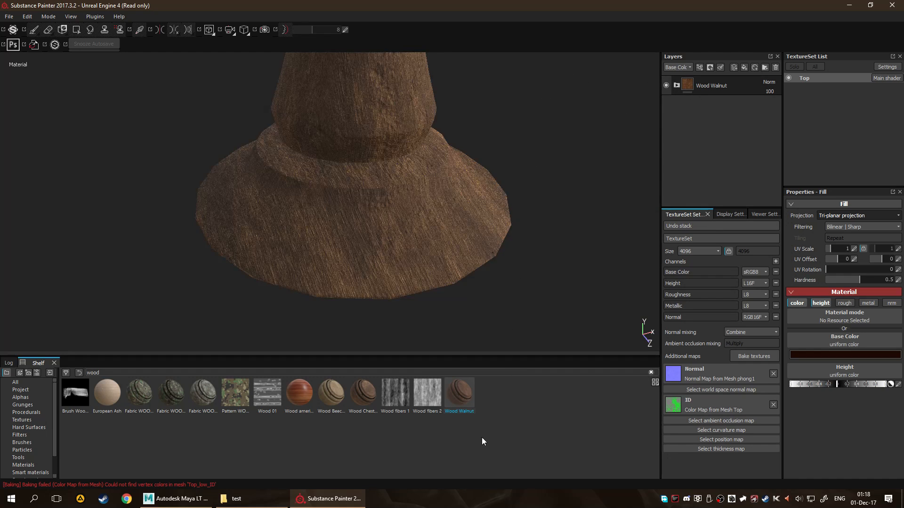
Search the shelf for "alum", "emiss" and "neon", clearing the search at the end.
double_click(130, 373)
text(alum)
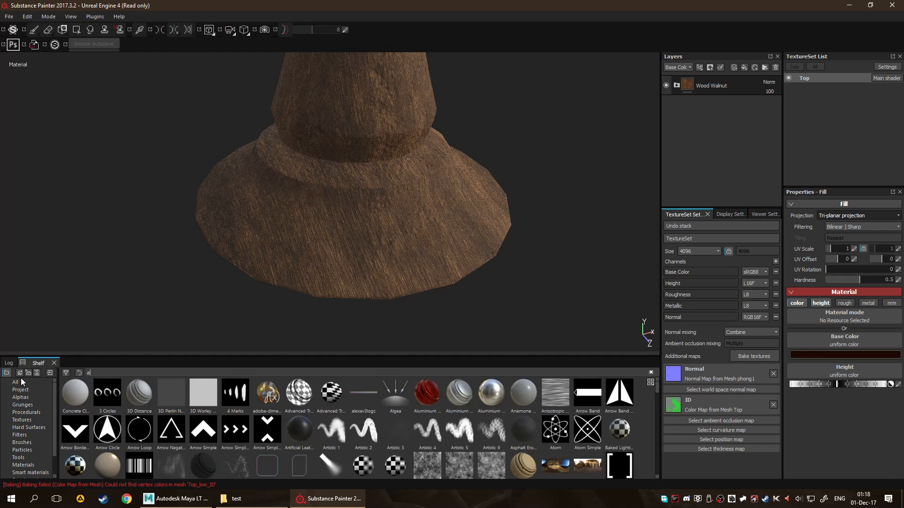
key(BackSpace)
key(BackSpace)
key(BackSpace)
key(BackSpace)
text(emiss)
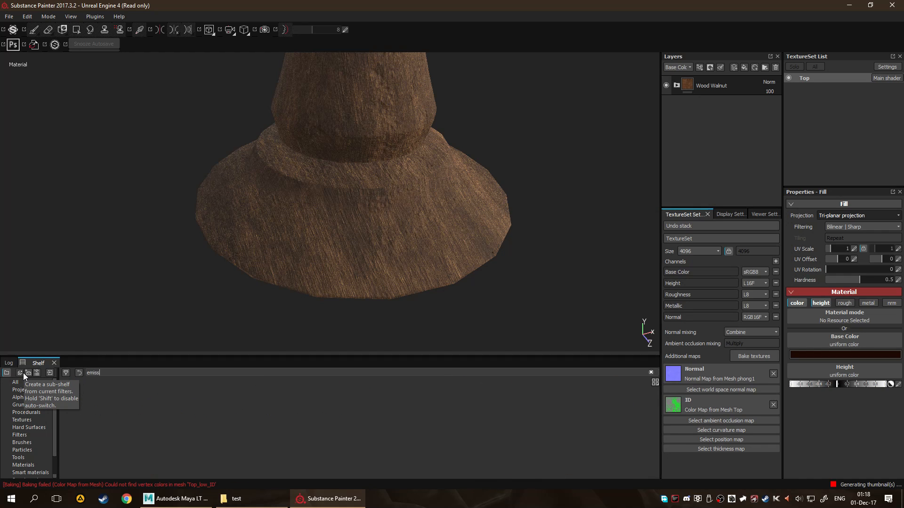
key(BackSpace)
key(BackSpace)
key(BackSpace)
key(BackSpace)
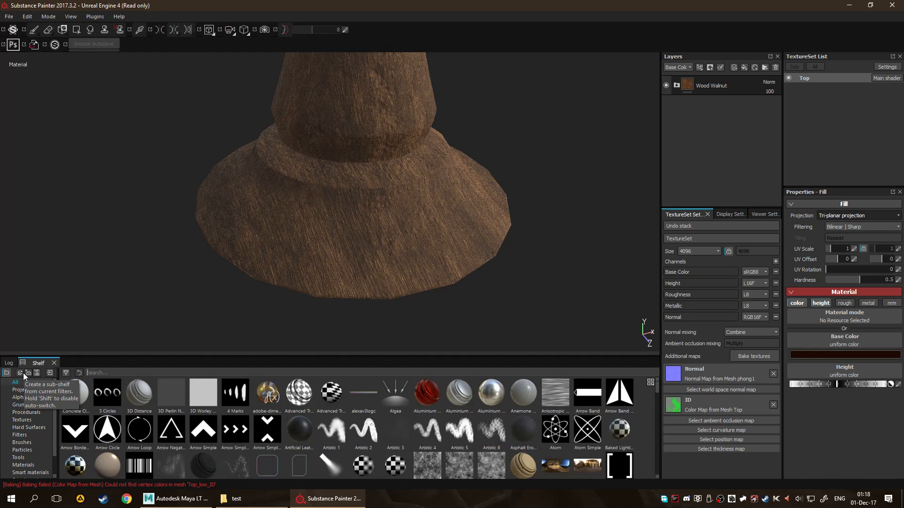
text(neon)
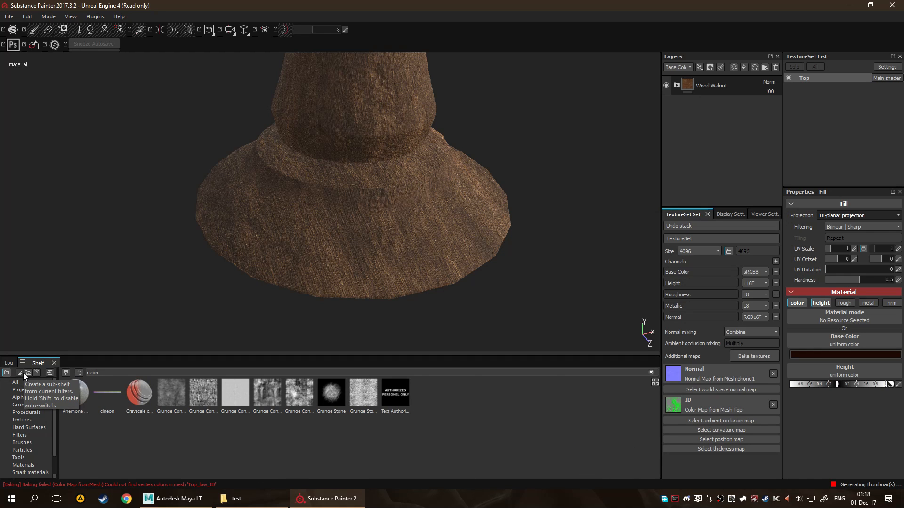
key(BackSpace)
key(BackSpace)
key(BackSpace)
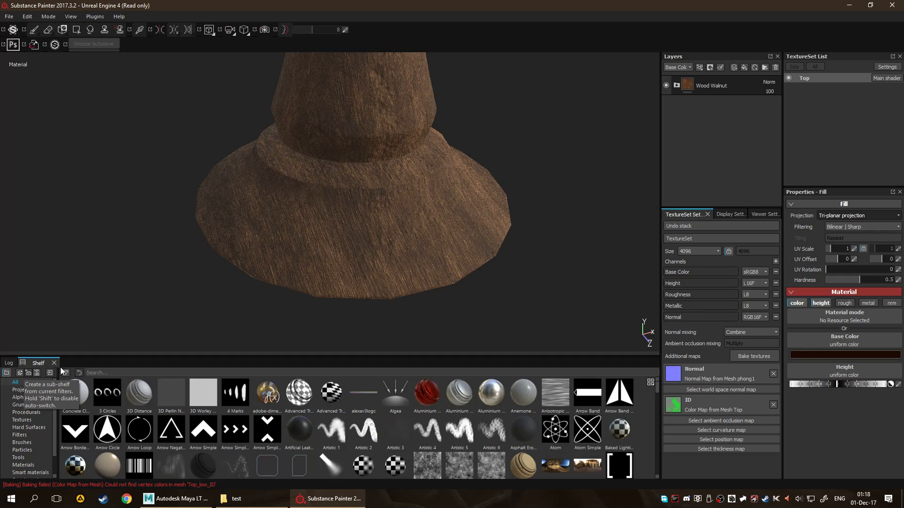
Filter the shelf to smart materials and add Glass Visor to the layer stack below Wood Walnut.
scroll(154, 448, down, 5)
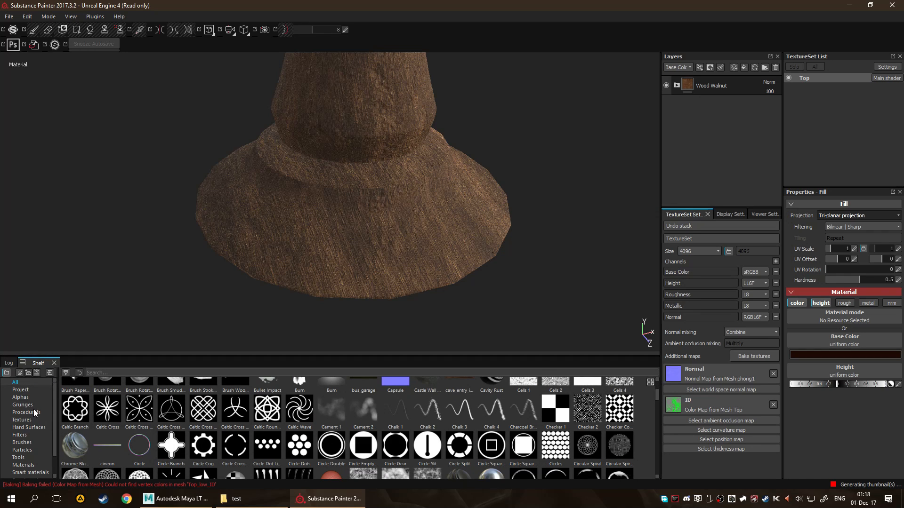
scroll(28, 429, down, 1)
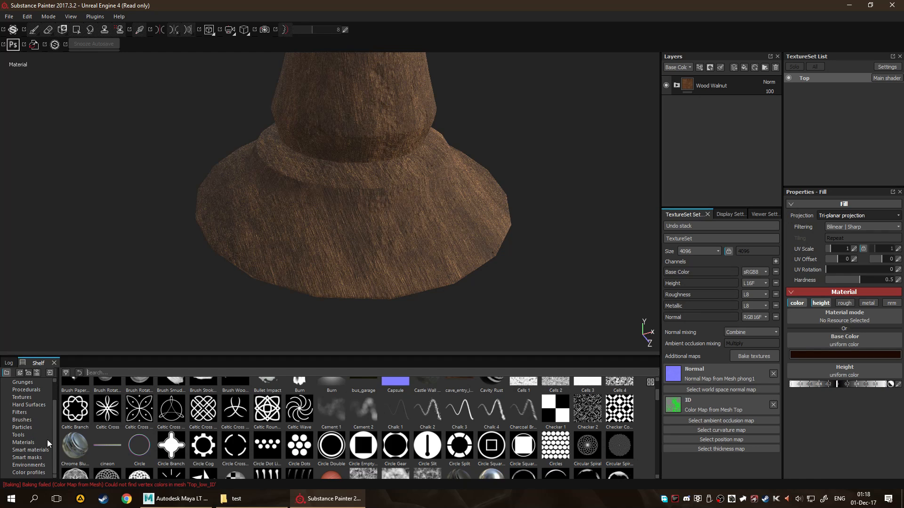
click(33, 451)
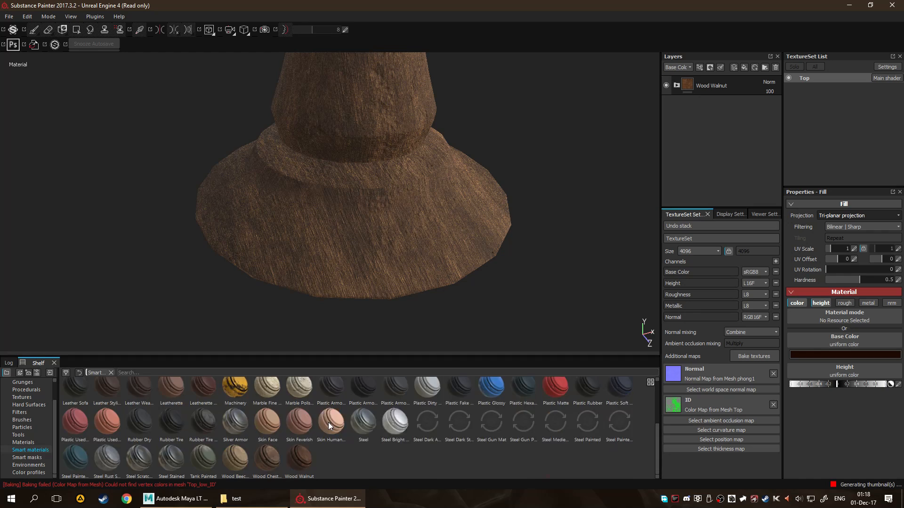
drag(309, 428, 696, 127)
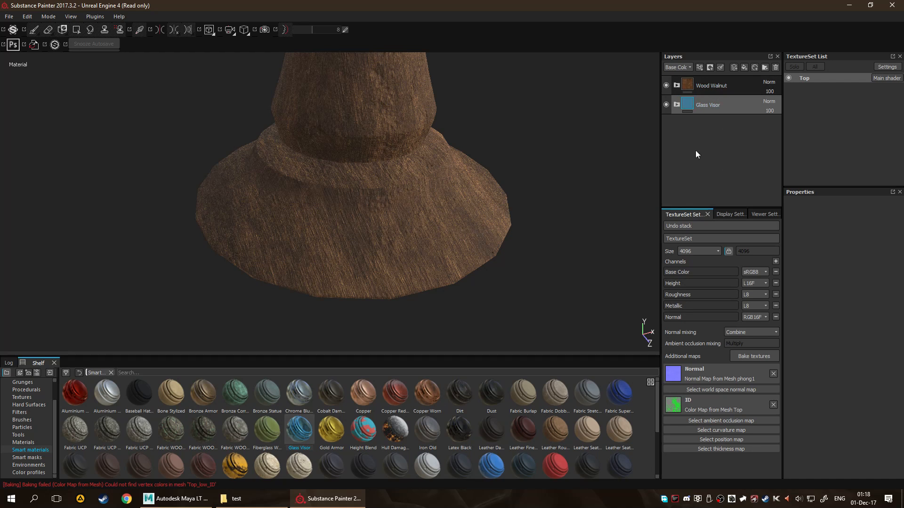
Check Glass Visor with Wood Walnut temporarily hidden, and move the Glass Visor layer above Wood Walnut.
alt+drag(491, 180, 650, 115)
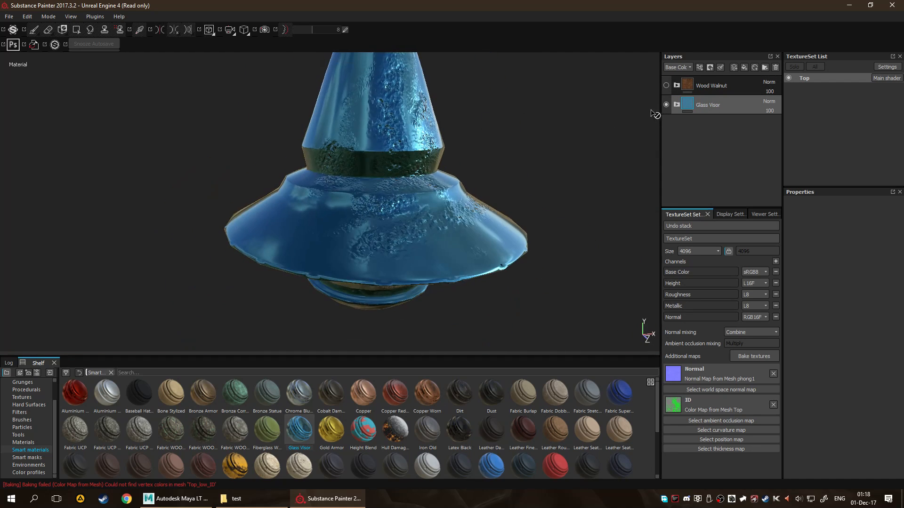
click(666, 85)
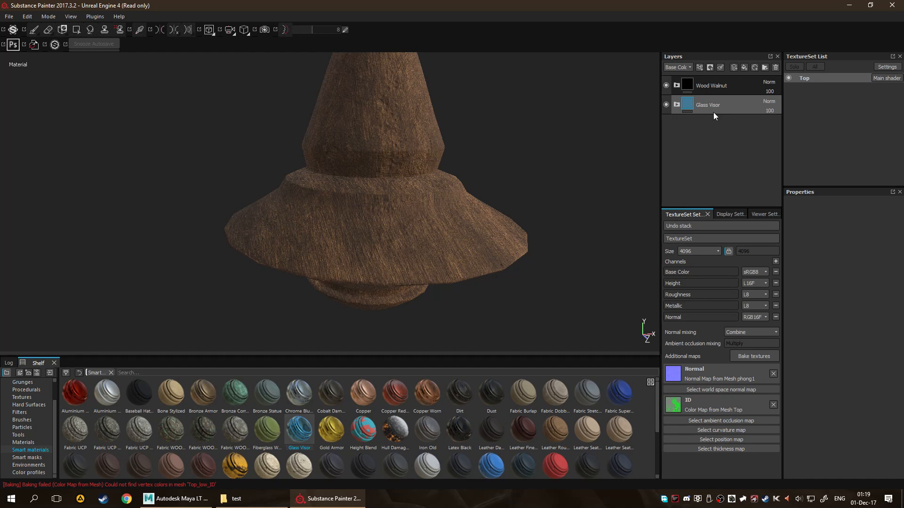
drag(714, 104, 723, 78)
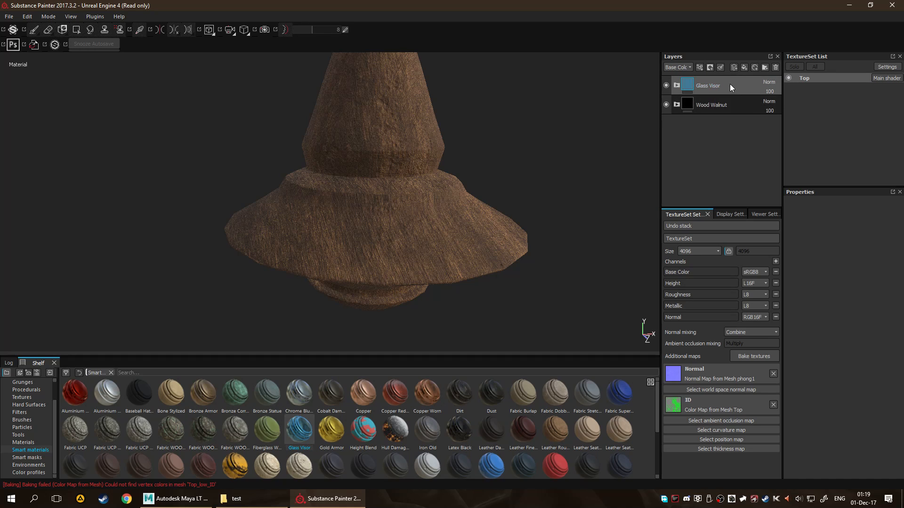
Add a mask with color selection to the Glass Visor group and pick the green ID color from the model.
right_click(729, 86)
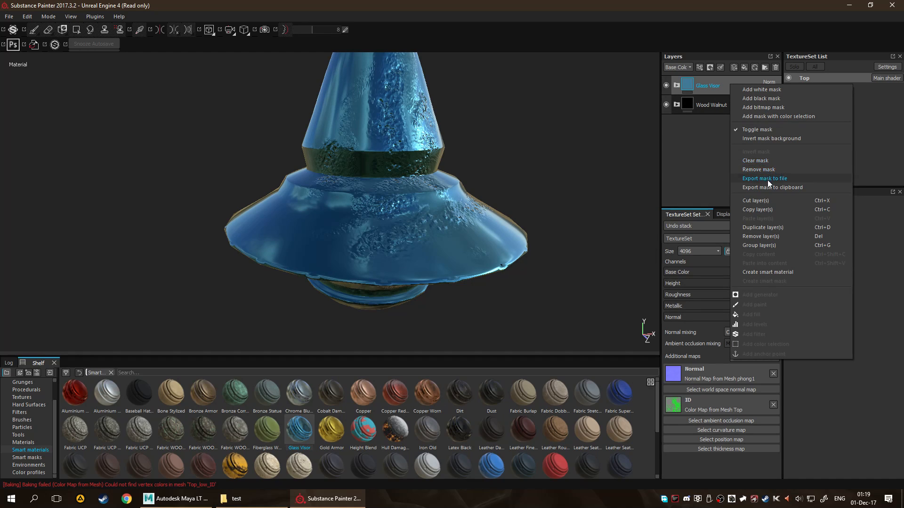
click(771, 116)
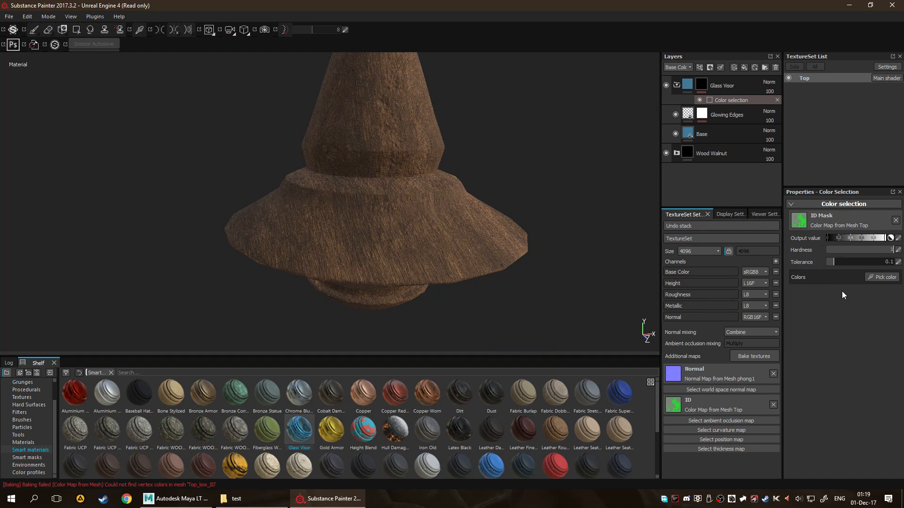
click(882, 277)
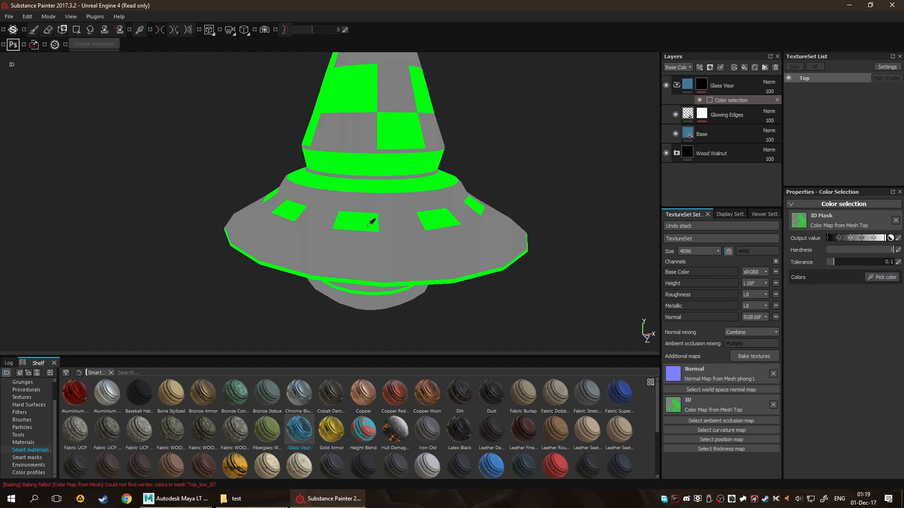
click(369, 183)
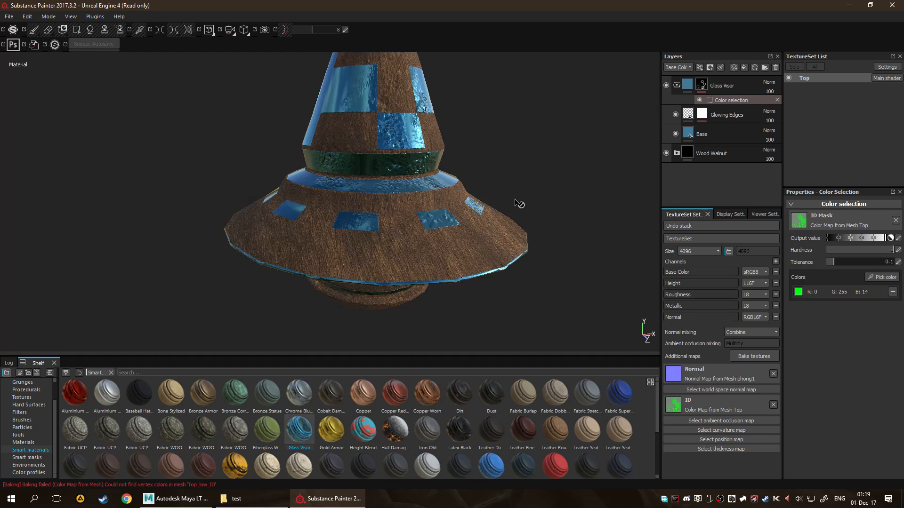
alt+drag(518, 250, 367, 226)
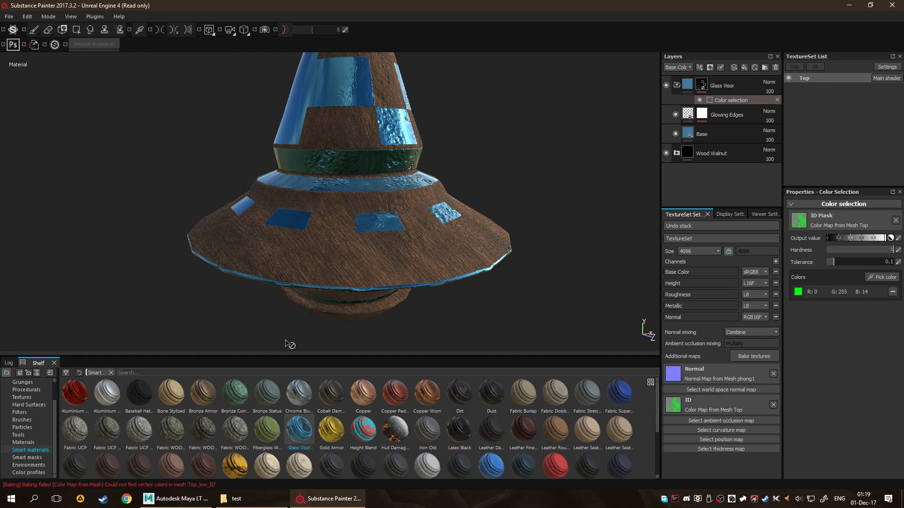
Switch to Maya LT, select the Top_Top_high mesh and examine it from several angles.
key(alt+Tab)
key(alt+Tab)
key(alt+Tab)
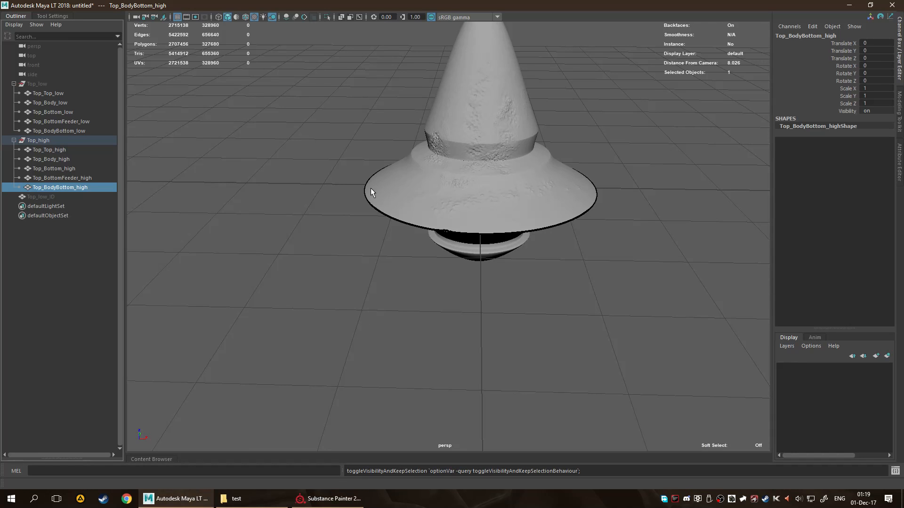
alt+drag(329, 228, 488, 182)
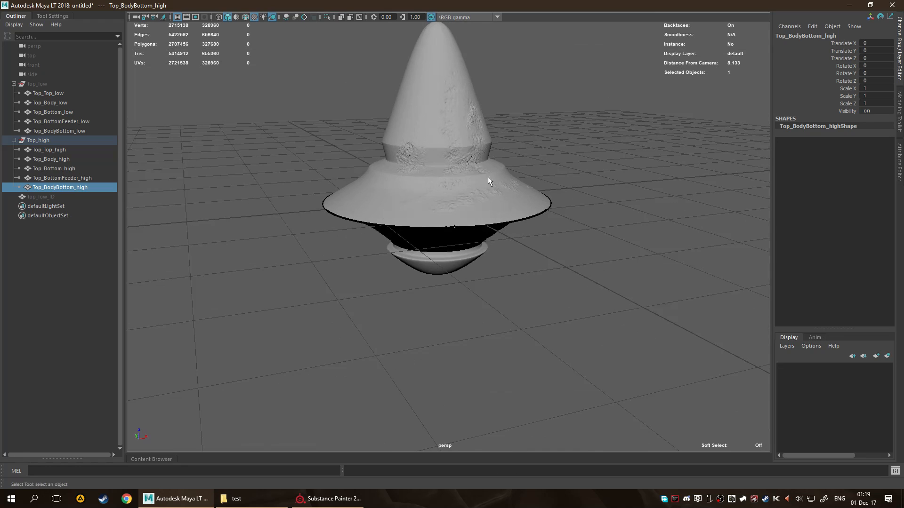
click(49, 266)
click(49, 150)
alt+drag(329, 282, 472, 286)
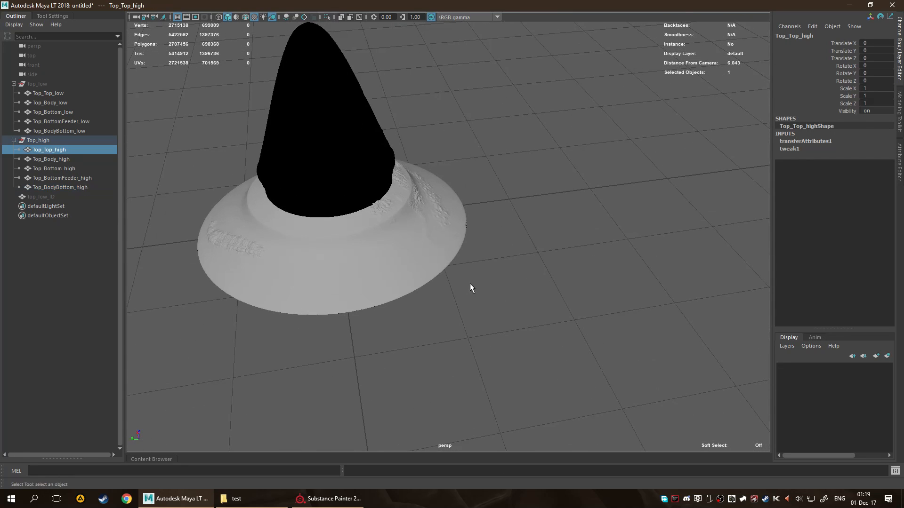
Select all five high-poly meshes and the Top_low_ID mesh in turn to review them, and clear the selection.
alt+drag(485, 405, 416, 386)
scroll(416, 386, down, 4)
click(259, 254)
drag(243, 71, 632, 425)
shift+right_drag(388, 209, 196, 268)
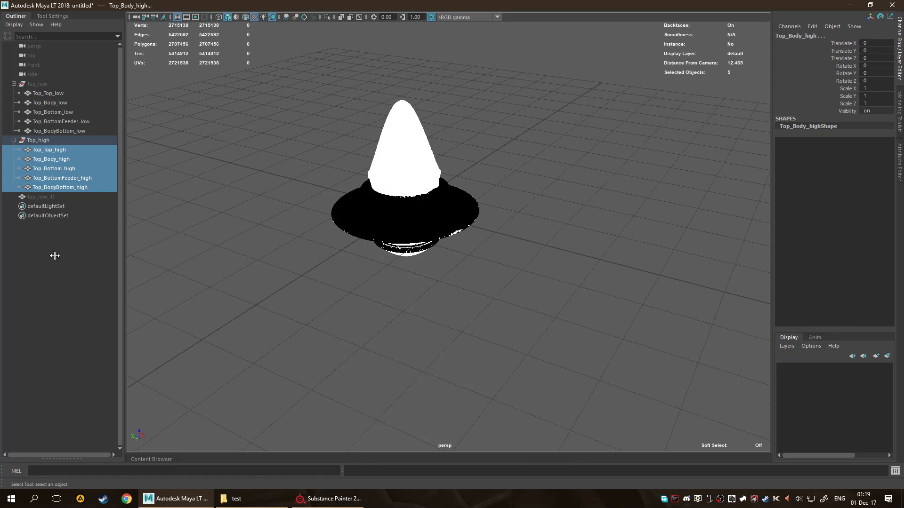
click(30, 200)
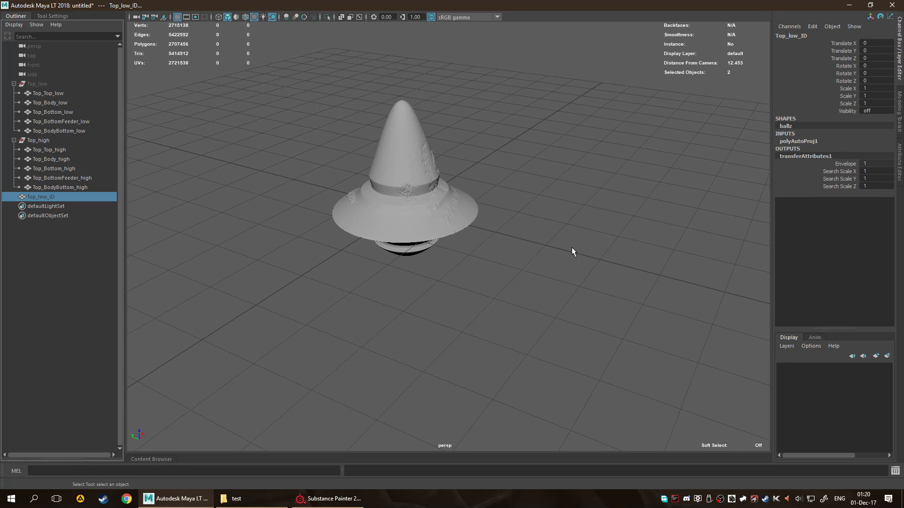
click(550, 252)
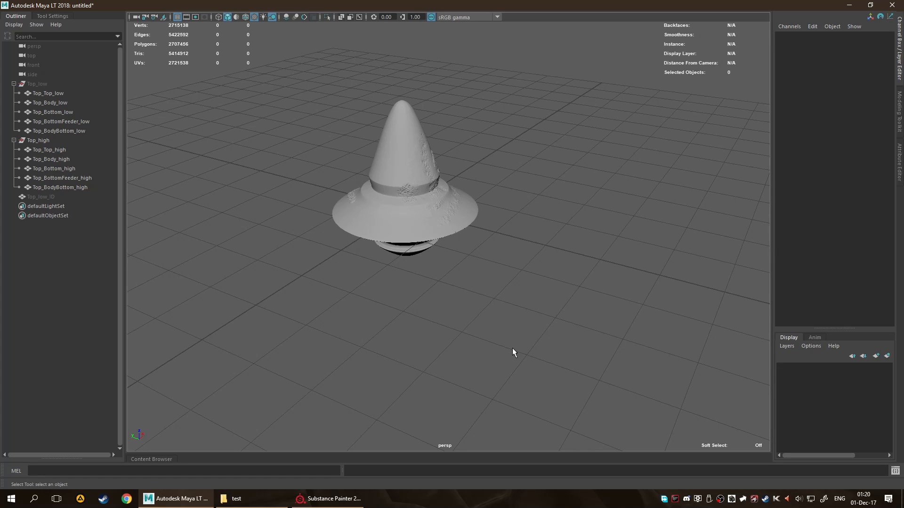
Switch to Substance Painter, compare the model with Glass Visor and the Top texture set hidden and shown, and inspect the masked areas.
click(329, 498)
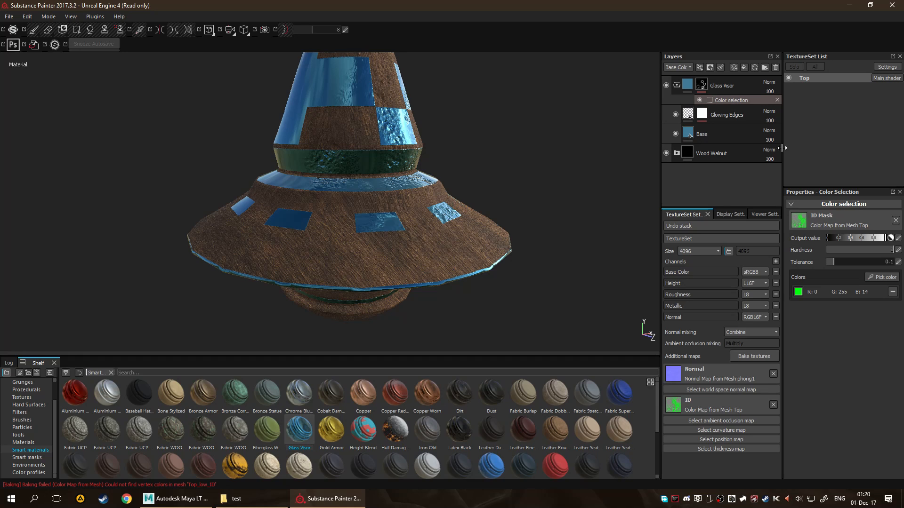
click(665, 86)
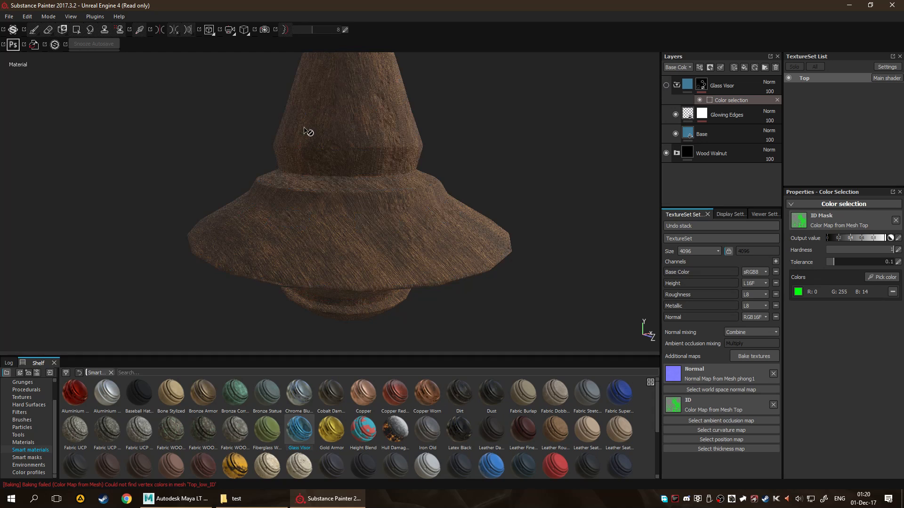
click(666, 85)
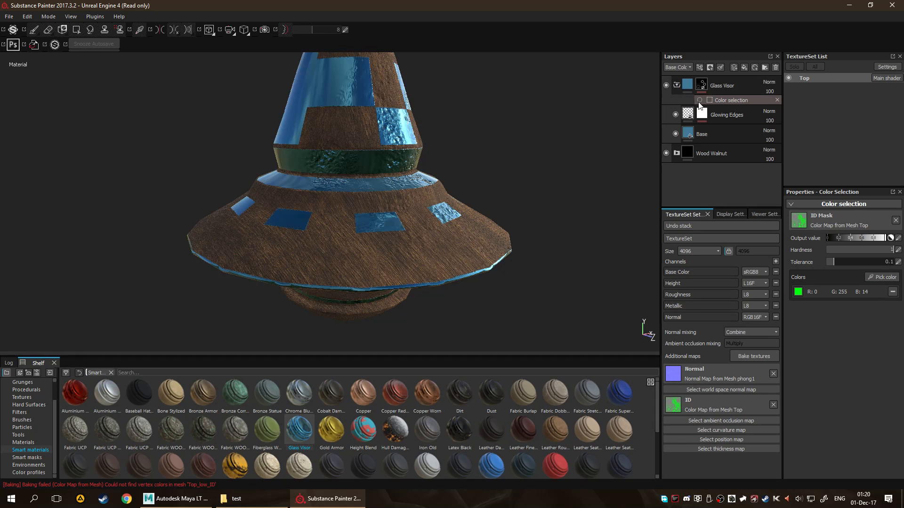
click(788, 78)
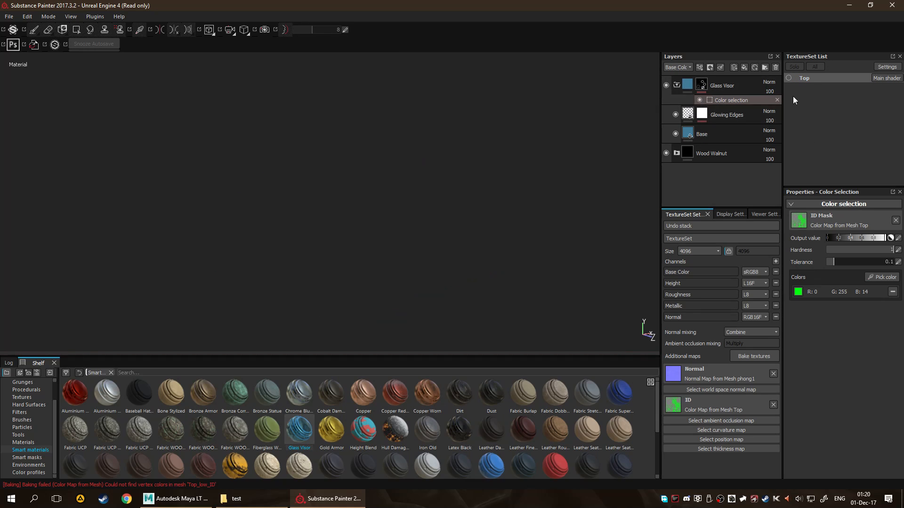
click(789, 78)
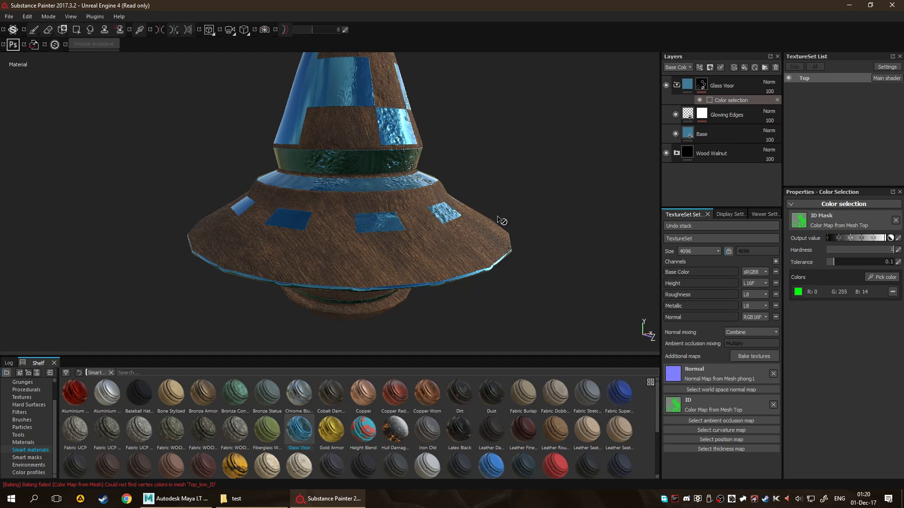
click(665, 85)
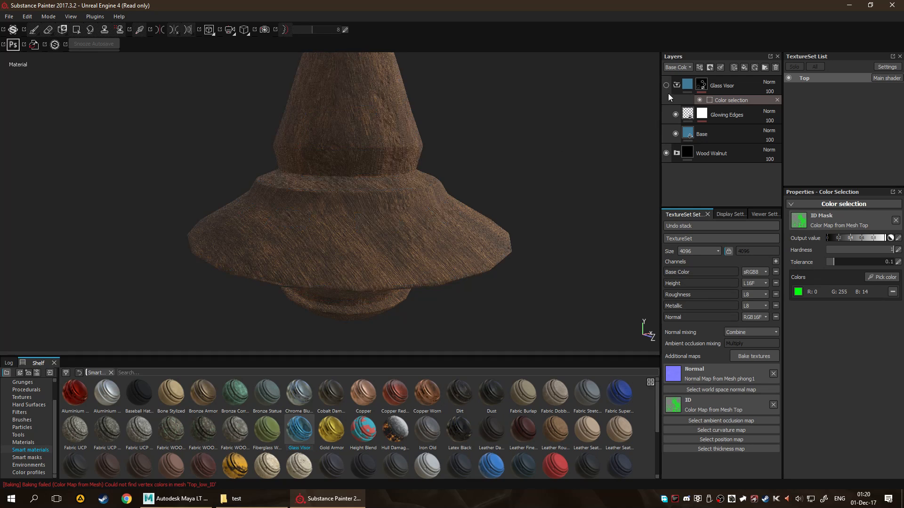
click(666, 86)
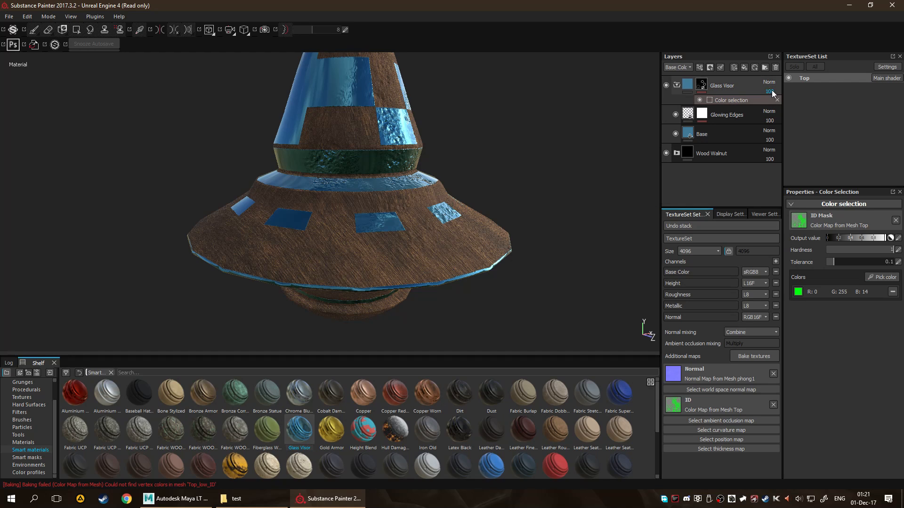
drag(774, 99, 805, 129)
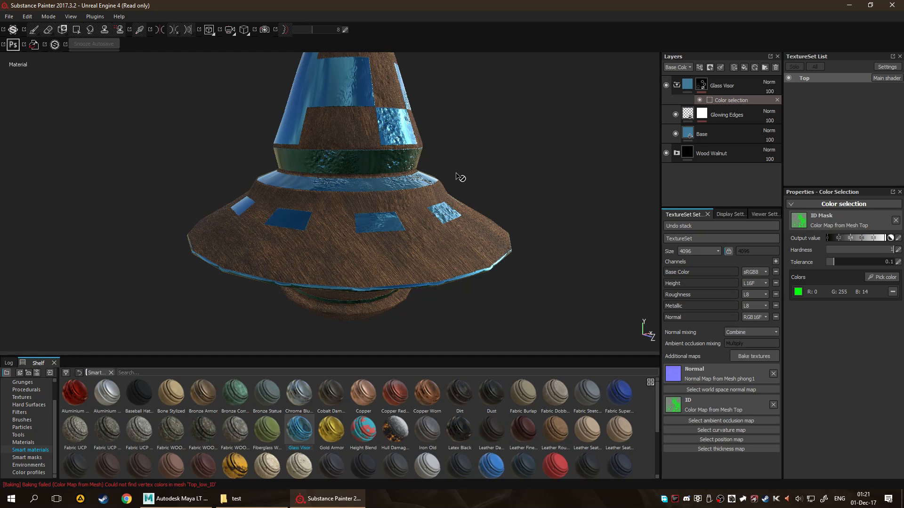
alt+right_drag(456, 173, 458, 196)
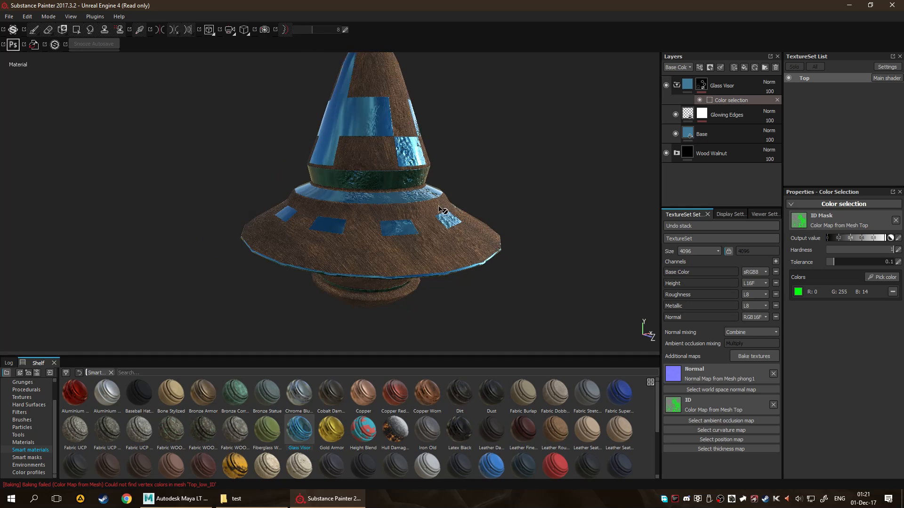
alt+right_drag(371, 193, 409, 193)
mouse_move(408, 152)
alt+middle_down()
mouse_move(374, 210)
mouse_move(389, 234)
mouse_move(394, 206)
alt+middle_up()
mouse_move(325, 205)
alt+mouse_down()
mouse_move(412, 209)
mouse_move(455, 174)
mouse_move(363, 176)
alt+mouse_up()
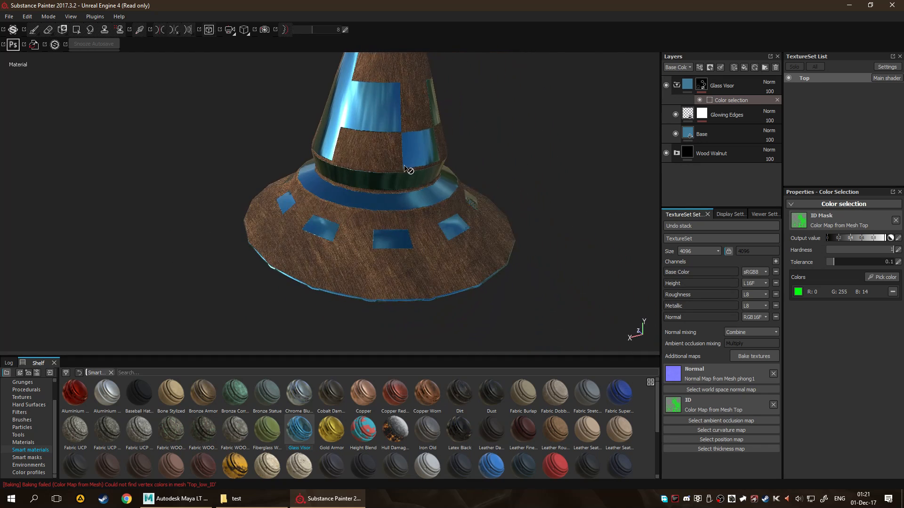
Switch to Maya LT and activate the Sculpt tool on Top_Body_high with its settings shown, and locate bw_rubble.tif in the test folder.
click(175, 498)
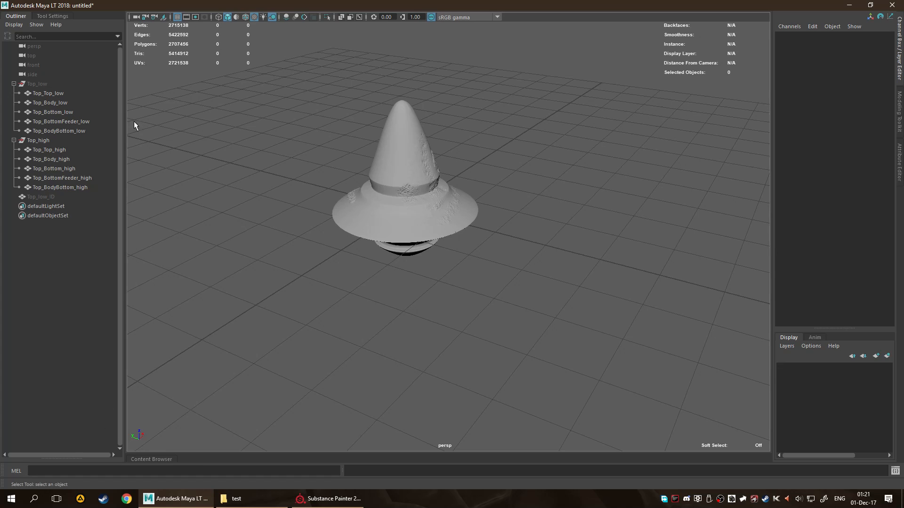
click(52, 16)
mouse_move(394, 196)
shift+right_down()
mouse_move(448, 204)
mouse_move(416, 192)
shift+right_up()
click(448, 204)
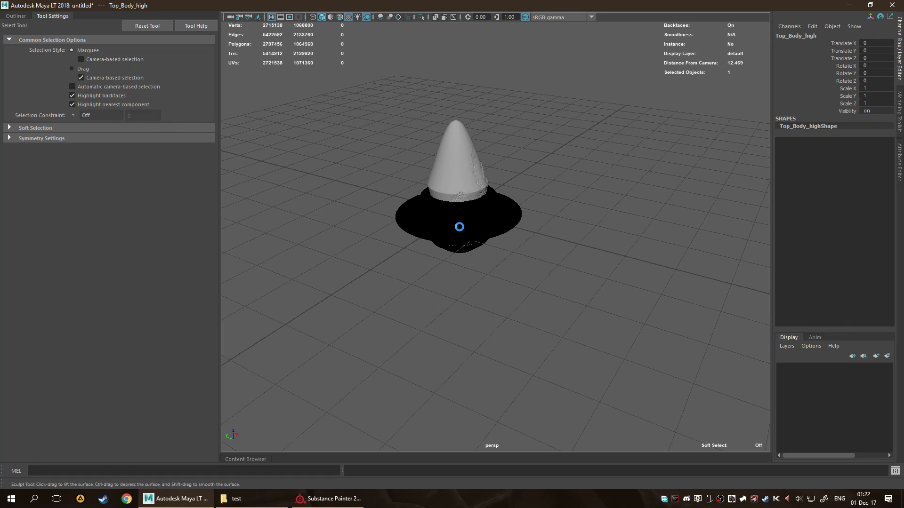
click(249, 499)
click(177, 302)
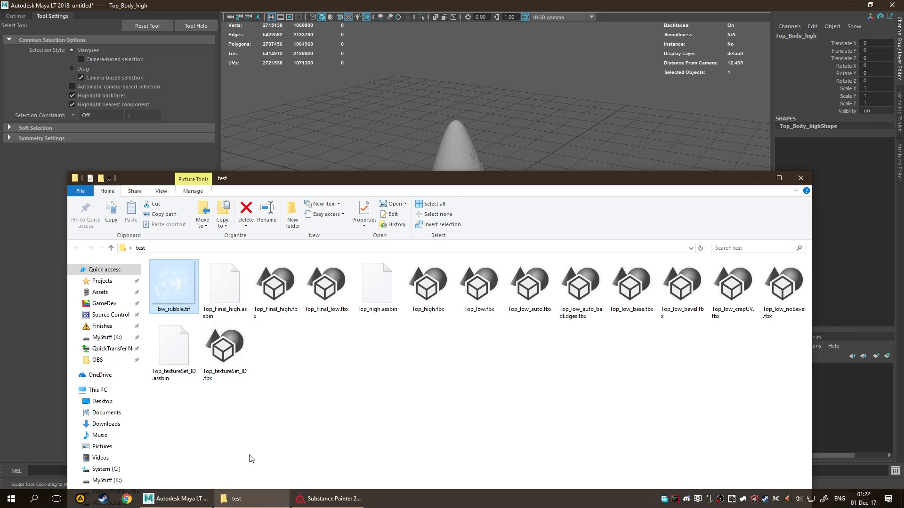
Switch back to Substance Painter and examine the color-masked glass areas from several angles.
click(329, 498)
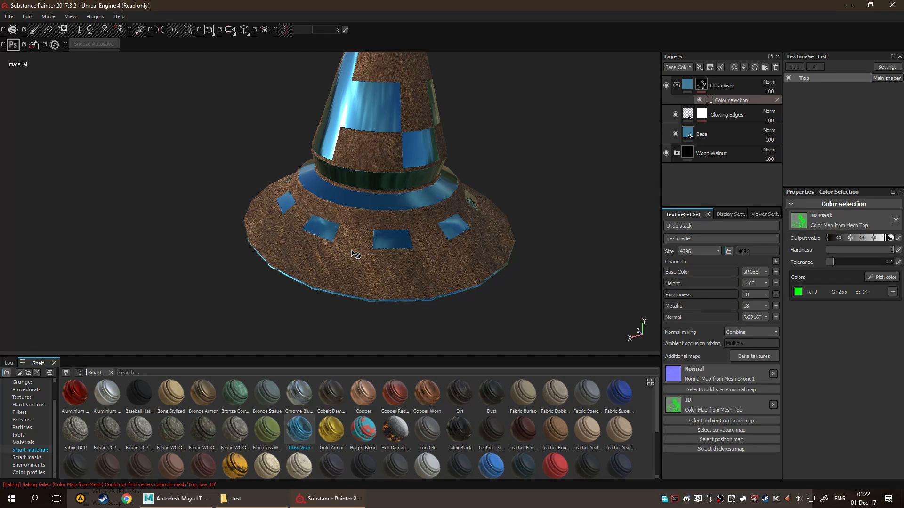
click(189, 497)
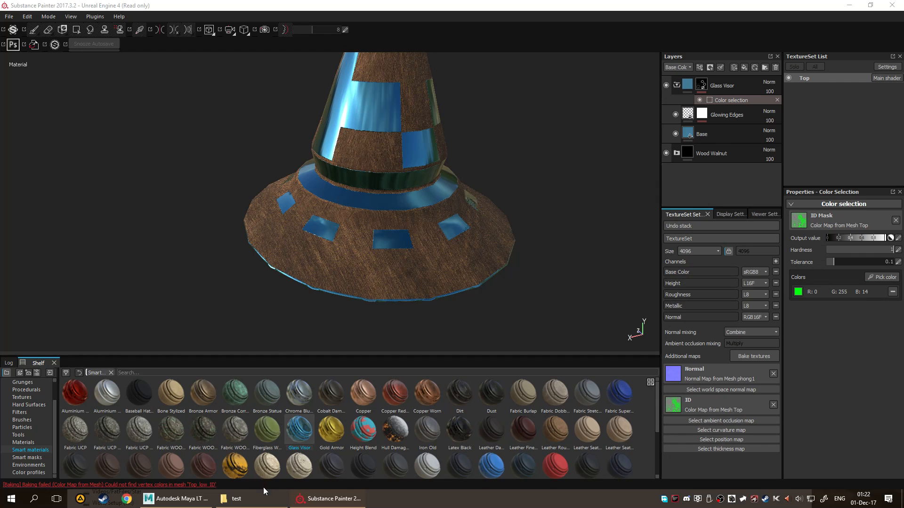
click(484, 232)
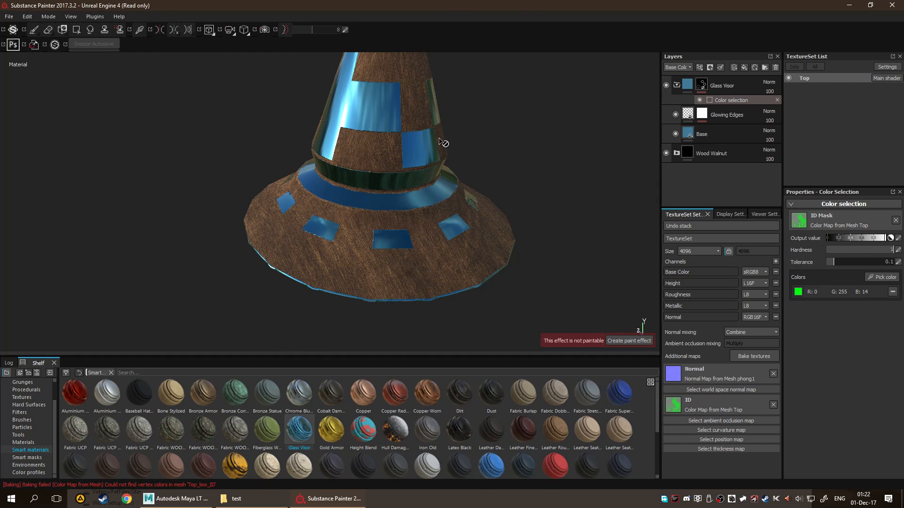
mouse_move(375, 233)
alt+mouse_down()
mouse_move(404, 201)
mouse_move(494, 178)
alt+mouse_up()
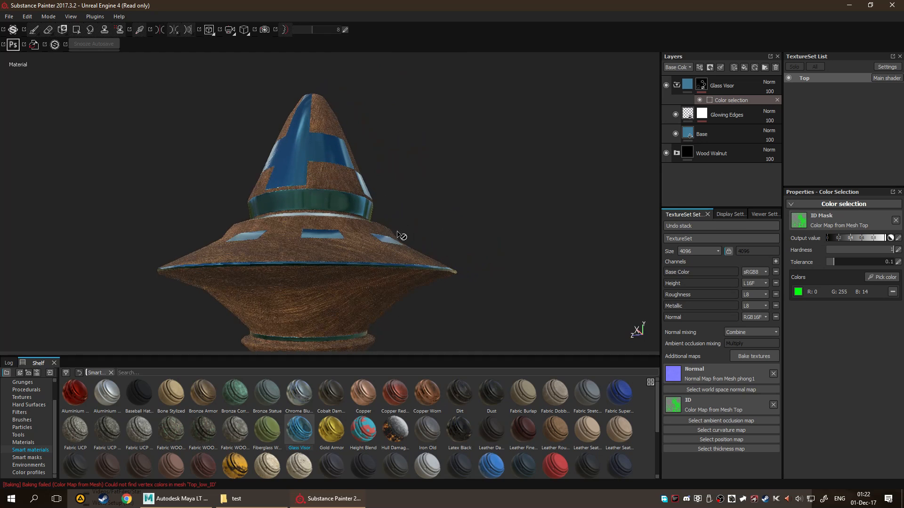
alt+drag(390, 236, 439, 244)
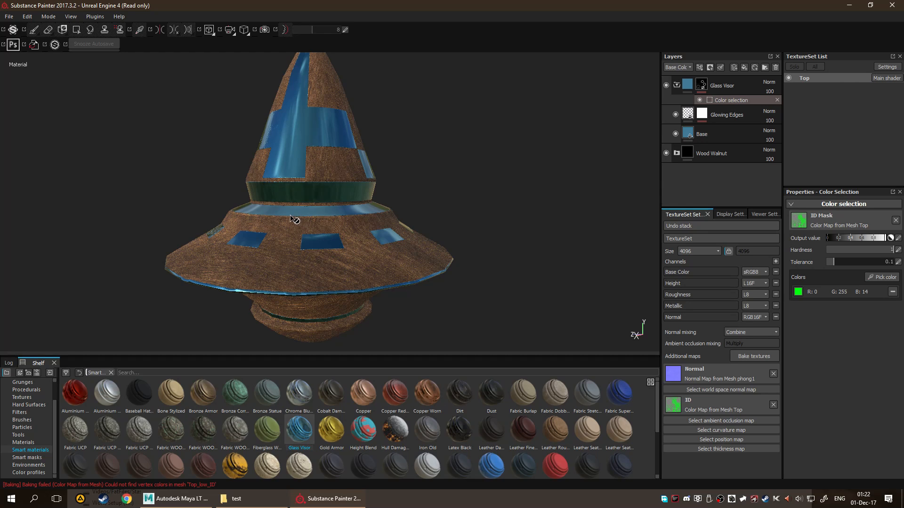
alt+drag(138, 218, 353, 262)
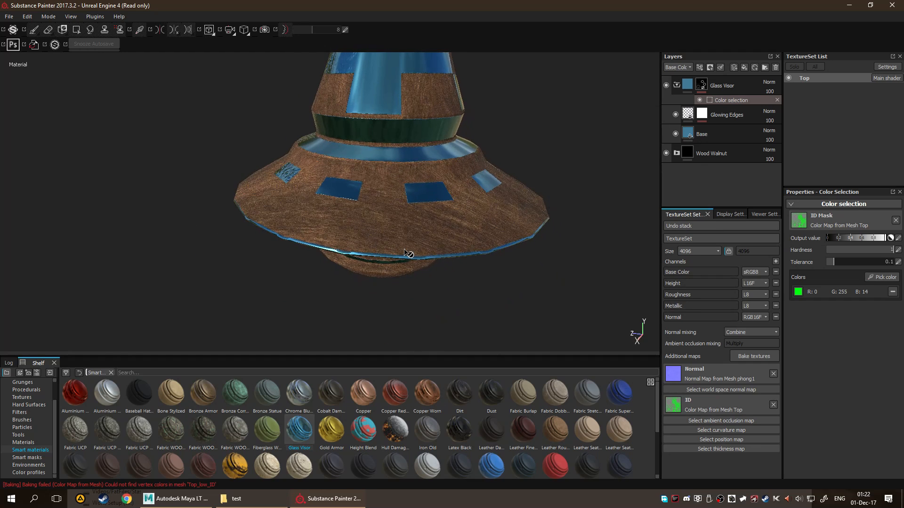
Set the viewer's Environment Opacity to 100 and examine the model against the panorama background.
click(759, 215)
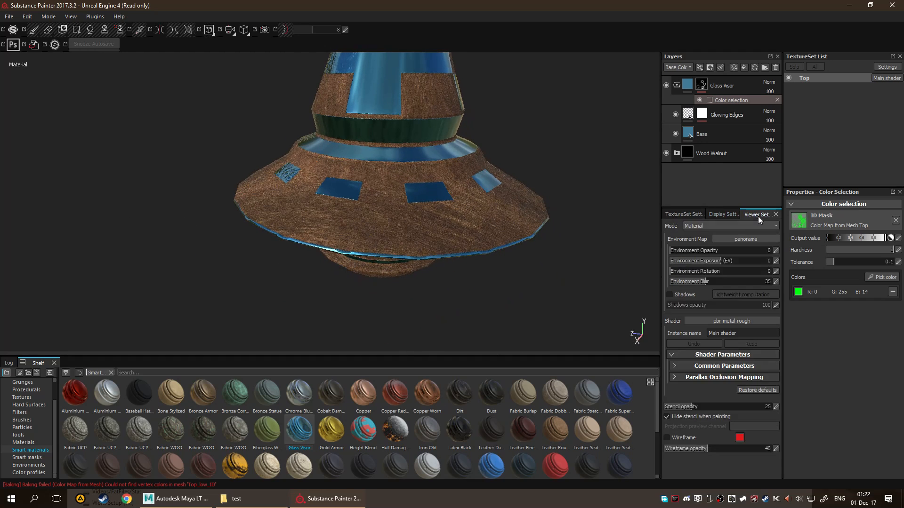
drag(689, 252, 846, 258)
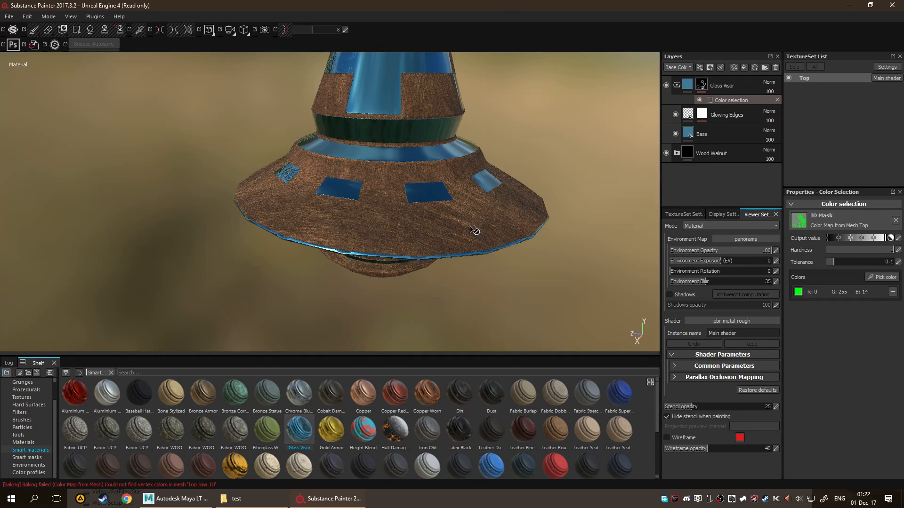
alt+drag(475, 230, 488, 263)
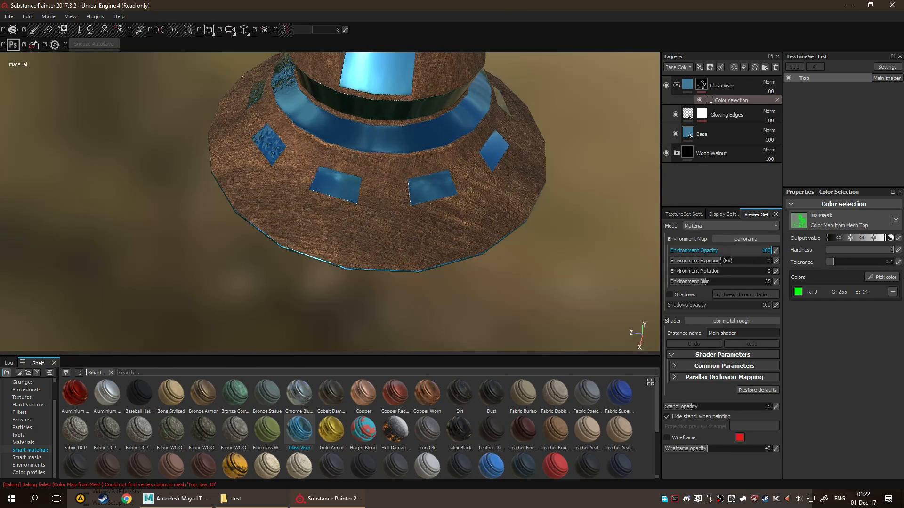
click(684, 214)
alt+drag(452, 255, 453, 211)
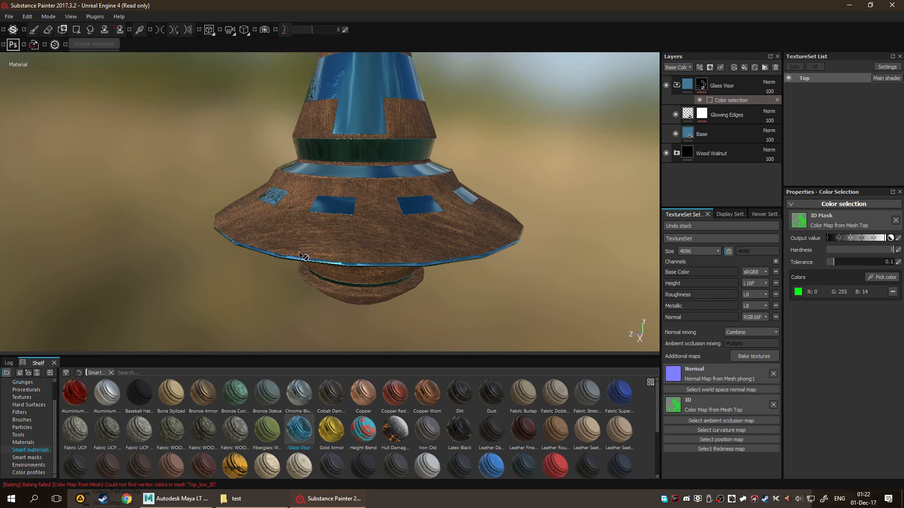
alt+drag(273, 175, 227, 135)
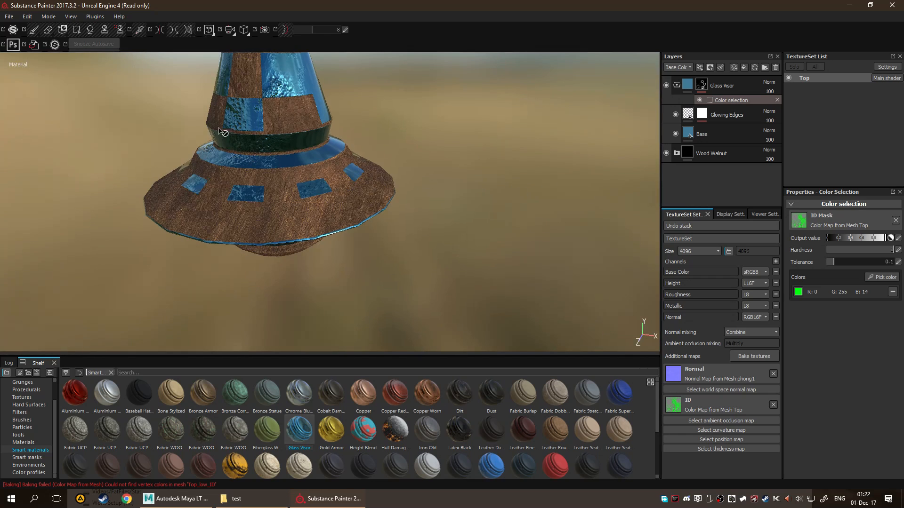
alt+drag(266, 108, 406, 162)
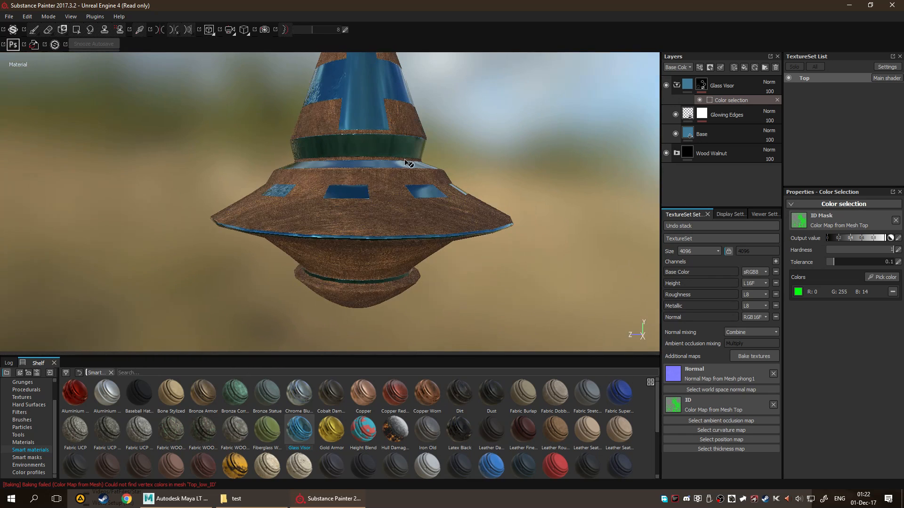
click(190, 495)
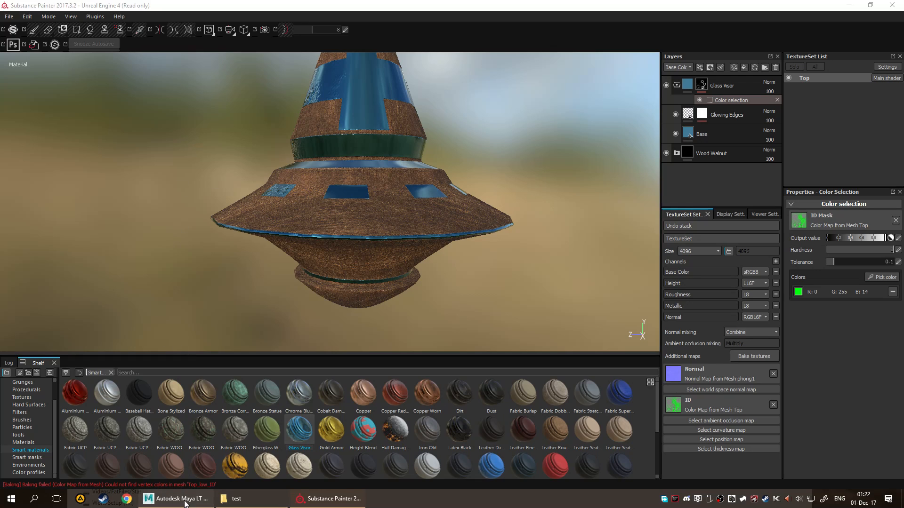
click(337, 225)
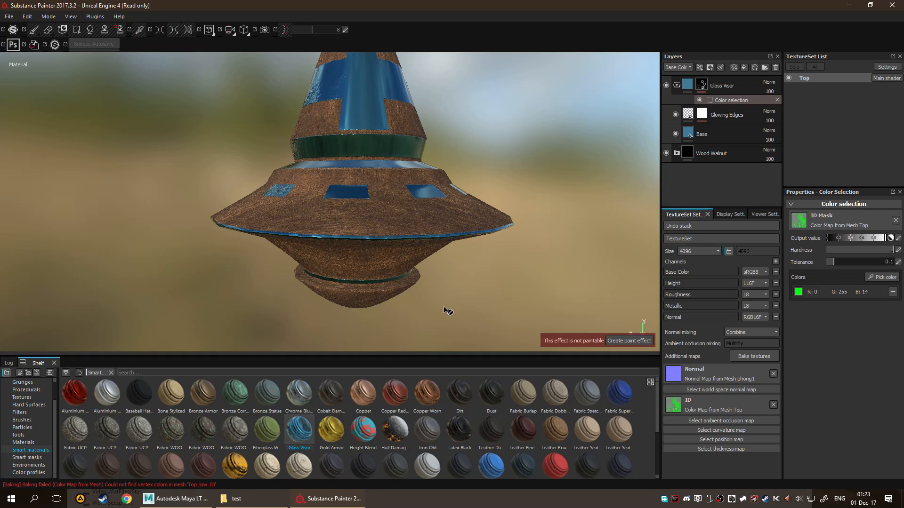
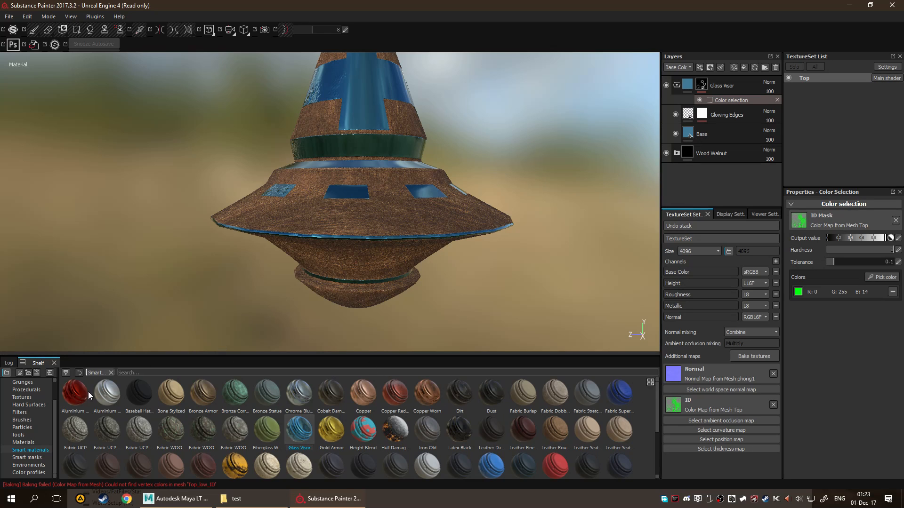
Remove the Smart materials filter from the shelf, search for "rubb", and clear the search text.
scroll(27, 411, up, 1)
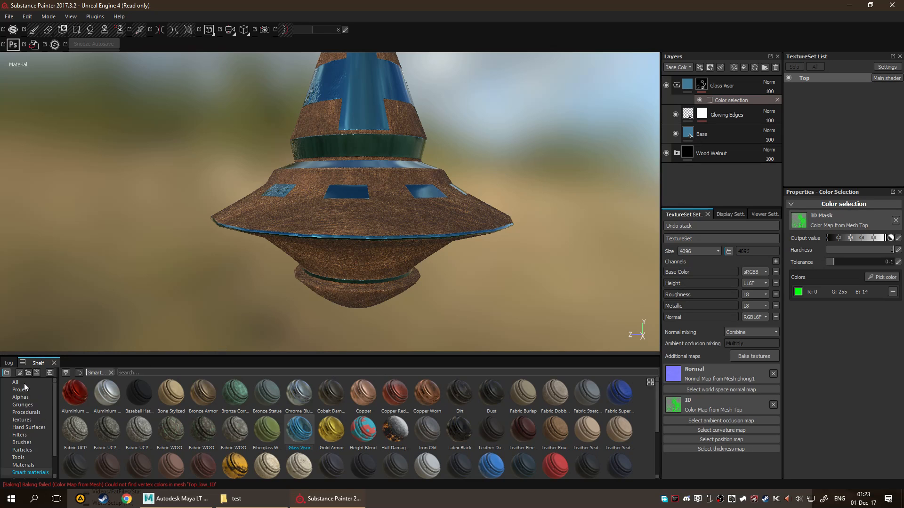
click(111, 373)
text(rubb)
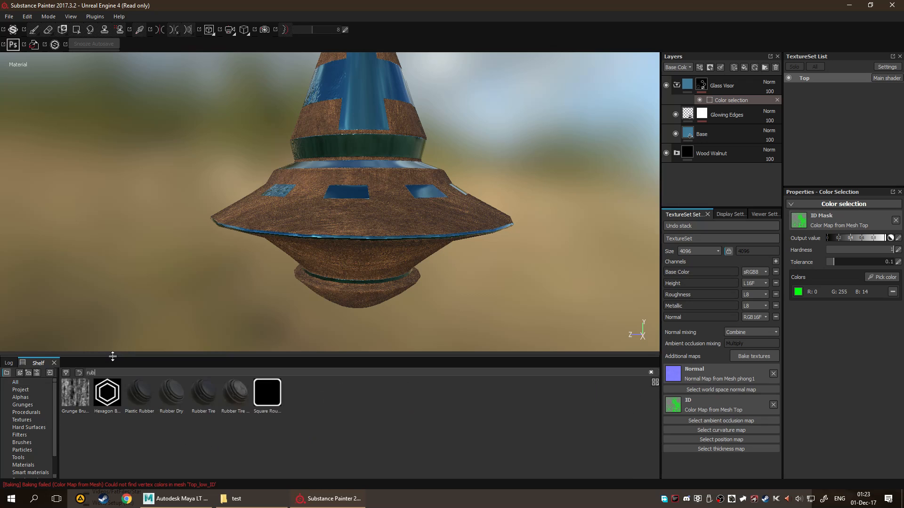
key(BackSpace)
key(BackSpace)
key(BackSpace)
key(BackSpace)
Browse the shelf's Project, Alphas and Brushes categories, and show all shelf resources.
click(32, 390)
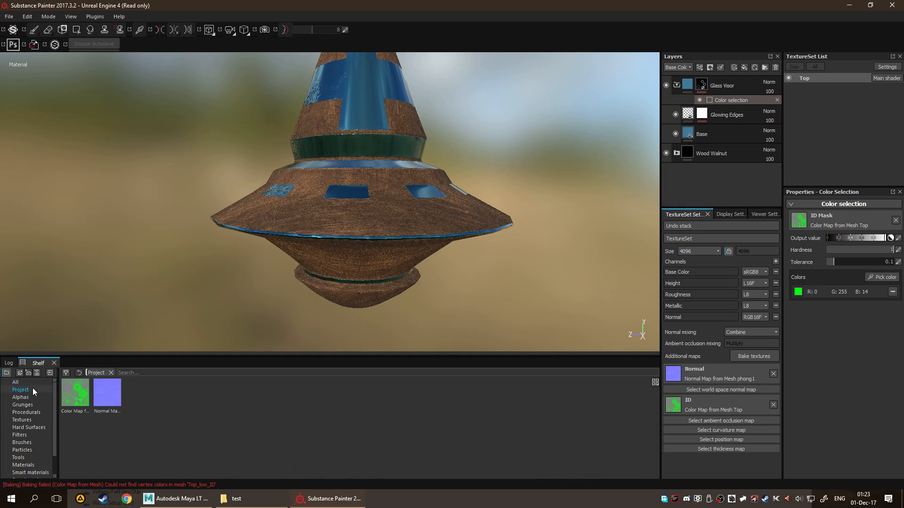
click(26, 396)
click(23, 442)
scroll(27, 446, down, 1)
scroll(25, 399, up, 1)
click(27, 382)
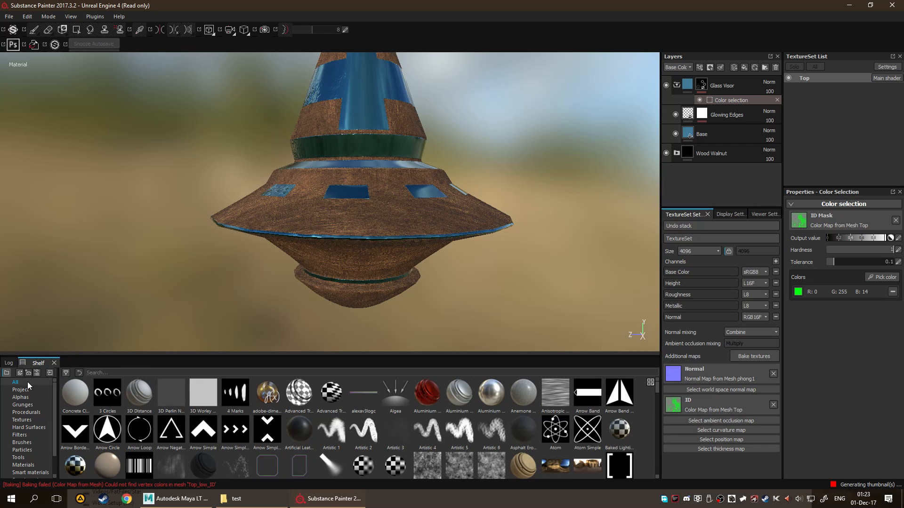
Check the texture's file name in the test folder, search the shelf for "bw" and "rubb", and clear the search text.
click(267, 507)
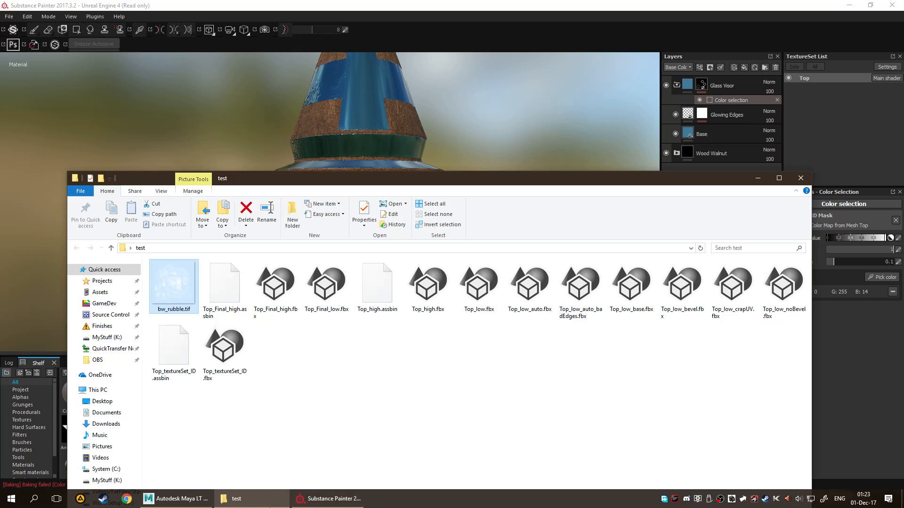
click(254, 506)
click(214, 373)
text(bw)
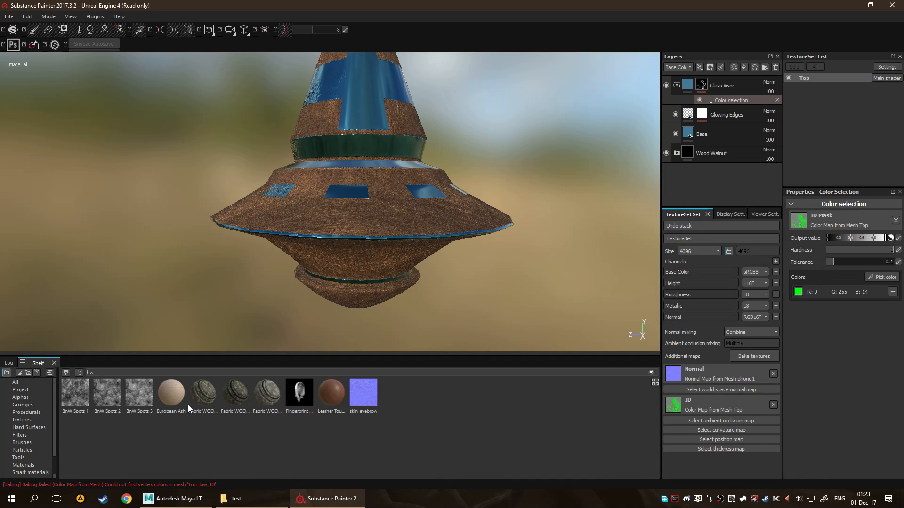
key(BackSpace)
key(BackSpace)
text(rubb)
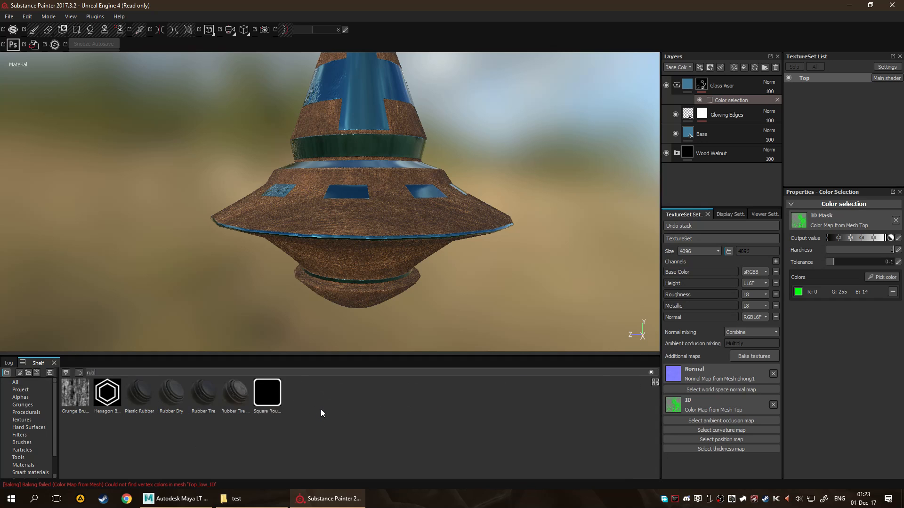
key(BackSpace)
key(BackSpace)
key(BackSpace)
key(BackSpace)
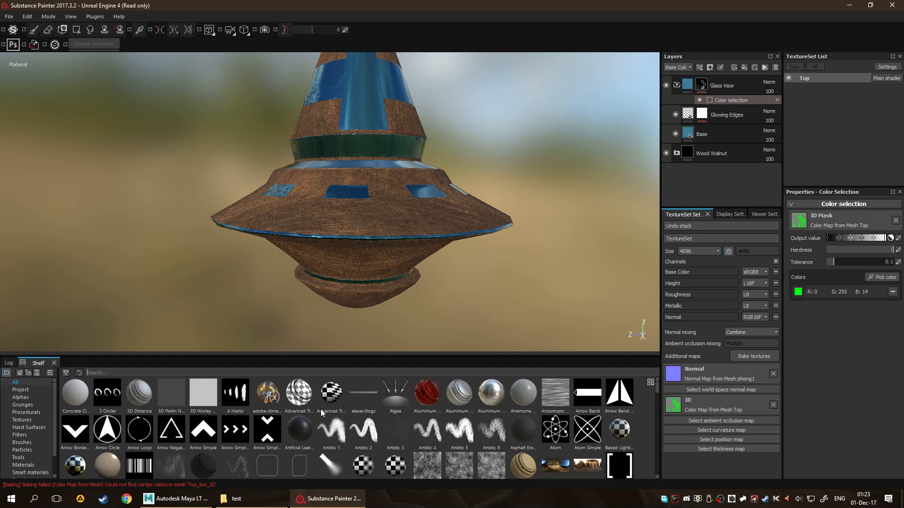
Bring bw_rubble.tif from the test folder into the shelf import and set its destination to the current session.
click(234, 498)
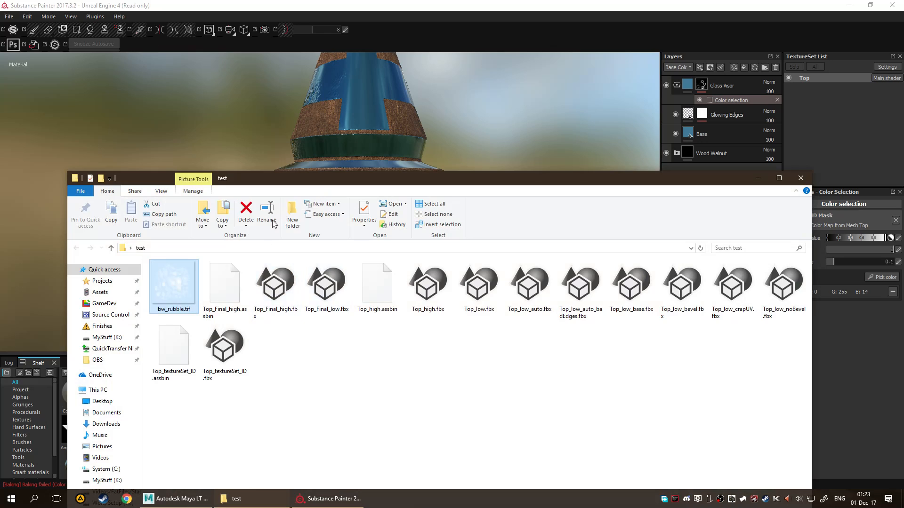
drag(312, 183, 732, 115)
mouse_move(597, 222)
mouse_down()
mouse_move(402, 434)
mouse_move(386, 435)
mouse_up()
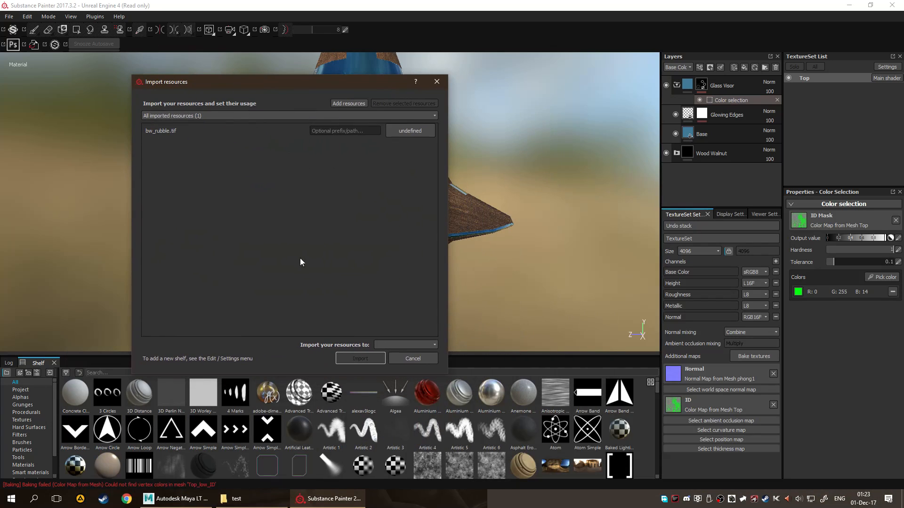
click(413, 347)
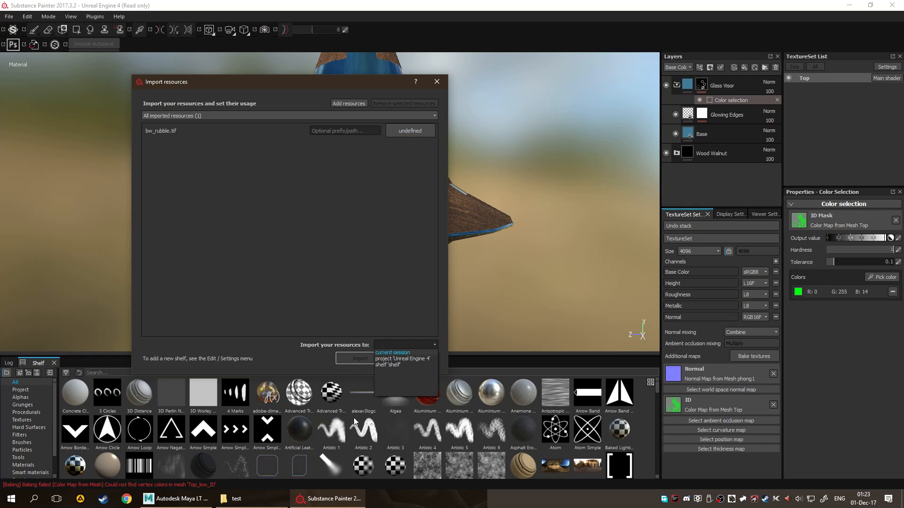
click(404, 352)
Set the usage of bw_rubble.tif to alpha and import it.
key(Return)
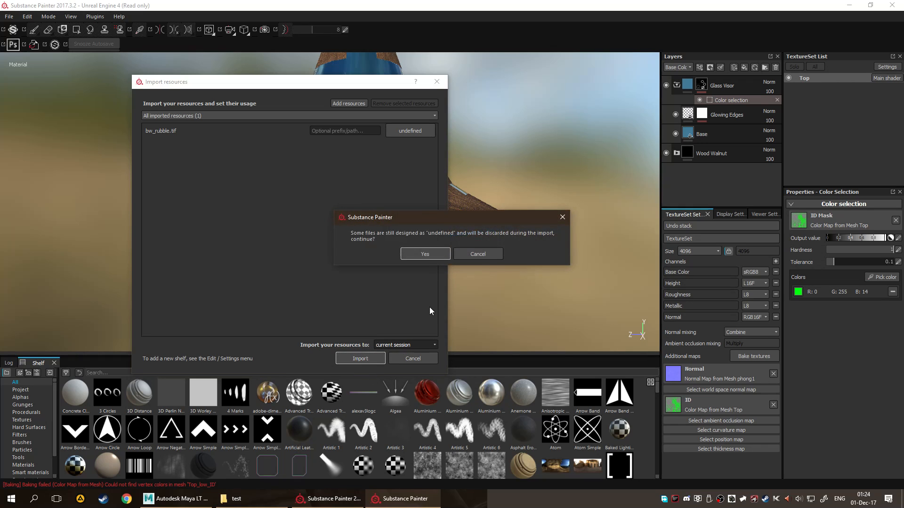
click(483, 256)
click(417, 132)
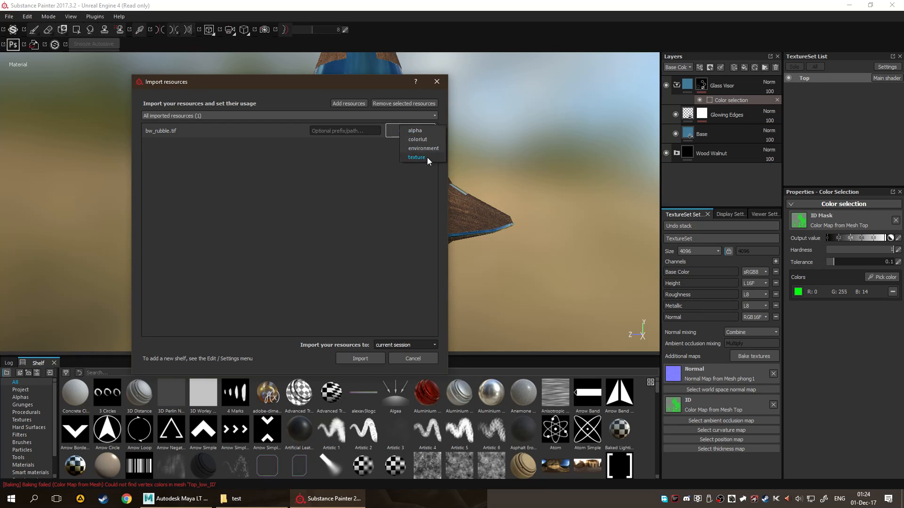
click(421, 132)
click(360, 358)
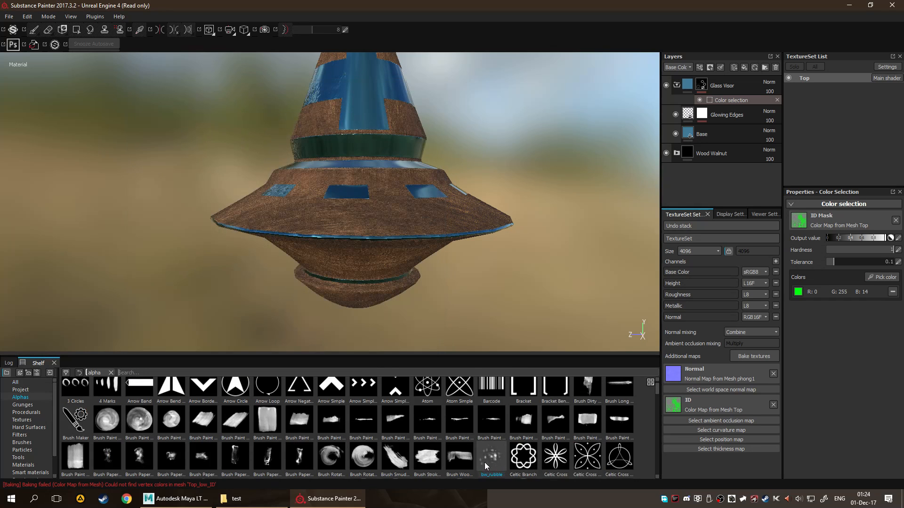
Add a new paint layer above the Glass Visor layer and review its material settings.
alt+drag(411, 254, 400, 265)
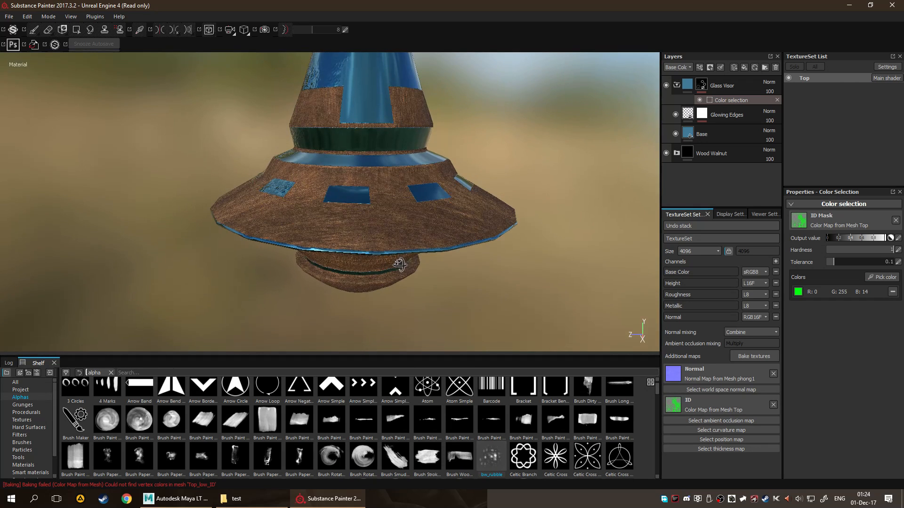
alt+right_drag(407, 267, 404, 246)
alt+drag(404, 246, 391, 246)
alt+right_drag(391, 247, 435, 281)
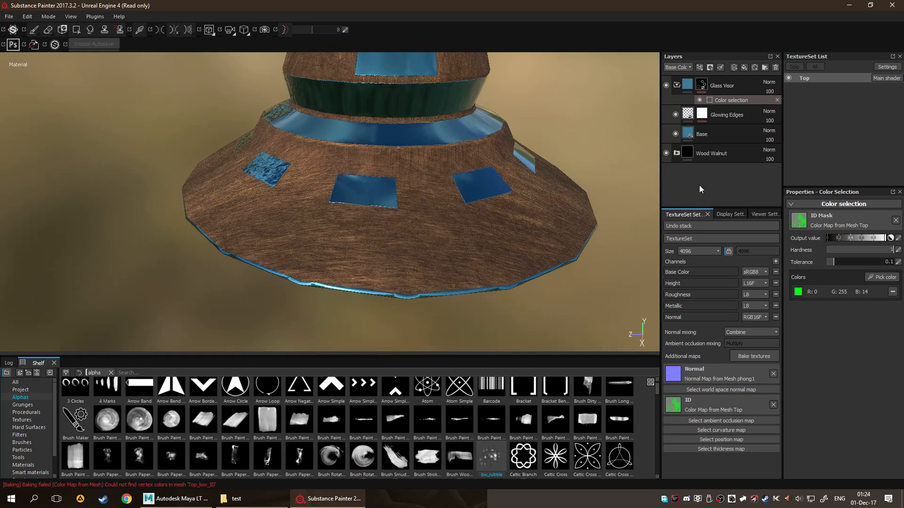
click(733, 68)
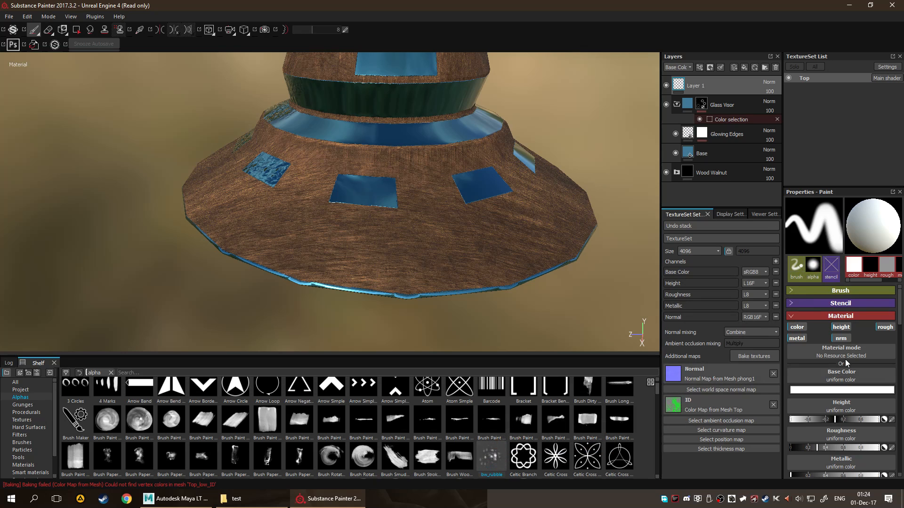
scroll(846, 362, down, 2)
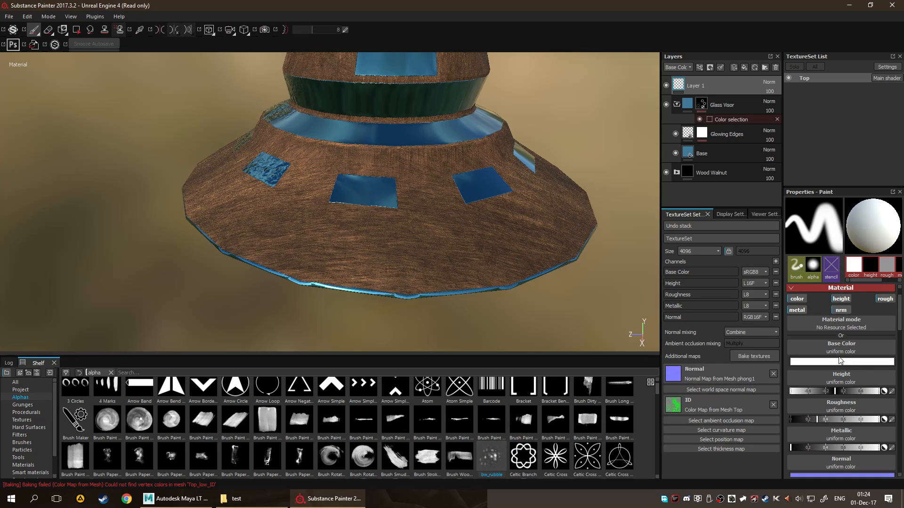
scroll(837, 357, up, 2)
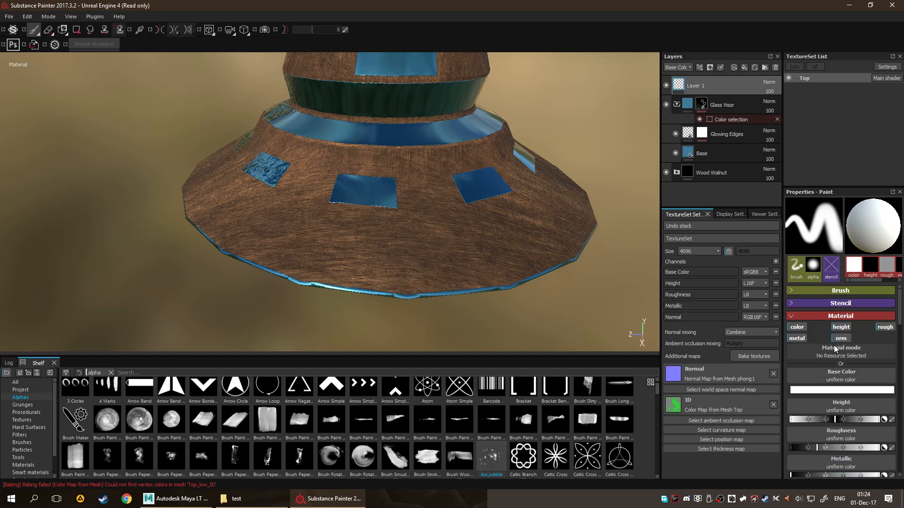
Assign the imported bw_rubble alpha to the paint brush.
click(805, 290)
scroll(815, 339, down, 5)
click(797, 400)
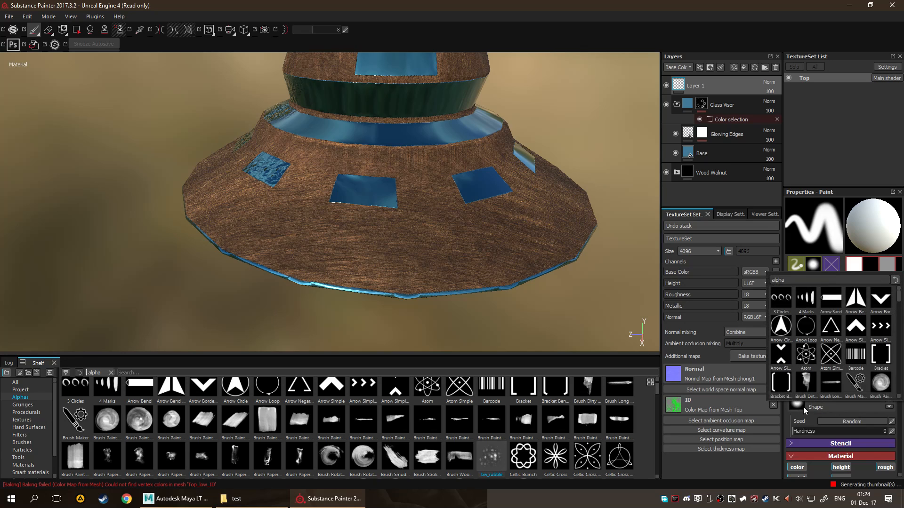
drag(495, 464, 811, 403)
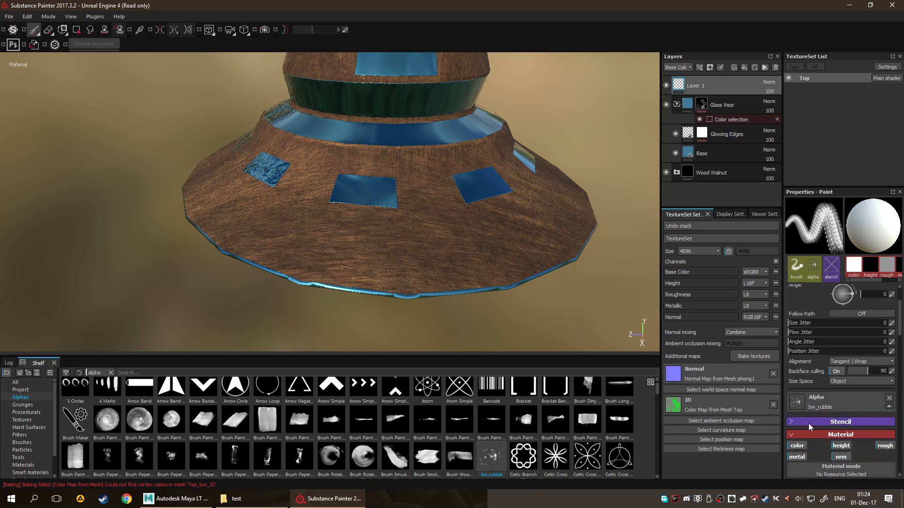
scroll(412, 248, up, 2)
scroll(416, 250, down, 1)
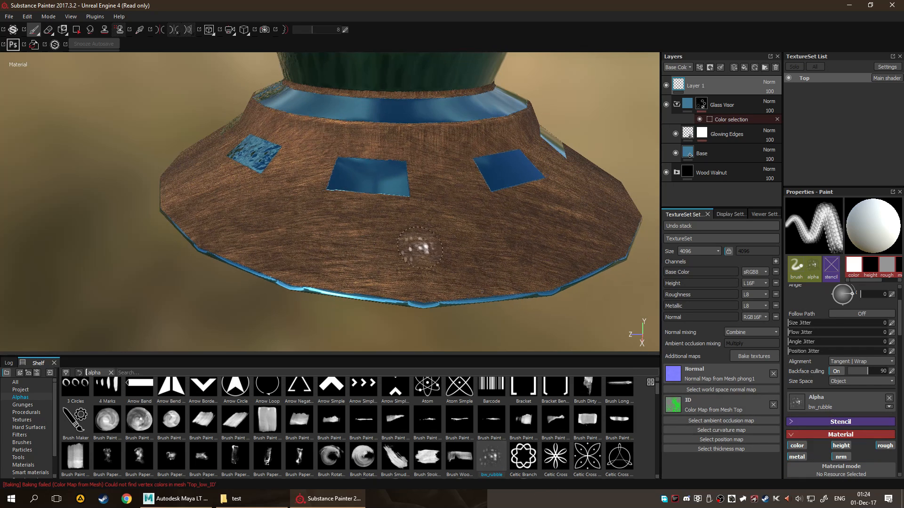
Turn off the brush's color, metal and rough channels, keeping height and nrm.
scroll(425, 255, up, 3)
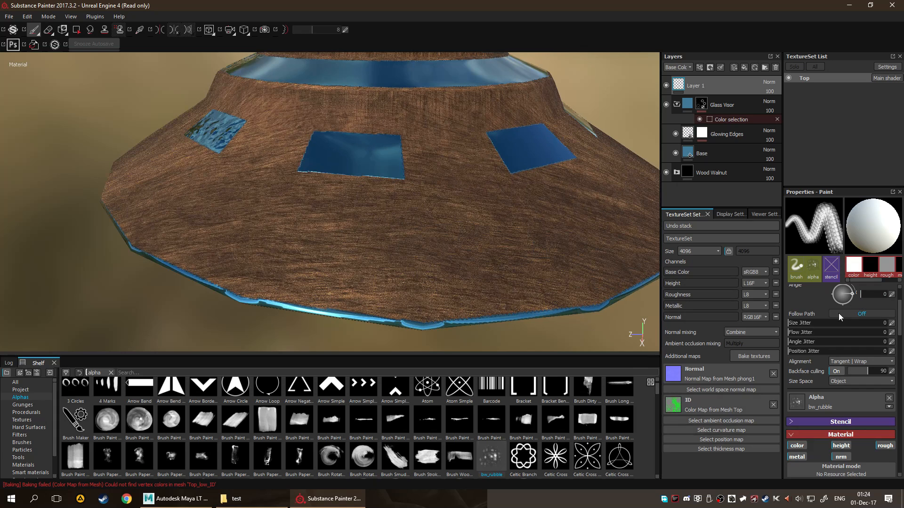
scroll(859, 306, down, 5)
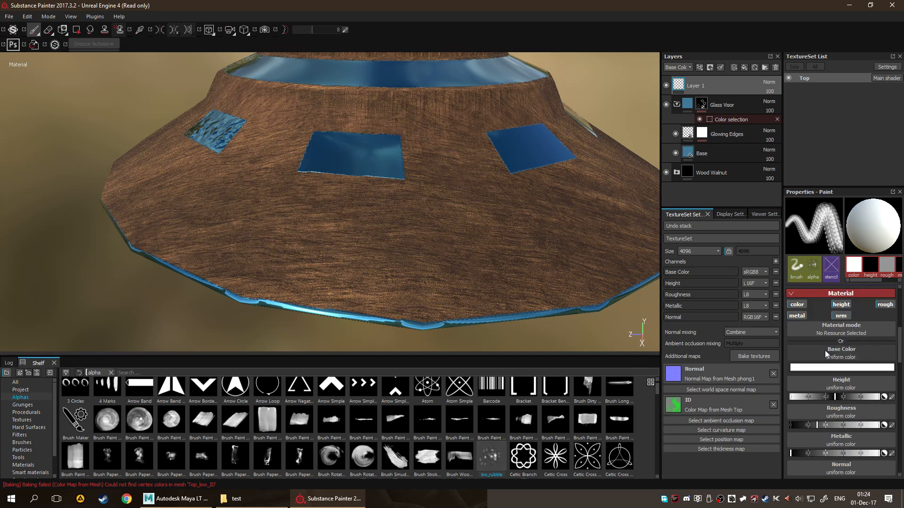
click(801, 306)
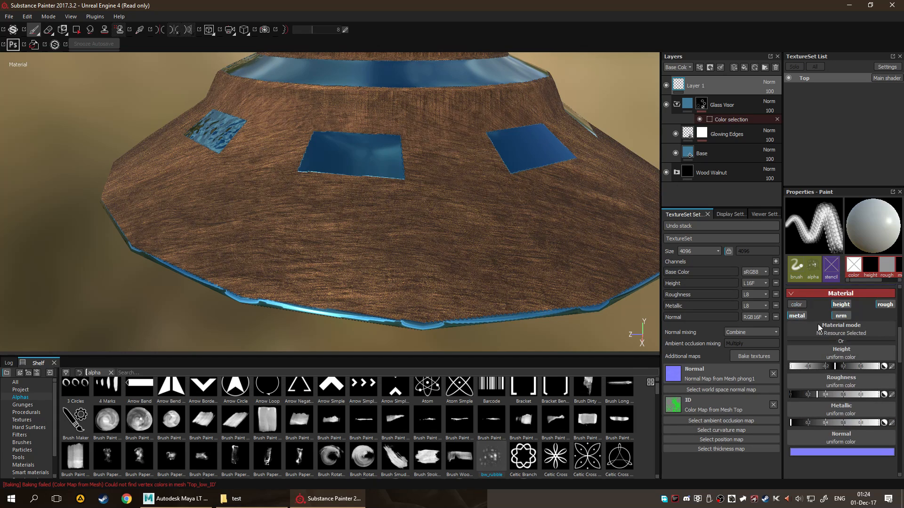
click(796, 316)
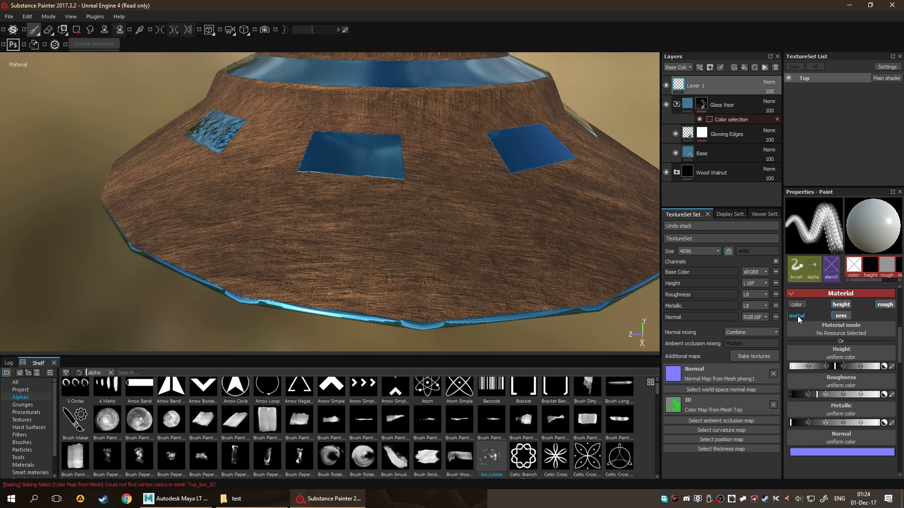
click(884, 305)
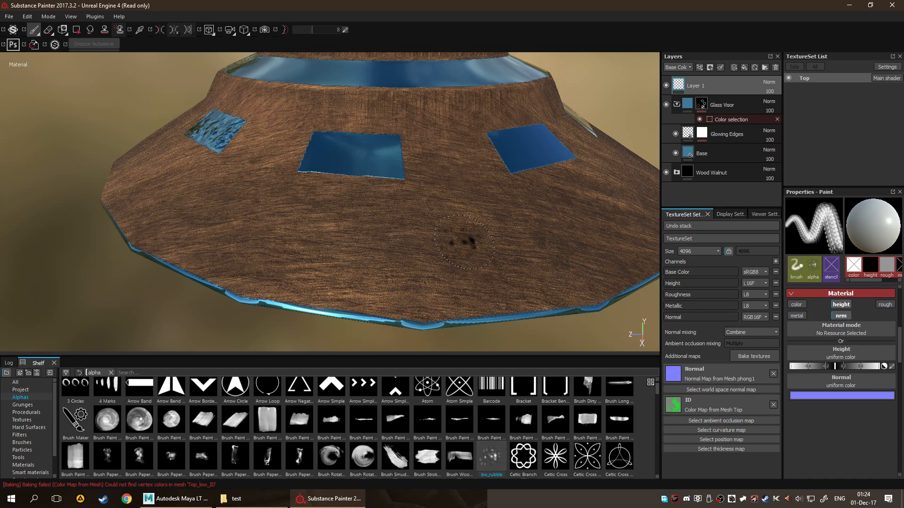
click(443, 207)
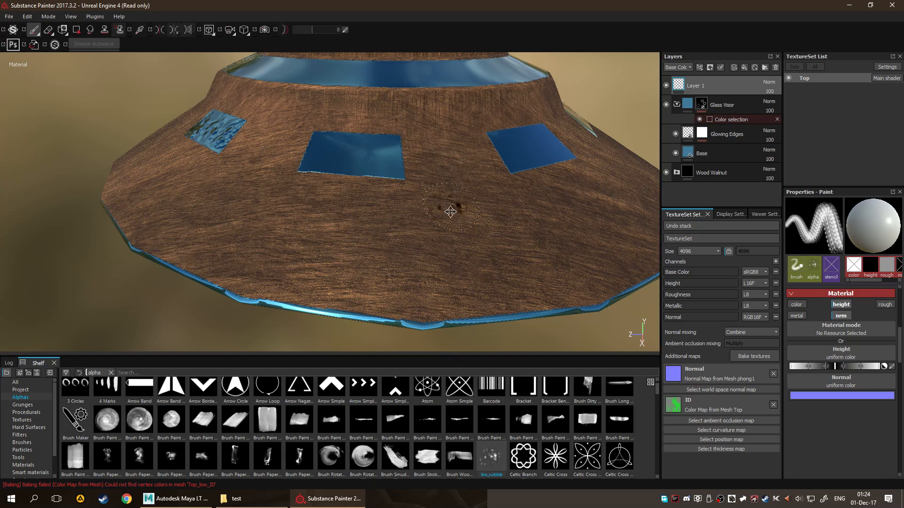
scroll(551, 249, up, 5)
key(ctrl+z)
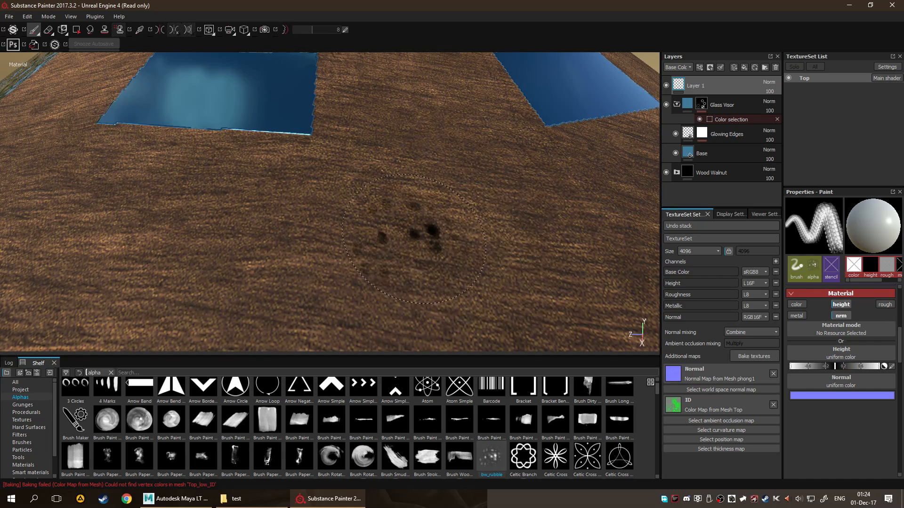
Raise the brush's Height value and paint two short rubble strokes on the wooden brim below the glass windows.
drag(834, 366, 872, 366)
drag(401, 266, 489, 251)
scroll(538, 258, down, 2)
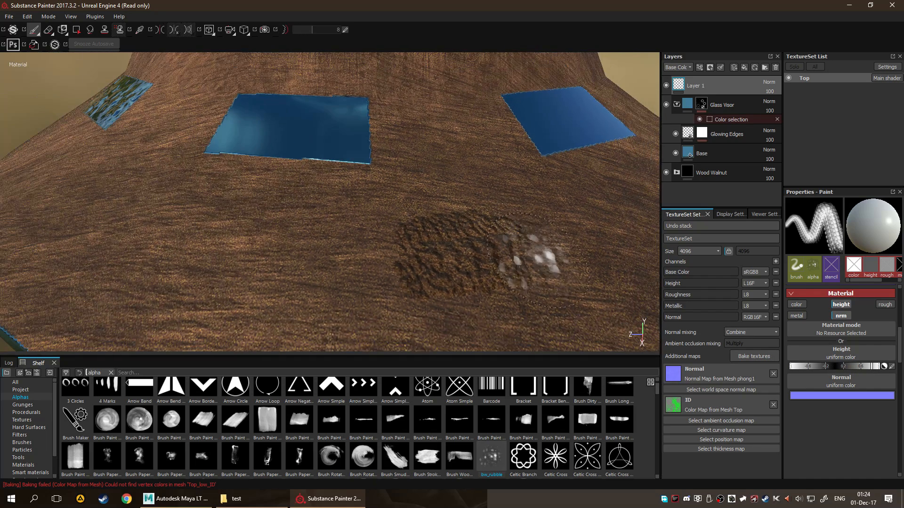
scroll(258, 274, down, 2)
alt+drag(282, 269, 332, 264)
drag(186, 256, 218, 255)
alt+middle_drag(408, 242, 541, 244)
alt+right_drag(541, 245, 289, 251)
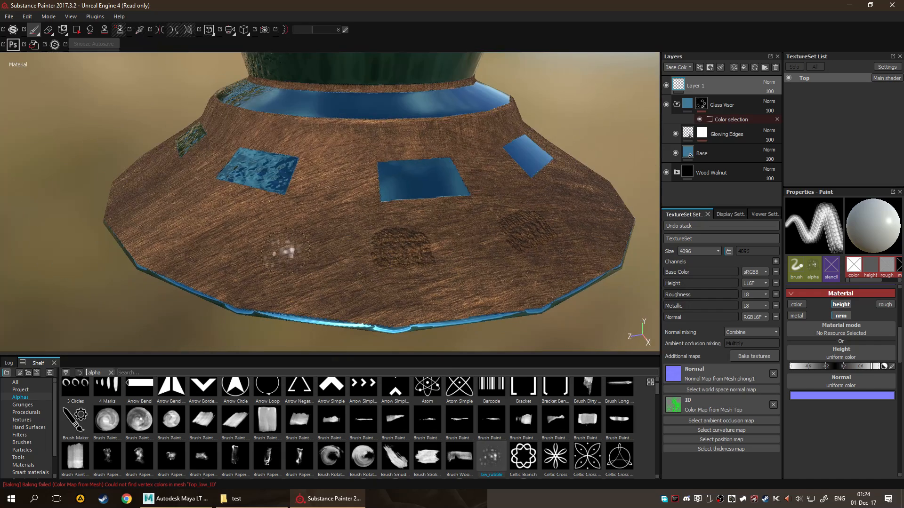
Turn off the nrm channel, raise the Height value further, and paint a longer rubble stroke along the brim.
click(840, 317)
alt+drag(325, 244, 369, 250)
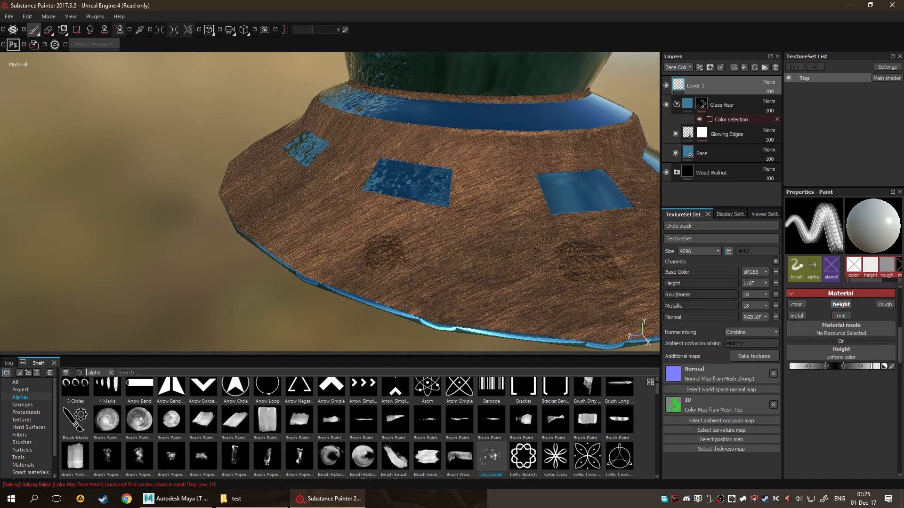
scroll(541, 285, down, 2)
alt+middle_drag(521, 243, 399, 231)
scroll(795, 322, up, 1)
Turn on the brush's Follow Path and paint curved rubble strokes across the brim, glass windows and blue band.
scroll(795, 322, up, 3)
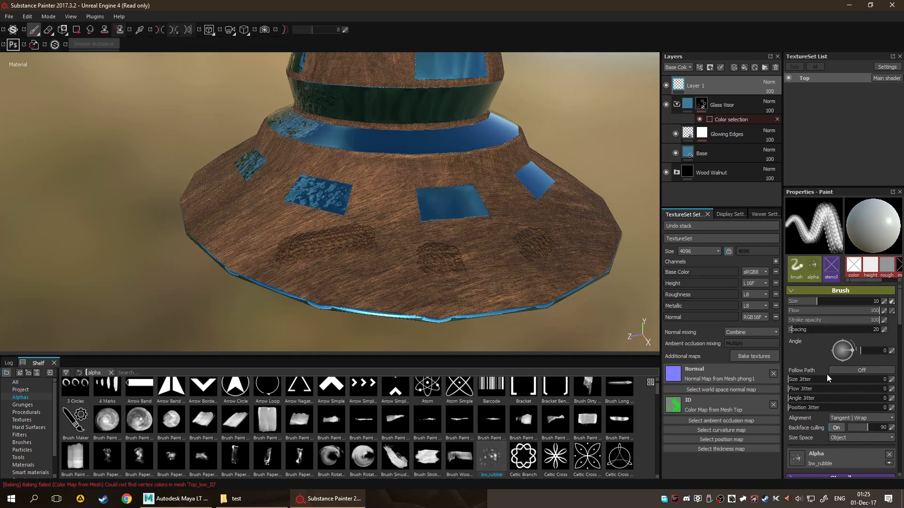
click(861, 371)
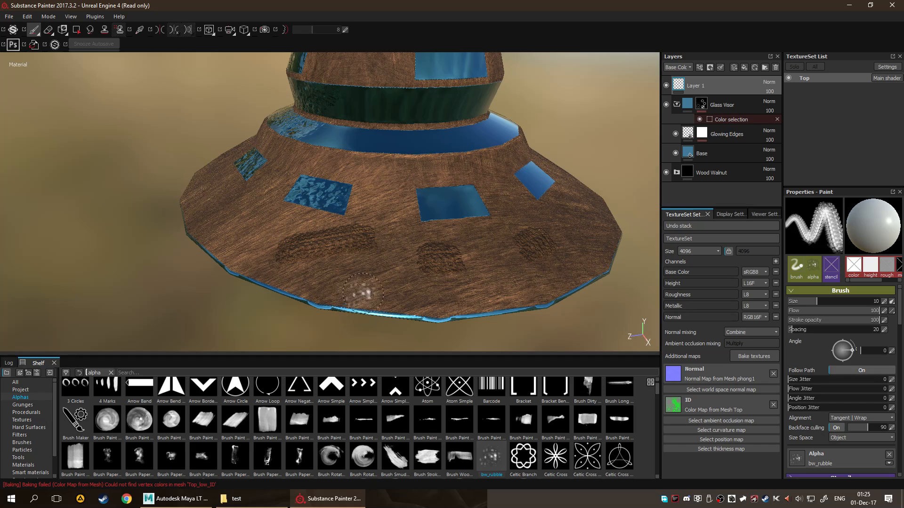
drag(400, 289, 431, 193)
drag(494, 227, 489, 185)
drag(551, 174, 479, 170)
drag(431, 148, 461, 124)
Turn off Follow Path and set Size Jitter to 13, Flow Jitter to 25, Angle Jitter to 69 and Position Jitter to 43.
click(843, 371)
click(853, 370)
click(853, 369)
click(800, 379)
click(810, 389)
click(825, 398)
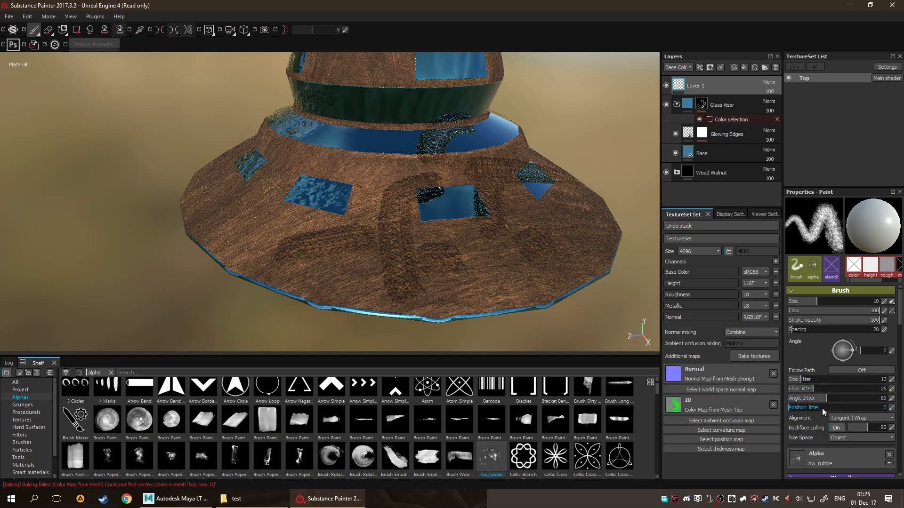
drag(826, 408, 829, 408)
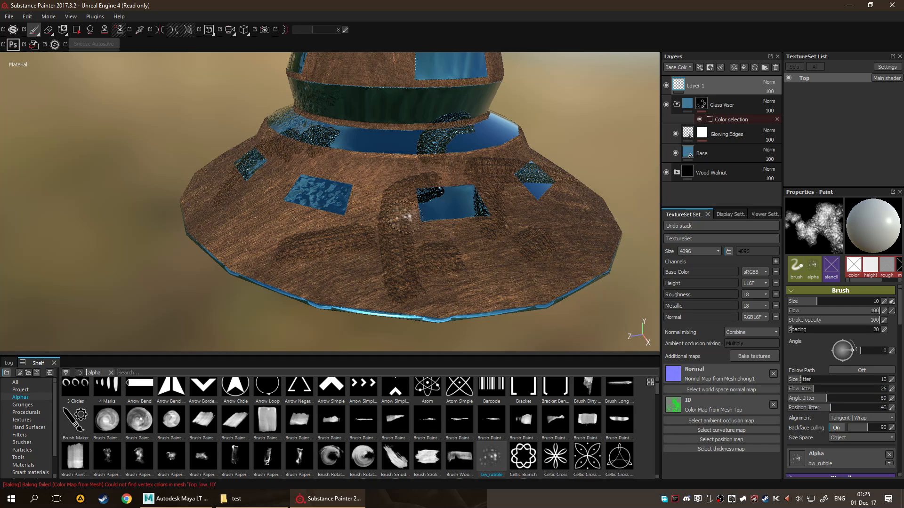
Paint scattered rubble strokes with the jittered brush over the brim and the cone's wood and glass patches.
alt+drag(499, 264, 379, 261)
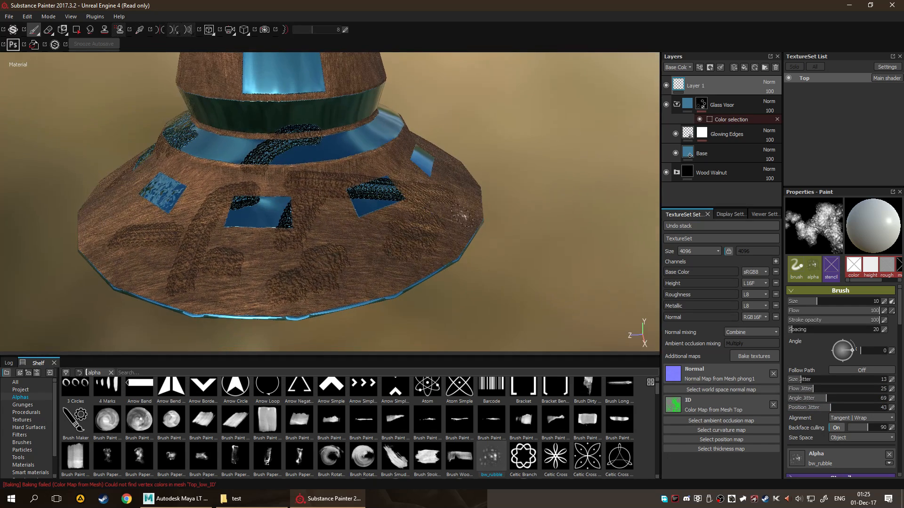
scroll(454, 212, down, 4)
alt+middle_drag(377, 108, 447, 250)
drag(433, 264, 429, 212)
alt+middle_drag(426, 209, 548, 263)
drag(487, 251, 532, 255)
alt+drag(526, 285, 607, 240)
alt+middle_drag(554, 220, 346, 195)
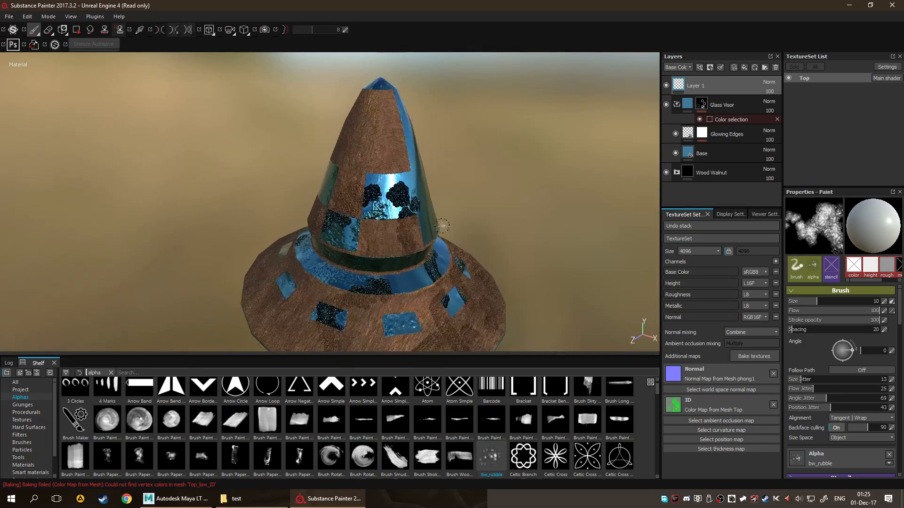
scroll(431, 225, up, 4)
mouse_move(435, 228)
alt+mouse_down()
mouse_move(549, 232)
mouse_move(618, 221)
mouse_move(485, 226)
alt+mouse_up()
scroll(478, 227, down, 4)
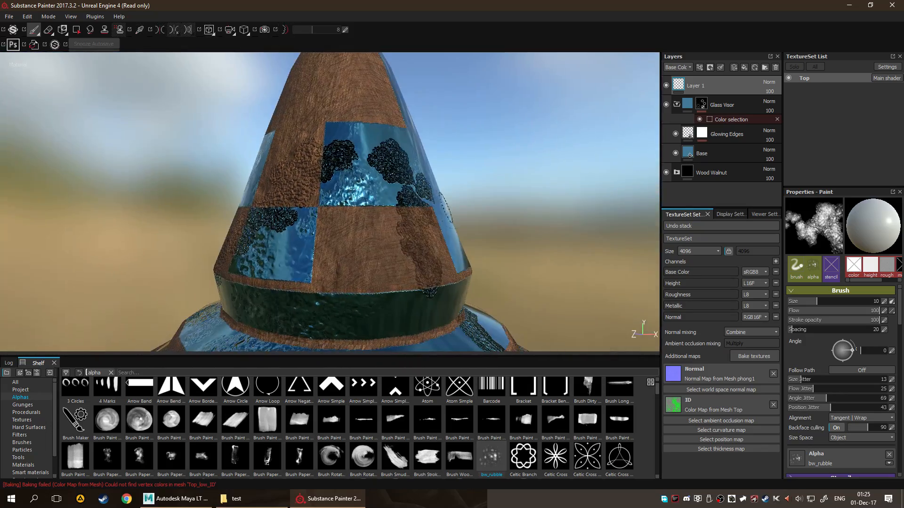
Enlarge the brush to size 36.33 with Flow 58 and paint broad rubble strokes over the cone's wood and glass patches.
ctrl+right_drag(409, 241, 471, 241)
ctrl+drag(410, 241, 374, 241)
mouse_move(408, 247)
mouse_down()
mouse_move(348, 244)
mouse_move(405, 183)
mouse_up()
scroll(480, 141, down, 3)
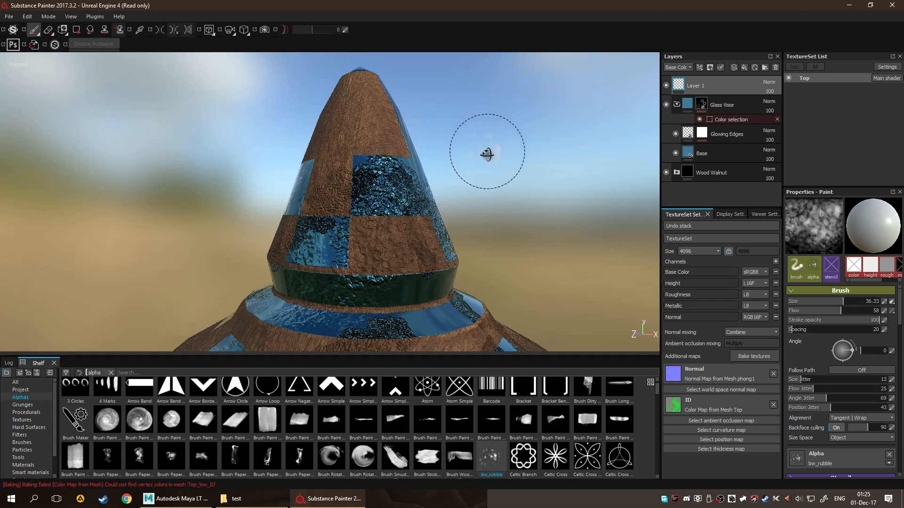
alt+drag(487, 155, 485, 200)
drag(360, 141, 388, 188)
mouse_move(489, 200)
alt+mouse_down()
mouse_move(490, 210)
mouse_move(490, 181)
alt+mouse_up()
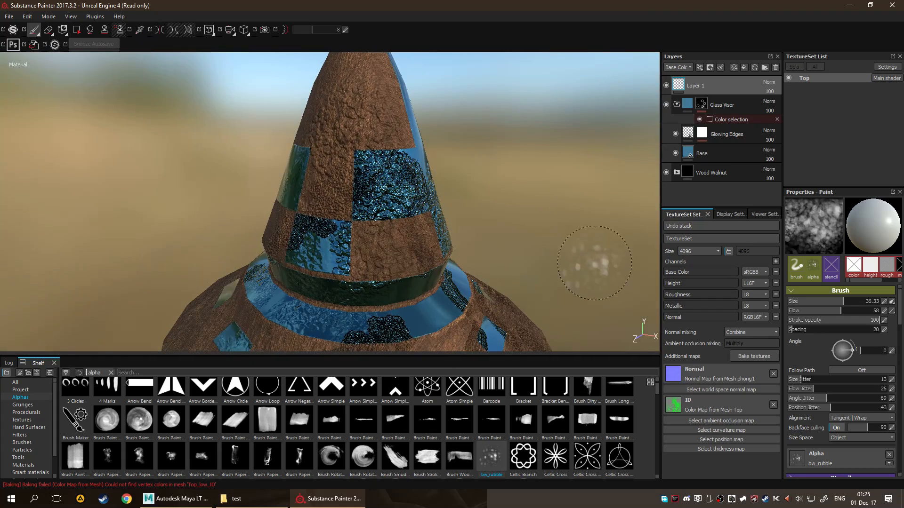
Set the brush's Spacing to 115 and turn on Follow Path.
mouse_move(793, 329)
mouse_down()
mouse_move(837, 326)
mouse_move(813, 329)
mouse_up()
scroll(526, 299, down, 2)
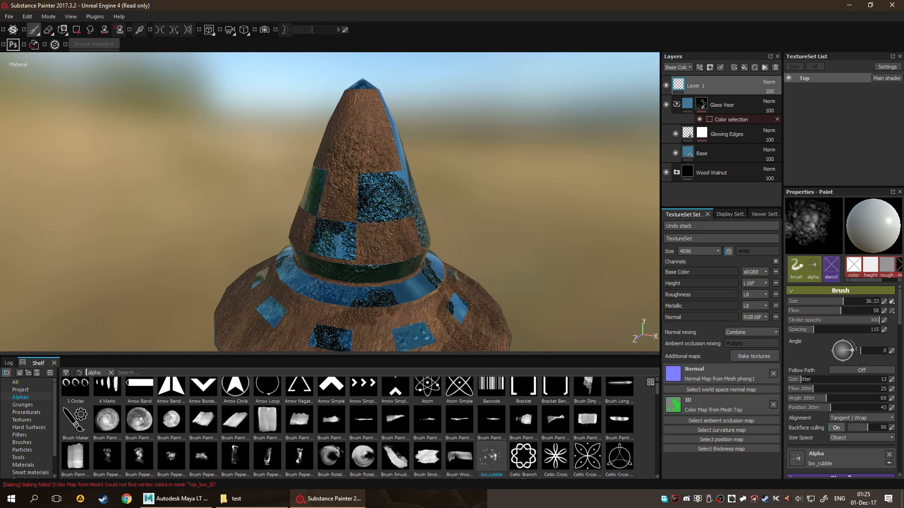
alt+drag(526, 300, 266, 206)
alt+drag(417, 280, 316, 257)
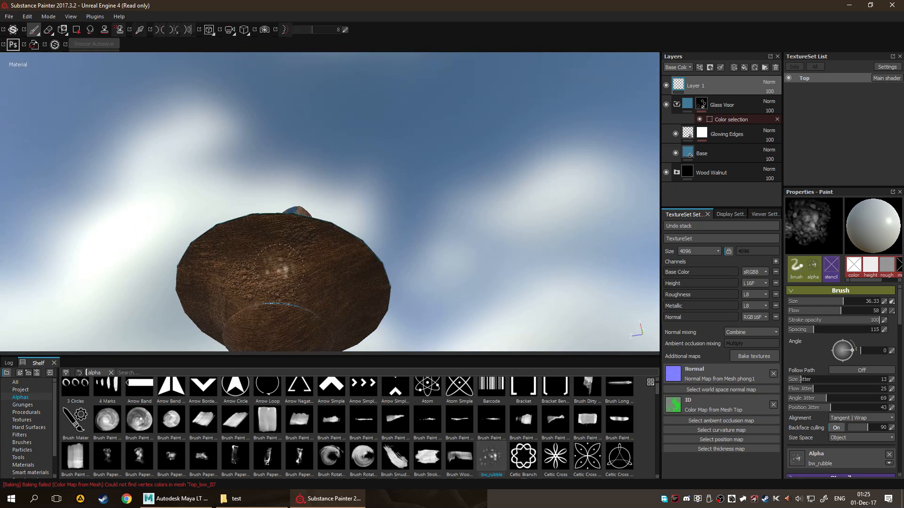
click(857, 369)
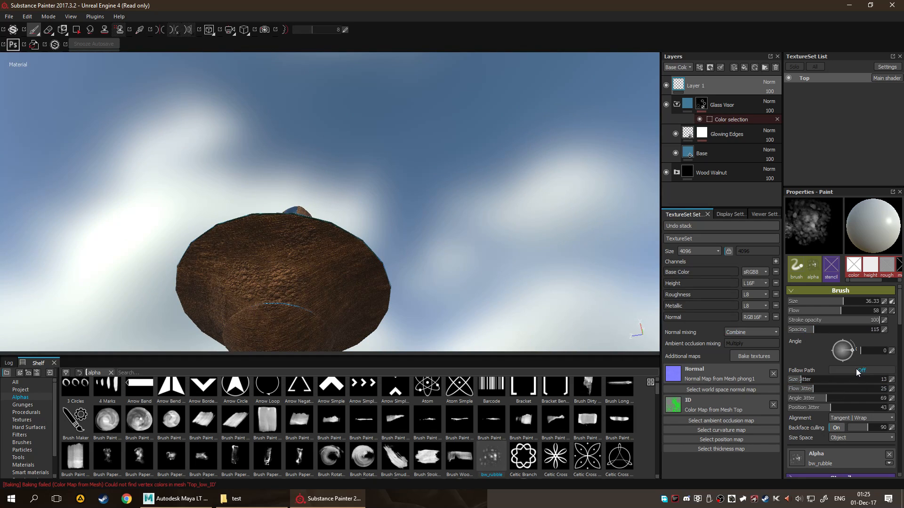
right_click(853, 372)
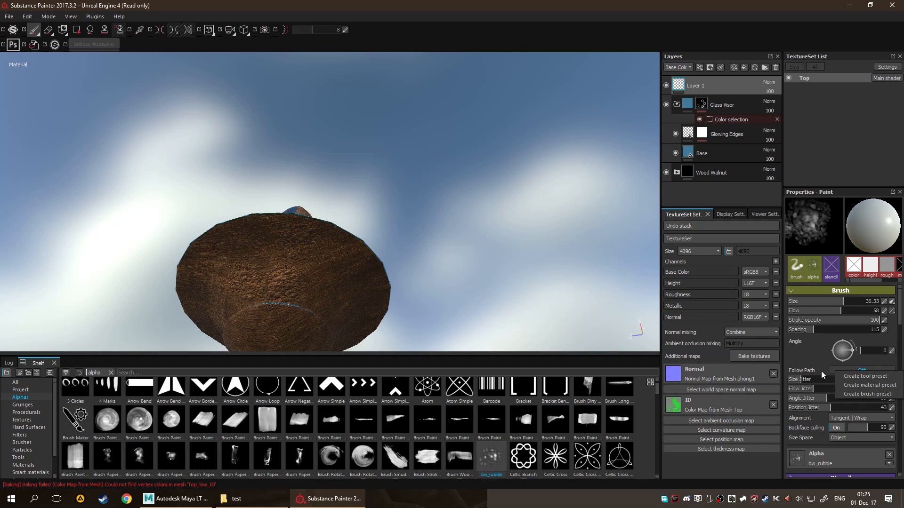
click(815, 363)
click(846, 371)
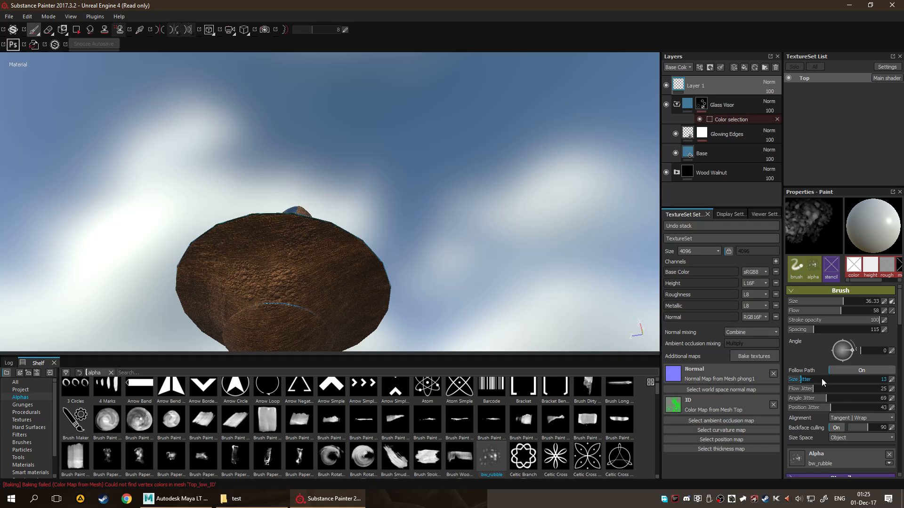
click(849, 369)
click(849, 369)
Stamp separate rubble dabs on the brim, its glass windows, the blue band and the cone's tip.
alt+drag(301, 264, 250, 375)
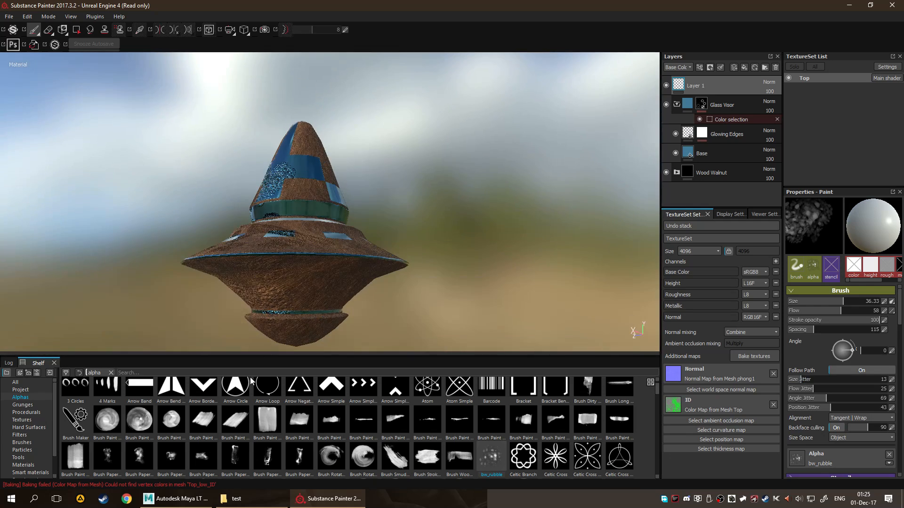
alt+drag(440, 259, 392, 333)
click(317, 275)
click(327, 304)
click(391, 279)
scroll(441, 216, down, 2)
click(298, 117)
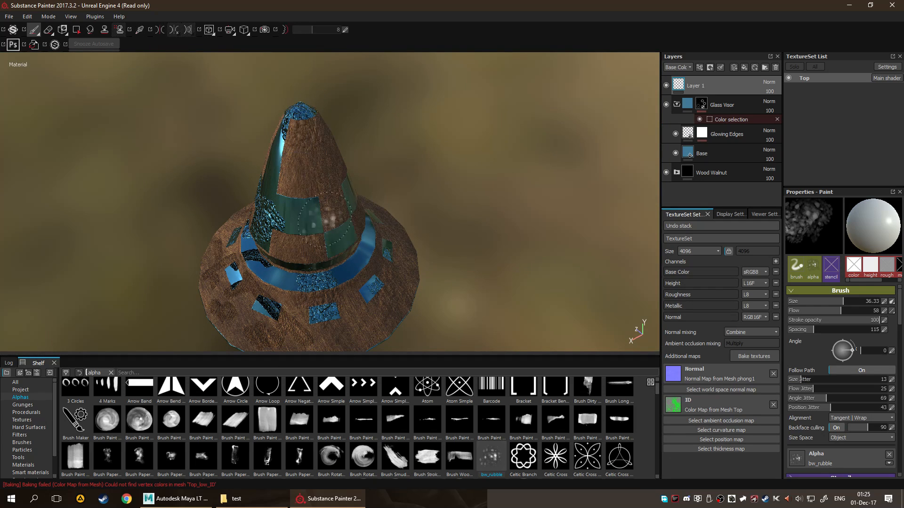
Reduce the brush Spacing to 21 and paint a continuous rubble stroke across the glass patch on the cone.
drag(813, 330, 792, 335)
drag(329, 212, 294, 219)
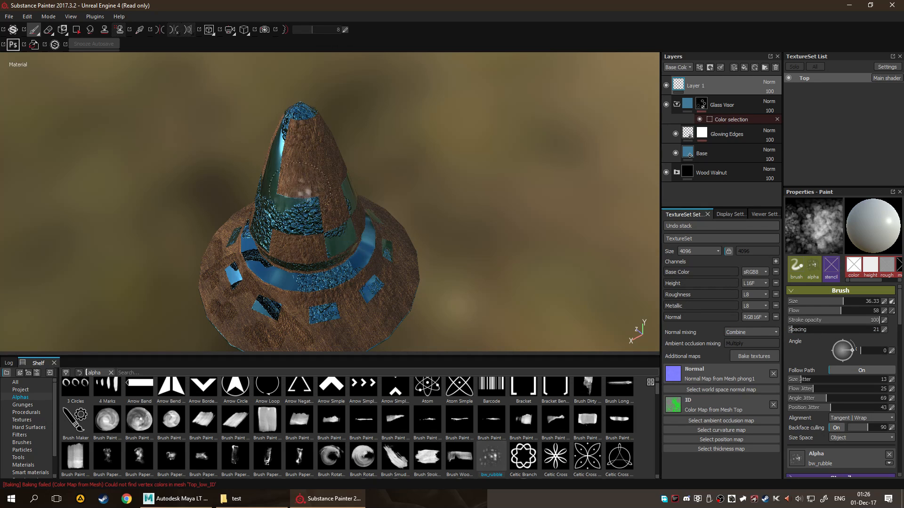
alt+drag(462, 305, 450, 258)
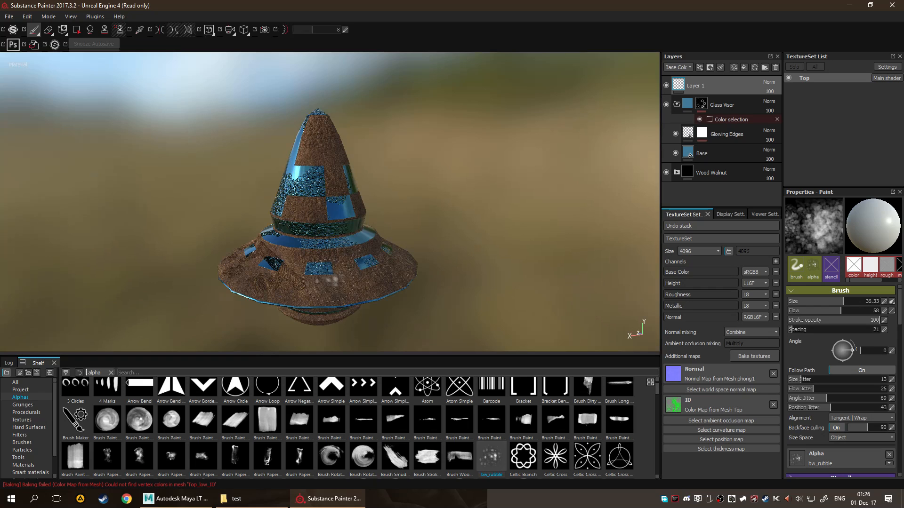
Set Size Jitter to 57, Flow Jitter to 14 and Angle Jitter to 28, and check the model from other sides.
drag(813, 380, 802, 398)
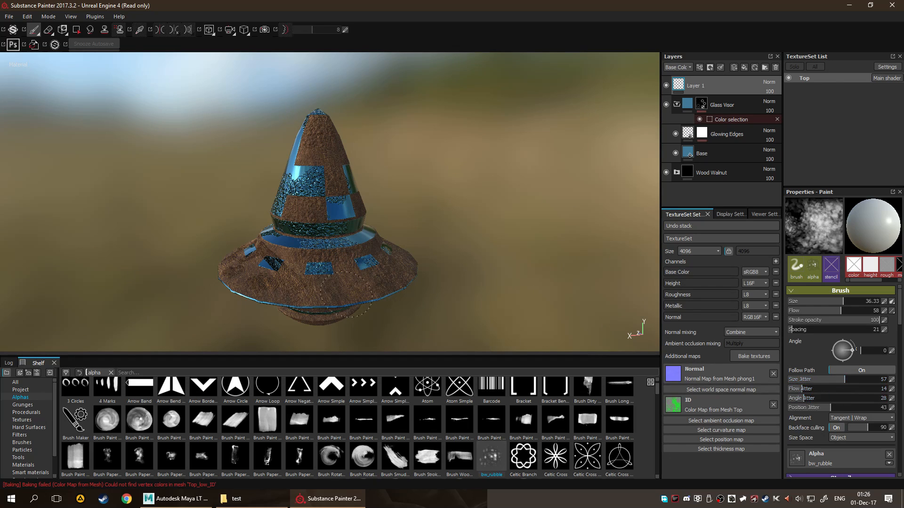
scroll(445, 282, up, 3)
alt+drag(400, 281, 464, 284)
mouse_move(298, 302)
alt+mouse_down()
mouse_move(367, 273)
mouse_move(579, 234)
mouse_move(492, 256)
alt+mouse_up()
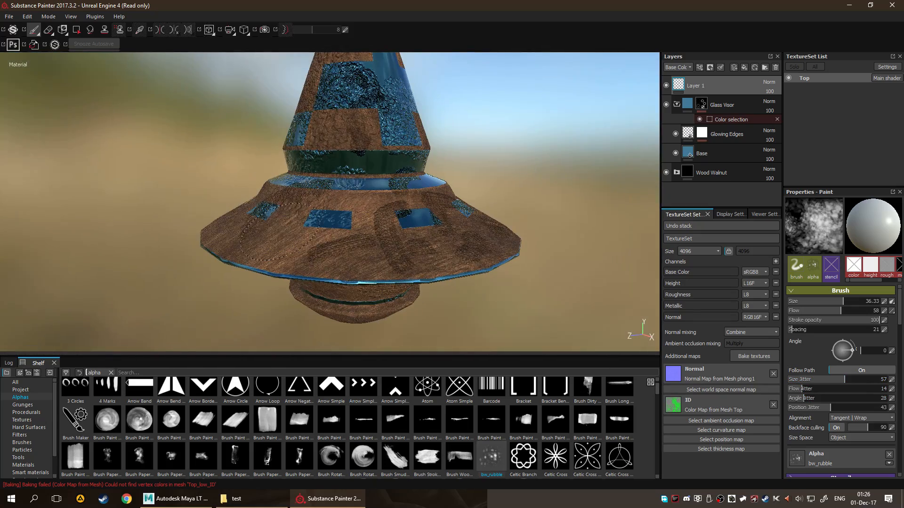
scroll(405, 213, down, 3)
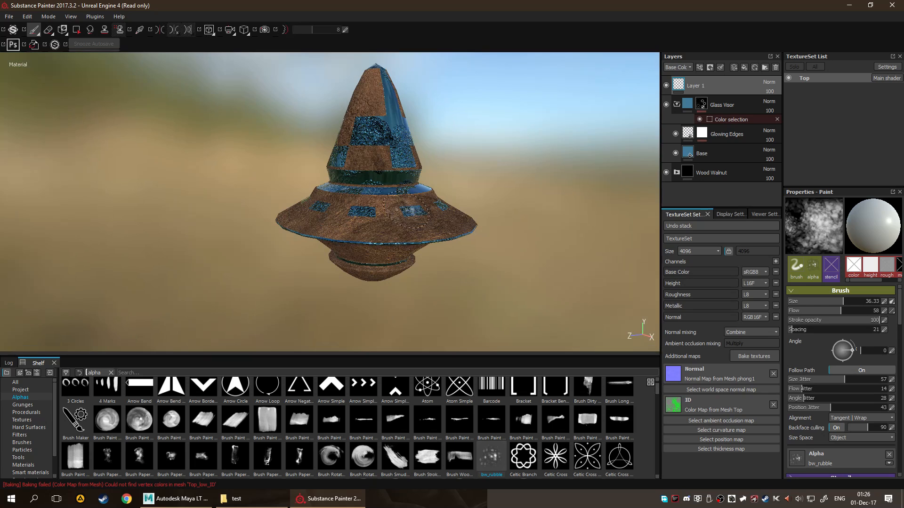
alt+drag(386, 302, 383, 298)
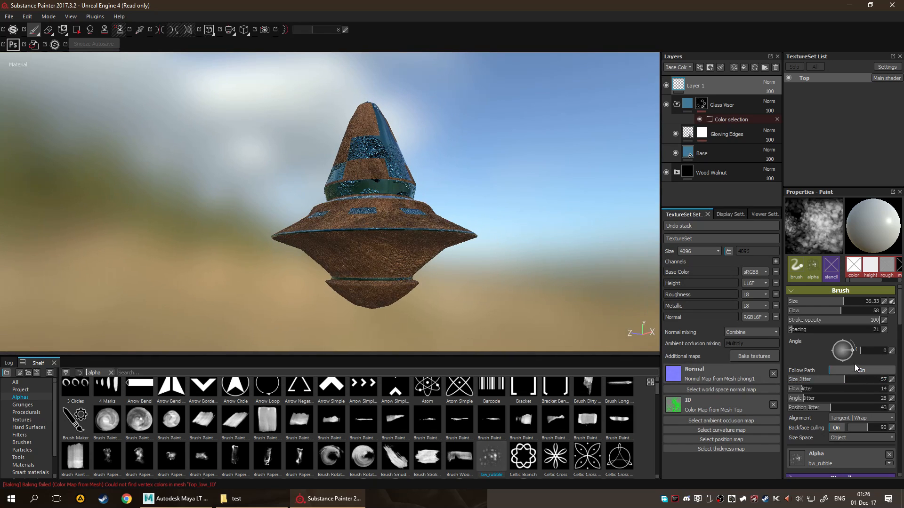
Review the paint brush's jitter, alignment, alpha and material channel settings.
scroll(852, 360, down, 3)
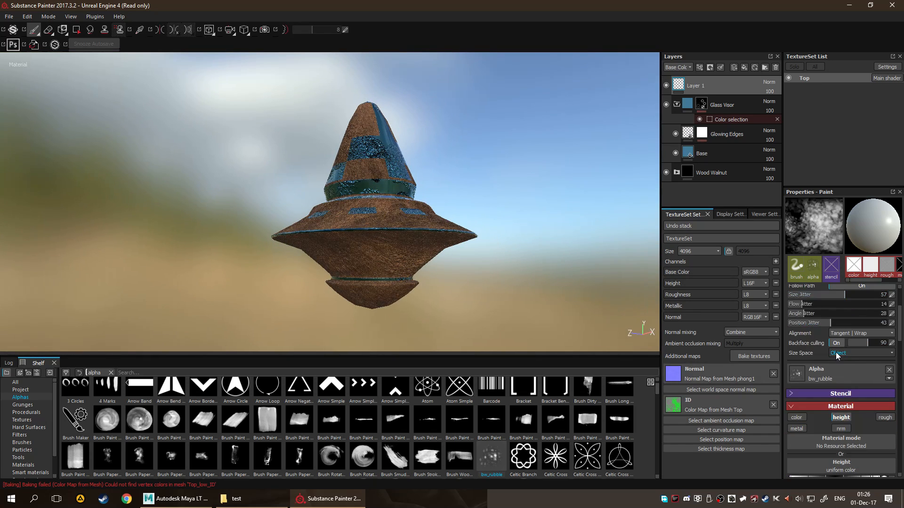
scroll(836, 354, down, 1)
scroll(837, 372, up, 3)
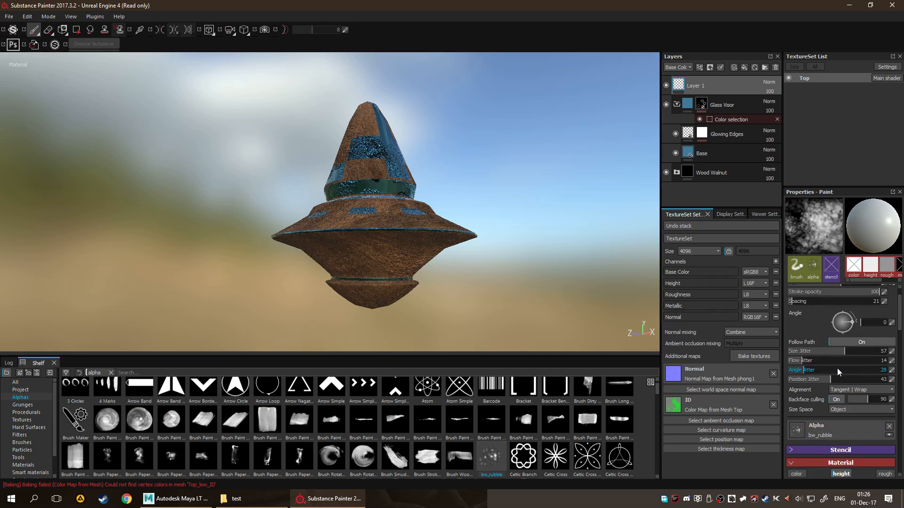
scroll(802, 374, up, 1)
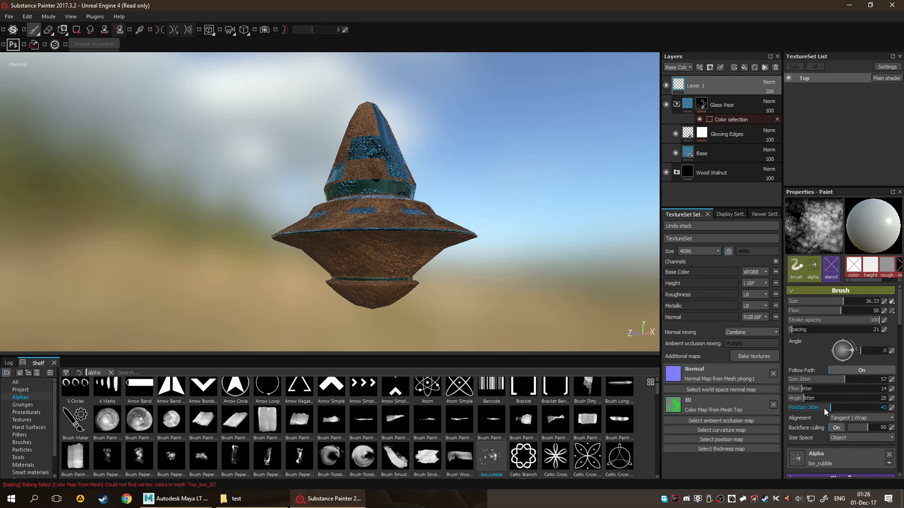
scroll(824, 412, down, 1)
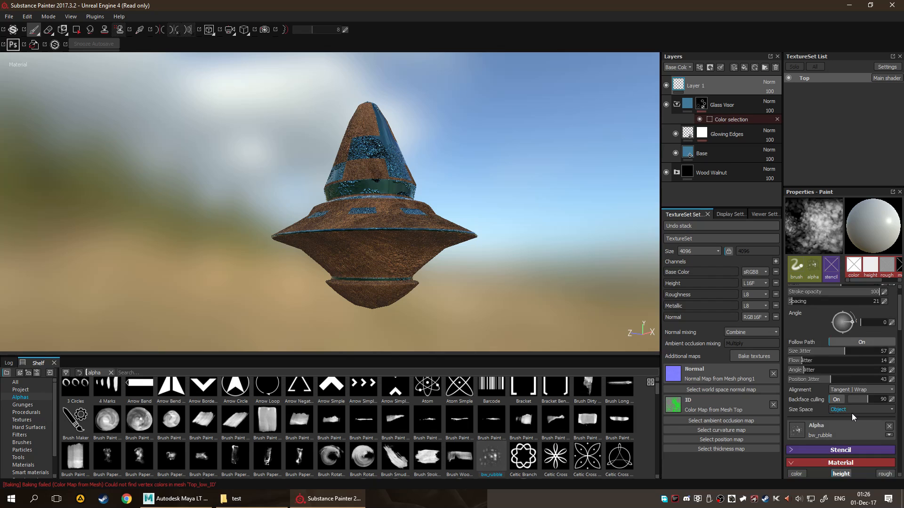
scroll(847, 411, down, 4)
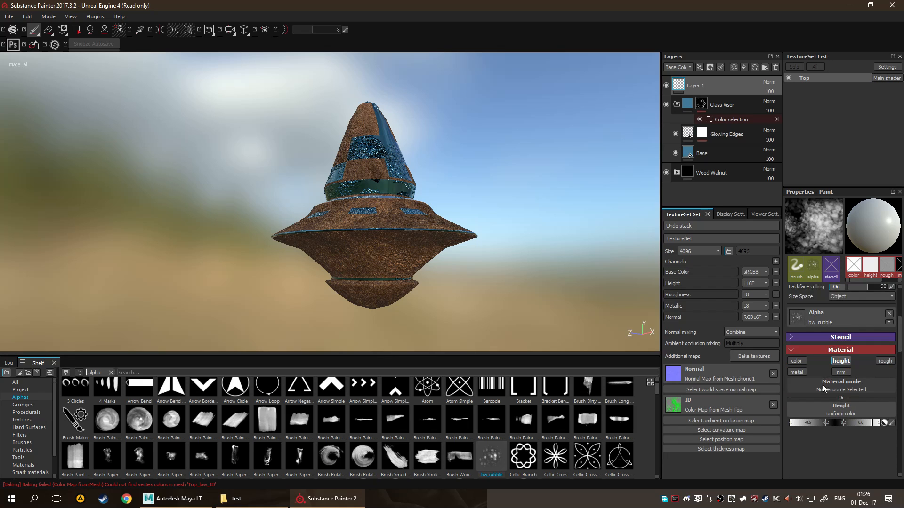
scroll(819, 394, up, 5)
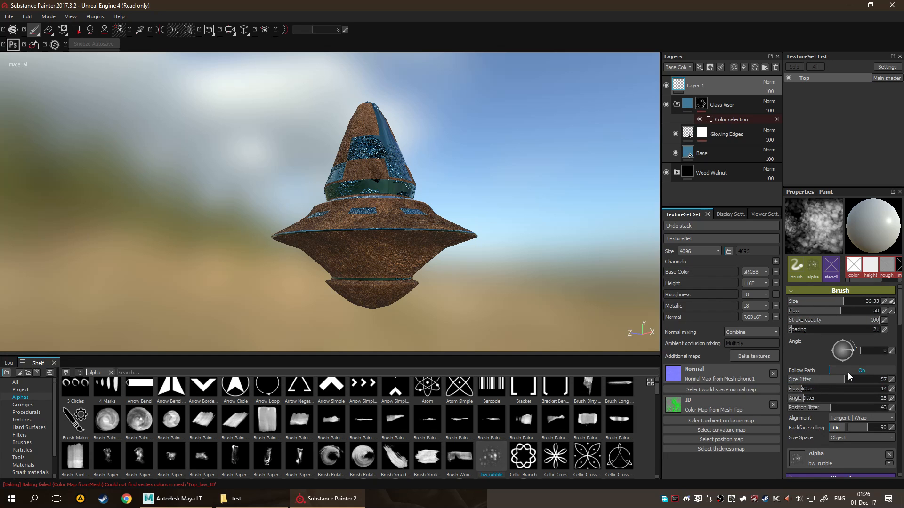
Paint a jittered rubble stroke across the bare side of the brim, running over its glass windows.
alt+right_drag(395, 263, 414, 316)
alt+drag(384, 225, 429, 291)
alt+right_drag(414, 272, 306, 237)
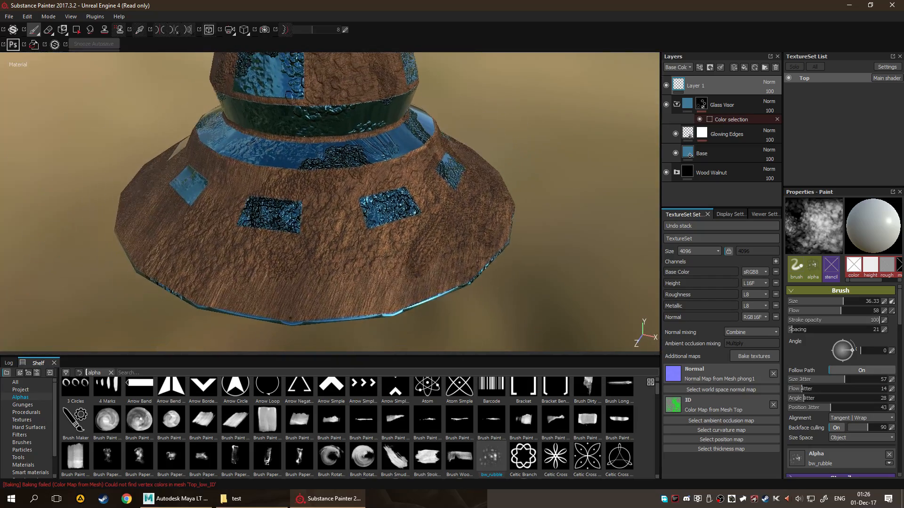
alt+drag(393, 281, 373, 227)
alt+middle_drag(373, 228, 275, 186)
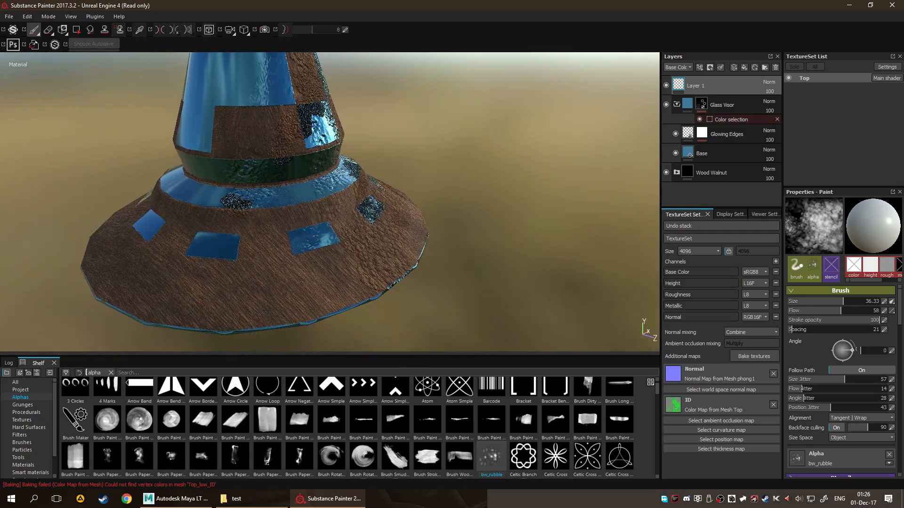
alt+drag(227, 276, 284, 268)
mouse_move(202, 265)
mouse_down()
mouse_move(117, 286)
mouse_move(401, 276)
mouse_up()
alt+right_drag(401, 275, 392, 279)
alt+drag(330, 267, 344, 296)
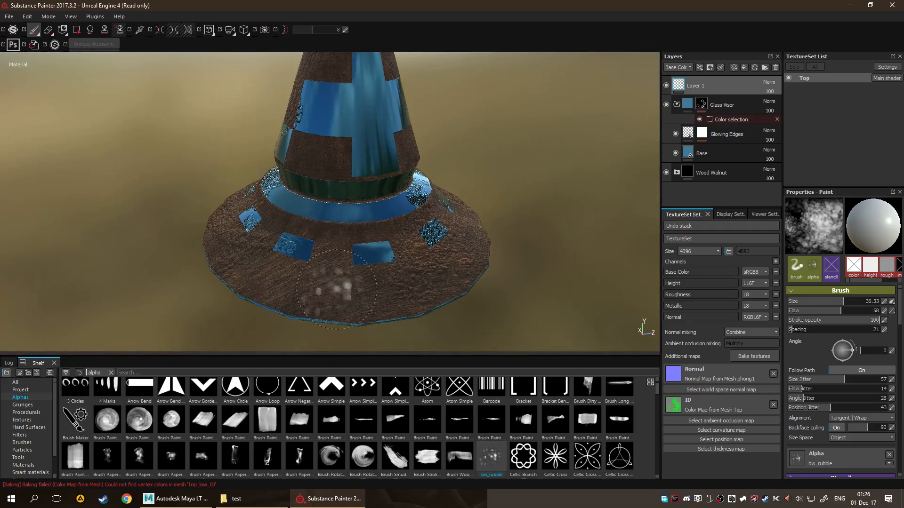
mouse_move(337, 241)
alt+mouse_down()
mouse_move(474, 206)
mouse_move(308, 189)
mouse_move(248, 267)
alt+mouse_up()
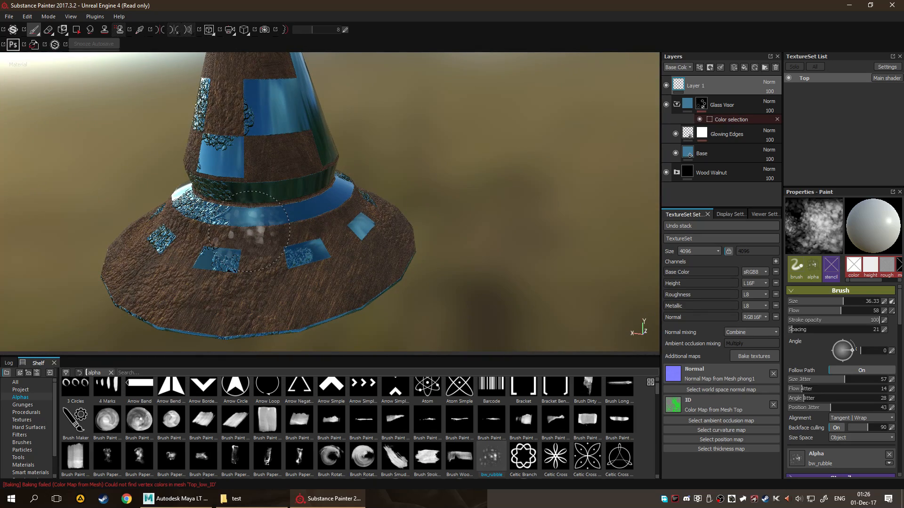
Display the Normal + Height + Base normal channel in the viewport and examine the painted rubble on the brim up close.
key(c)
key(c)
key(c)
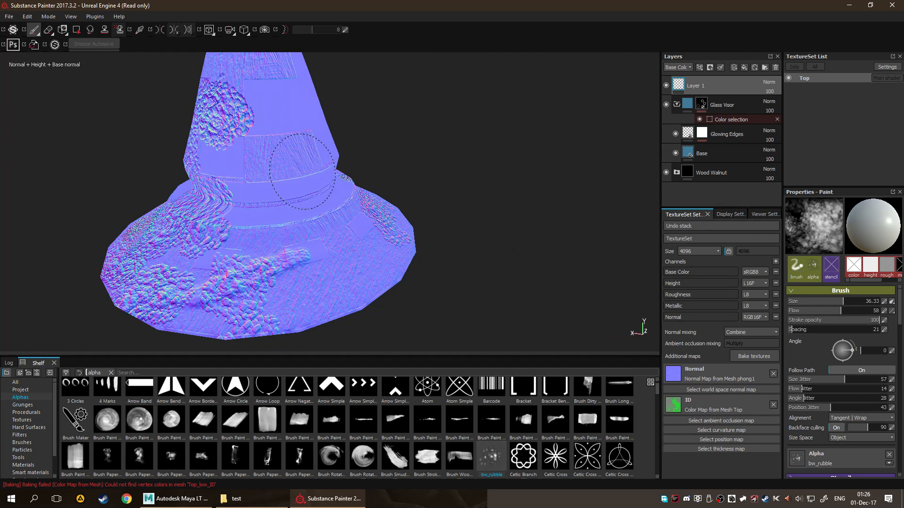
scroll(489, 196, up, 8)
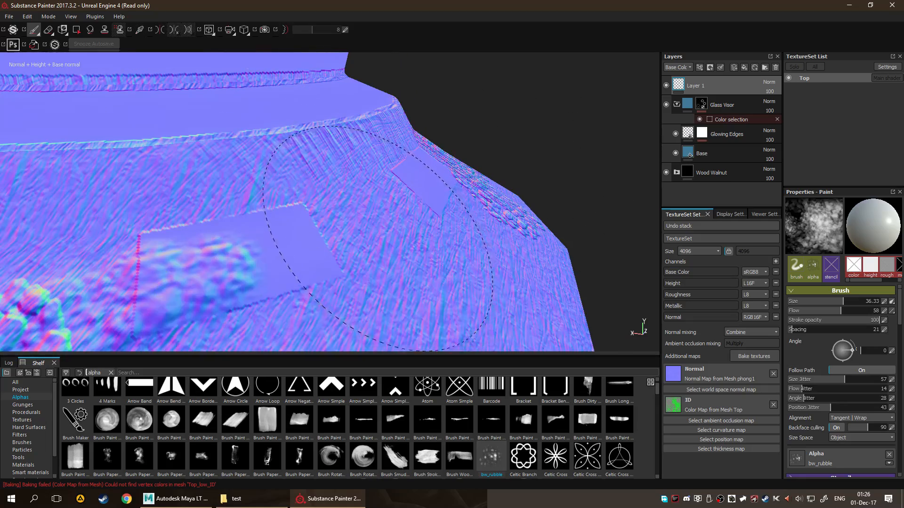
scroll(377, 238, down, 6)
alt+middle_drag(410, 185, 524, 198)
scroll(541, 191, down, 2)
alt+drag(546, 183, 539, 208)
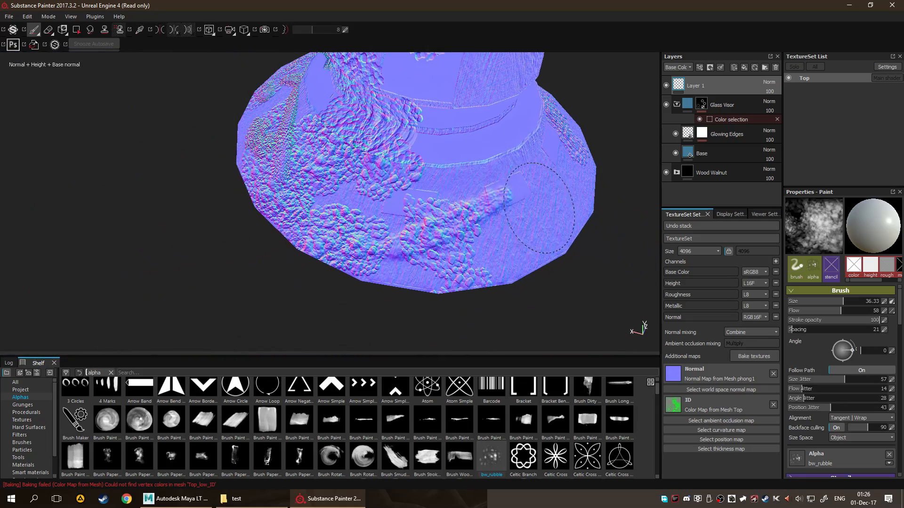
Examine the rubble relief on the cone and brim from several sides in the normal channel view.
alt+middle_drag(539, 224, 430, 221)
mouse_move(416, 224)
mouse_down()
mouse_move(452, 195)
mouse_move(457, 207)
mouse_up()
mouse_move(455, 145)
alt+mouse_down()
mouse_move(467, 108)
mouse_move(482, 173)
alt+mouse_up()
alt+middle_drag(482, 173, 433, 274)
mouse_move(254, 169)
alt+mouse_down()
mouse_move(329, 198)
mouse_move(329, 153)
alt+mouse_up()
alt+drag(502, 170, 413, 191)
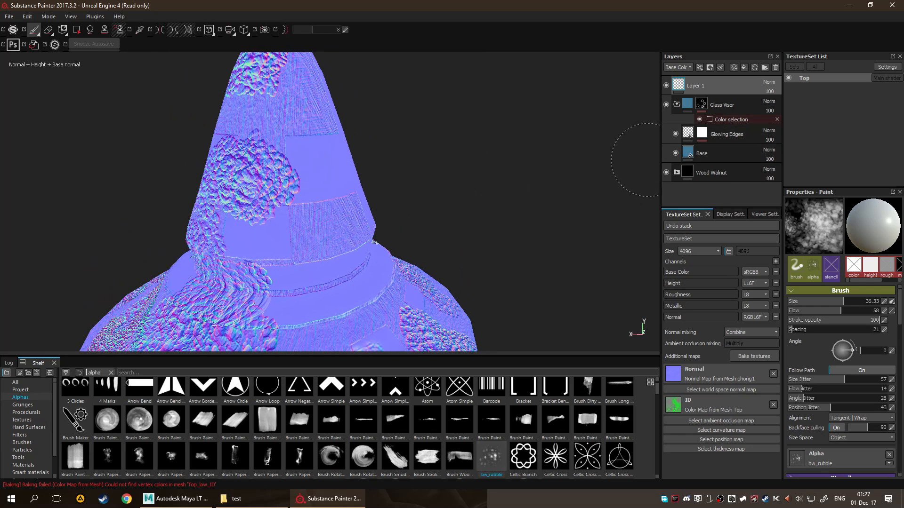
alt+drag(409, 155, 447, 153)
alt+middle_drag(329, 146, 403, 186)
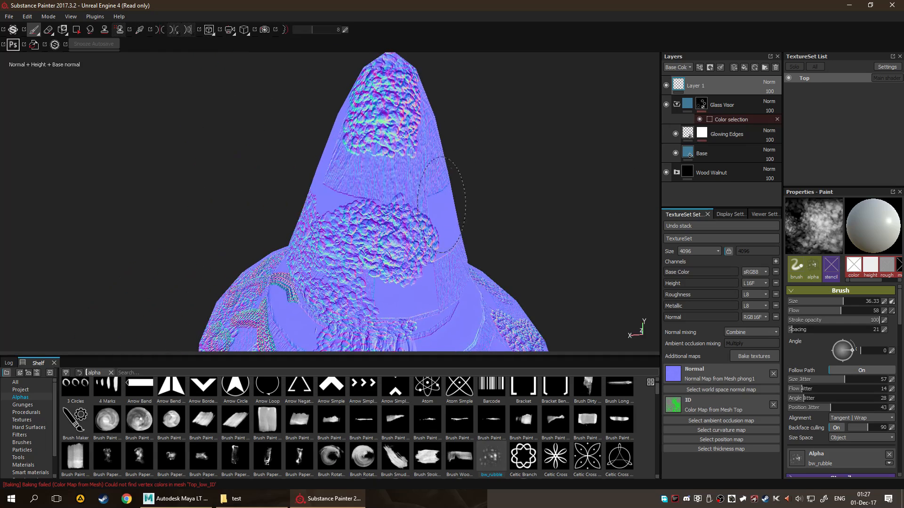
scroll(409, 172, up, 3)
alt+middle_drag(449, 212, 437, 161)
scroll(437, 165, down, 3)
alt+middle_drag(501, 275, 414, 159)
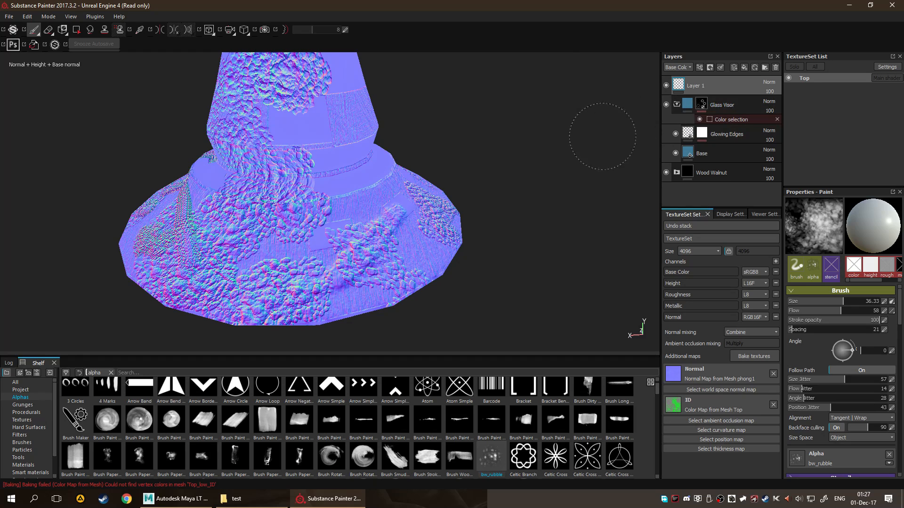
Search the entire shelf for "wood" and load the reddish "Wood ameri..." material into the brush.
scroll(410, 455, up, 1)
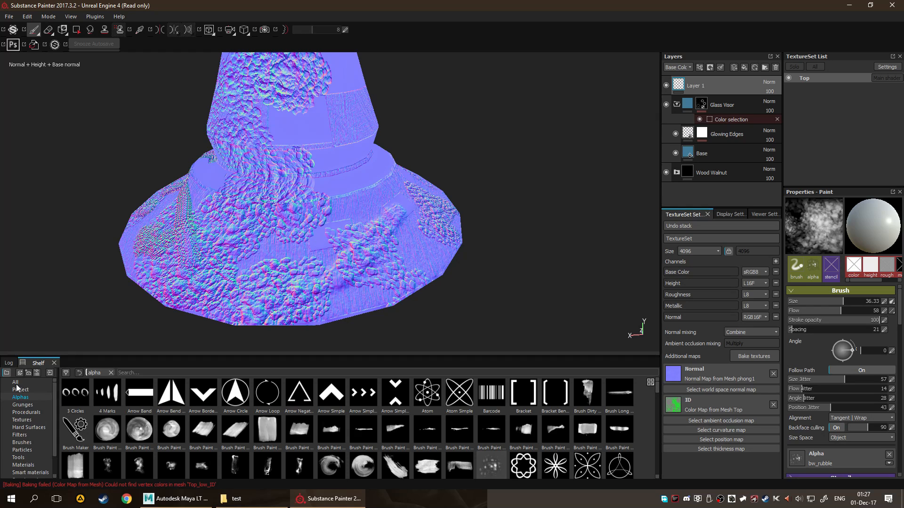
click(15, 382)
click(147, 371)
text(wood)
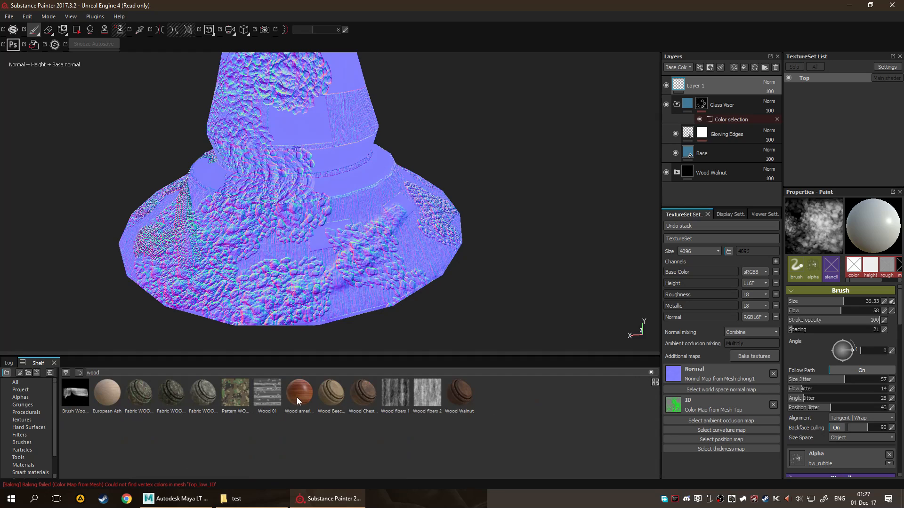
click(297, 397)
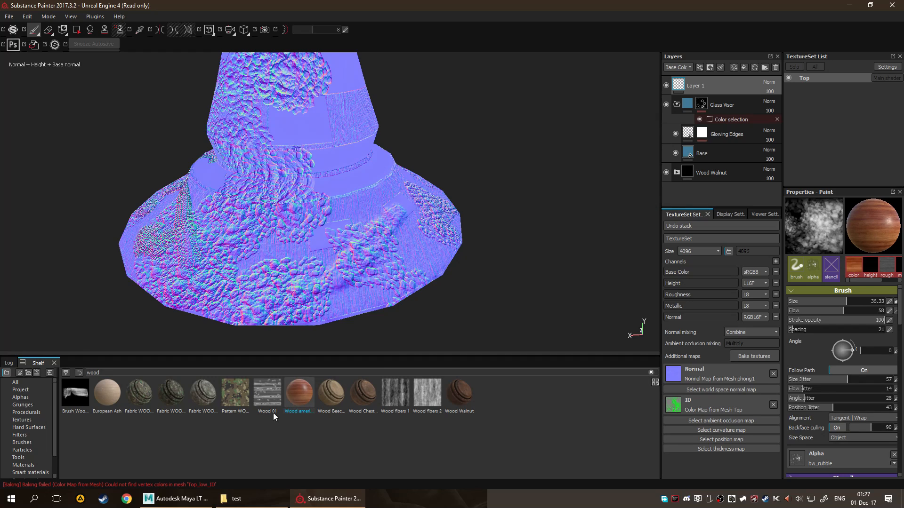
scroll(24, 427, down, 1)
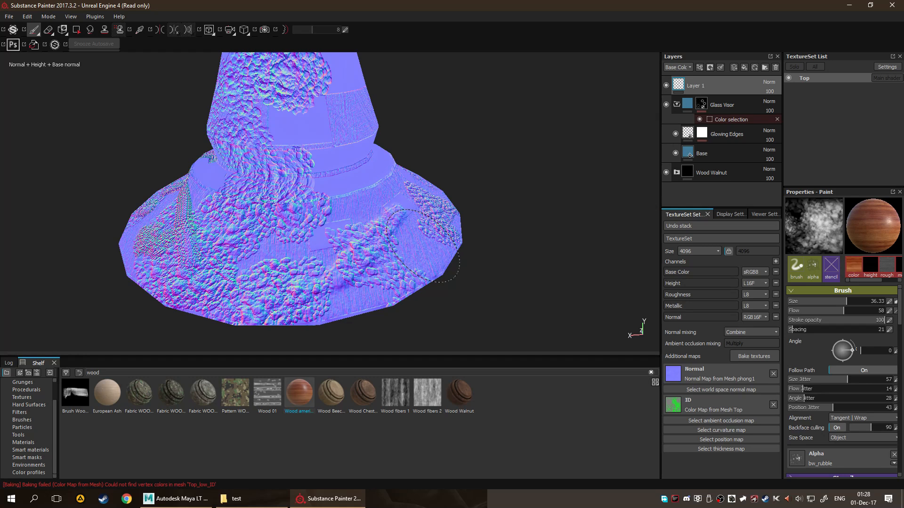
Switch to Maya LT, examine the sculpted rubble on Top_Body_high up close, and collapse the sculpt tool settings.
click(192, 502)
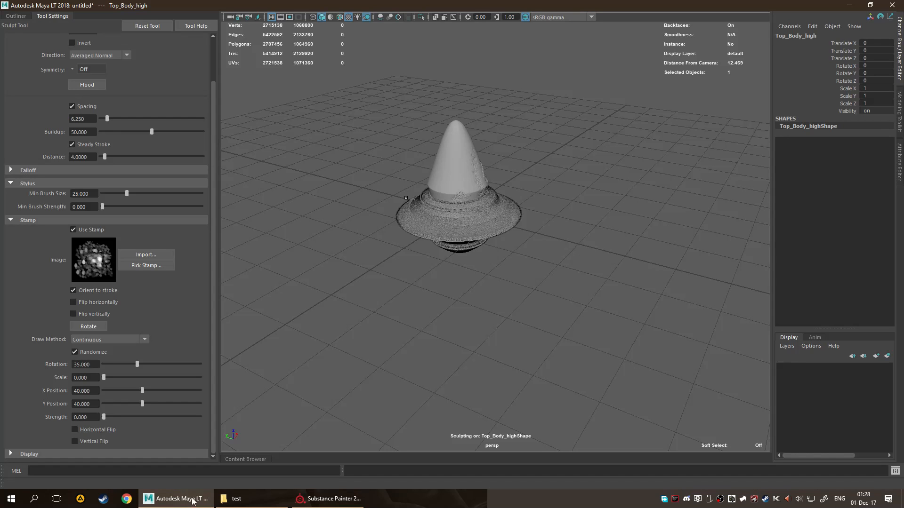
scroll(402, 254, up, 8)
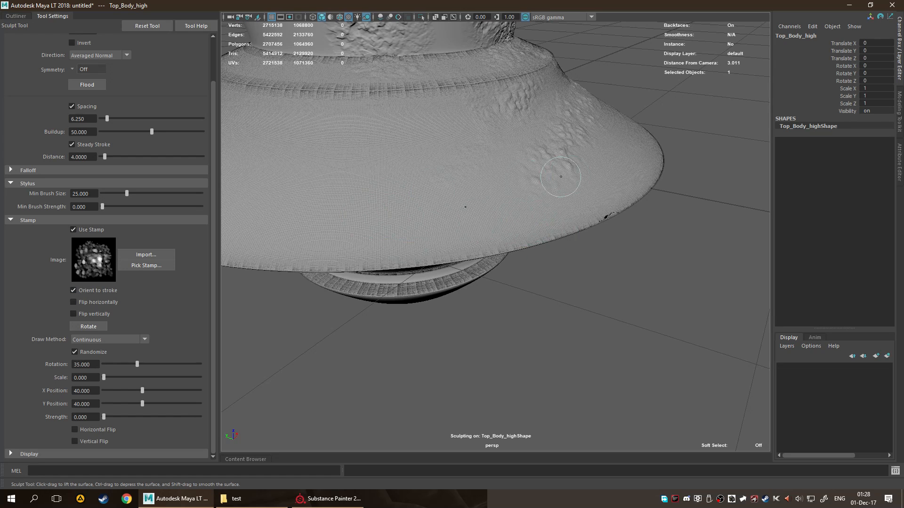
scroll(356, 157, down, 5)
scroll(492, 209, up, 2)
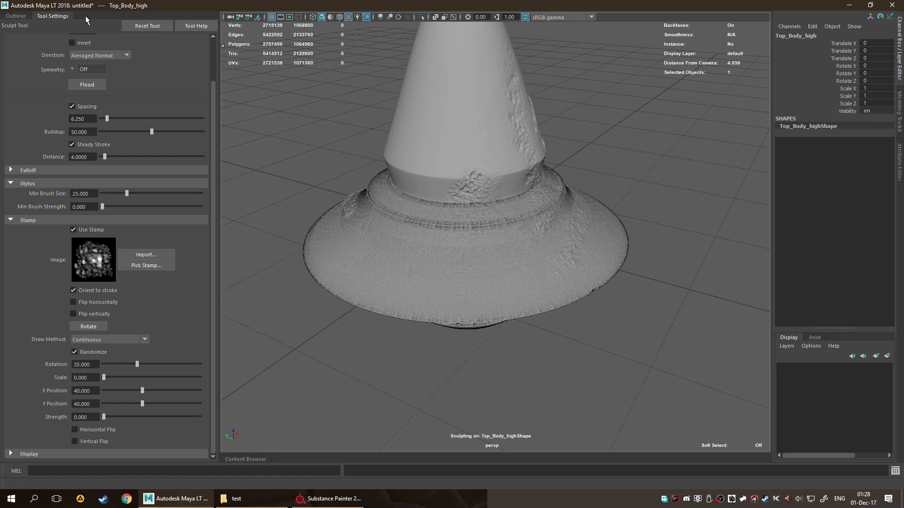
click(53, 17)
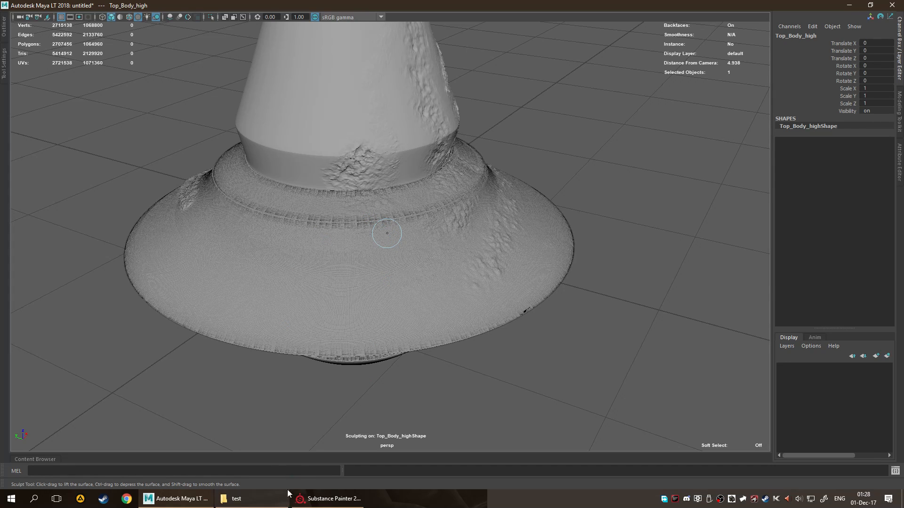
Switch back to Substance Painter and reframe the model to view the cone and brim in the normal channel.
click(328, 498)
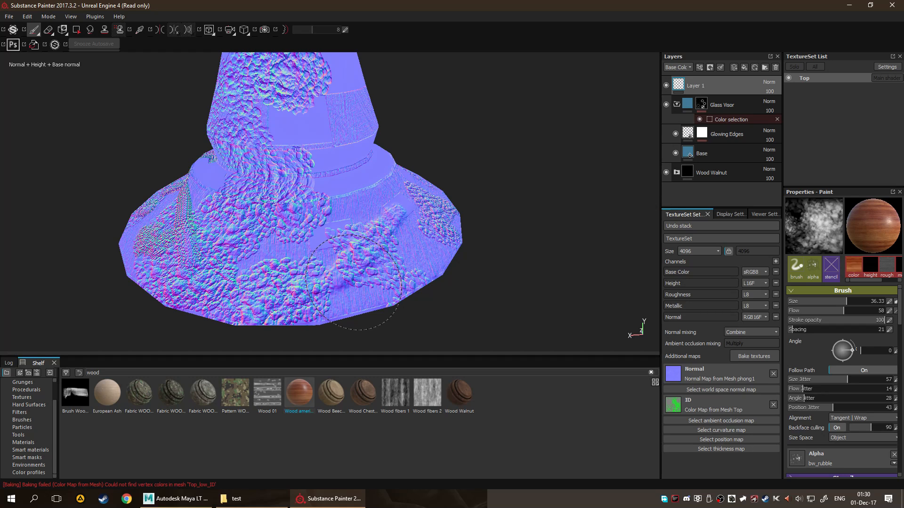
alt+middle_drag(292, 211, 360, 211)
scroll(360, 211, down, 3)
alt+middle_drag(350, 146, 380, 167)
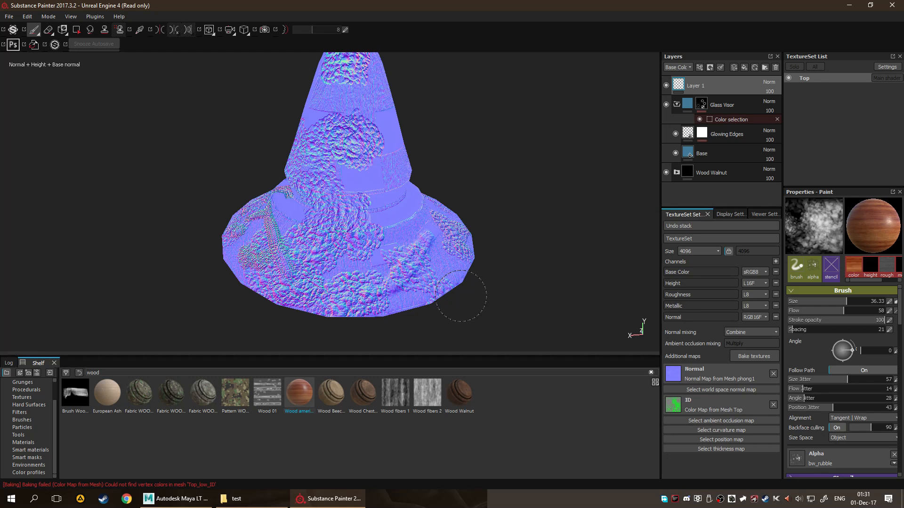
Switch to Maya LT, show the Outliner, and inspect the low-poly meshes, ending with Top_low_ID selected.
click(179, 499)
scroll(286, 200, down, 5)
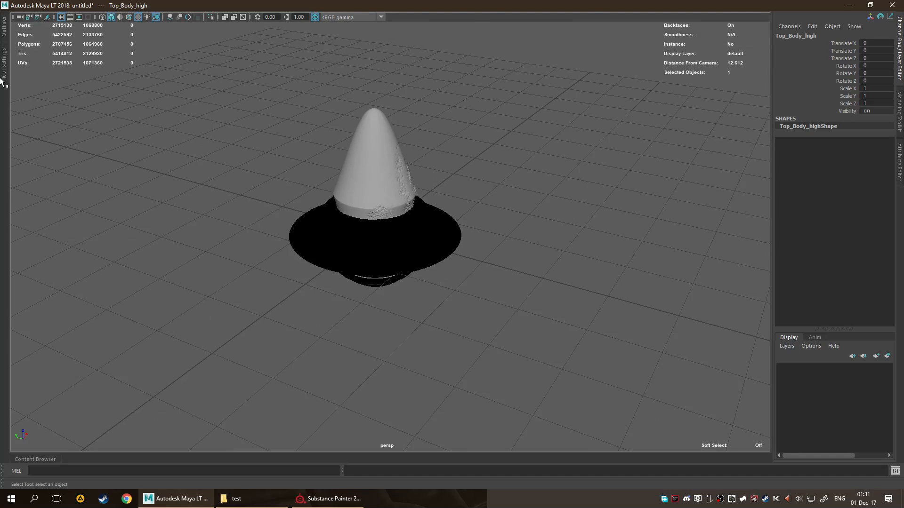
click(2, 75)
click(16, 16)
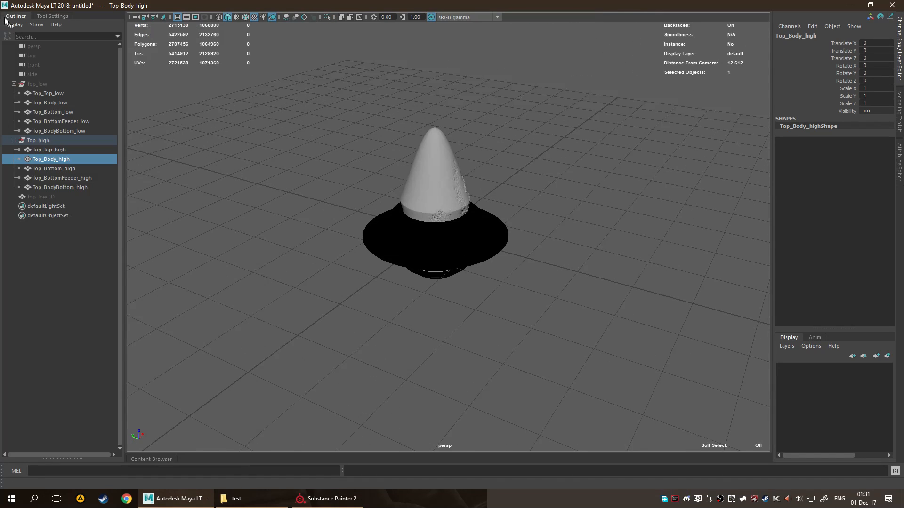
click(92, 122)
click(81, 102)
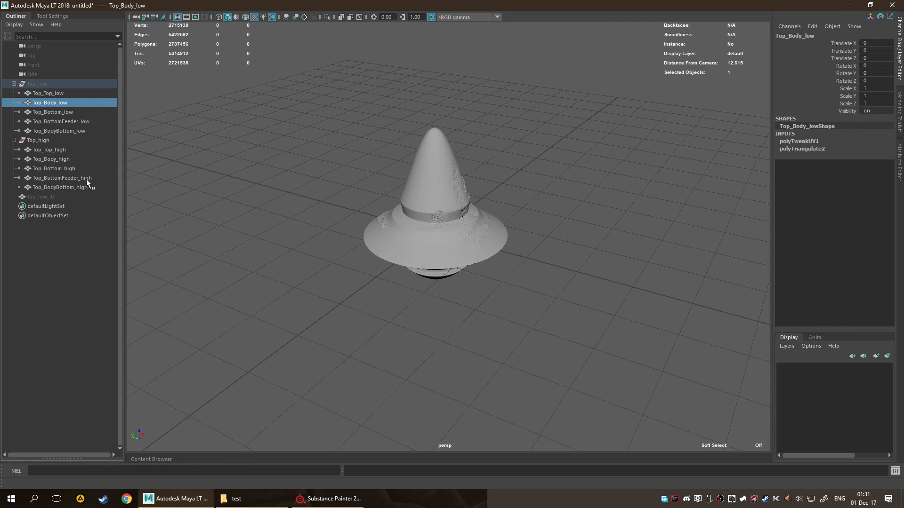
click(71, 197)
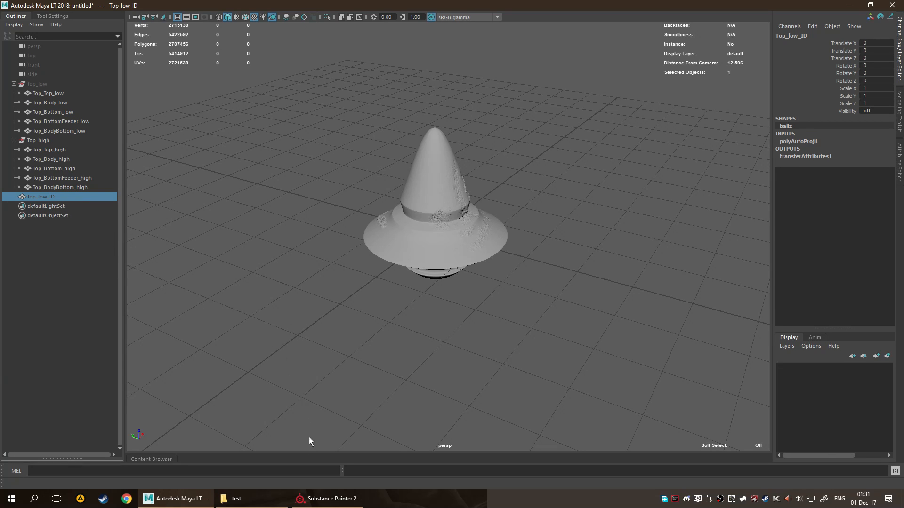
Return to Substance Painter to compare its textured model with the high-poly model in Maya LT.
click(329, 498)
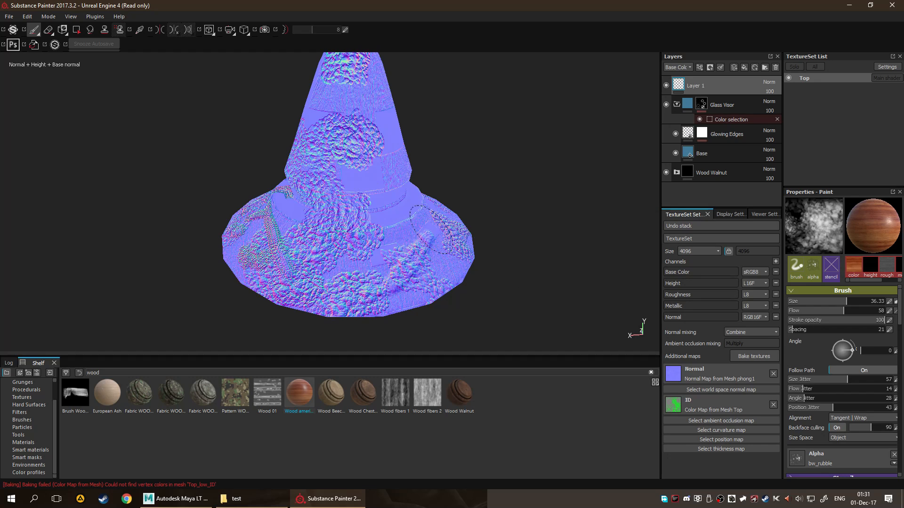
click(249, 499)
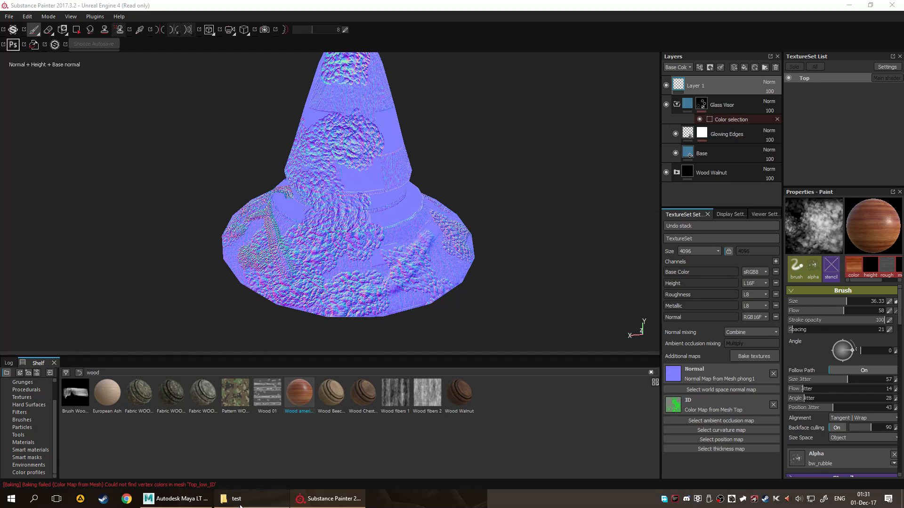
click(256, 497)
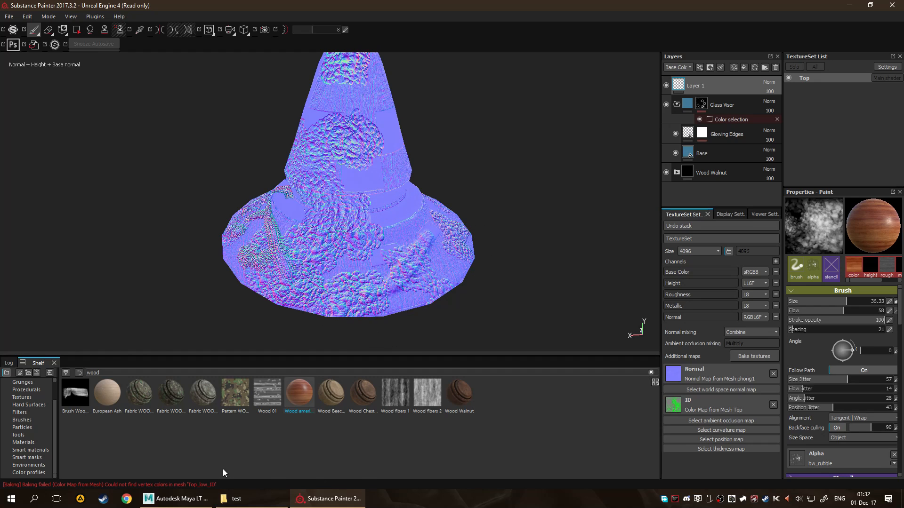
click(175, 498)
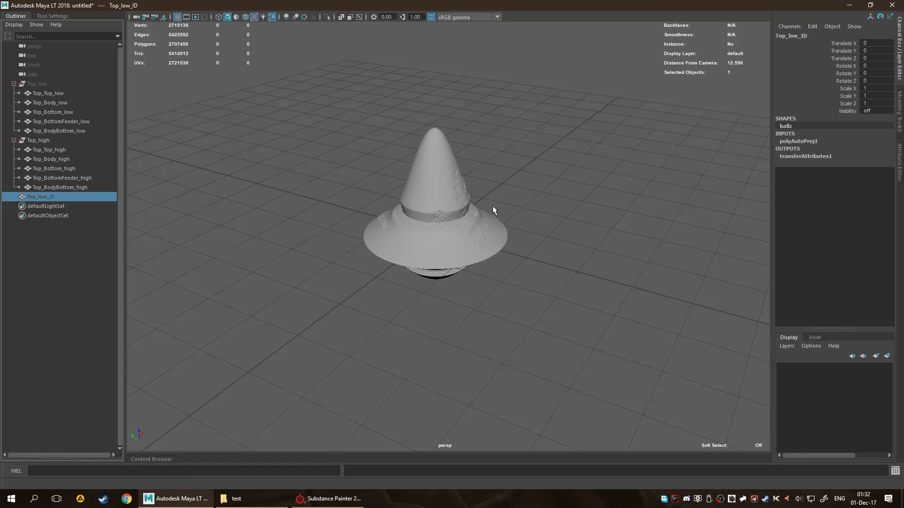
key(alt+Tab)
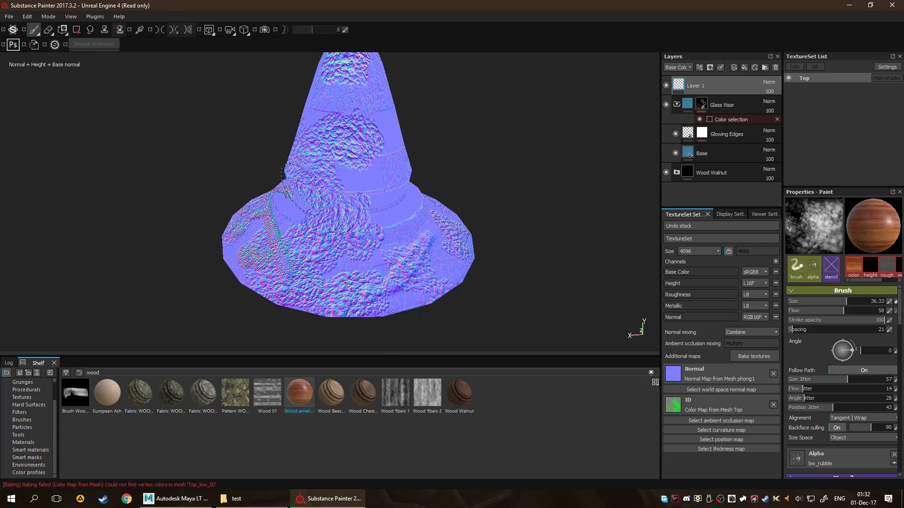